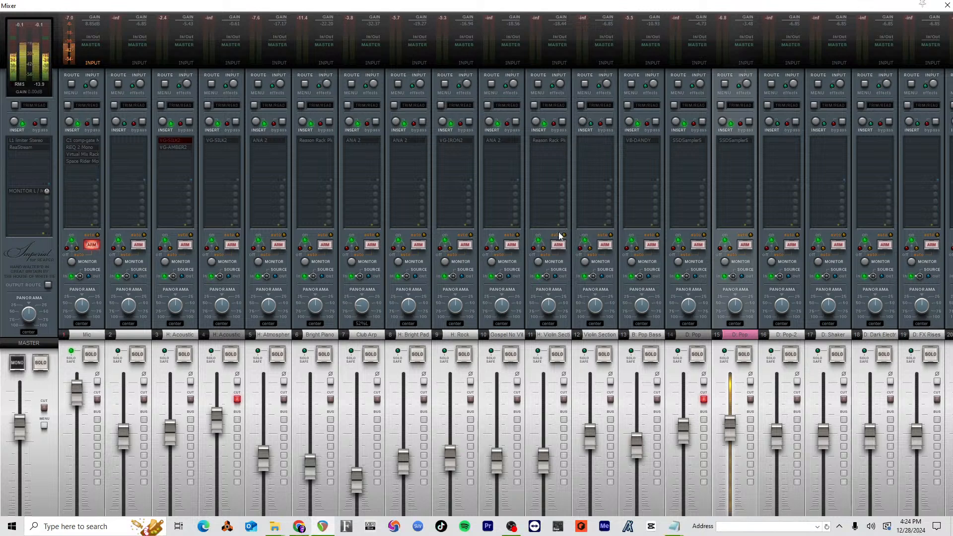
Step: Bypass and re-enable the Mic track's C1 comp-gate plug-in, and close the mixer
click(81, 140)
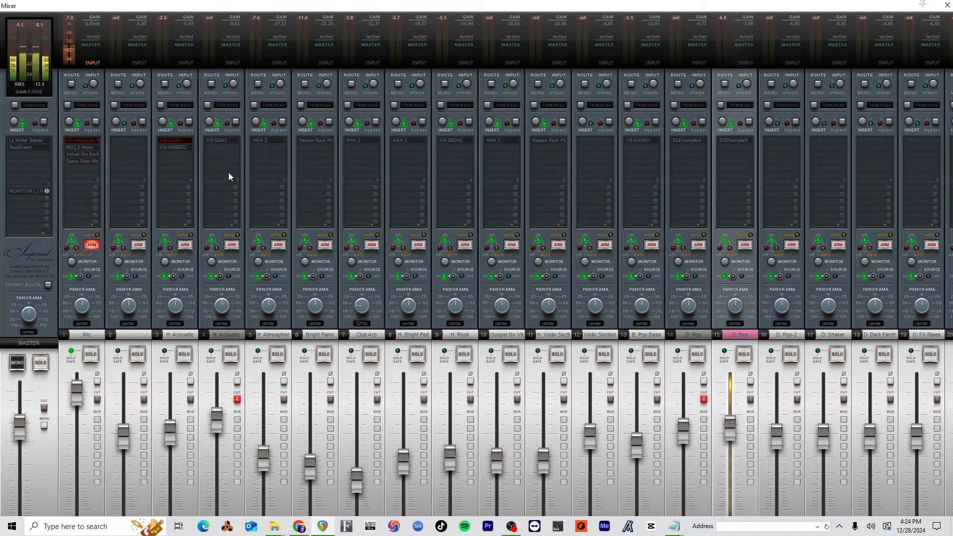
click(80, 140)
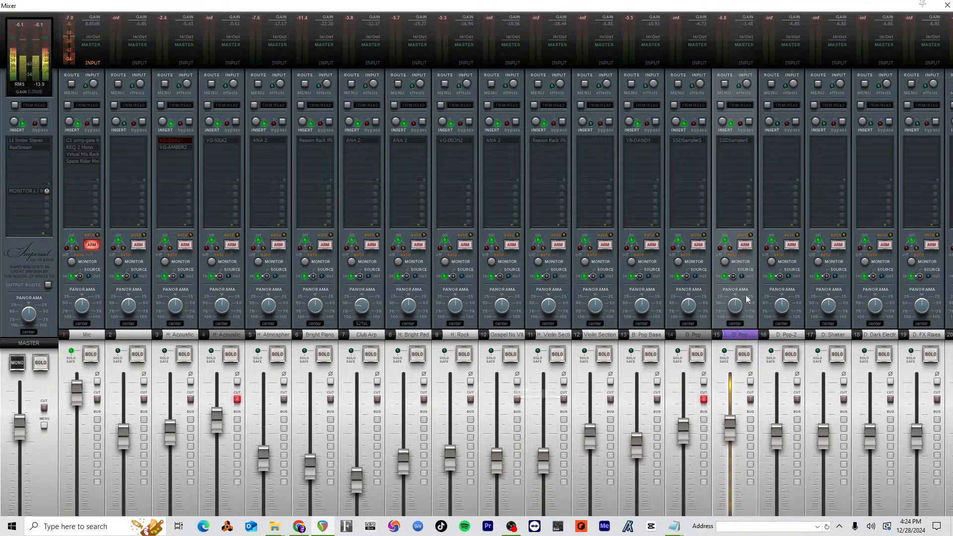
key(ctrl+m)
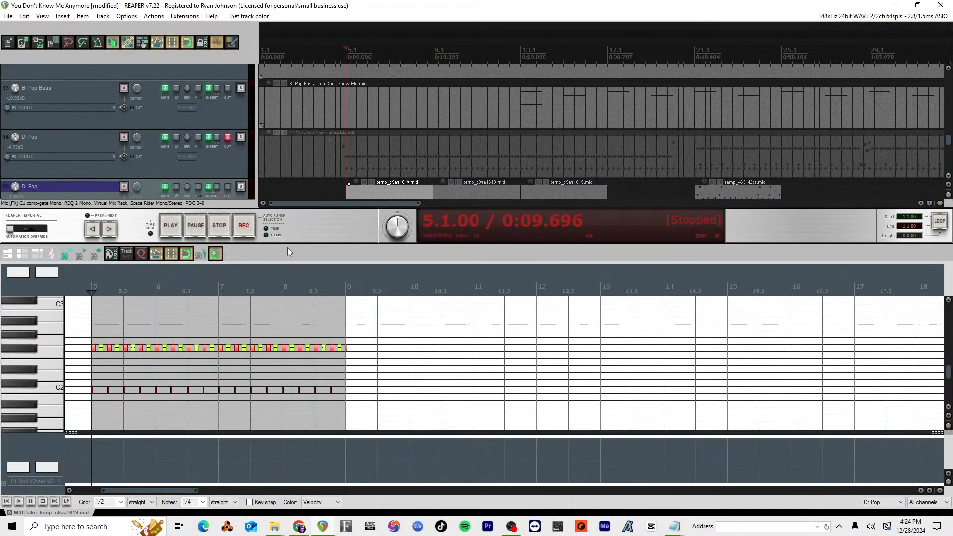
Step: Select the bar 5 clip on the second D: Pop track and inspect its note timing in an enlarged MIDI editor
drag(293, 244, 330, 358)
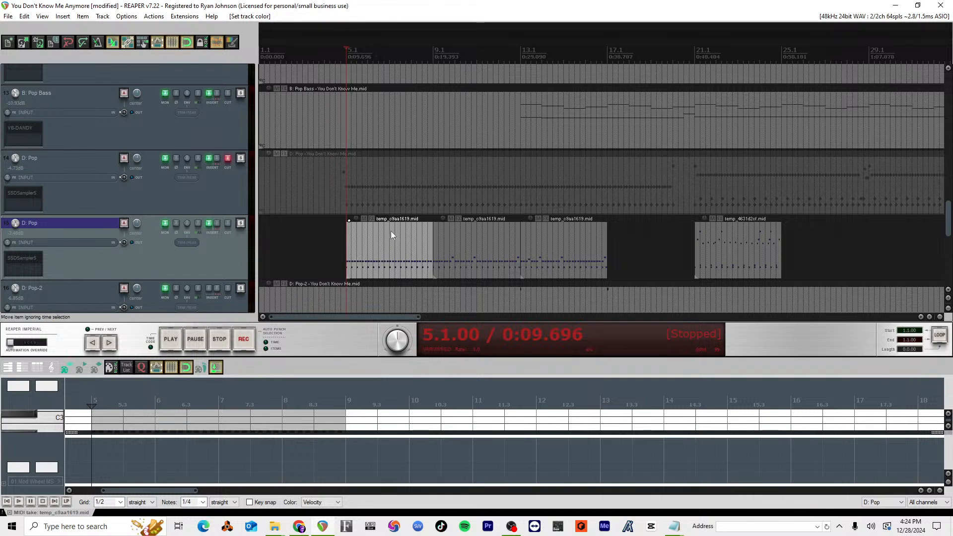
click(390, 245)
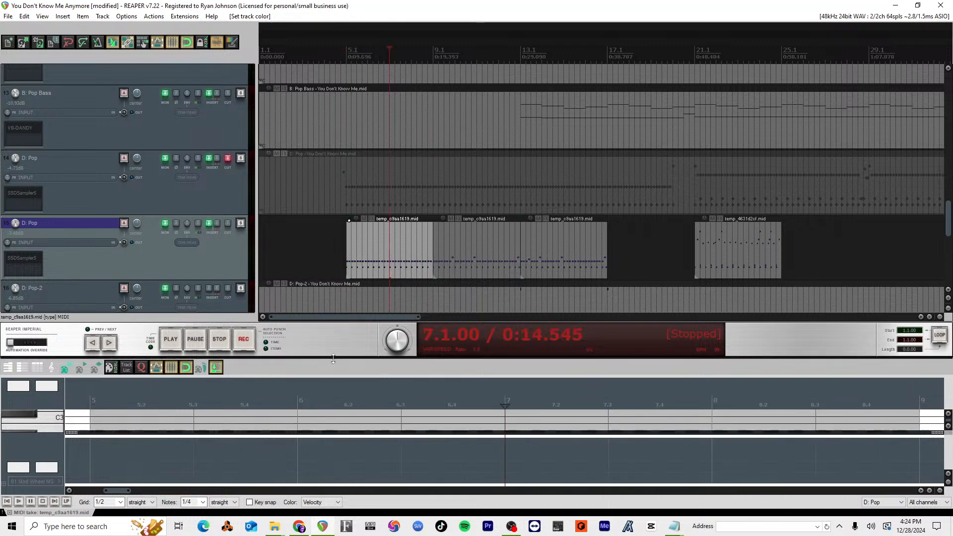
drag(332, 359, 378, 139)
scroll(305, 263, down, 4)
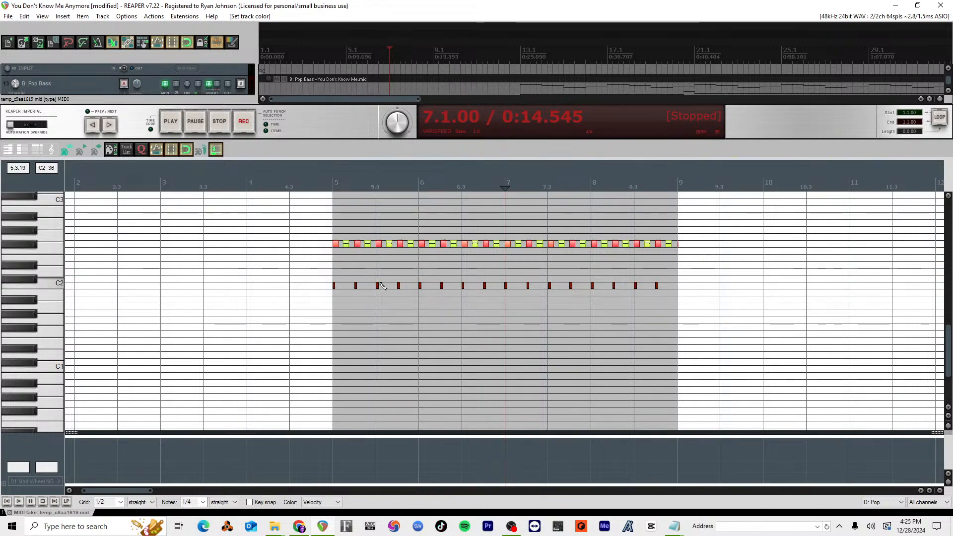
scroll(418, 295, up, 8)
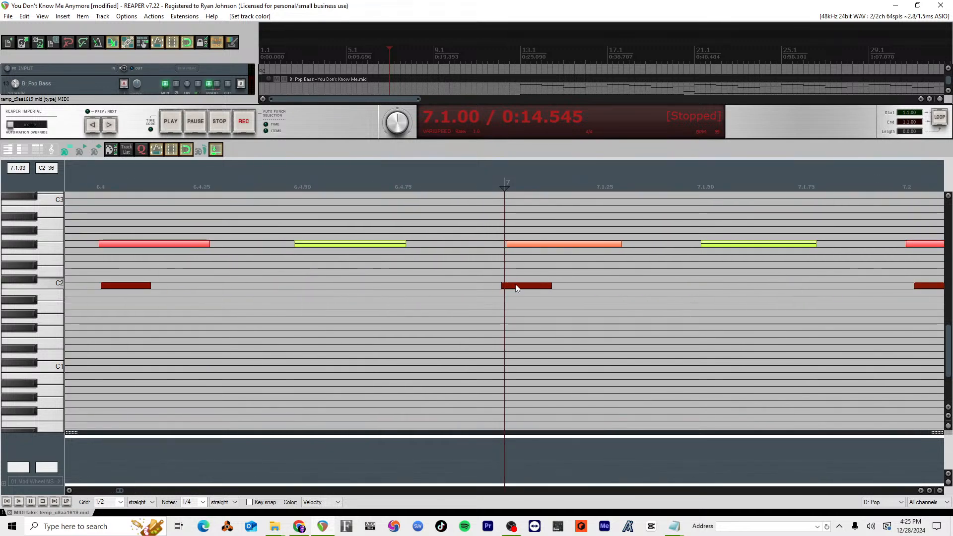
scroll(421, 278, down, 3)
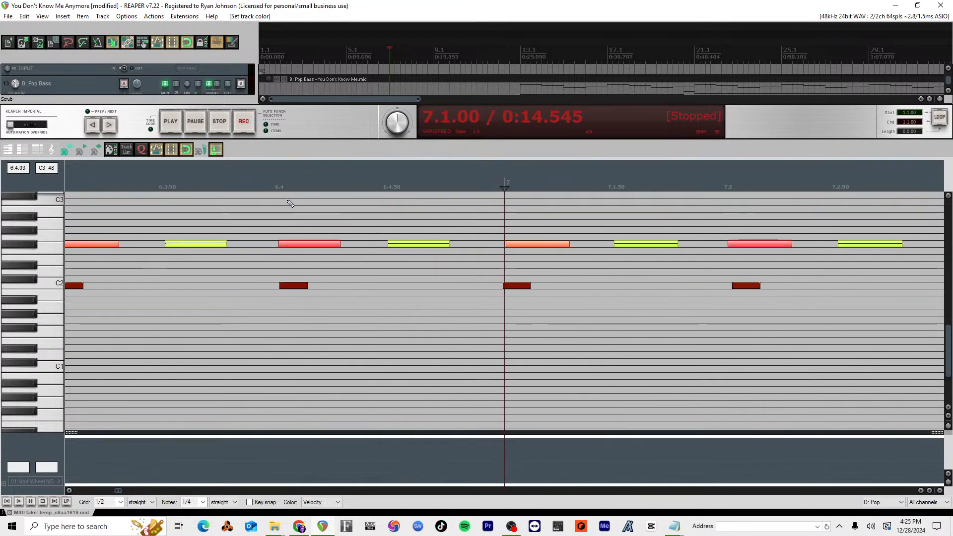
scroll(293, 198, down, 10)
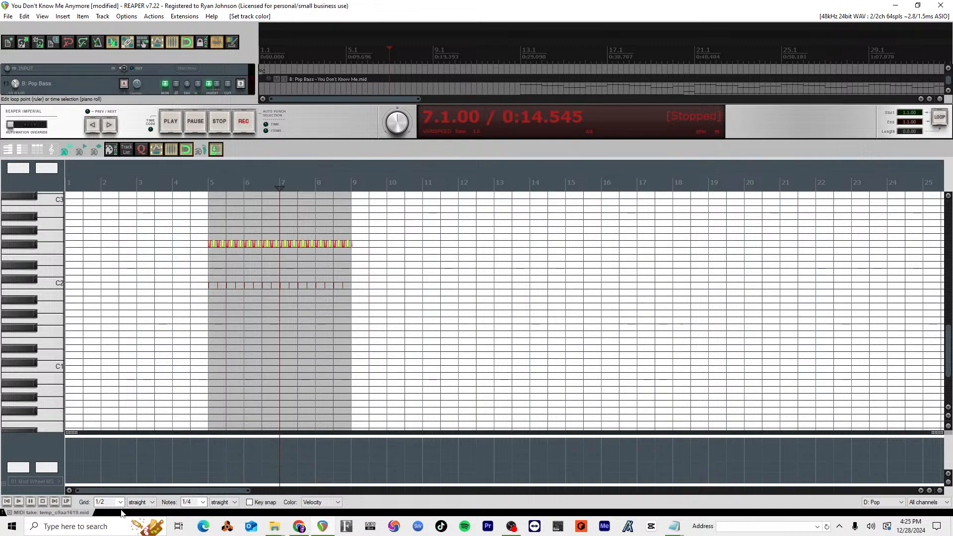
Step: Set the MIDI editor grid to 1/4 and compare the drum notes' timing with the grid lines
click(120, 502)
click(107, 475)
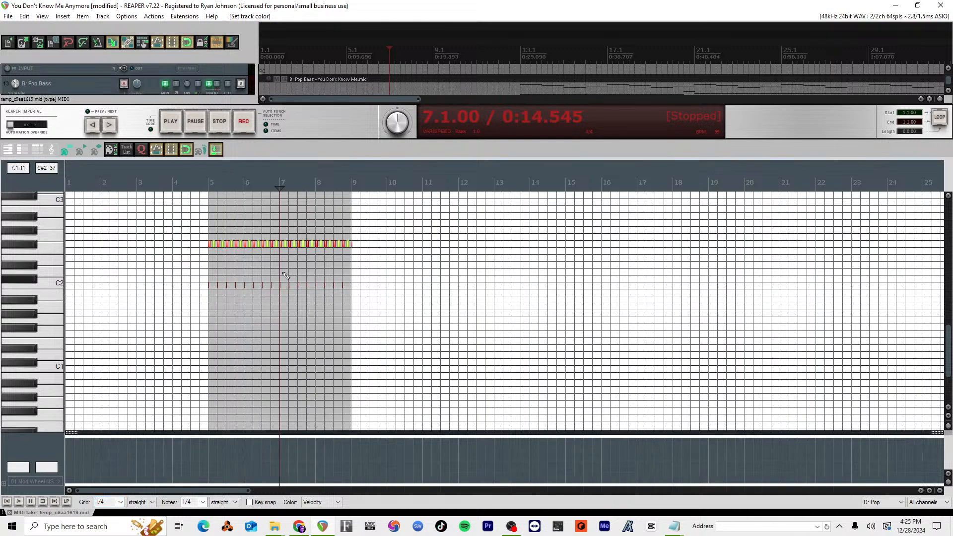
scroll(285, 275, up, 10)
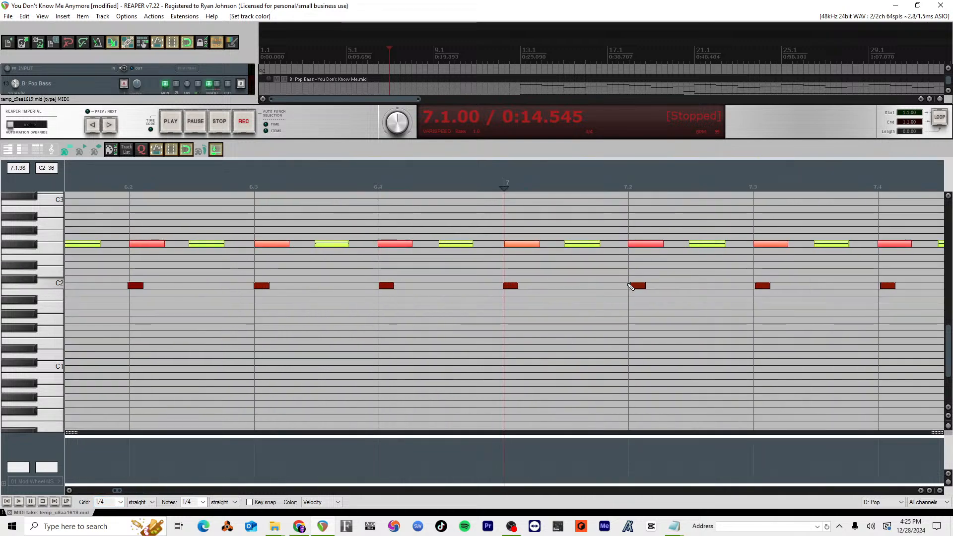
scroll(789, 287, down, 5)
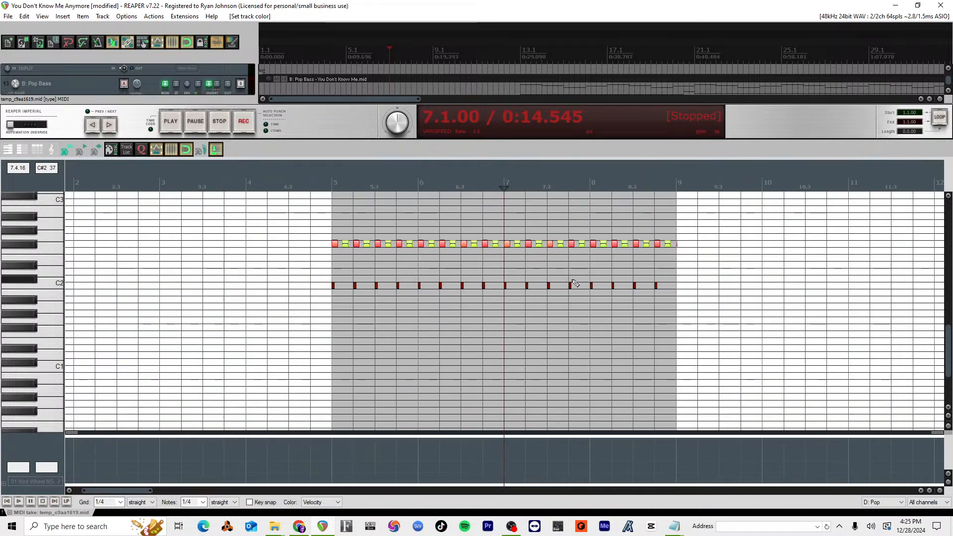
scroll(576, 281, down, 3)
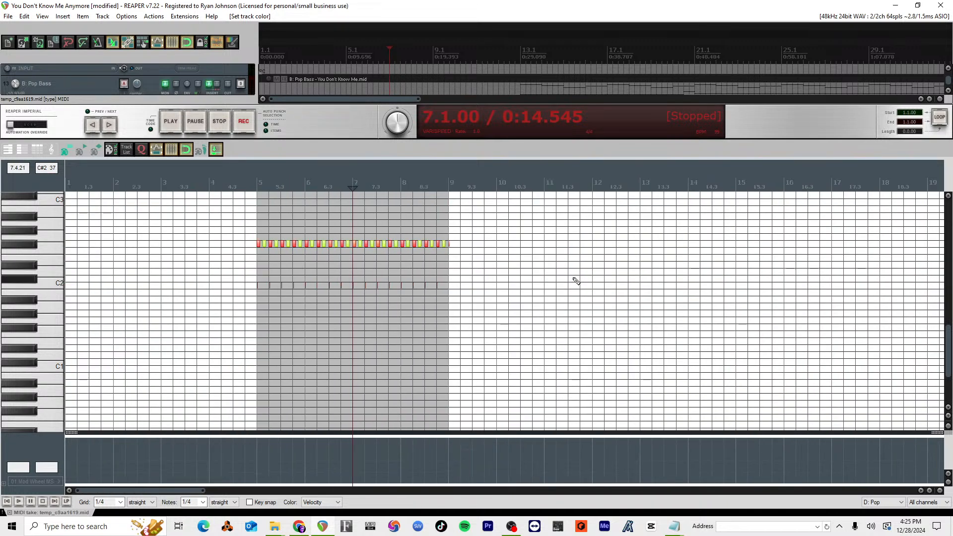
Step: Enlarge the arrange view and play the D: Pop drum clips from 4.3, stopping around bar 16
drag(343, 139, 342, 341)
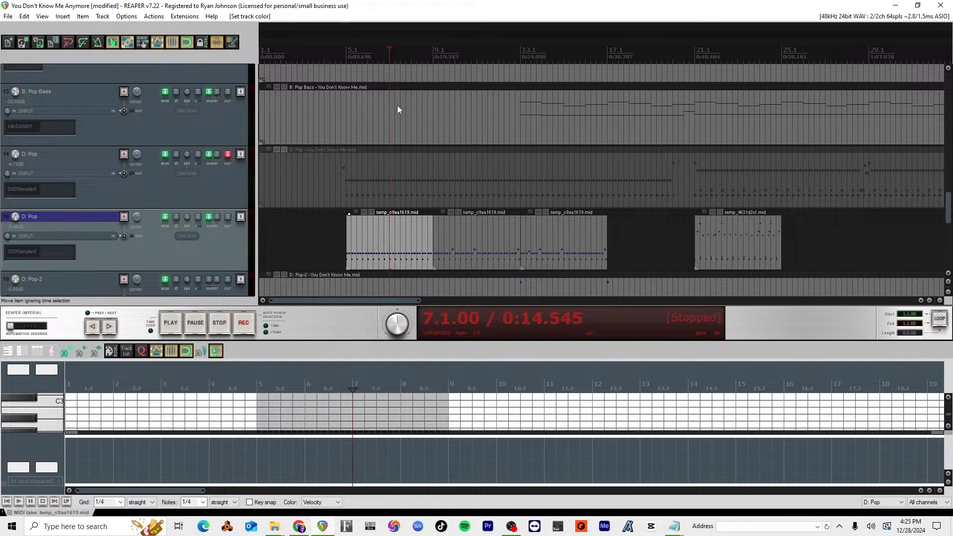
click(346, 51)
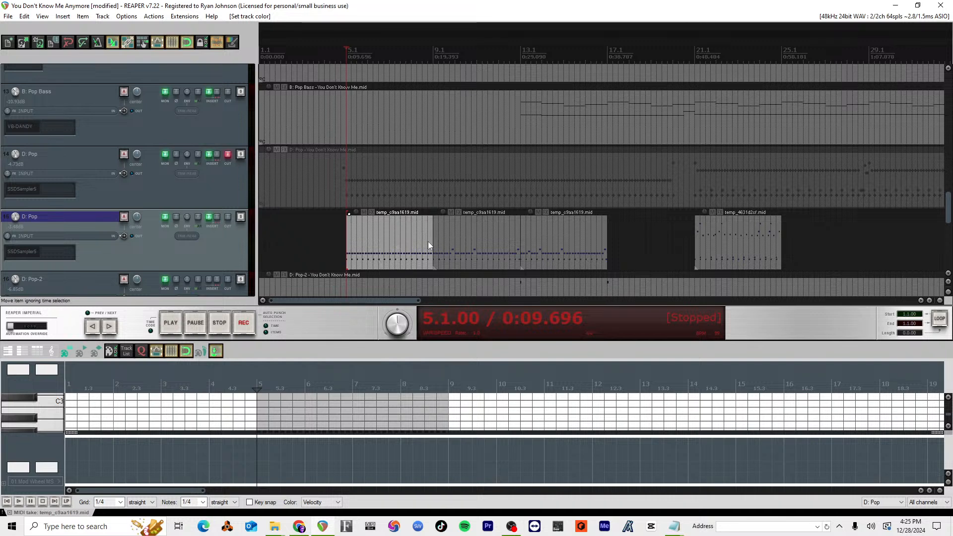
click(334, 58)
key(space)
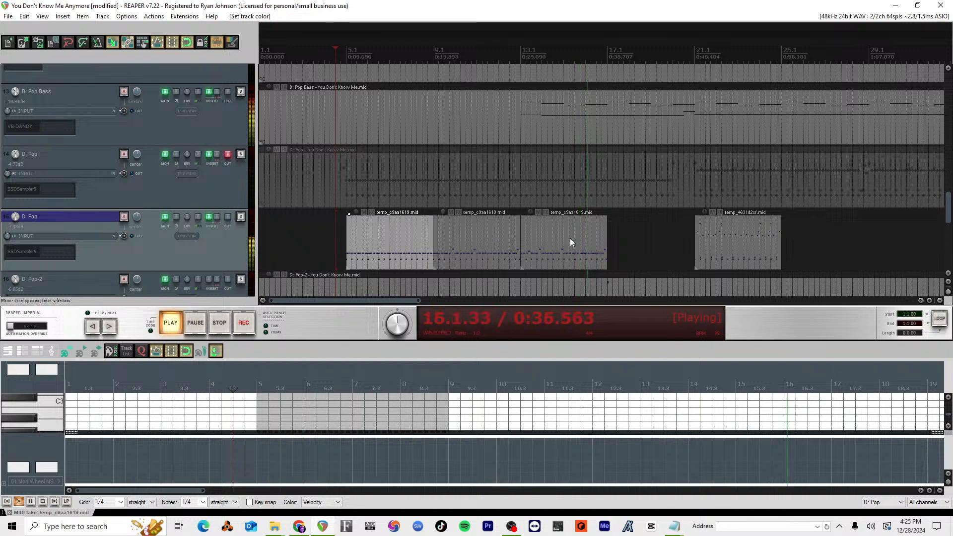
key(space)
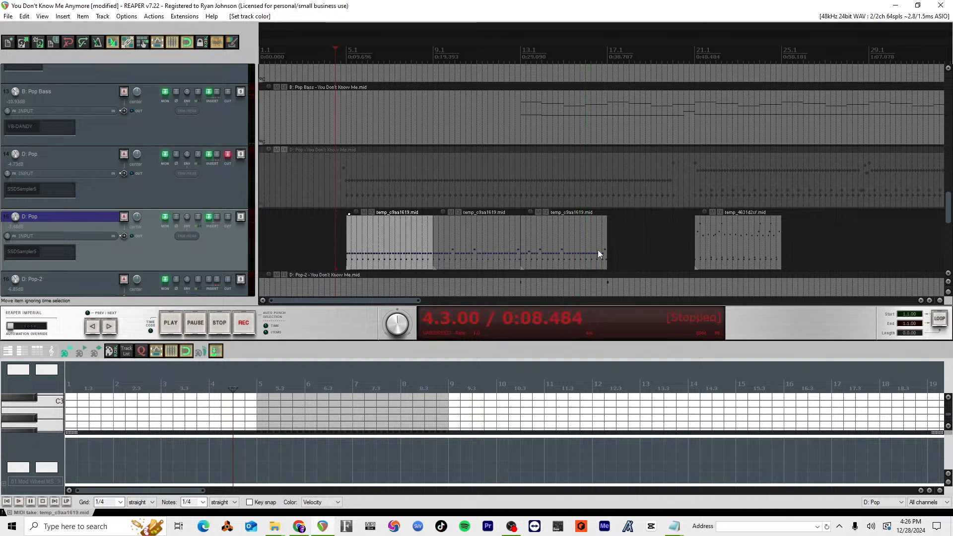
Step: Add a quarter-note D#2 at 15.3 in the D: Pop clip starting at bar 13 and audition it from 13.4
click(578, 243)
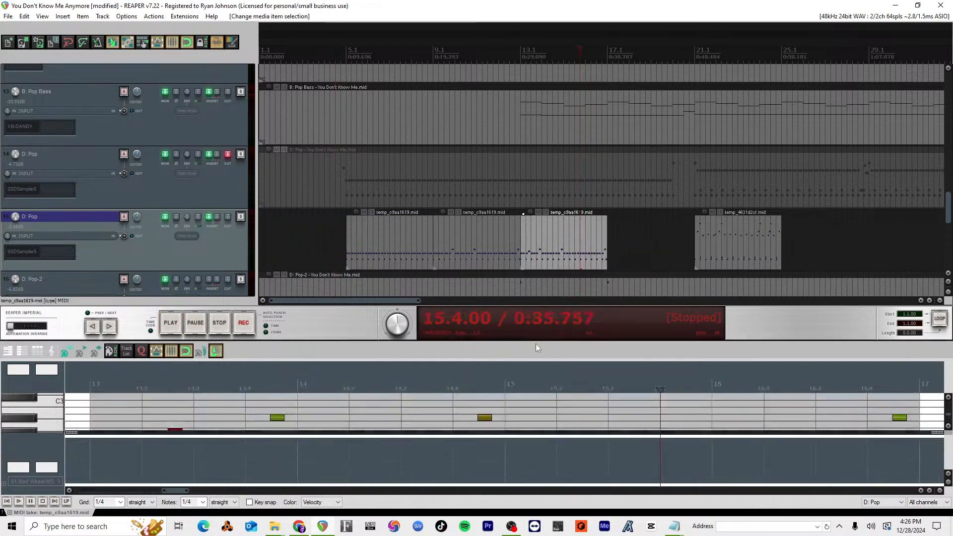
drag(532, 342, 532, 169)
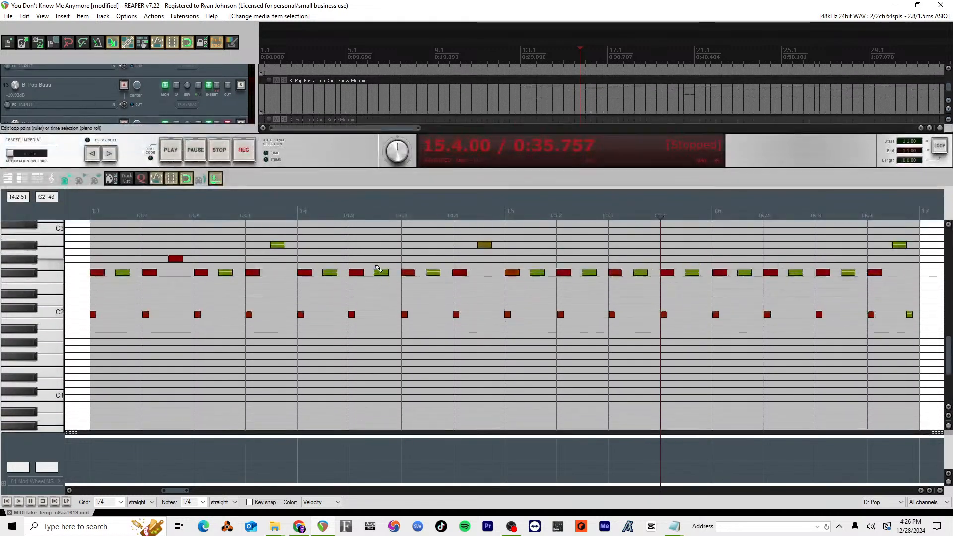
scroll(529, 283, down, 2)
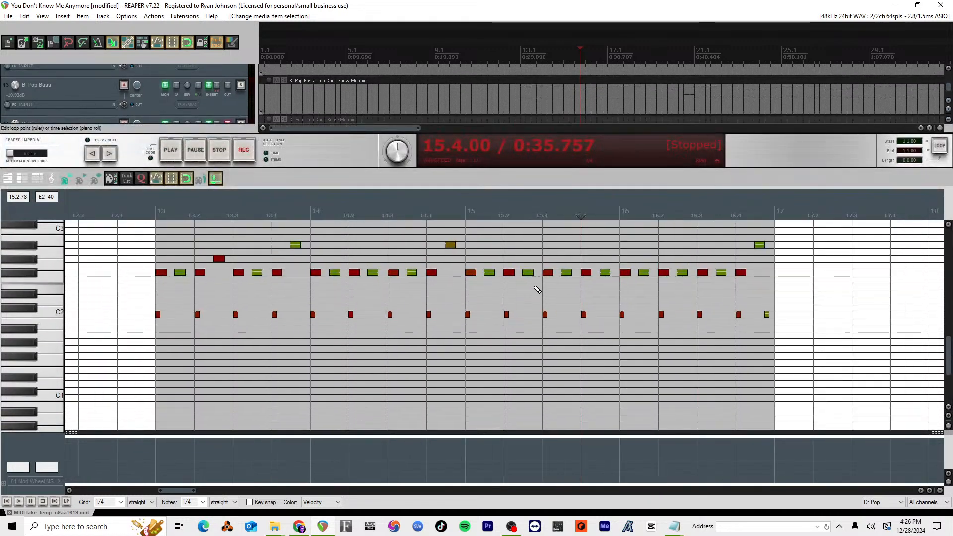
click(549, 297)
mouse_move(548, 297)
mouse_down()
mouse_move(608, 294)
mouse_move(563, 294)
mouse_up()
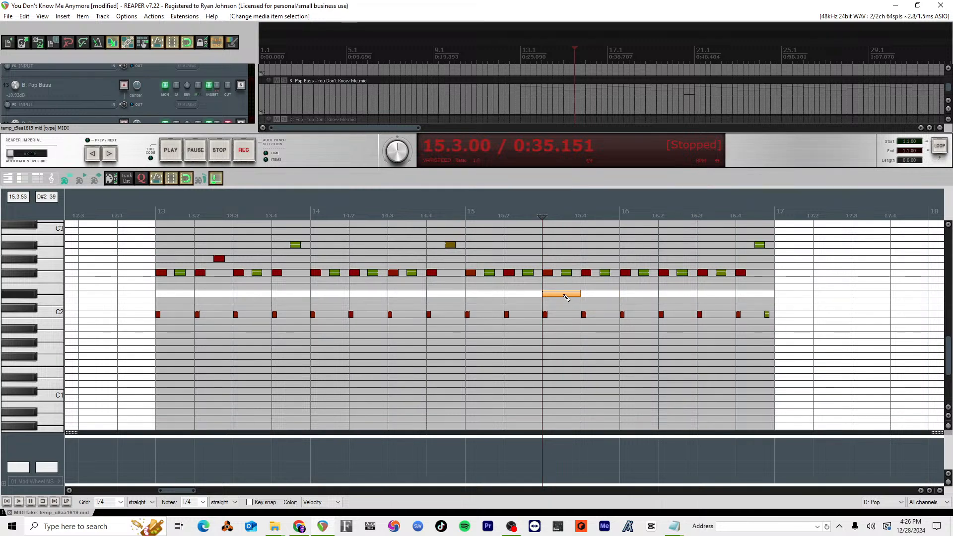
click(270, 210)
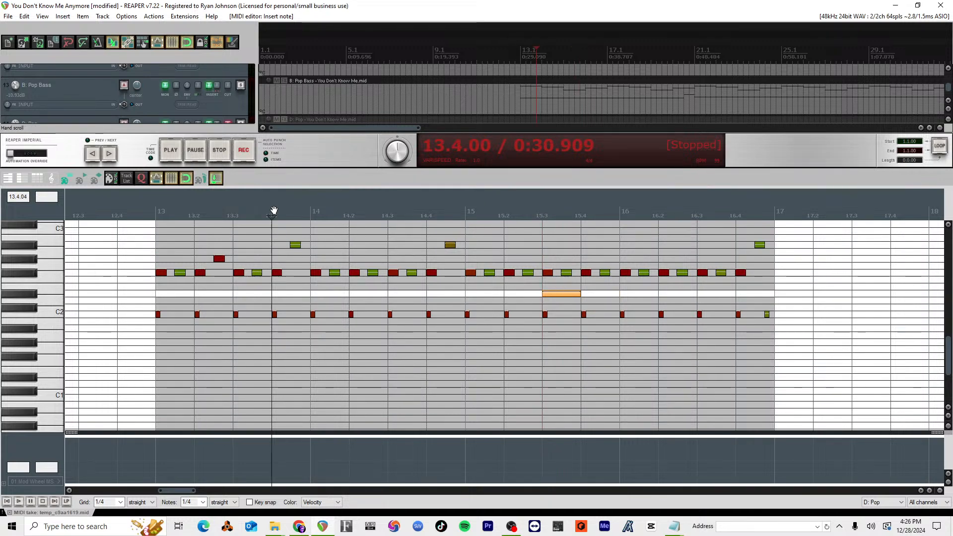
key(space)
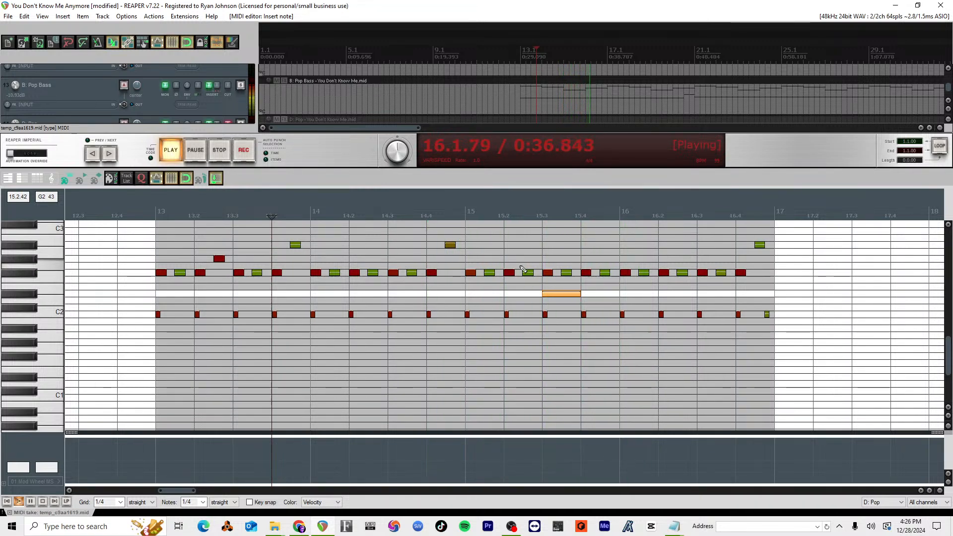
key(space)
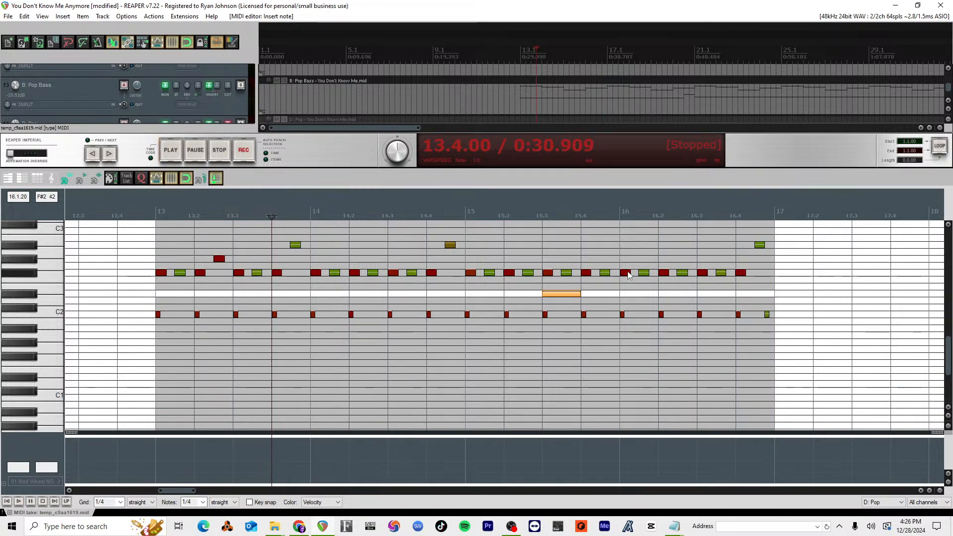
Step: Move the F#2 note at 16.1 up to A#2 and play the clip back from 14.3
drag(627, 276, 628, 248)
click(388, 211)
key(space)
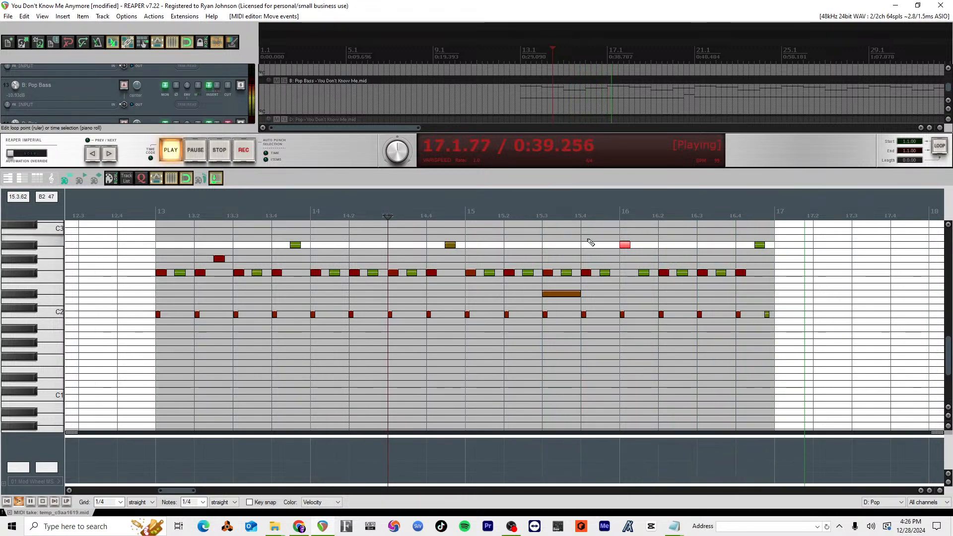
key(space)
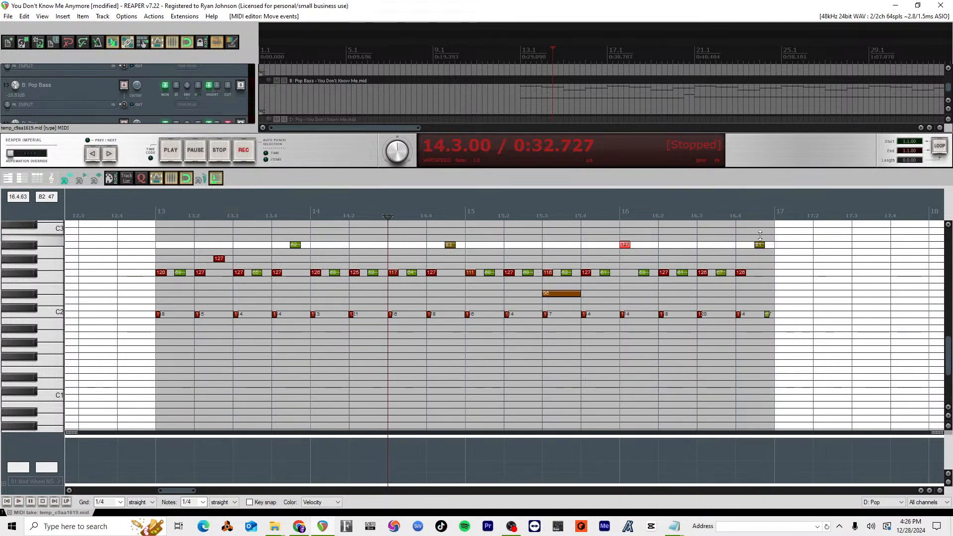
Step: Raise the final A#2 note's velocity to 101, lower the velocity of the A#2 at 16.1, and audition from bar 15
drag(760, 234, 757, 226)
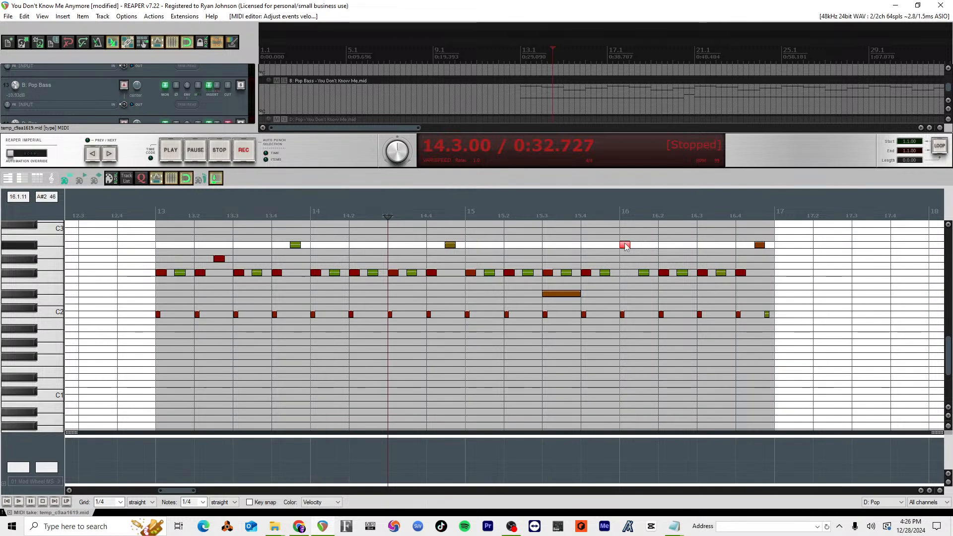
drag(626, 243, 626, 265)
click(449, 215)
key(space)
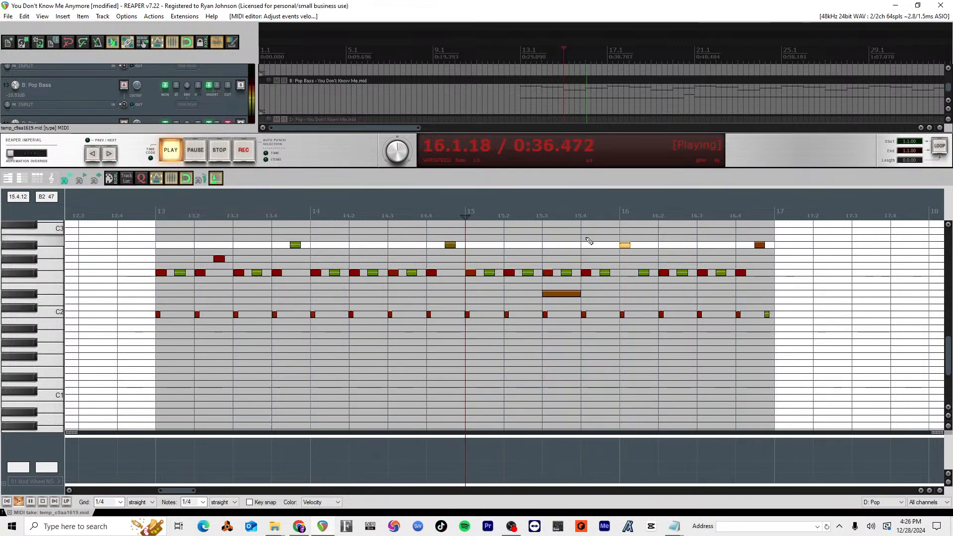
key(space)
Step: Raise the velocity of the D#2 note at 15.3 and audition it from 15.2 and again from 14.4
click(558, 293)
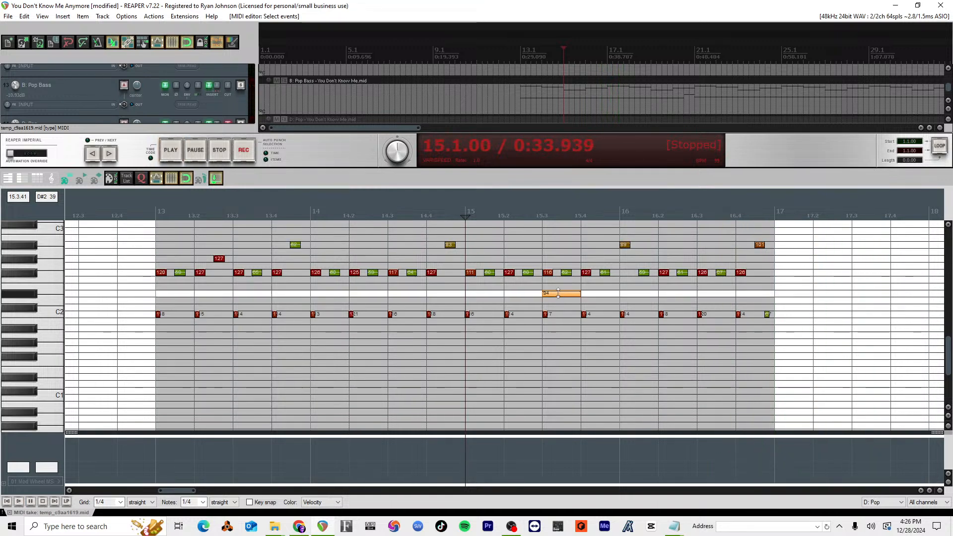
drag(558, 293, 557, 274)
click(499, 212)
key(space)
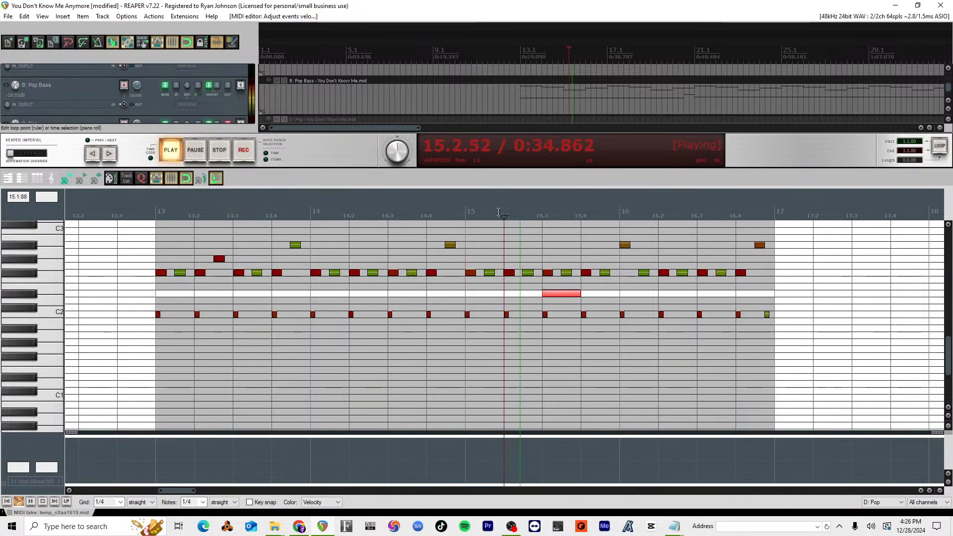
key(space)
click(435, 223)
key(space)
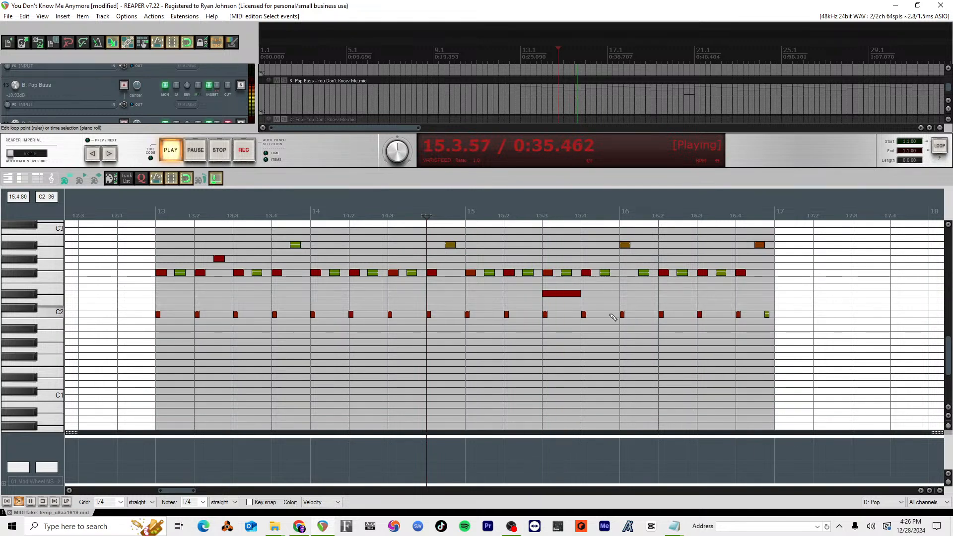
key(space)
Step: Select the D#2 note at 15.3, undock the MIDI editor into a floating window and open the Humanize settings
click(548, 293)
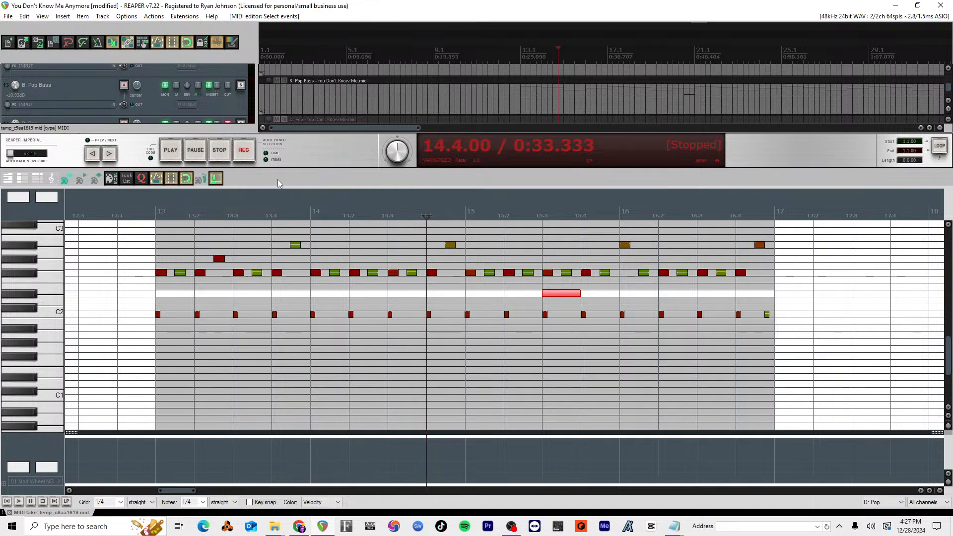
click(213, 180)
click(500, 86)
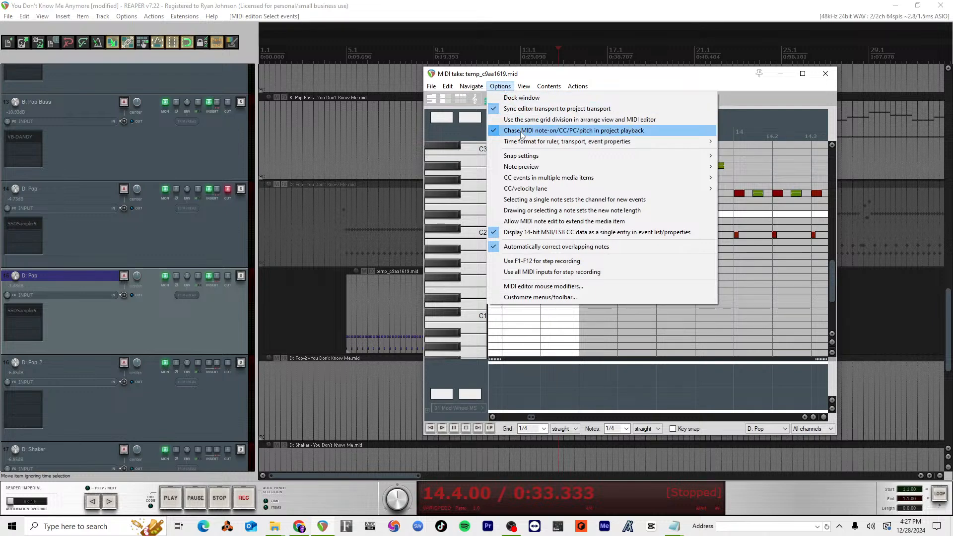
click(500, 86)
click(448, 87)
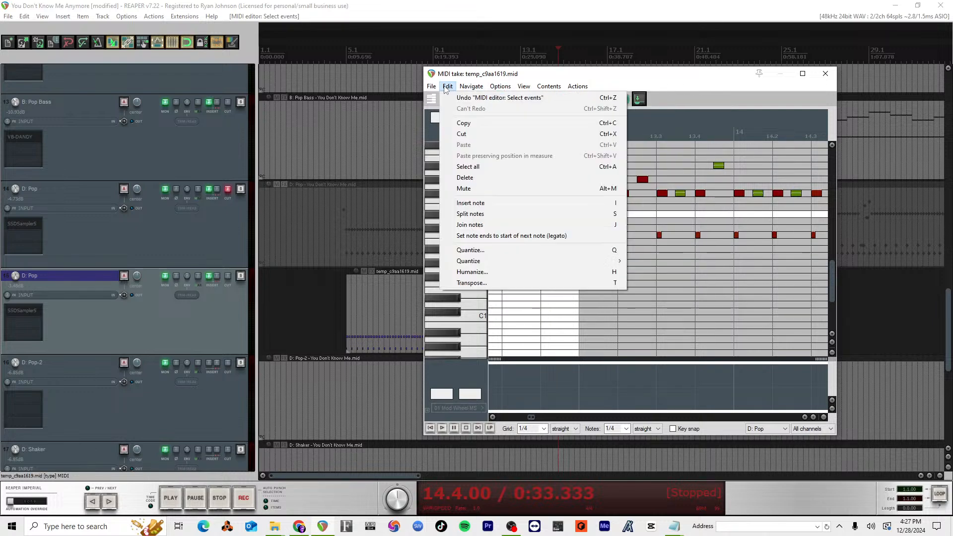
click(489, 273)
Step: Try humanizing the selected D#2 note with 54% timing, 24% velocity and -10% timing bias, and audition it from 14.4
scroll(706, 254, down, 3)
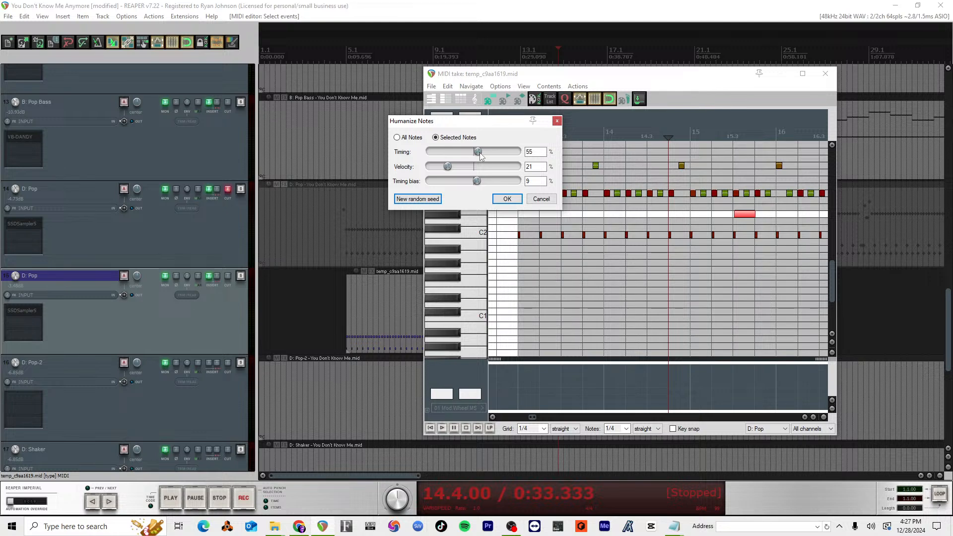
drag(479, 153, 477, 152)
key(space)
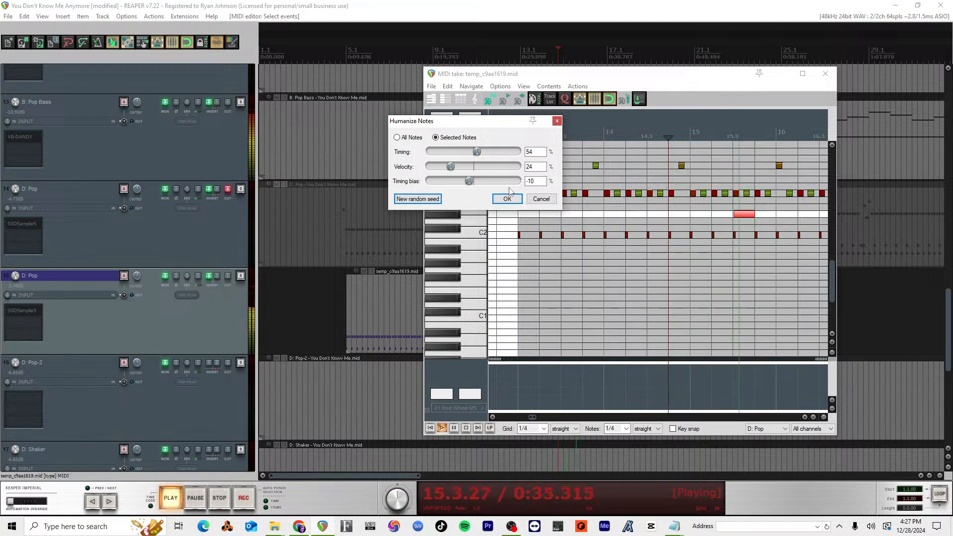
key(space)
Step: Try Humanize at 32% timing and -100% timing bias on the selected note, audition it and close the dialog
drag(476, 151, 406, 150)
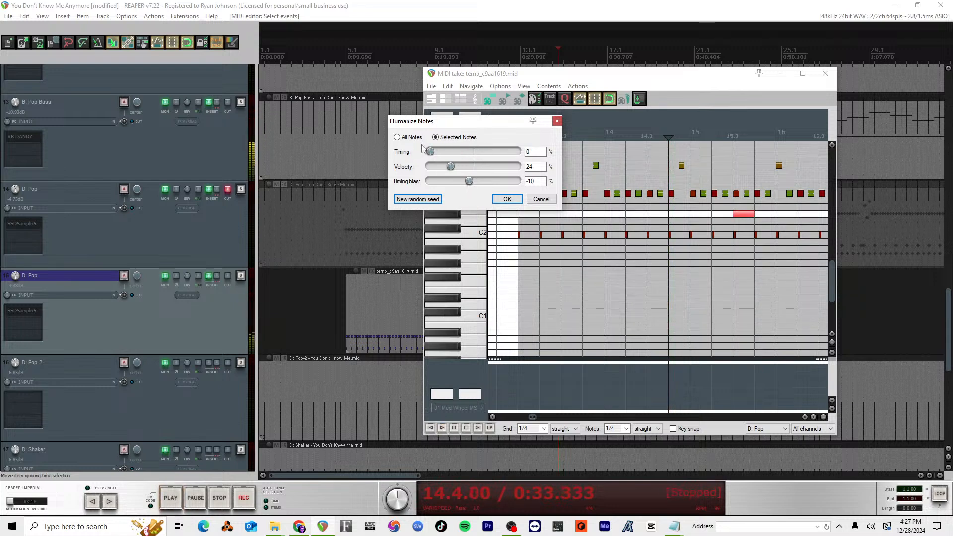
drag(431, 151, 420, 182)
key(space)
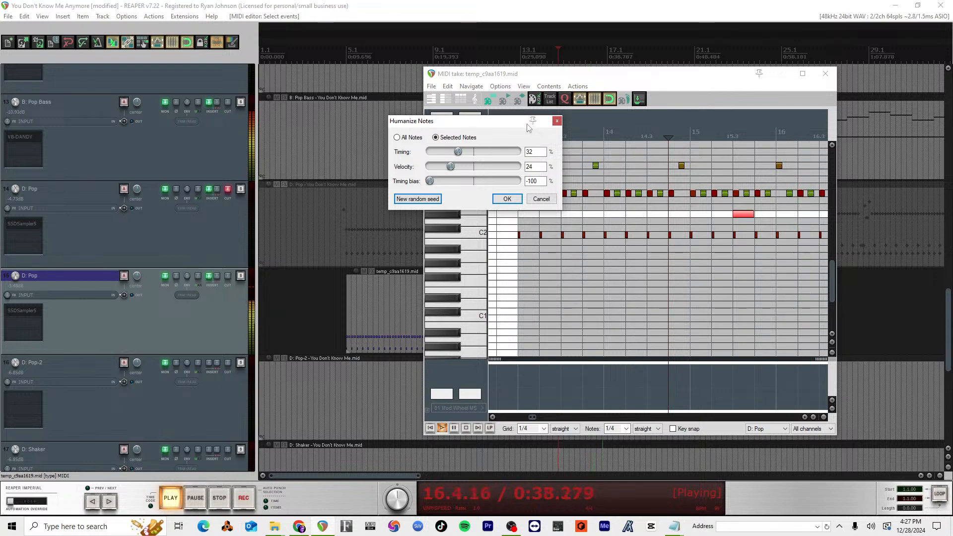
key(space)
click(557, 121)
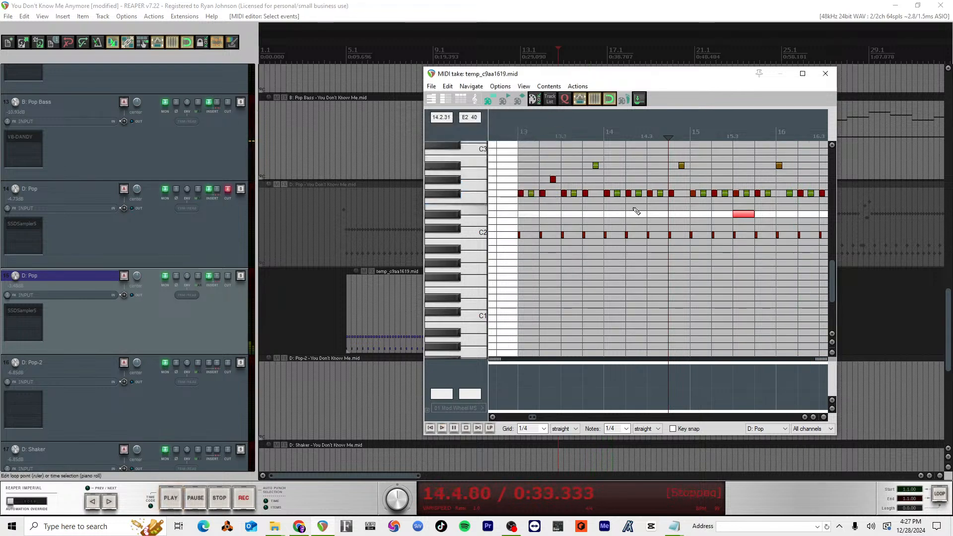
Step: Place the edit cursor at 16.4 and set the piano roll grid to 1/8
scroll(636, 211, down, 2)
click(760, 135)
scroll(767, 164, up, 3)
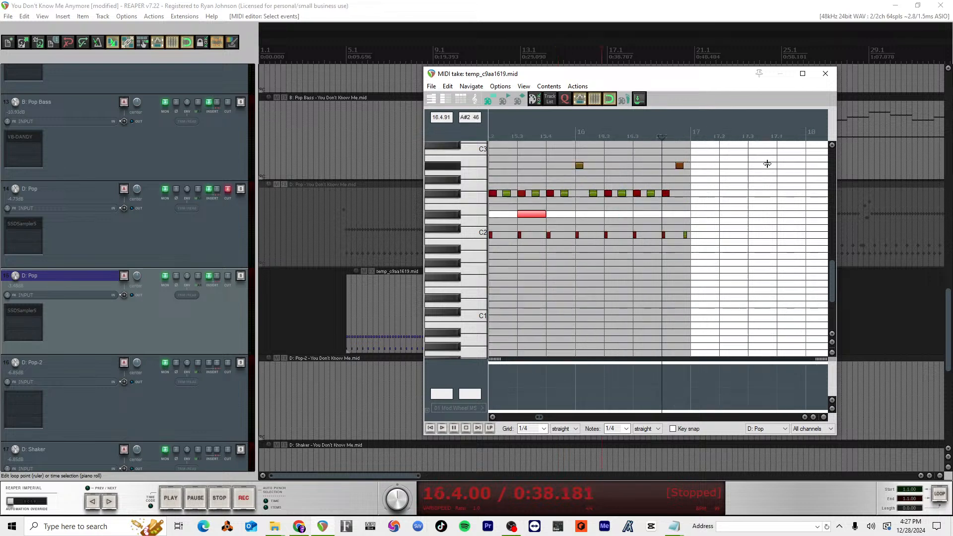
scroll(767, 164, up, 3)
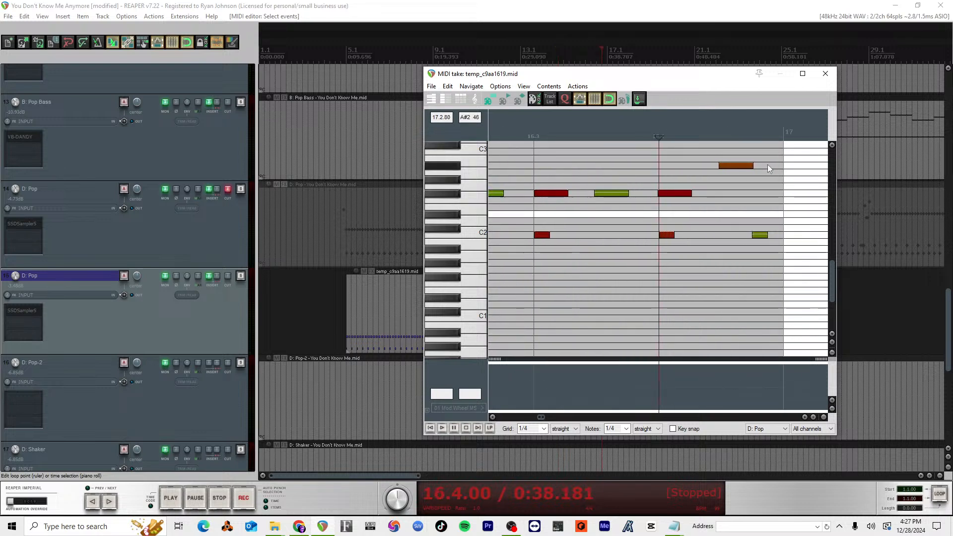
click(543, 429)
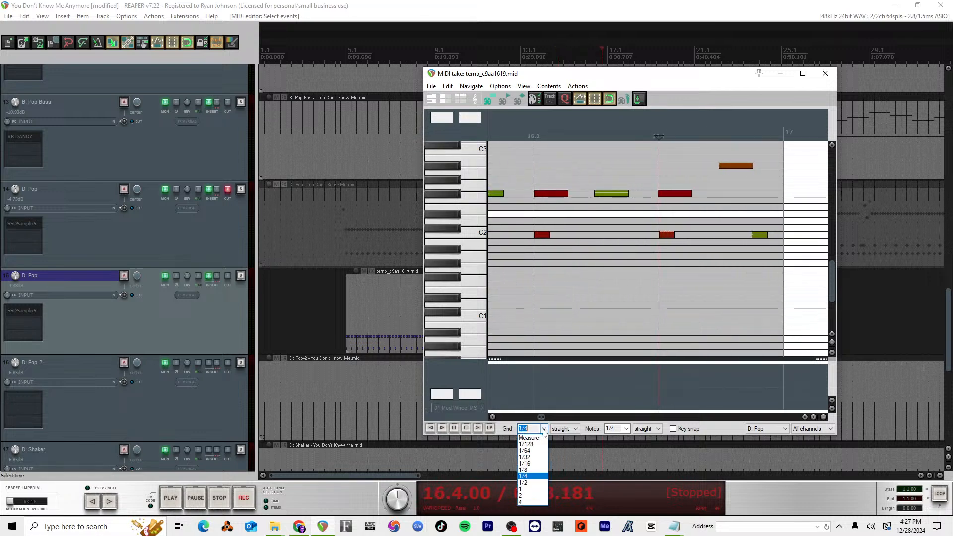
click(525, 470)
scroll(613, 211, down, 5)
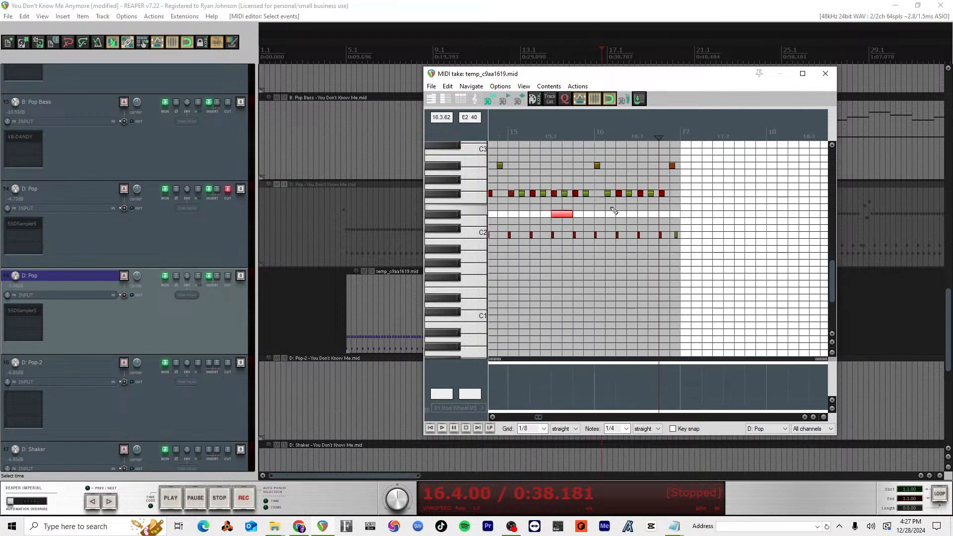
scroll(613, 210, down, 3)
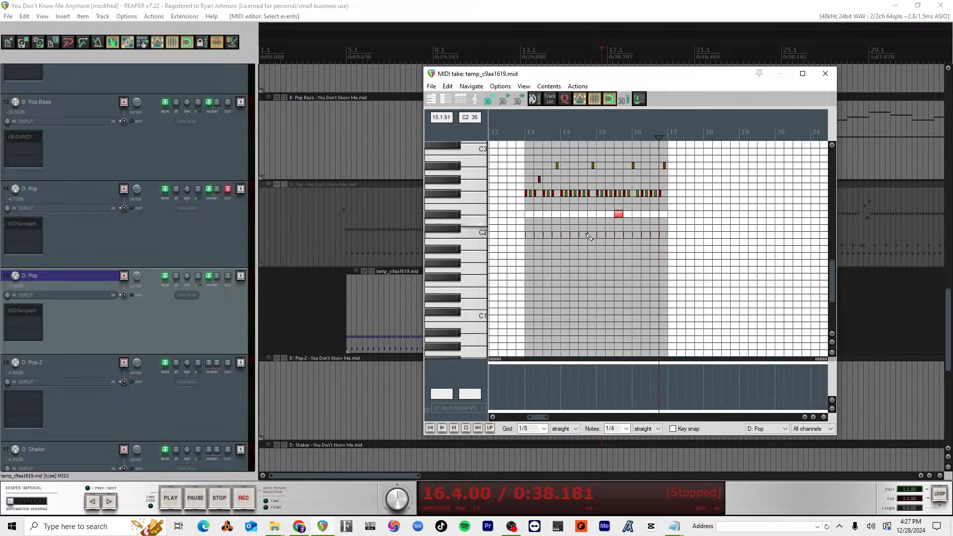
Step: Close the MIDI editor and select the separate clip starting at bar 21 on the D: Pop track
click(825, 73)
scroll(729, 290, down, 3)
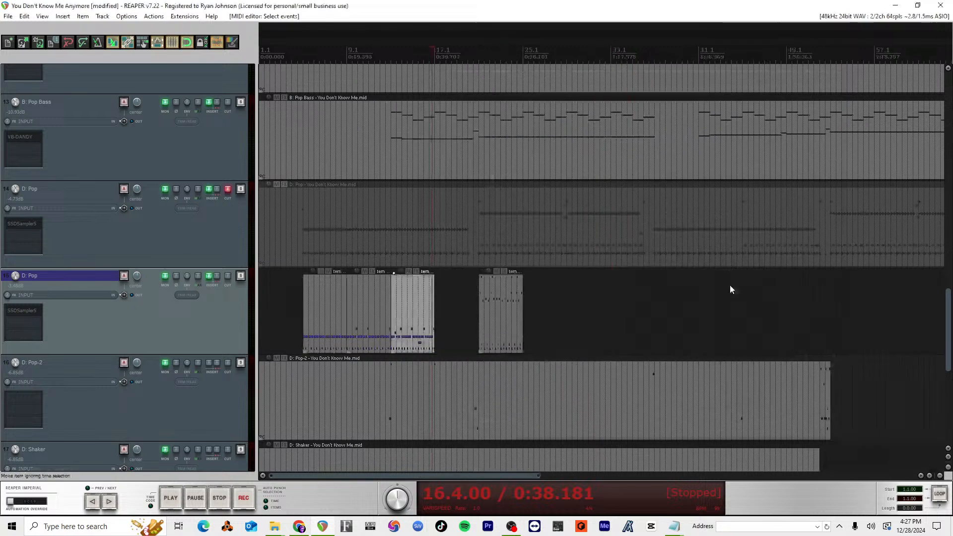
scroll(671, 218, up, 2)
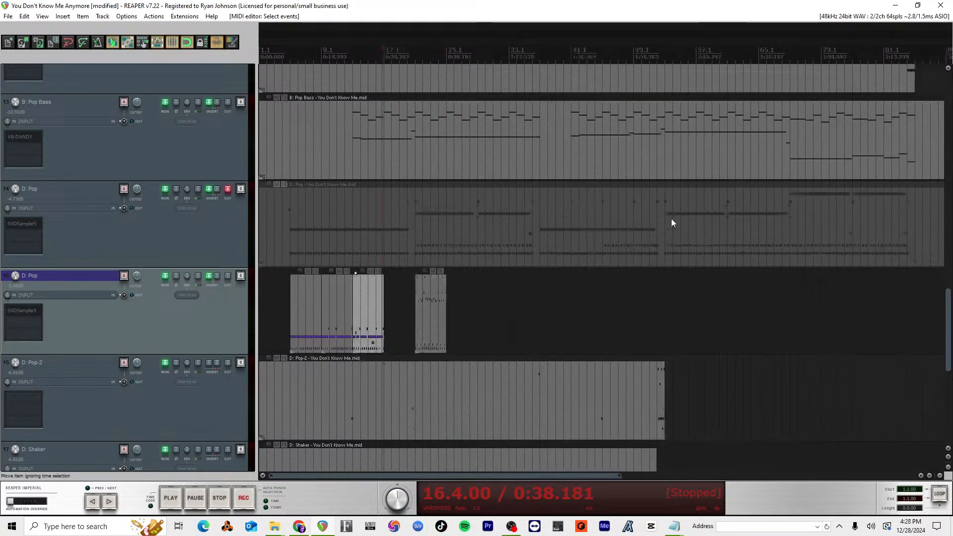
click(591, 301)
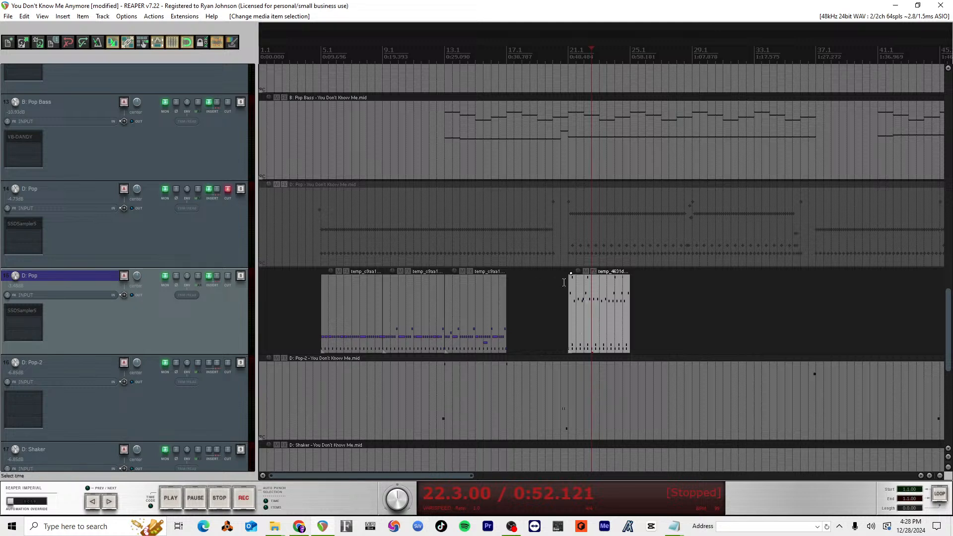
Step: Open the D: Pop track's SSDSampler5 instrument and show its Step AI grooves with the section filter set to All
click(20, 308)
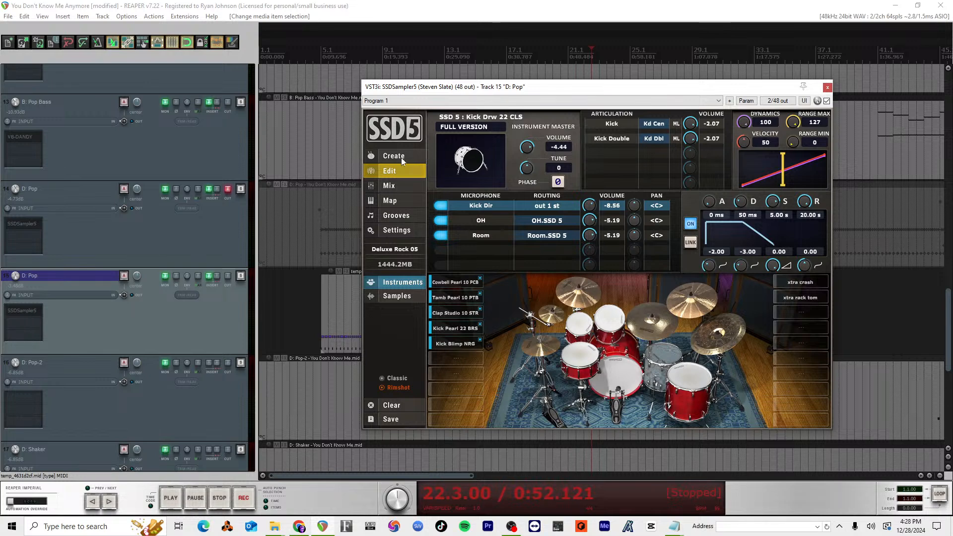
click(410, 200)
click(410, 215)
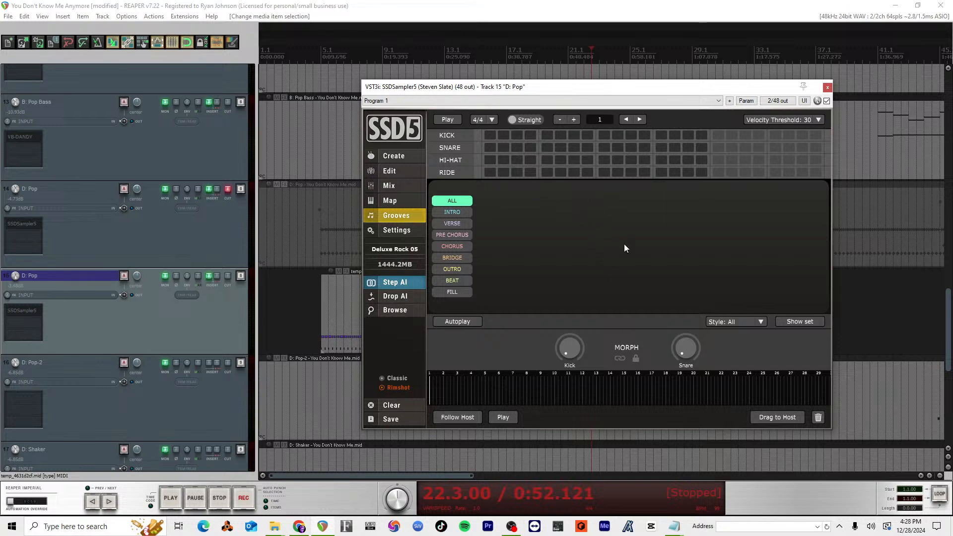
click(459, 292)
click(456, 201)
drag(504, 90, 583, 88)
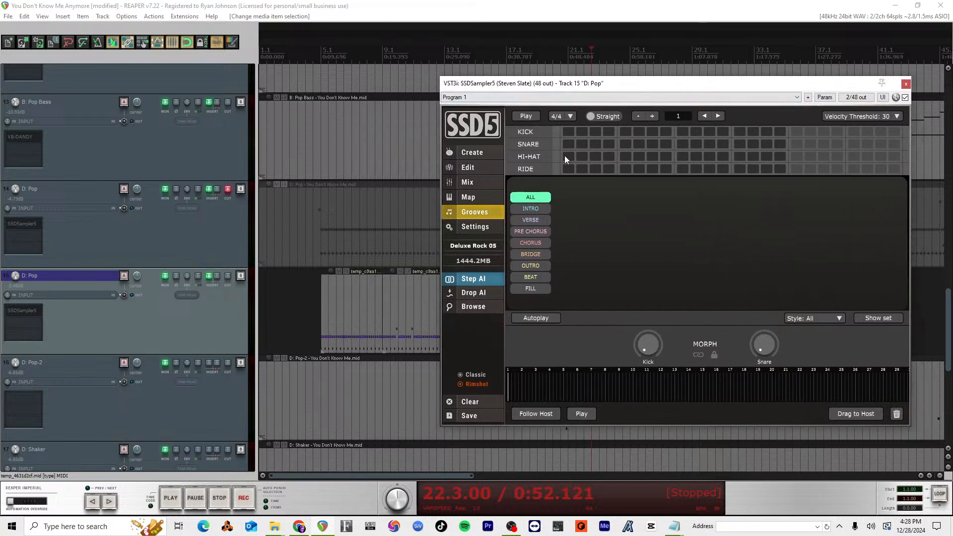
Step: Enter a kick on the first step and look through the matching grooves, filtered by Intro and by All
click(569, 134)
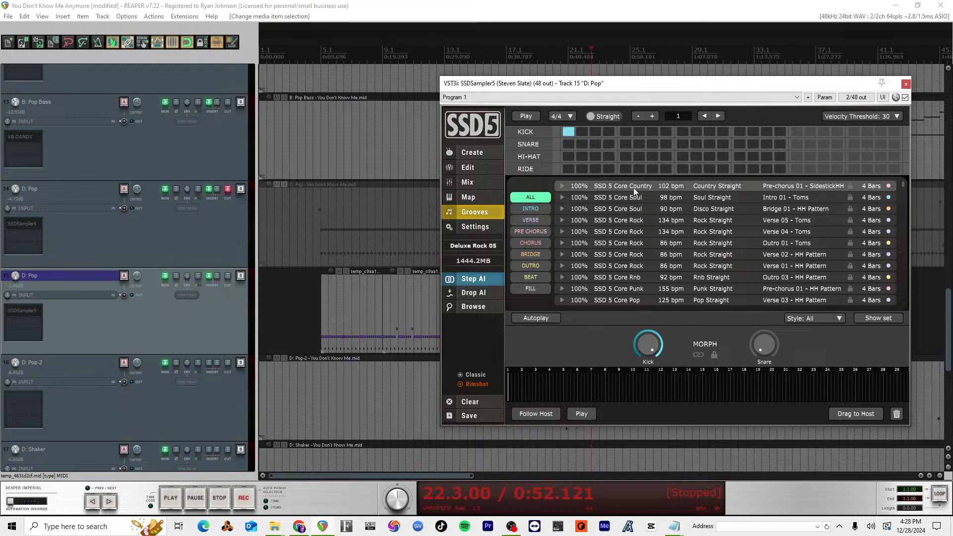
click(544, 210)
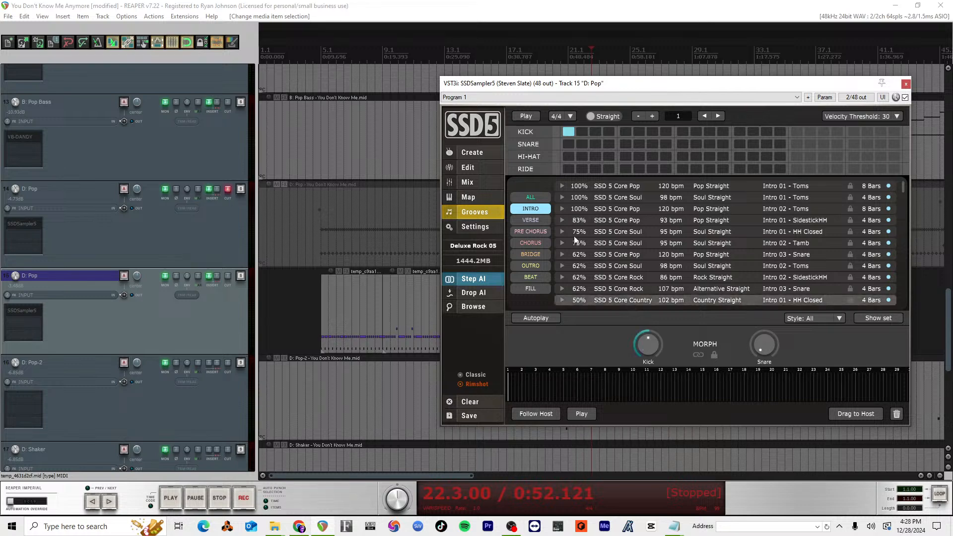
click(541, 198)
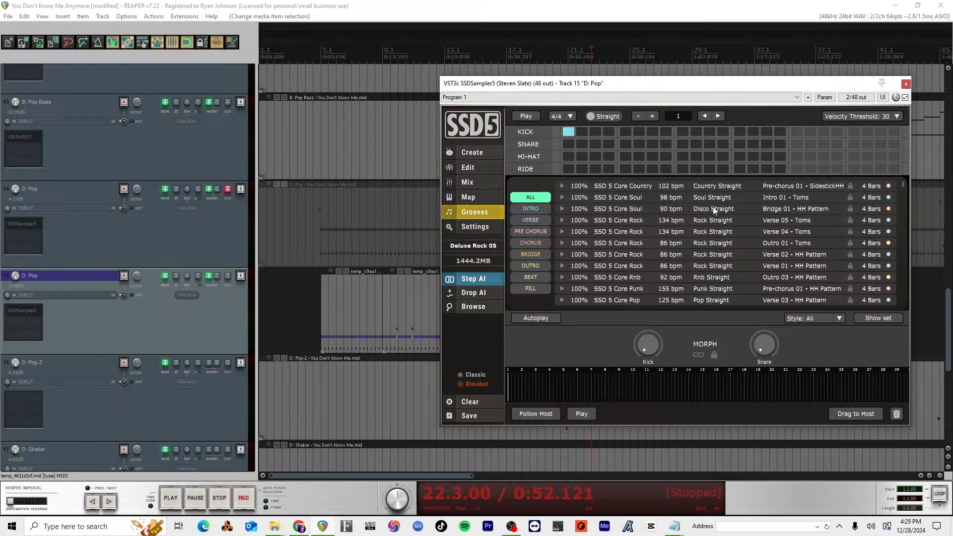
scroll(779, 221, down, 10)
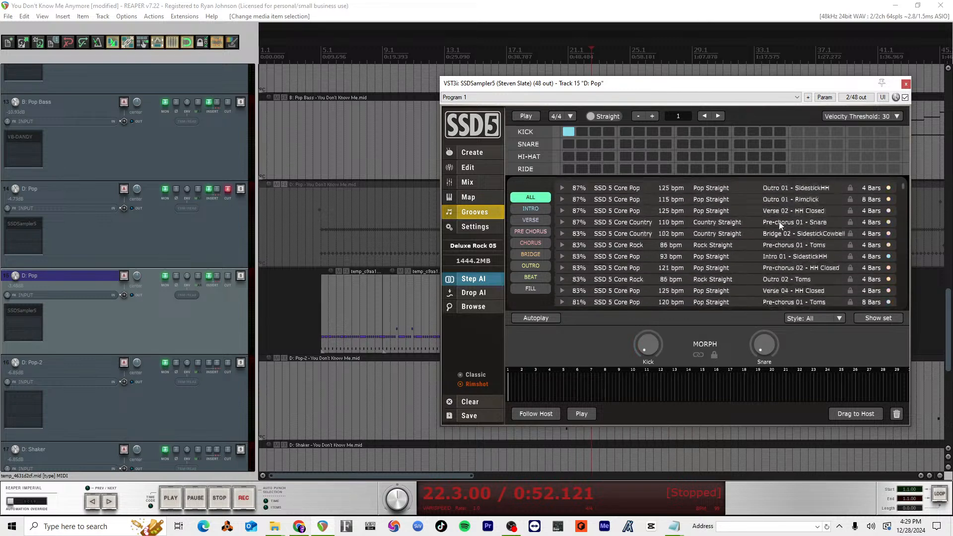
scroll(779, 222, up, 10)
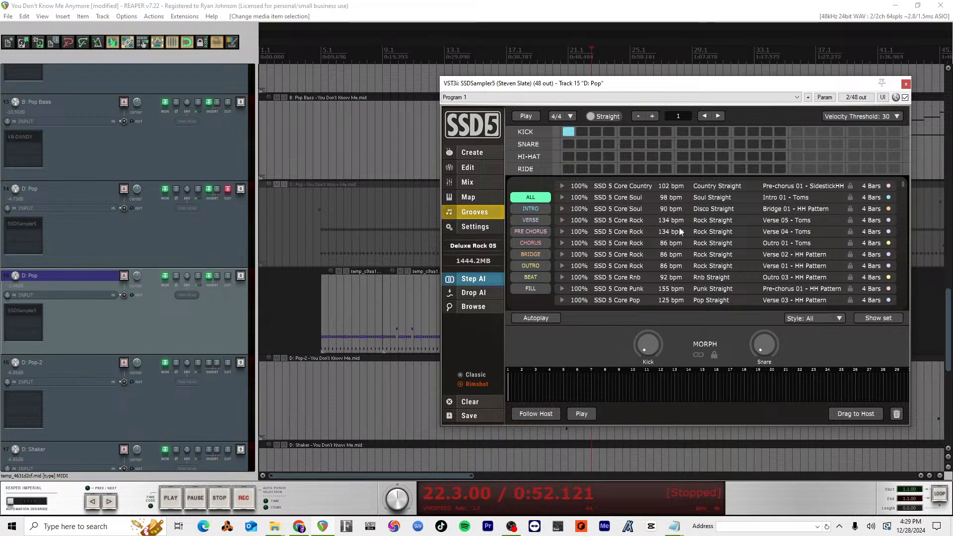
scroll(678, 235, down, 10)
scroll(678, 235, up, 10)
Step: View the Drop AI page, and browse the 34 165 Pop Straight grooves in the SSD 5 Core Pop library
click(487, 295)
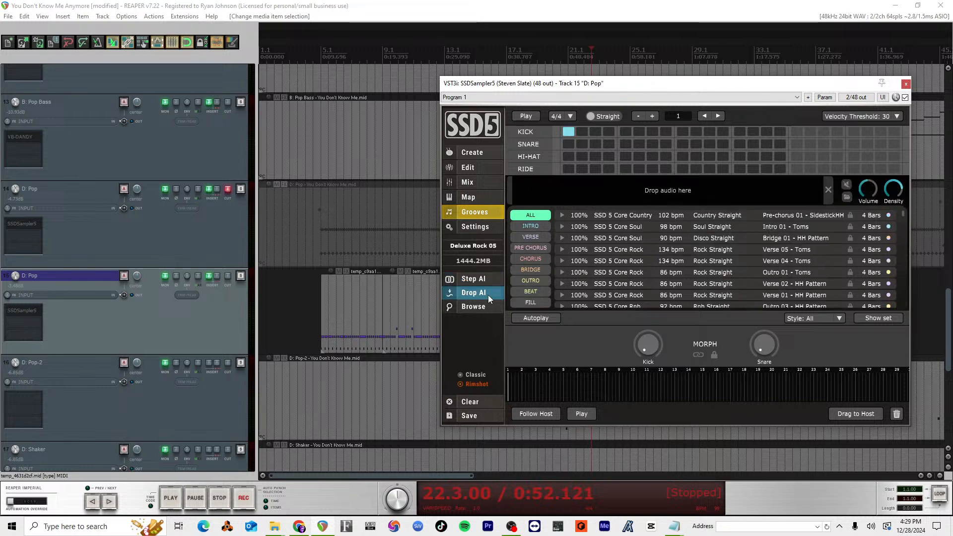
click(487, 292)
click(487, 307)
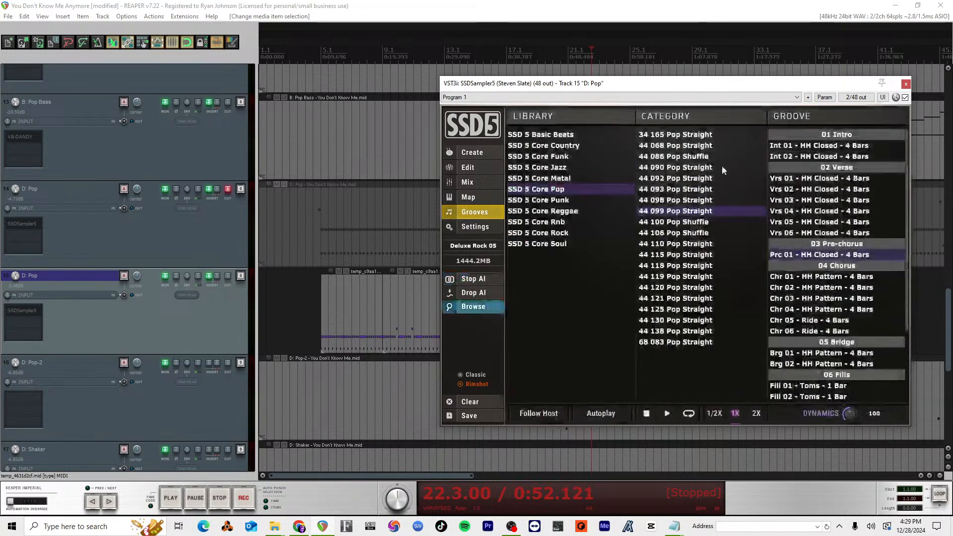
drag(736, 91, 707, 83)
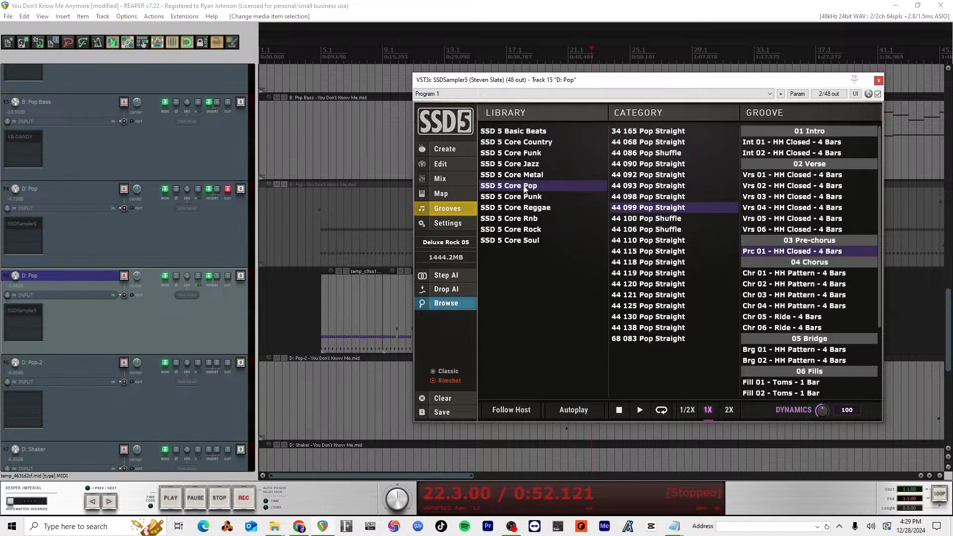
click(651, 130)
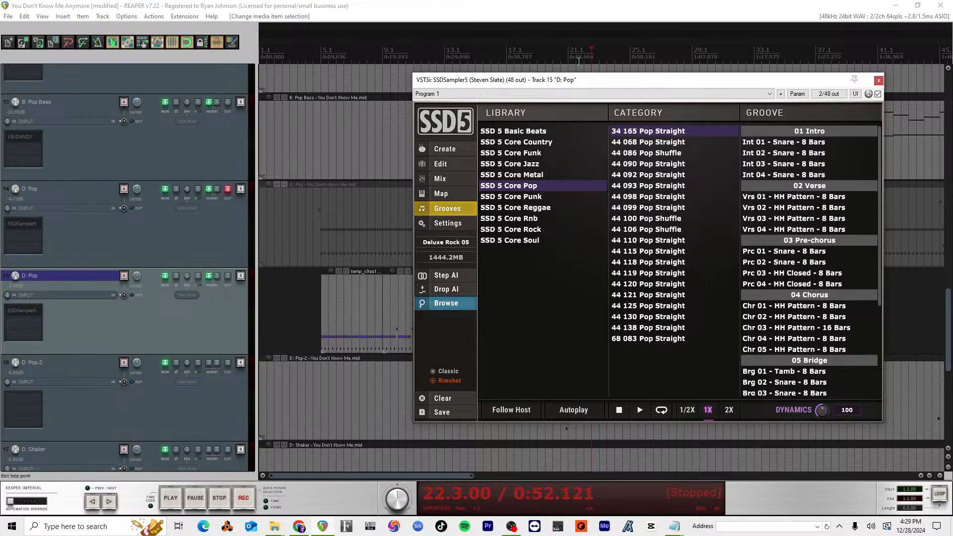
Step: Select all four MIDI clips on the D: Pop track and duplicate the track
drag(635, 81, 921, 70)
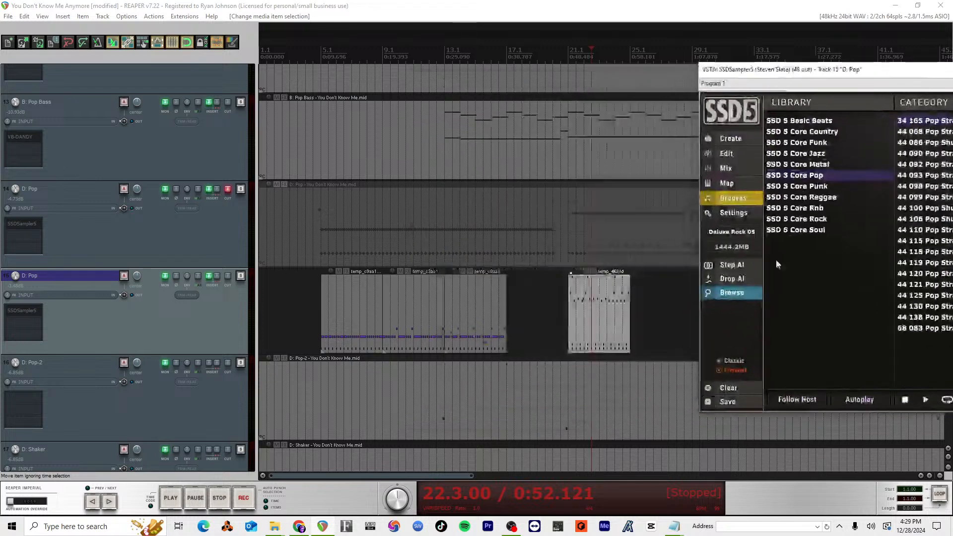
drag(676, 298, 318, 286)
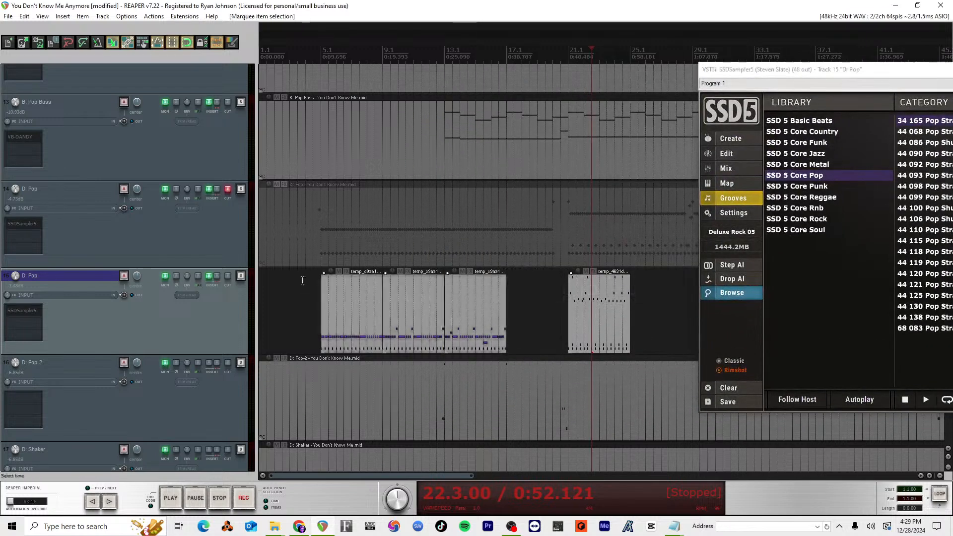
right_click(222, 319)
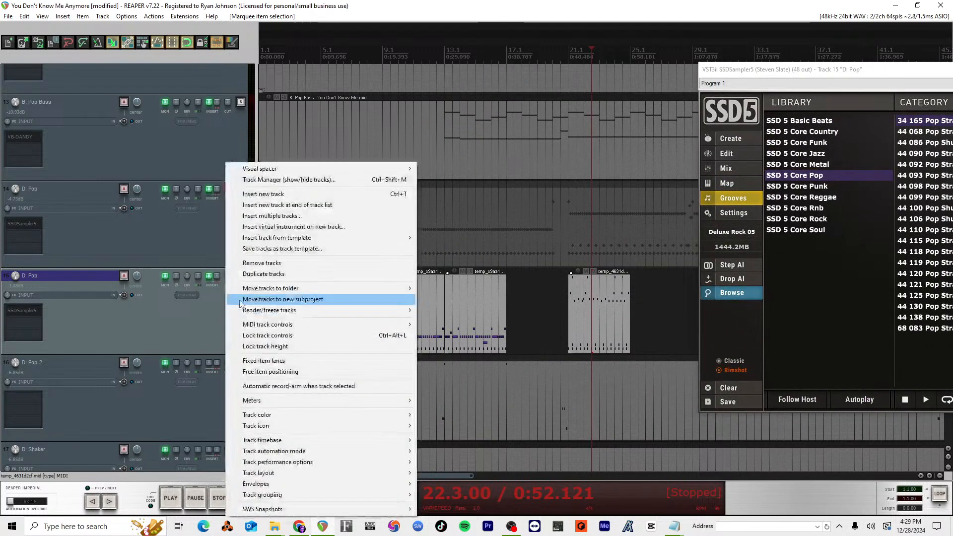
click(278, 275)
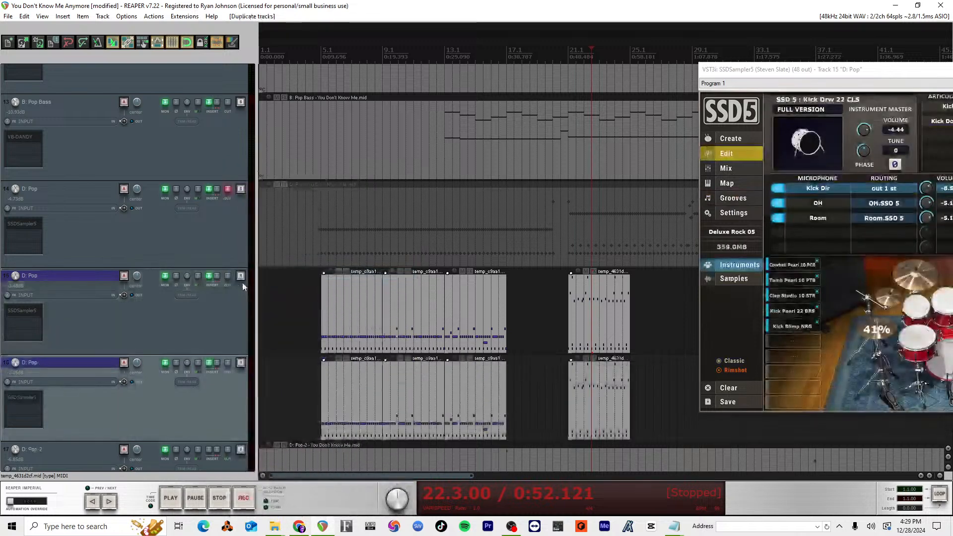
Step: Mute the D: Pop track that was duplicated and delete the copied clips from the new track
click(227, 275)
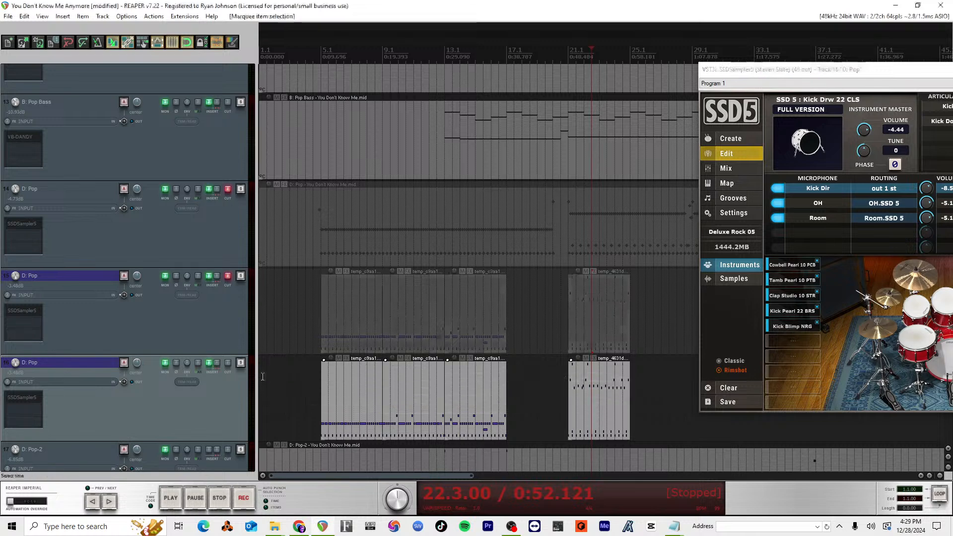
key(Delete)
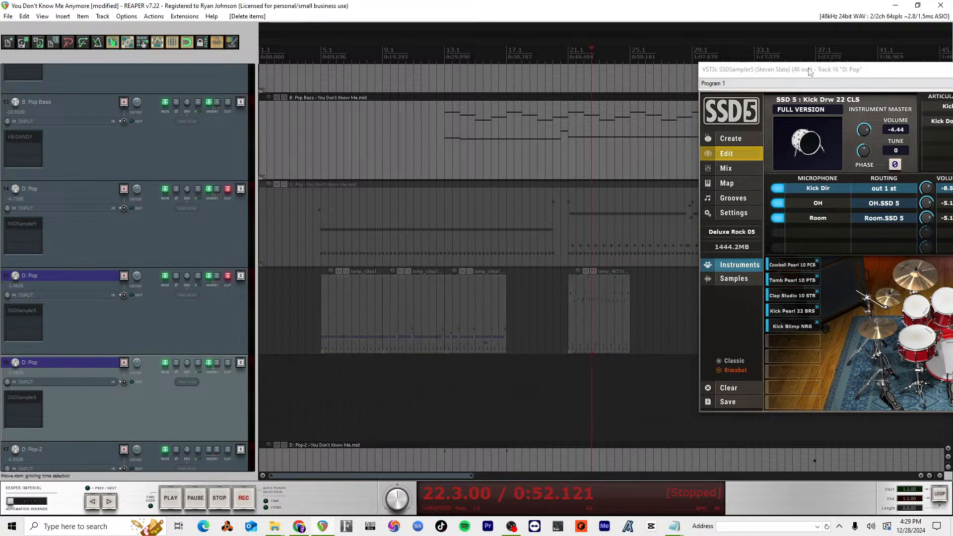
drag(808, 68, 519, 23)
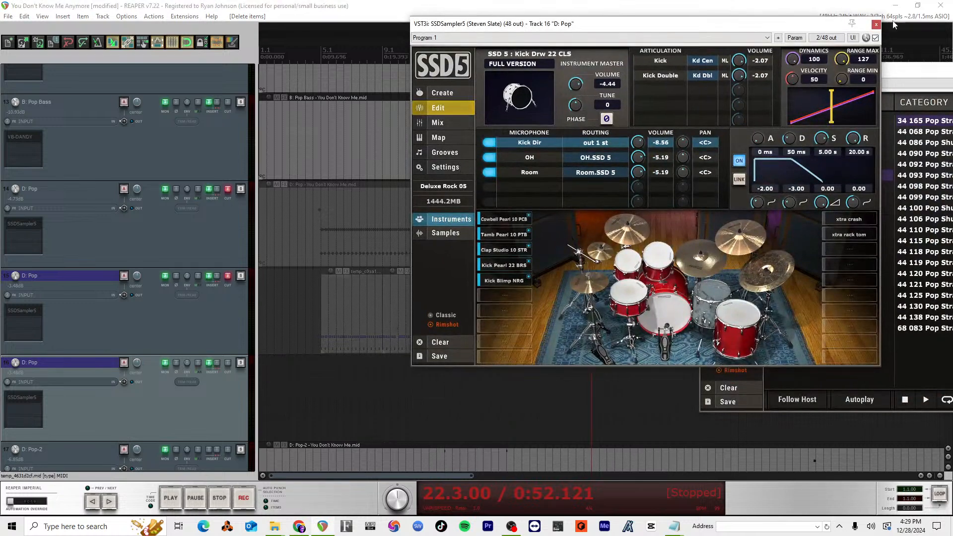
Step: Close both open SSD5 windows and open the groove browser of SSD5 on the duplicated D: Pop track 16
click(876, 24)
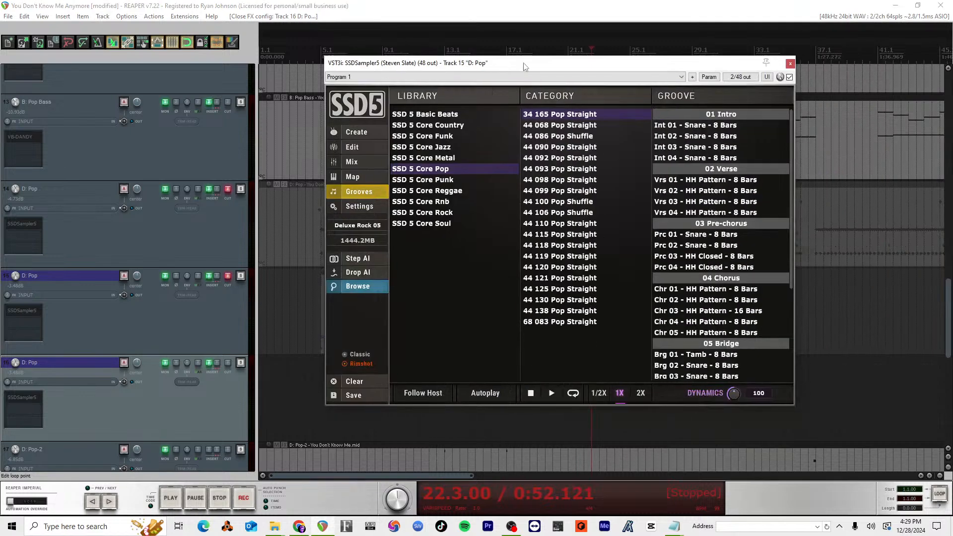
click(790, 63)
click(34, 399)
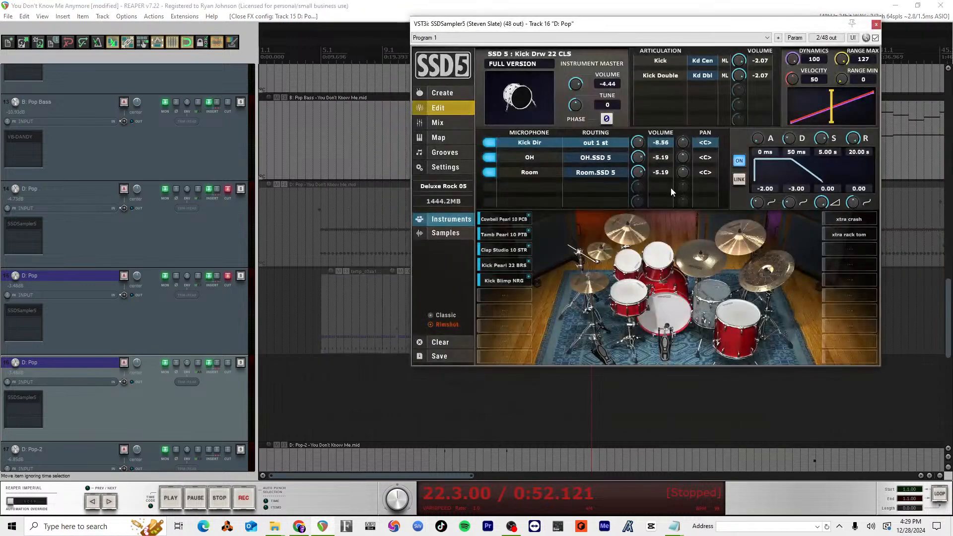
click(444, 152)
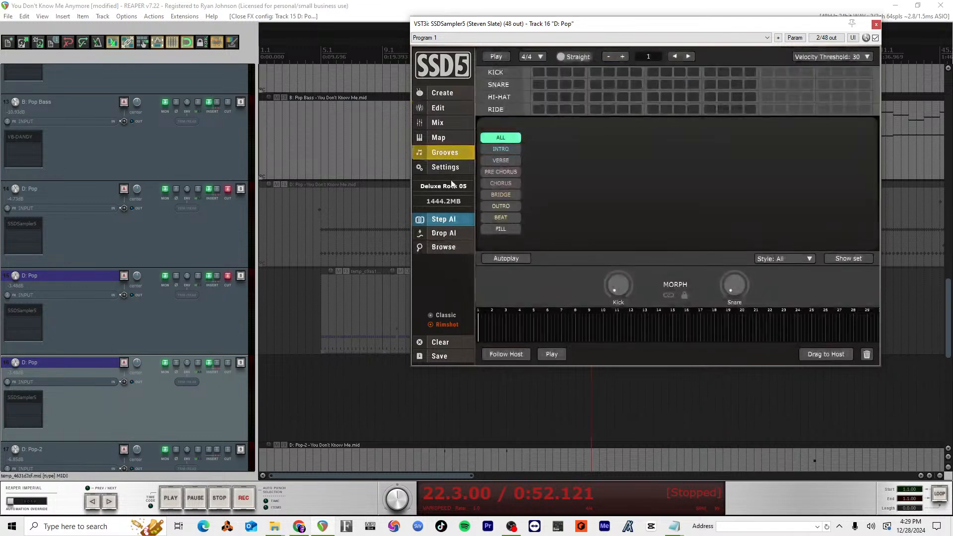
click(447, 248)
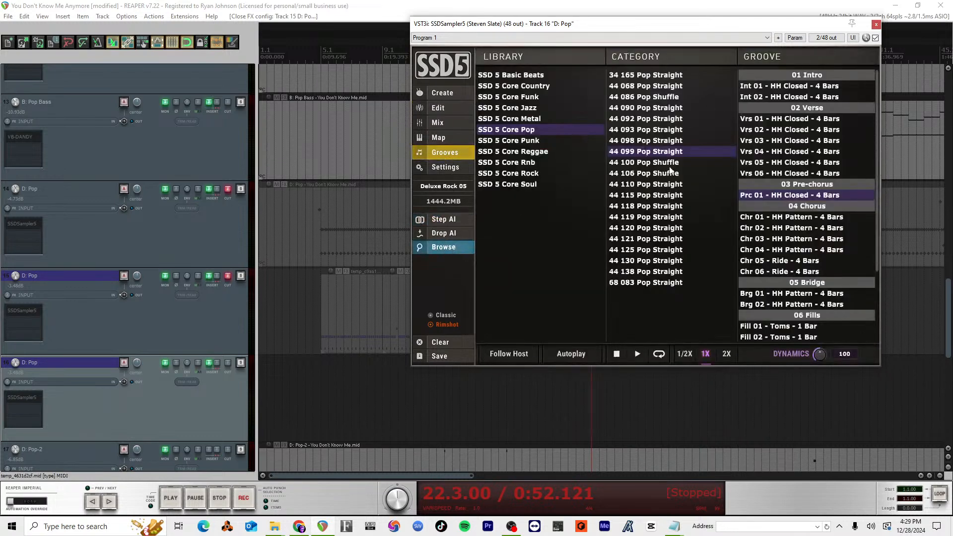
drag(731, 30, 792, 41)
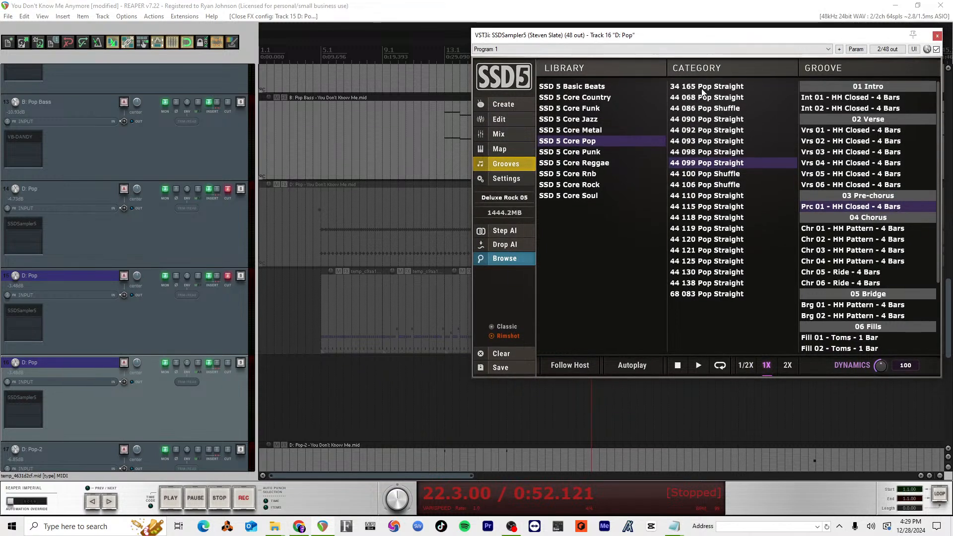
Step: Audition the Vrs 02 - Toms groove from the 44 090 Pop Straight category
click(700, 119)
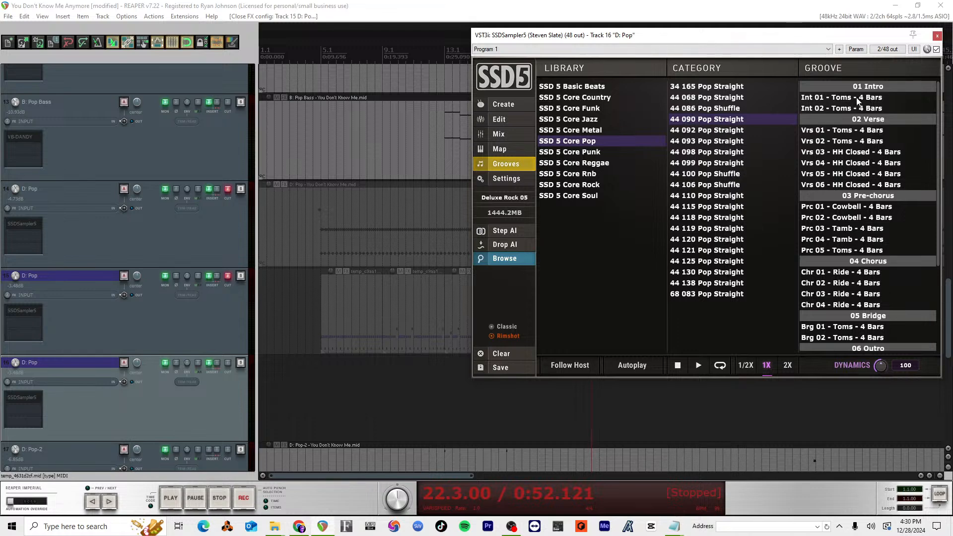
click(835, 140)
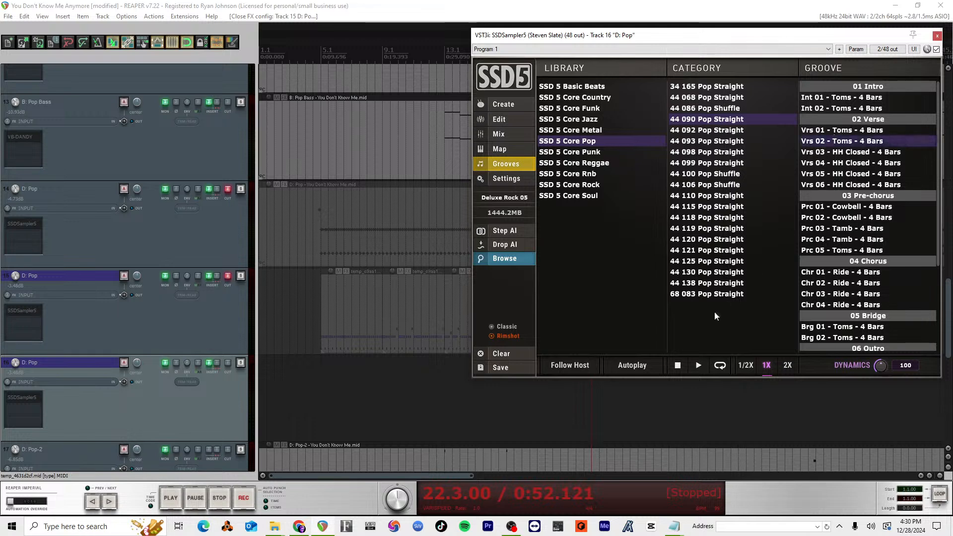
click(701, 368)
click(679, 365)
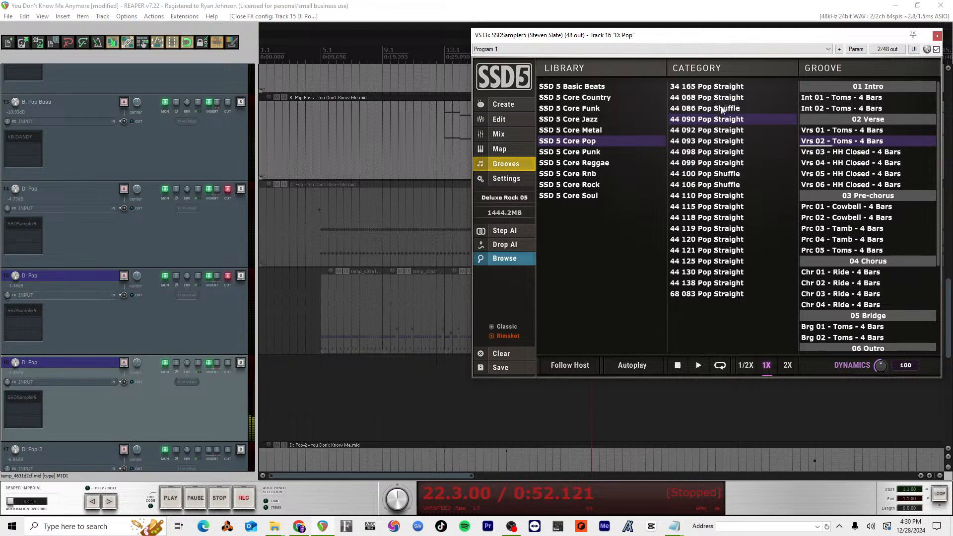
Step: Audition grooves from 44 086 Pop Shuffle and 44 068 Pop Straight, including Vrs 01 - HH Pattern
click(720, 108)
click(698, 368)
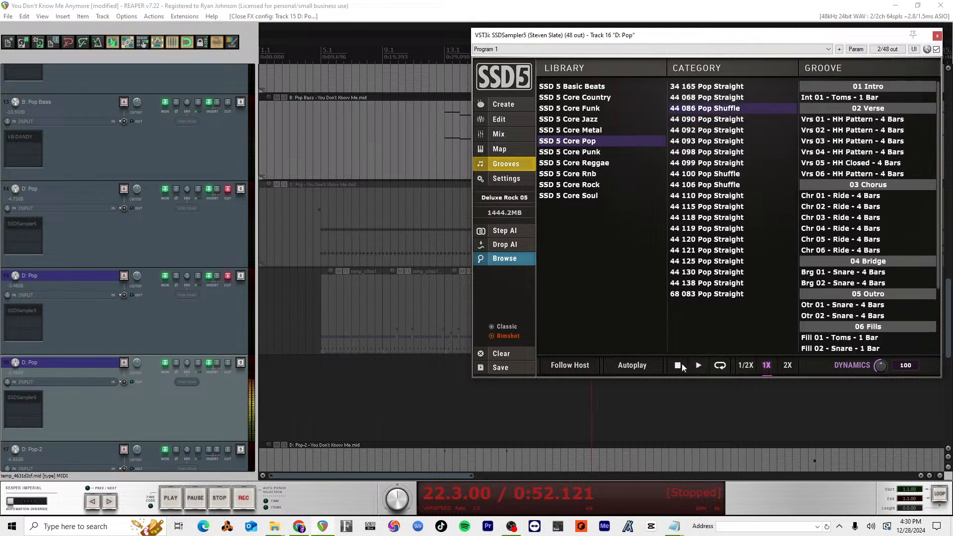
click(698, 98)
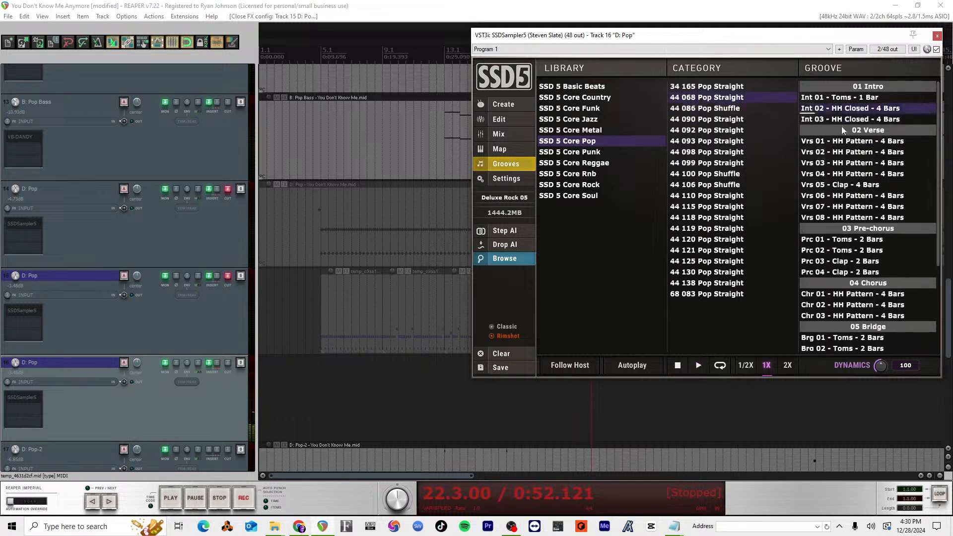
click(836, 141)
click(698, 366)
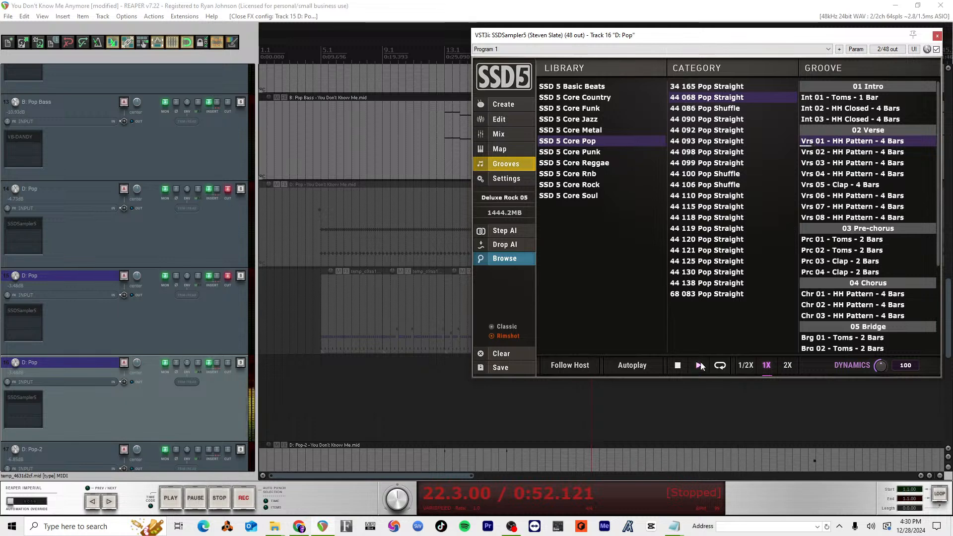
Step: Audition Vrs 01 from 34 165 Pop Straight and the Vrs 06 and Vrs 01 grooves from 44 121 Pop Straight
click(725, 87)
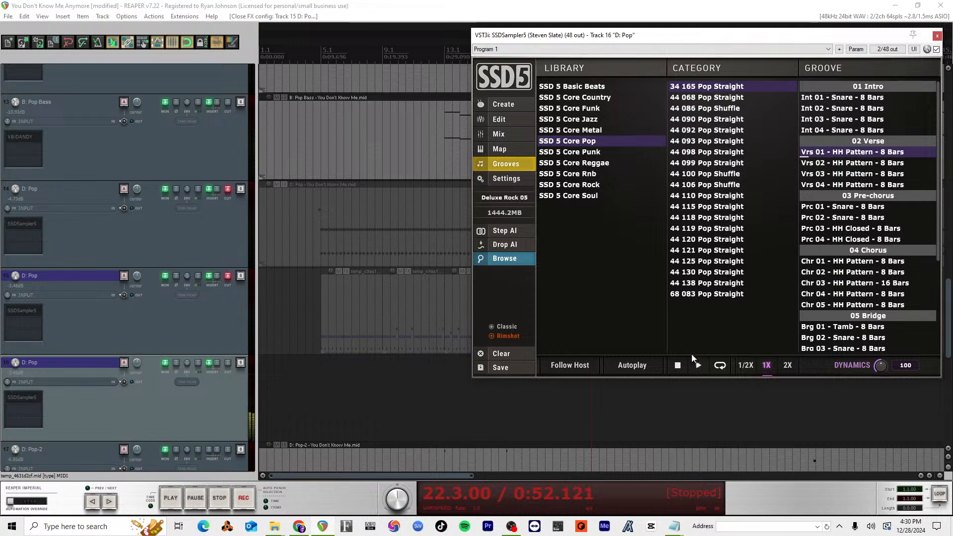
click(703, 251)
click(843, 185)
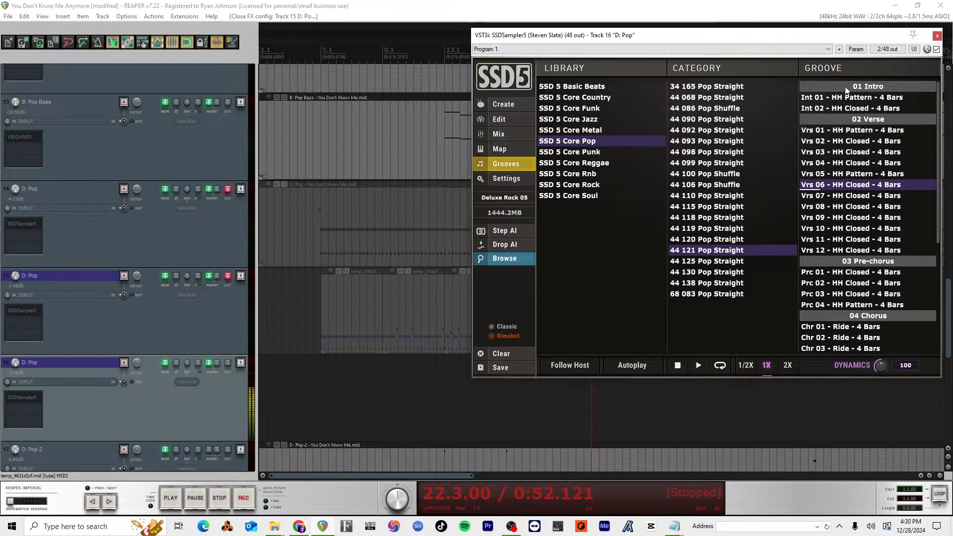
click(835, 130)
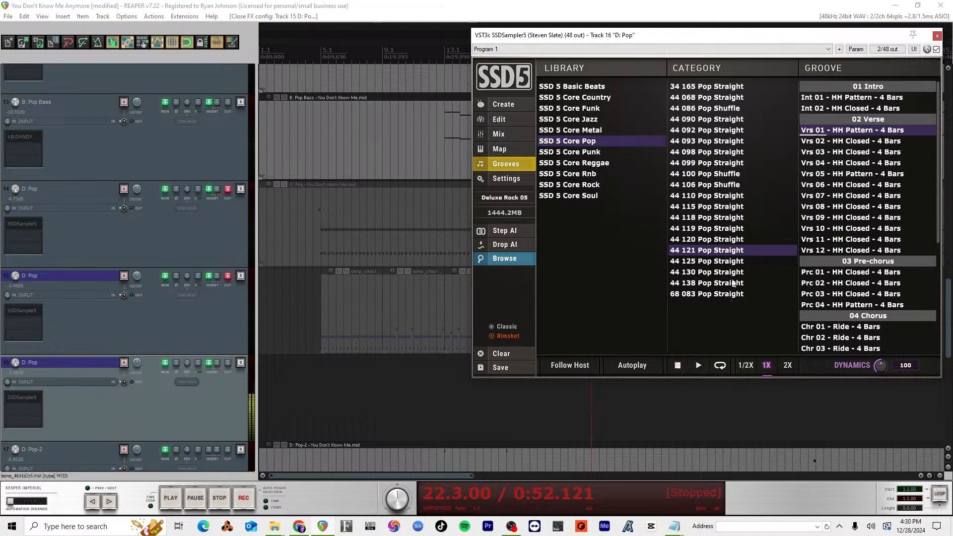
Step: Audition the Vrs 01 - HH Pattern grooves from 44 138 Pop Straight and 68 083 Pop Straight
click(707, 283)
click(839, 130)
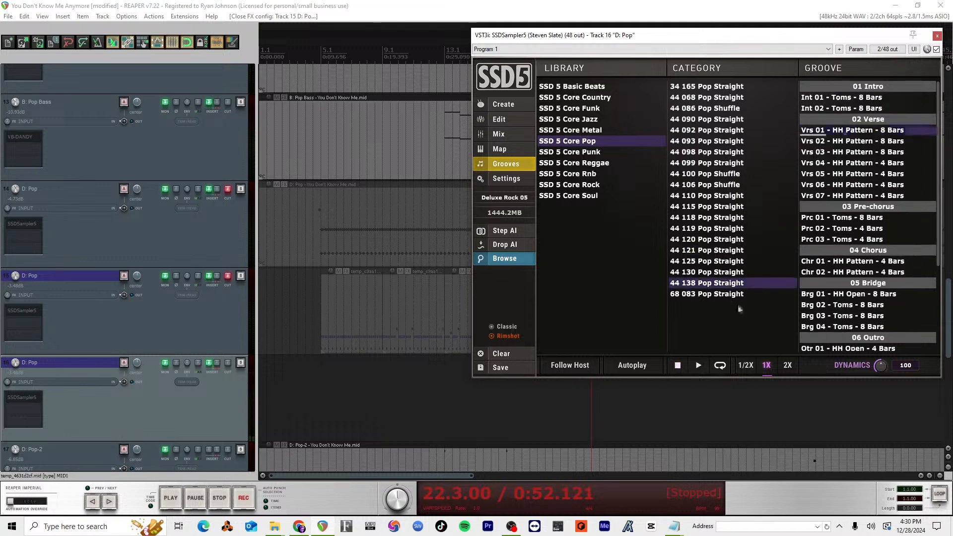
click(698, 365)
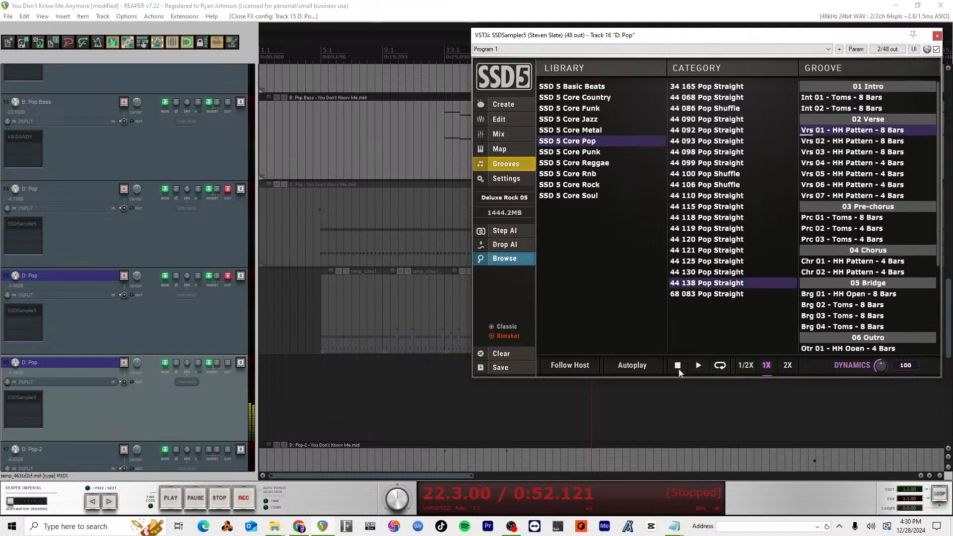
click(678, 368)
click(731, 294)
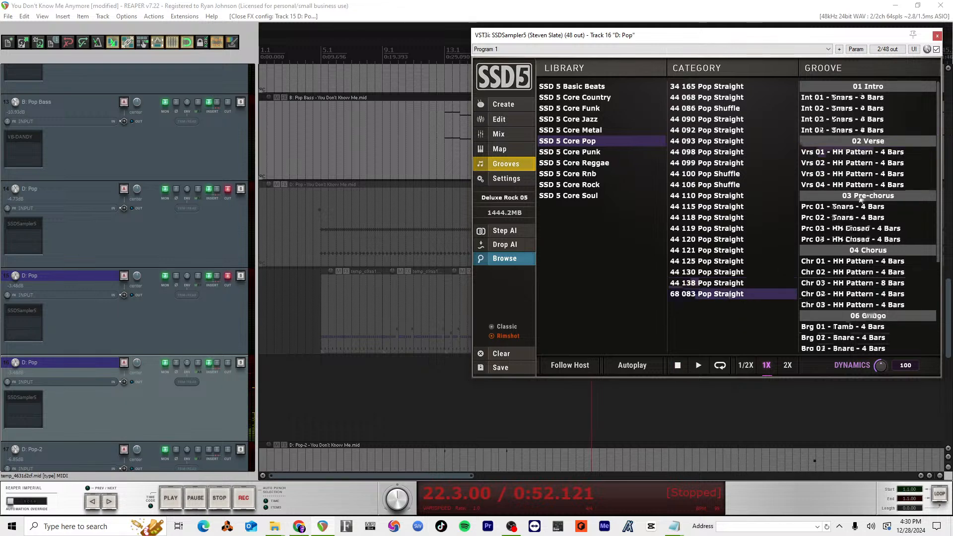
click(838, 152)
click(696, 365)
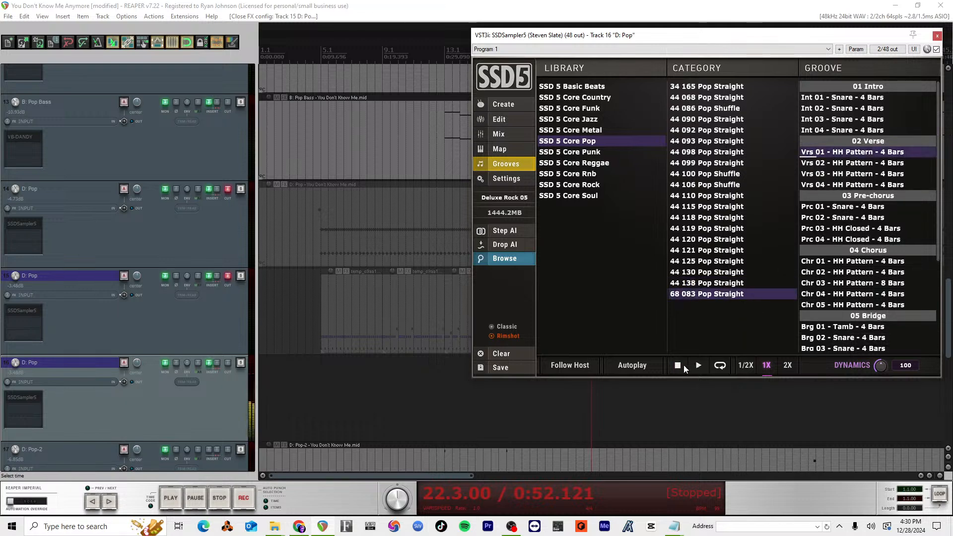
click(681, 368)
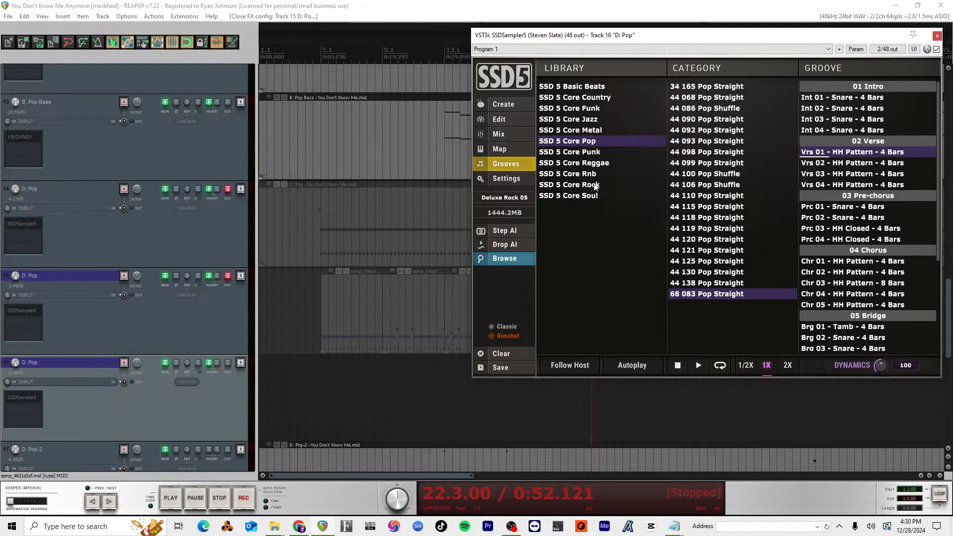
Step: Audition Vrs 01 - SidestickHH in SSD 5 Core Country and browse the Core Funk and Core Jazz libraries
click(583, 101)
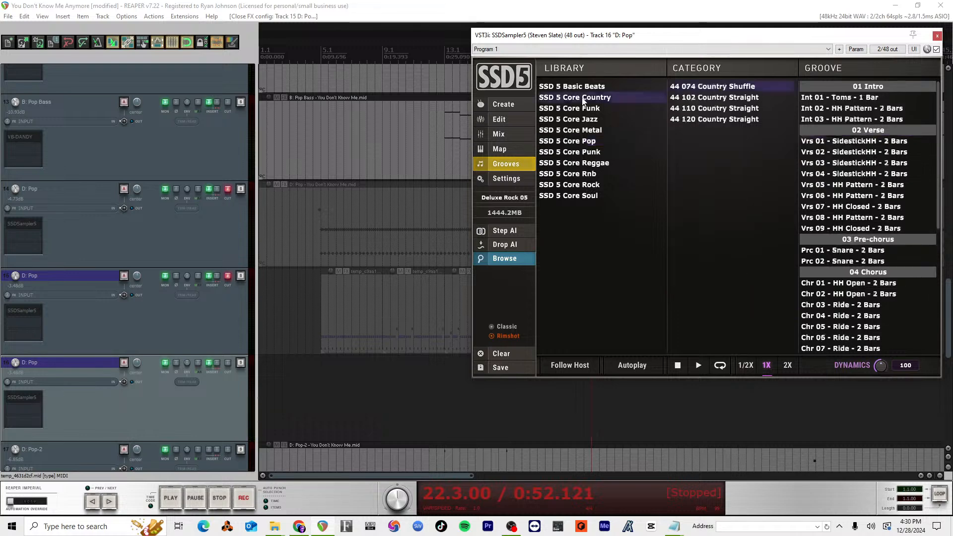
click(697, 367)
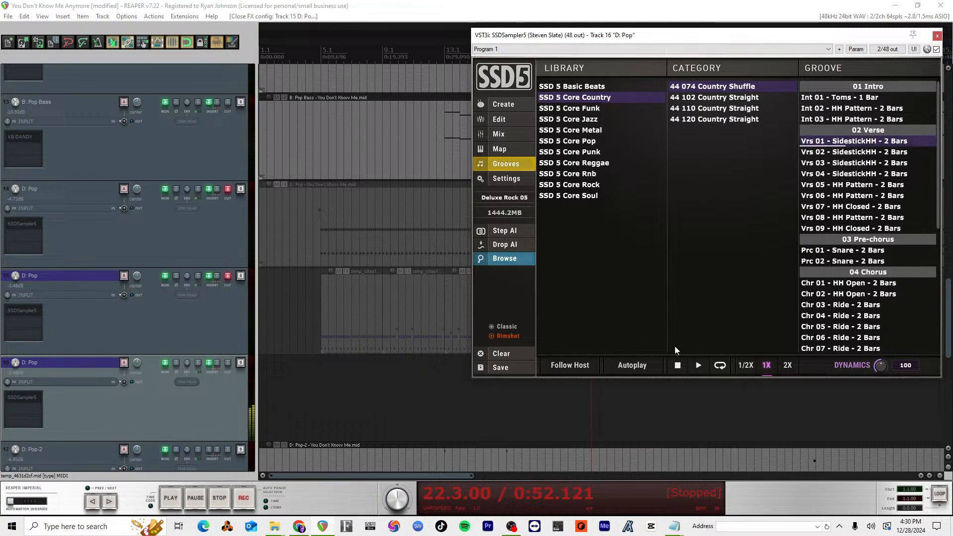
click(574, 110)
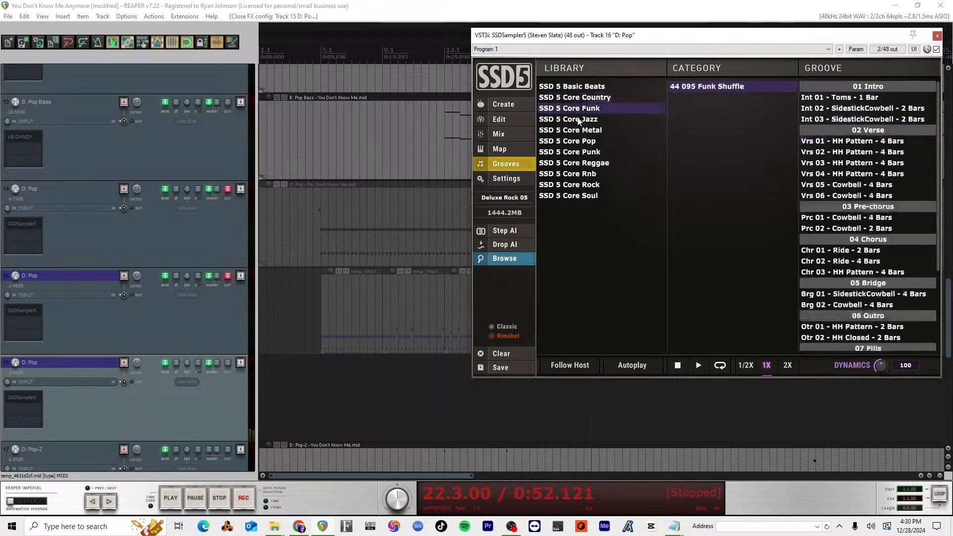
click(578, 120)
Step: Insert Vrs 01 - HH Pattern - 8 Bars from SSD 5 Core Pop's 34 165 Pop Straight into the project and audition it
click(583, 142)
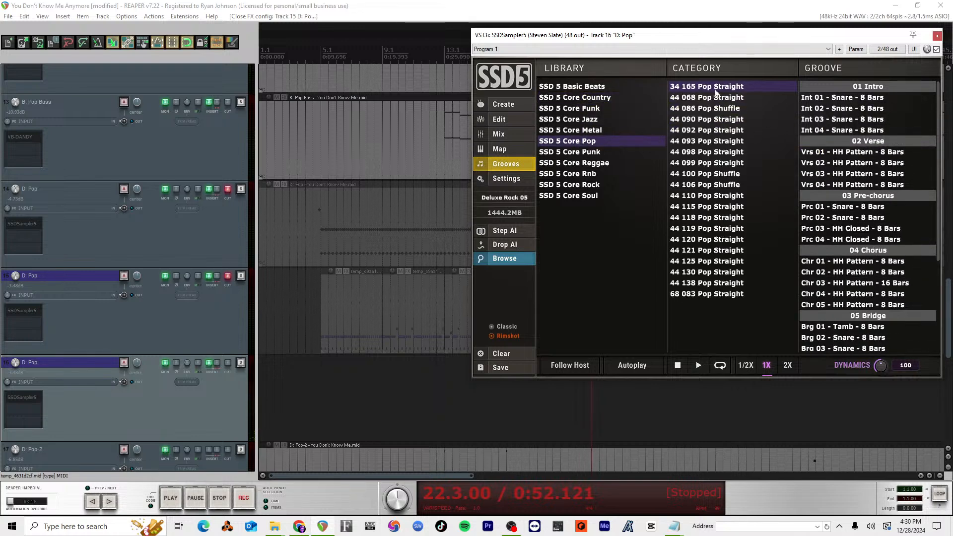
drag(851, 152, 739, 303)
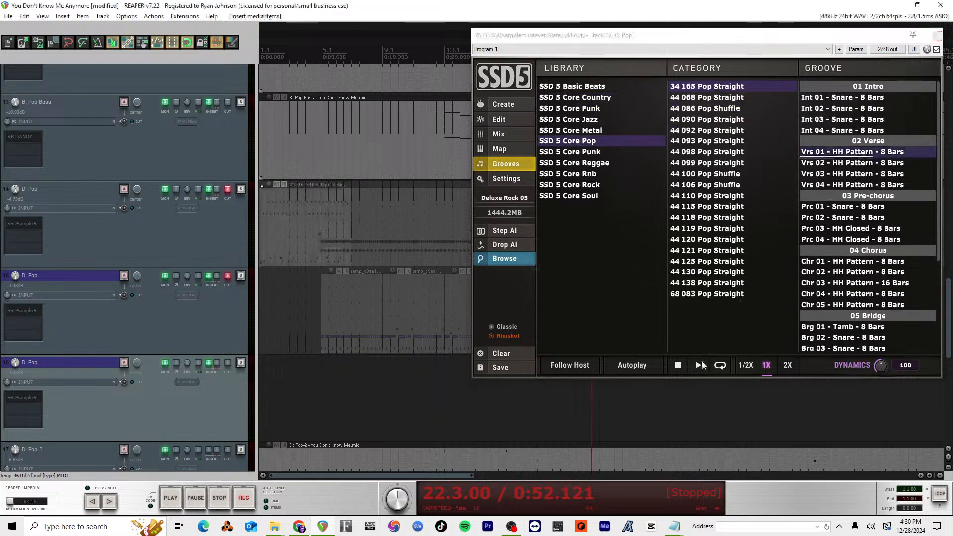
click(699, 365)
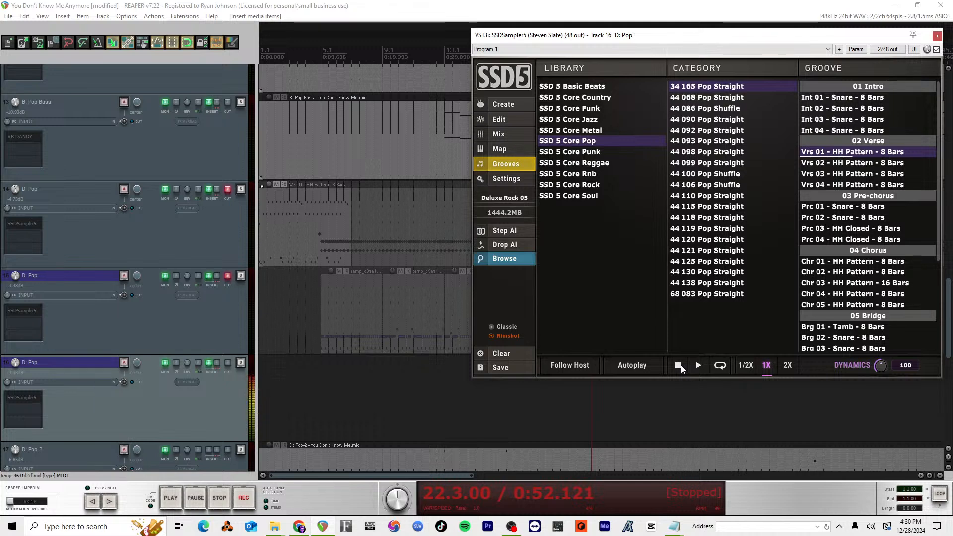
Step: Audition the Int 01, Int 02 and Int 03 Snare grooves of 34 165 Pop Straight
click(832, 98)
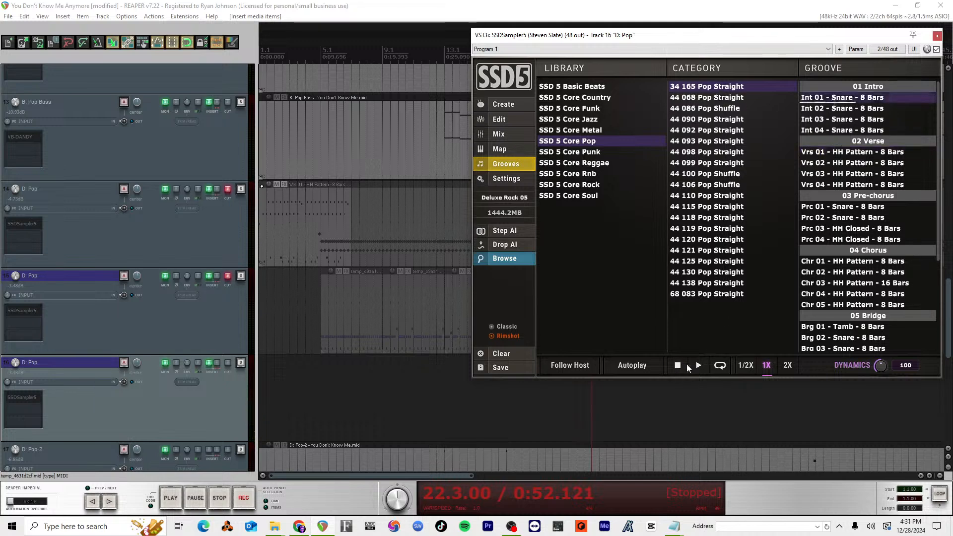
click(842, 109)
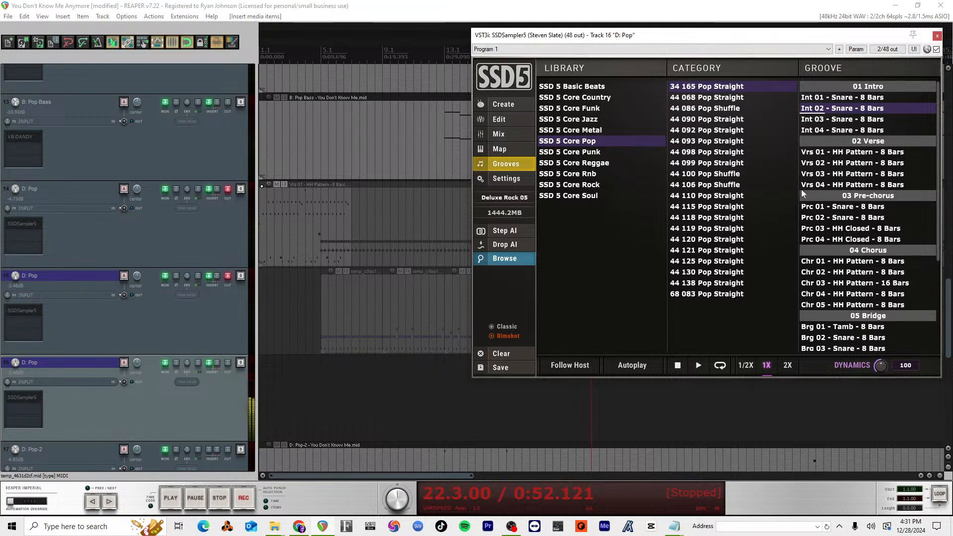
click(853, 118)
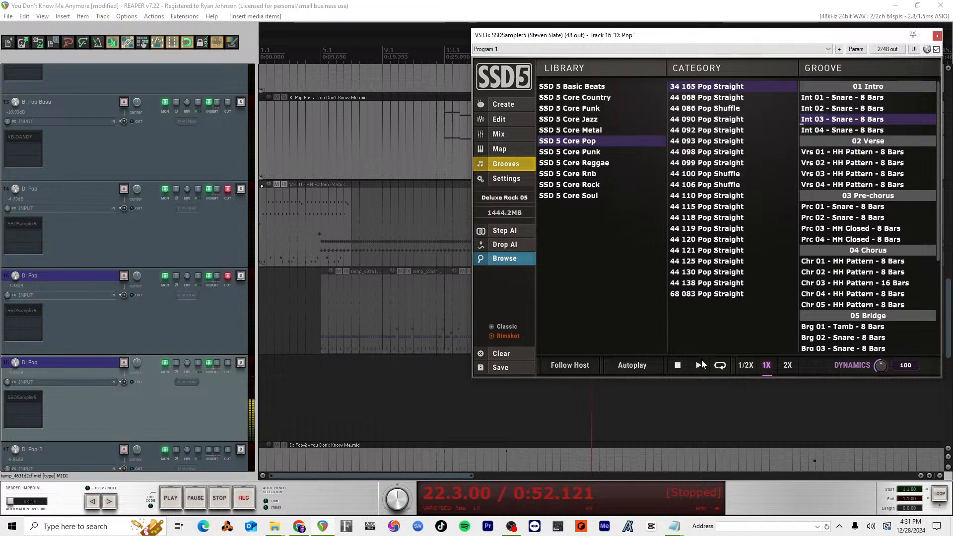
Step: Audition Int 03 from 44 068 Pop Straight and Vrs 01 and Int 01 from 44 086 Pop Shuffle, and browse 44 090 Pop Straight
click(729, 98)
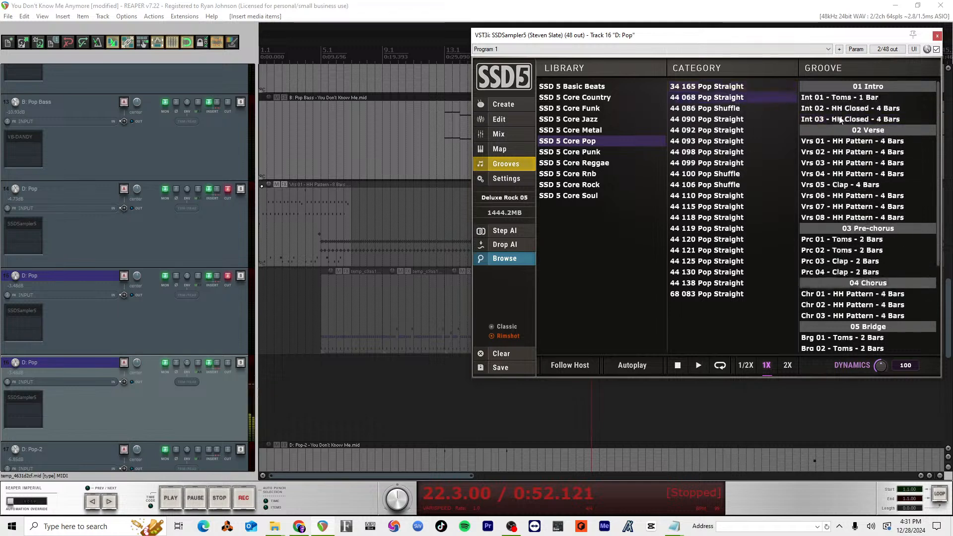
click(697, 367)
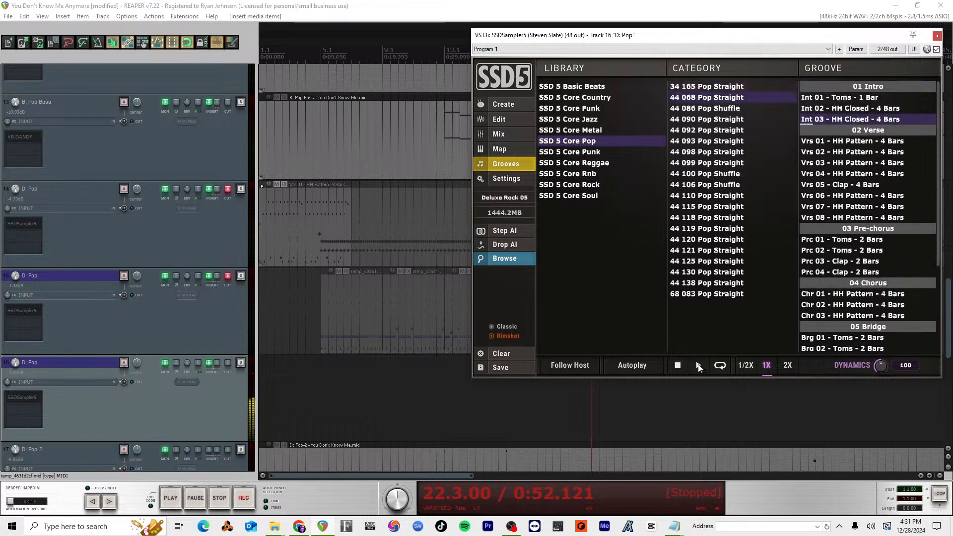
click(728, 109)
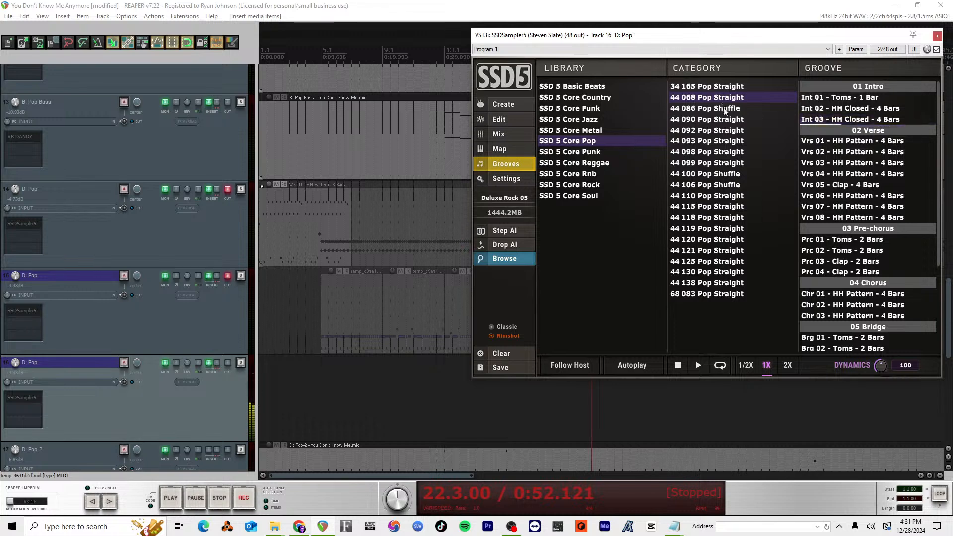
click(842, 119)
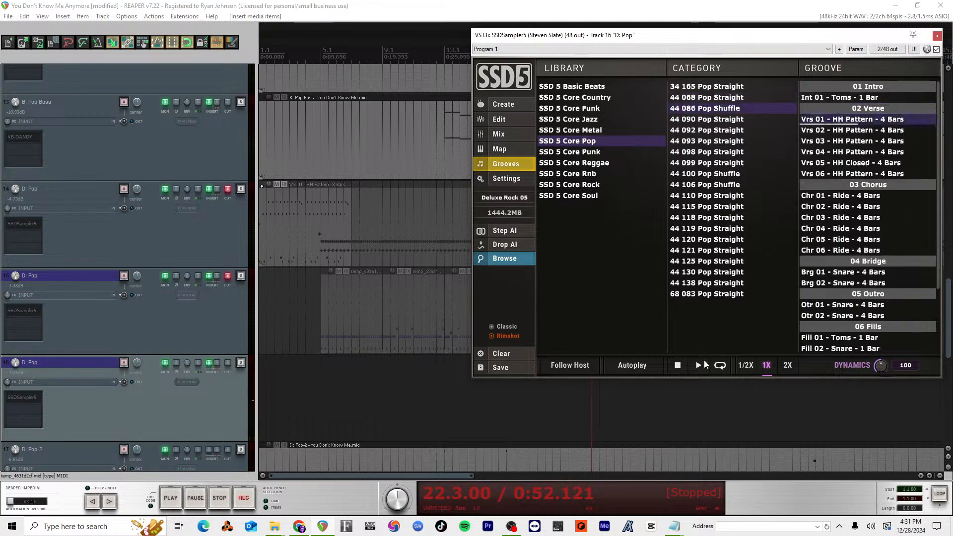
click(838, 98)
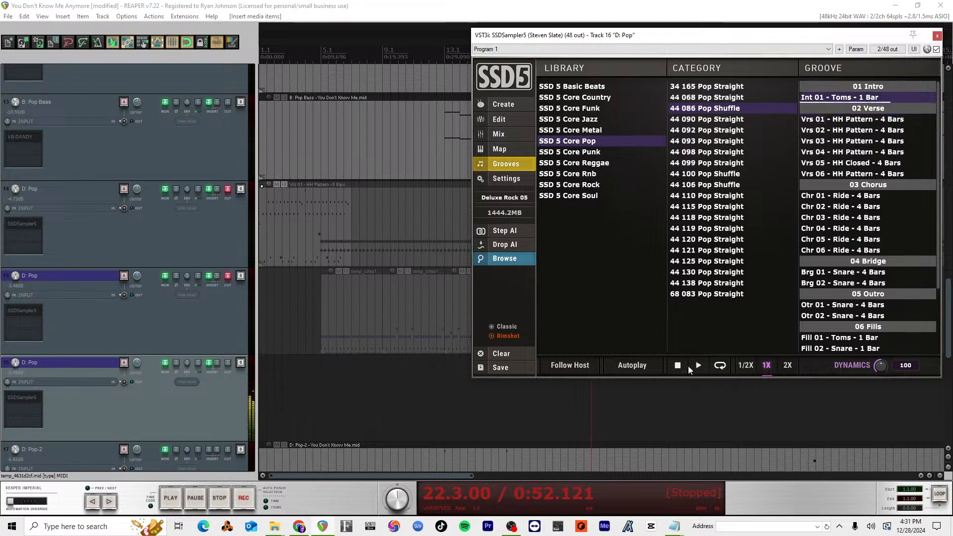
click(736, 120)
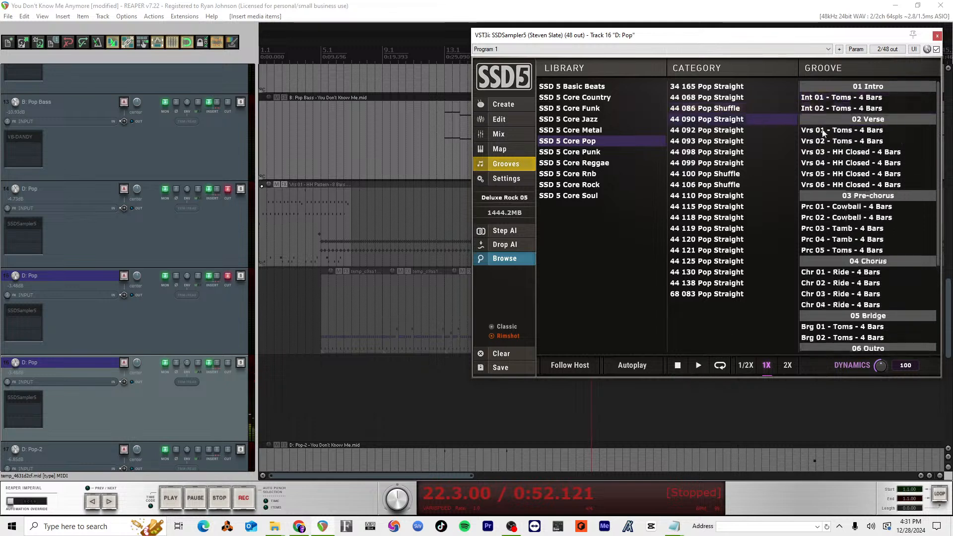
Step: Place Int 01 - Rimclick - 4 Bars from 44 092 Pop Straight on the duplicated D: Pop track at bar 5 and play it
click(743, 131)
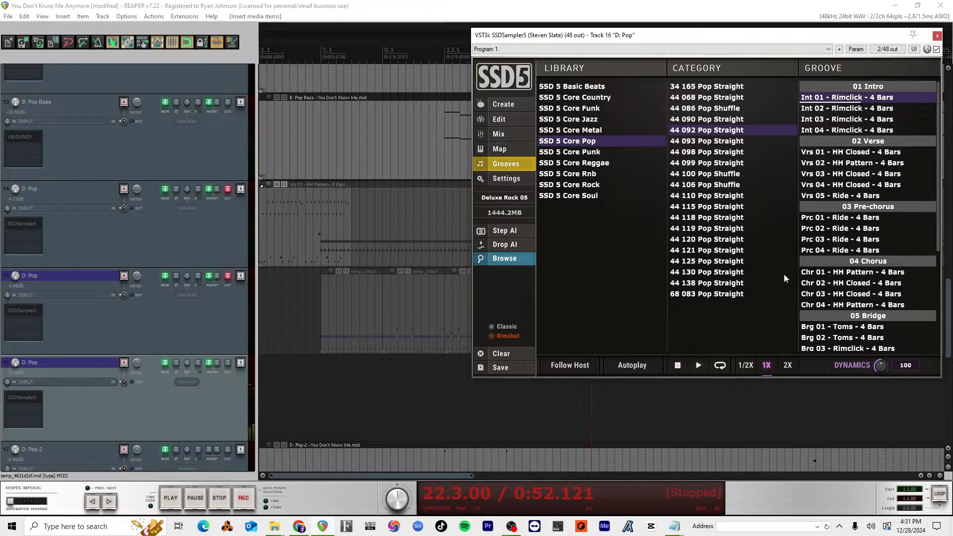
drag(825, 102, 322, 377)
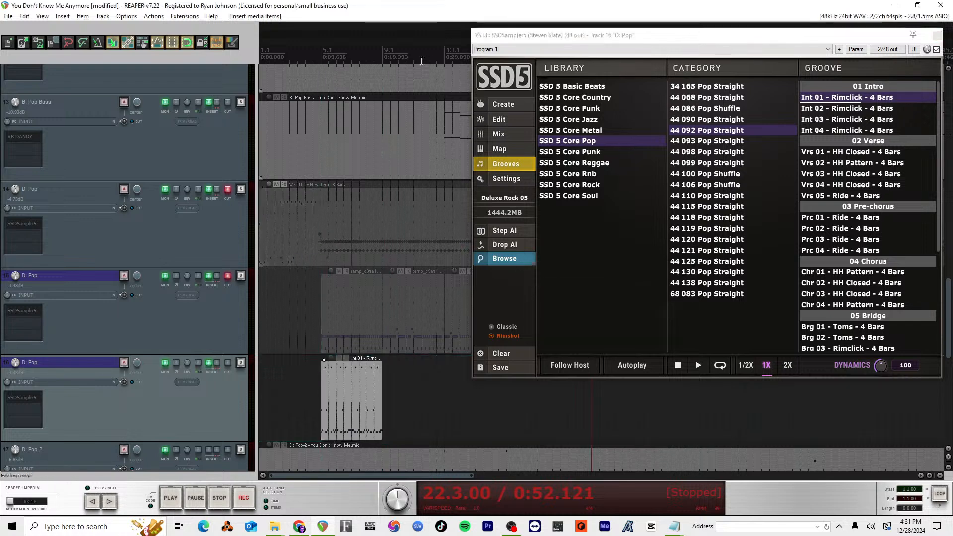
click(323, 56)
key(space)
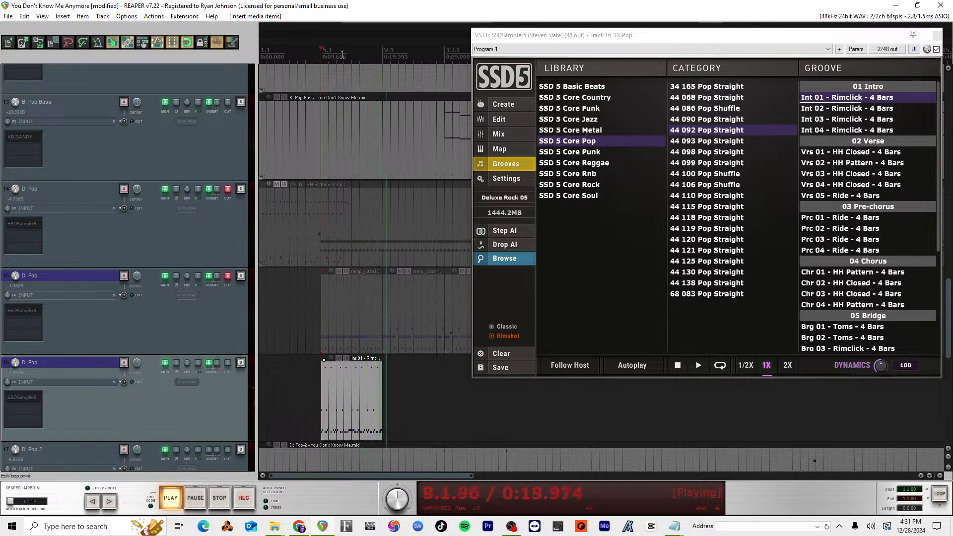
Step: Place Int 02 - Rimclick - 4 Bars on the duplicate D: Pop track at bar 9 and play the transition into it
key(space)
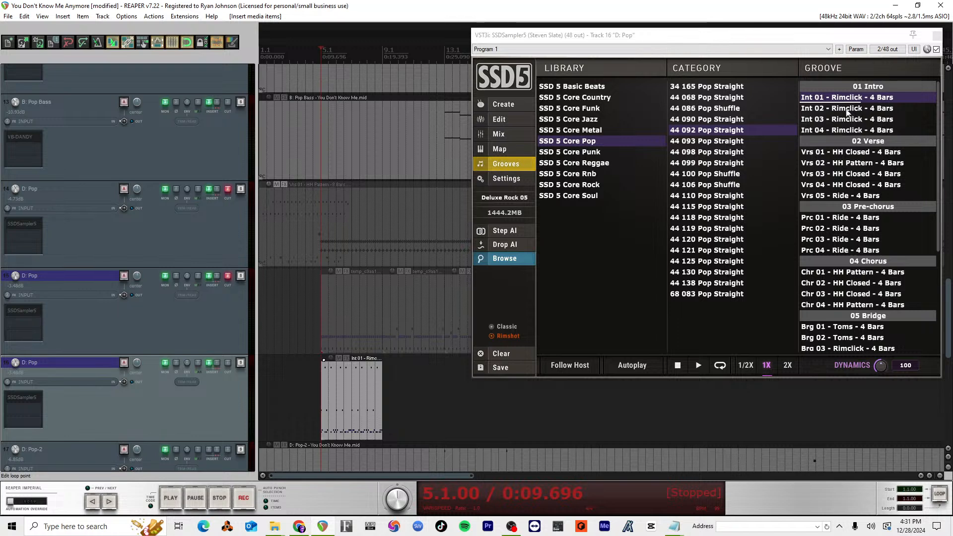
drag(846, 109, 385, 405)
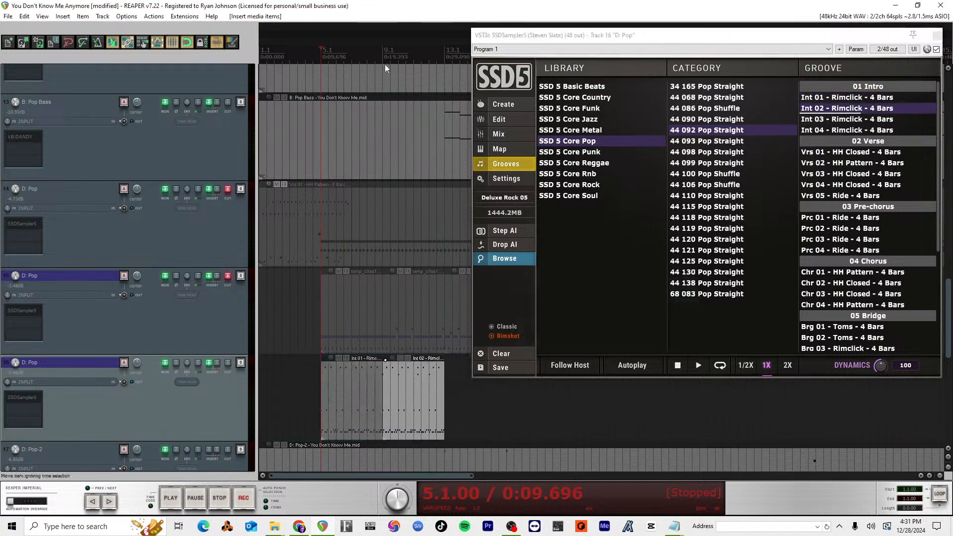
click(375, 55)
key(space)
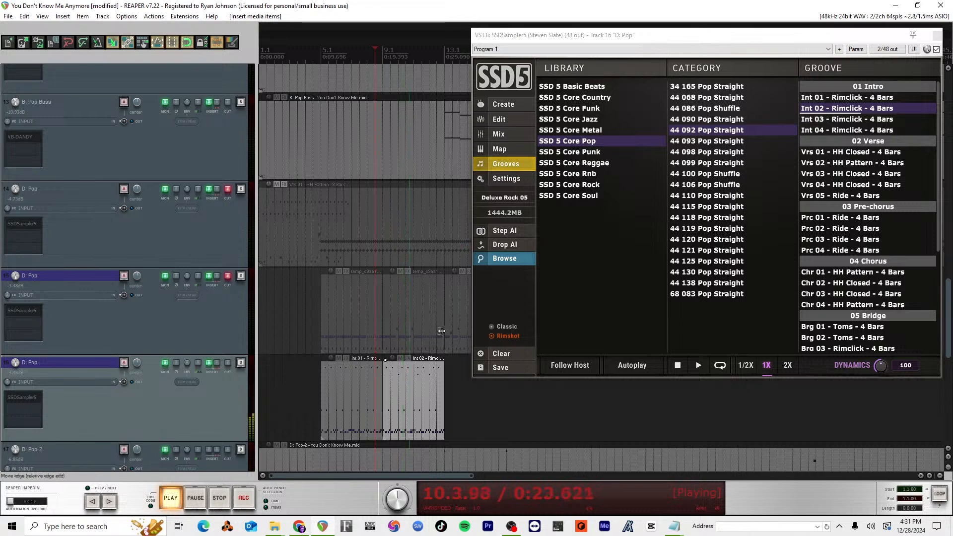
mouse_move(579, 39)
mouse_down()
mouse_move(664, 40)
mouse_move(585, 45)
mouse_up()
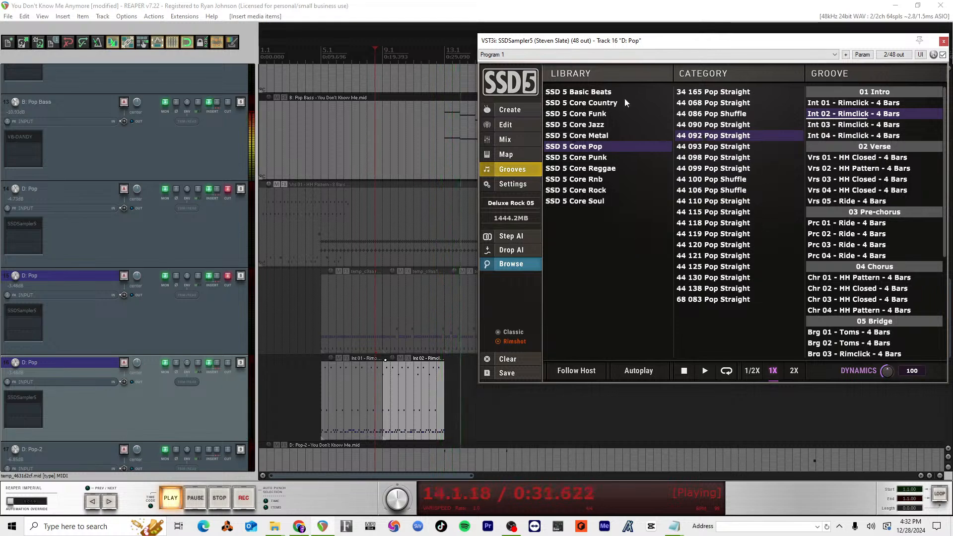
key(space)
Step: Place Vrs 01 - HH Closed - 4 Bars on the duplicate D: Pop track at bar 13 and play it from bar 12.3
drag(862, 157, 446, 398)
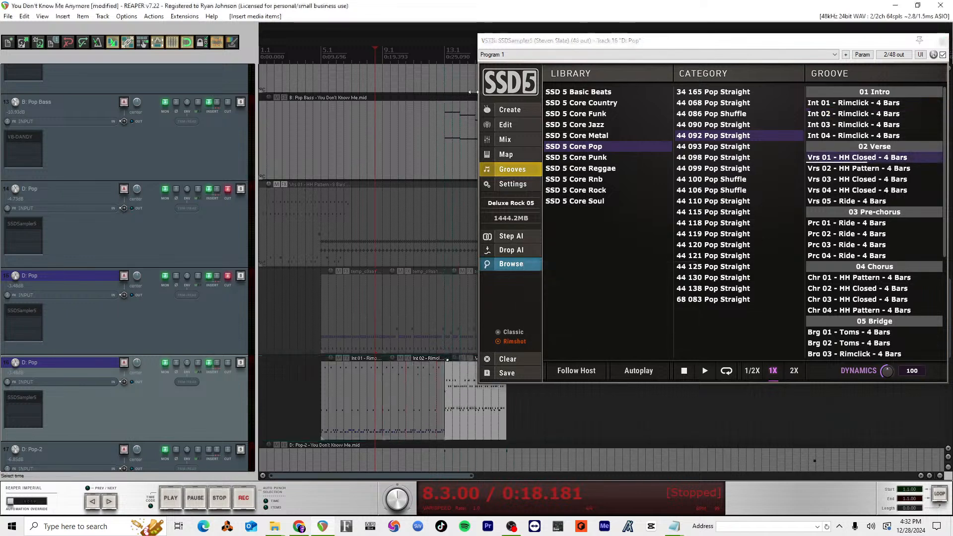
click(438, 58)
key(space)
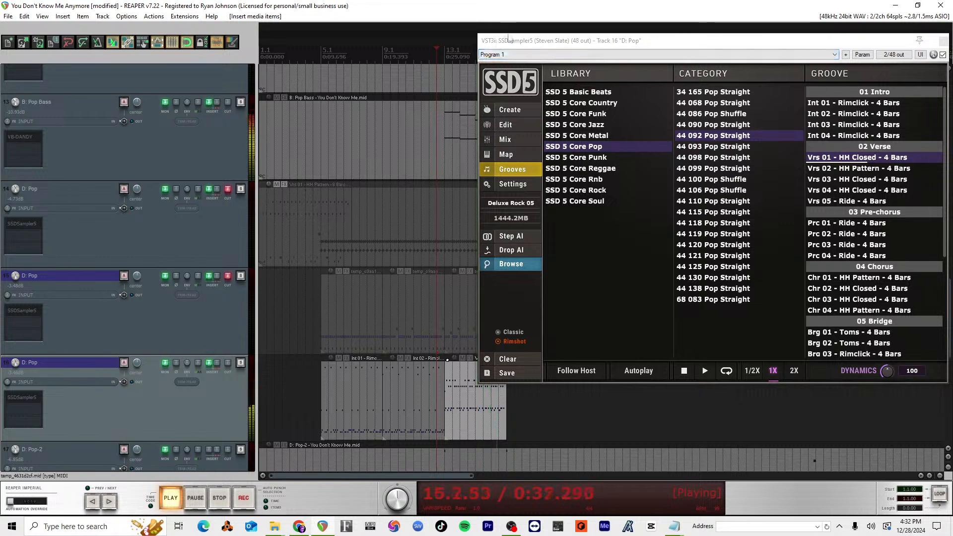
drag(516, 44, 615, 50)
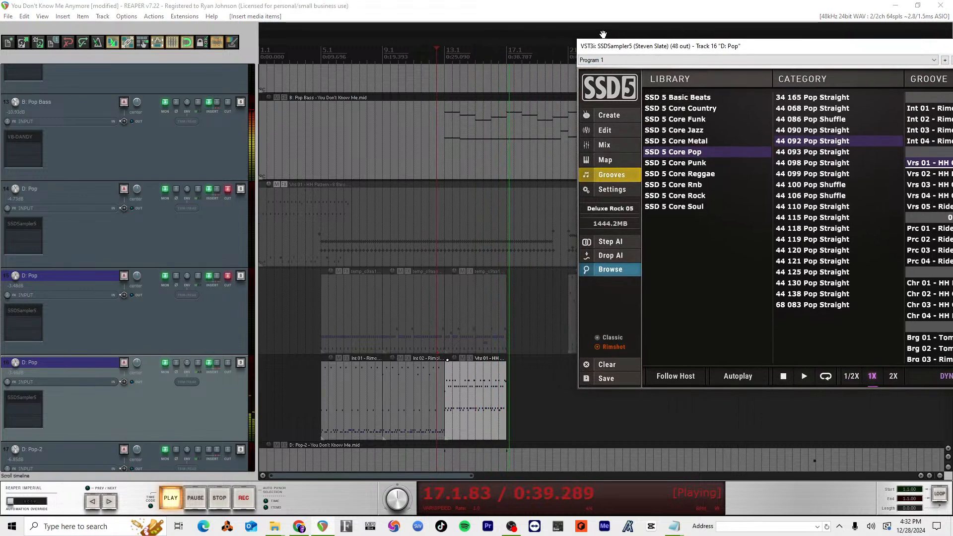
key(space)
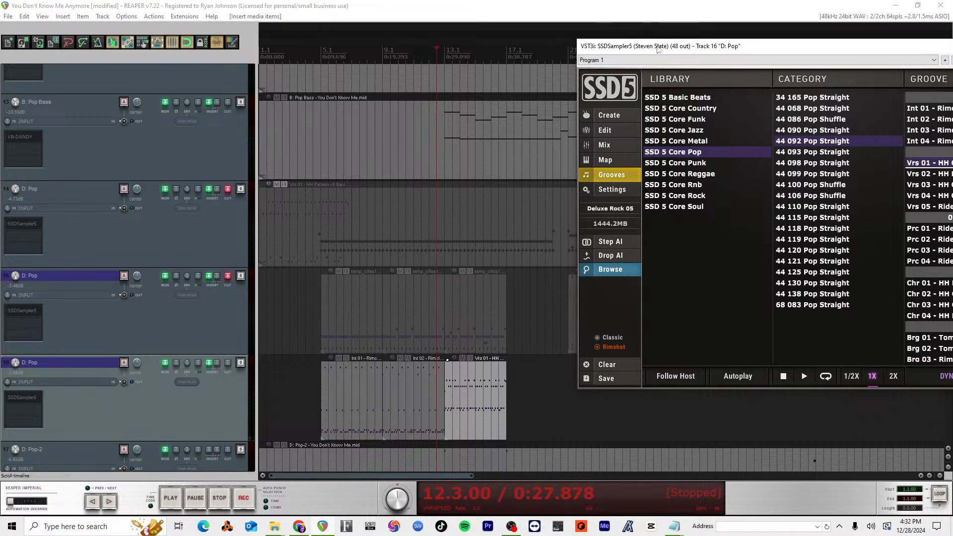
drag(657, 48, 577, 55)
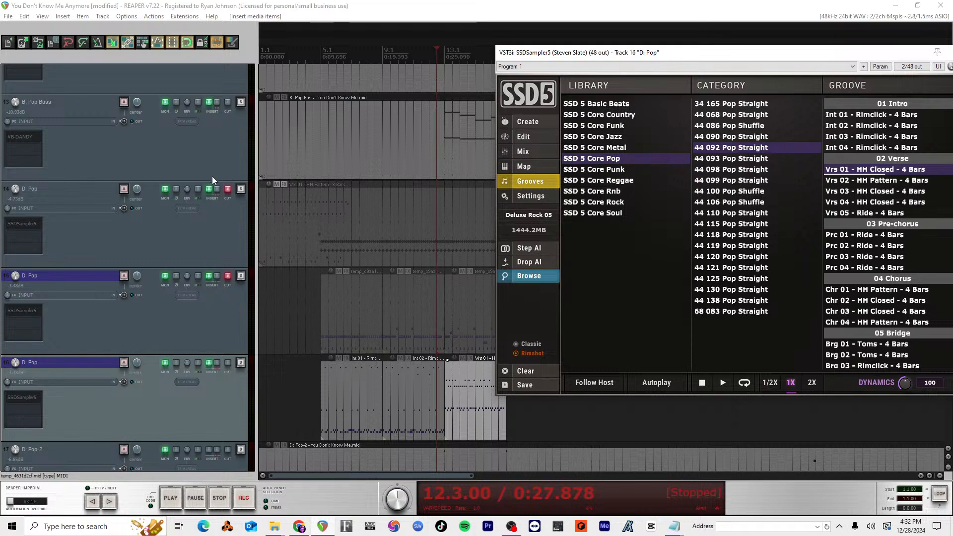
Step: Set the Volt driver's preferred ASIO buffer size to 128 samples and replay the transition into the verse groove
key(ctrl+p)
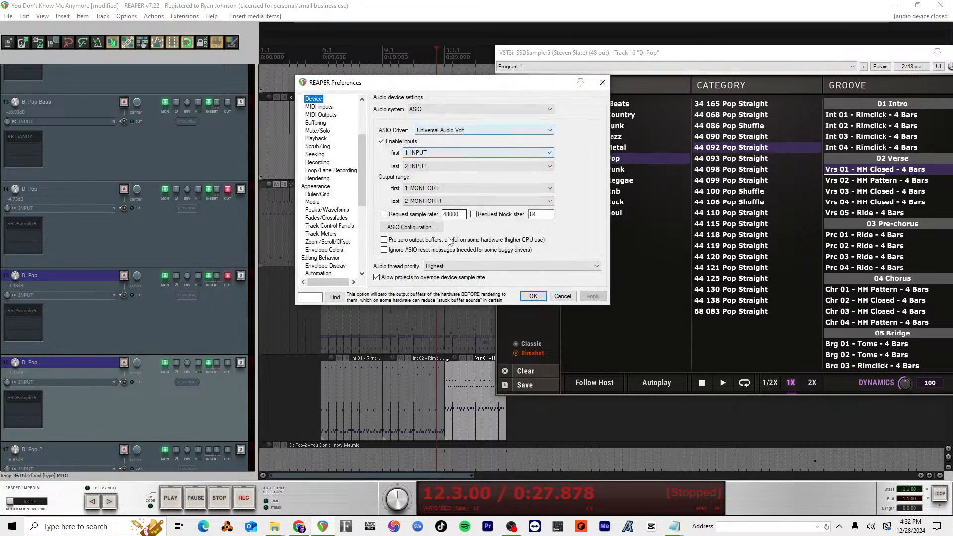
click(432, 227)
click(159, 121)
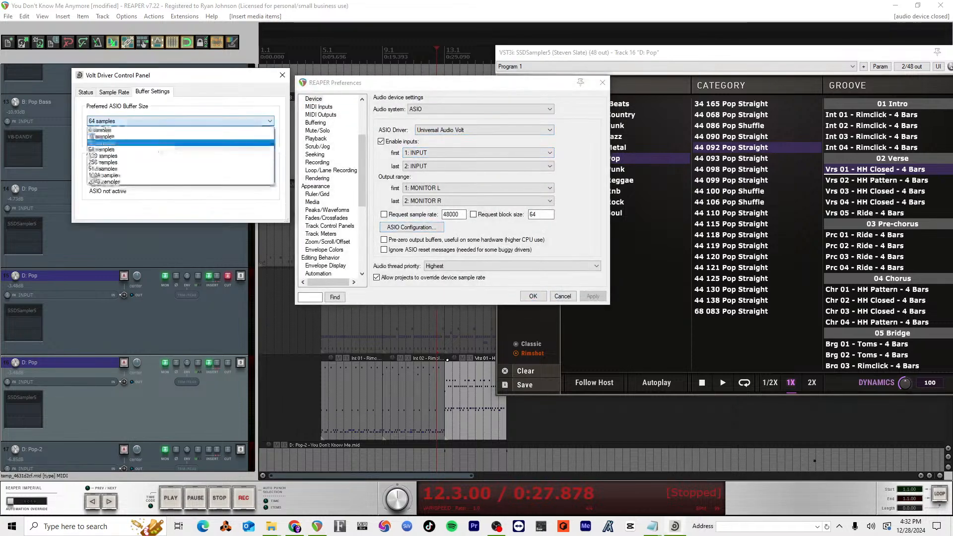
click(159, 155)
click(282, 75)
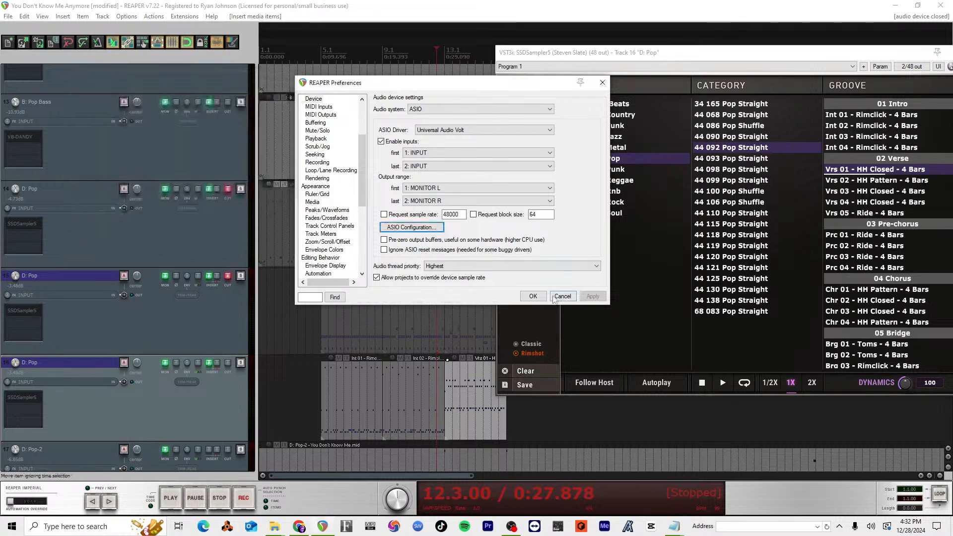
click(533, 295)
key(space)
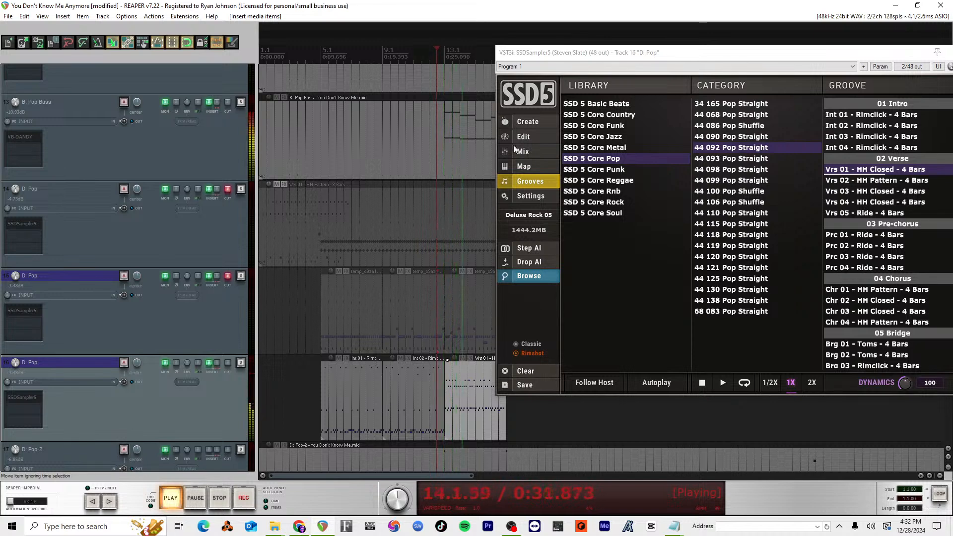
Step: Place Vrs 02 - HH Pattern - 4 Bars at bar 17 after the first verse groove and play it from bar 16.3
drag(584, 55, 22, 66)
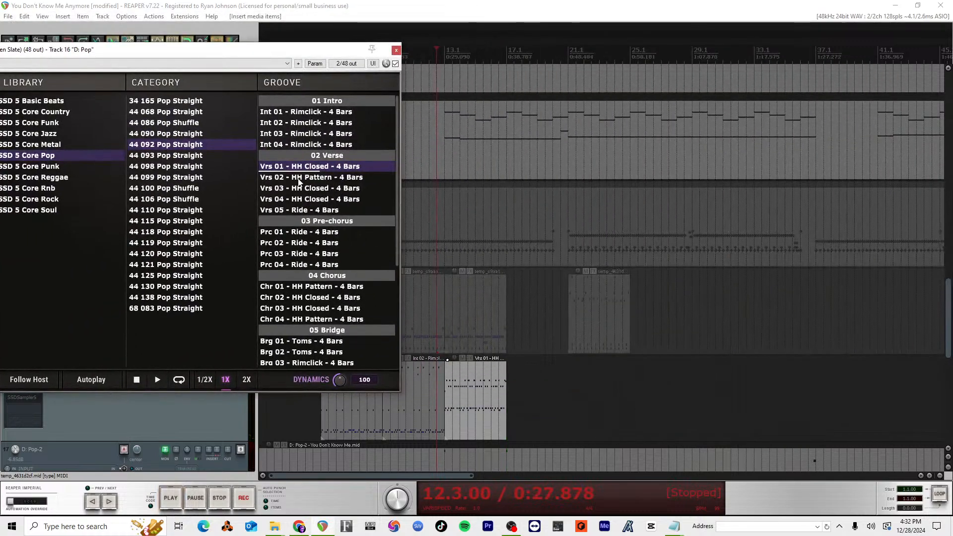
drag(299, 181, 496, 369)
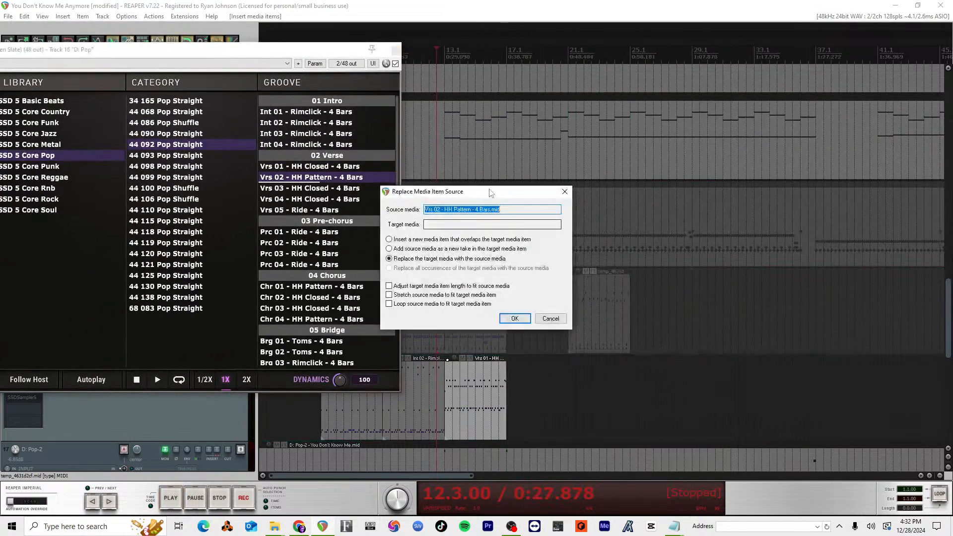
click(550, 319)
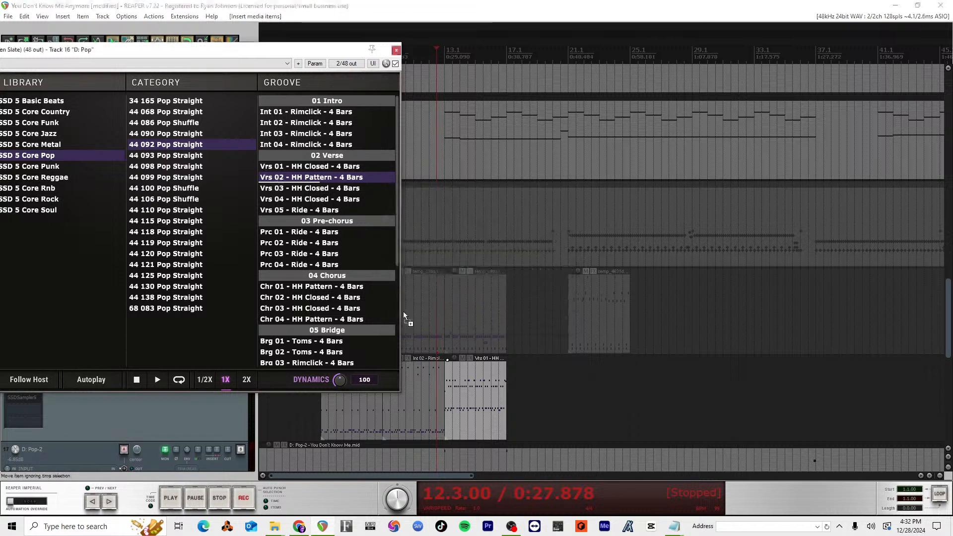
drag(498, 371, 510, 371)
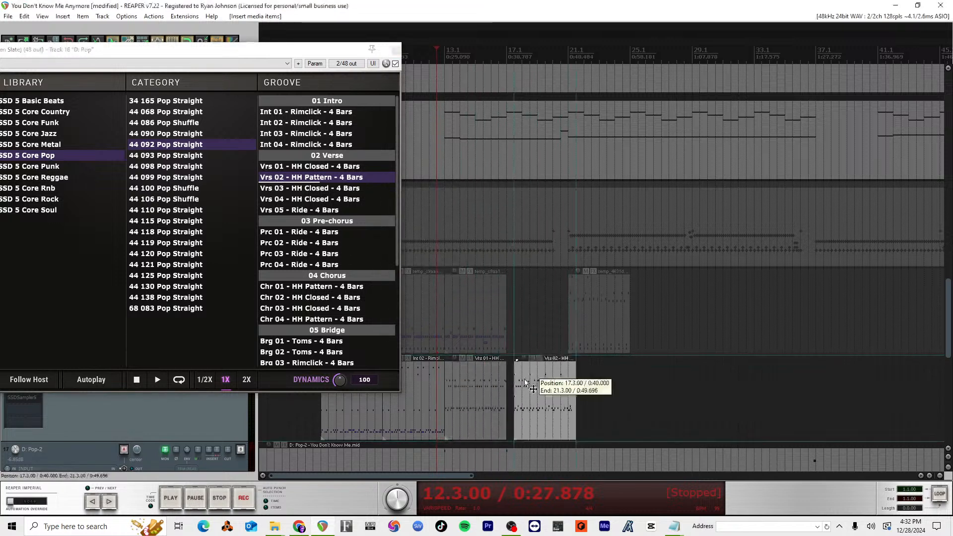
click(498, 55)
key(space)
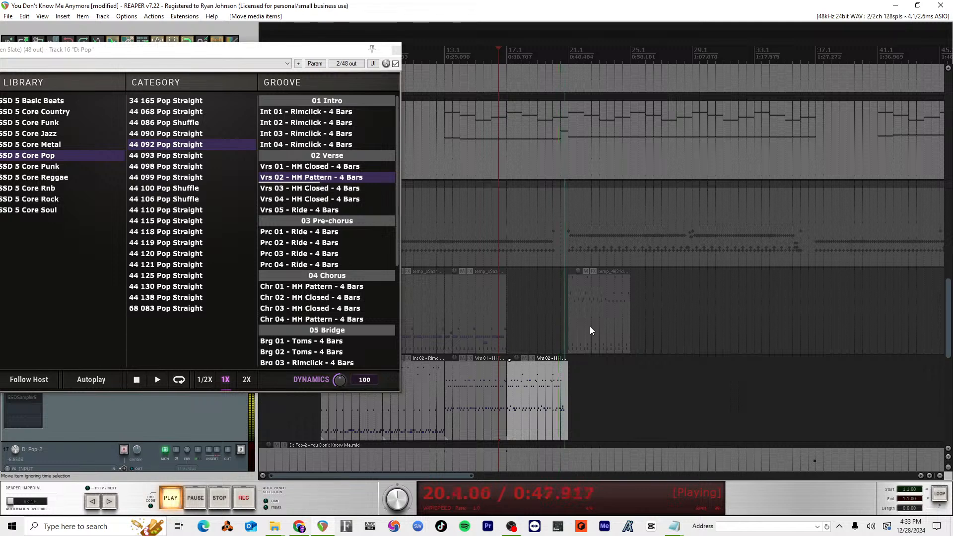
key(space)
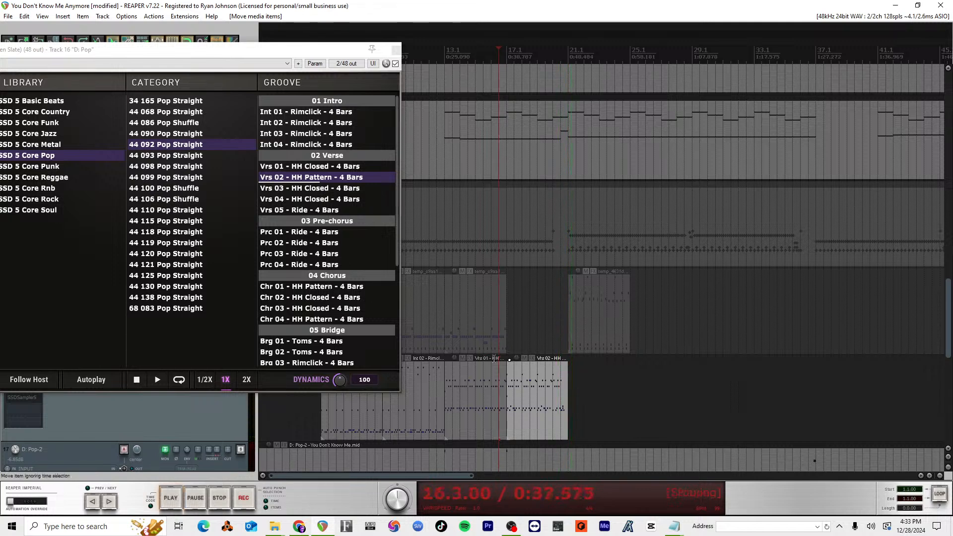
Step: Trim the end of the Vrs 02 - HH Pattern item back to bar 19
click(551, 66)
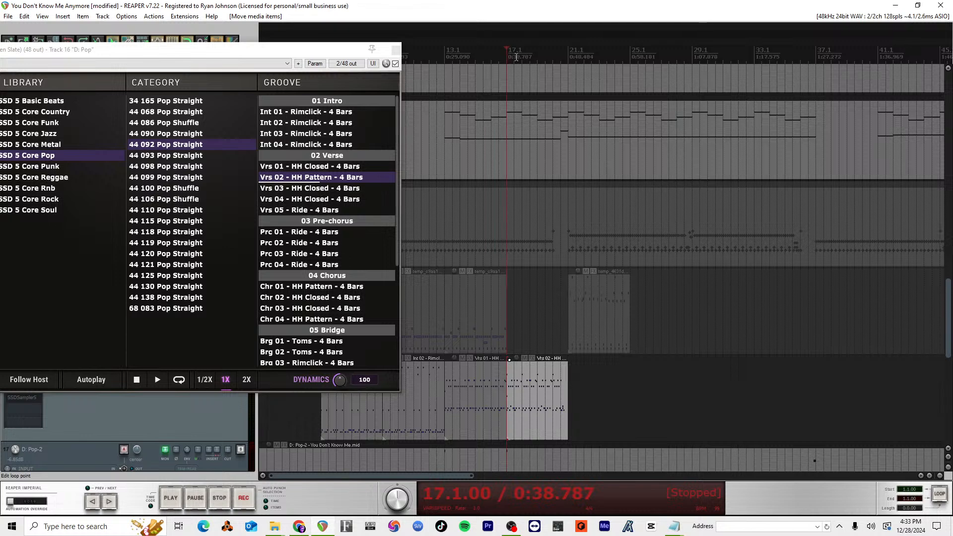
click(539, 55)
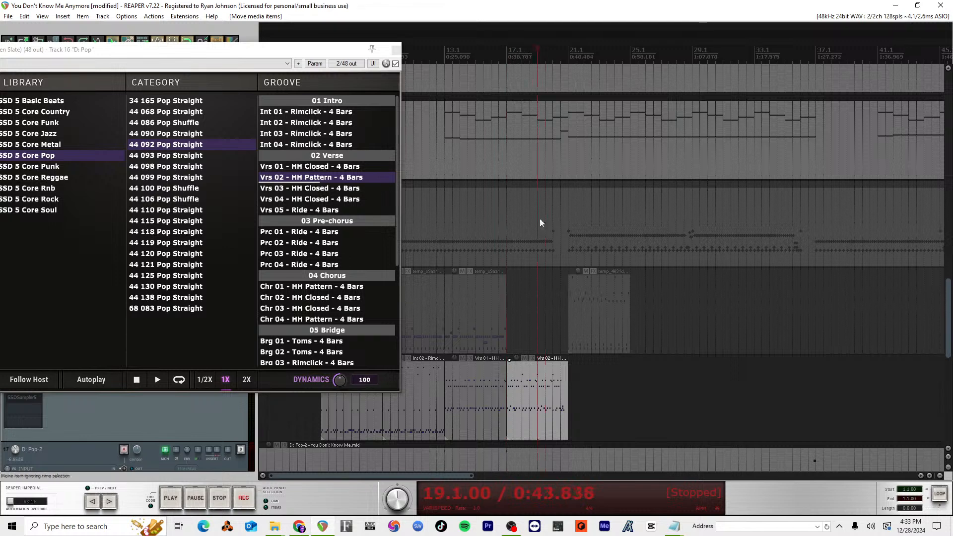
drag(566, 399, 537, 397)
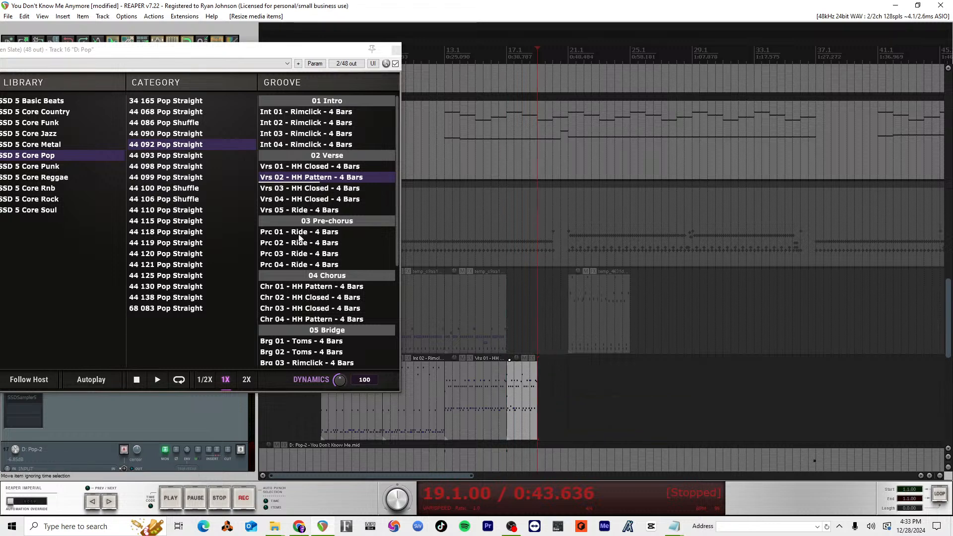
Step: Place Prc 01 - Ride - 4 Bars at bar 19, ending at bar 21, and play the transition into it
drag(299, 238, 566, 403)
key(ctrl+x)
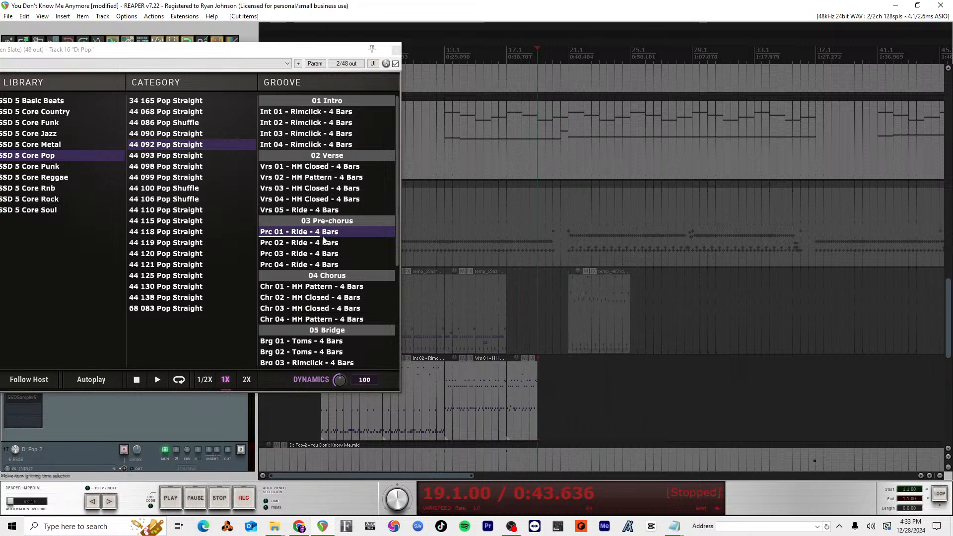
drag(322, 236, 553, 403)
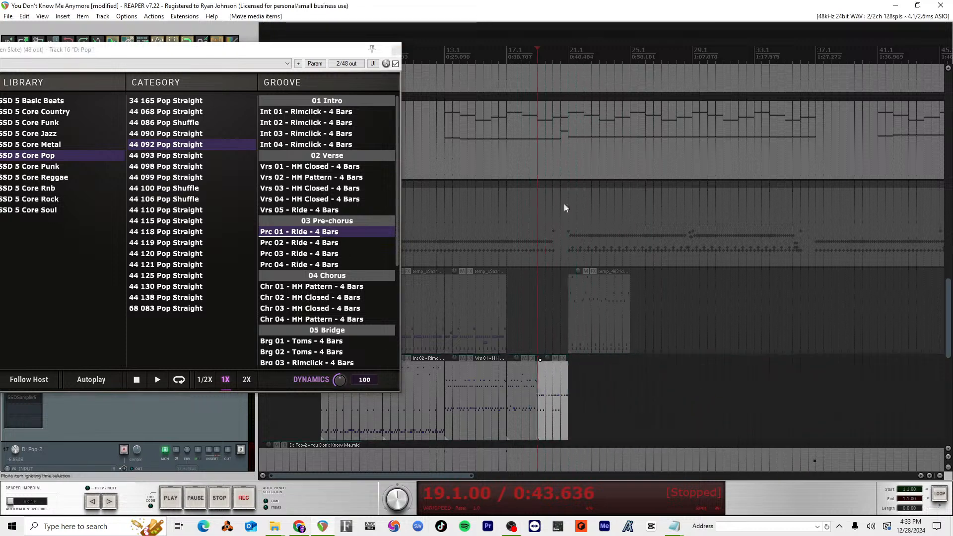
click(529, 56)
key(space)
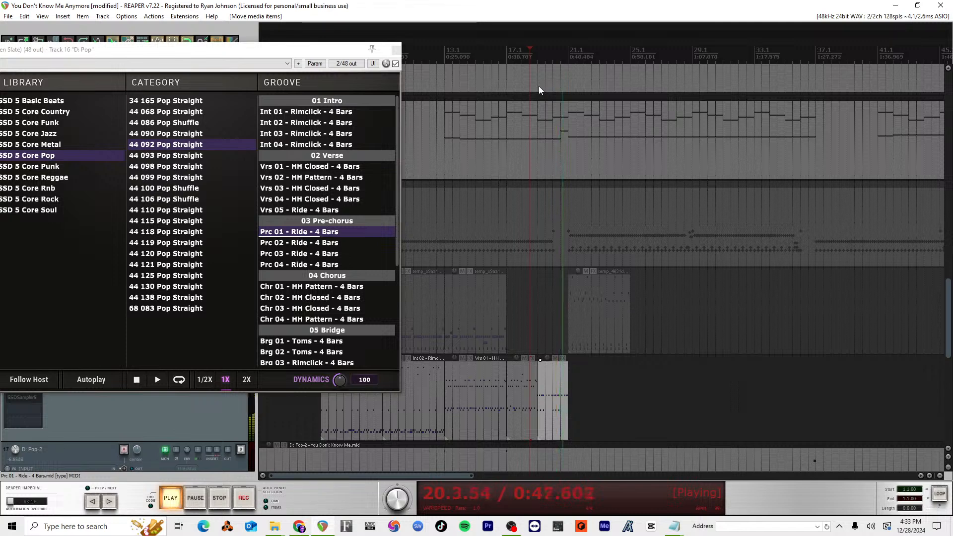
key(space)
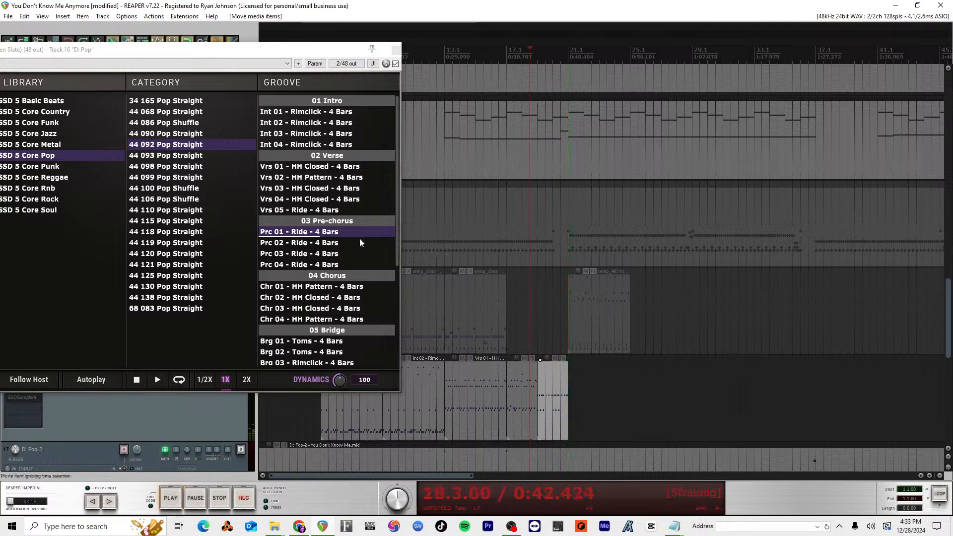
Step: Place Chr 01 - HH Pattern - 4 Bars at bar 21, play it from bar 20, and close the drum sampler window
click(552, 384)
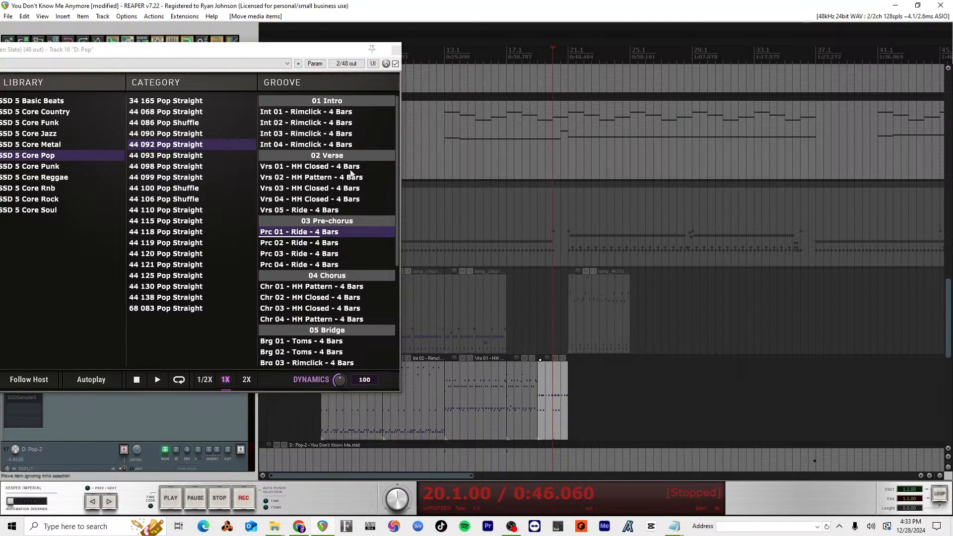
drag(321, 287, 564, 391)
click(542, 318)
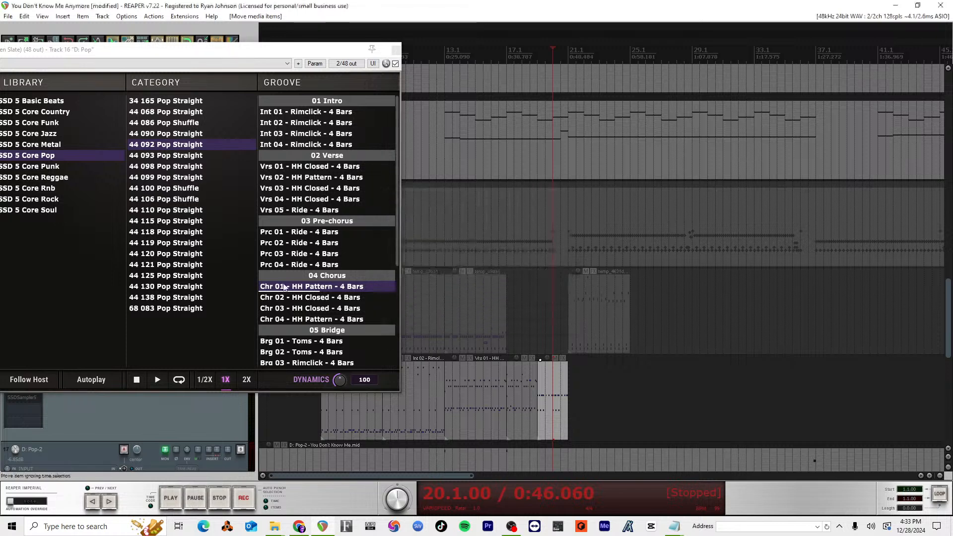
drag(286, 286, 578, 368)
mouse_move(597, 390)
mouse_down()
mouse_move(604, 397)
mouse_move(585, 387)
mouse_up()
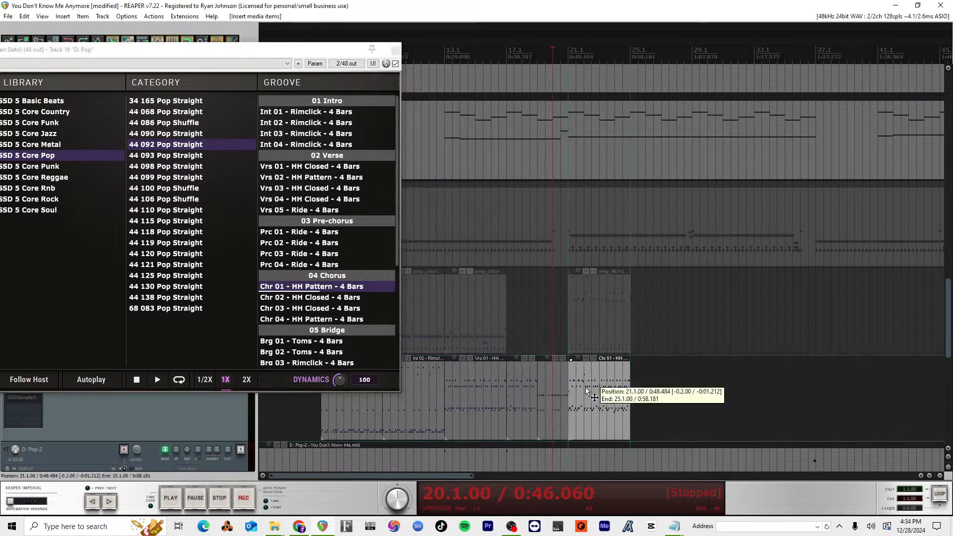
key(space)
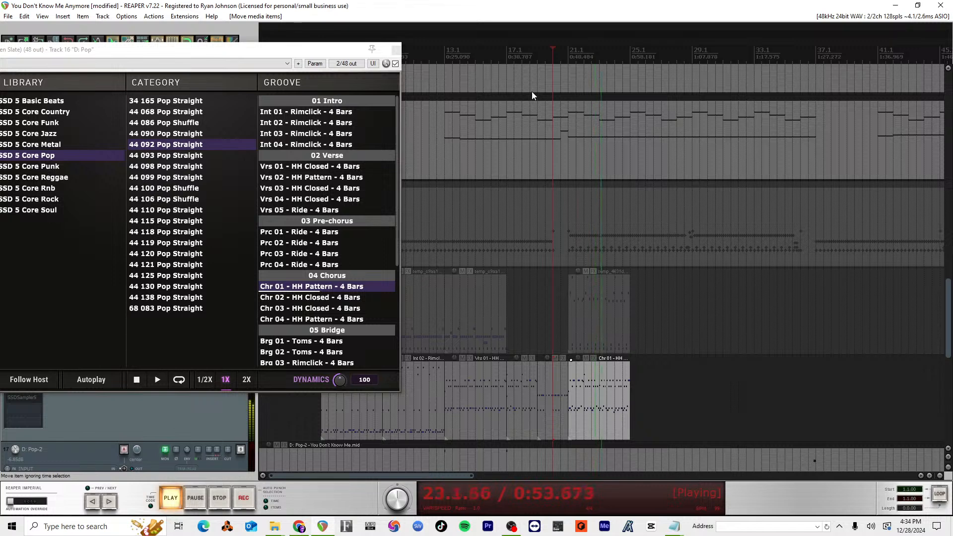
key(space)
drag(318, 51, 665, 100)
click(743, 98)
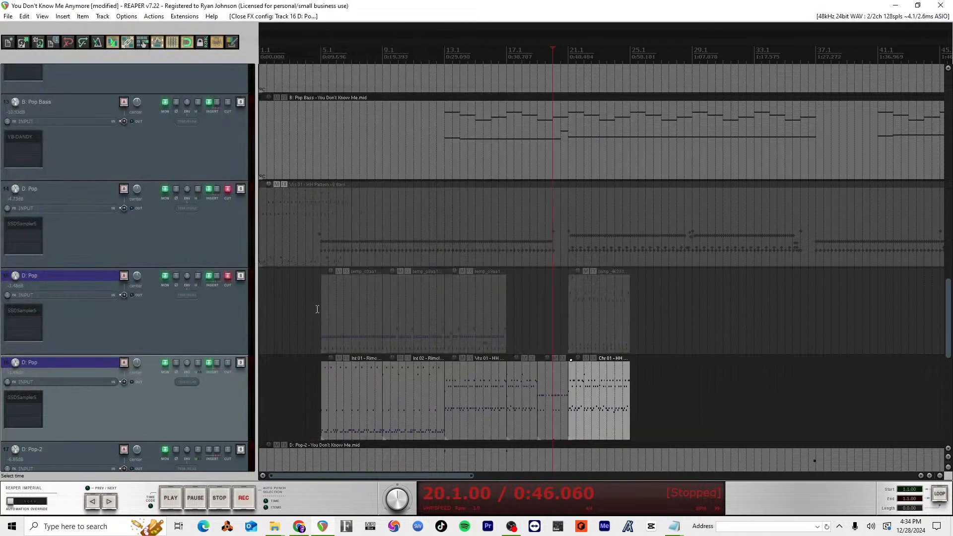
Step: Place the edit cursor at bar 4, then open Space Rider on the Mic track and turn on its Delay section
click(303, 57)
scroll(97, 243, up, 5)
scroll(91, 231, up, 8)
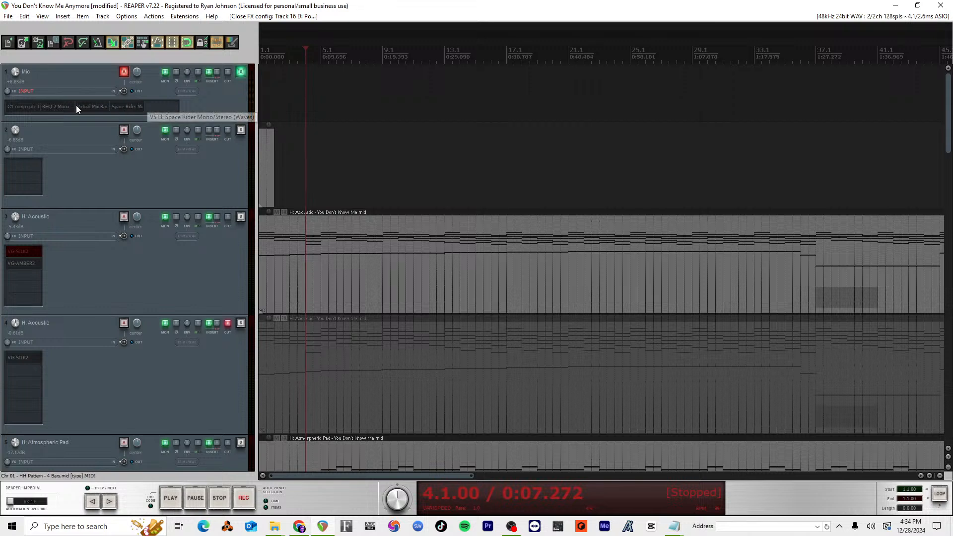
click(123, 107)
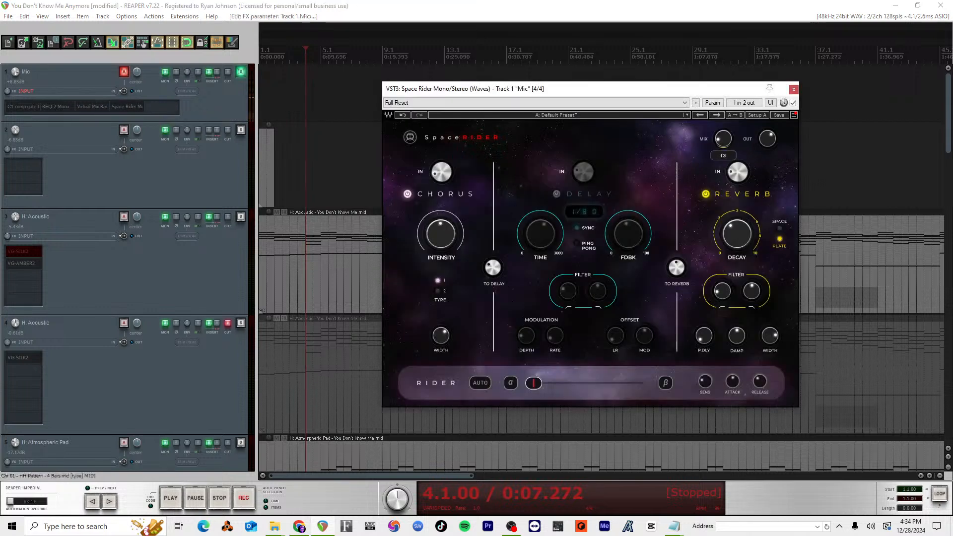
click(557, 194)
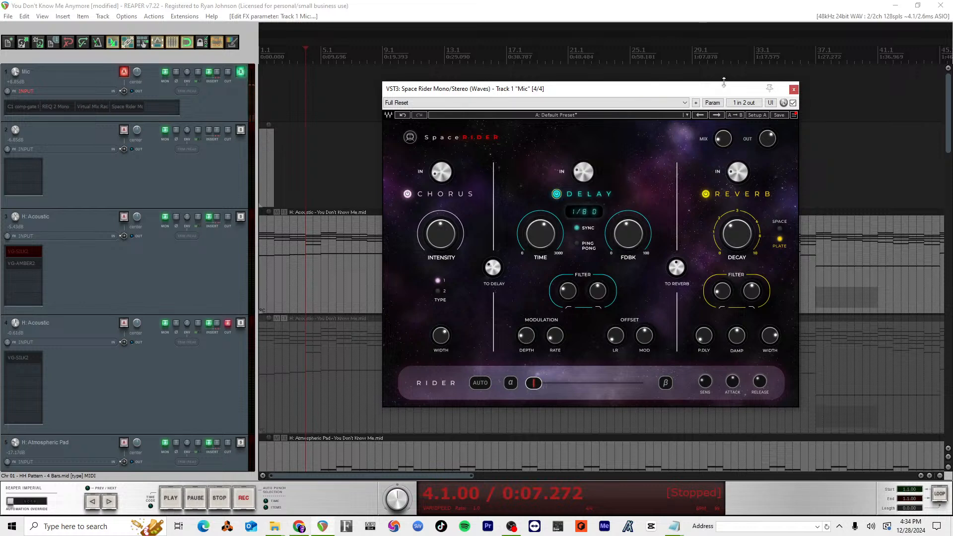
drag(724, 81, 772, 61)
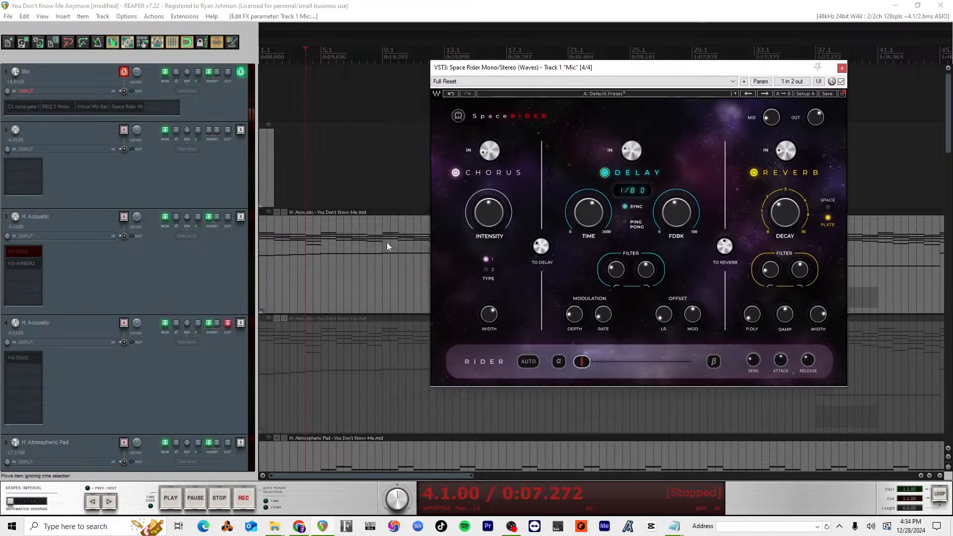
Step: Open the lyrics file You Don't Know Me Anymore.txt in Notepad and remove the stray space before the first line
key(alt+Tab)
key(alt+Tab)
key(super)
text(no)
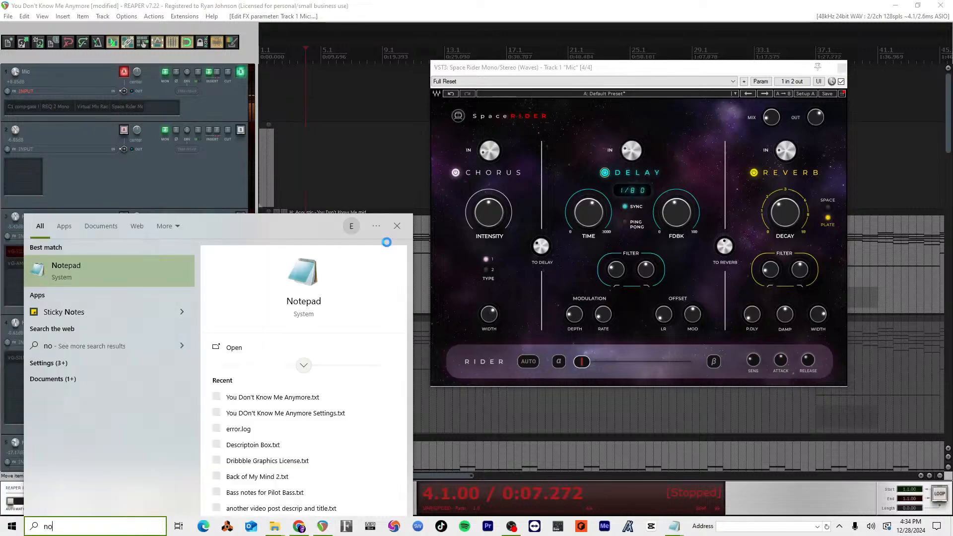
key(Right)
key(Down)
key(Down)
key(Down)
key(Up)
key(Return)
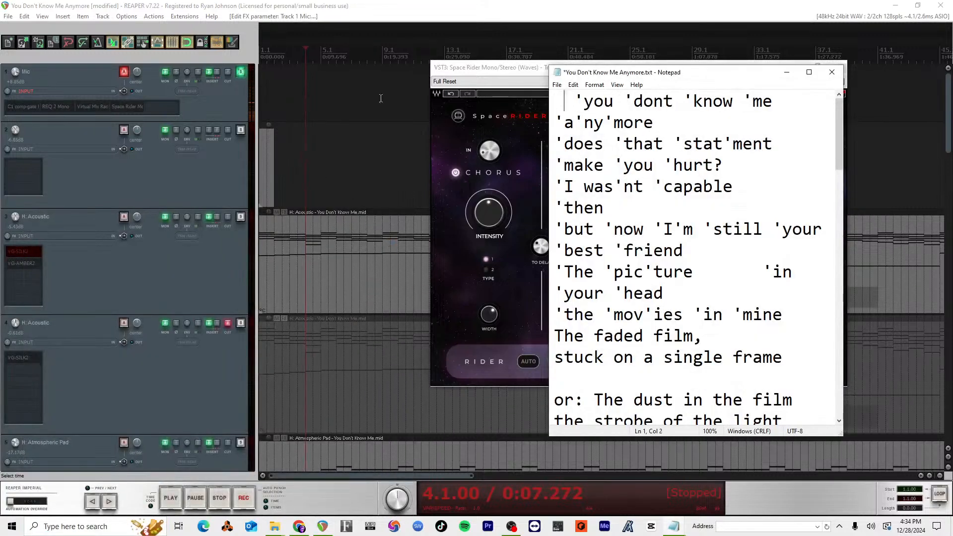
key(BackSpace)
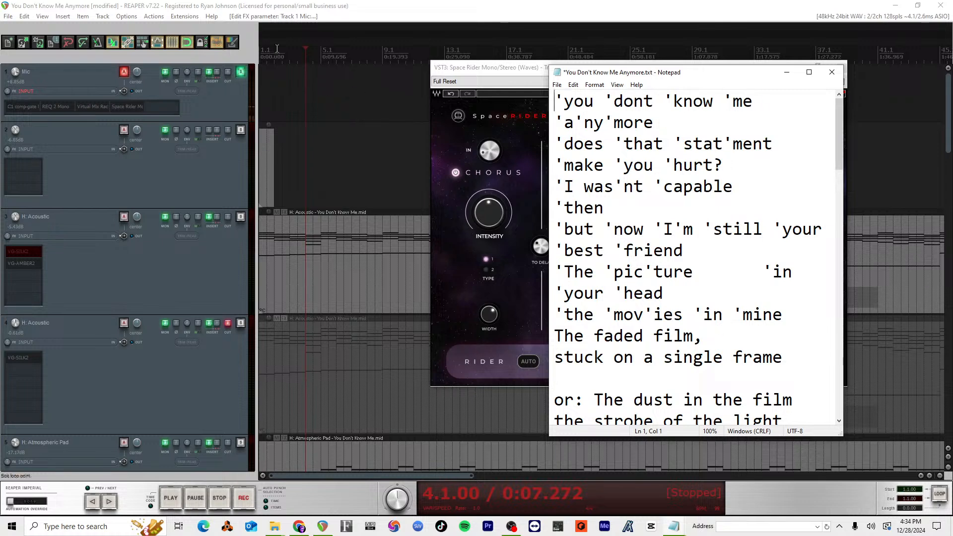
Step: Switch back to REAPER, play the song from bar 4, and place the lyrics window beside the Space Rider window
click(277, 48)
click(311, 55)
key(space)
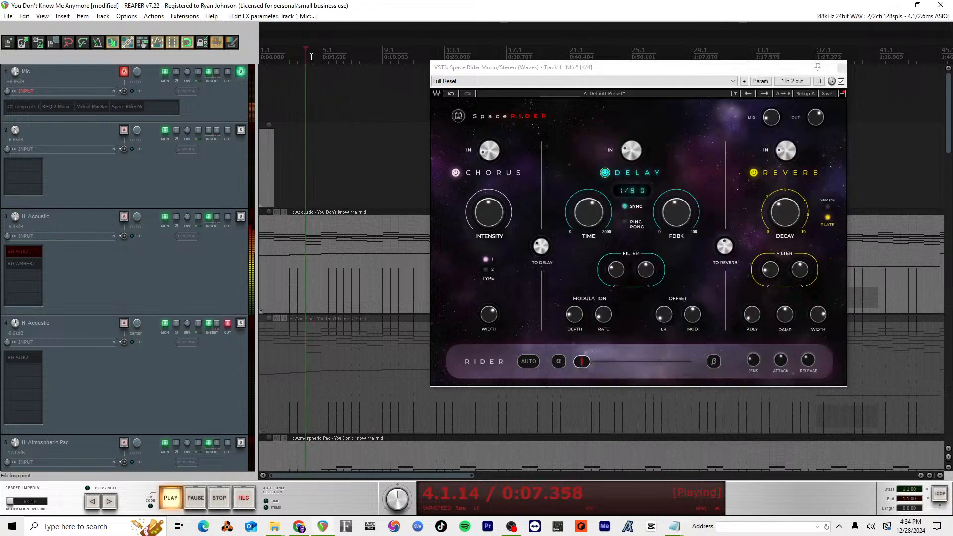
key(alt+Tab)
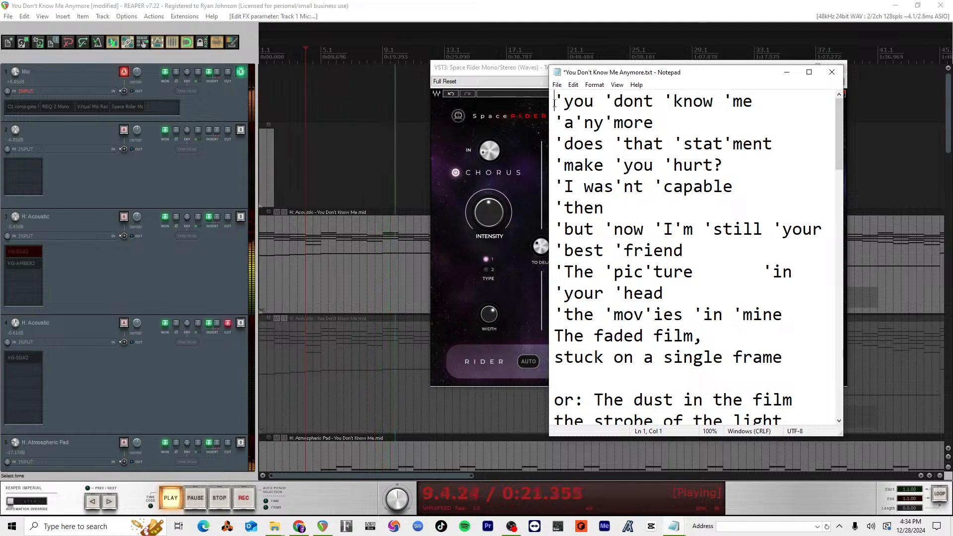
drag(670, 72, 191, 118)
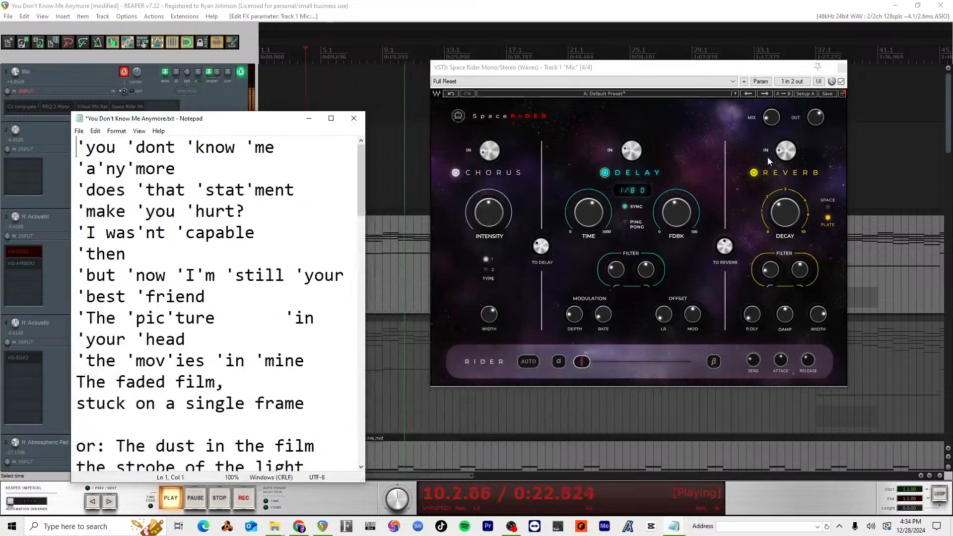
click(775, 123)
key(alt+Tab)
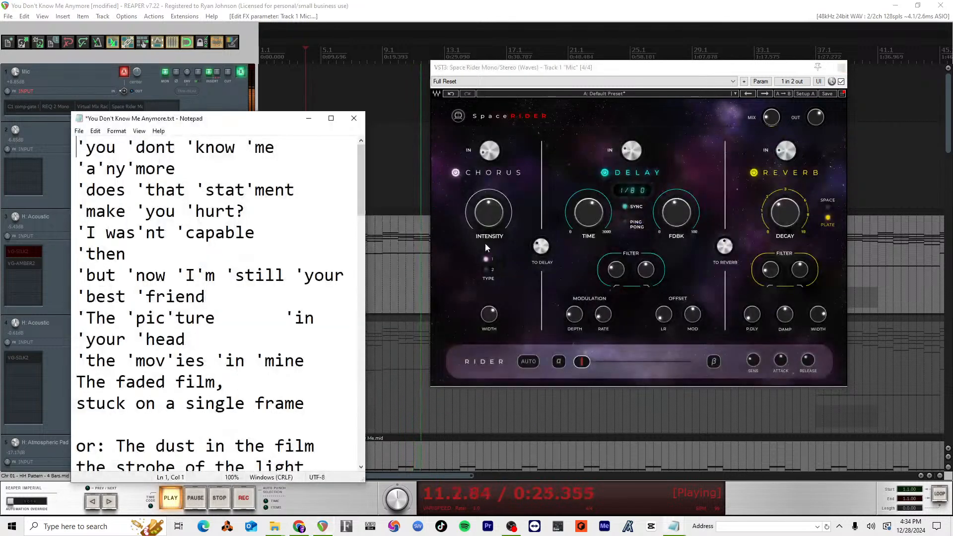
Step: Follow the lyrics down to the chorus during playback, bring Space Rider back to the front, and stop playback
drag(251, 124, 722, 84)
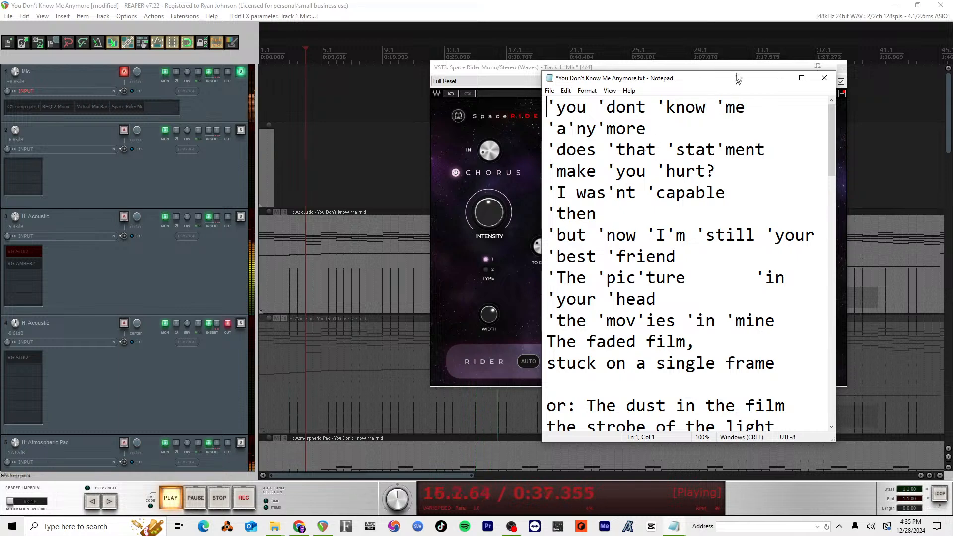
drag(737, 79, 744, 55)
scroll(665, 238, down, 4)
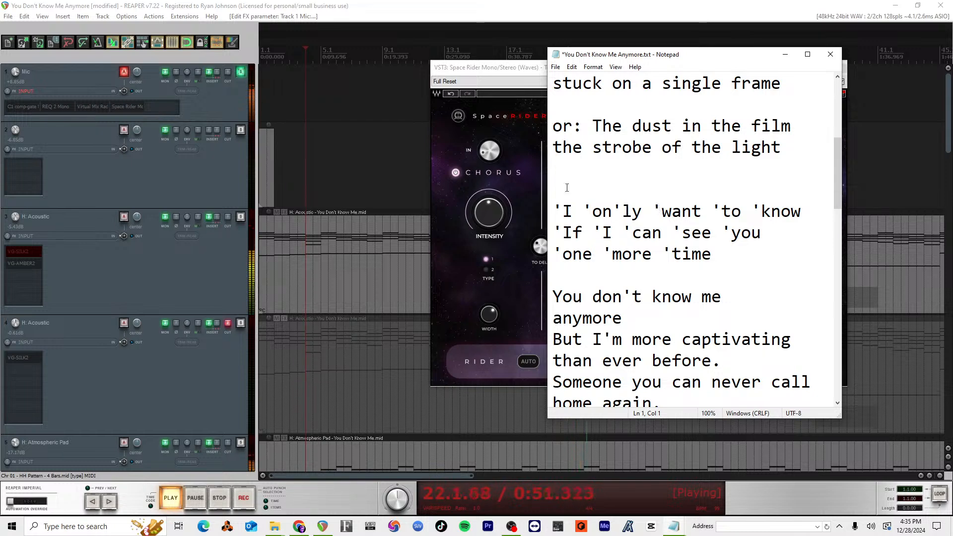
drag(528, 68, 80, 46)
drag(289, 48, 451, 54)
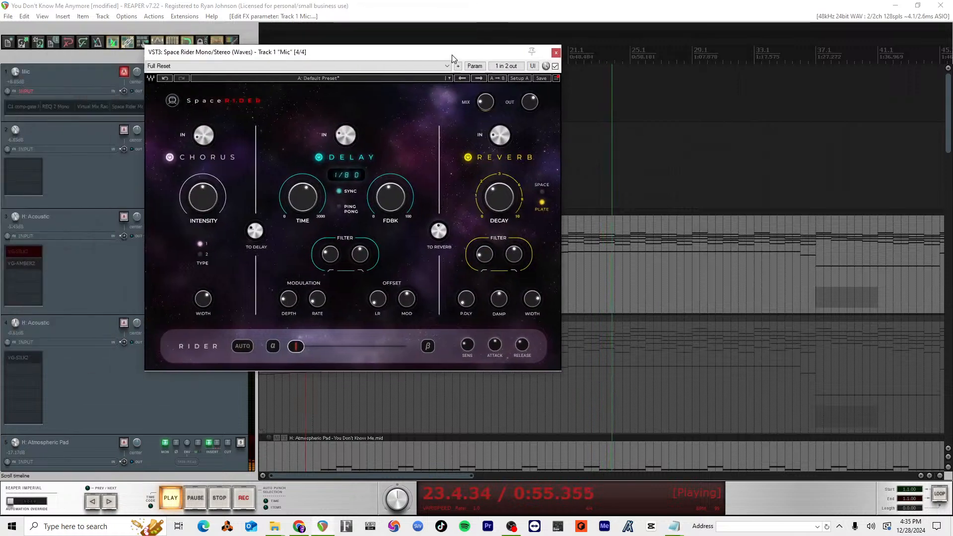
key(space)
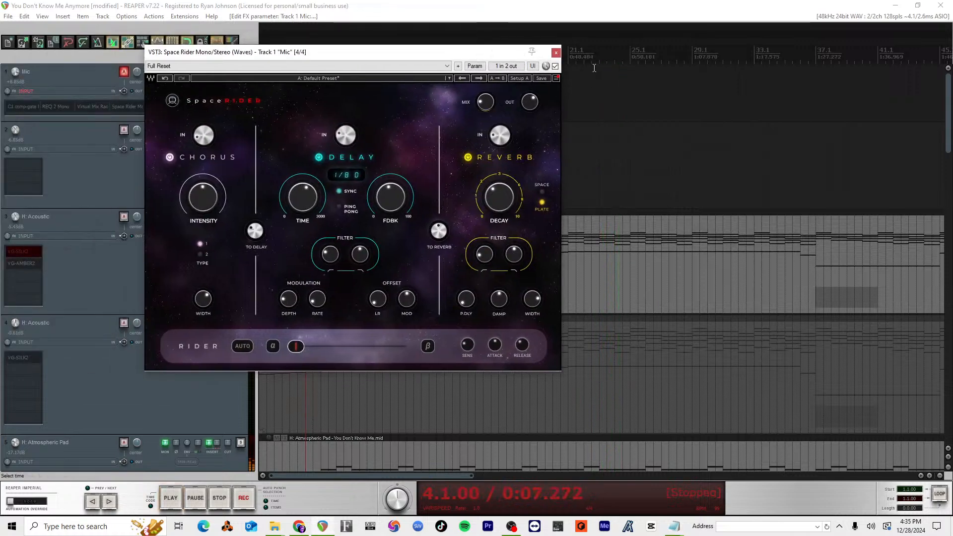
Step: Move the Space Rider window aside, bypass the plugin, and bring the duplicate drum track into view
drag(523, 58, 257, 55)
scroll(518, 262, down, 4)
scroll(518, 262, up, 2)
scroll(518, 262, down, 5)
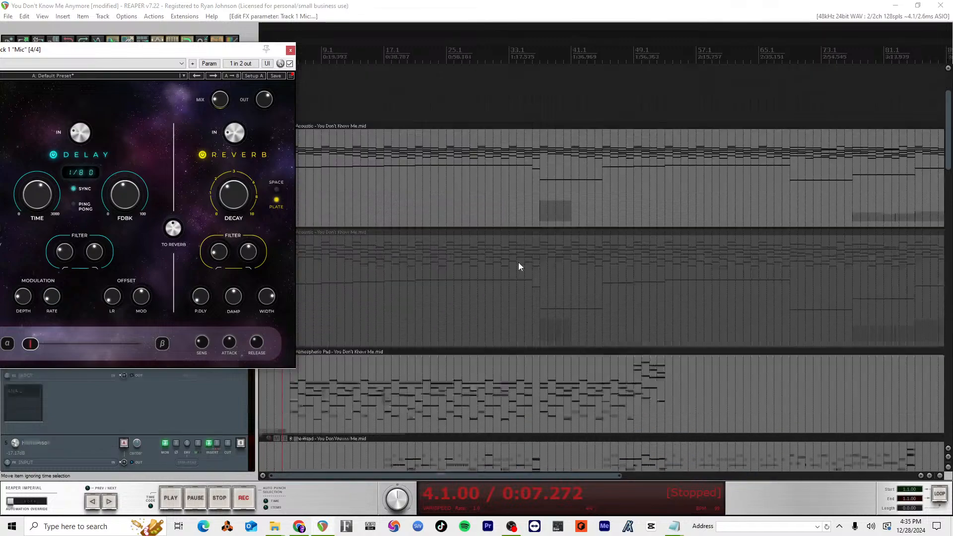
click(290, 64)
scroll(451, 178, down, 2)
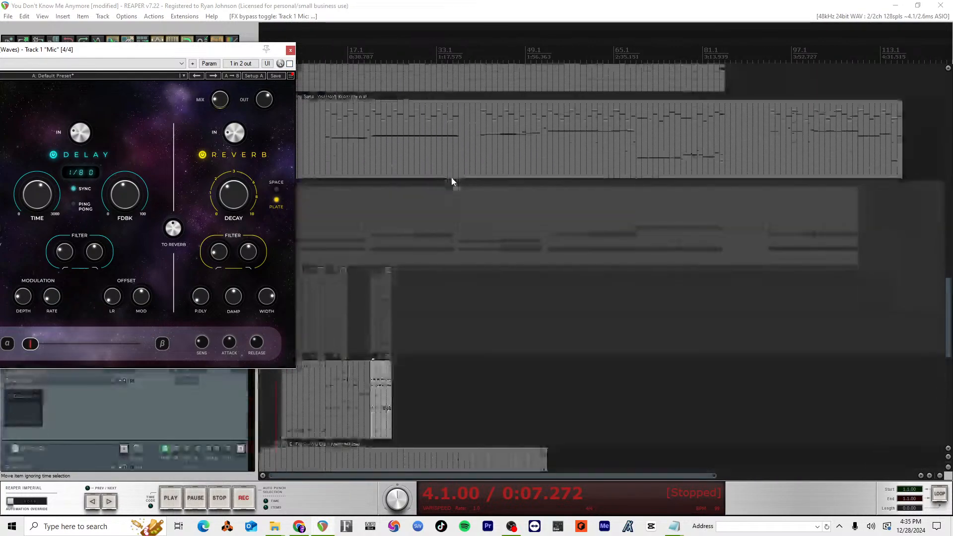
scroll(449, 193, up, 2)
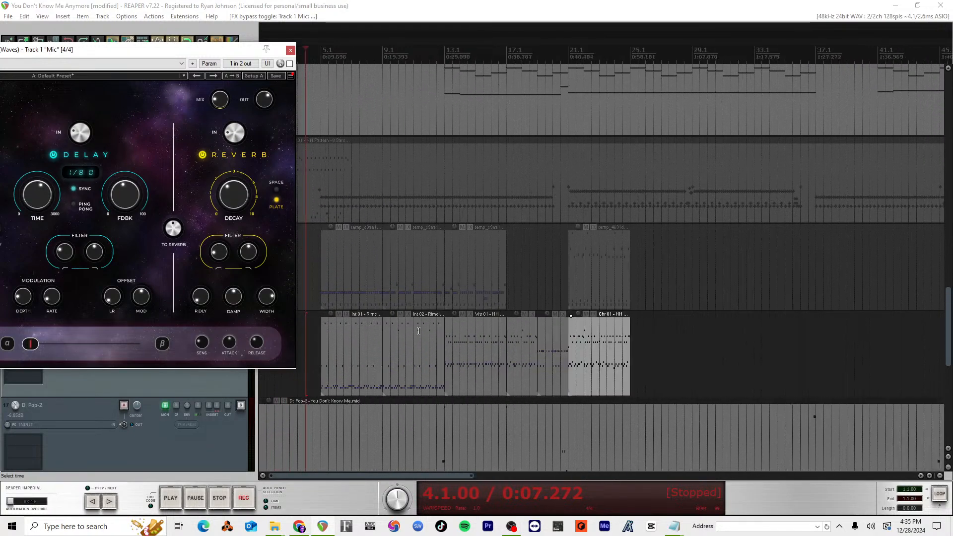
Step: Delete the Vrs 02 - HH Pattern item at bar 17 and extend the start of Prc 01 - Ride back to bar 17
click(516, 343)
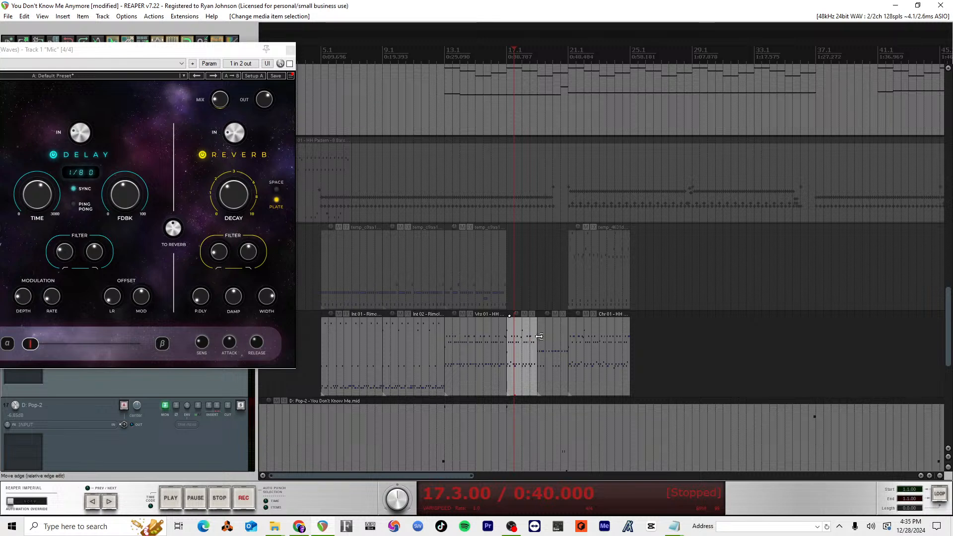
key(Delete)
drag(511, 334, 512, 334)
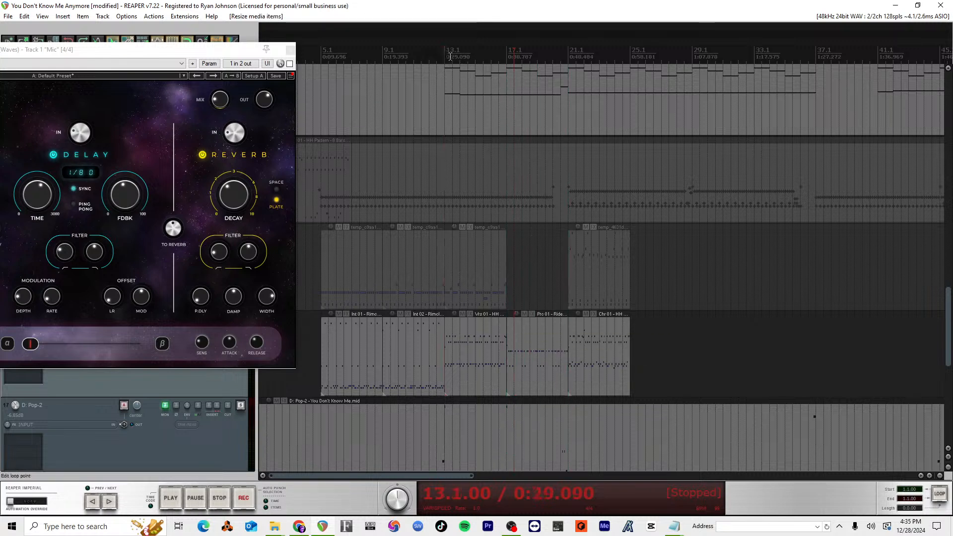
Step: Turn Space Rider back on for the Mic track and play the verse from bar 13
click(289, 64)
key(space)
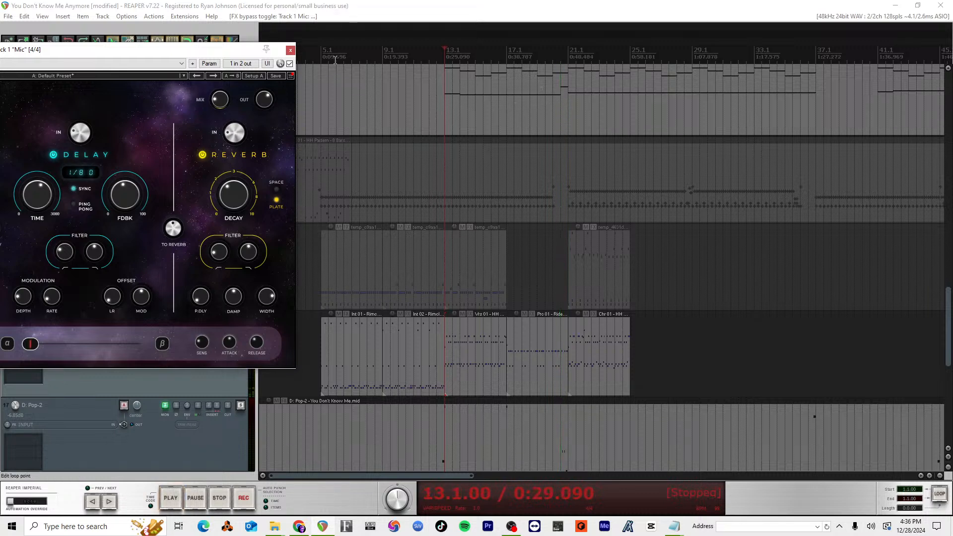
Step: Set the Volt driver's preferred ASIO buffer size to 64 samples and accept the audio device preferences
key(ctrl+p)
click(422, 228)
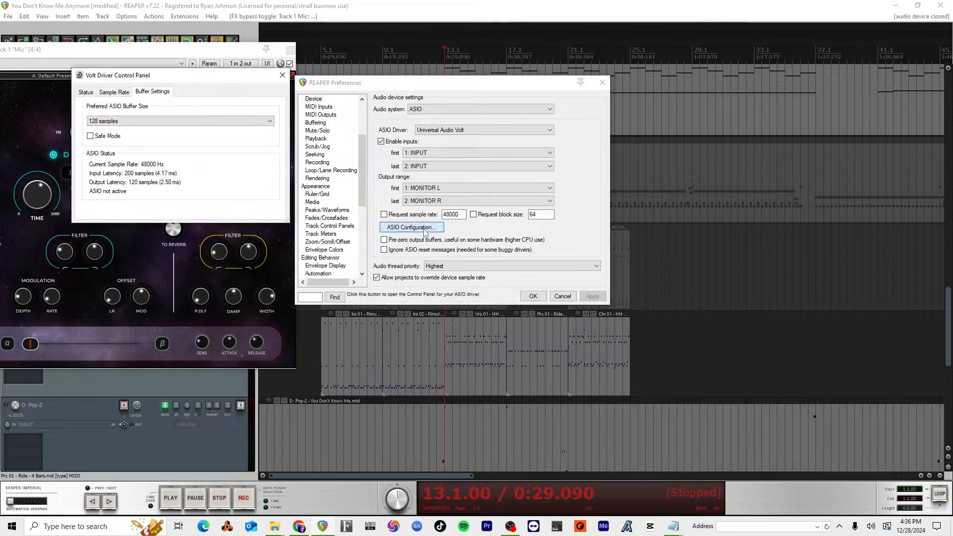
click(185, 121)
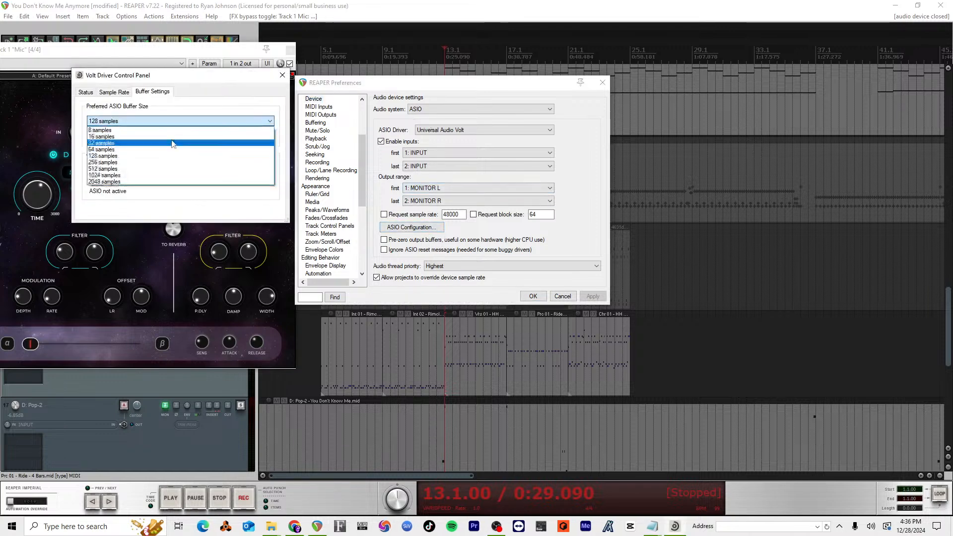
click(172, 144)
click(282, 75)
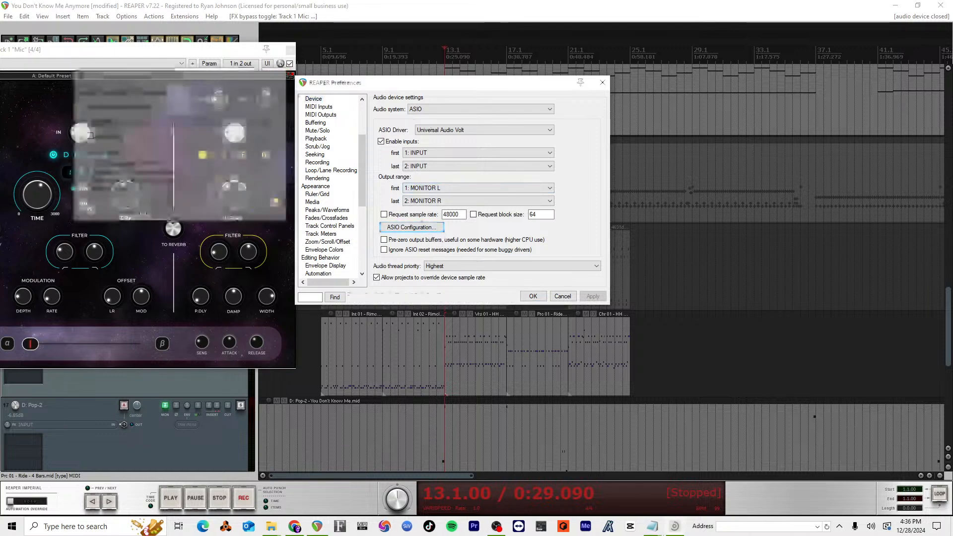
click(533, 296)
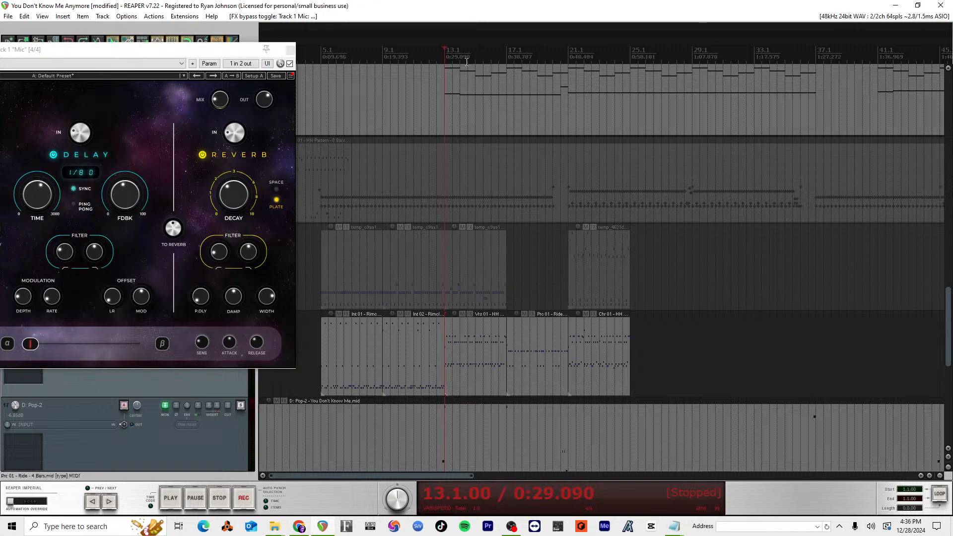
Step: Play from bar 13 again with the new buffer size and reposition the Space Rider window
click(427, 57)
key(space)
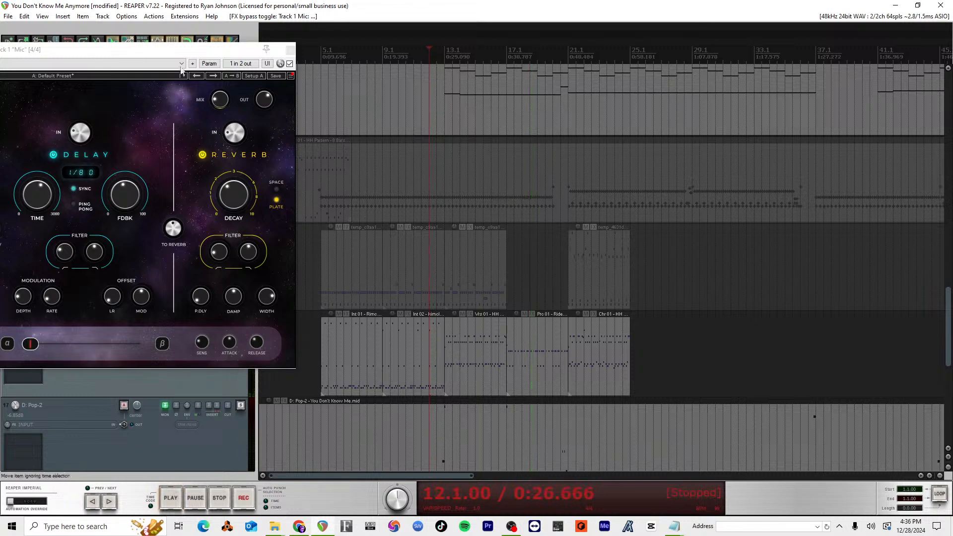
drag(188, 49, 223, 80)
Step: Move Prc 01 - Ride out to about bar 30 and copy Vrs 01 - HH Closed - 4 Bars to bar 17
click(537, 349)
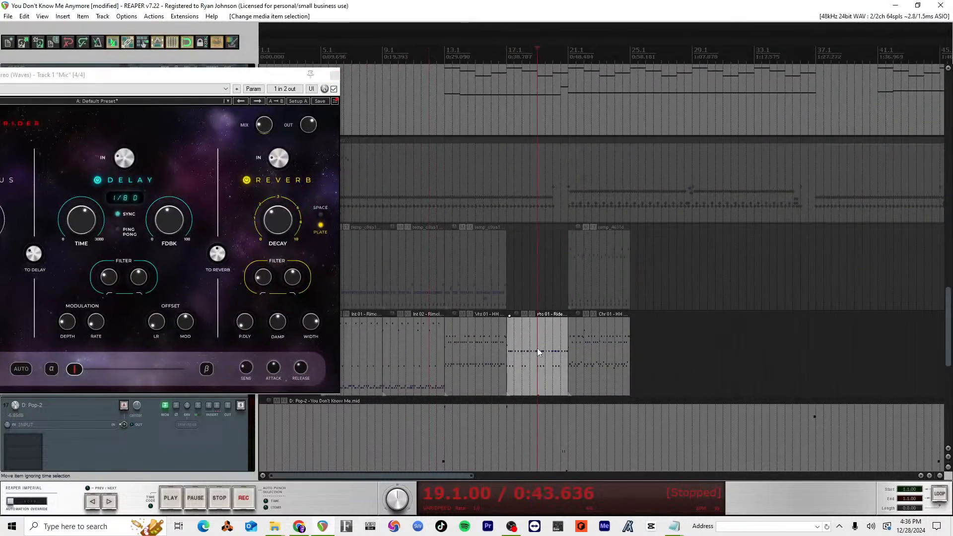
drag(537, 347, 737, 343)
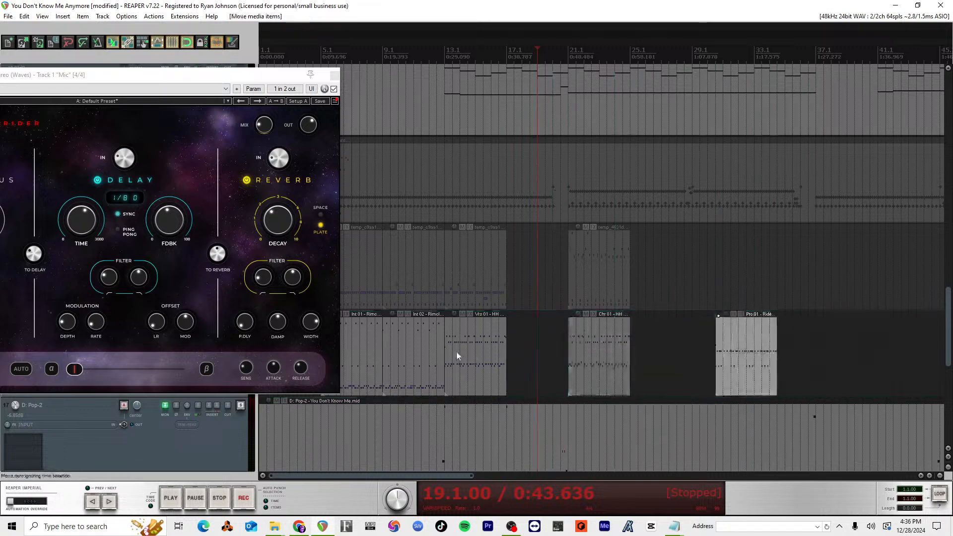
click(501, 347)
drag(461, 354, 526, 350)
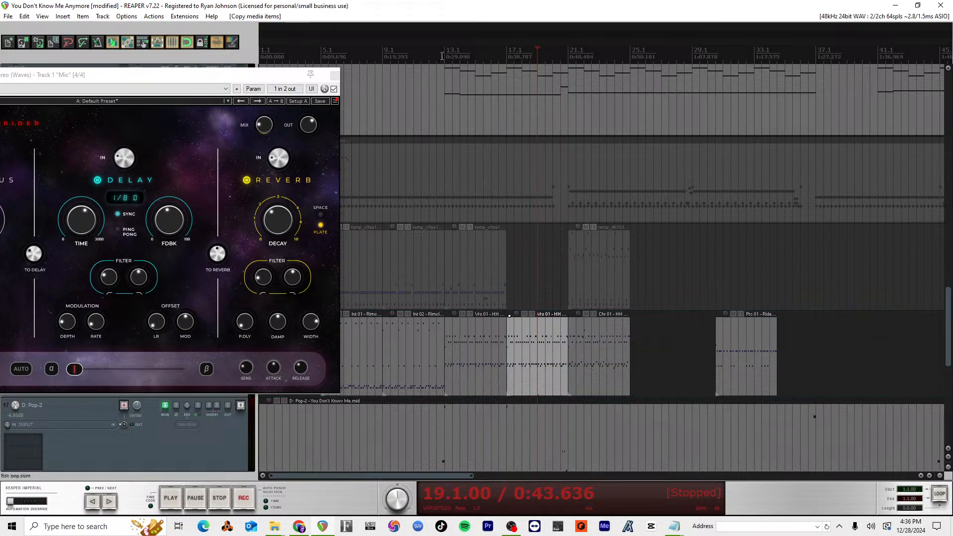
Step: Play from bar 13 and raise the volume of the duplicate D: Pop drum track, keeping the Space Rider window aside
key(space)
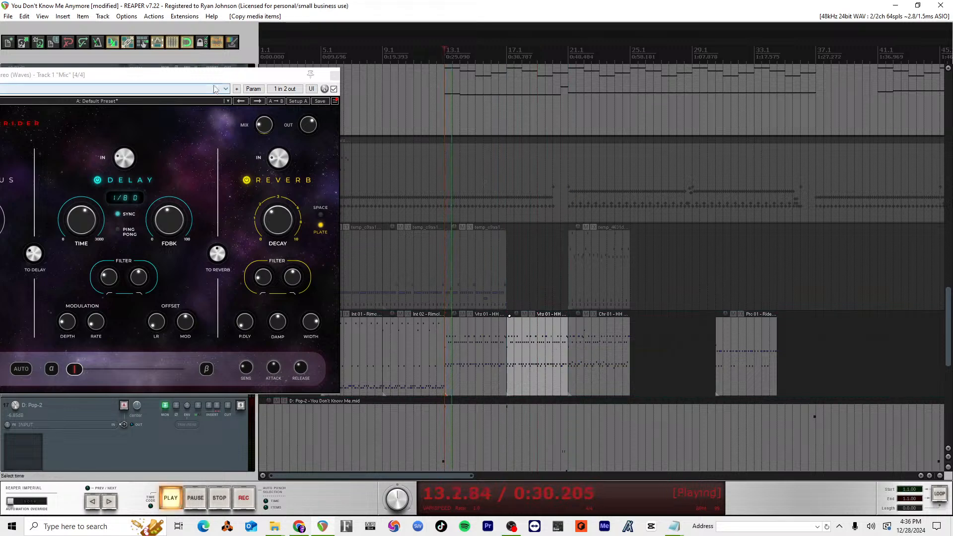
drag(216, 74, 950, 58)
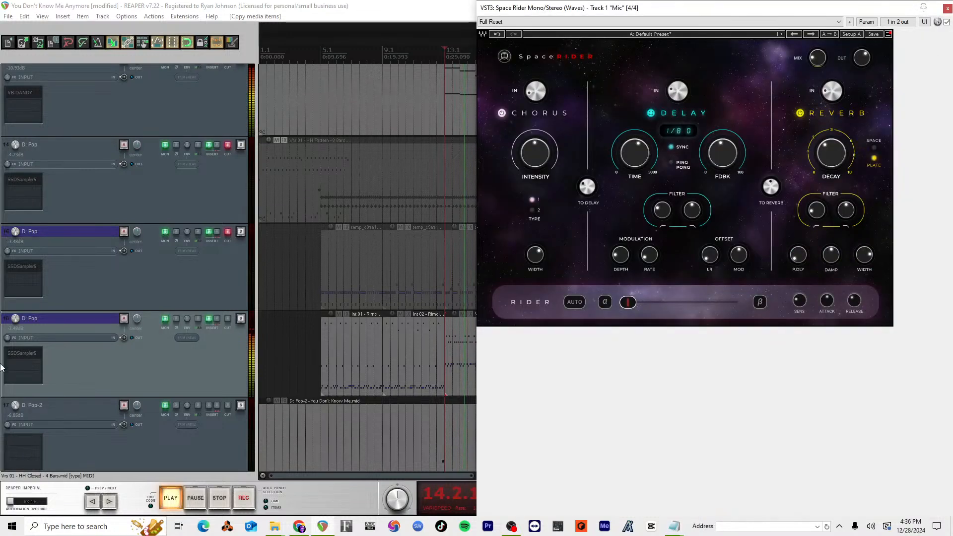
drag(15, 318, 16, 313)
drag(589, 15, 98, 51)
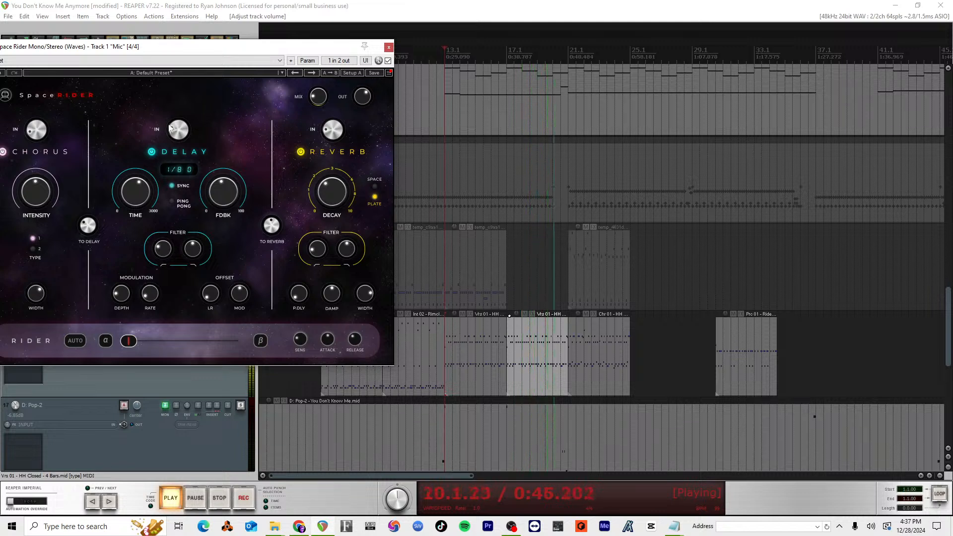
ctrl+click(598, 343)
drag(598, 342, 665, 340)
key(ctrl+z)
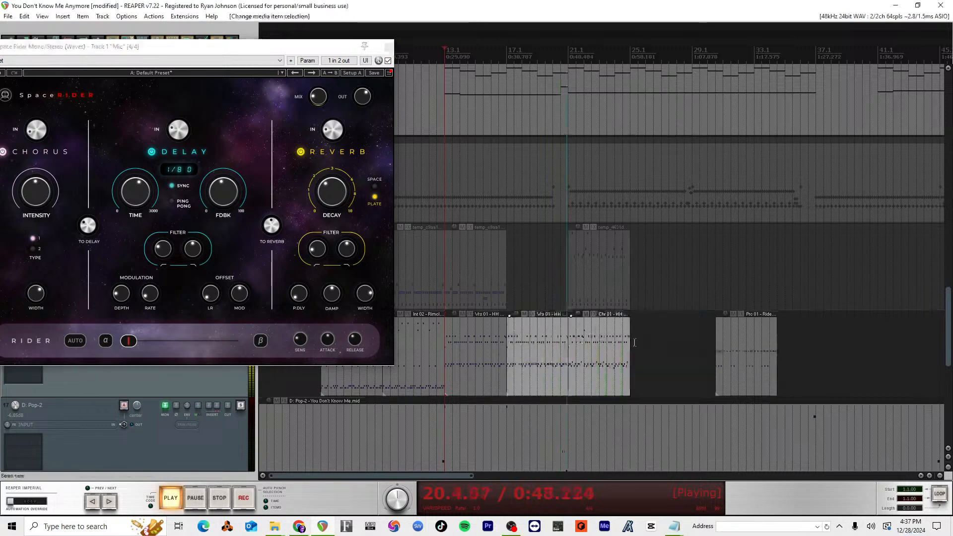
Step: Clear the item selection and play the chorus from bar 21
click(658, 344)
key(space)
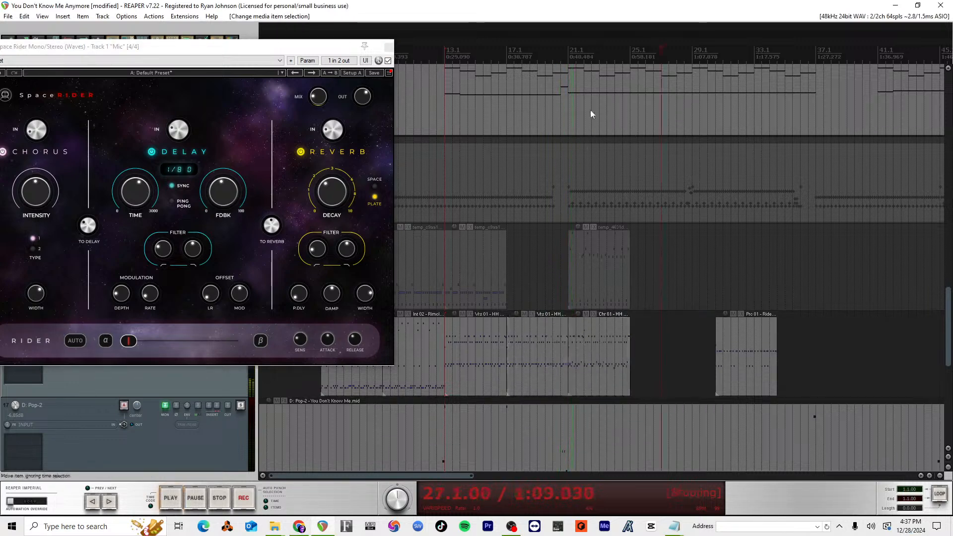
key(space)
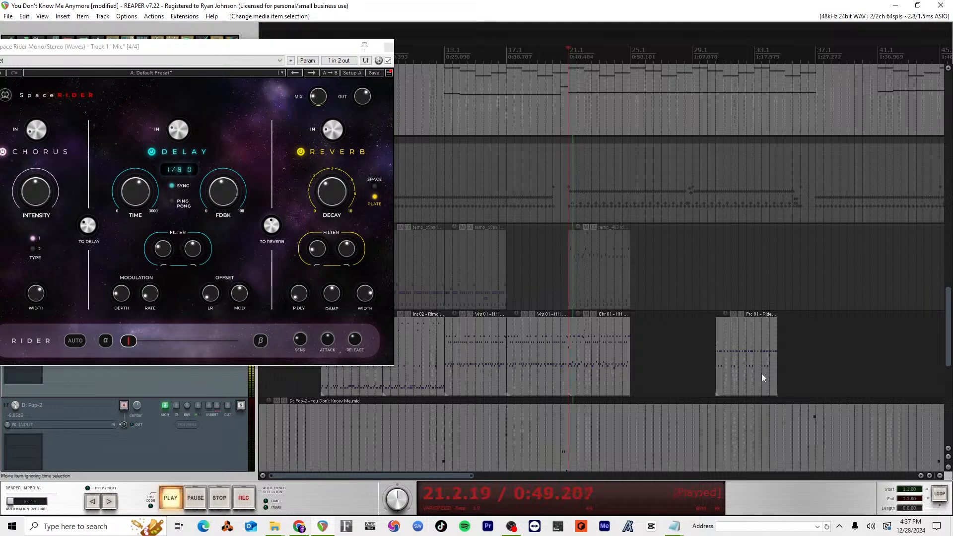
Step: Copy Chr 01 - HH Pattern - 4 Bars to bar 25, delete the leftover Prc 01 - Ride item, and stop playback
click(589, 354)
drag(588, 353, 650, 345)
click(747, 340)
key(Delete)
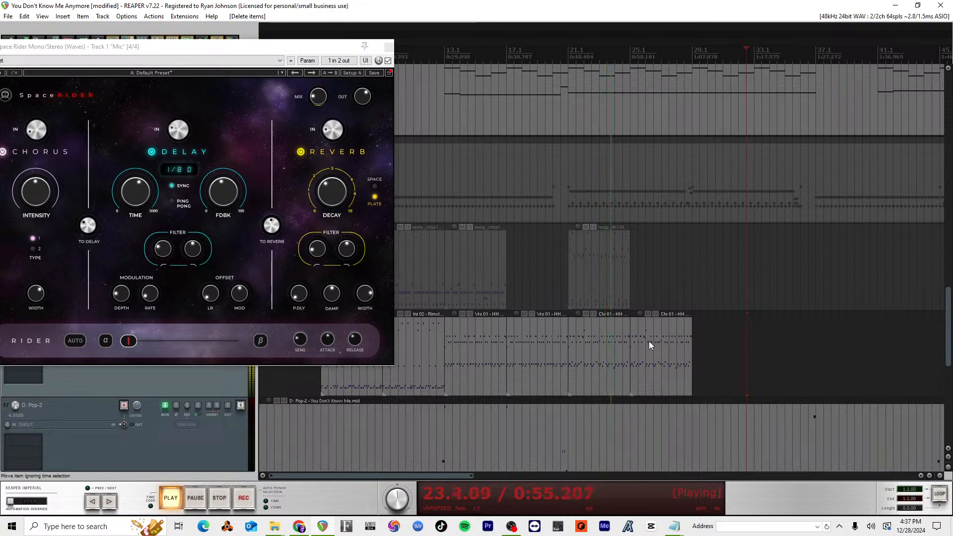
key(space)
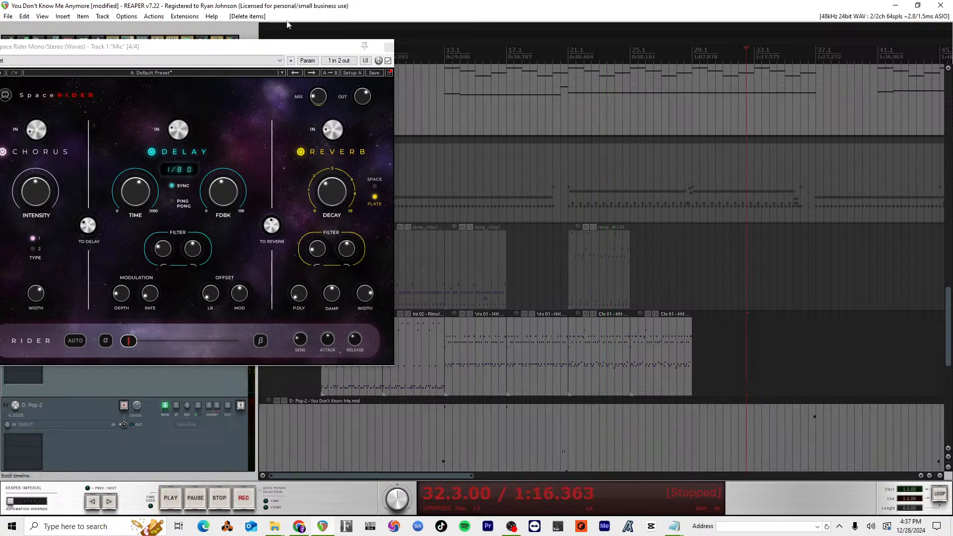
Step: Bring the whole Space Rider window into view and bypass the plugin on the Mic track
drag(300, 48, 515, 45)
drag(344, 50, 518, 59)
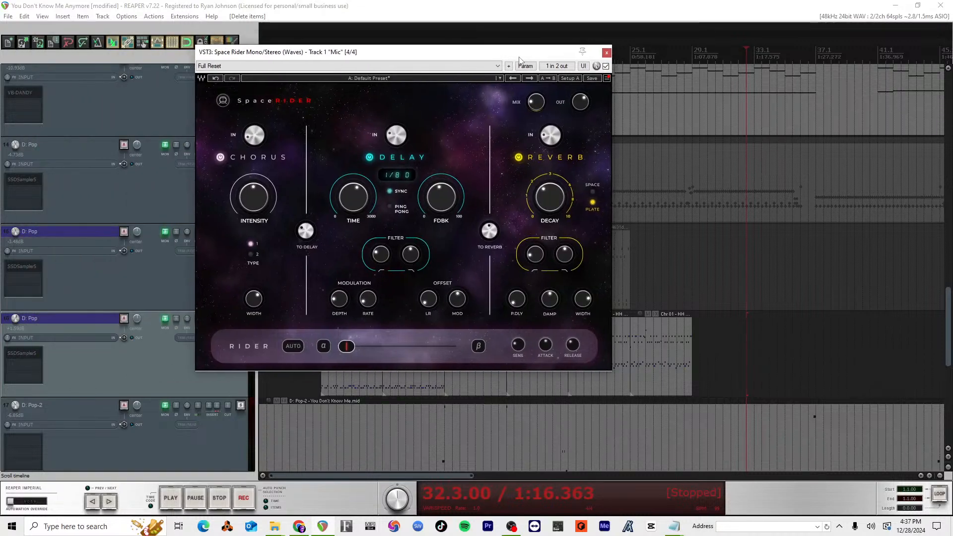
click(606, 66)
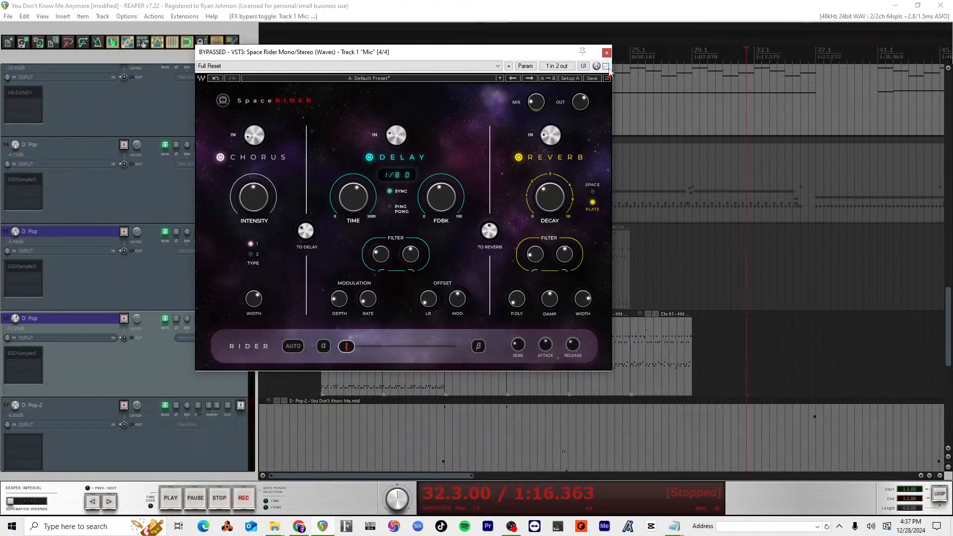
Step: Move the Space Rider window aside and select all groove items on the duplicate drum track from bar 5 to bar 29
click(757, 365)
drag(537, 55, 174, 110)
drag(828, 353, 318, 297)
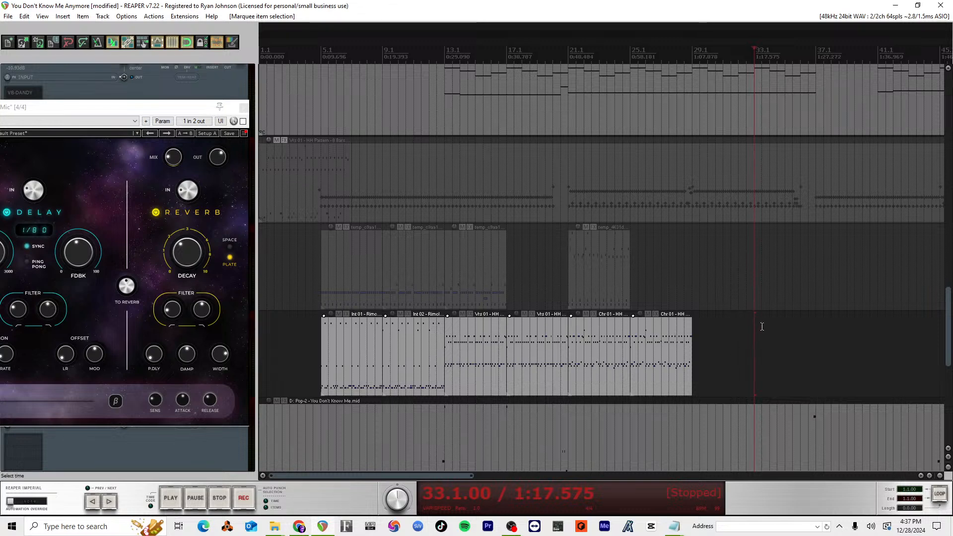
Step: Close the Space Rider plugin window on the Mic track
click(244, 107)
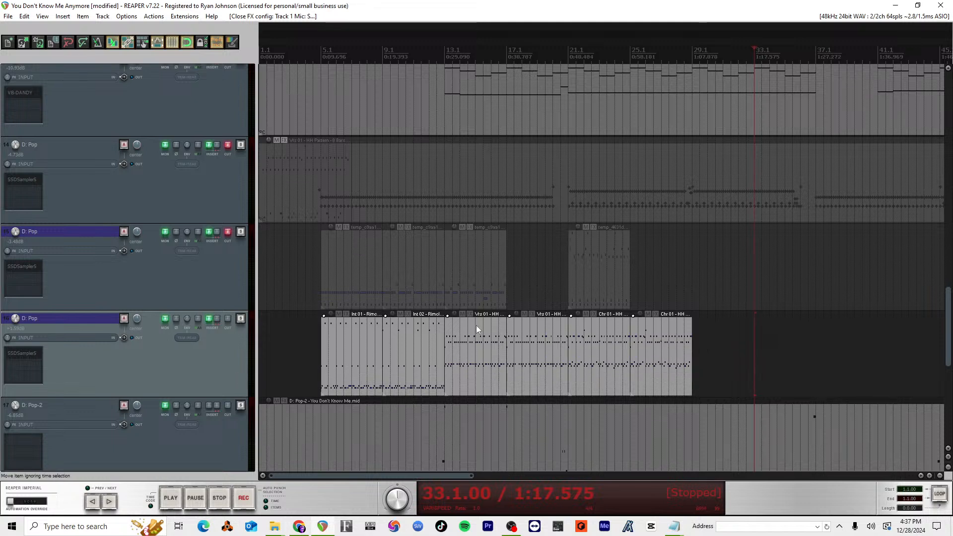
Step: Delete the selected groove items from the duplicate drum track and check the 44 093 Pop Straight grooves in its SSD5 sampler
key(Delete)
key(alt+Tab)
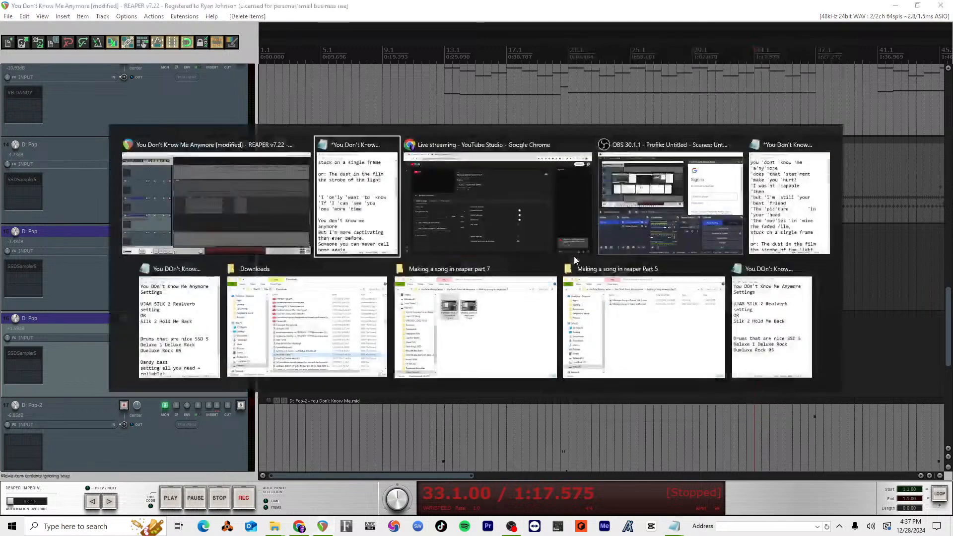
click(124, 289)
click(40, 349)
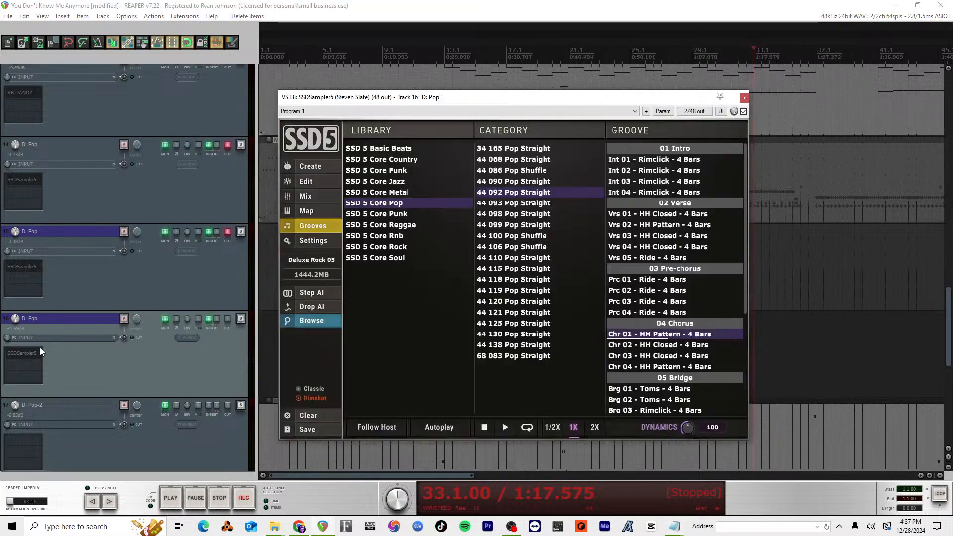
click(521, 204)
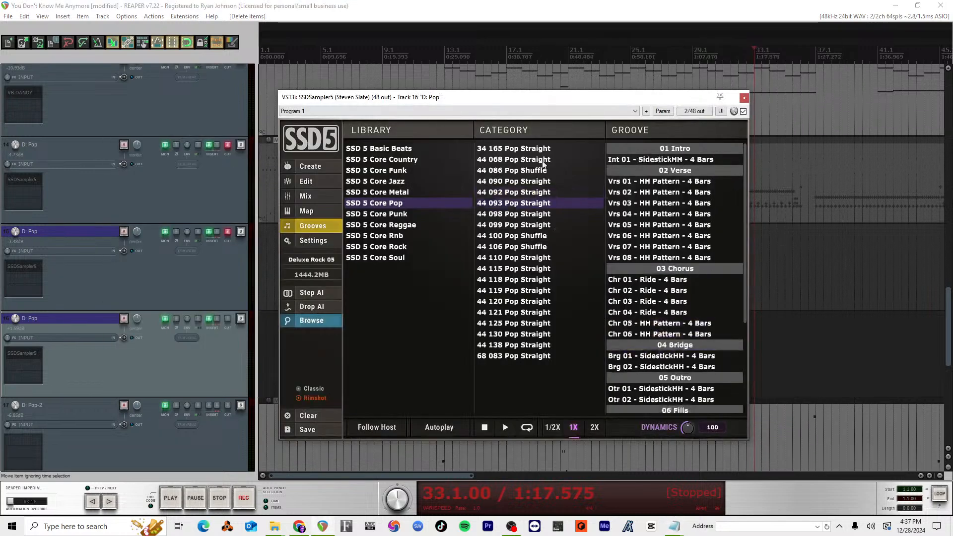
drag(544, 97, 429, 91)
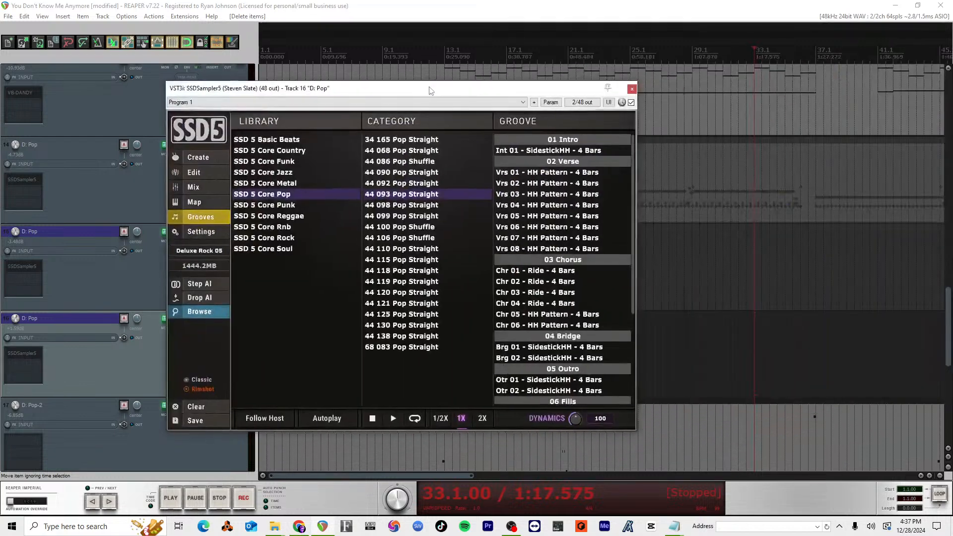
click(631, 89)
Step: Unmute drum track 15, mute duplicate drum track 16, and audition the drums from bar 5
click(228, 232)
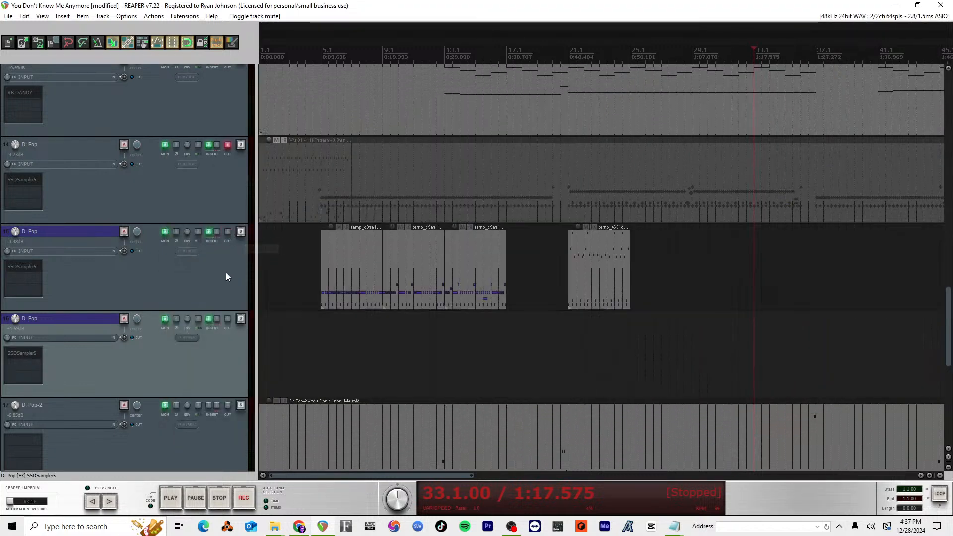
click(228, 318)
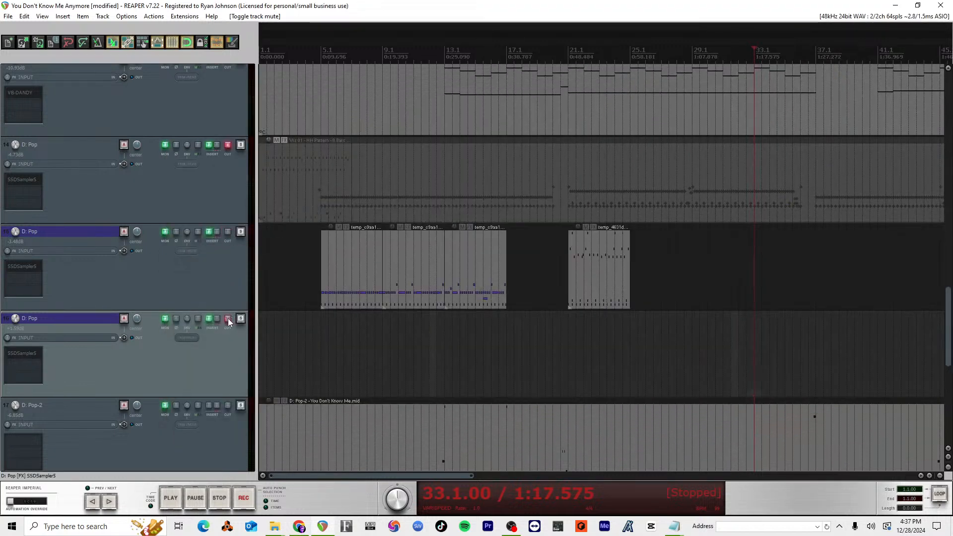
click(323, 53)
key(space)
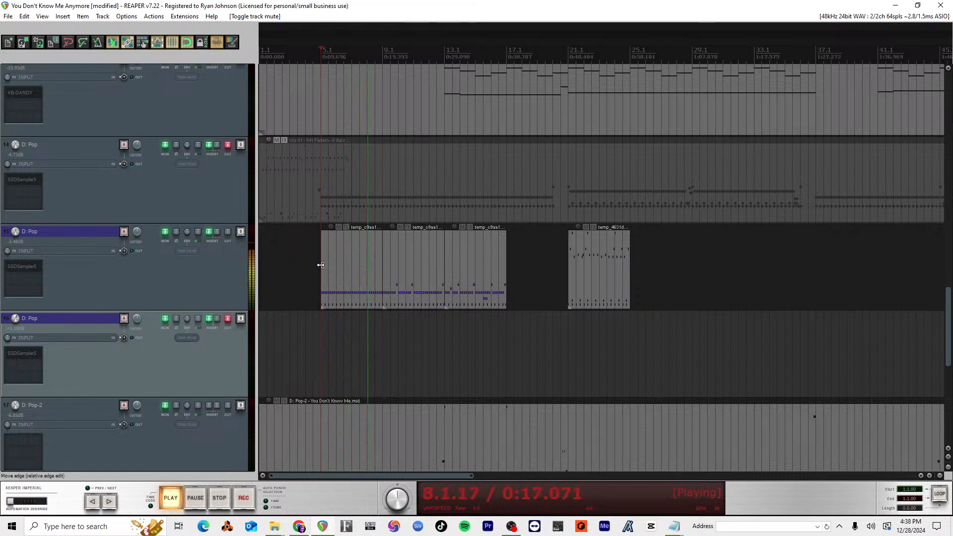
key(space)
Step: Undo the mute changes and the groove item deletion, and briefly play the duplicate drum track from bar 5
key(Delete)
key(ctrl+z)
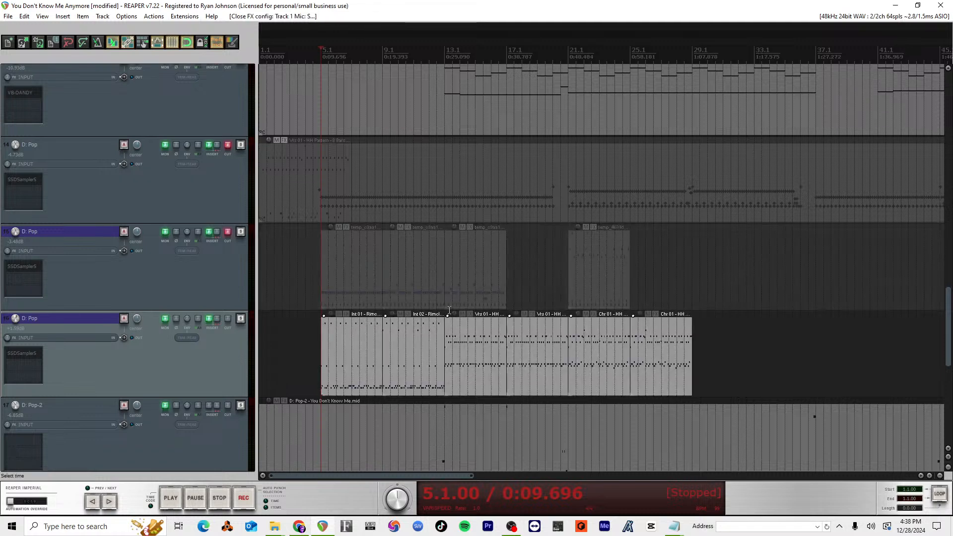
key(space)
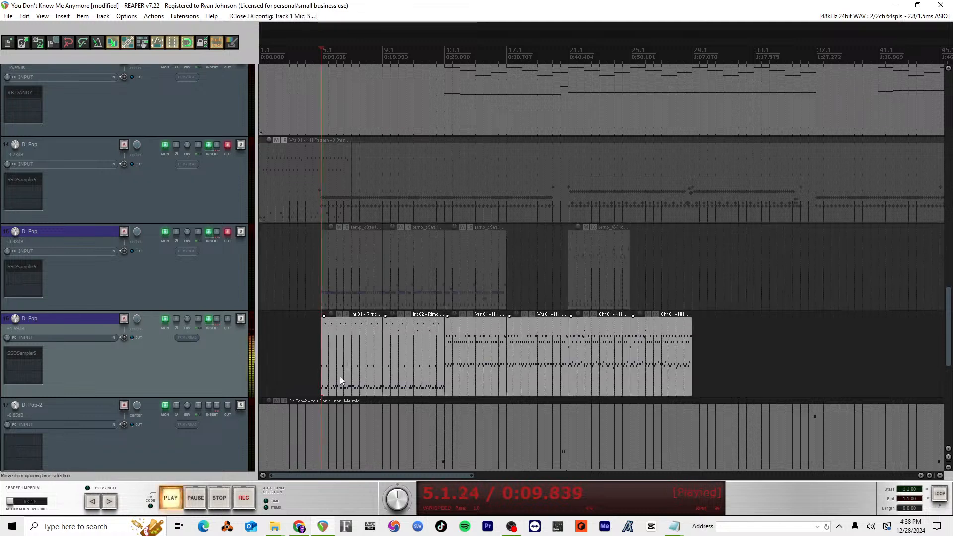
key(space)
Step: Examine the notes of the Int 01 - Rimclick - 4 Bars item in the MIDI editor and close it
click(347, 388)
double_click(363, 372)
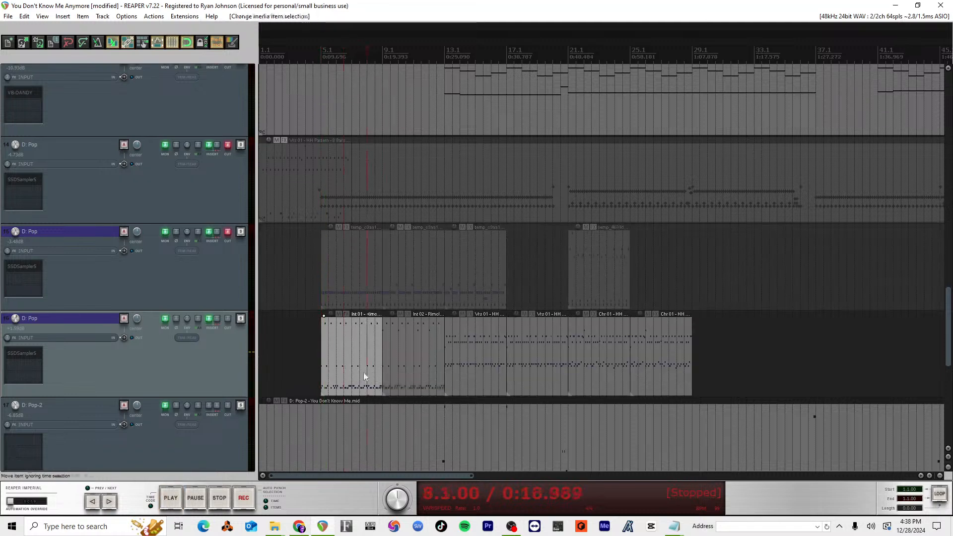
scroll(742, 215, up, 4)
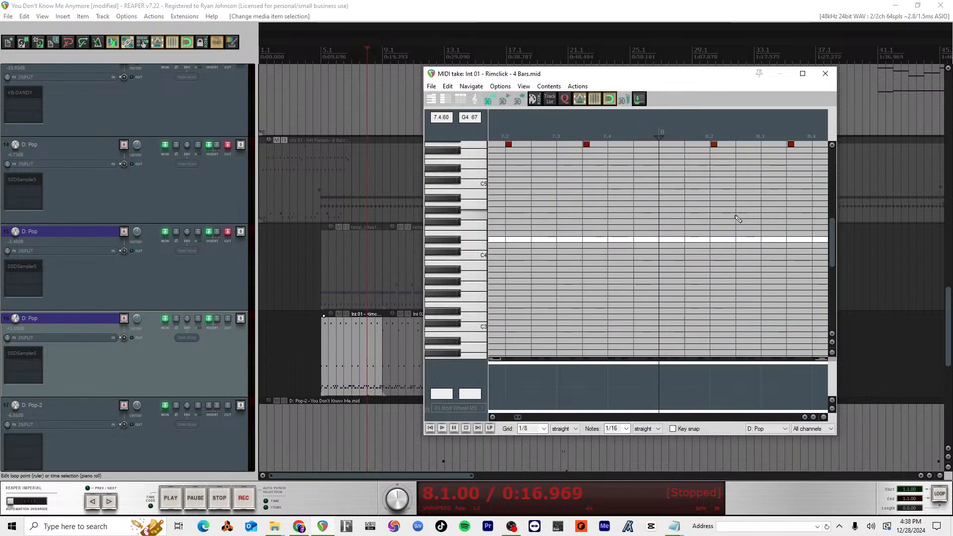
scroll(737, 217, down, 4)
scroll(738, 219, up, 5)
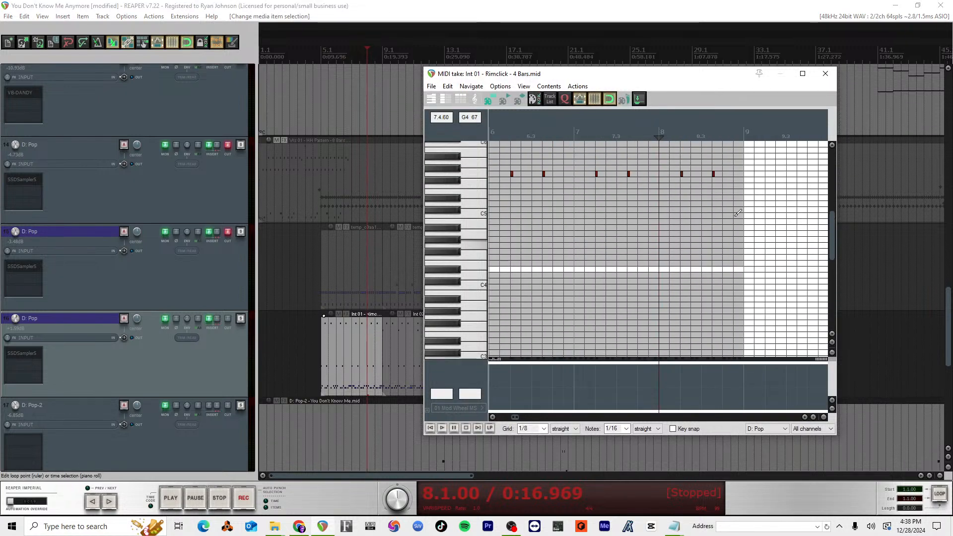
click(825, 74)
Step: Open the Int 02 - Rimclick - 4 Bars item in the MIDI editor, copy all its E0 notes, and close the editor
click(415, 345)
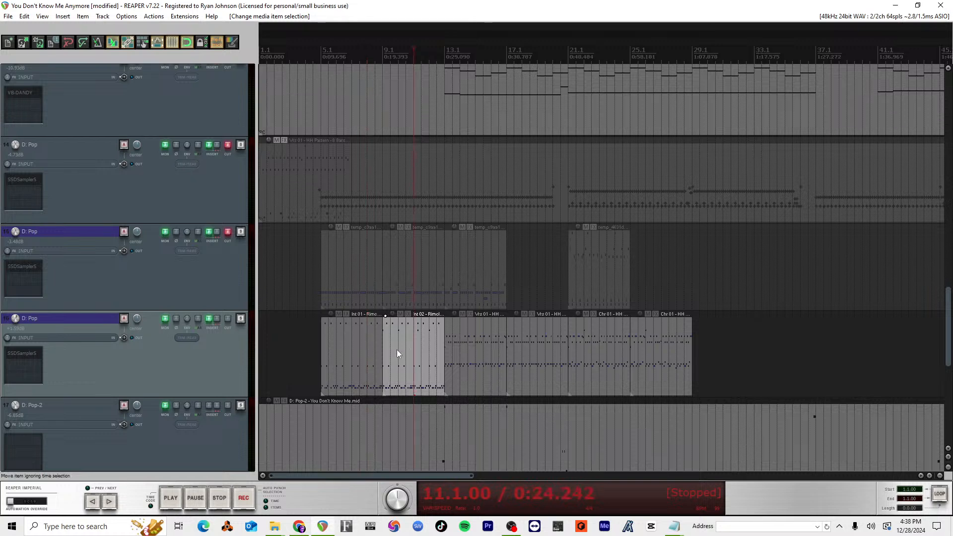
double_click(394, 370)
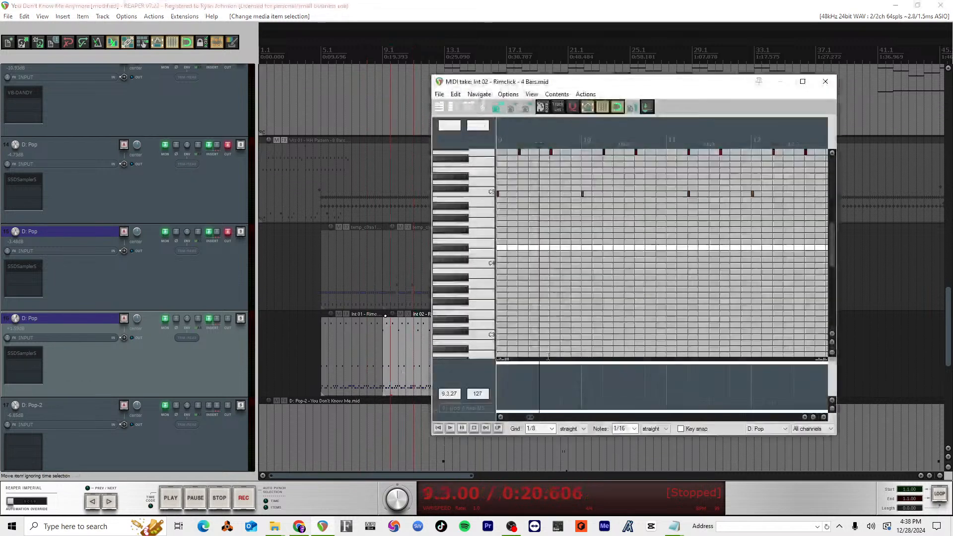
scroll(647, 206, up, 4)
scroll(647, 233, down, 3)
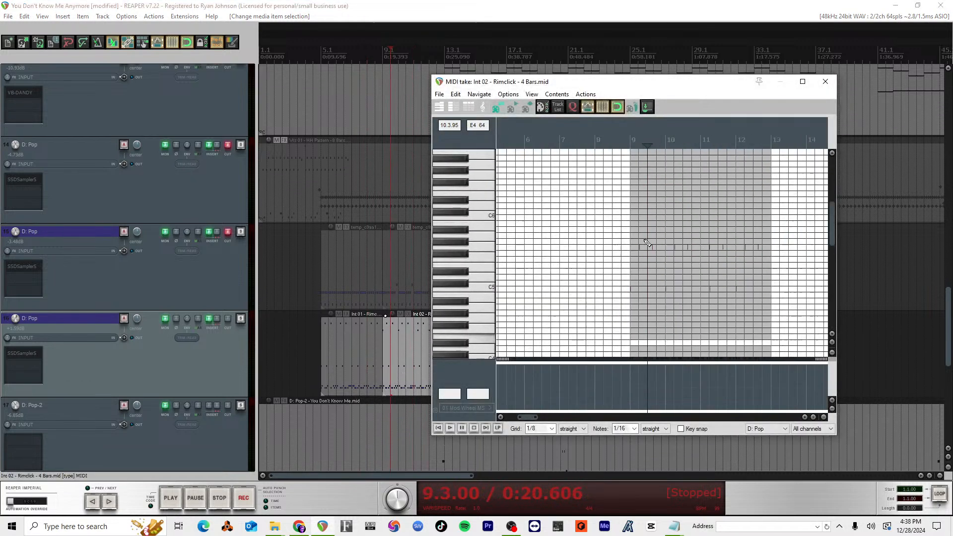
scroll(647, 243, up, 3)
click(480, 247)
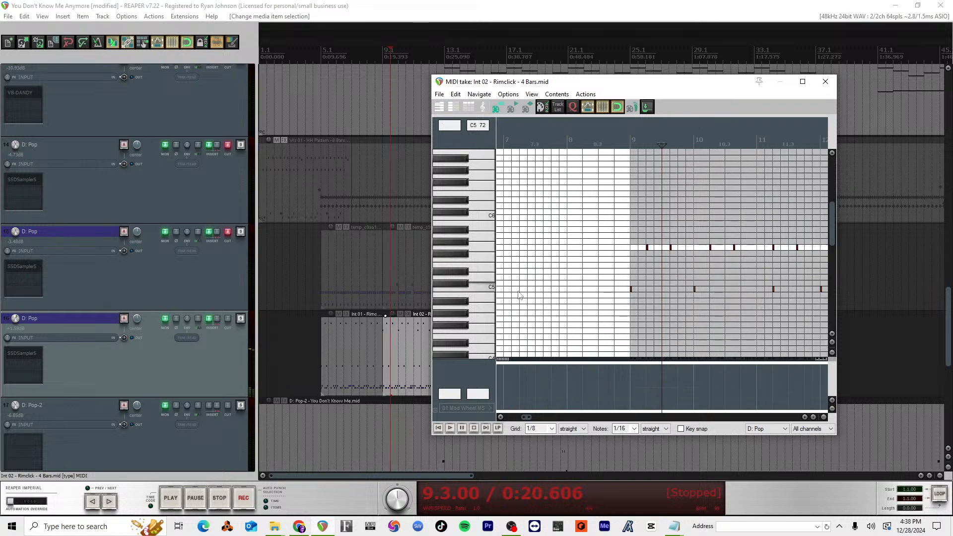
scroll(521, 300, down, 3)
scroll(521, 300, down, 10)
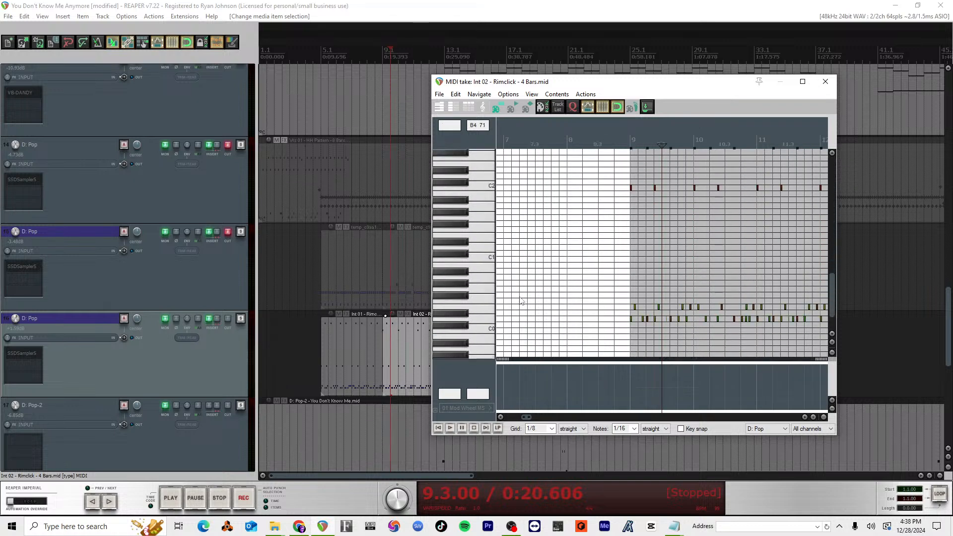
click(485, 259)
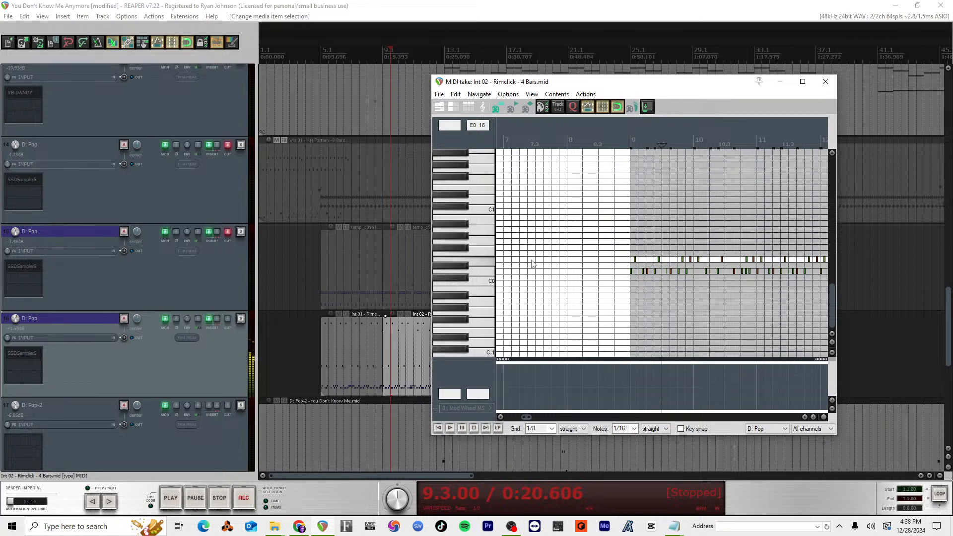
scroll(660, 248, right, 3)
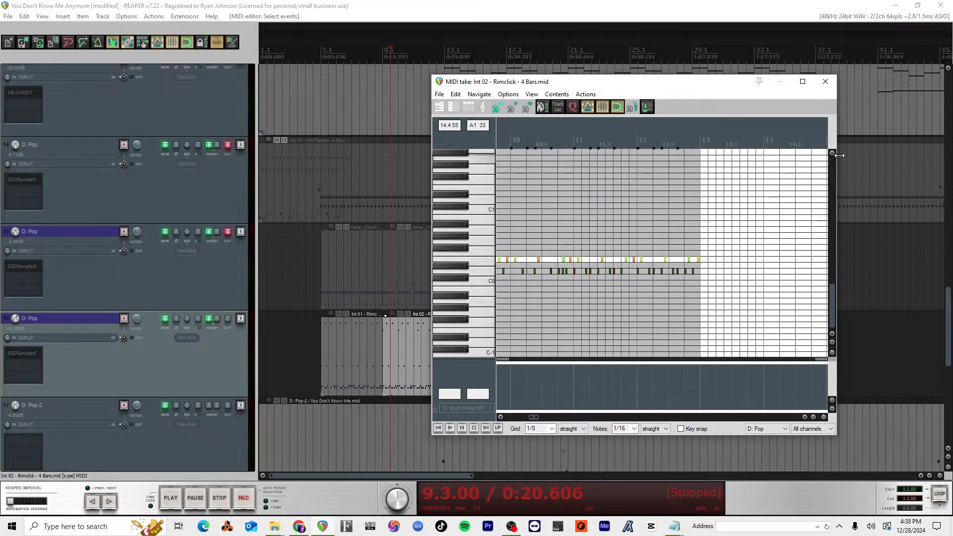
click(826, 81)
double_click(412, 349)
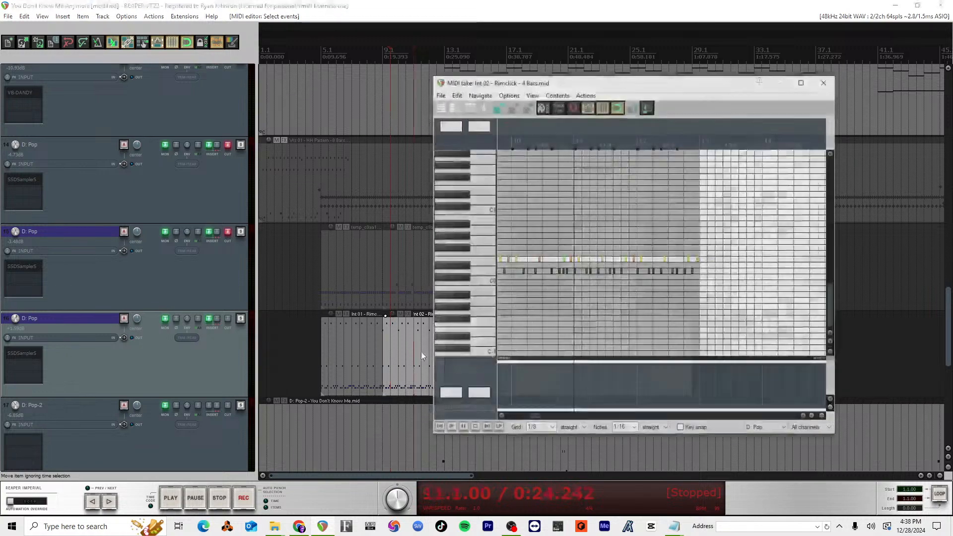
click(825, 81)
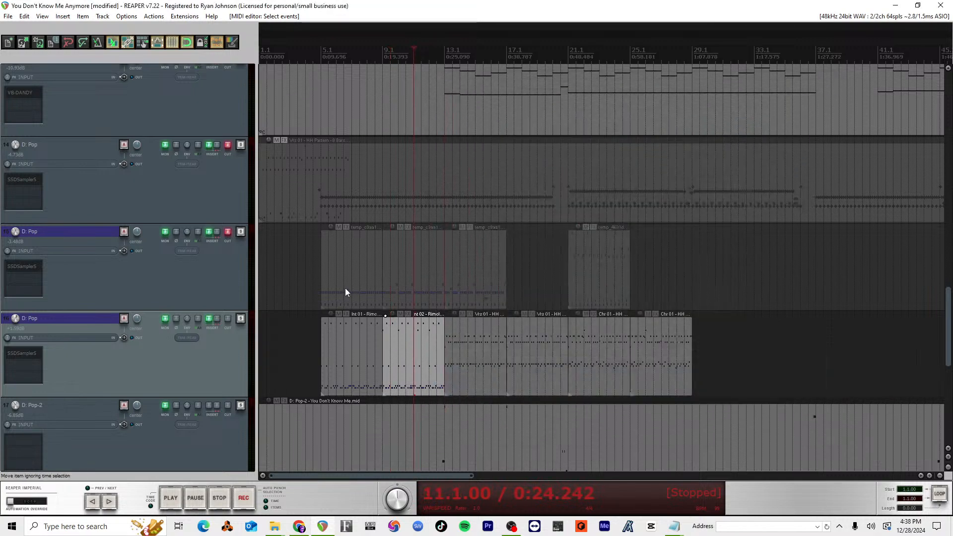
Step: Mute duplicate drum track 16, unmute track 15, and open track 15's bar 9 item in the MIDI editor
click(228, 319)
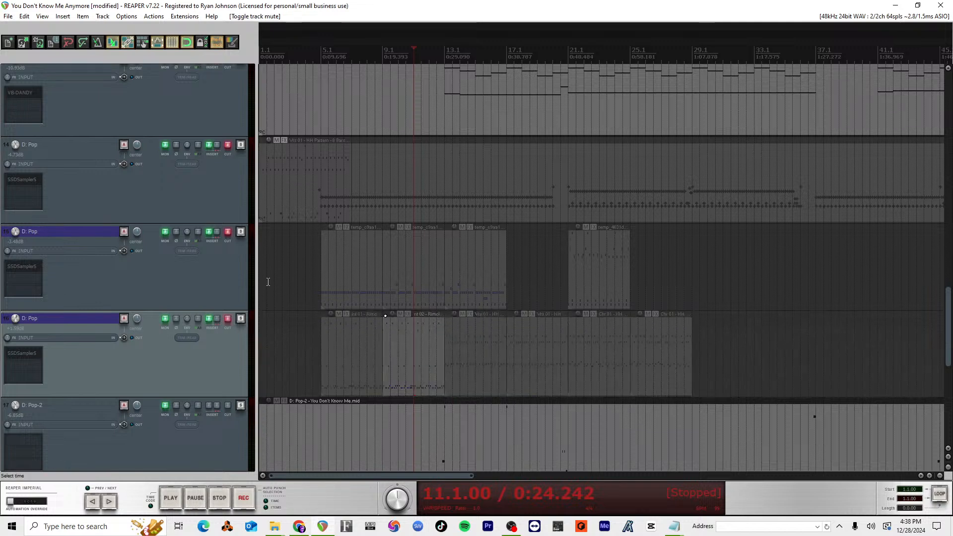
click(228, 232)
double_click(416, 268)
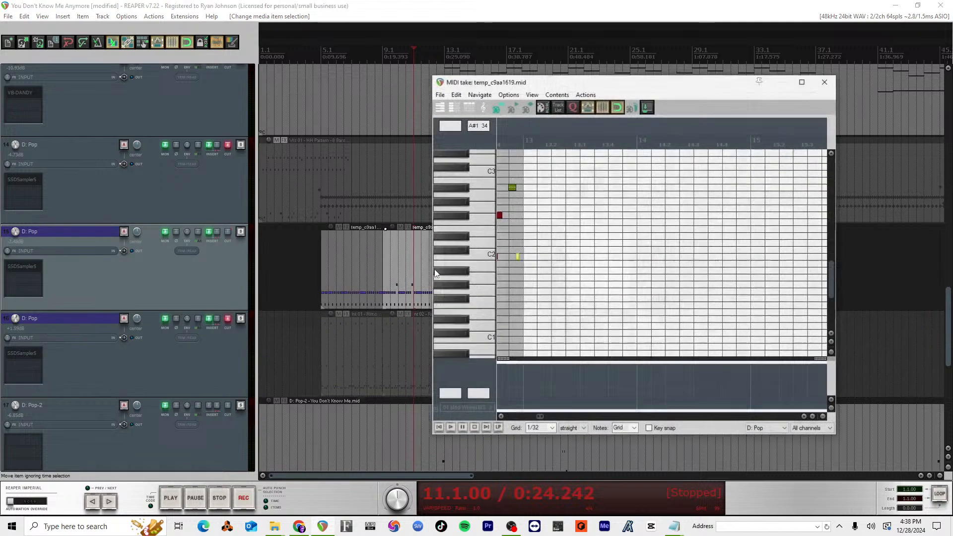
scroll(558, 298, down, 3)
scroll(558, 299, up, 3)
scroll(565, 308, down, 3)
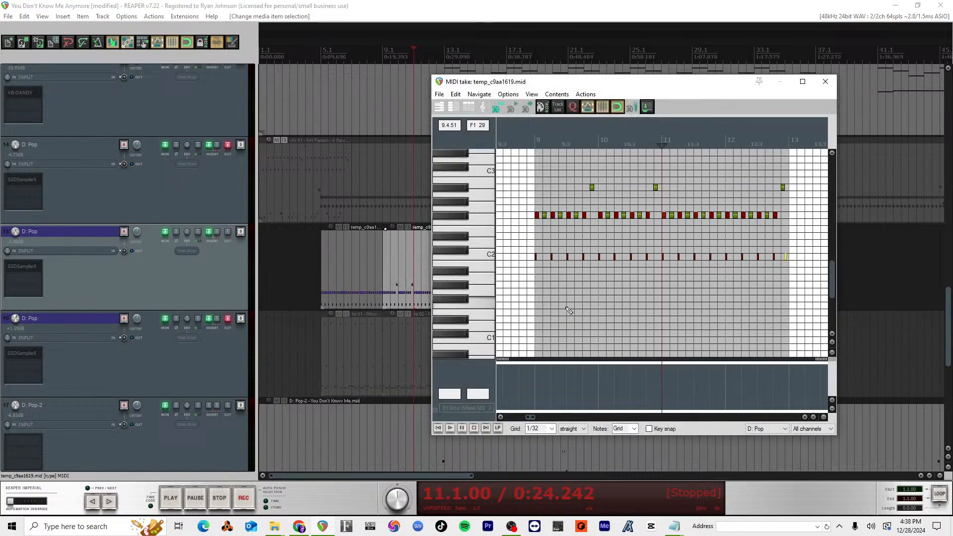
scroll(566, 307, up, 1)
Step: Paste the copied E0 notes into the temp_c9aa1619 item at bar 9, play the result, and close the MIDI editor
click(533, 144)
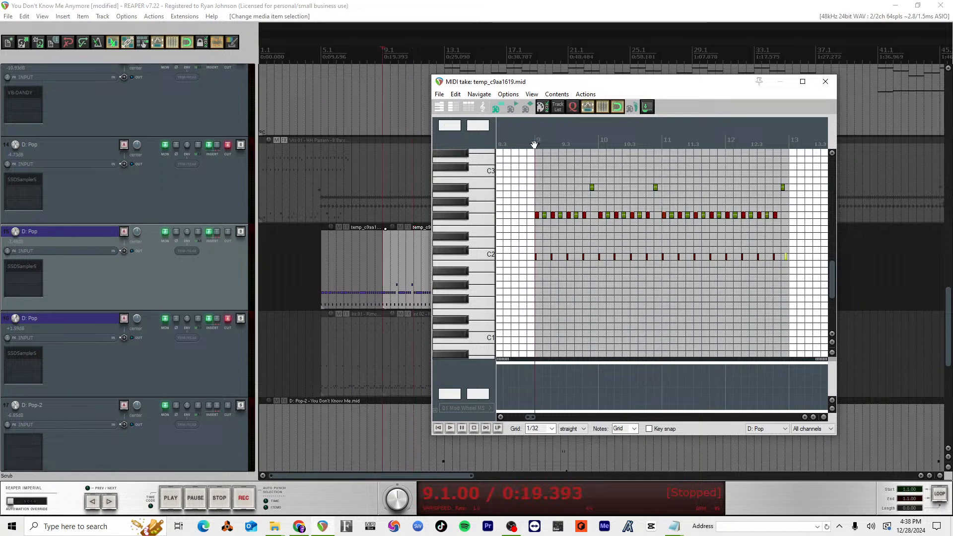
key(ctrl+v)
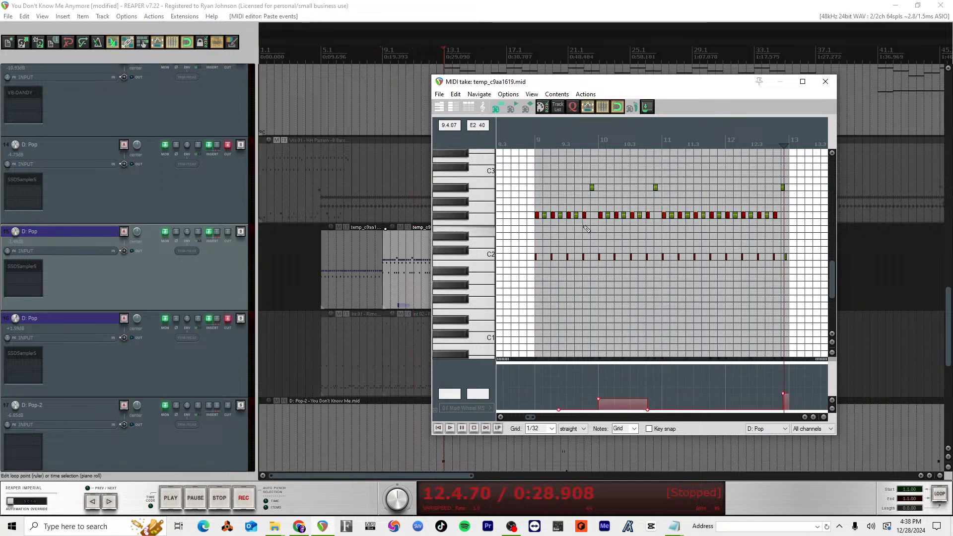
scroll(594, 233, down, 3)
scroll(593, 233, down, 3)
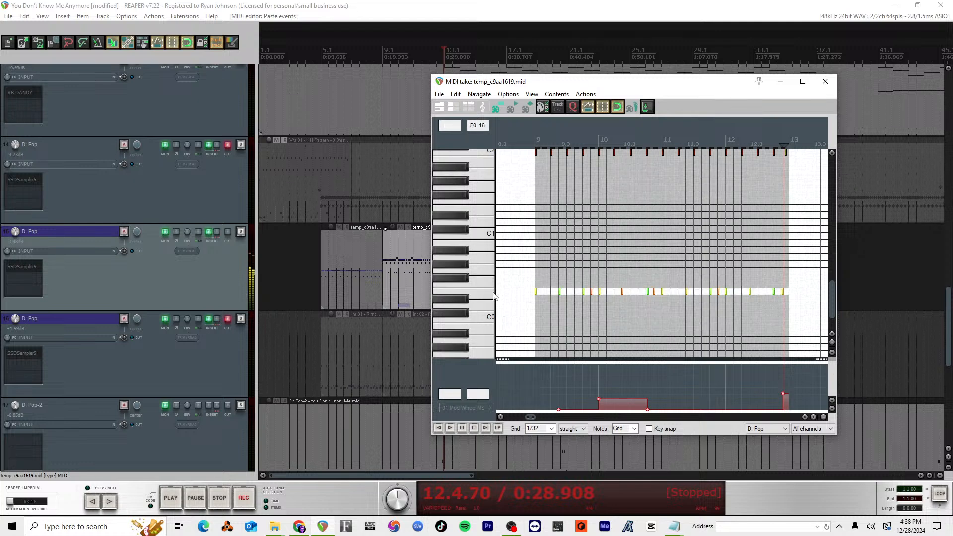
key(space)
click(535, 142)
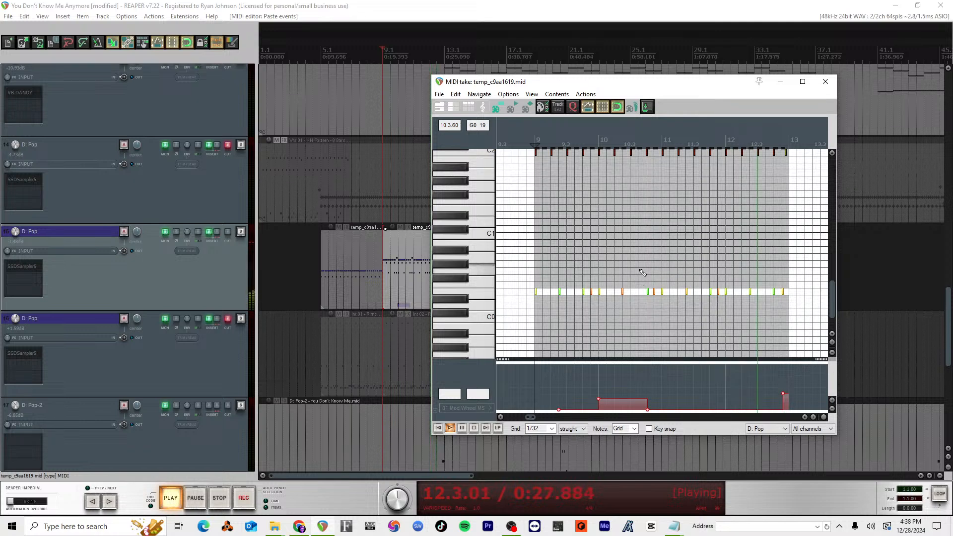
key(space)
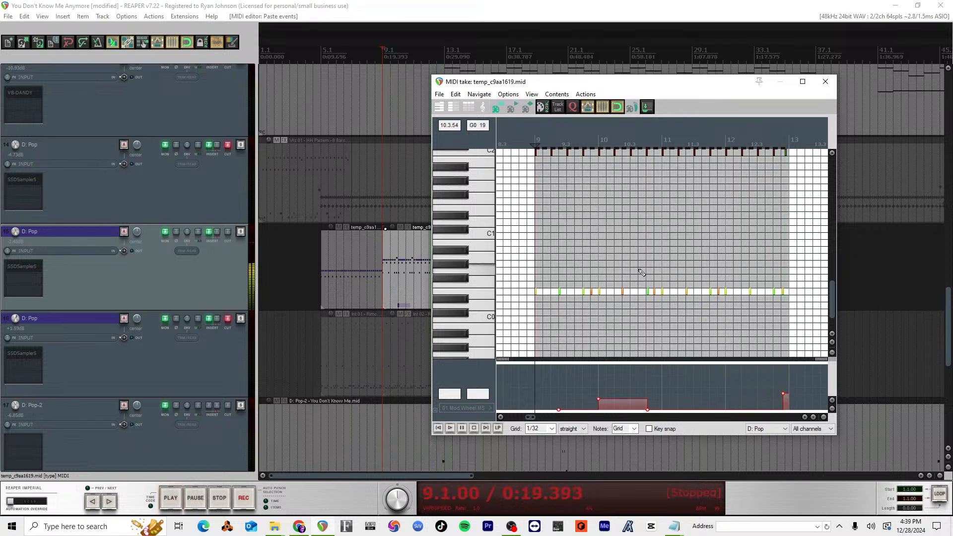
key(Escape)
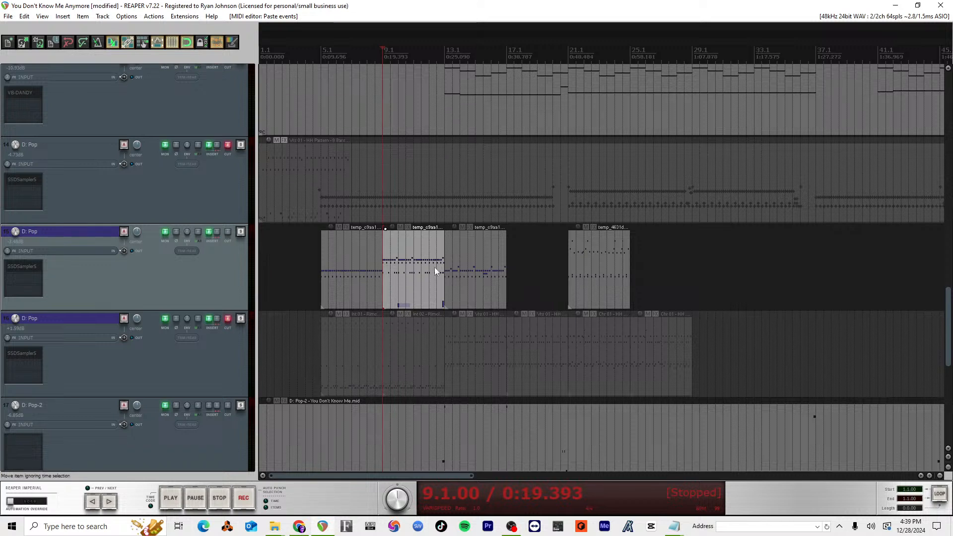
Step: Copy track 15's bar 9 item to position 31.3 and open the copy in the MIDI editor
click(460, 264)
ctrl+drag(410, 283, 751, 276)
double_click(752, 276)
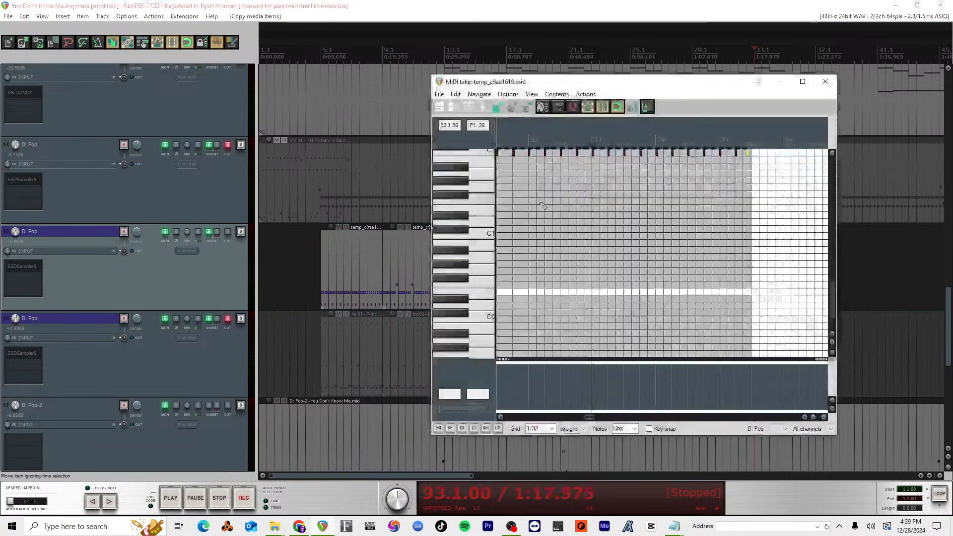
Step: Paste the copied E0 notes at the start of the new item at 31.3 and play it back
click(593, 141)
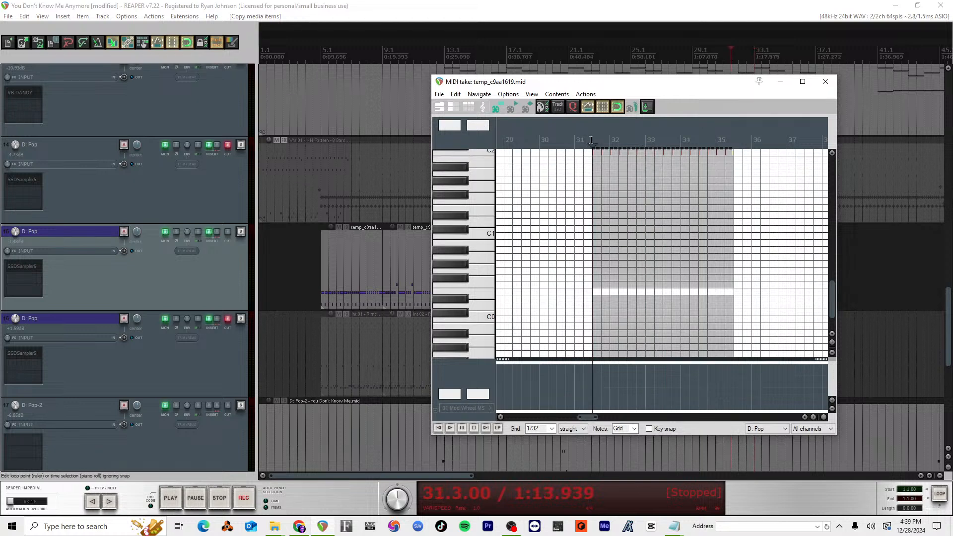
key(ctrl+v)
scroll(638, 279, down, 3)
scroll(637, 279, up, 2)
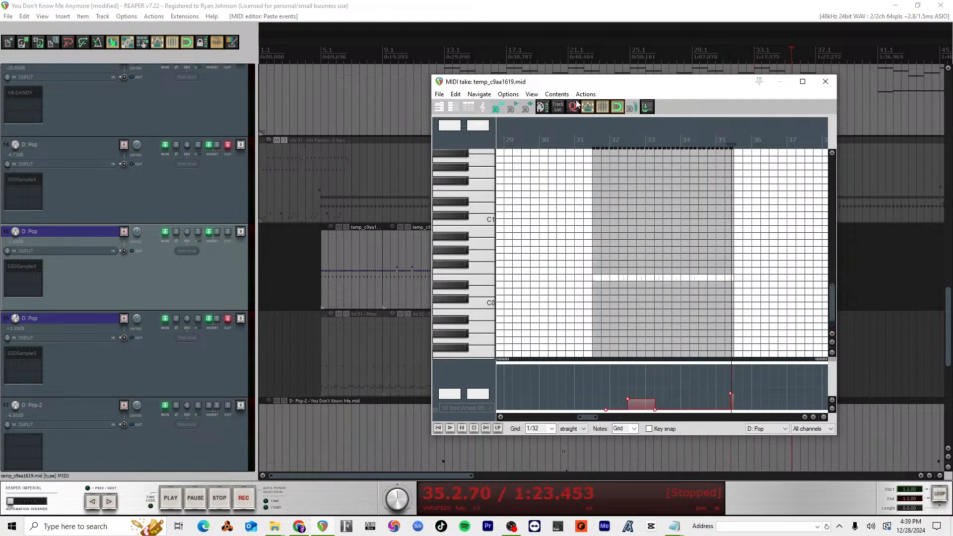
key(space)
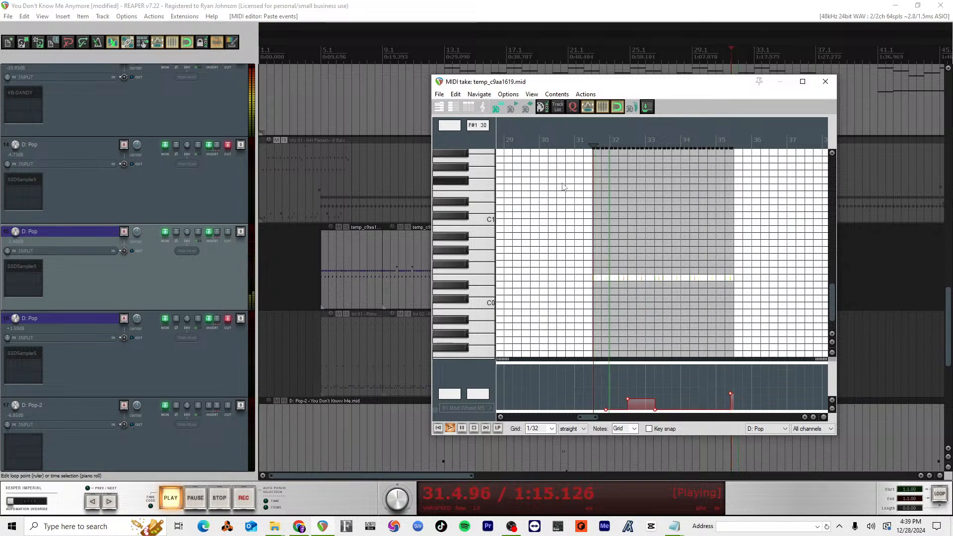
Step: Stop playback, undo the note paste in the track 15 item at 31.3, and close the MIDI editor
key(space)
key(ctrl+z)
scroll(601, 204, up, 4)
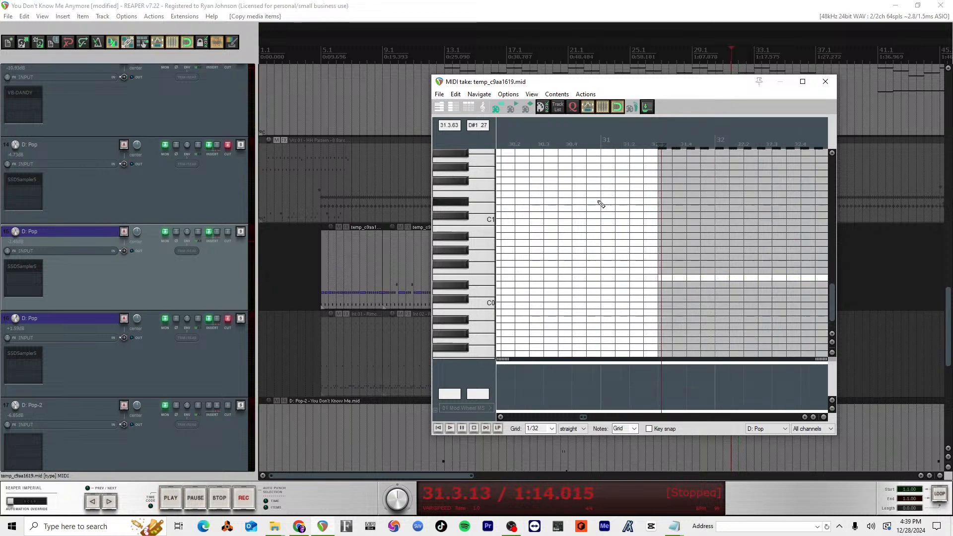
drag(659, 145, 658, 144)
click(825, 82)
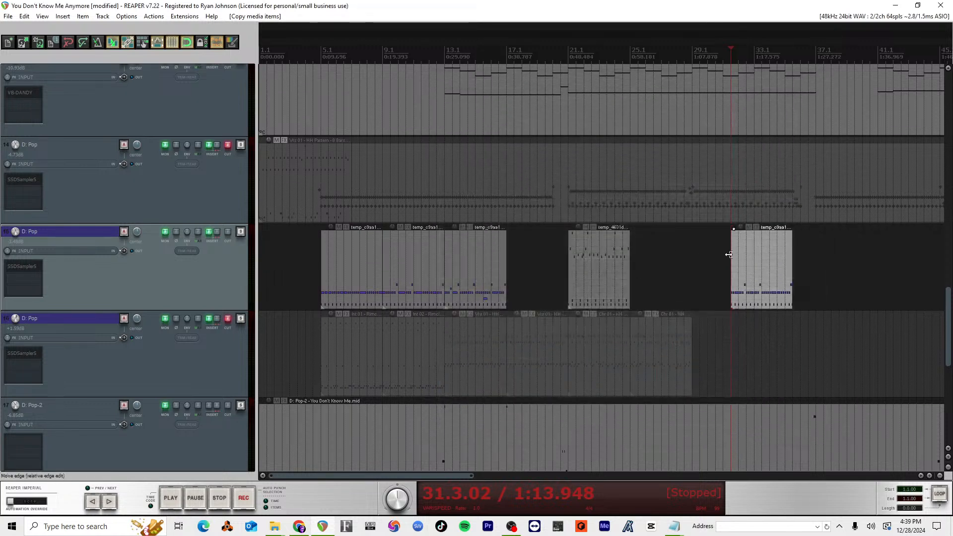
Step: Move the copied temp_c9aa1619 item on track 15 to bar 25 and open it in the MIDI editor
drag(746, 249, 667, 253)
double_click(668, 256)
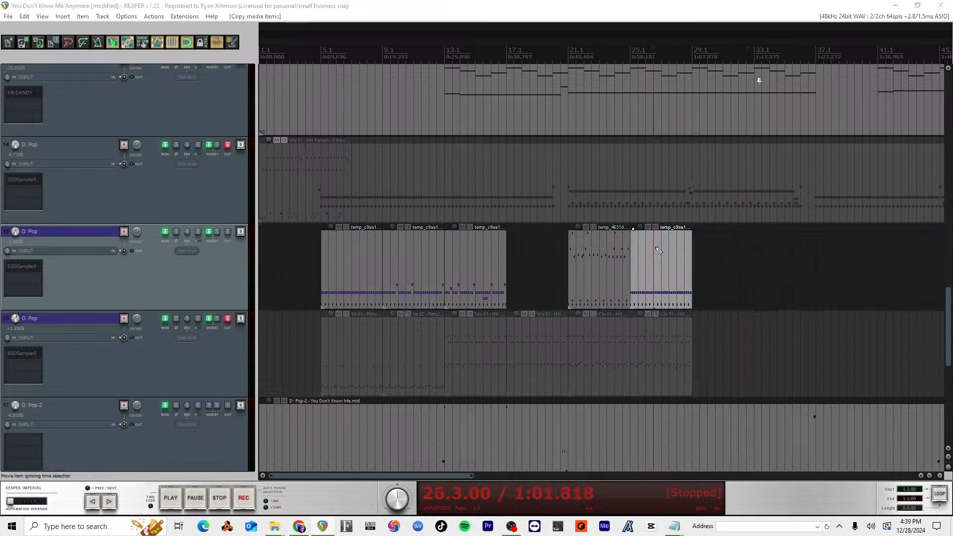
scroll(556, 194, down, 3)
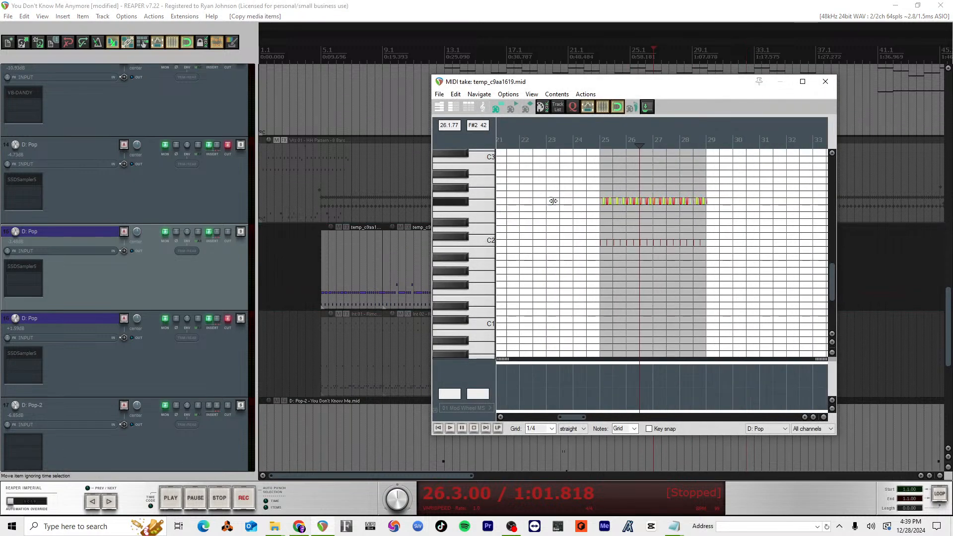
Step: Paste the copied notes at bar 25 in the item, play the result from there, and close the MIDI editor
click(602, 142)
key(ctrl+v)
click(607, 139)
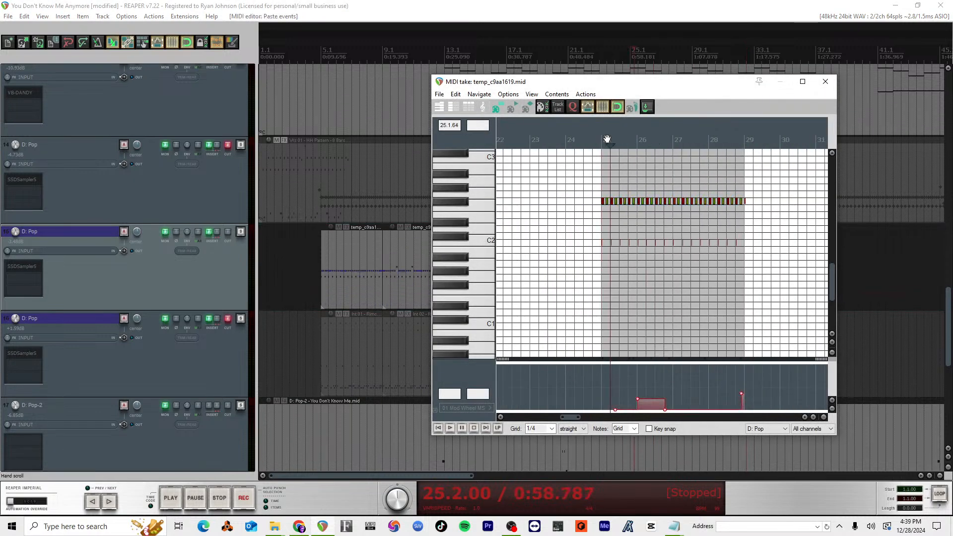
click(597, 141)
key(space)
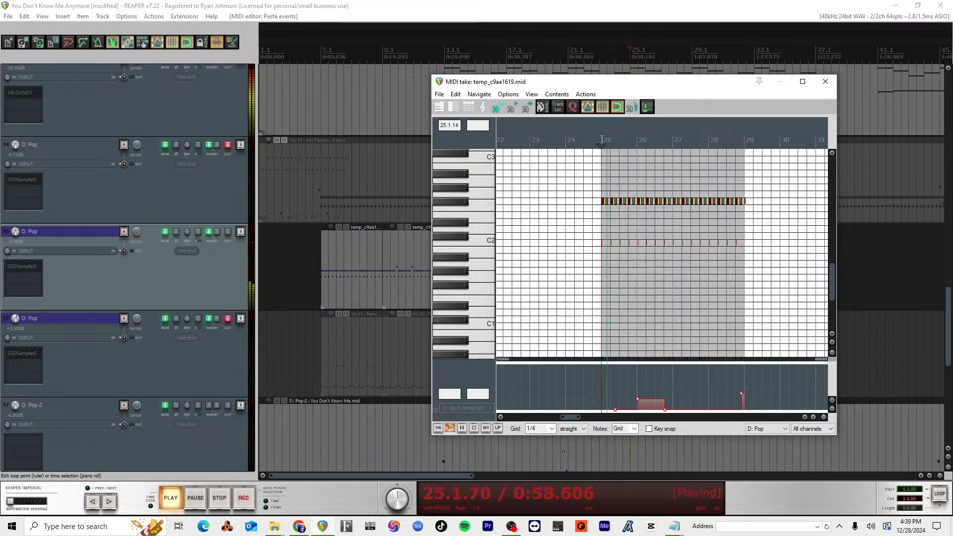
scroll(641, 284, down, 3)
scroll(642, 285, down, 1)
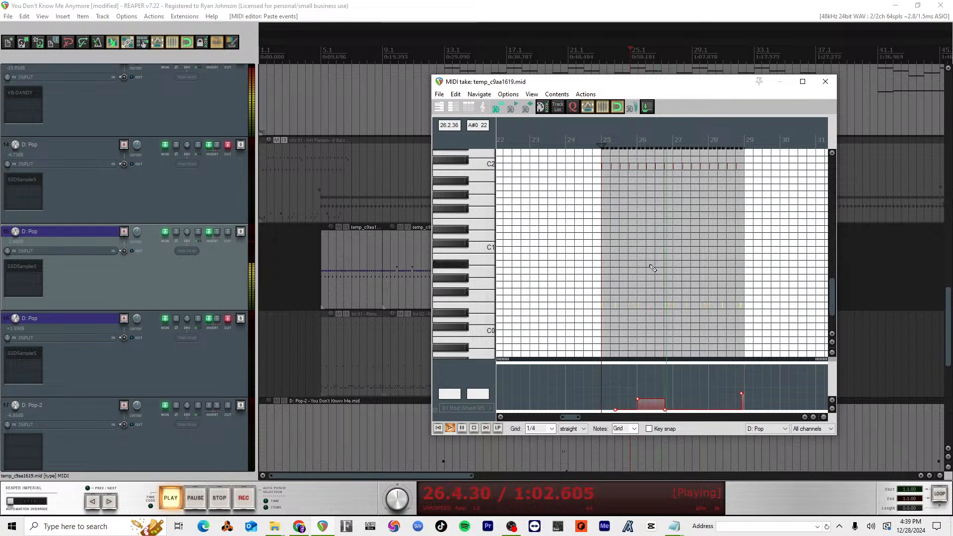
key(space)
click(825, 81)
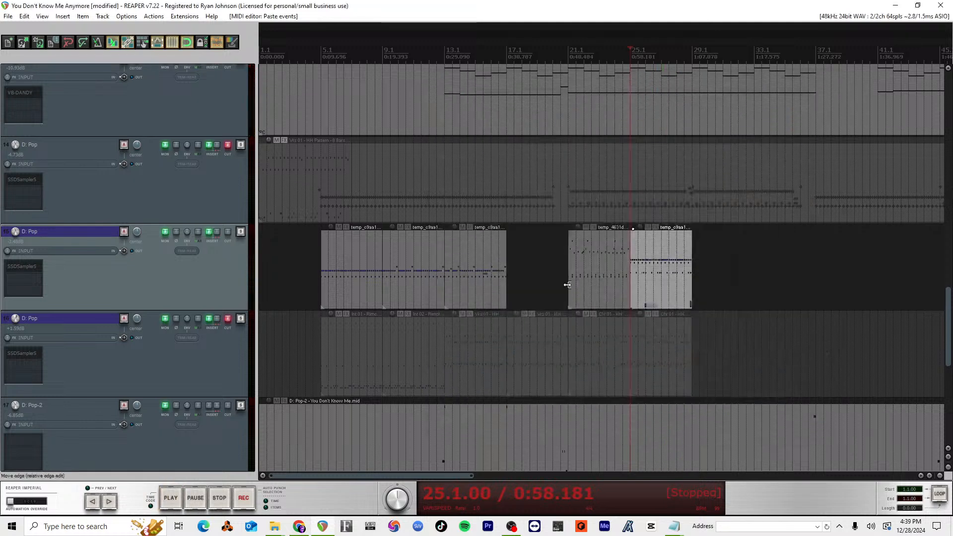
Step: Move the edited track 15 item so it starts at bar 37 and play the transition into it from 36.3
drag(652, 270, 829, 259)
key(space)
click(791, 53)
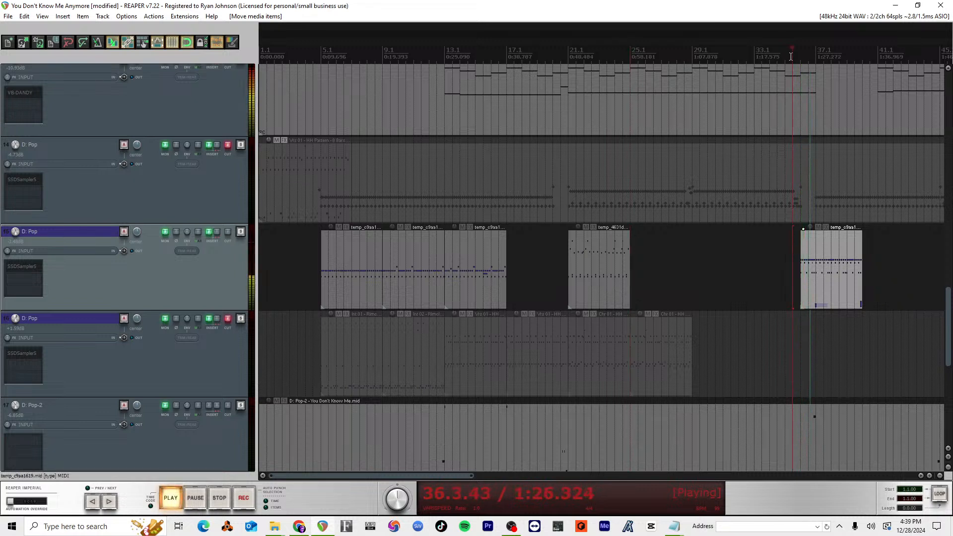
key(space)
drag(823, 276, 837, 268)
key(space)
click(804, 52)
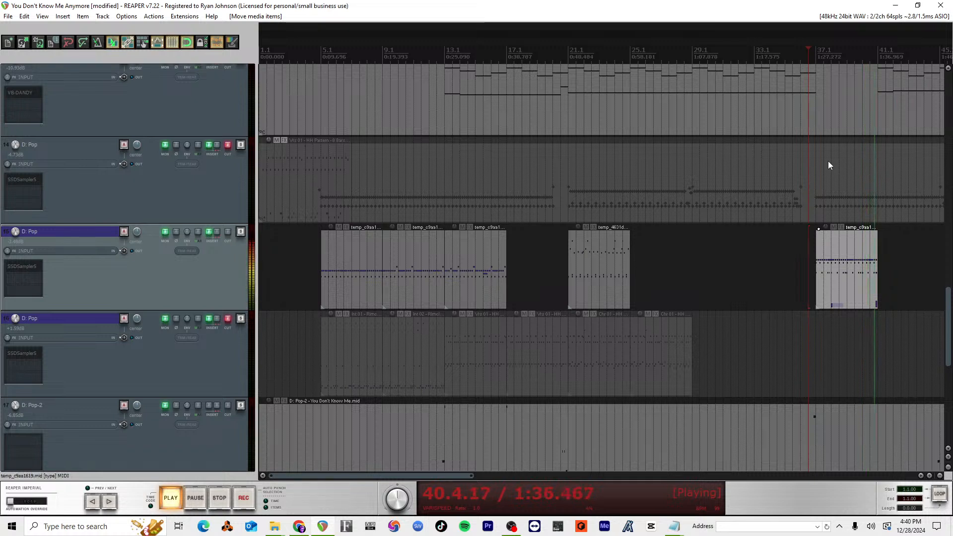
key(space)
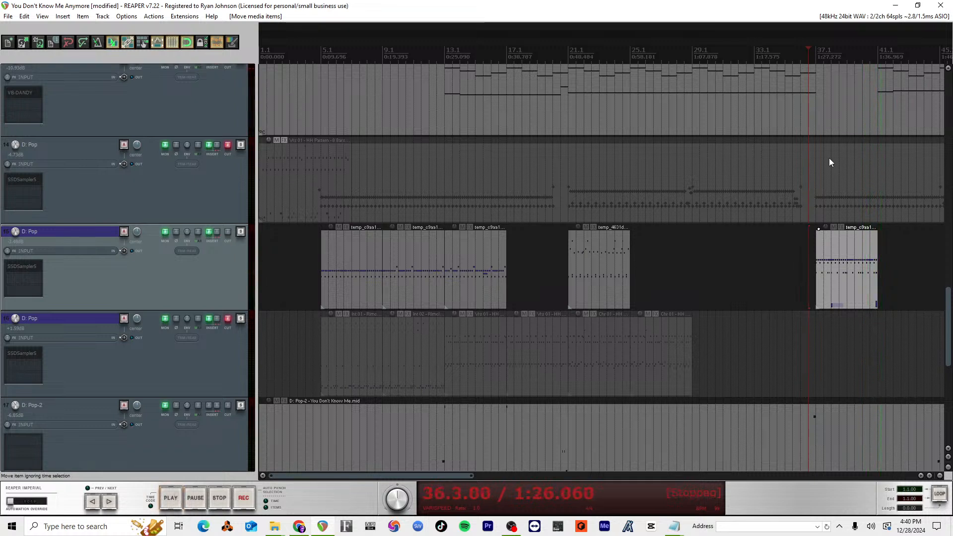
Step: Unmute track 14, play its original drum part from 41.3, and mute the track again
scroll(829, 158, down, 2)
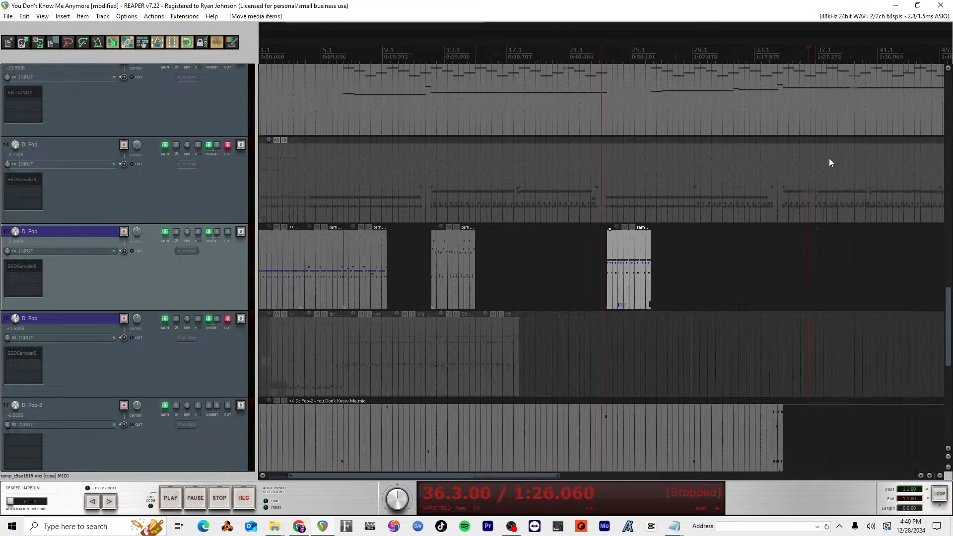
click(656, 193)
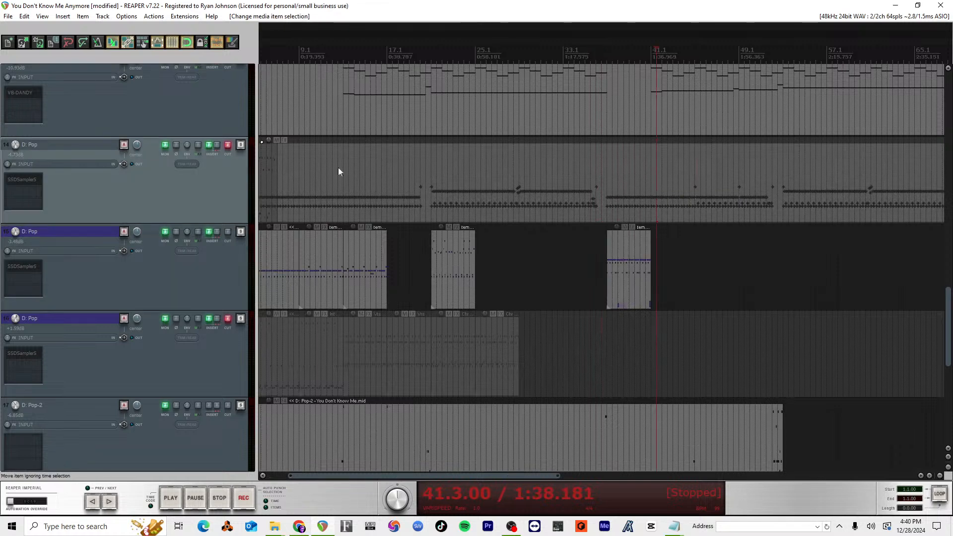
click(227, 145)
key(space)
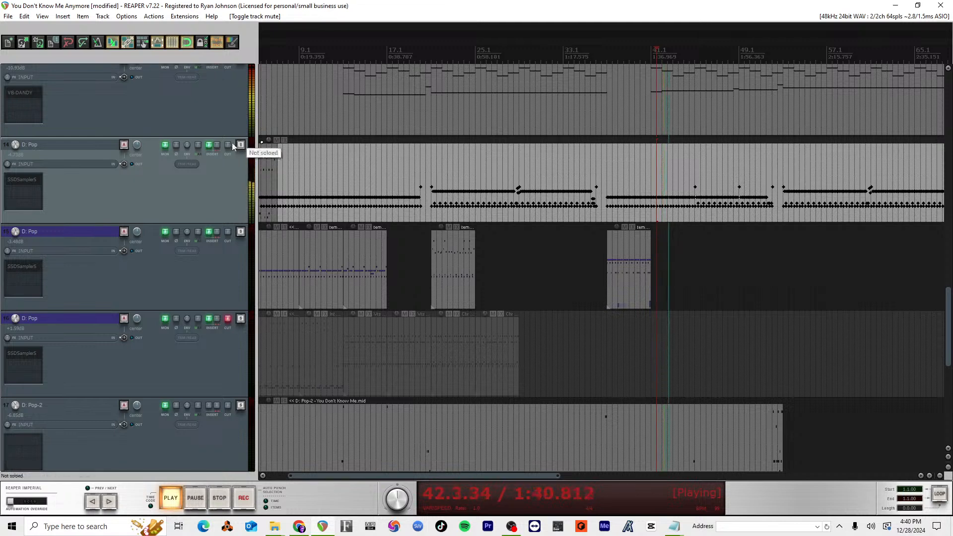
key(space)
click(228, 146)
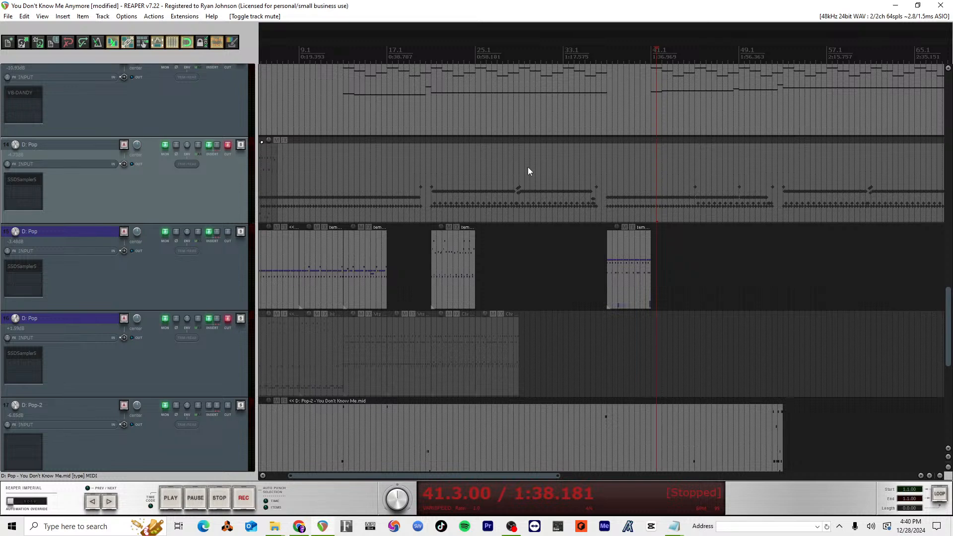
Step: Place the edit cursor at 34.3 and switch track 14's mute off and back on
click(579, 152)
click(227, 145)
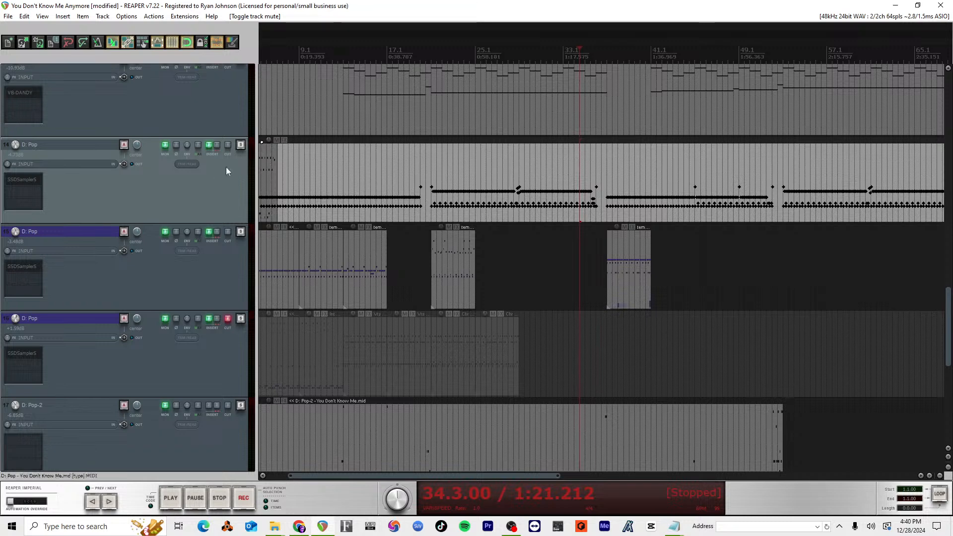
click(228, 145)
scroll(447, 262, left, 3)
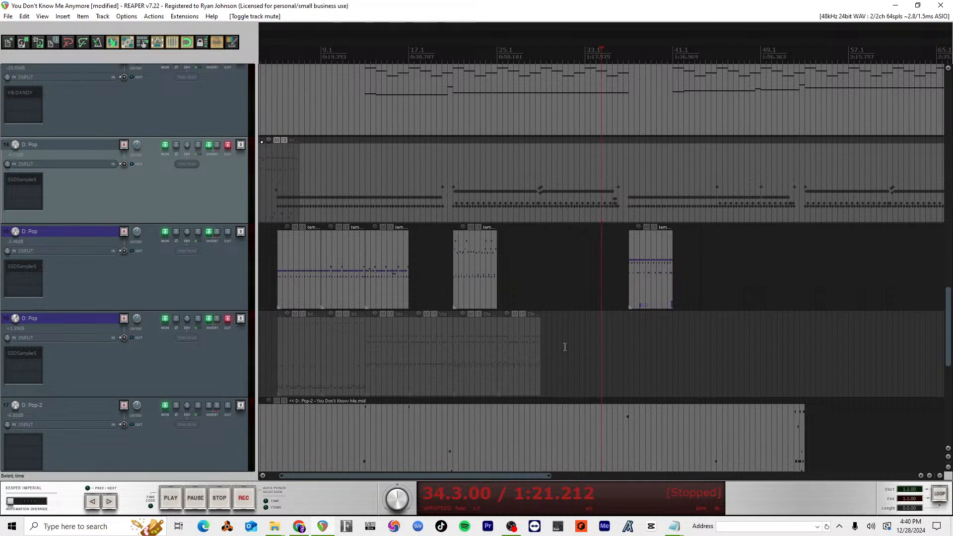
Step: Unmute track 16, select all its groove items from bar 5 to bar 29, and mute the track again
click(229, 318)
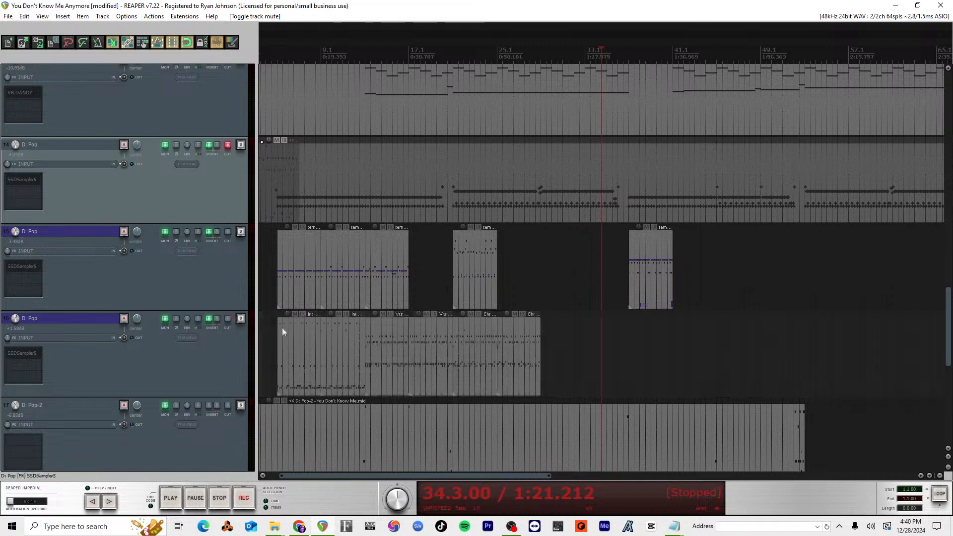
click(229, 318)
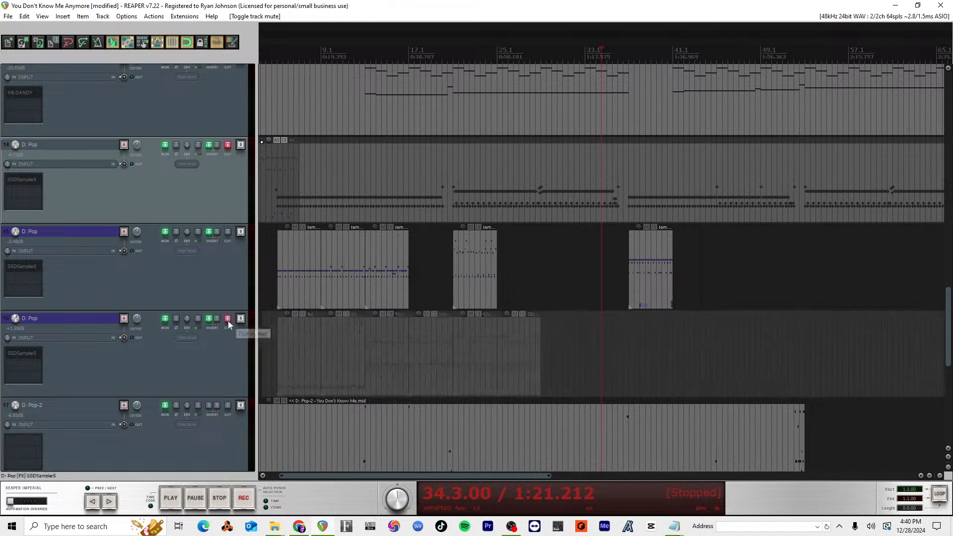
click(228, 319)
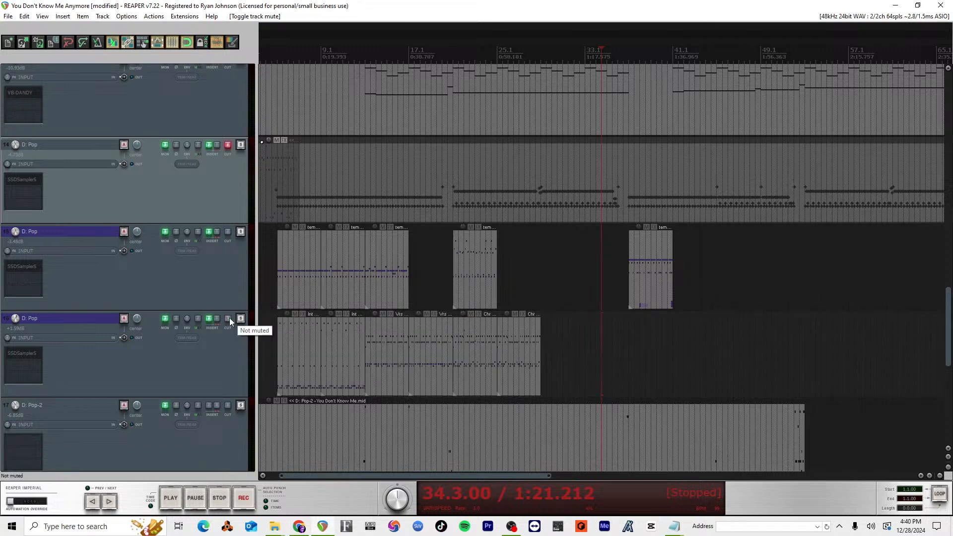
drag(568, 318, 272, 363)
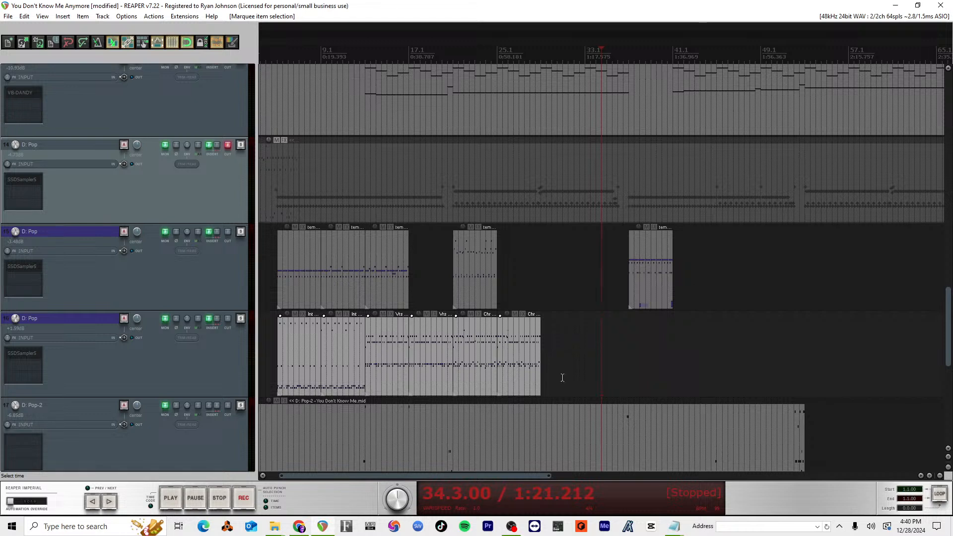
click(227, 320)
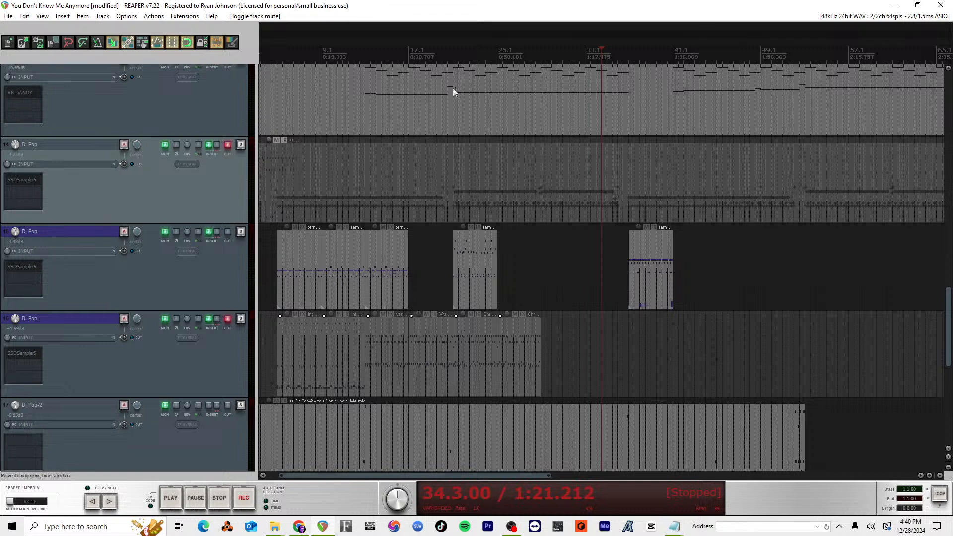
Step: Audition the drum arrangement from bar 13 past bar 17, and place the edit cursor at 17.3 on track 15
click(448, 55)
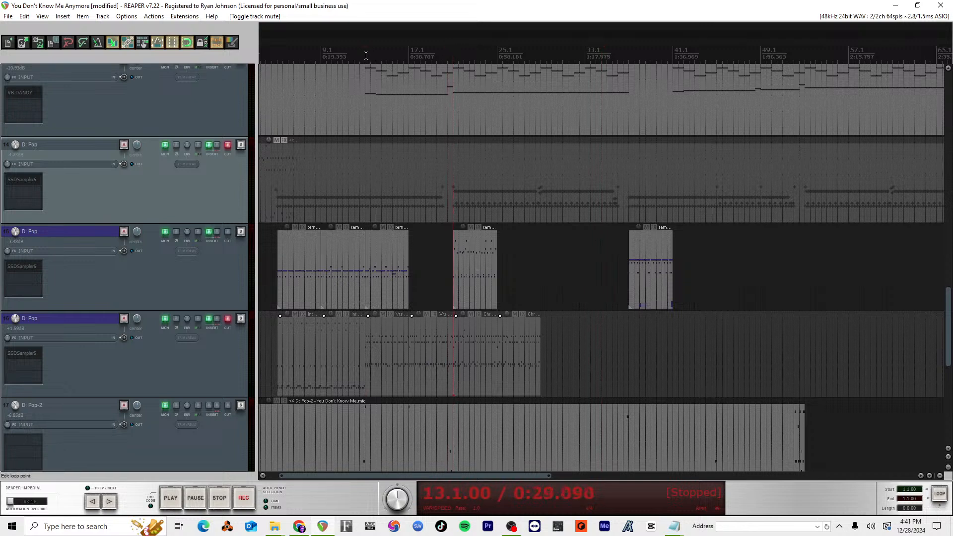
key(space)
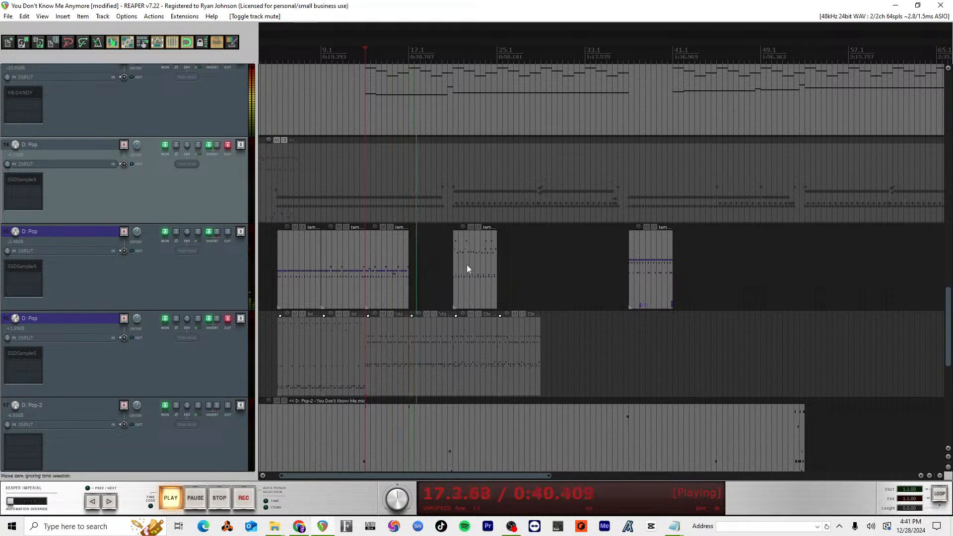
key(space)
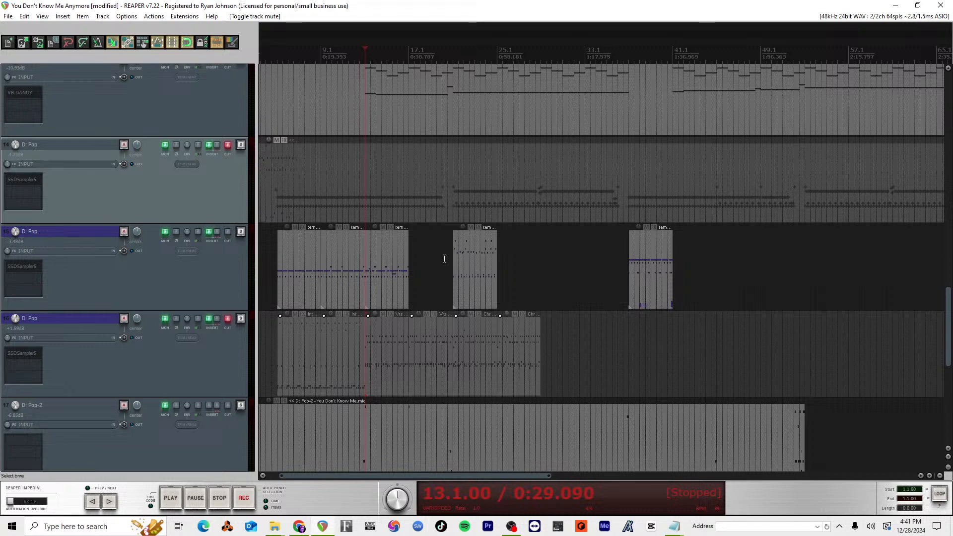
click(414, 260)
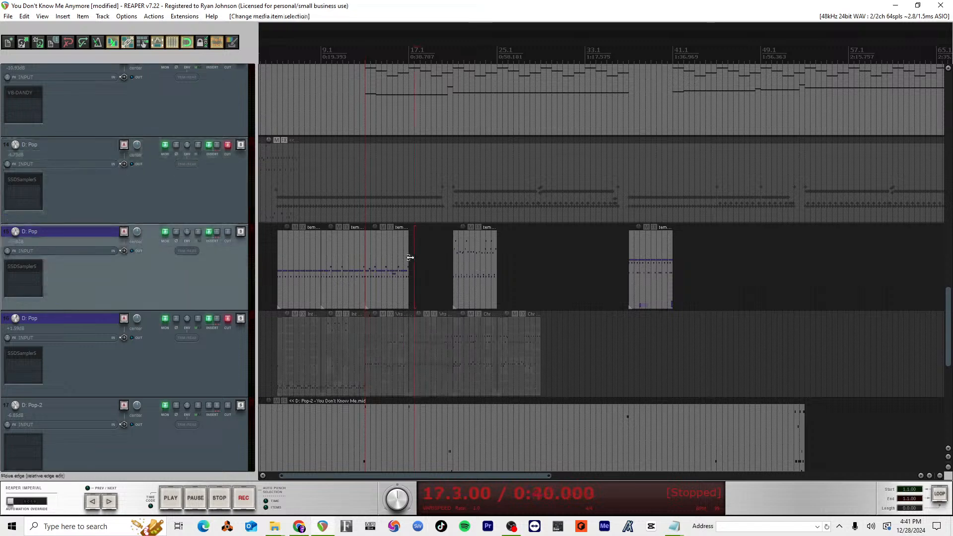
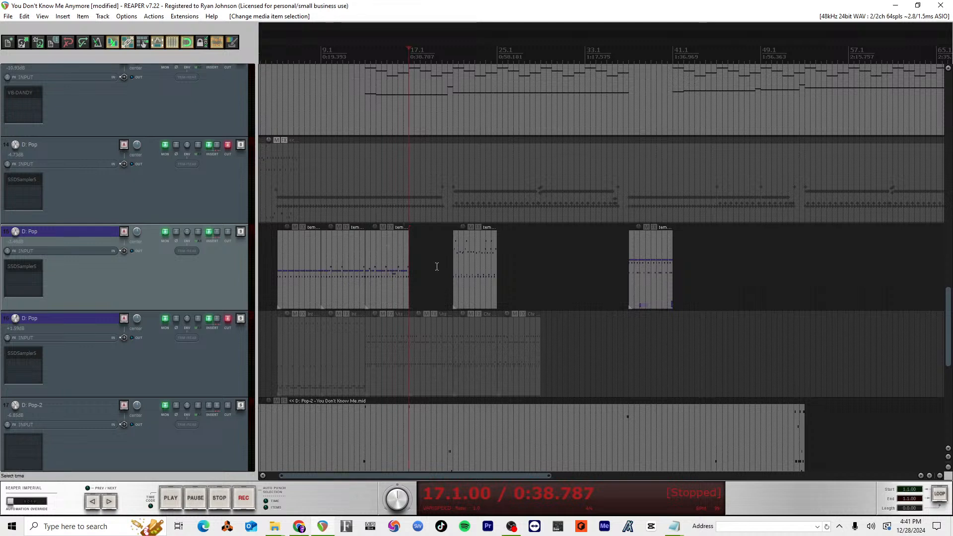
Step: Audition the groove item at bar 21 on track 15 and move it along the track to bar 53
scroll(457, 293, up, 4)
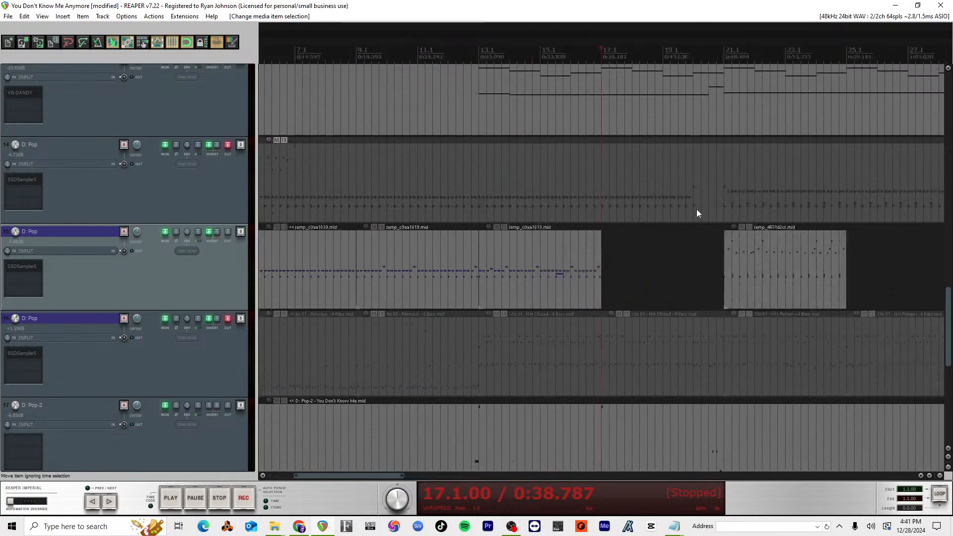
scroll(697, 199, down, 2)
click(689, 69)
key(space)
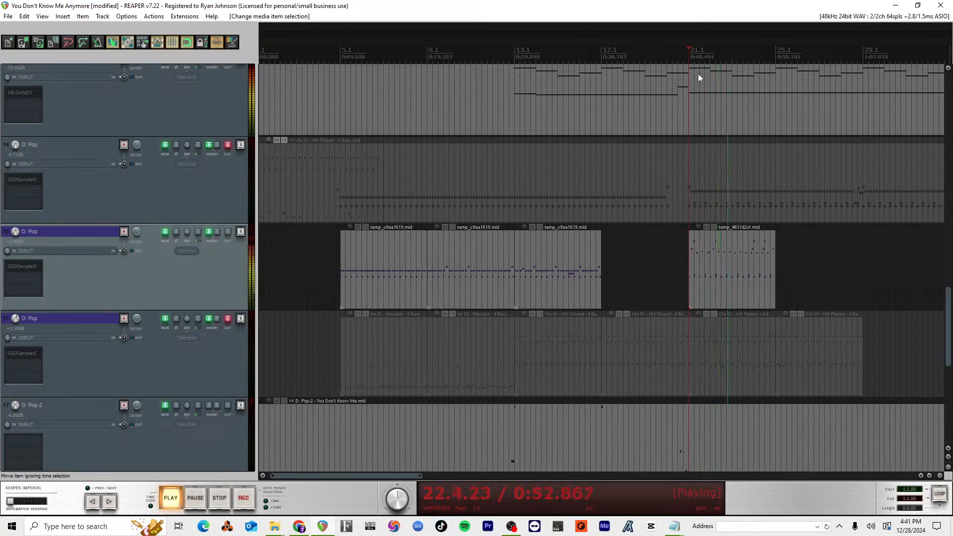
scroll(763, 261, down, 2)
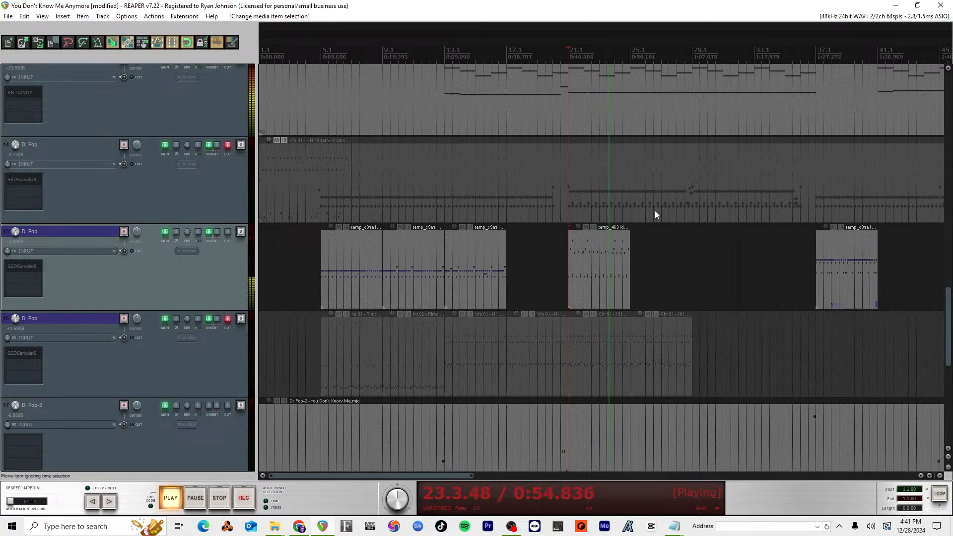
key(space)
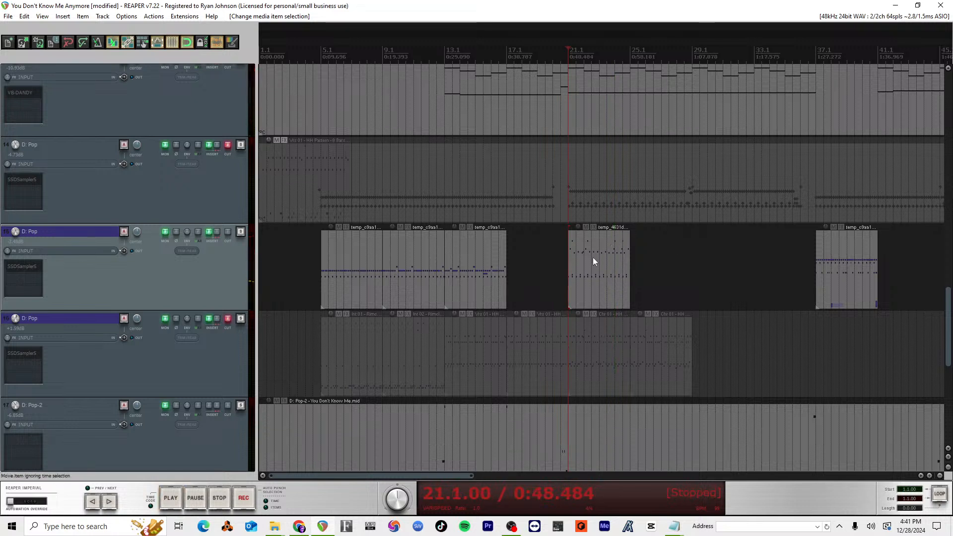
drag(589, 257, 816, 246)
scroll(436, 299, left, 5)
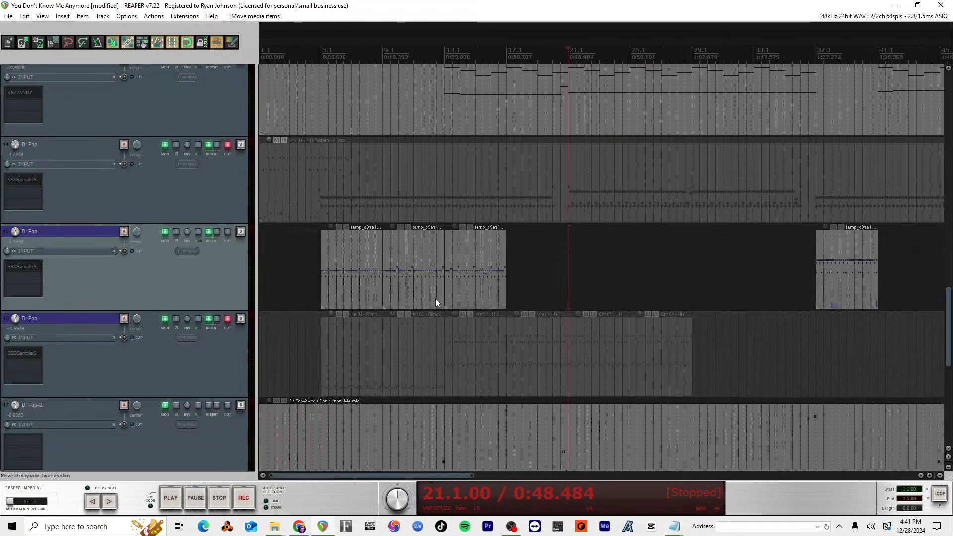
Step: Split track 14's drum item at 21.1 and 37.1, and move the section between the splits to track 15
click(570, 155)
key(s)
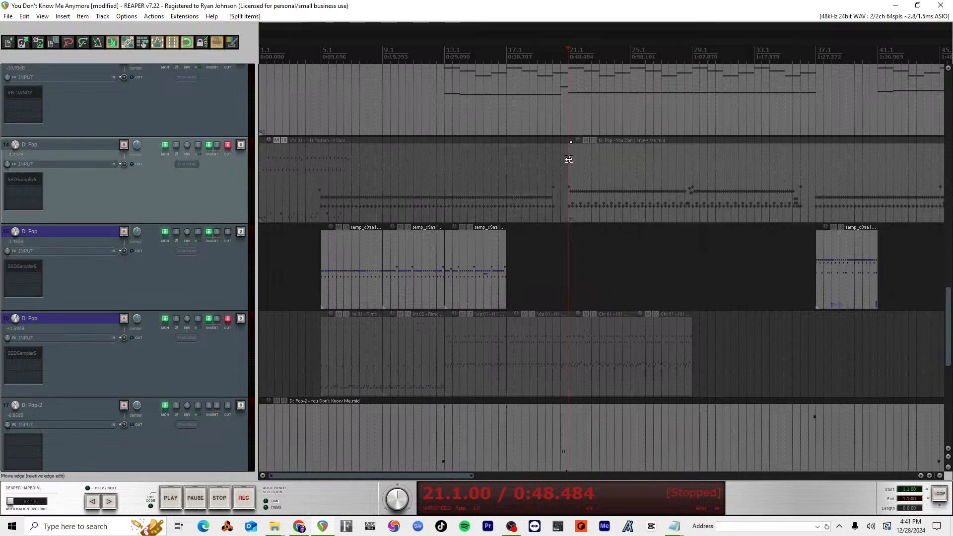
click(817, 160)
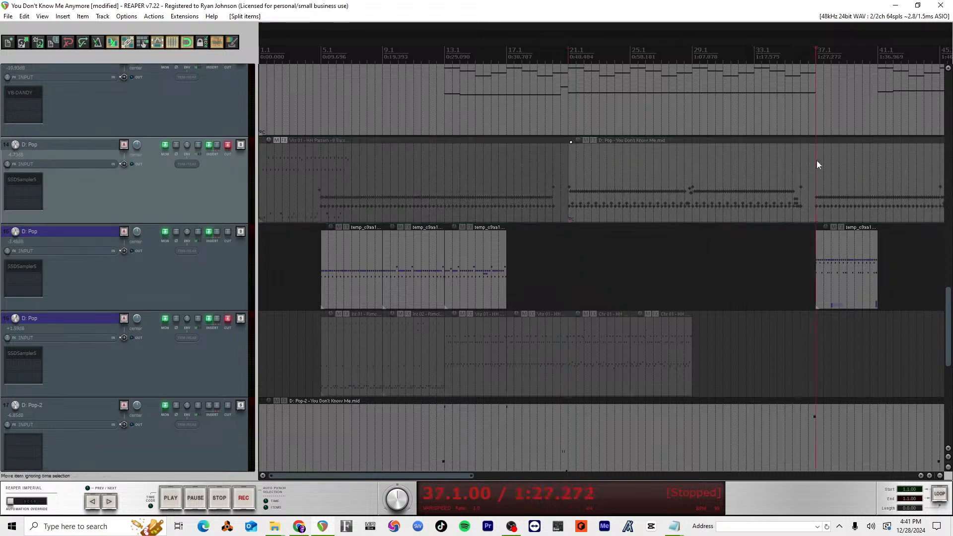
drag(653, 186, 650, 239)
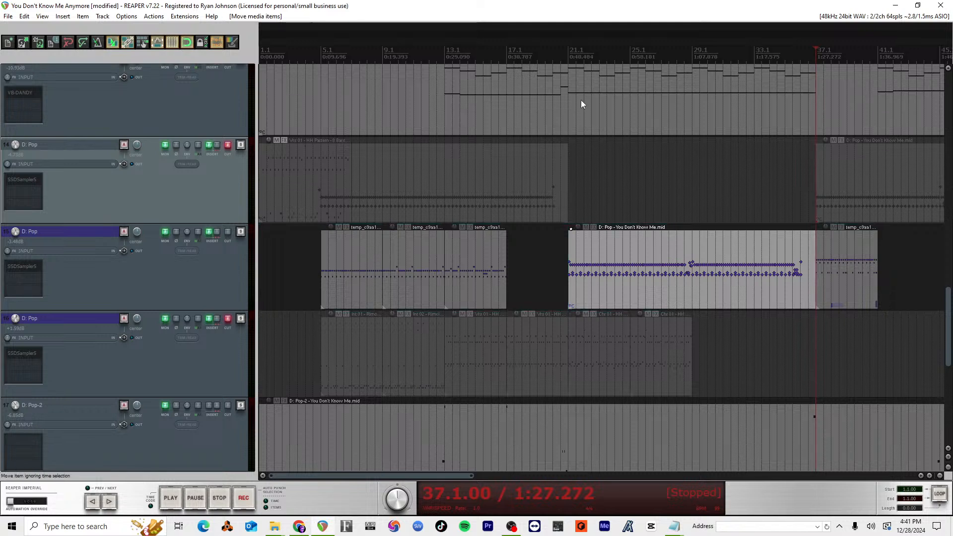
Step: Play track 15's drum part from 21.1 and examine its notes in the MIDI editor
key(space)
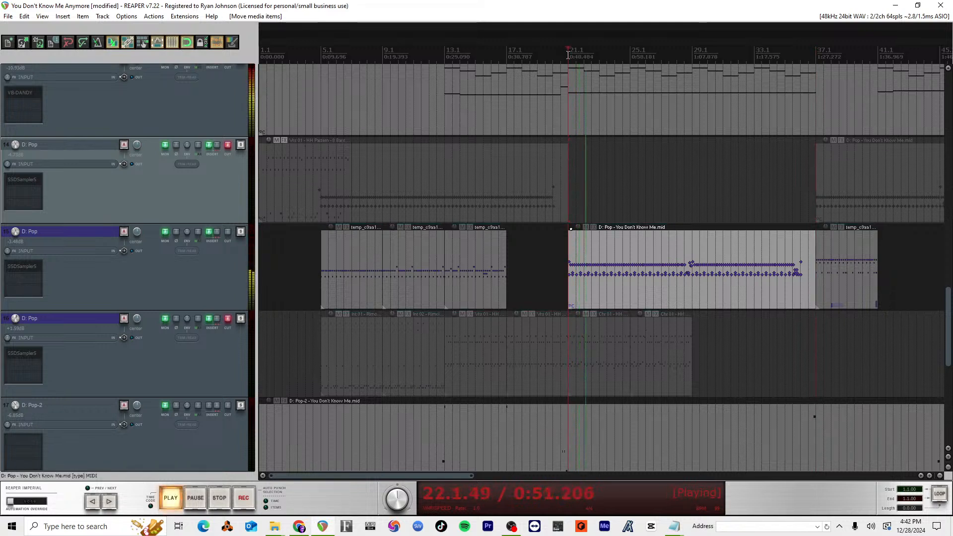
scroll(731, 292, down, 3)
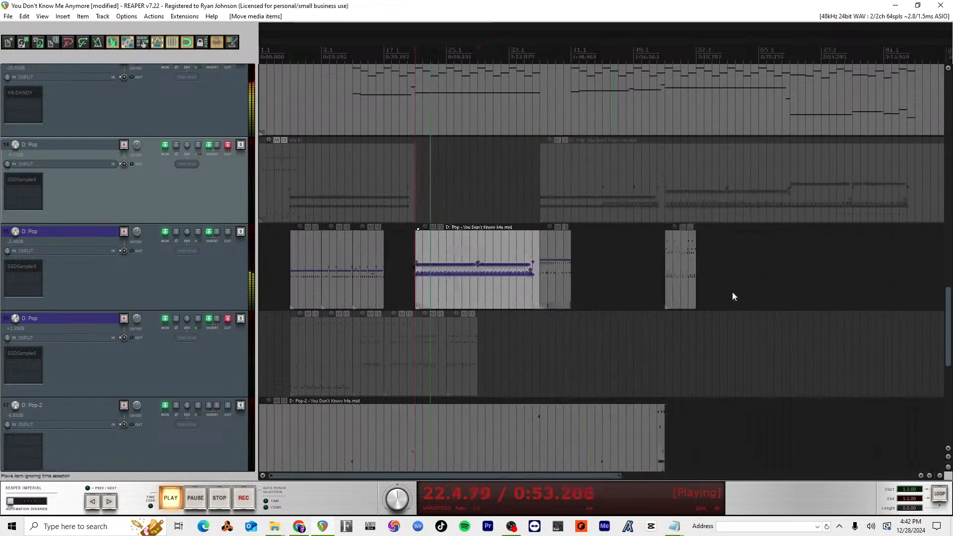
scroll(671, 261, up, 3)
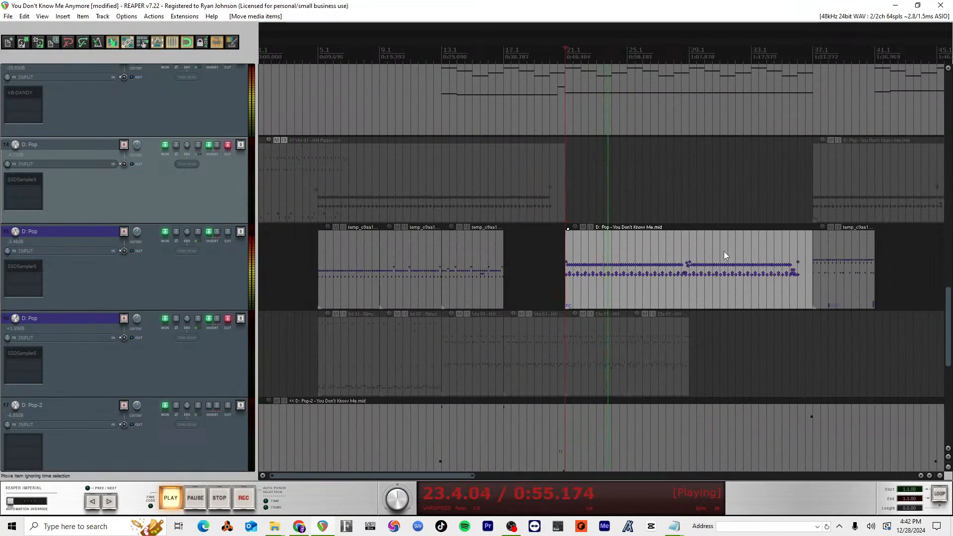
scroll(704, 250, down, 2)
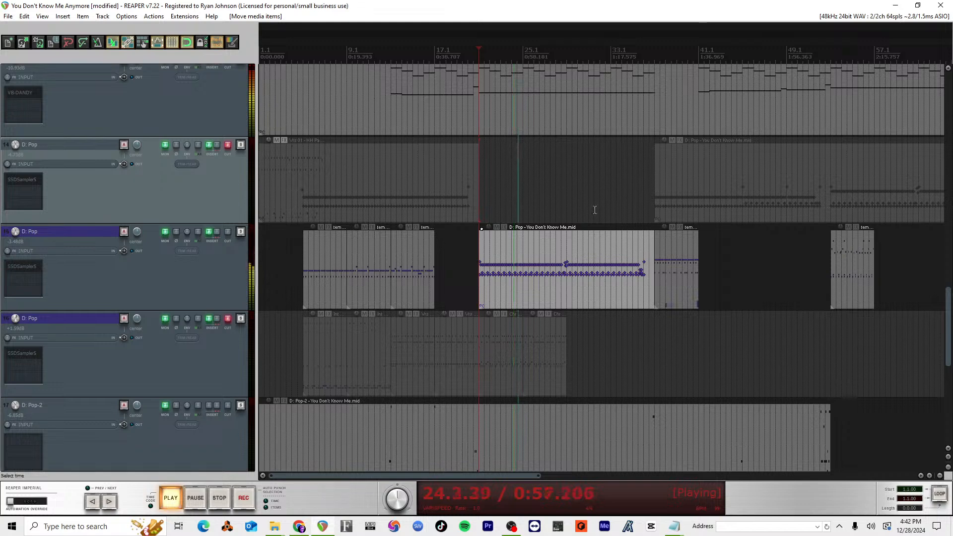
double_click(553, 267)
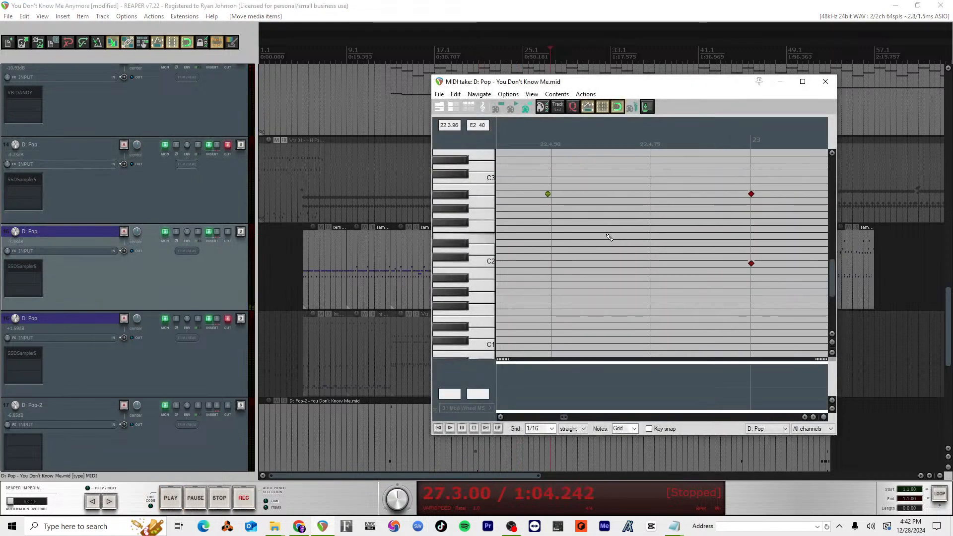
scroll(611, 236, down, 8)
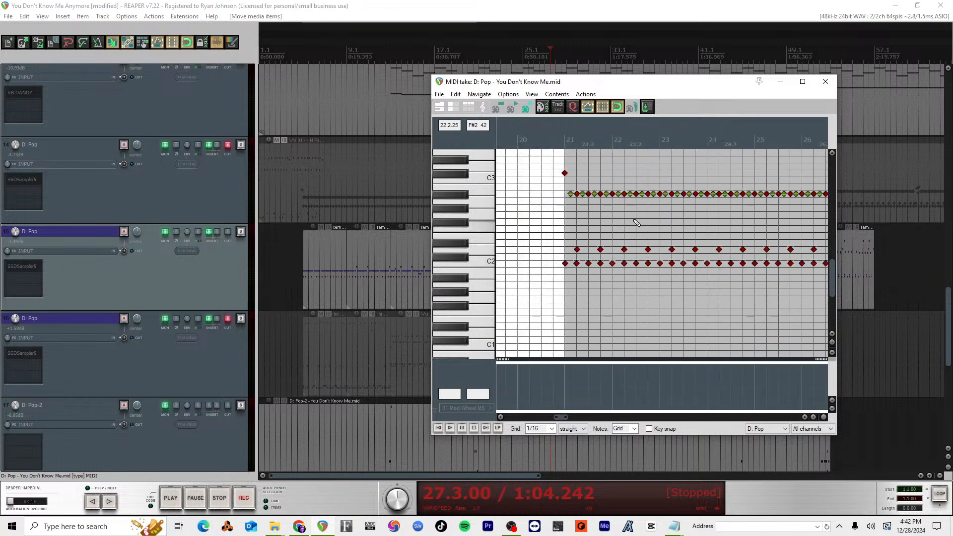
click(827, 81)
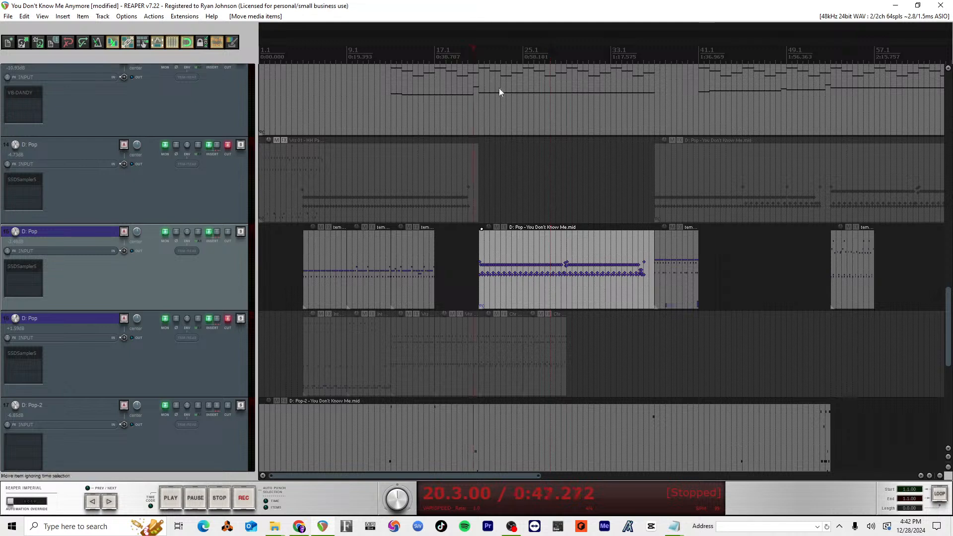
Step: Audition track 15's drum part around bar 28 and from 35.1
click(473, 54)
click(480, 55)
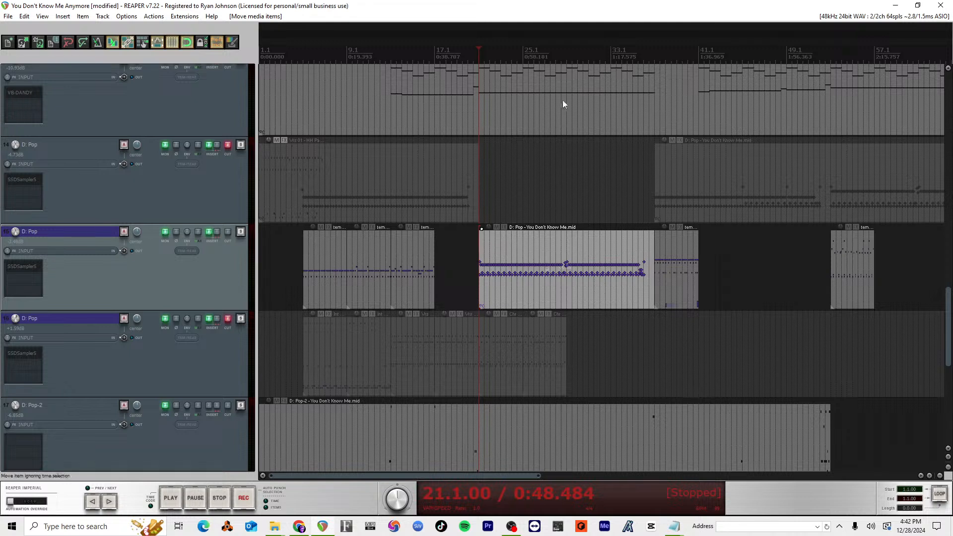
key(space)
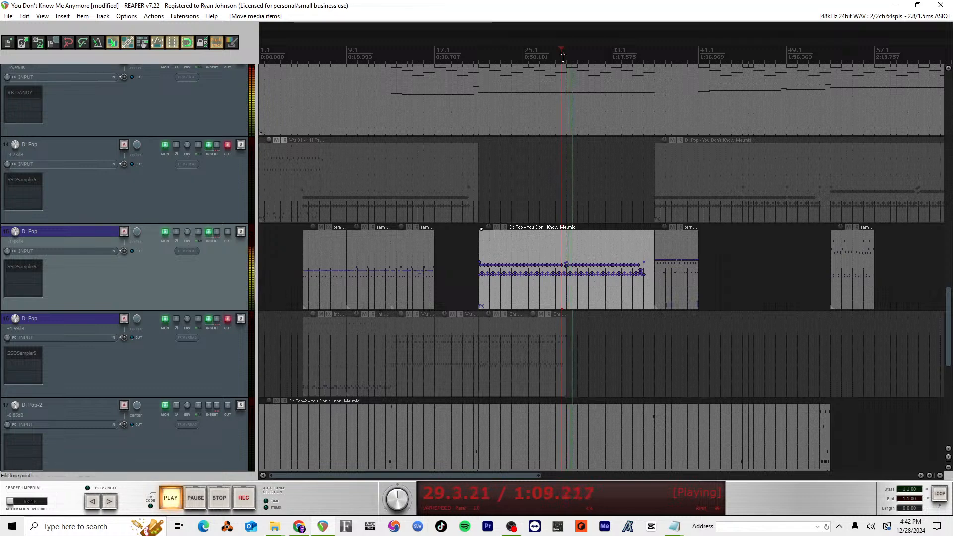
key(space)
click(632, 58)
key(space)
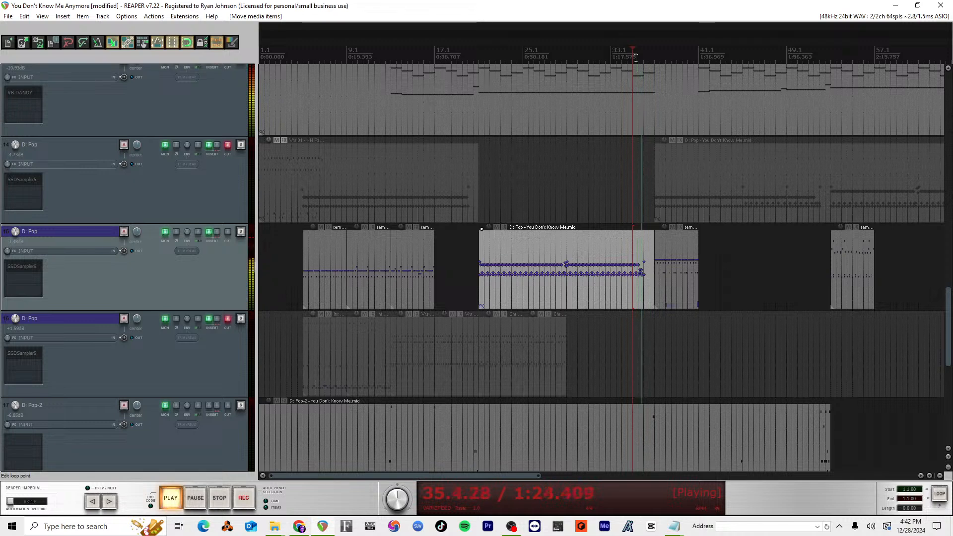
key(space)
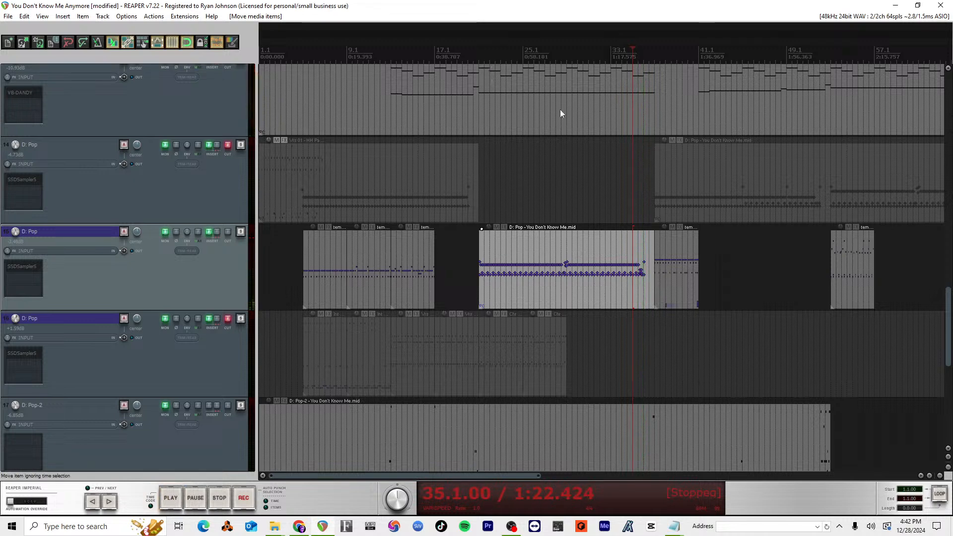
Step: Open SSDSampler5 on track 15, show the 07 Fills grooves, and move the plugin window clear of the arrangement
scroll(576, 261, down, 3)
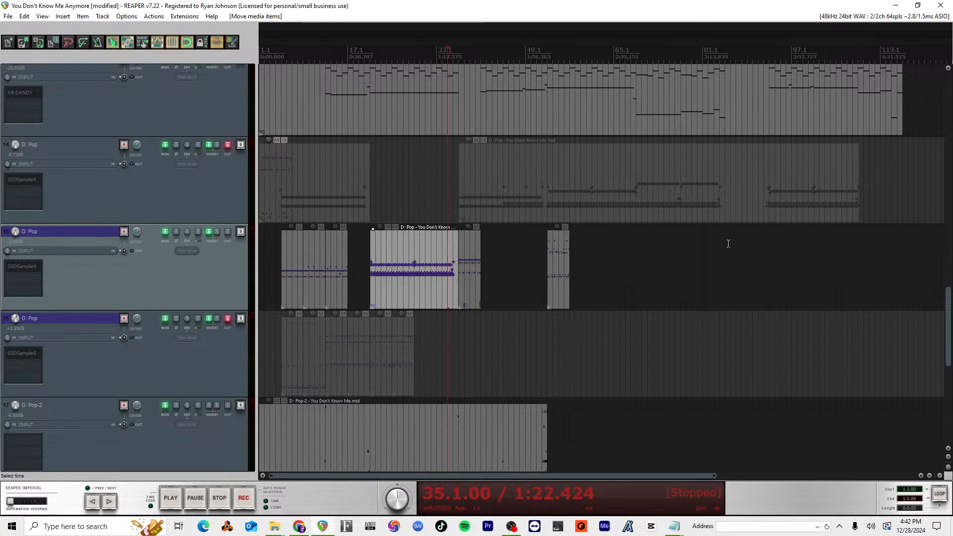
scroll(683, 229, up, 3)
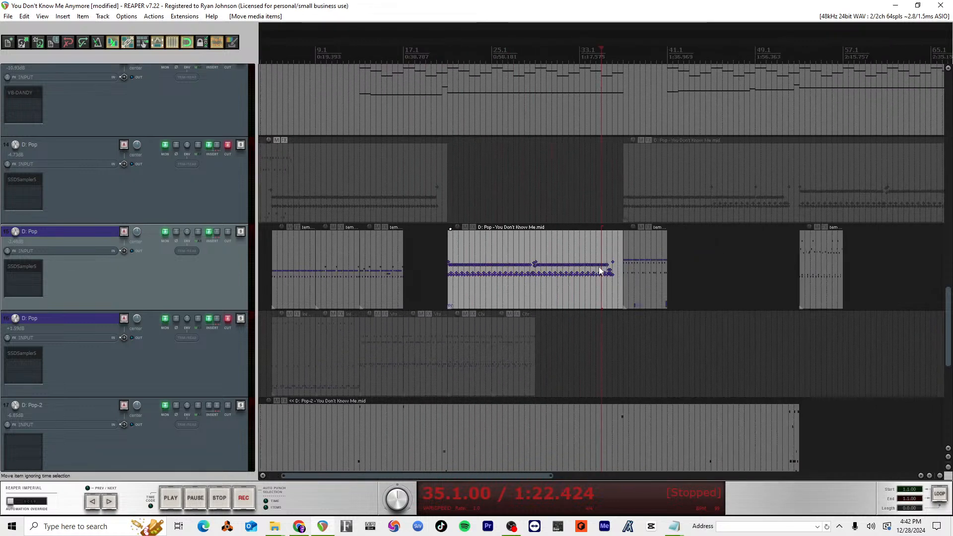
key(alt+Tab)
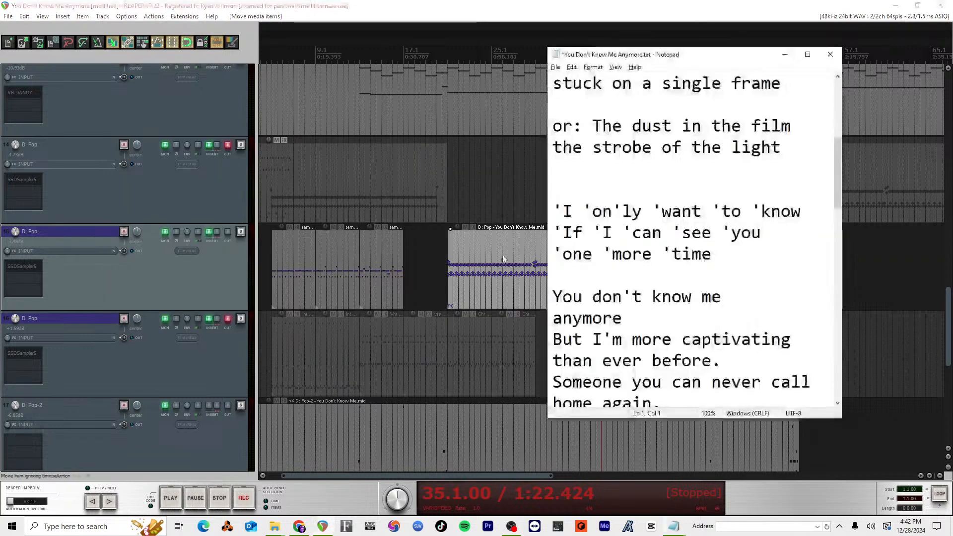
key(alt+Tab)
click(30, 270)
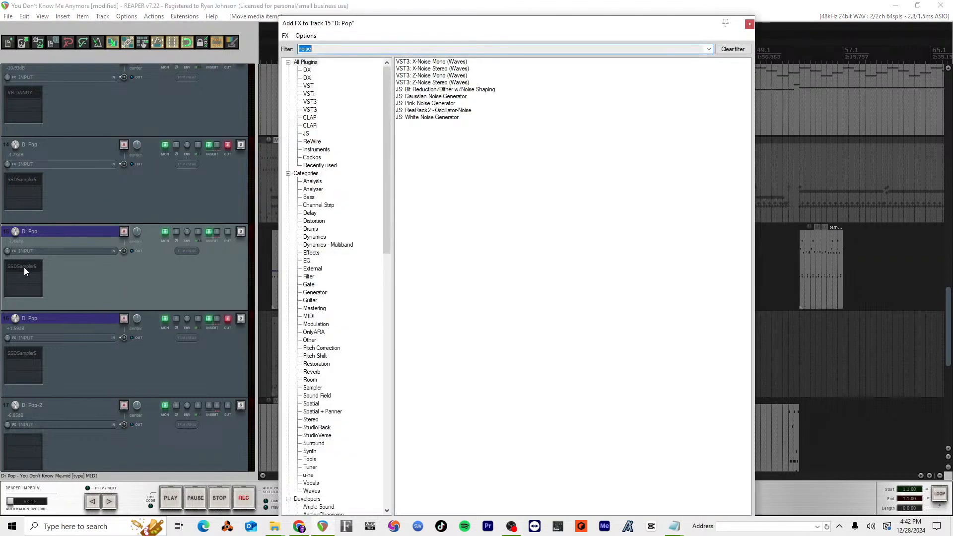
click(23, 267)
click(750, 24)
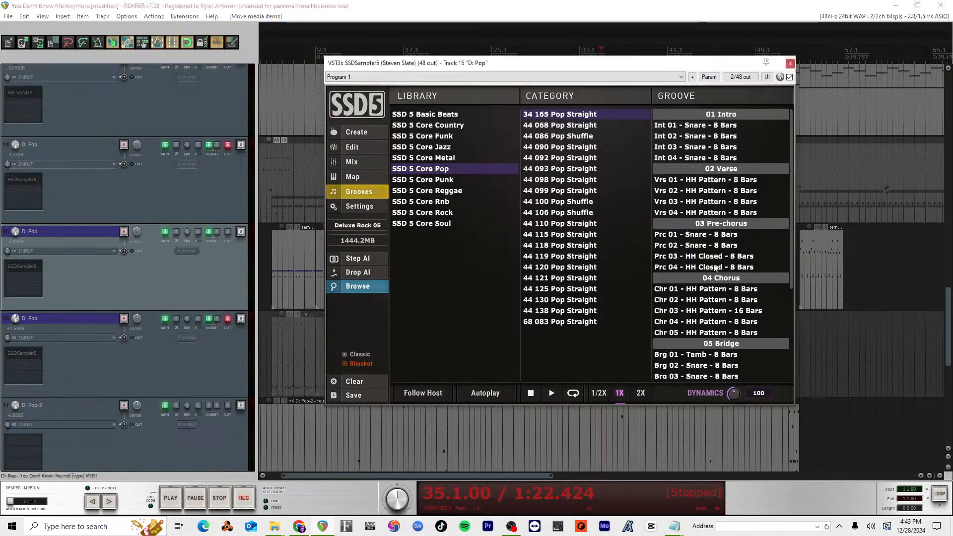
scroll(713, 277, down, 4)
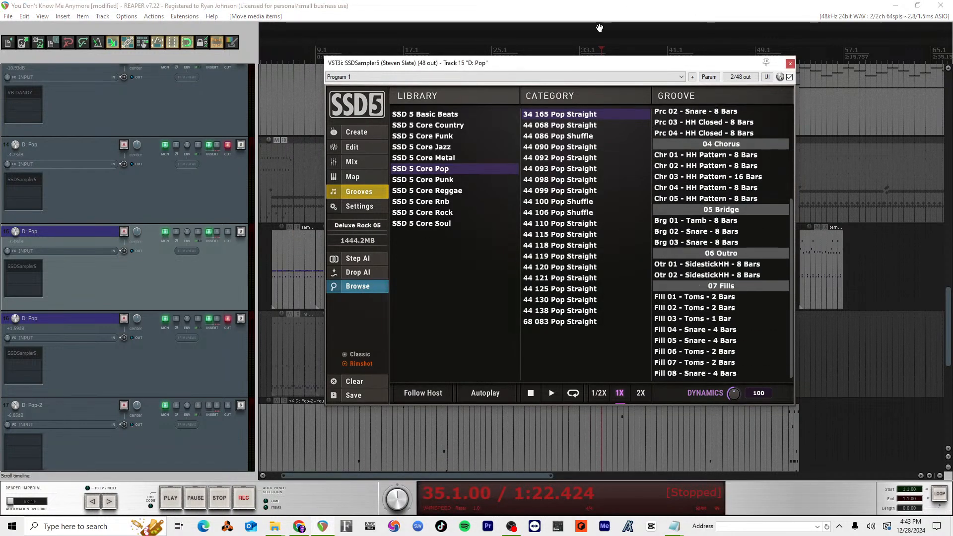
drag(615, 68, 188, 83)
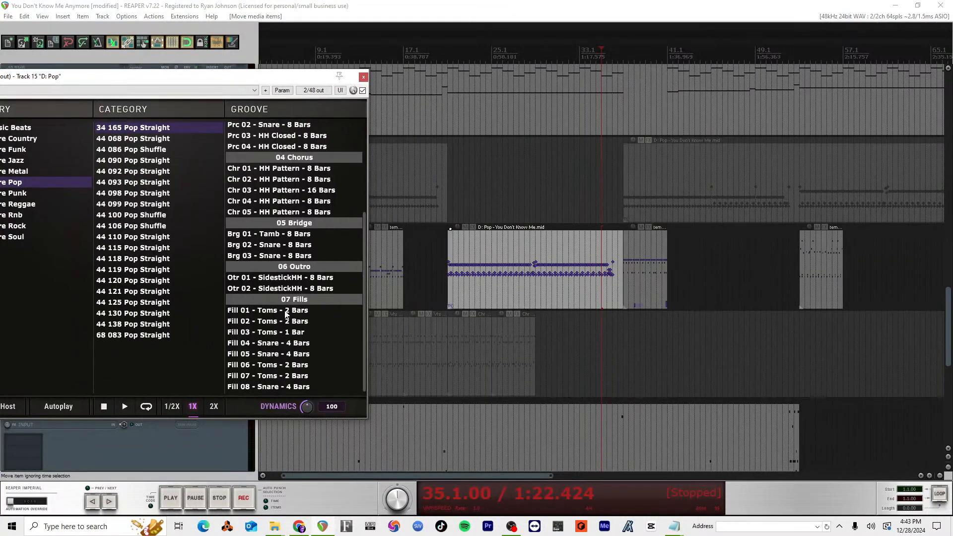
Step: Try Fill 01 - Toms - 2 Bars at 18.3 on track 15, audition it, and delete it
drag(286, 314, 422, 269)
click(420, 57)
key(space)
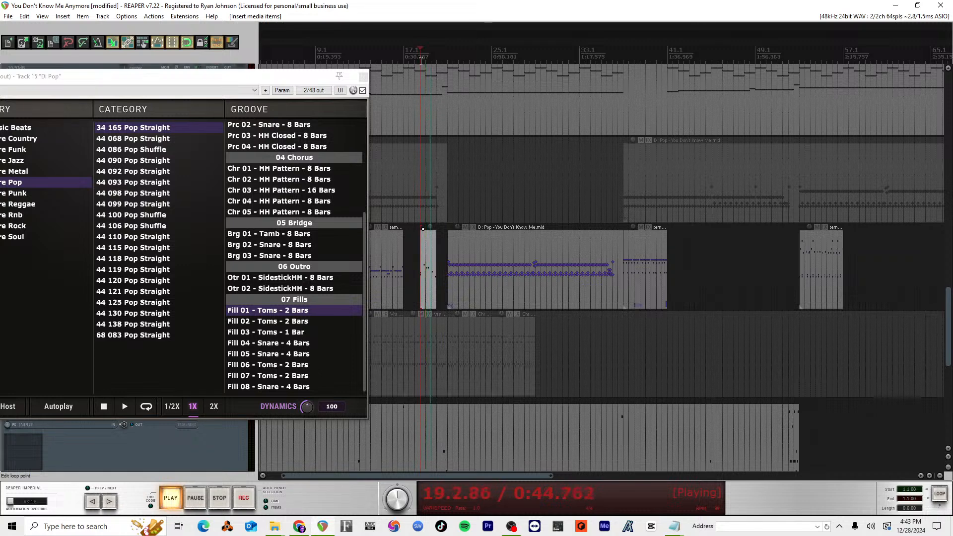
key(space)
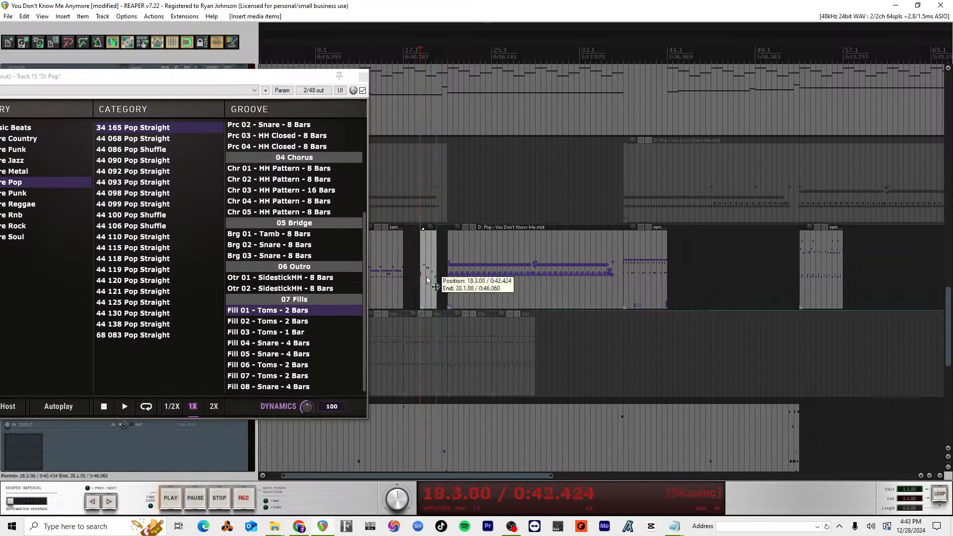
click(427, 279)
key(Delete)
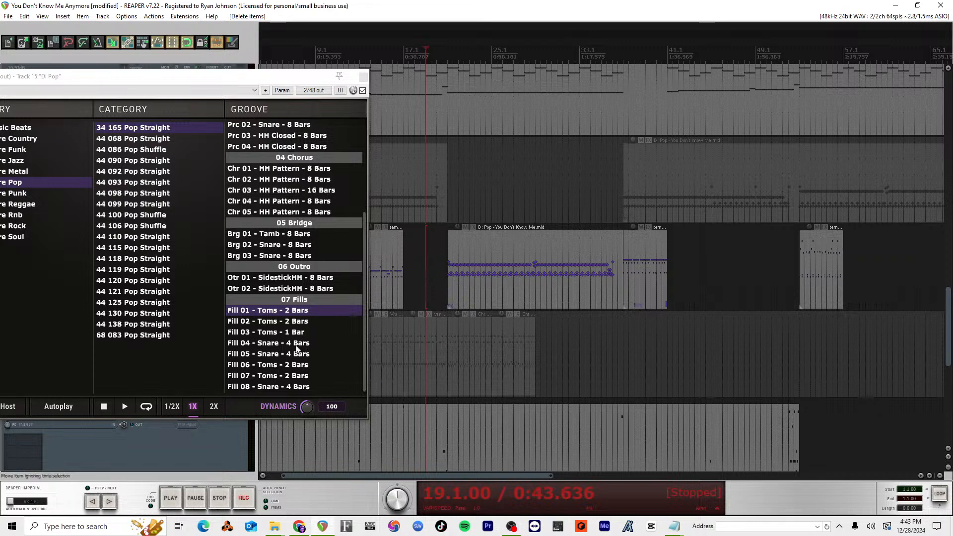
Step: Try Fill 04 - Snare - 4 Bars on track 15 at 17.3 and at 18.1, audition both positions, and delete it
drag(297, 345, 409, 279)
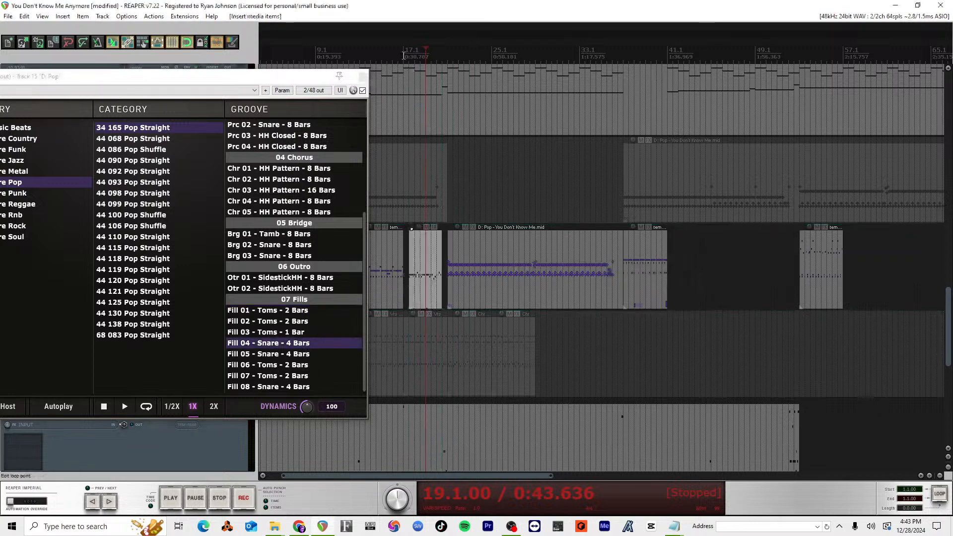
key(space)
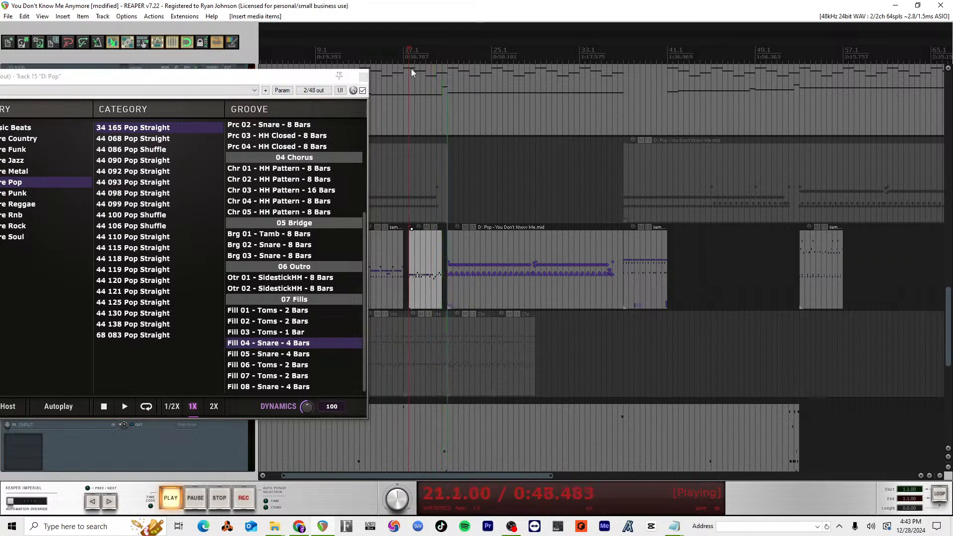
key(space)
drag(438, 267, 445, 267)
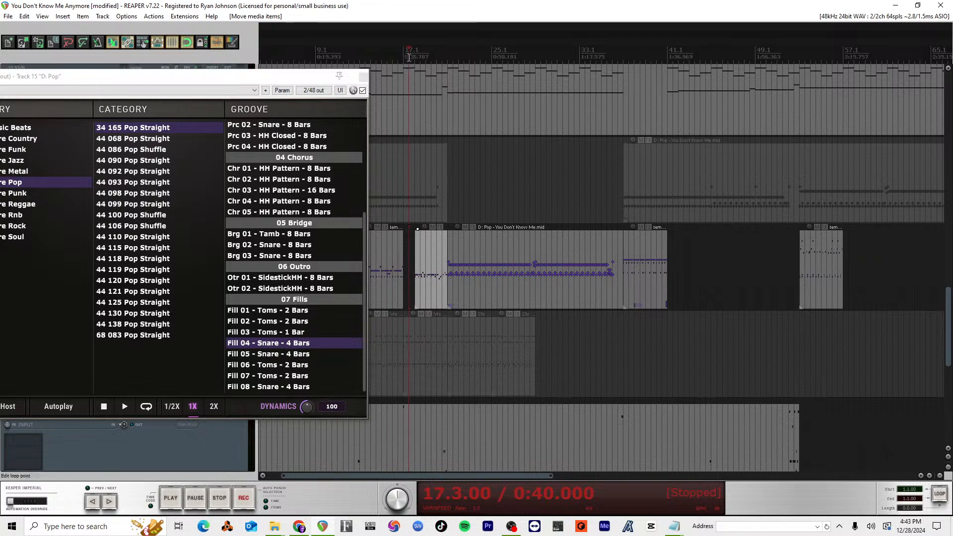
key(space)
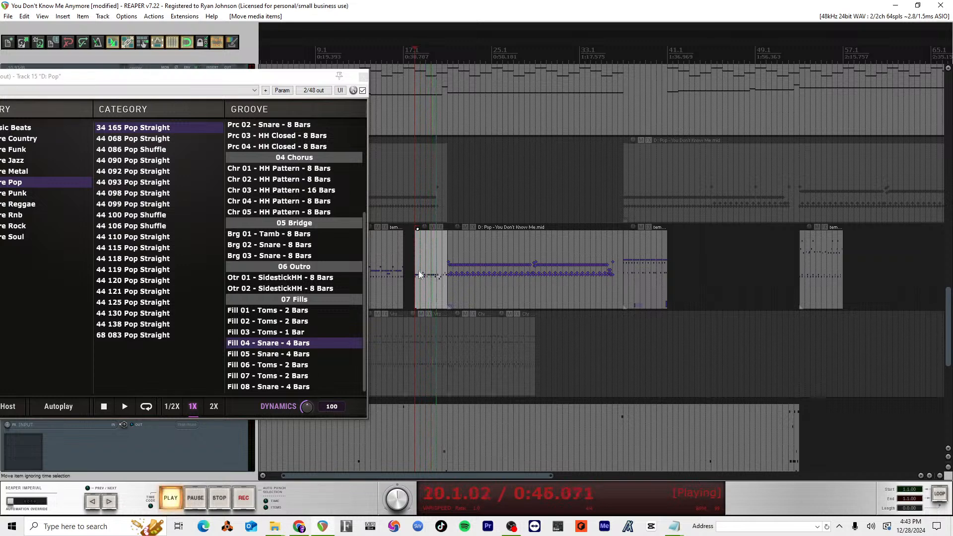
key(space)
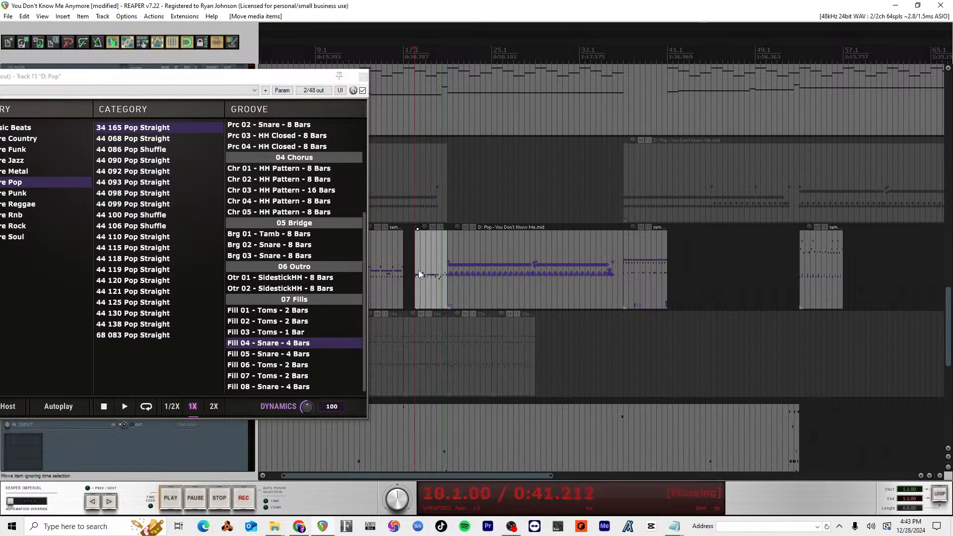
key(Delete)
Step: Insert the Fill 05 - Snare - 4 Bars groove on track 15 at 18.1
drag(327, 354, 414, 275)
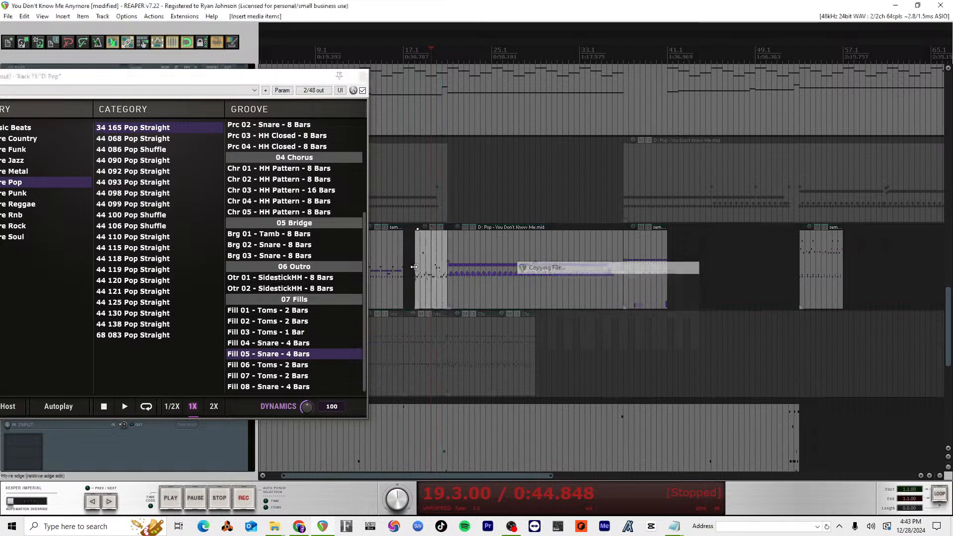
Step: Audition the Fill 05 - Snare - 4 Bars item from 18.1 and delete it from track 15
click(416, 59)
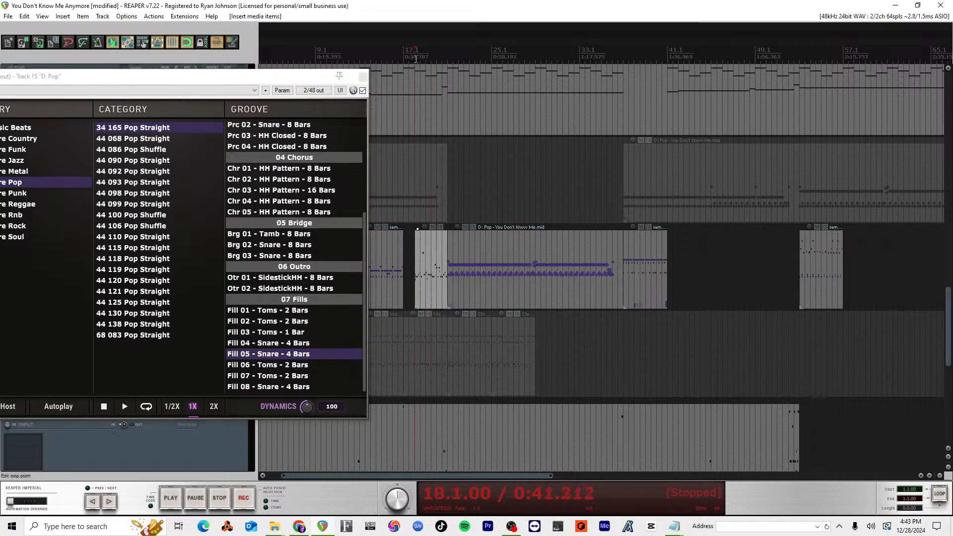
key(space)
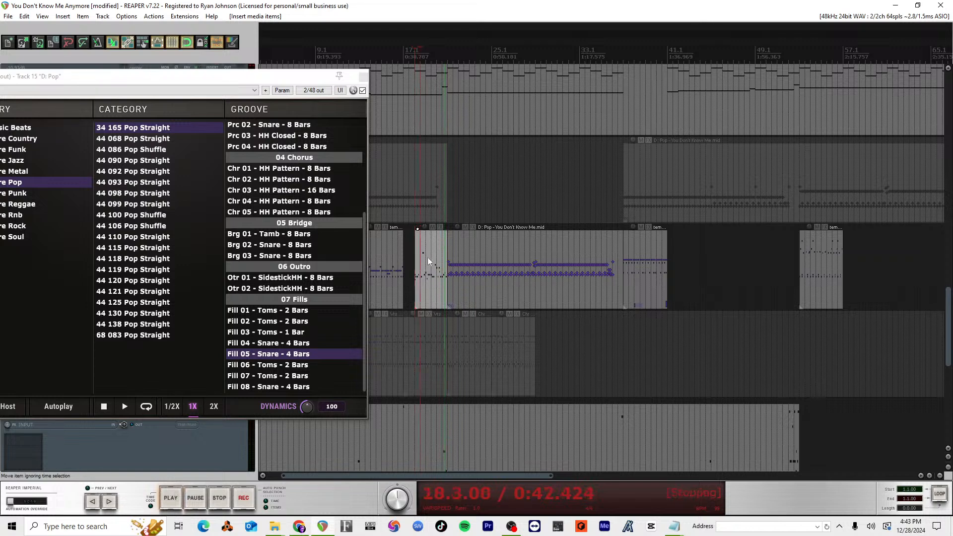
key(Delete)
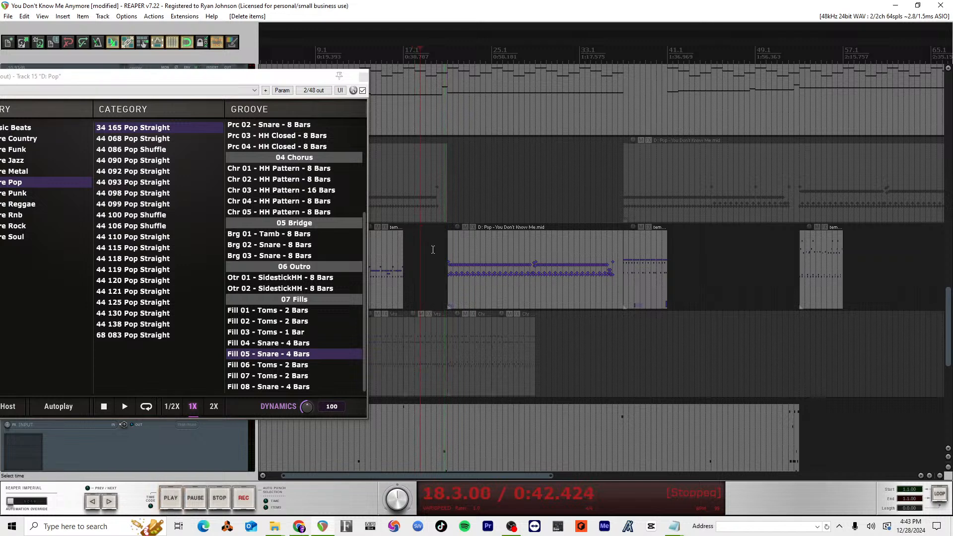
Step: Insert Fill 01 - Toms - 1 Bar from 44 068 Pop Straight on track 15, audition it at 20.1, and move it to 20.3
click(150, 138)
scroll(279, 297, down, 5)
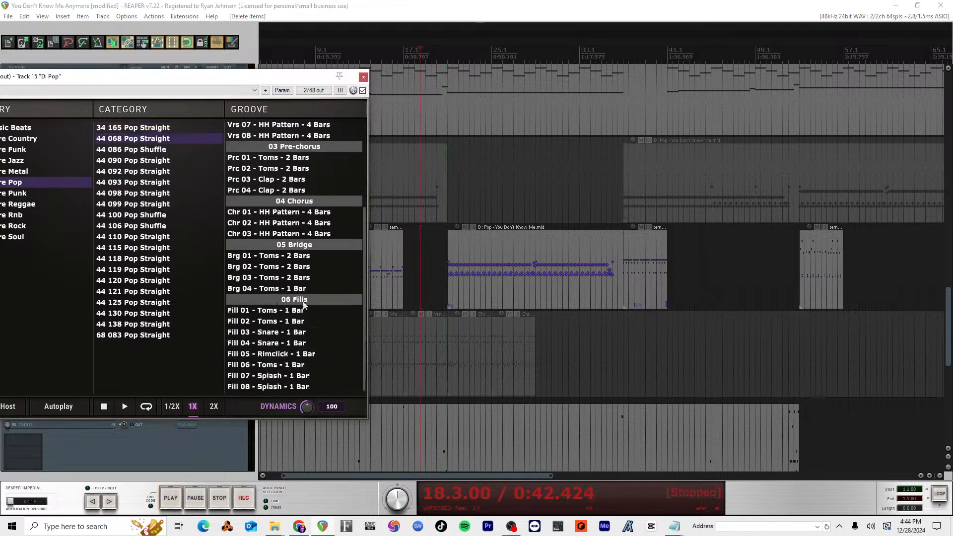
drag(300, 310, 439, 267)
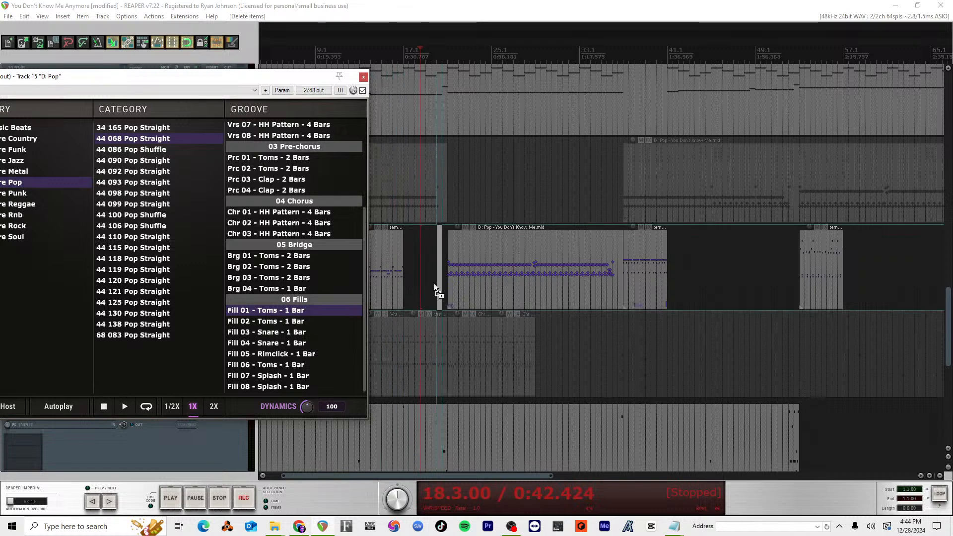
click(429, 73)
key(space)
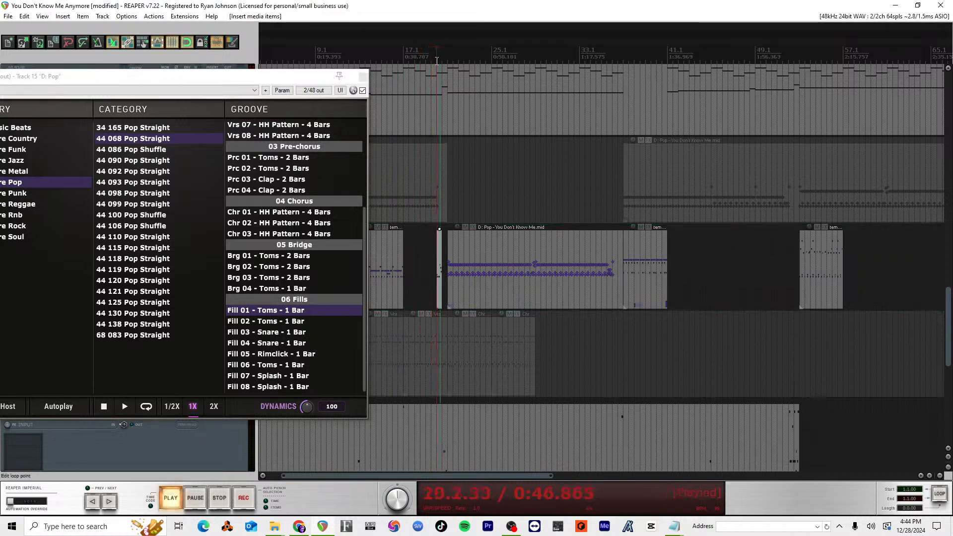
key(space)
mouse_move(441, 297)
mouse_down()
mouse_move(433, 294)
mouse_move(446, 294)
mouse_up()
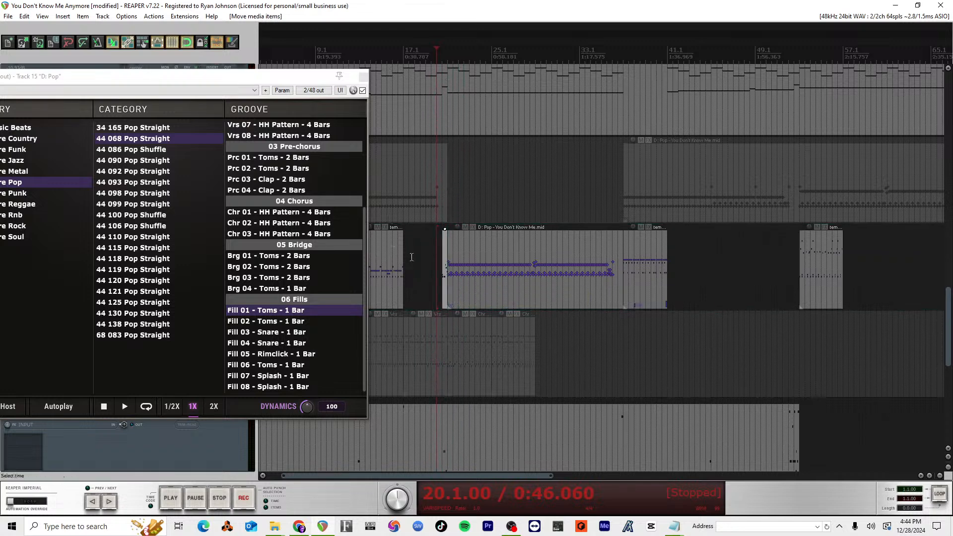
key(space)
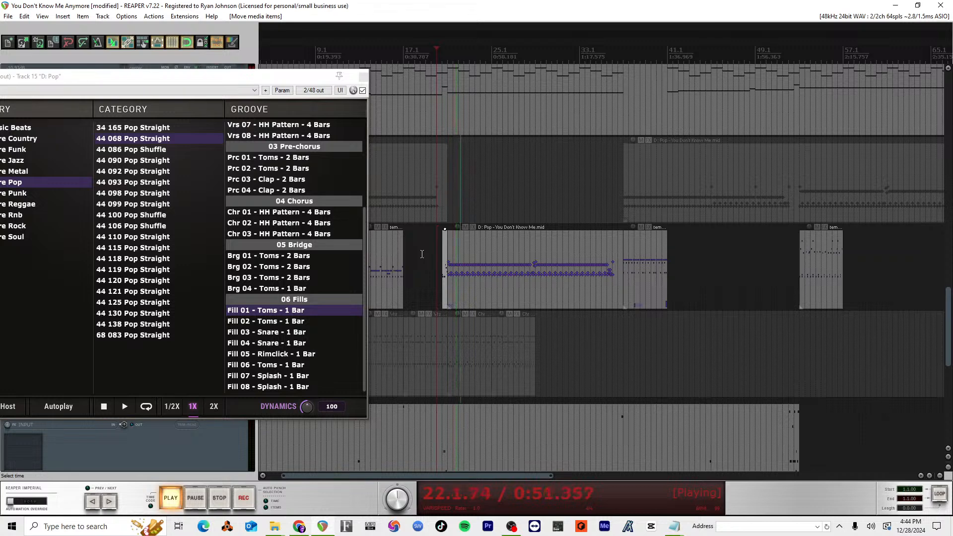
Step: Examine the individual notes of the Fill 01 - Toms - 1 Bar item in the MIDI editor
double_click(445, 272)
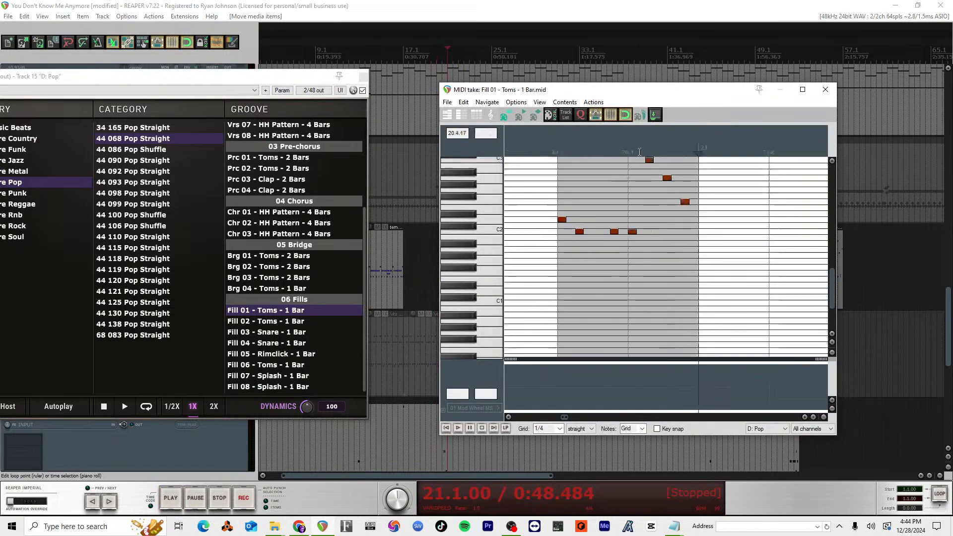
click(667, 179)
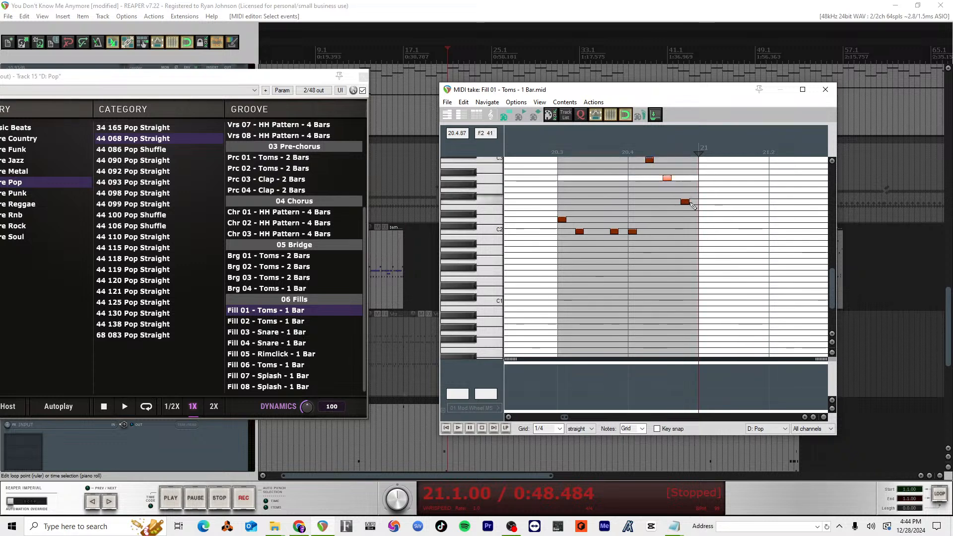
scroll(680, 201, up, 3)
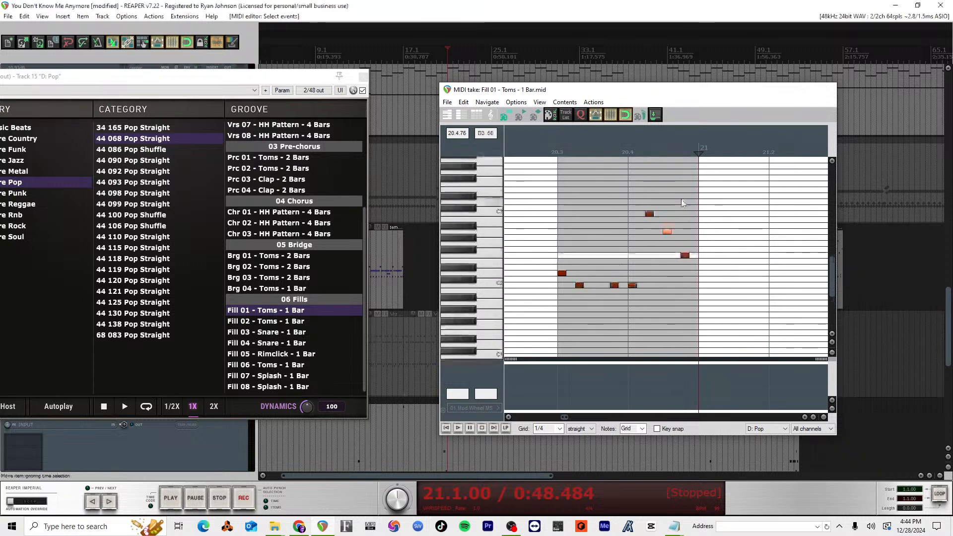
key(Escape)
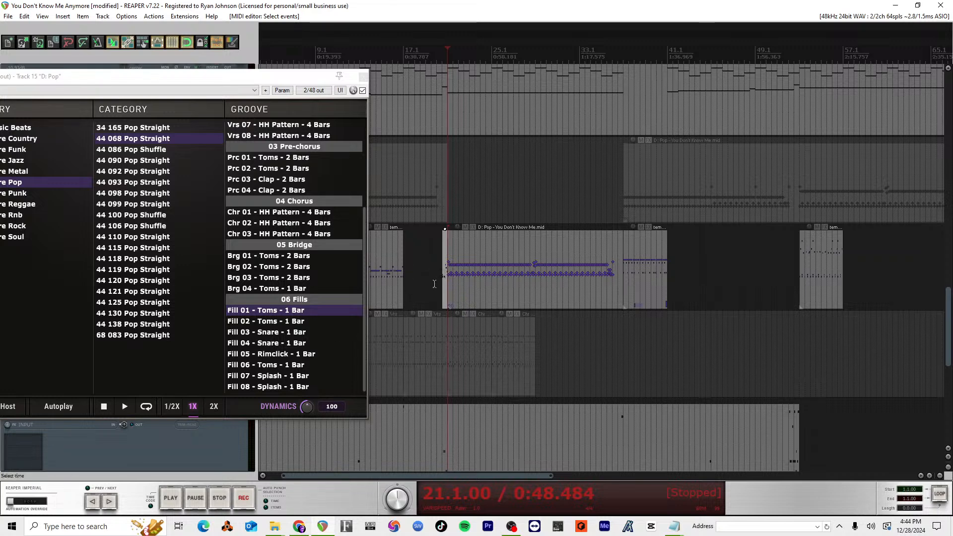
Step: Audition the separate track 15 groove near bar 53, starting playback at 53.3
scroll(452, 301, up, 4)
scroll(453, 299, down, 4)
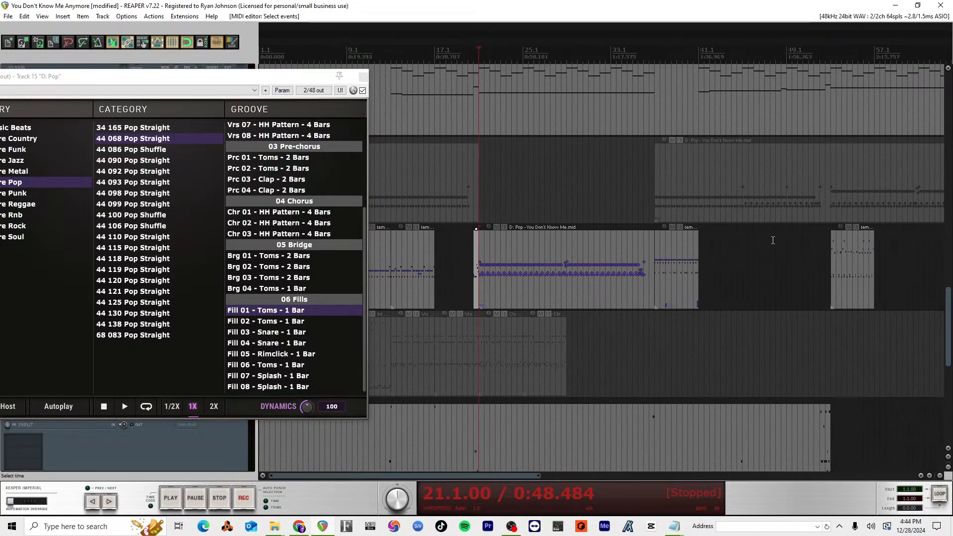
click(834, 60)
key(space)
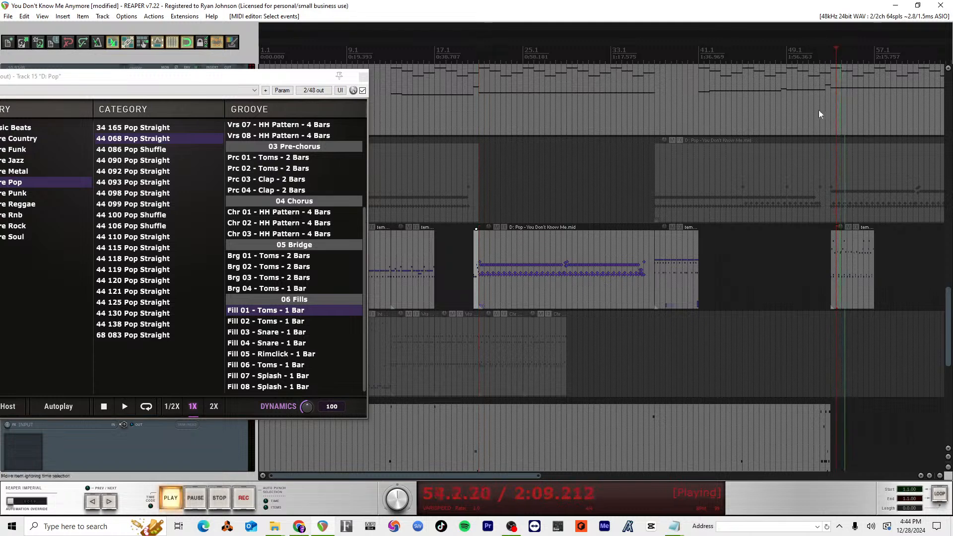
key(space)
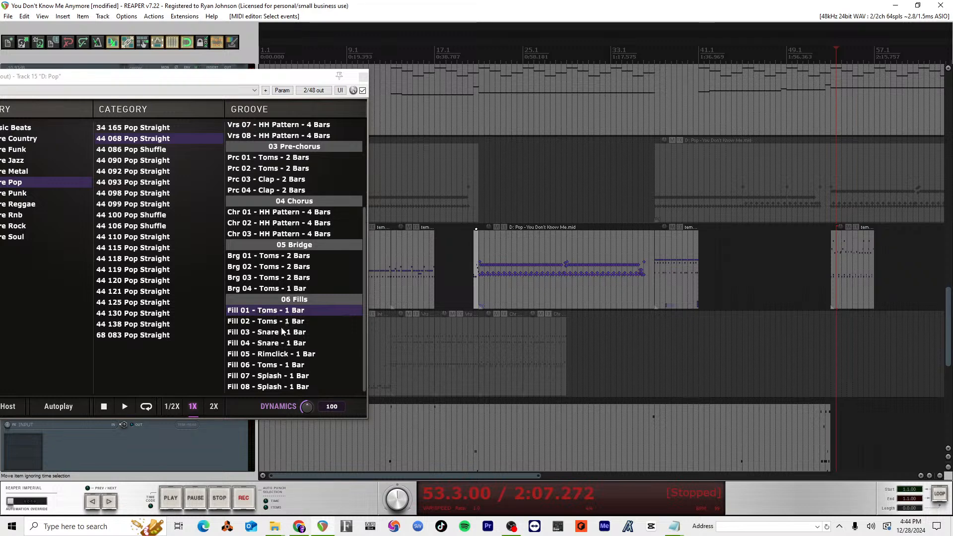
Step: Look over the 44 068 Pop Straight groove list and close the SSDSampler5 window
drag(317, 295, 344, 245)
scroll(332, 245, up, 5)
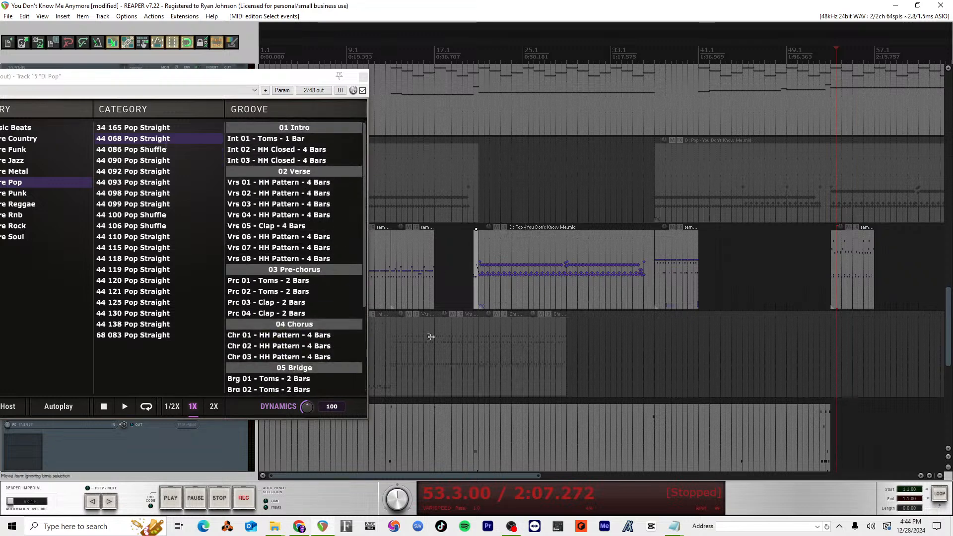
scroll(430, 337, up, 5)
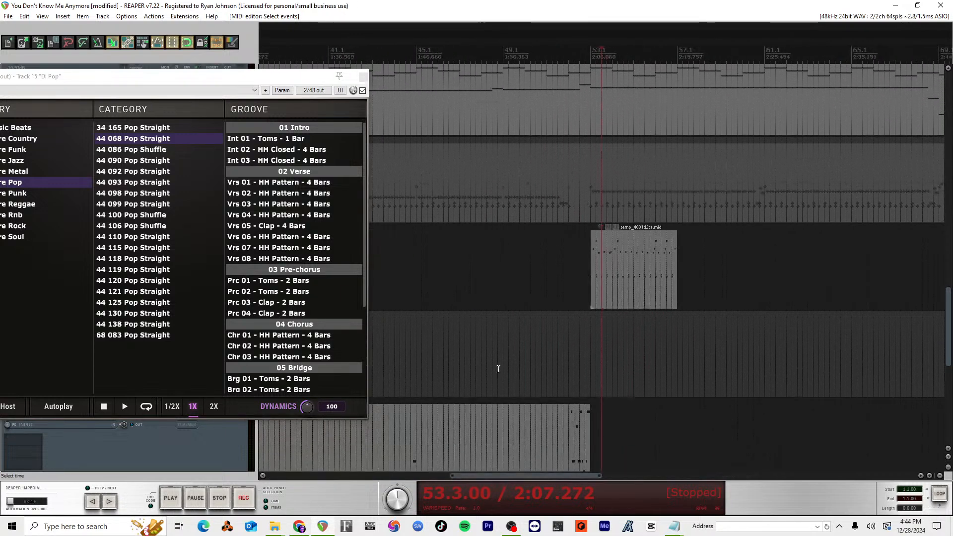
scroll(498, 369, down, 4)
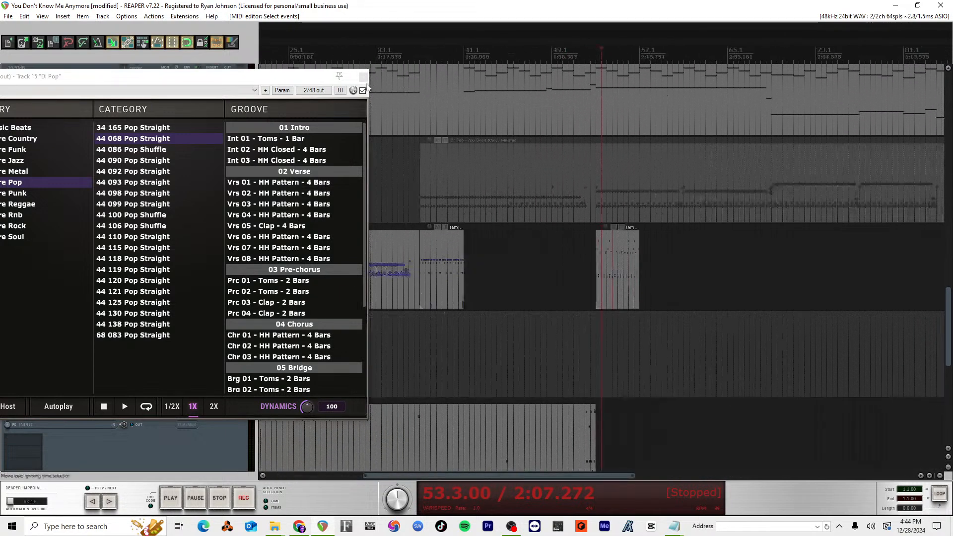
click(364, 77)
scroll(385, 312, left, 5)
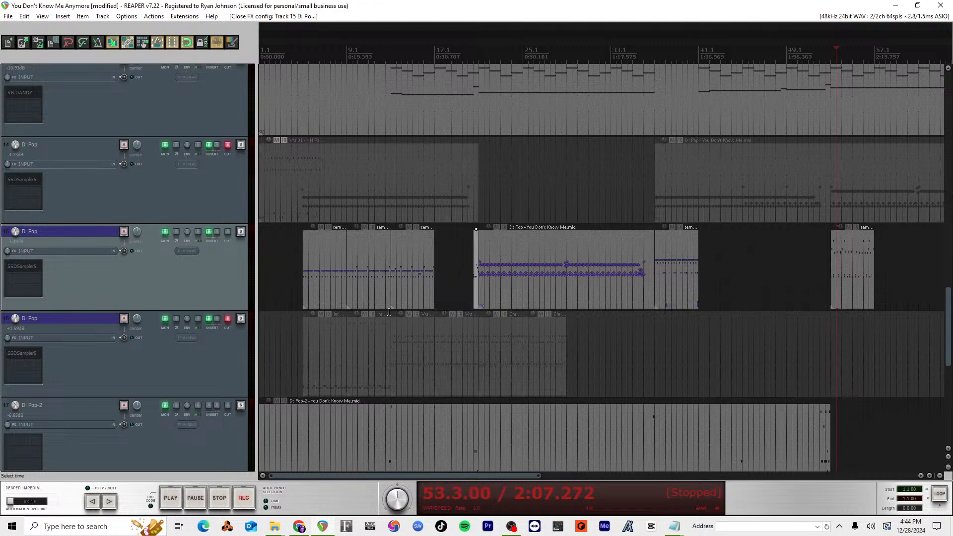
Step: Move the Int 02 item from track 16 to track 15 at 17.1, audition it from 16.1, and trim its start to 19.3
click(401, 344)
scroll(441, 317, up, 1)
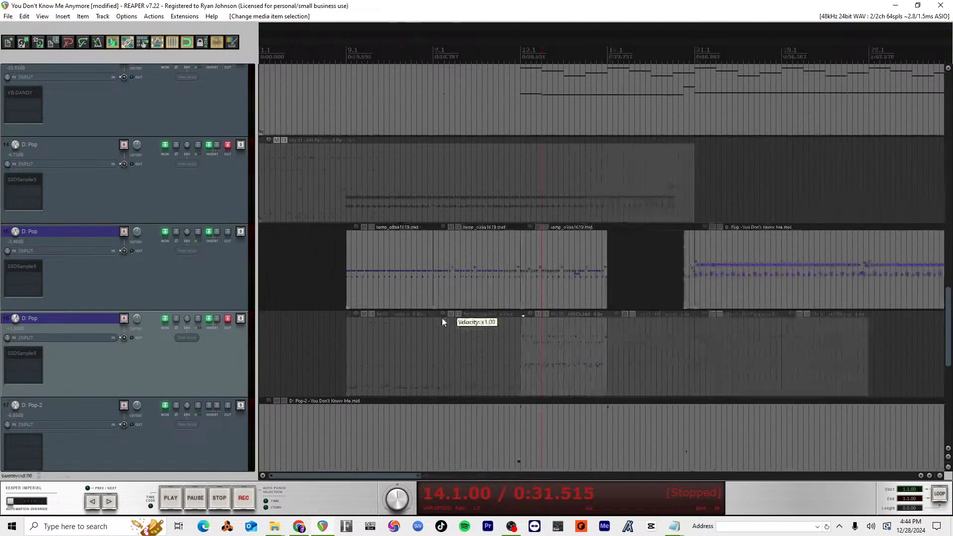
scroll(499, 364, up, 1)
click(409, 353)
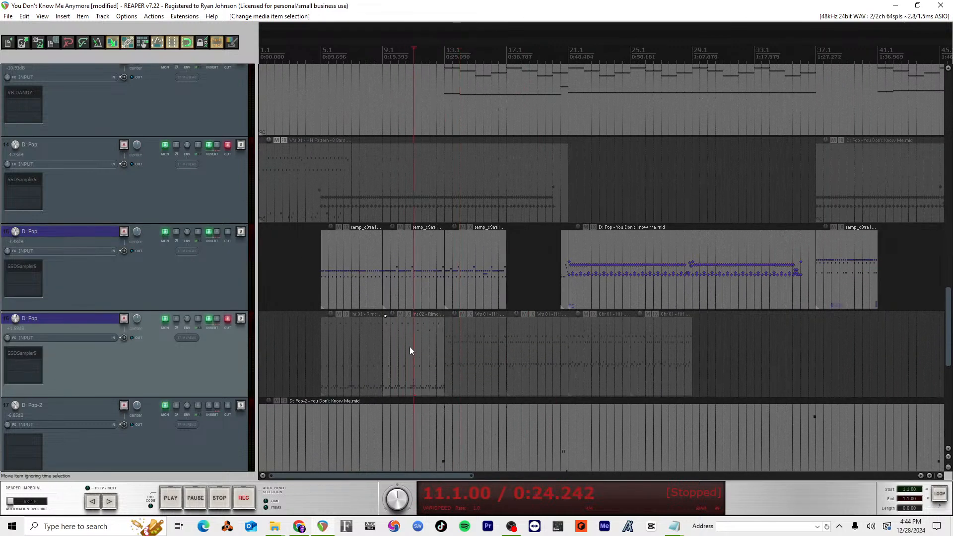
drag(409, 353, 545, 276)
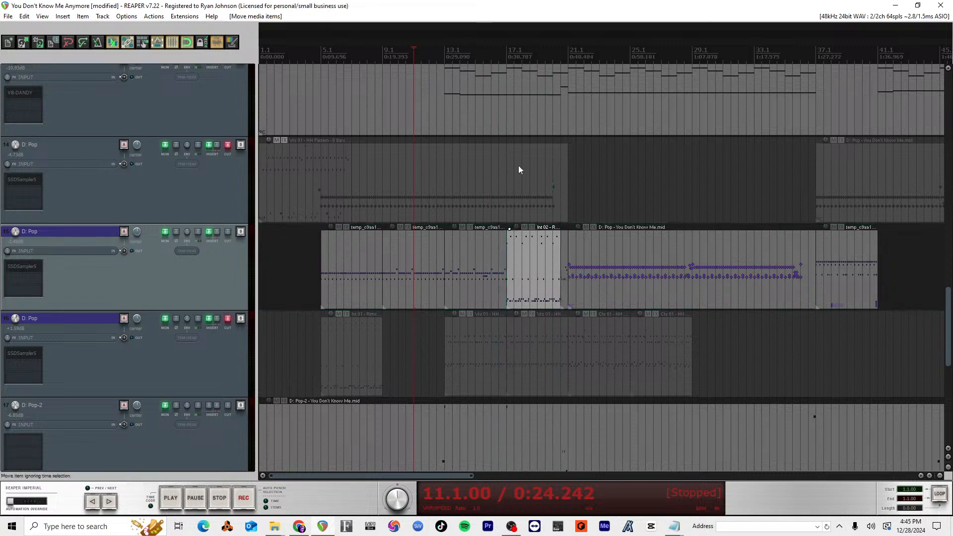
click(490, 60)
key(space)
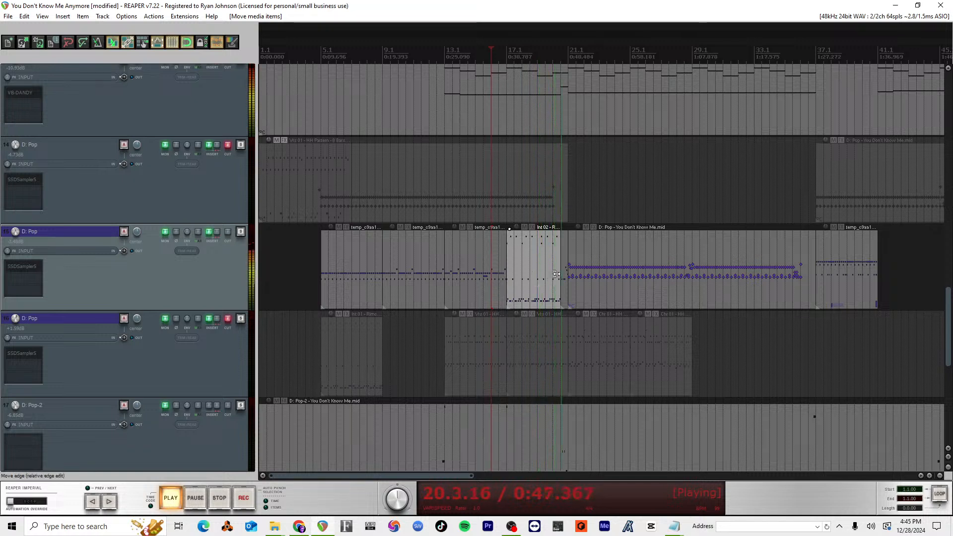
key(space)
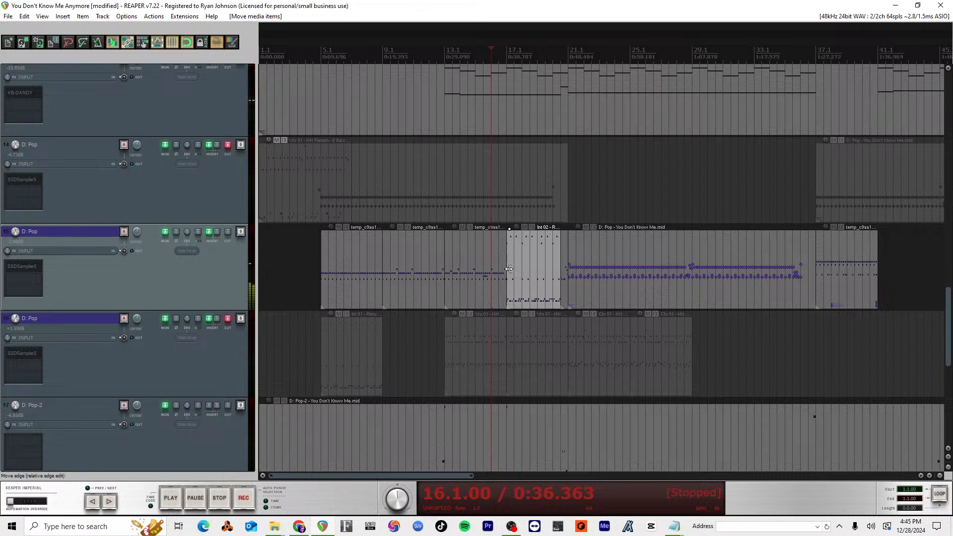
drag(514, 275, 545, 272)
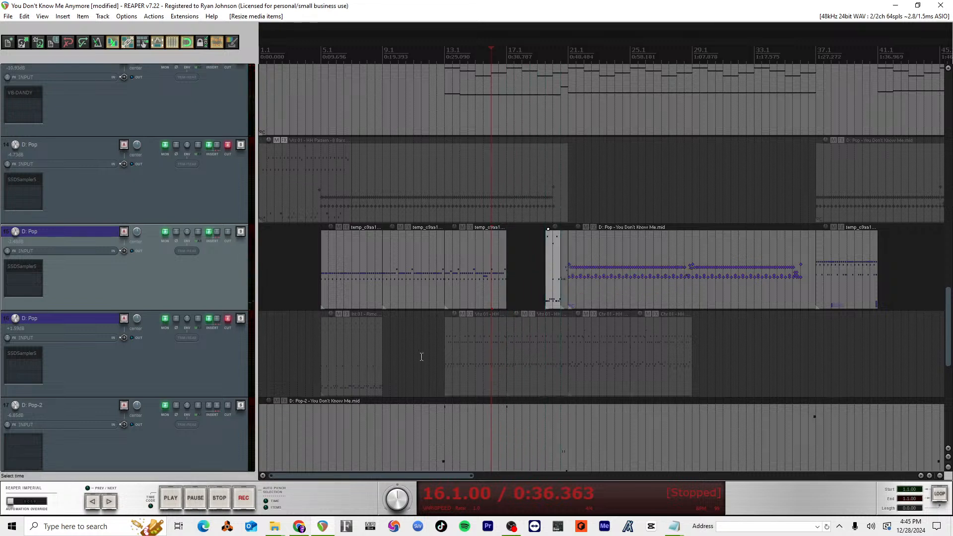
Step: Copy the track 15 groove item at 13.1 to 17.1 and audition the transition from 15.1
click(479, 276)
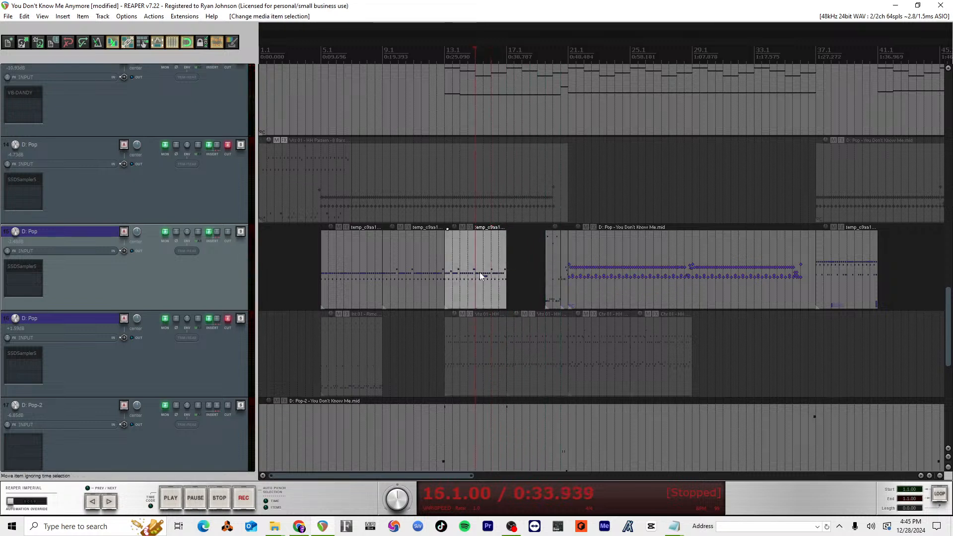
drag(468, 273, 513, 273)
drag(487, 272, 520, 272)
drag(502, 275, 525, 275)
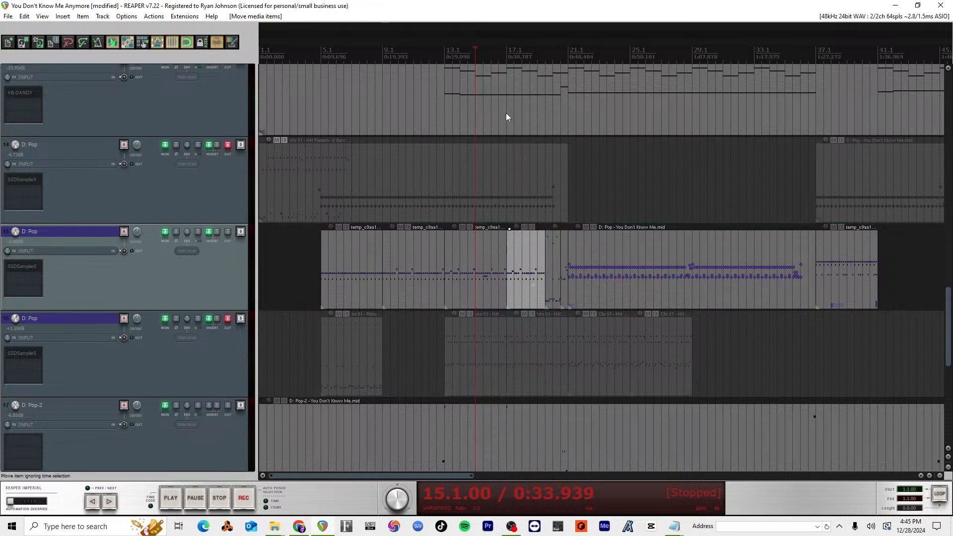
key(space)
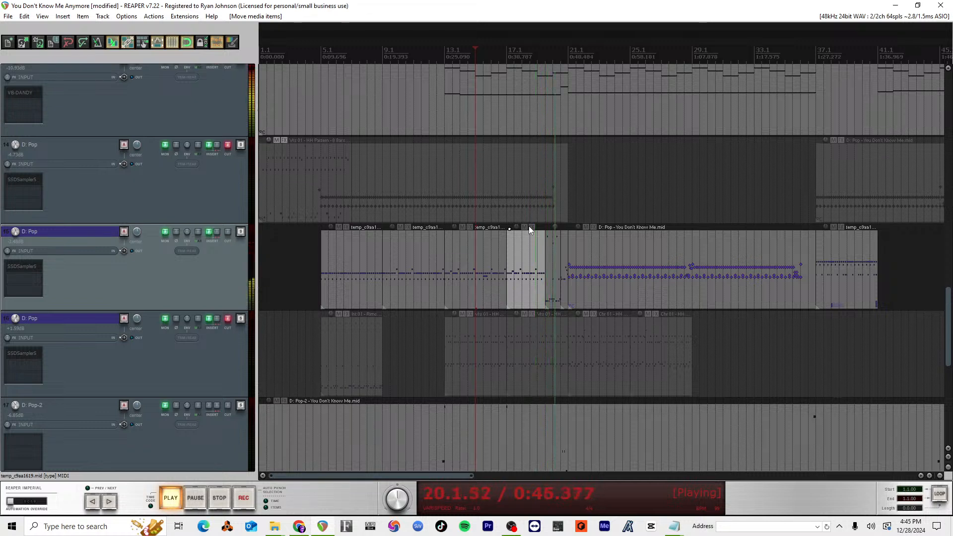
key(space)
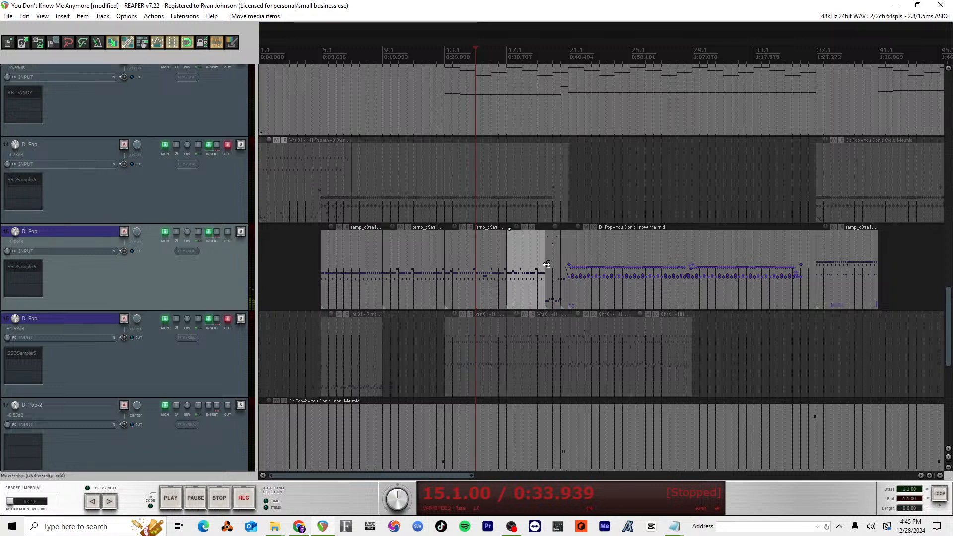
Step: Extend the end of the copied groove item on track 15 to 20.1, audition it from 19.3, and save the project
drag(546, 264, 552, 264)
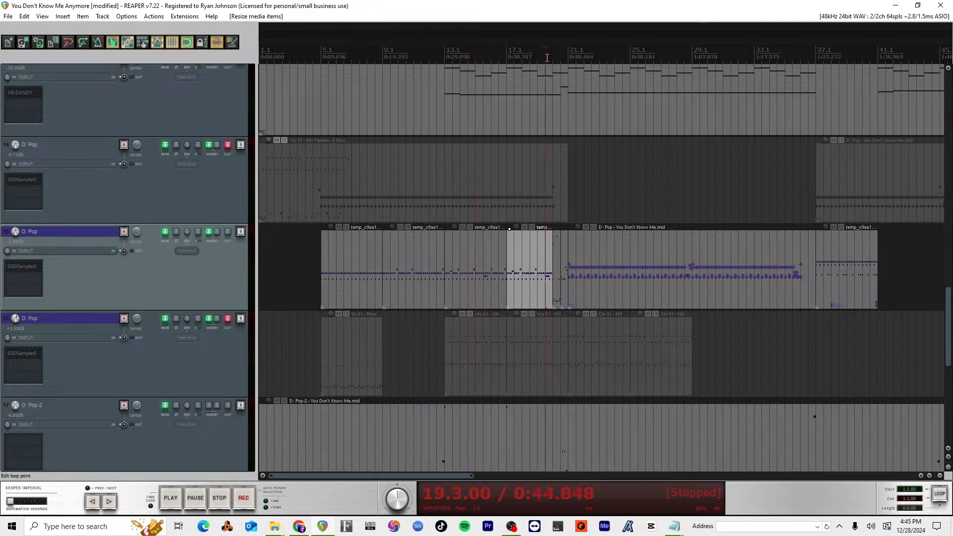
key(space)
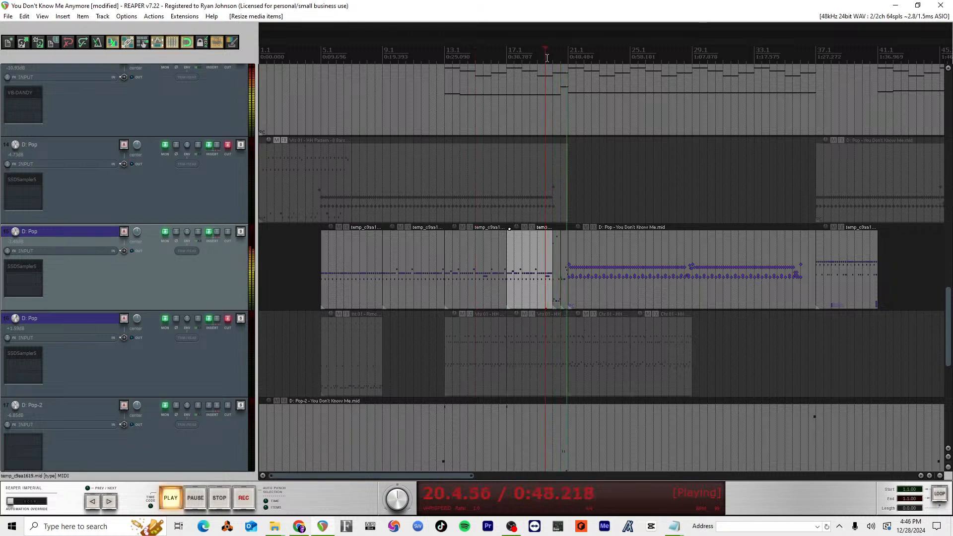
key(space)
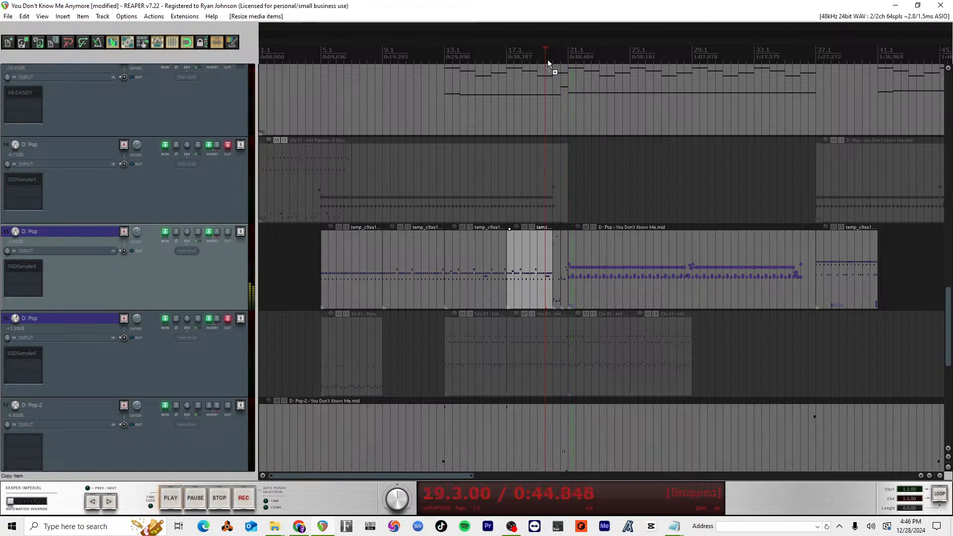
key(ctrl+s)
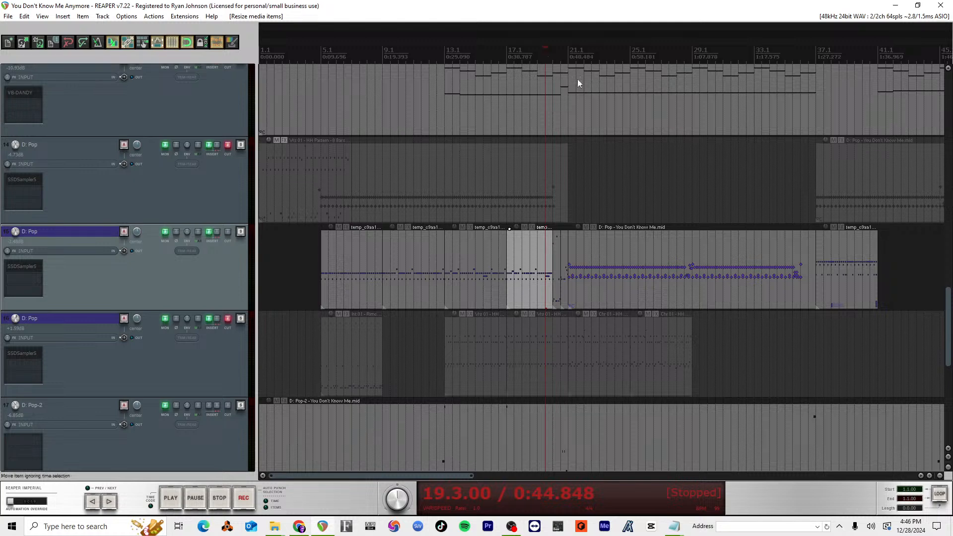
Step: Audition the track 15 drums from 19.3 and look over the notes of the item at 21.1 in the MIDI editor
scroll(591, 237, down, 2)
scroll(593, 238, up, 3)
scroll(689, 267, down, 1)
key(space)
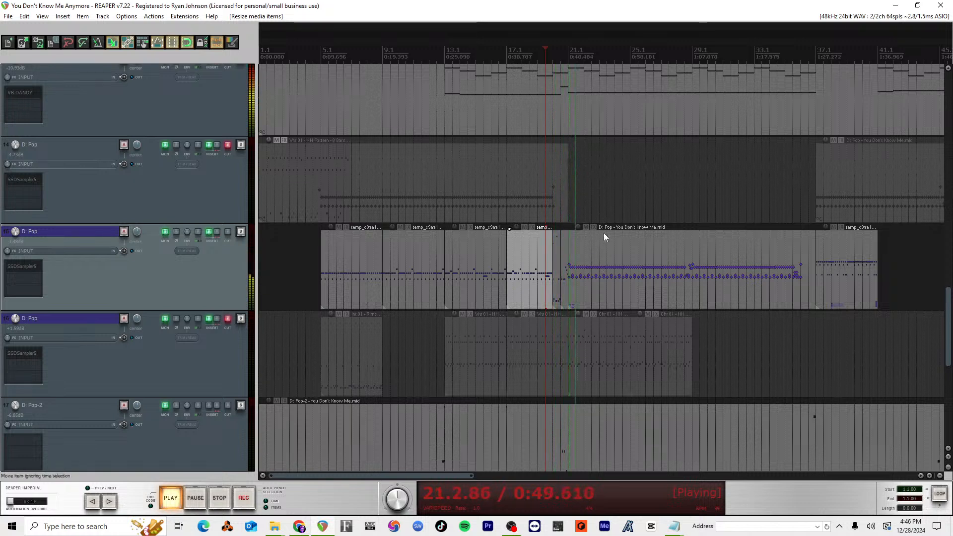
double_click(601, 255)
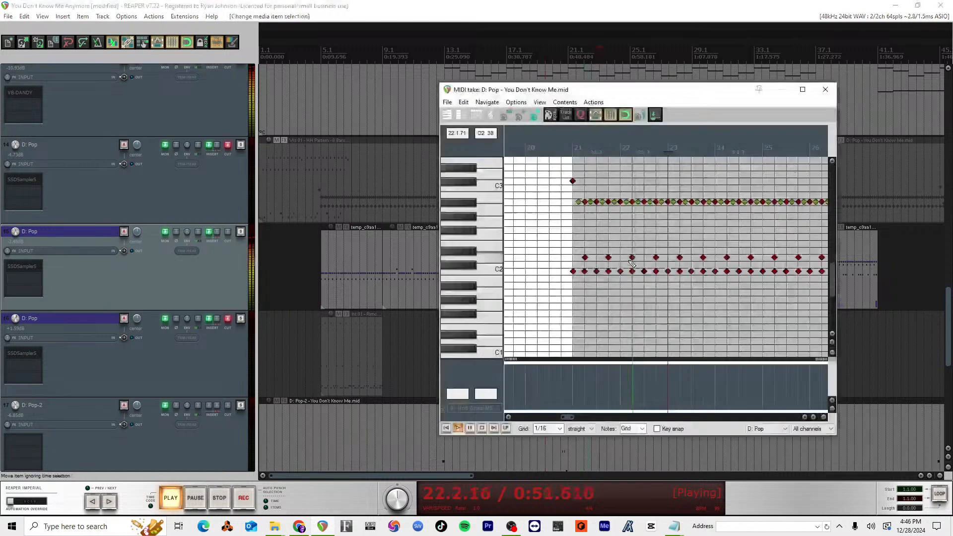
scroll(638, 243, down, 8)
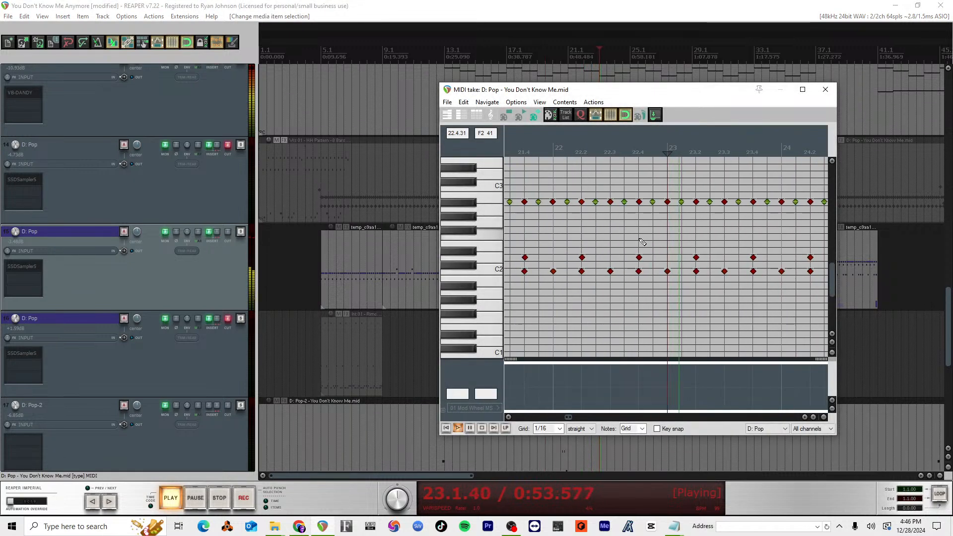
key(Escape)
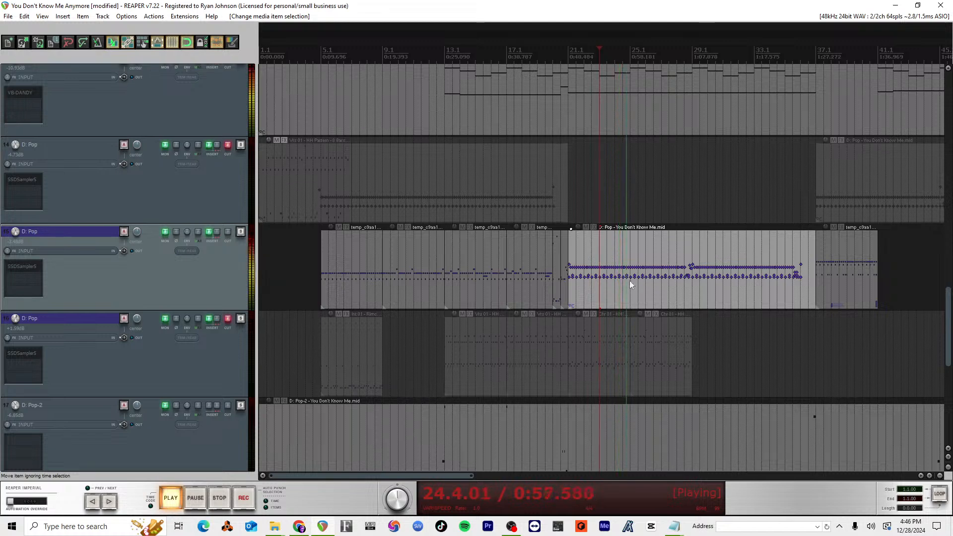
key(space)
Step: Set the edit cursor to 24.3 and show the 44 093 Pop Straight fills in track 16's SSDSampler5 window, clear of the track 15 items
click(624, 55)
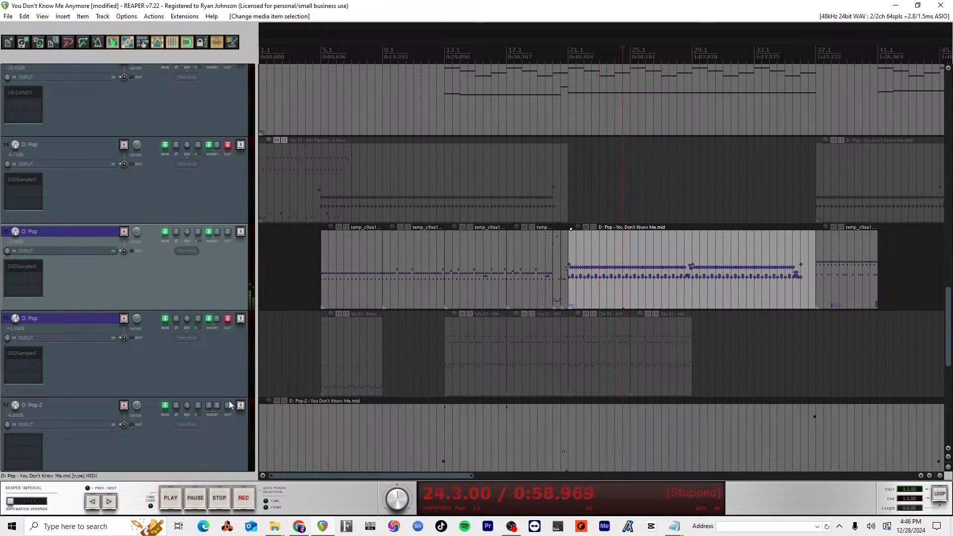
click(22, 351)
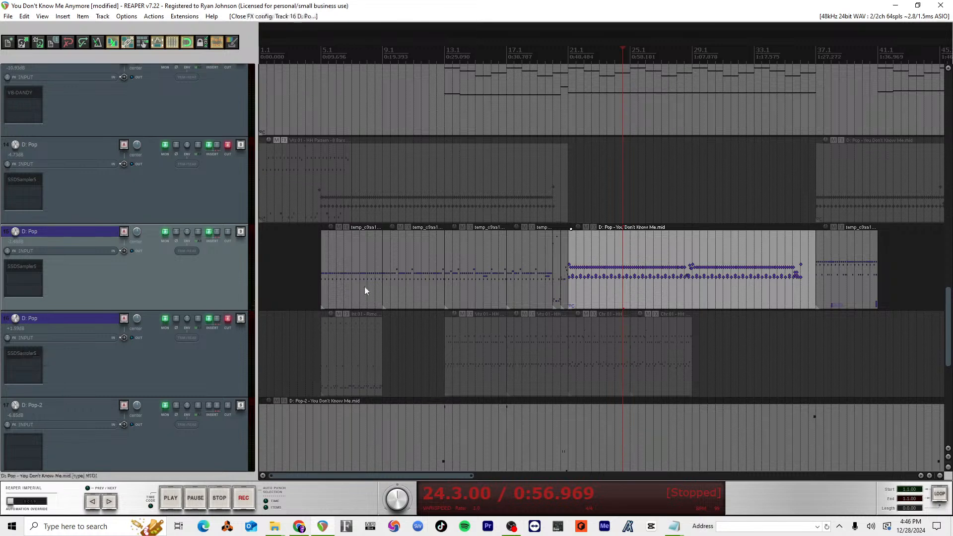
click(21, 353)
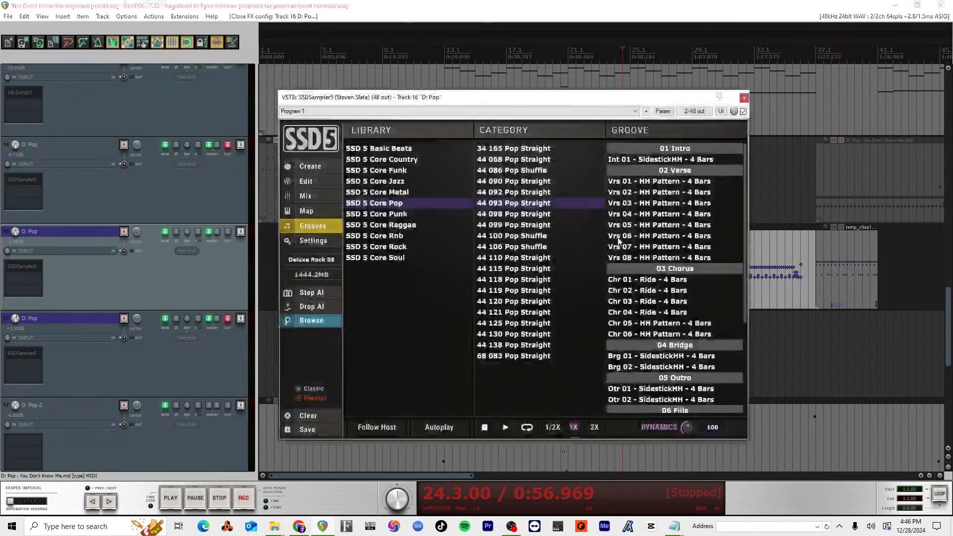
scroll(684, 315, down, 2)
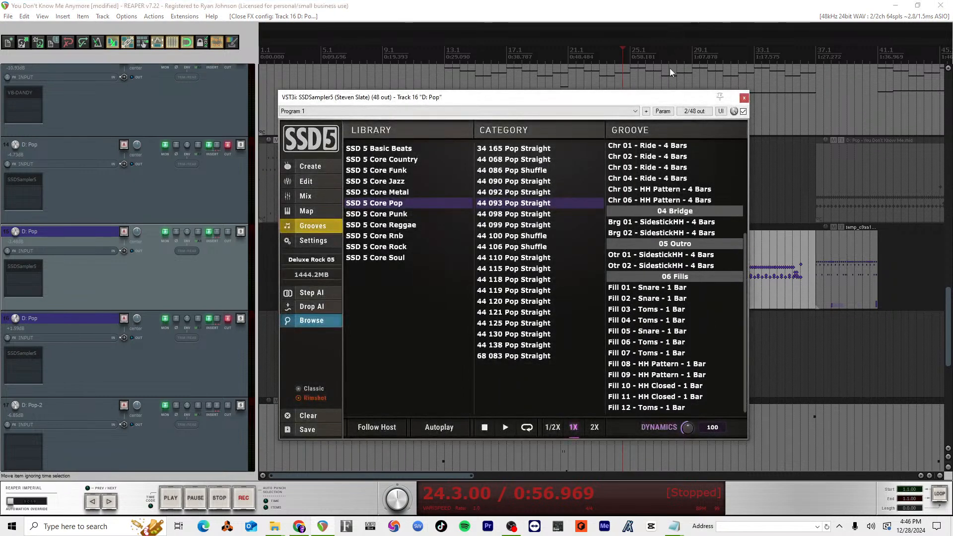
drag(664, 101, 331, 92)
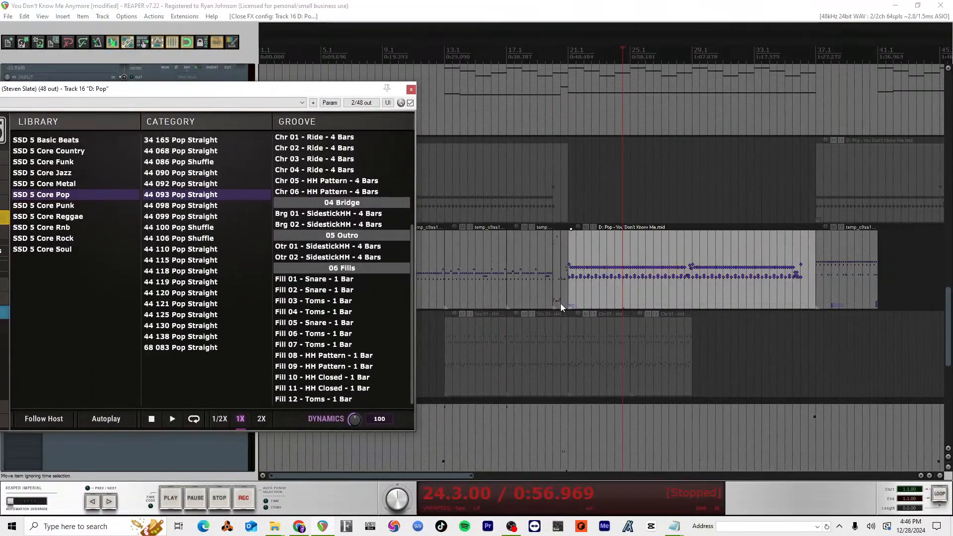
Step: Try Fill 02 - Snare on the track 15 item at 21.1, first replacing its source media, then as a new take
mouse_move(304, 293)
mouse_down()
mouse_move(638, 290)
mouse_move(620, 292)
mouse_up()
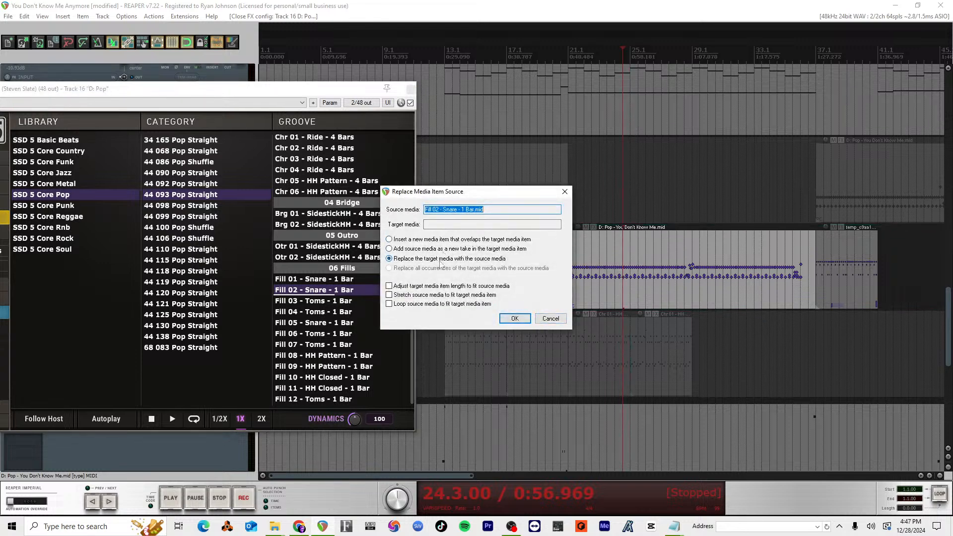
click(515, 318)
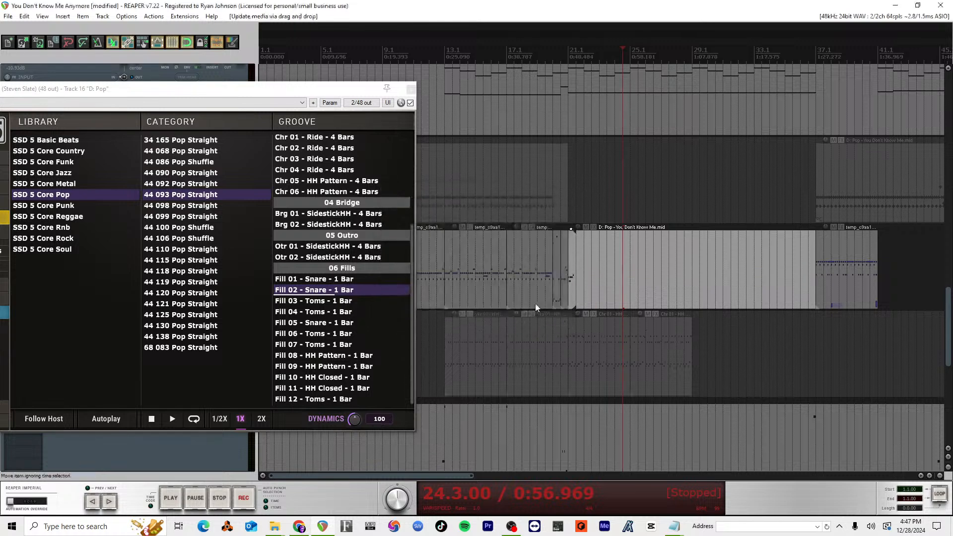
drag(338, 292, 619, 276)
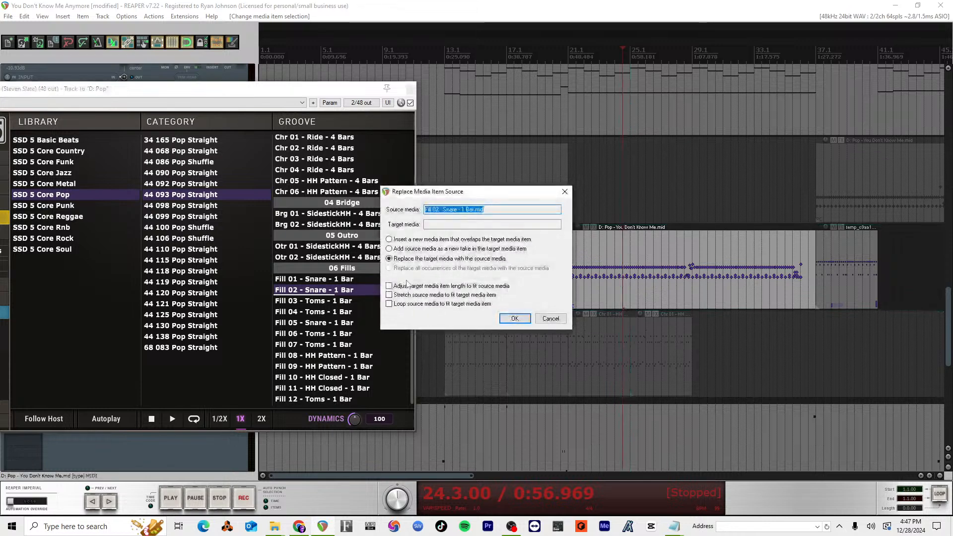
click(454, 249)
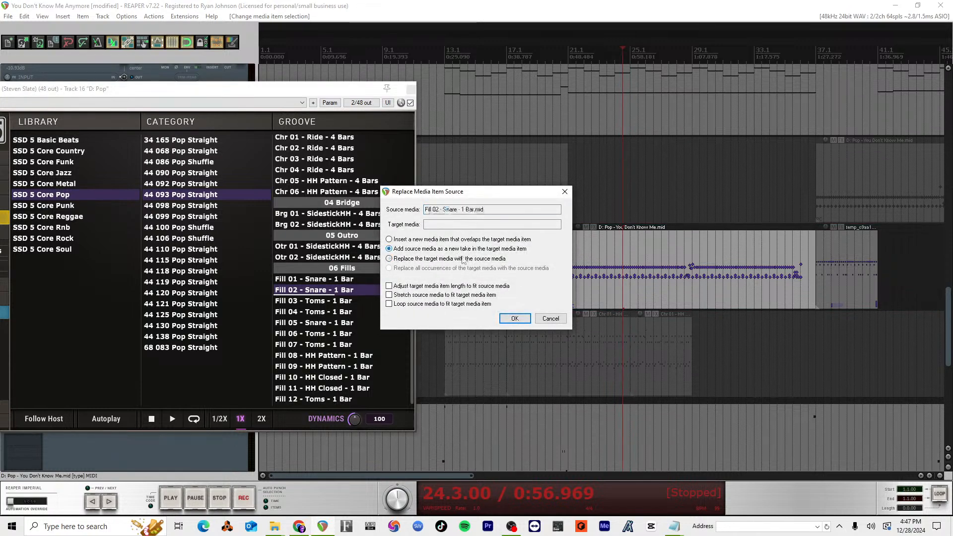
click(515, 318)
key(ctrl+z)
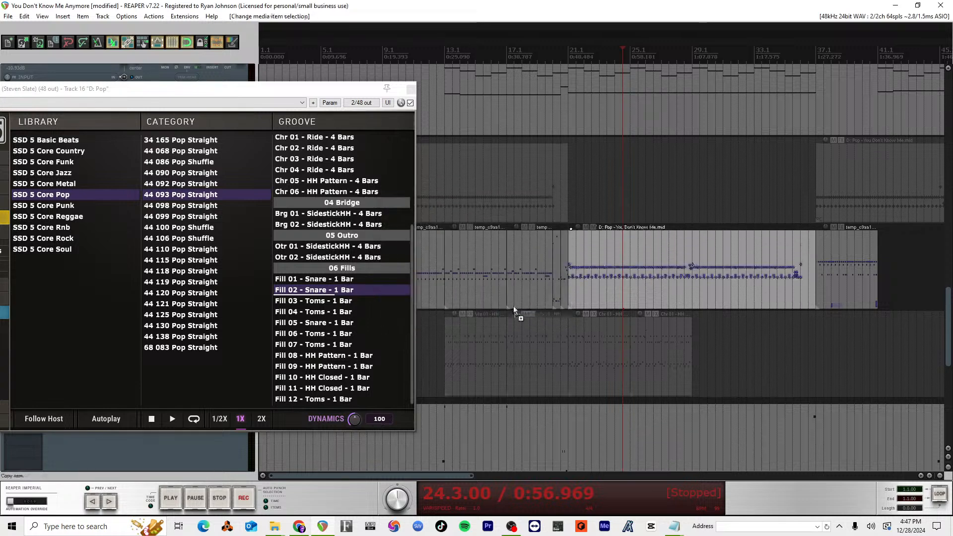
Step: Try Fill 02 - Snare as a new overlapping item at 24.3 on track 15, auditioning it from 24.1 and 23.1
drag(344, 293, 633, 274)
click(450, 240)
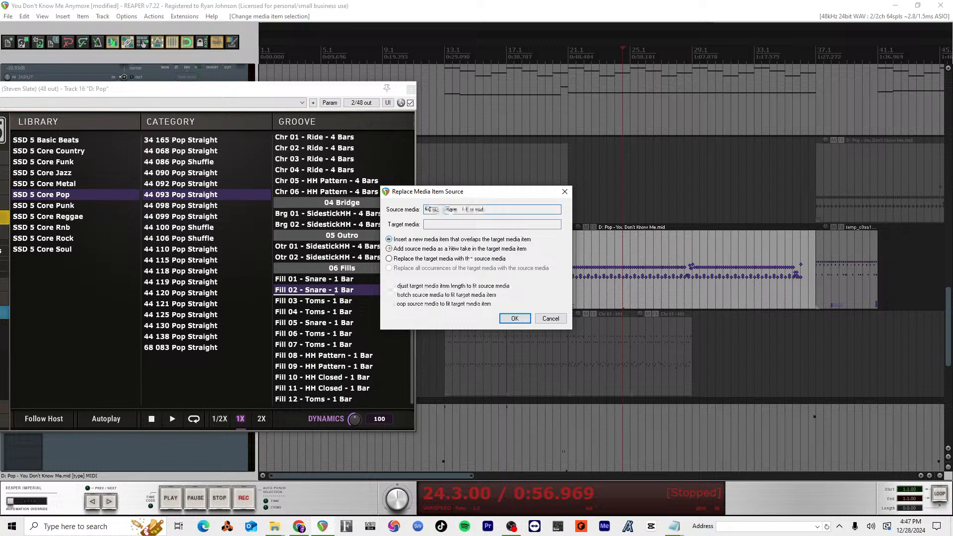
click(514, 318)
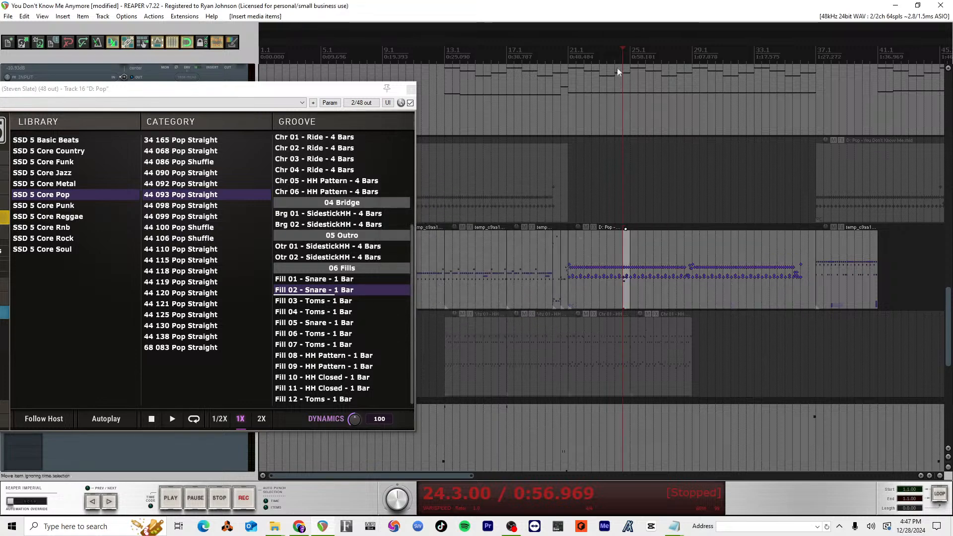
key(space)
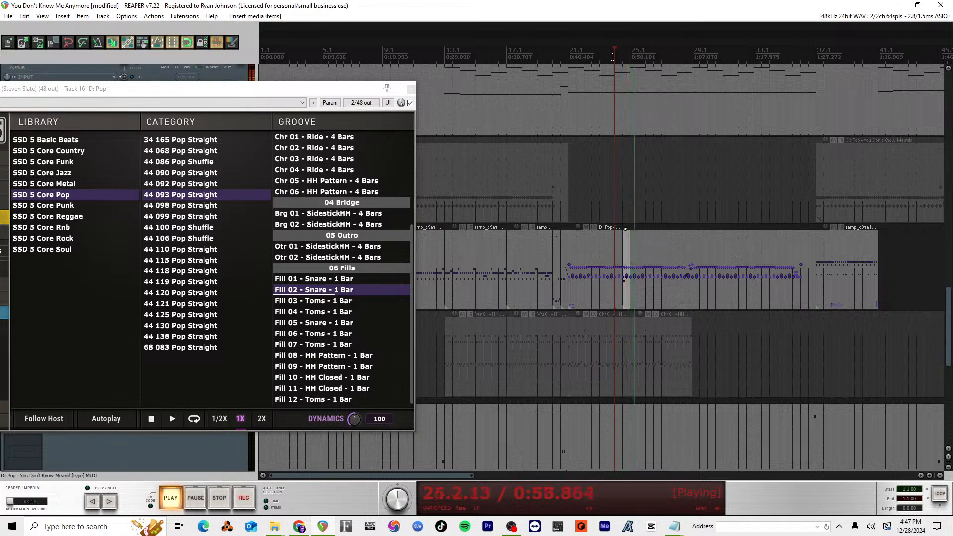
key(space)
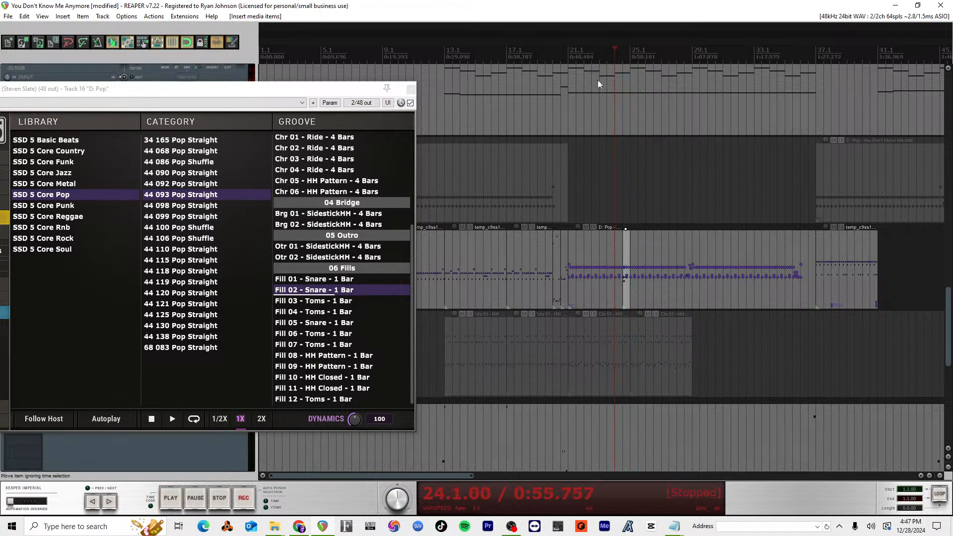
key(space)
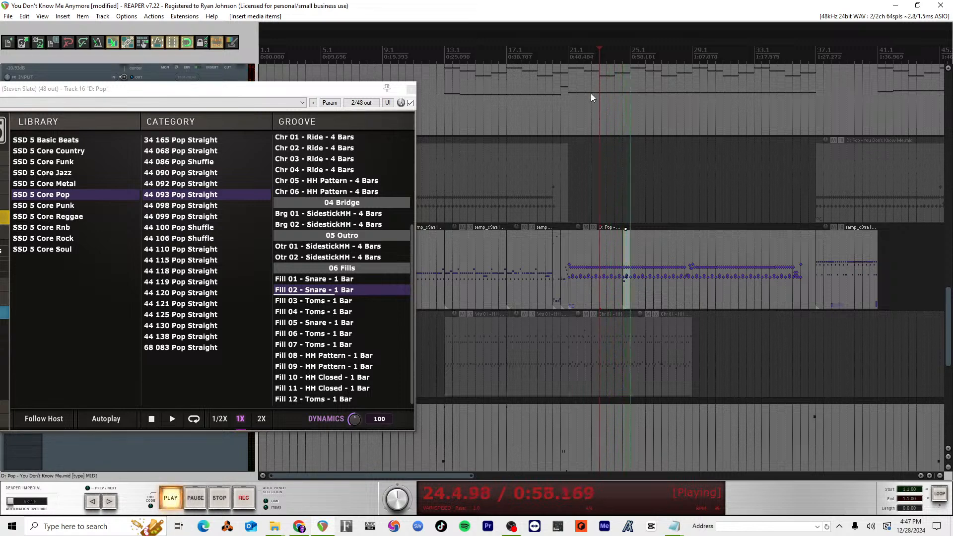
key(space)
click(608, 255)
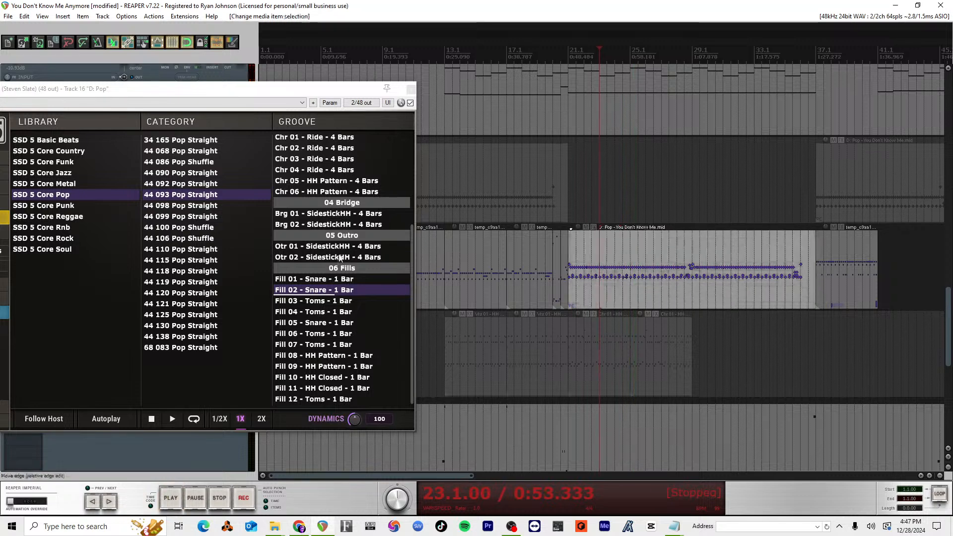
Step: Try Fill 03 - Toms as a new overlapping item at 24.1 on track 15 and audition it from 23.1
drag(314, 301, 616, 275)
key(Return)
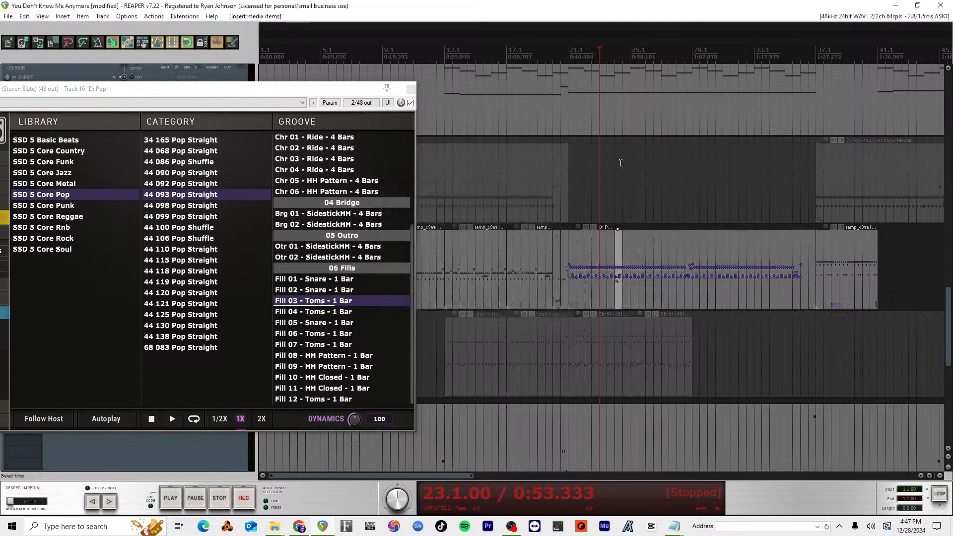
key(space)
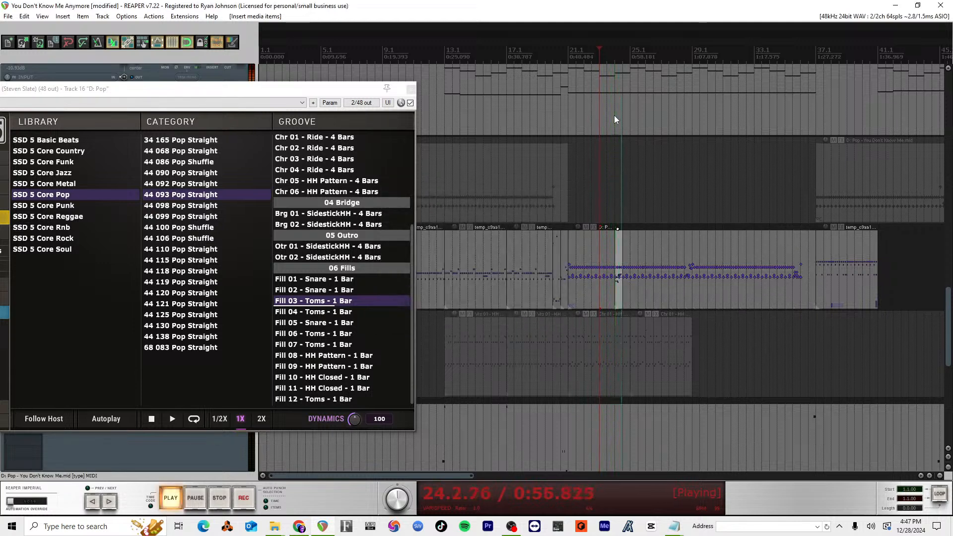
key(space)
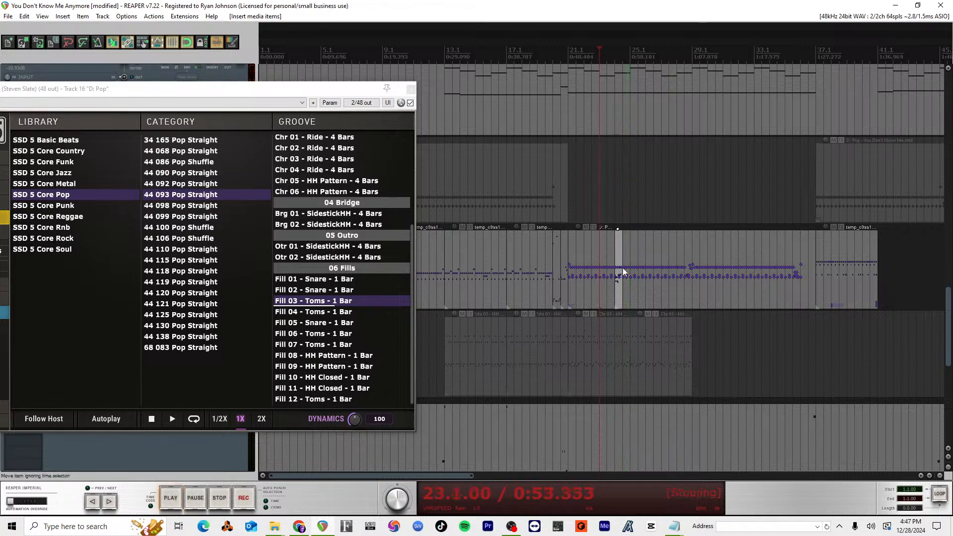
click(621, 267)
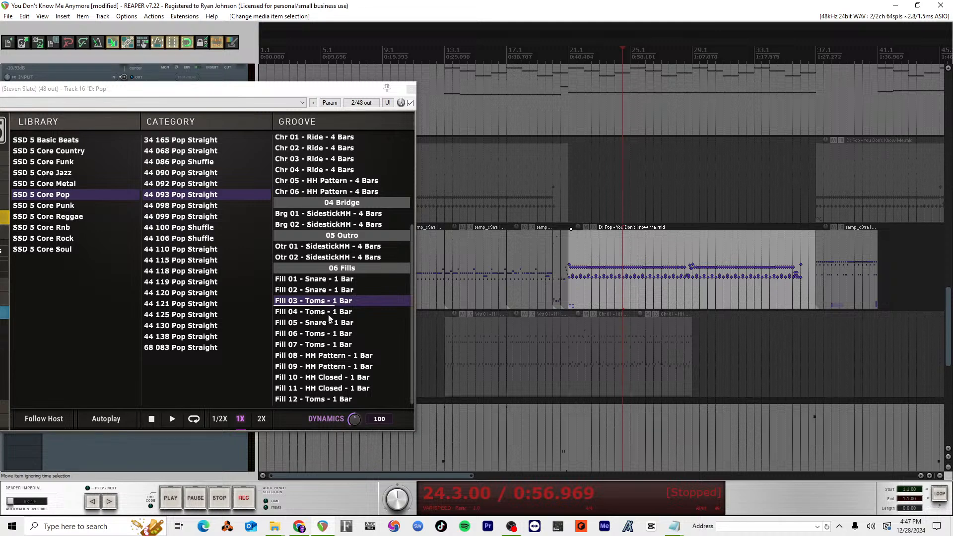
Step: Insert Fill 04 - Toms as a new overlapping item at 24.1 on track 15 and audition it twice from 24.1
drag(329, 316, 614, 280)
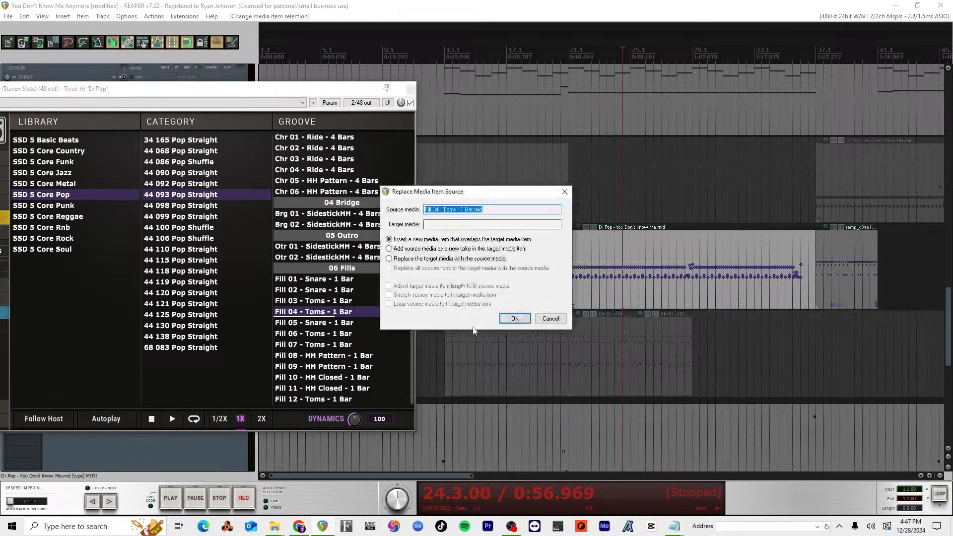
click(515, 318)
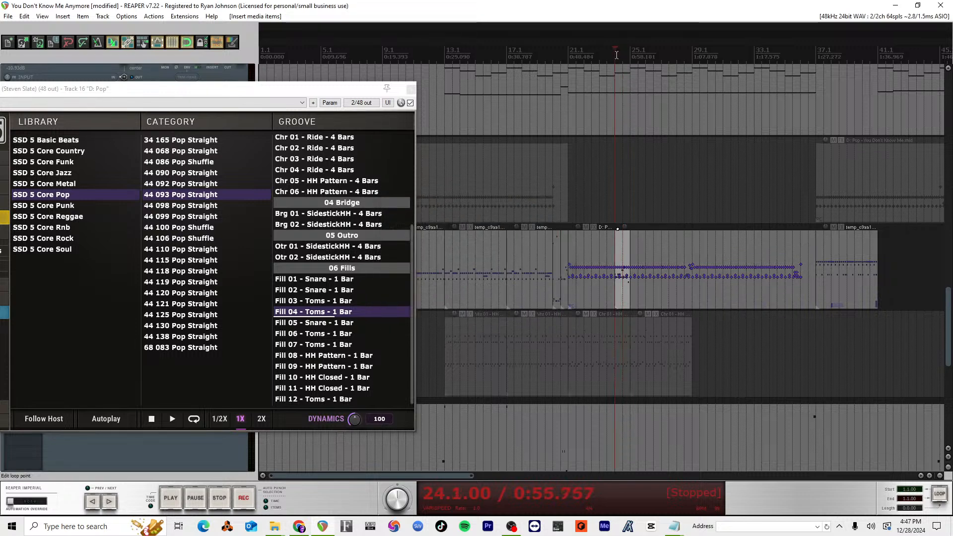
key(space)
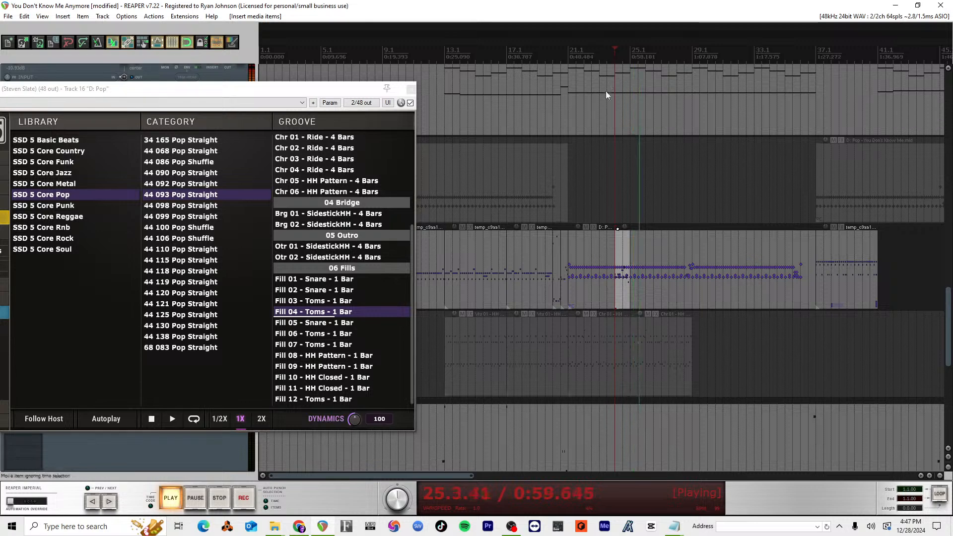
key(space)
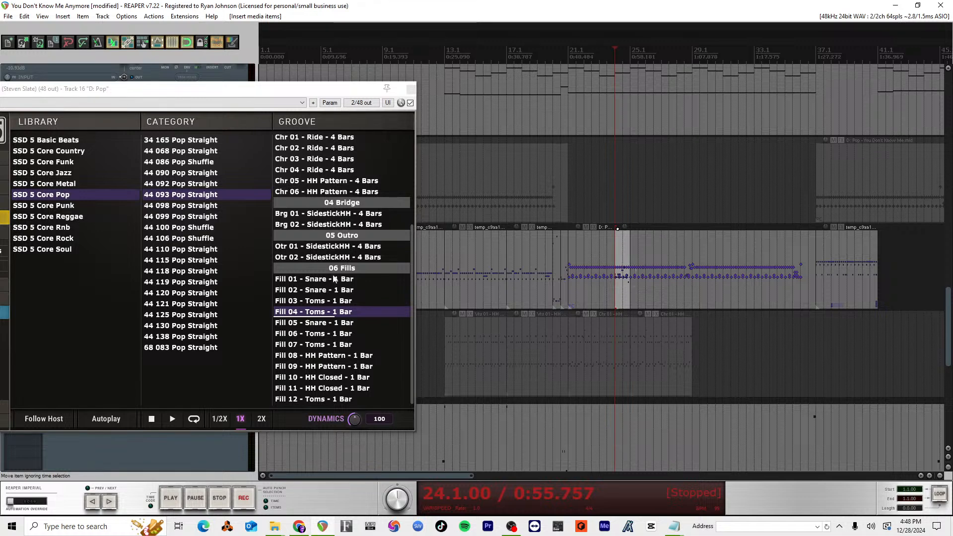
key(space)
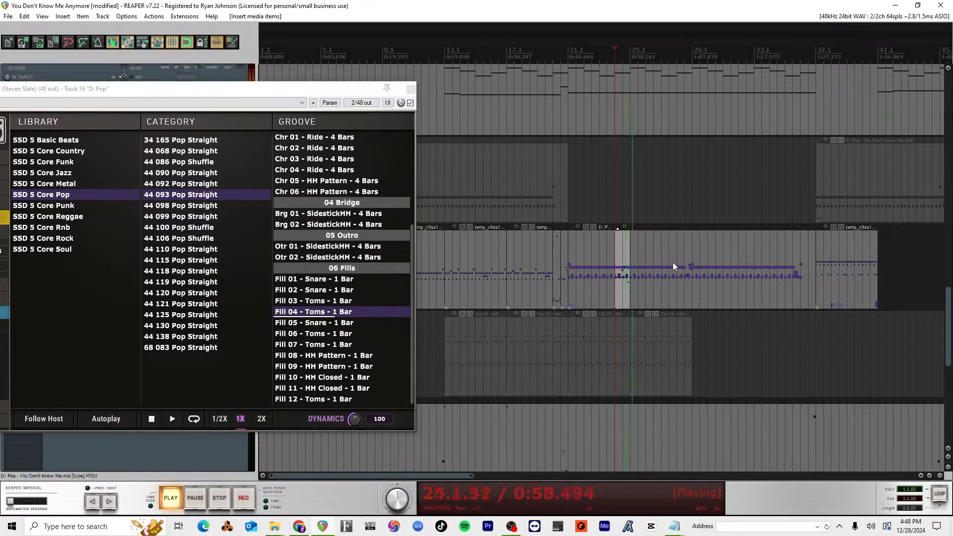
key(space)
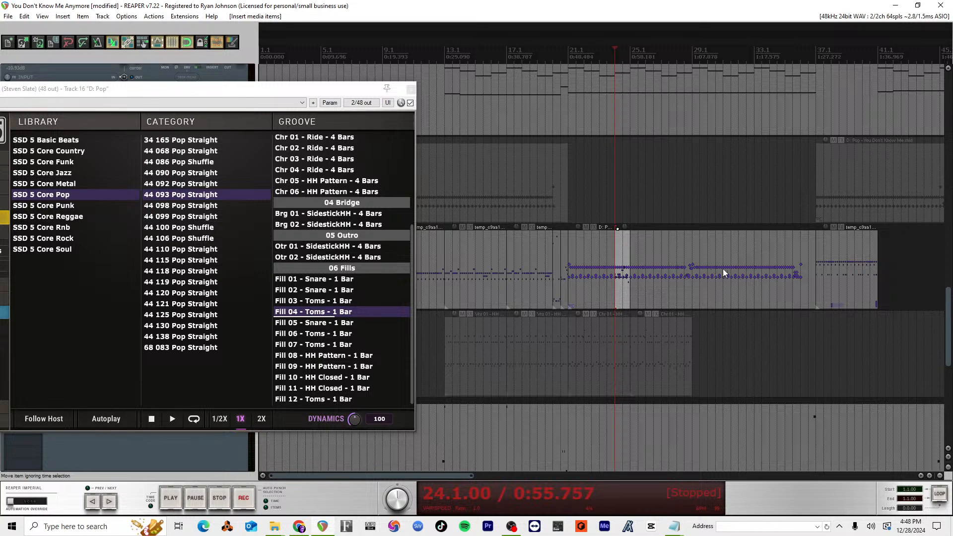
Step: Select the long drum item on track 15 and audition it from about bar 32
click(746, 269)
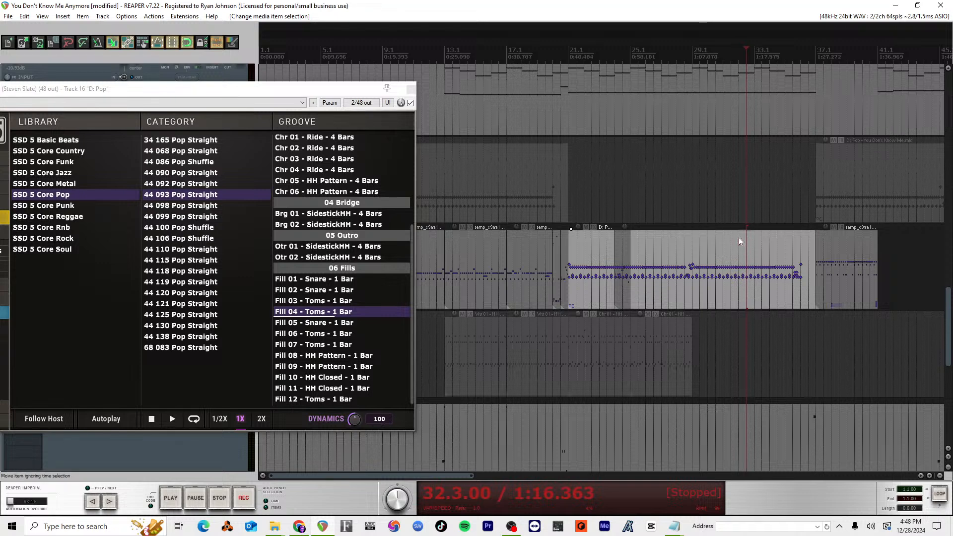
key(space)
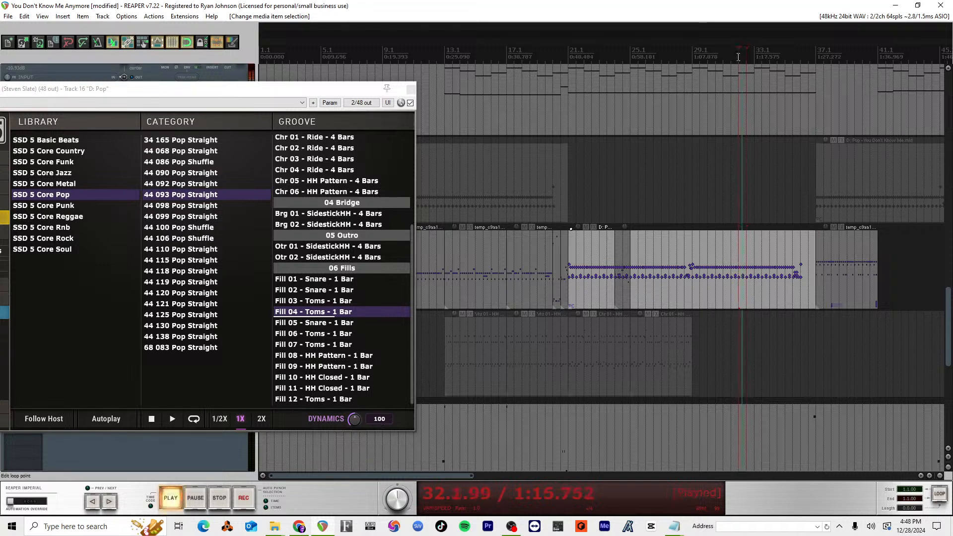
key(space)
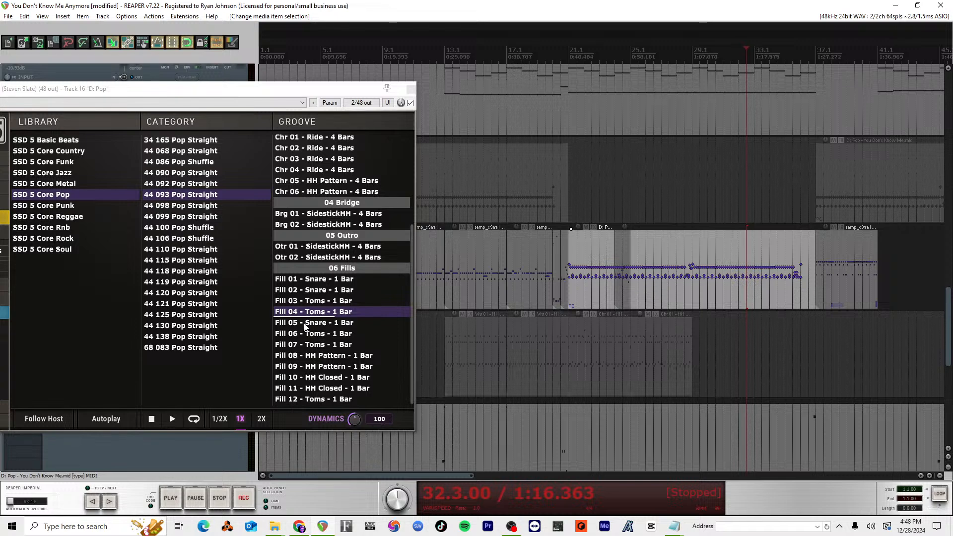
Step: Open the Fill 04 - Toms item at 24.1 in the MIDI editor and examine its notes
double_click(620, 246)
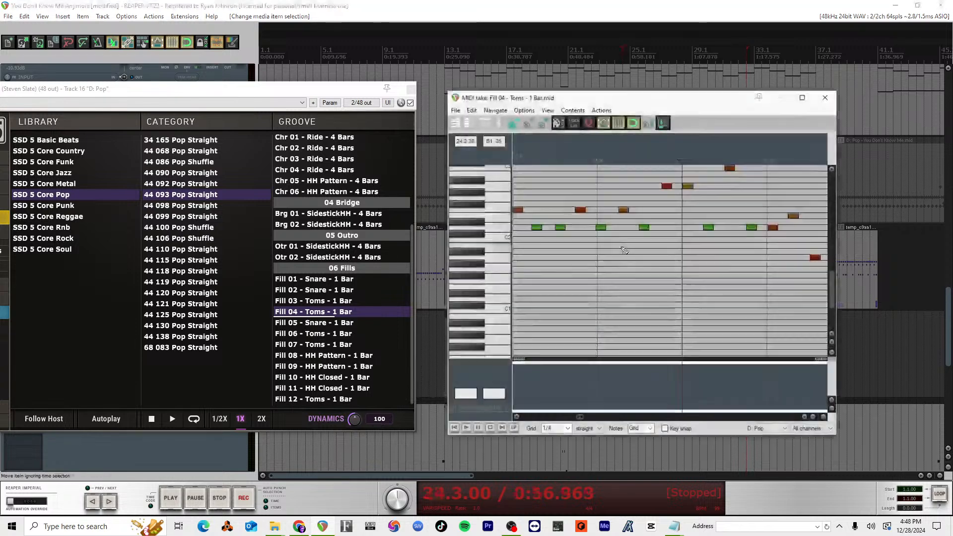
scroll(662, 254, down, 2)
scroll(661, 254, up, 3)
scroll(661, 255, down, 2)
scroll(661, 254, up, 13)
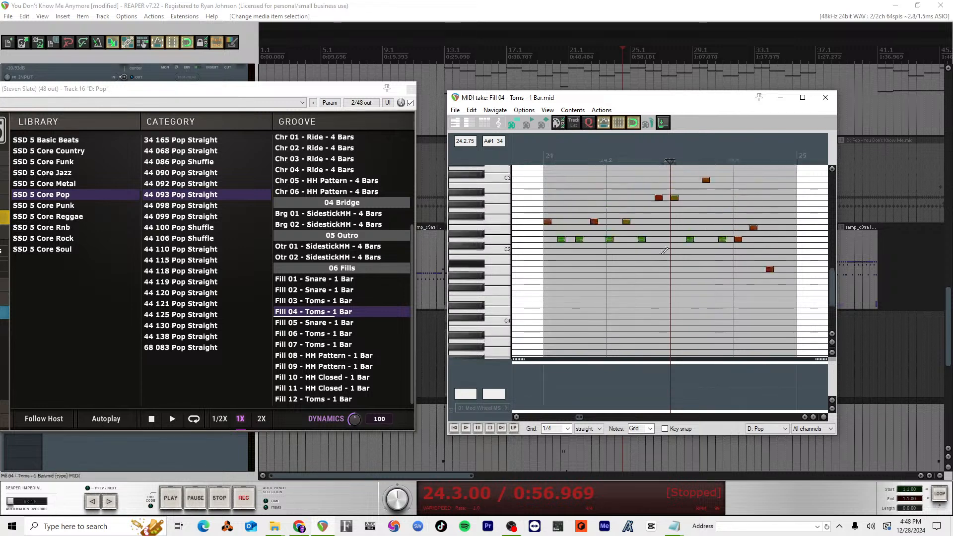
Step: Try Fill 04 - Toms as a new overlapping item about halfway through bar 31 on track 15, audition it, and undo the insertion
key(Escape)
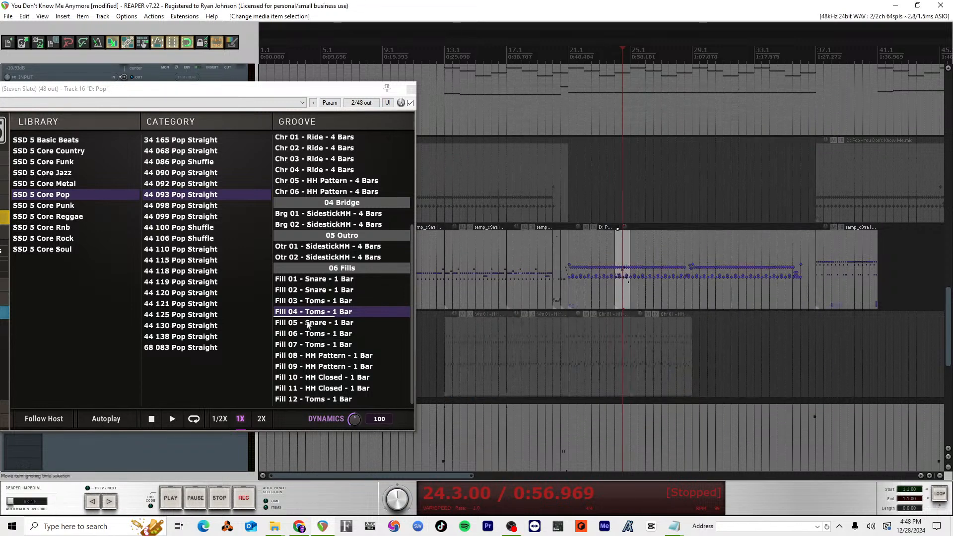
drag(319, 314, 731, 278)
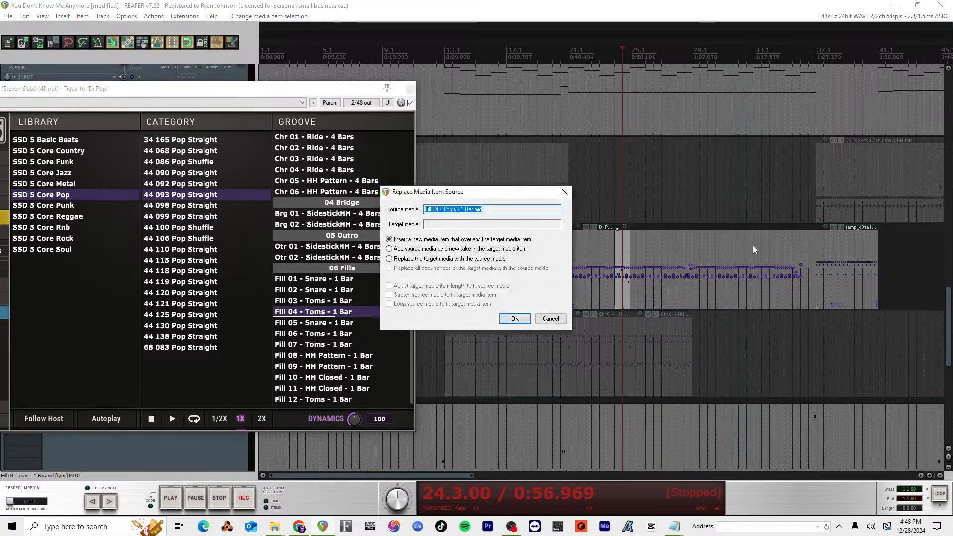
click(515, 319)
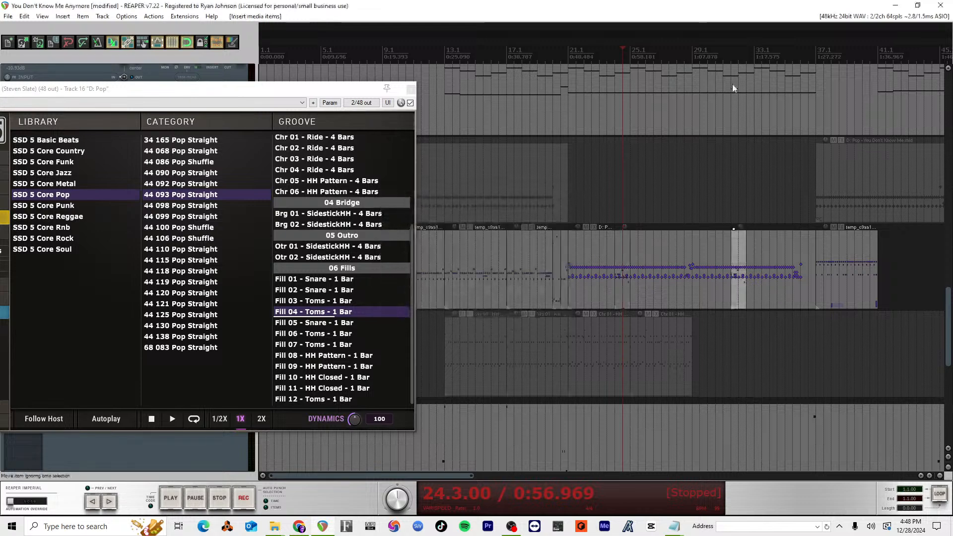
click(731, 57)
key(space)
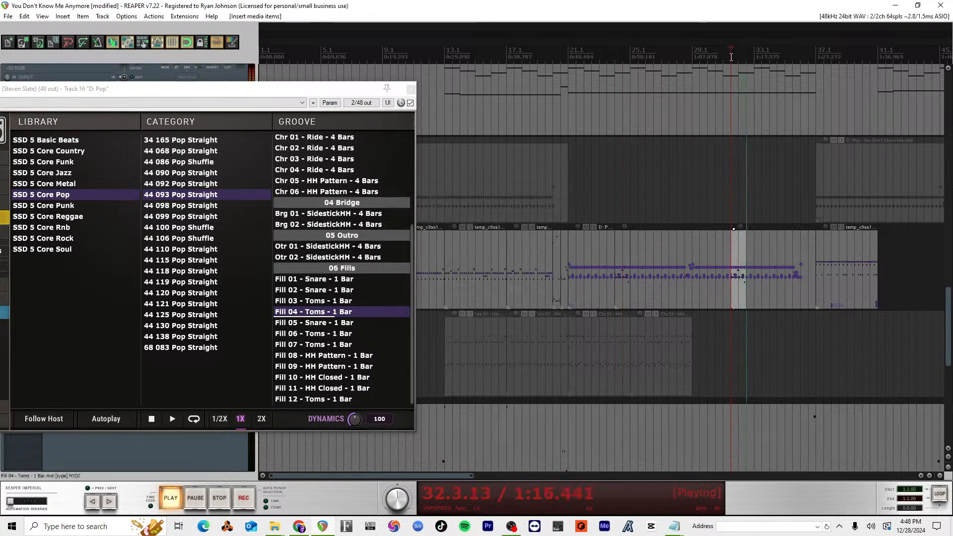
key(space)
key(ctrl+z)
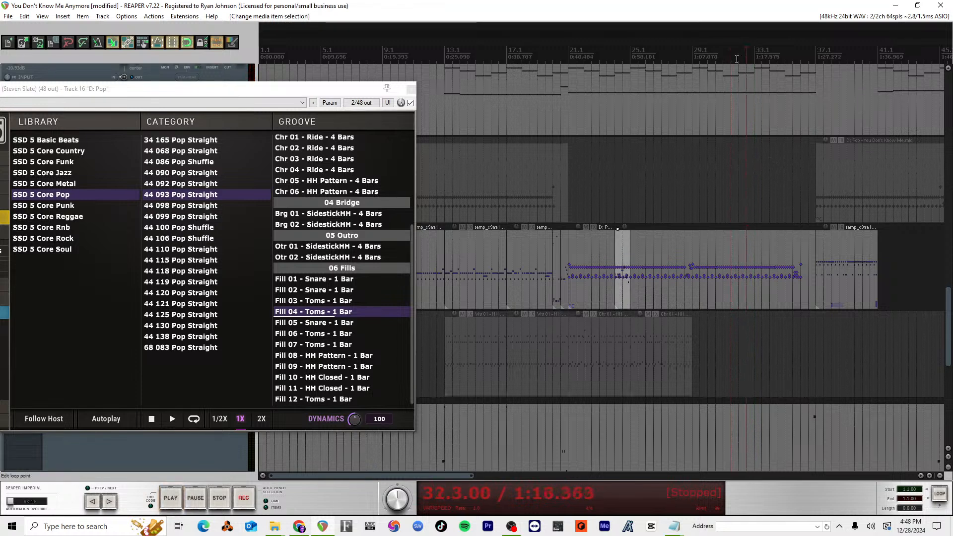
Step: Insert Fill 04 - Toms as a new overlapping item at 32.1 on track 15 and audition from there past bar 41
drag(327, 313, 743, 276)
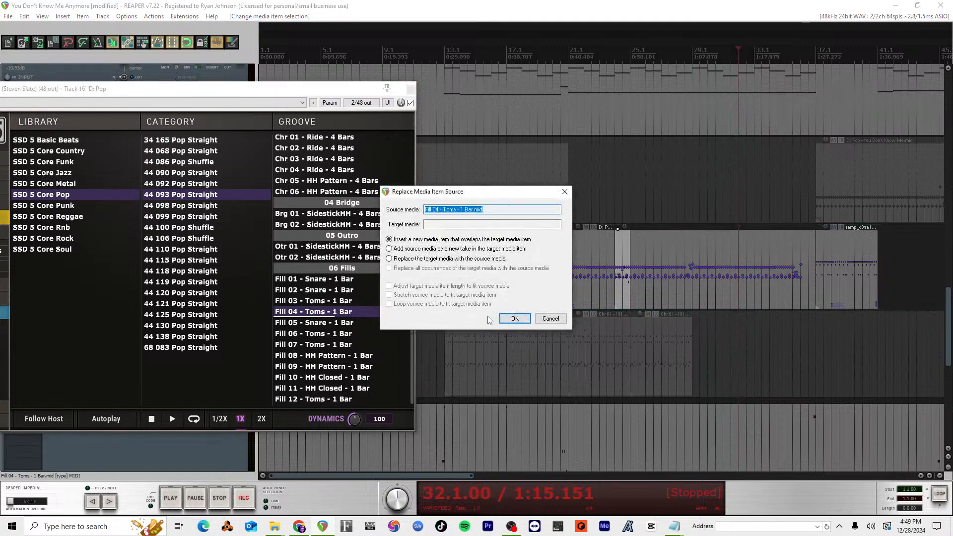
click(515, 318)
key(space)
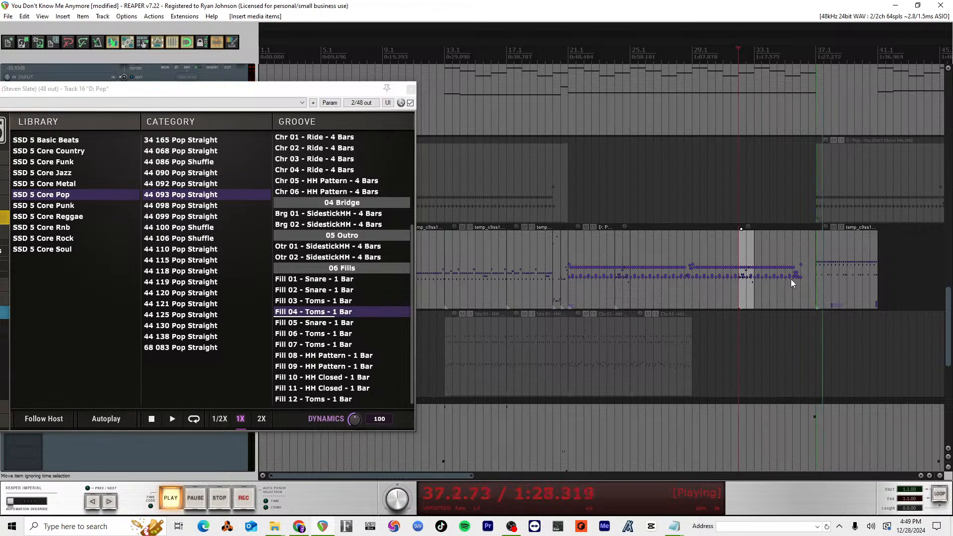
scroll(787, 283, down, 2)
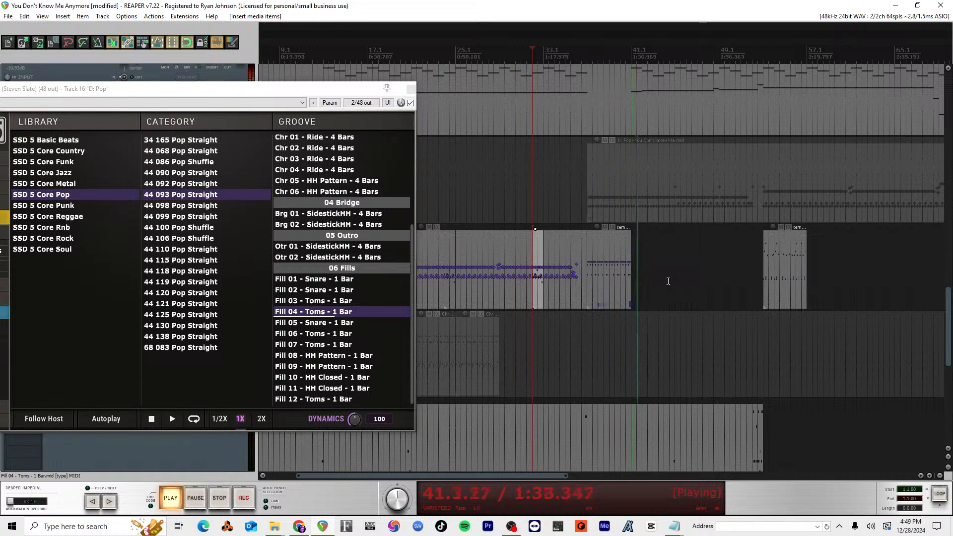
key(space)
Step: Examine the other tracks' parts around bar 41 and audition the song from 41.1
scroll(638, 161, up, 3)
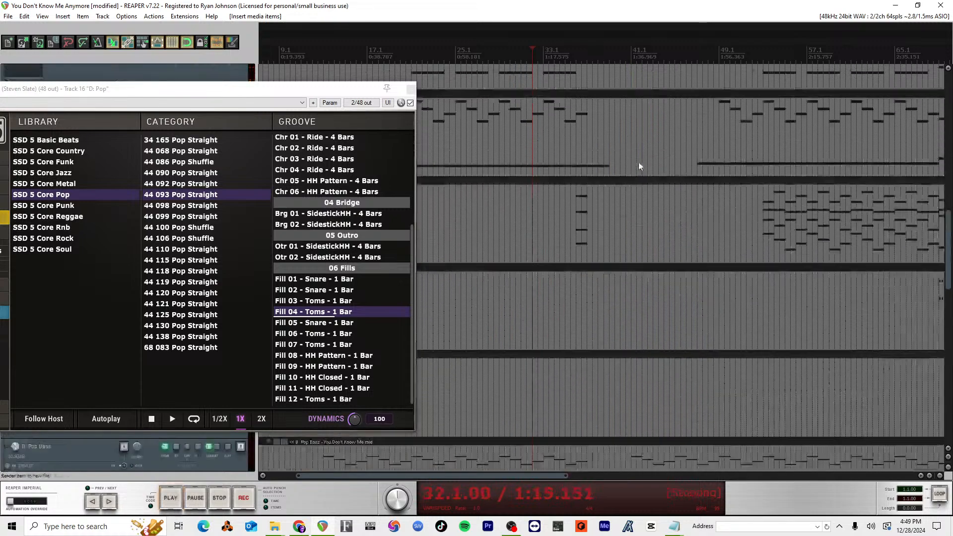
scroll(638, 162, up, 5)
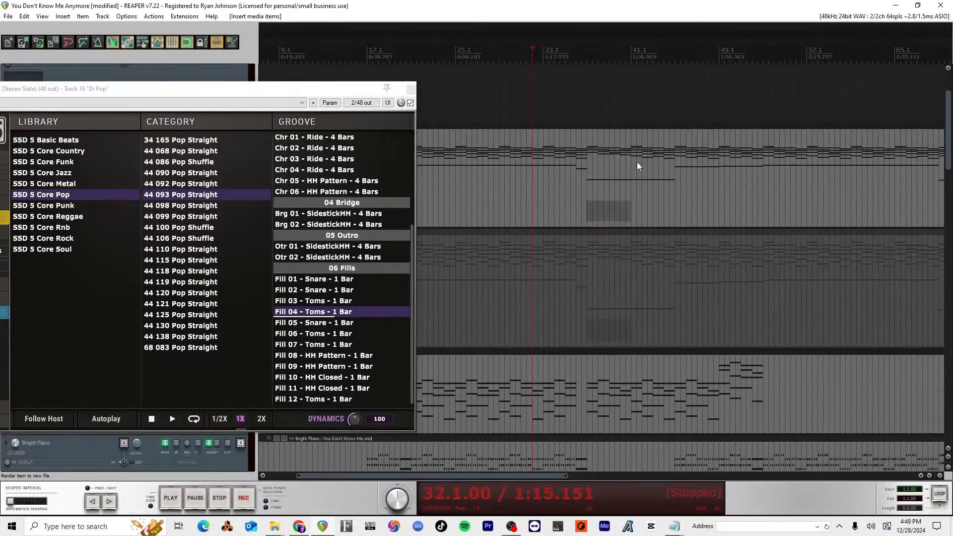
scroll(636, 162, down, 10)
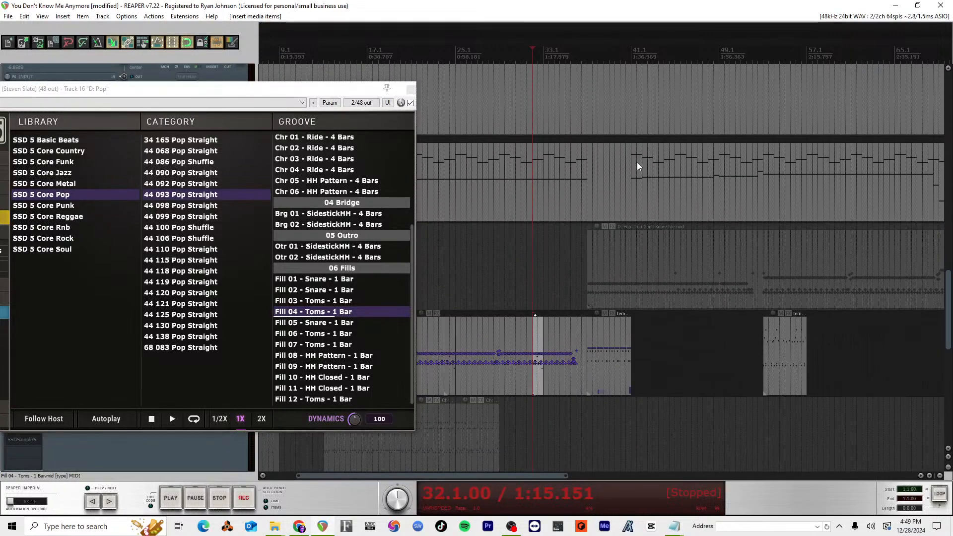
scroll(636, 161, down, 3)
scroll(622, 384, down, 3)
scroll(621, 385, up, 3)
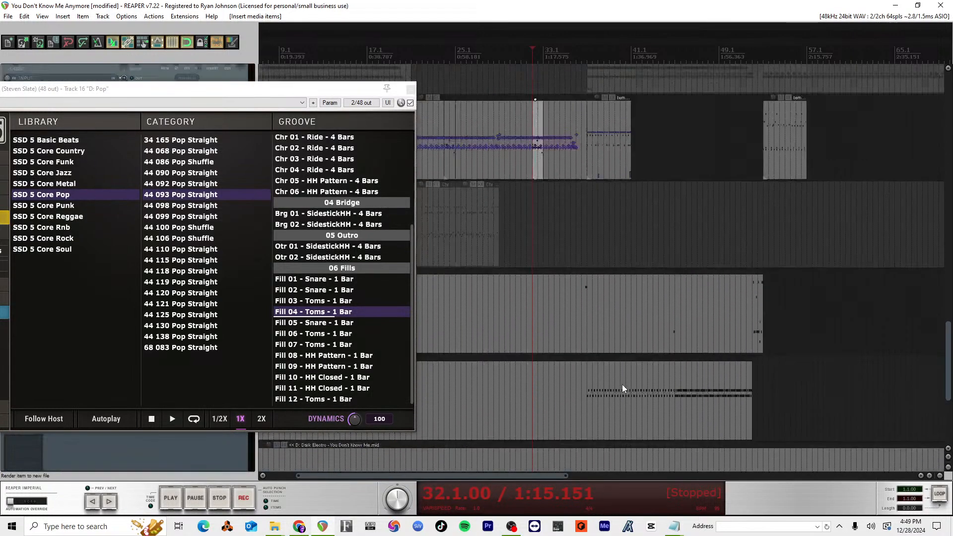
scroll(621, 384, up, 5)
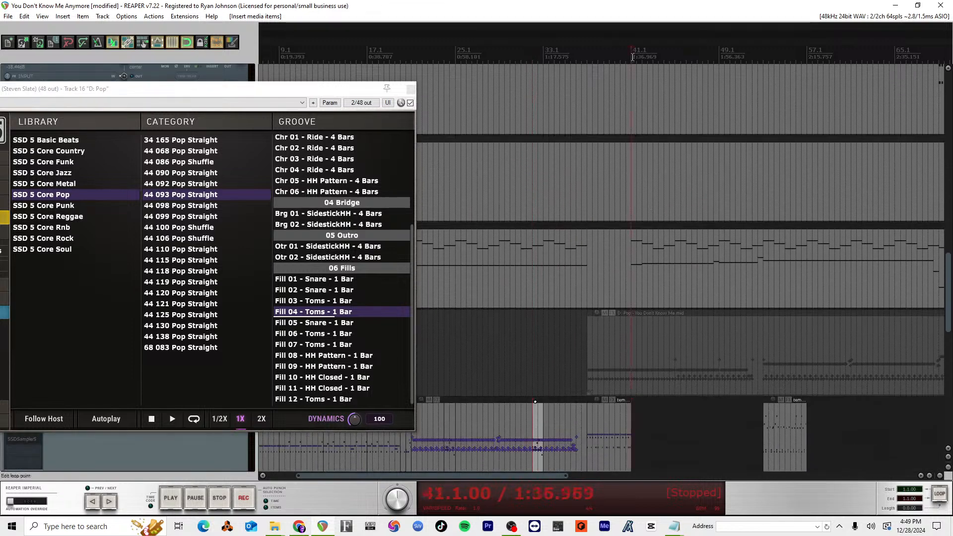
key(space)
Step: Open the B: Pop Bass item in the MIDI editor at bar 41
click(636, 271)
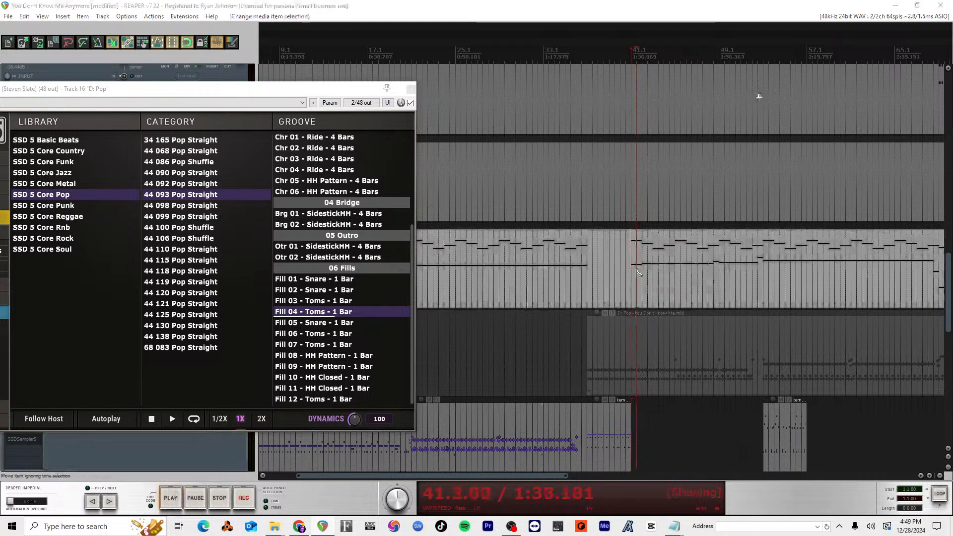
double_click(640, 271)
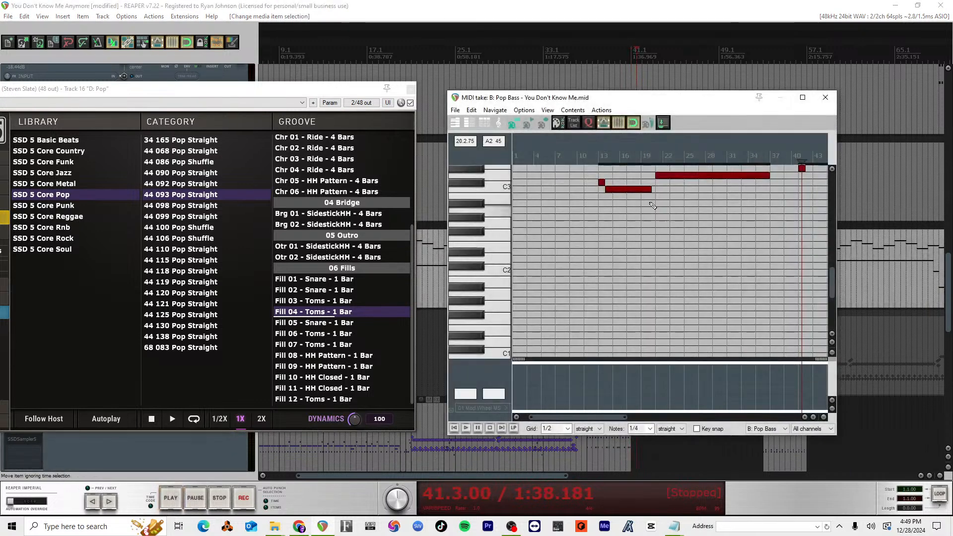
click(598, 155)
key(space)
key(space)
key(Escape)
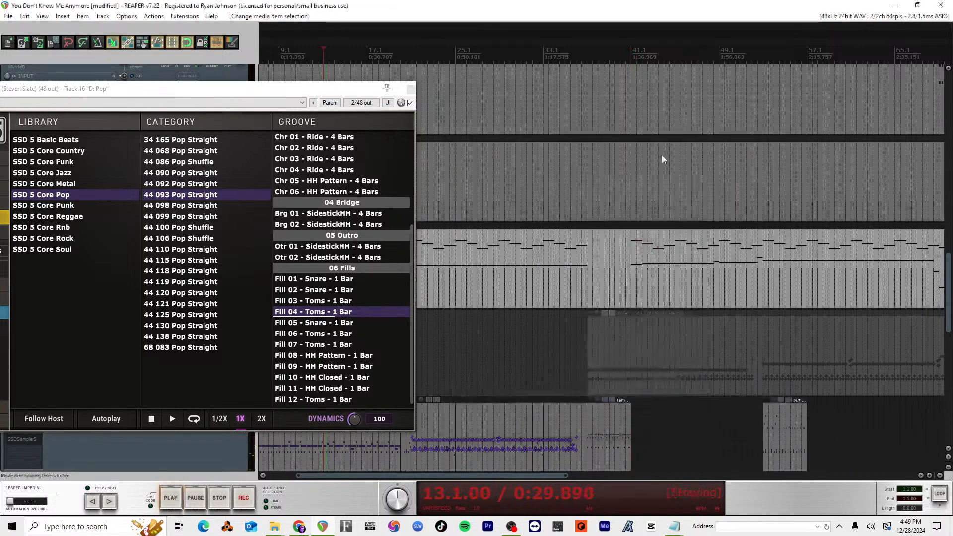
click(629, 272)
double_click(635, 273)
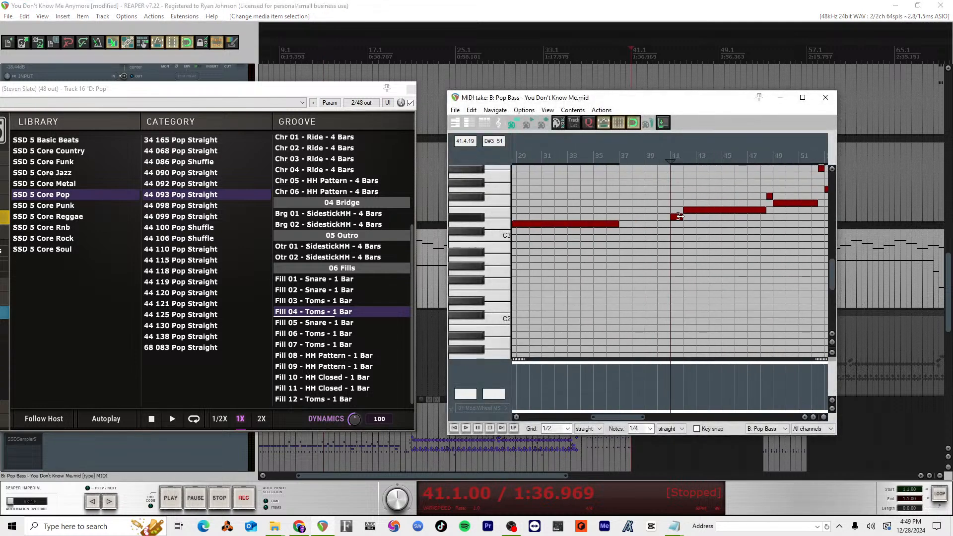
Step: Try raising the short bass note at 41.1 to E3 and audition it from 41.1 and from 39.1
drag(677, 222, 677, 215)
key(space)
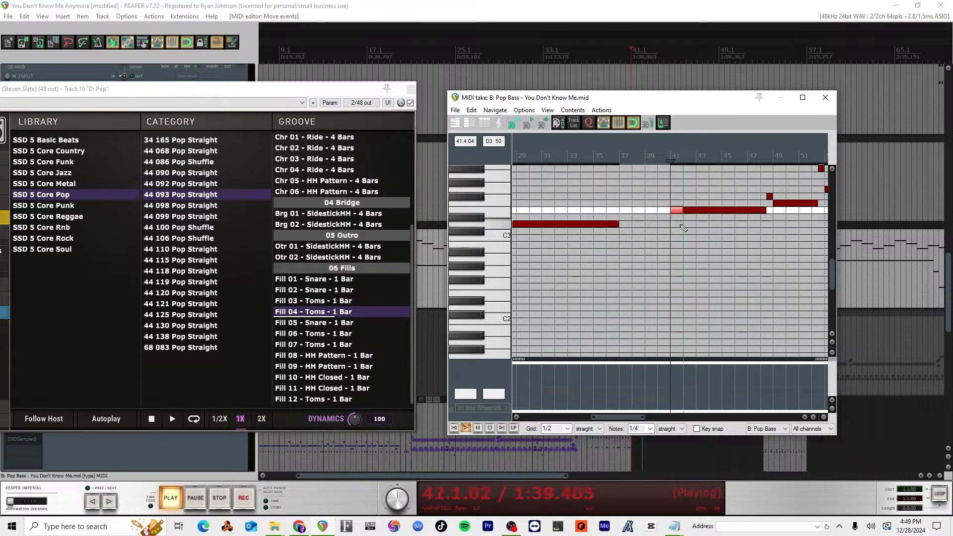
key(space)
click(645, 157)
key(space)
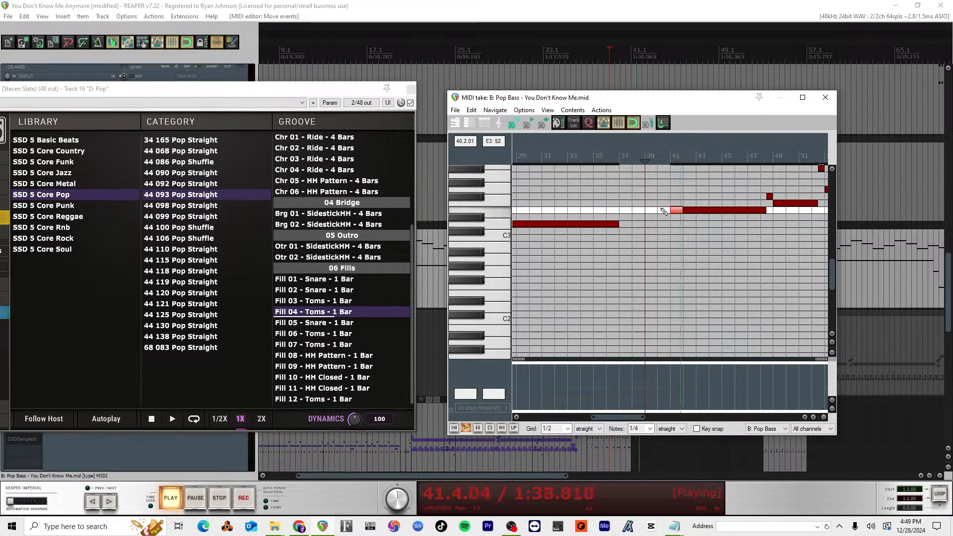
key(space)
Step: Try lowering the short bass note at 41.1 to D3 and audition it from 41.1
drag(676, 210, 676, 228)
click(671, 161)
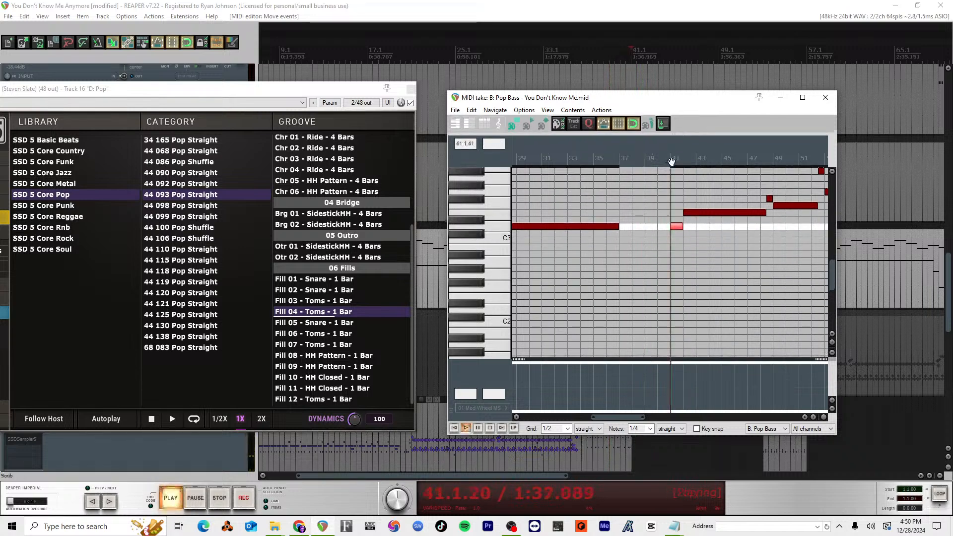
key(space)
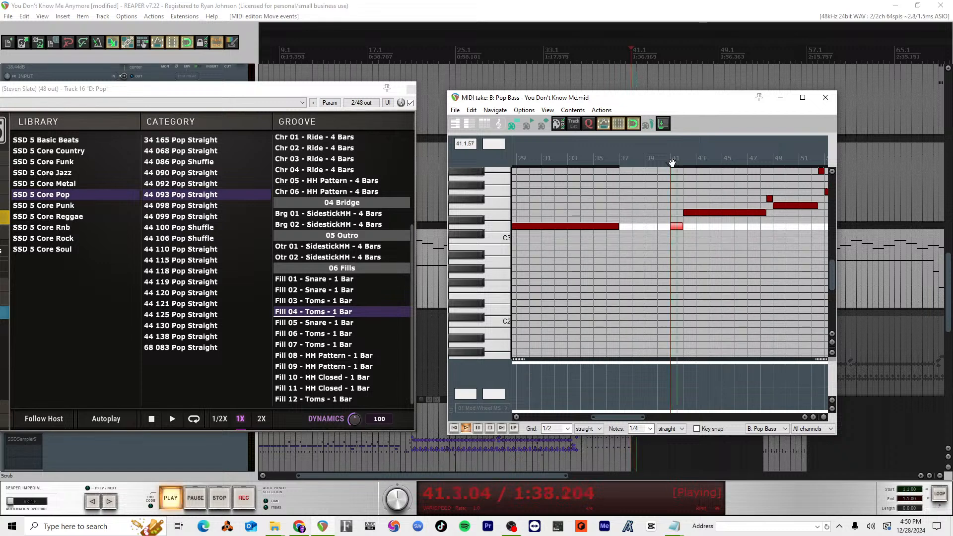
key(space)
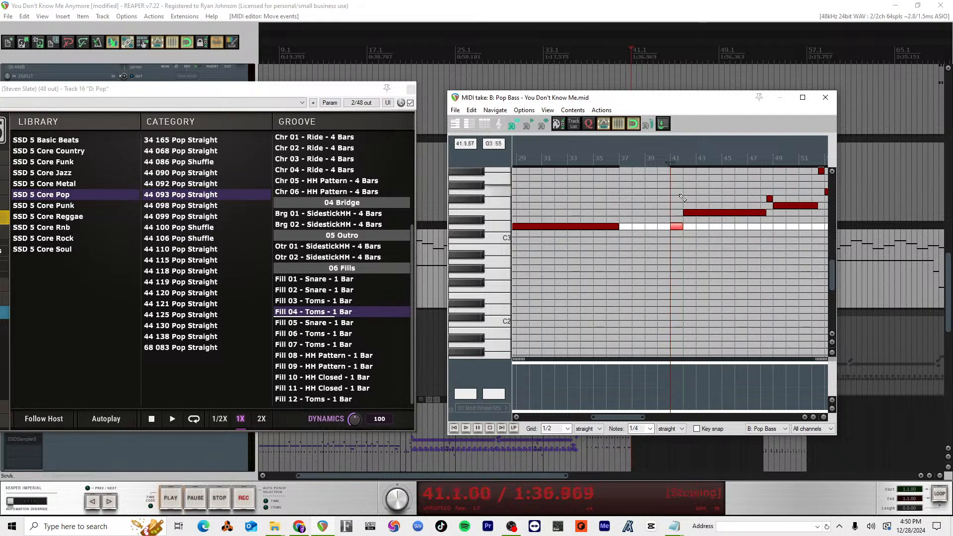
Step: Lower the short bass note at 41.1 to C#3 and audition it twice from 41.1
drag(676, 227, 677, 233)
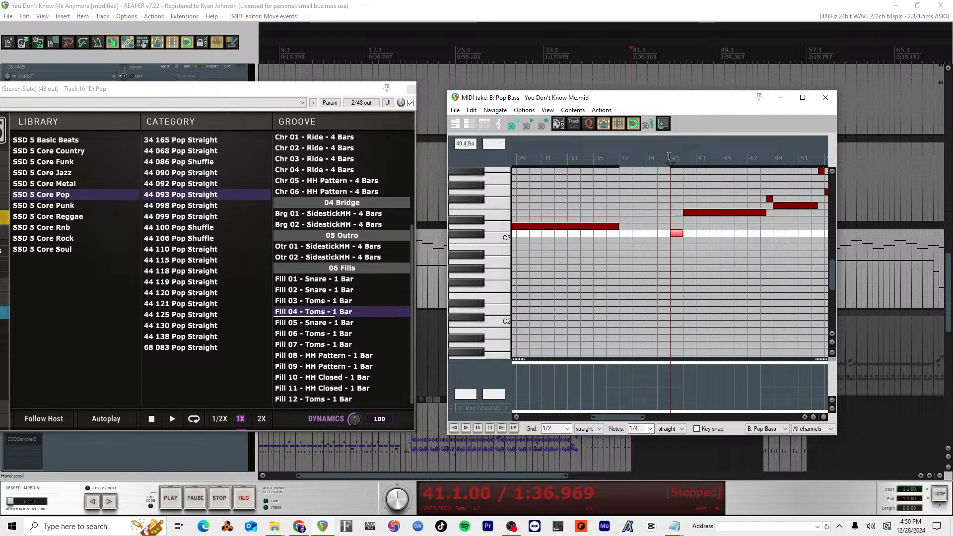
key(space)
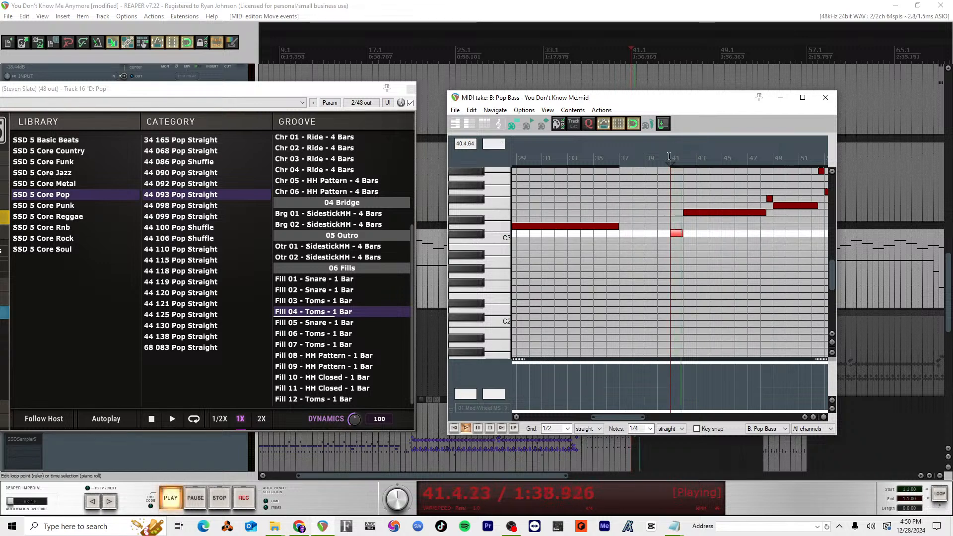
key(space)
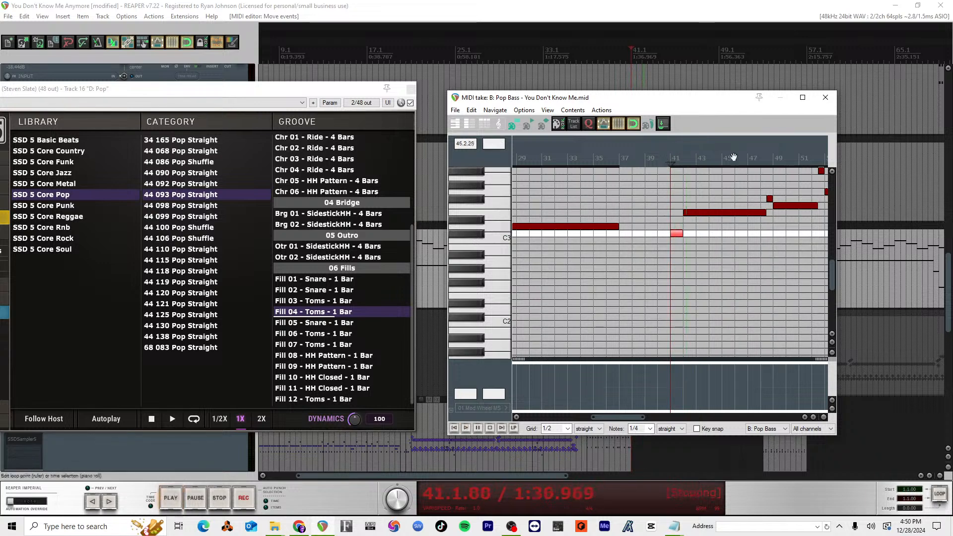
key(space)
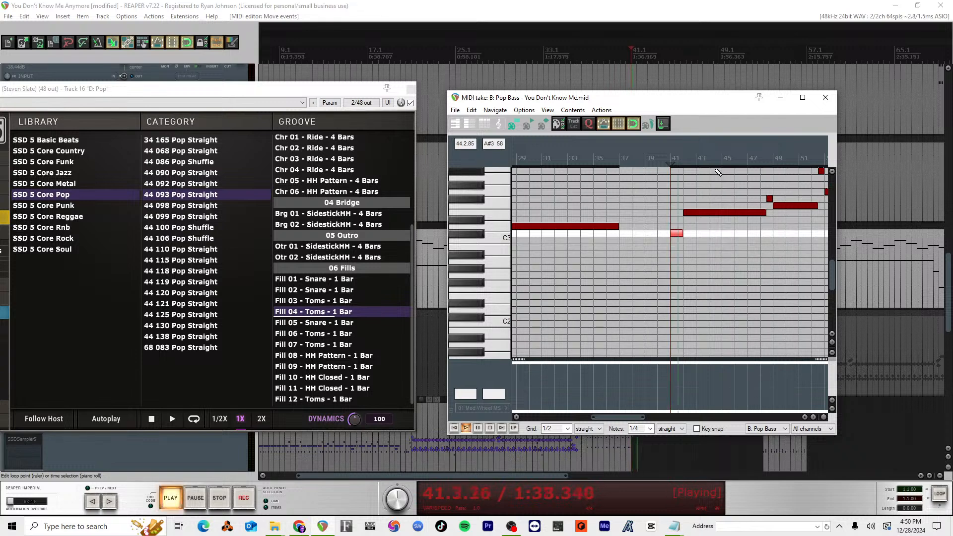
key(space)
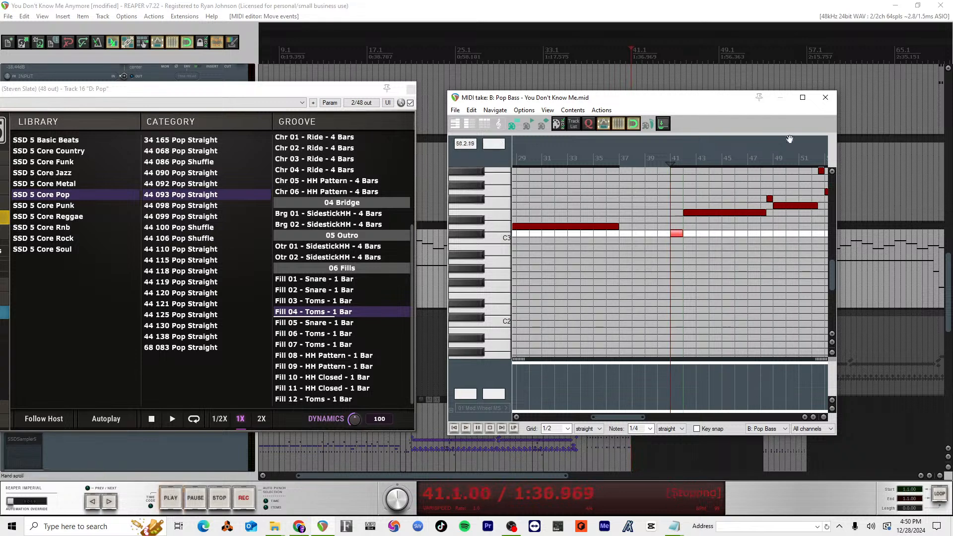
Step: Close the MIDI editor and save the project
click(825, 97)
drag(616, 259, 614, 438)
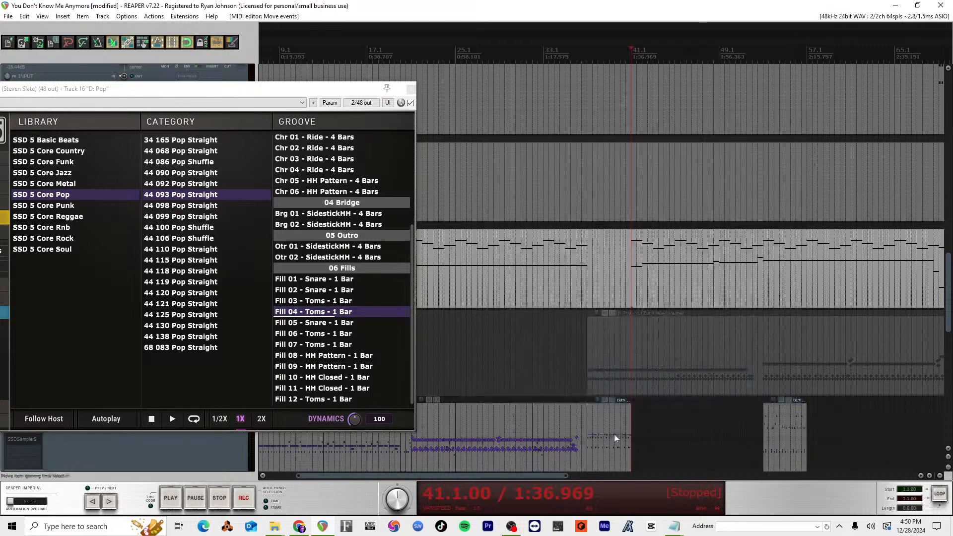
key(ctrl+s)
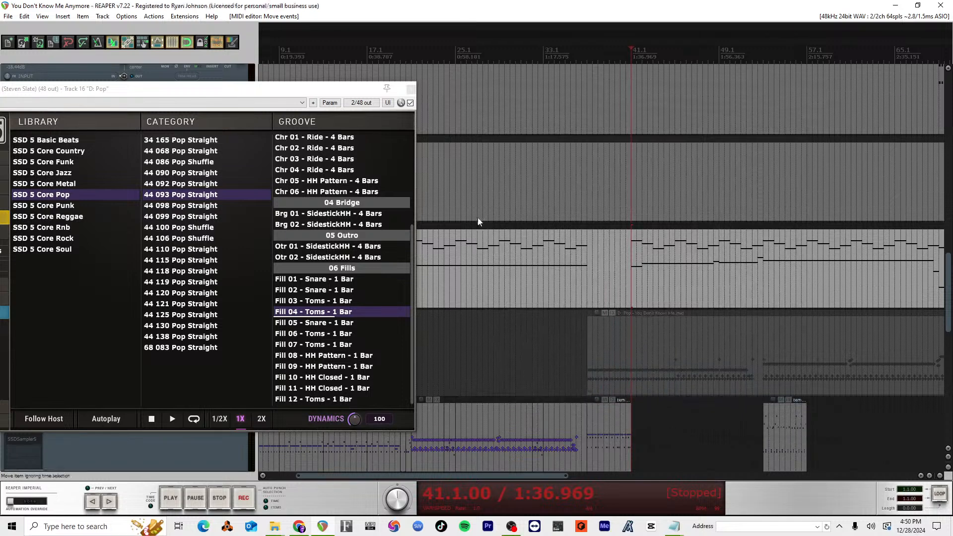
Step: Check the live stream's status in YouTube Studio, return to REAPER, and reposition the SSDSampler5 window over the tracks
drag(364, 96, 565, 79)
key(alt+Tab)
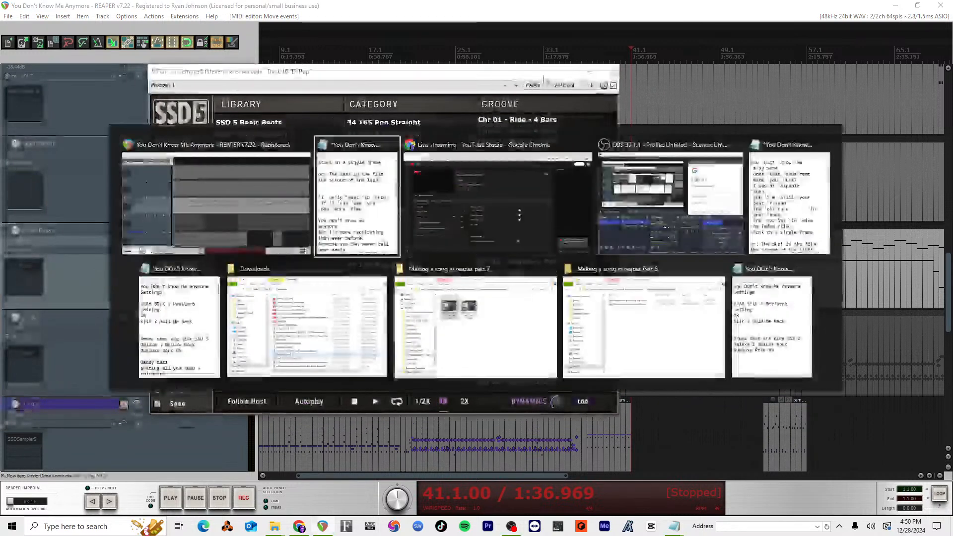
key(alt+Tab)
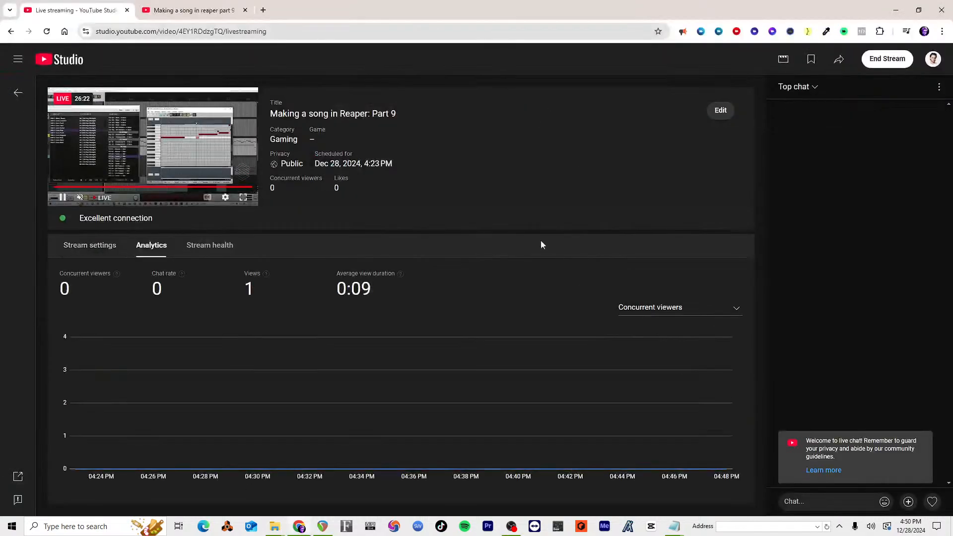
key(alt+Tab)
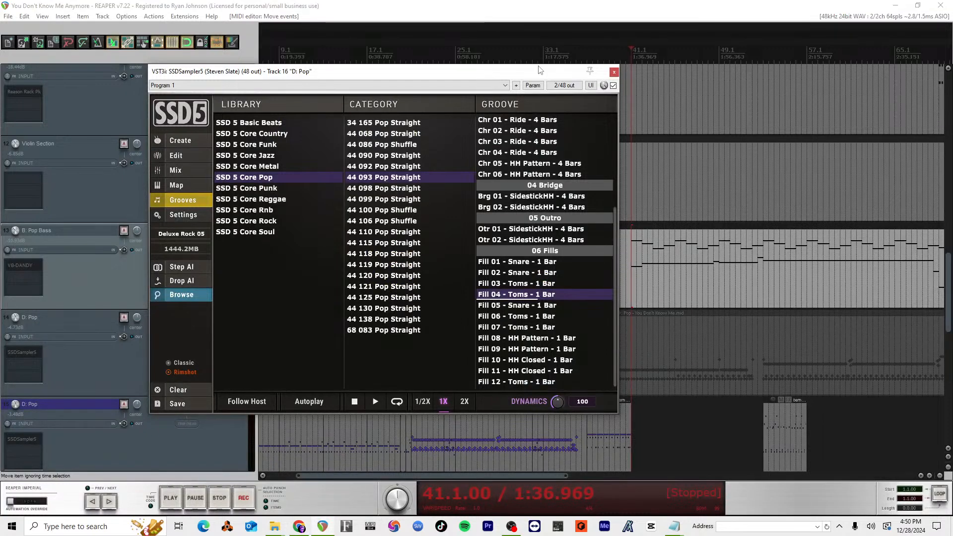
drag(541, 73, 410, 84)
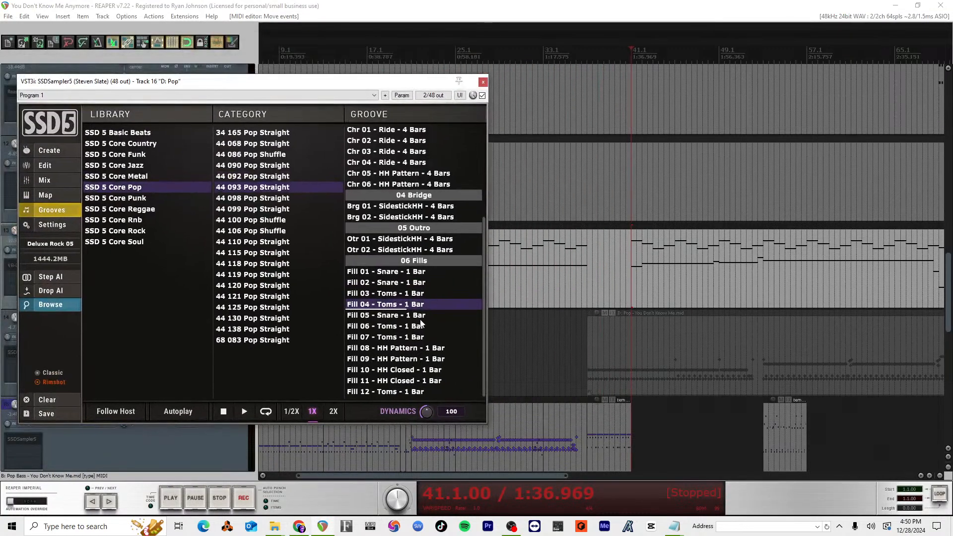
Step: Check the live stream's status in YouTube Studio and OBS, and return to REAPER
key(alt+Tab)
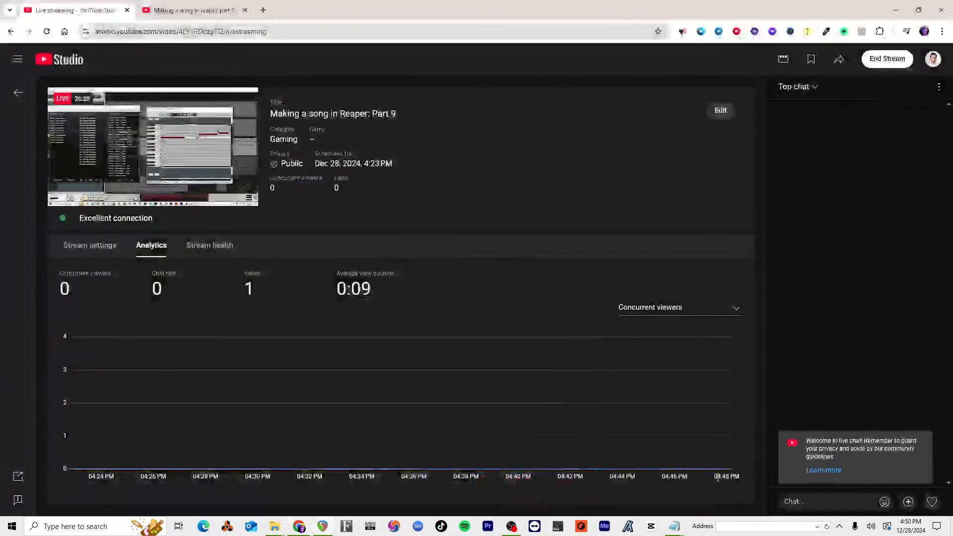
key(alt+Tab)
key(alt+Tab)
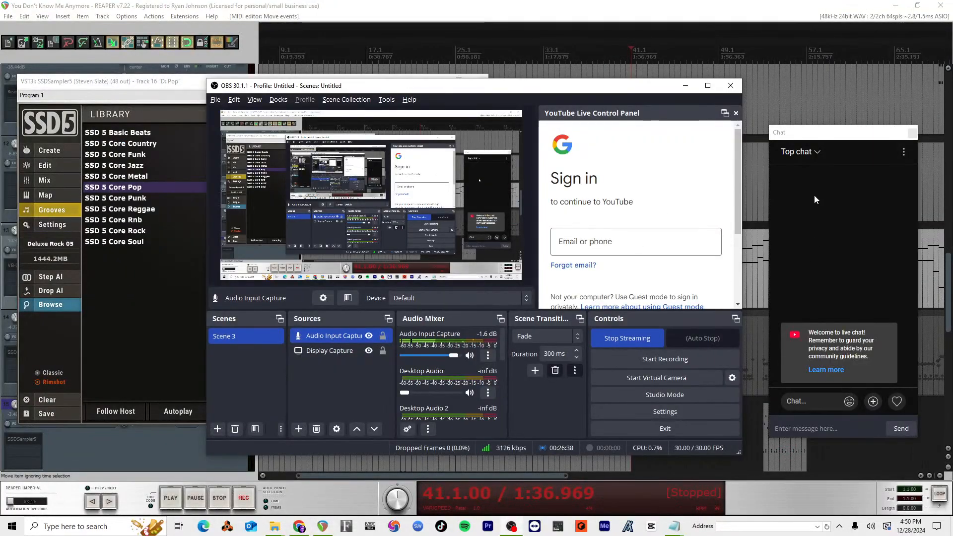
mouse_move(814, 134)
mouse_down()
mouse_move(794, 136)
mouse_move(824, 121)
mouse_up()
click(741, 26)
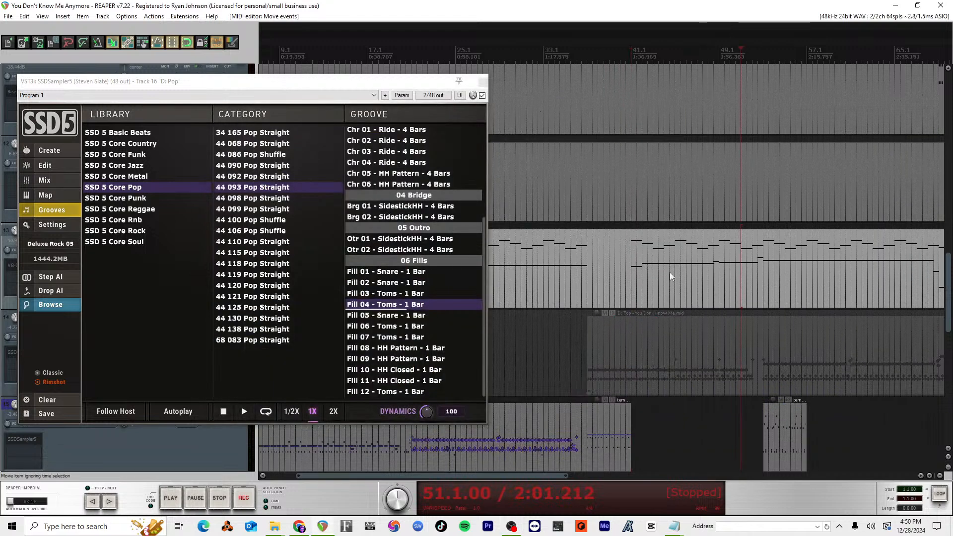
Step: Place the edit cursor at 41.1 and close the SSDSampler5 window
click(625, 48)
click(630, 48)
scroll(507, 371, down, 2)
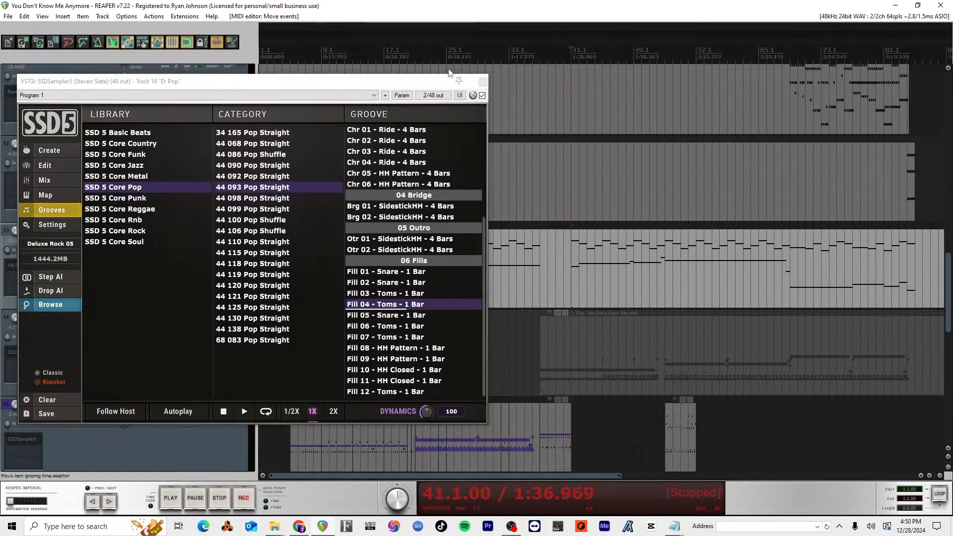
click(481, 82)
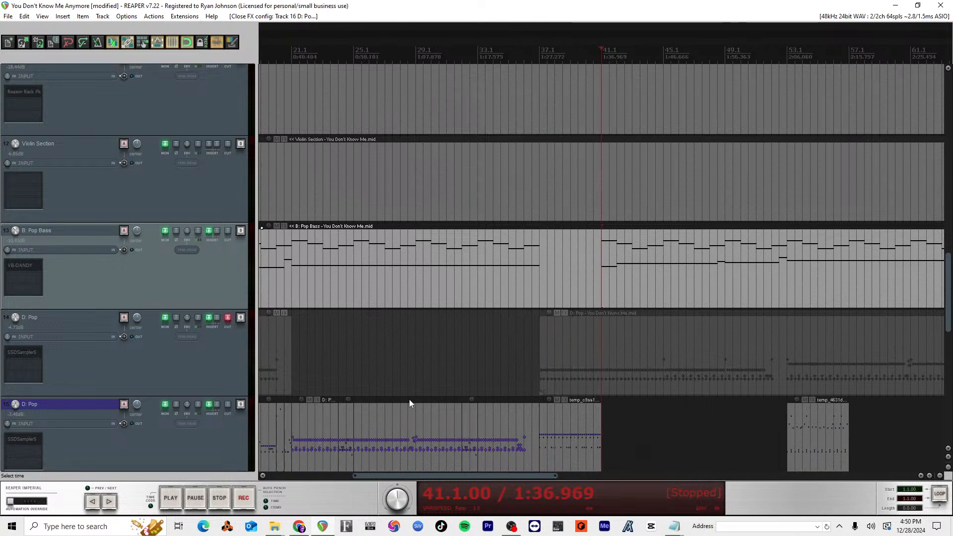
Step: Place the edit cursor at 3.1, open Space Rider on the Mic track, and take the effect out of bypass
scroll(450, 409, up, 3)
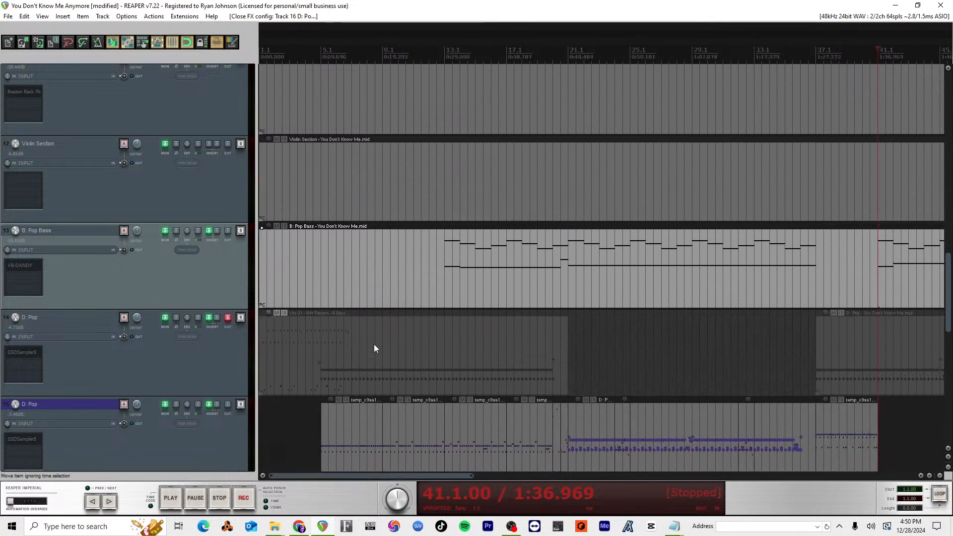
scroll(182, 132, up, 15)
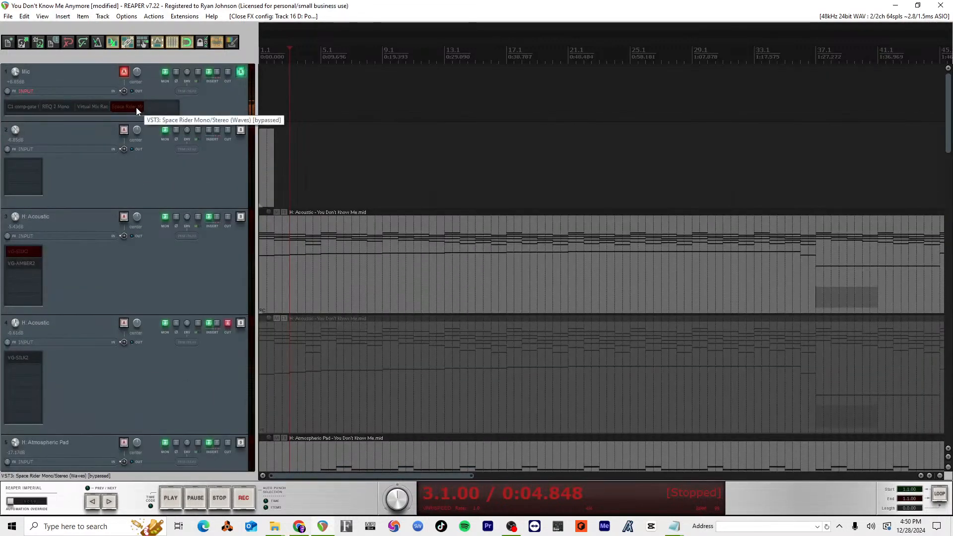
click(136, 107)
drag(192, 103, 535, 98)
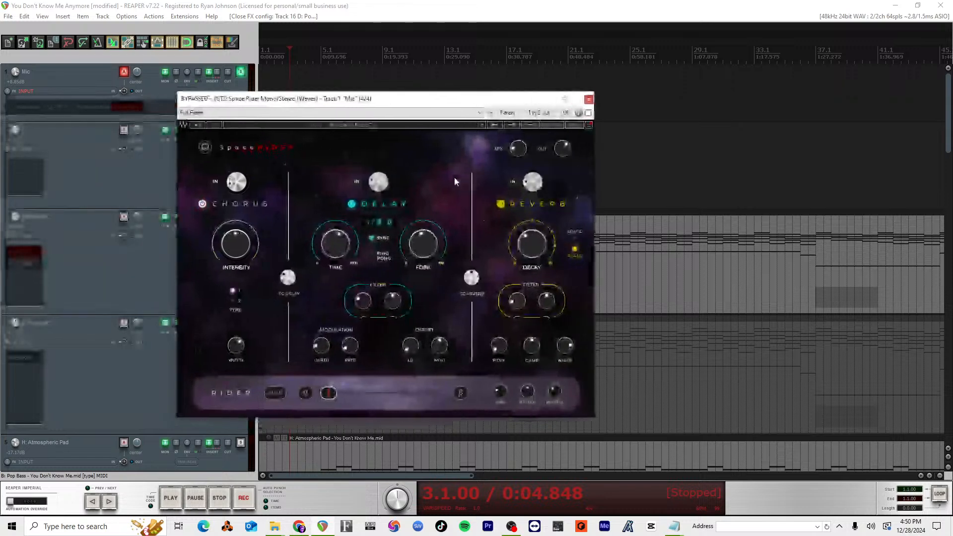
click(588, 113)
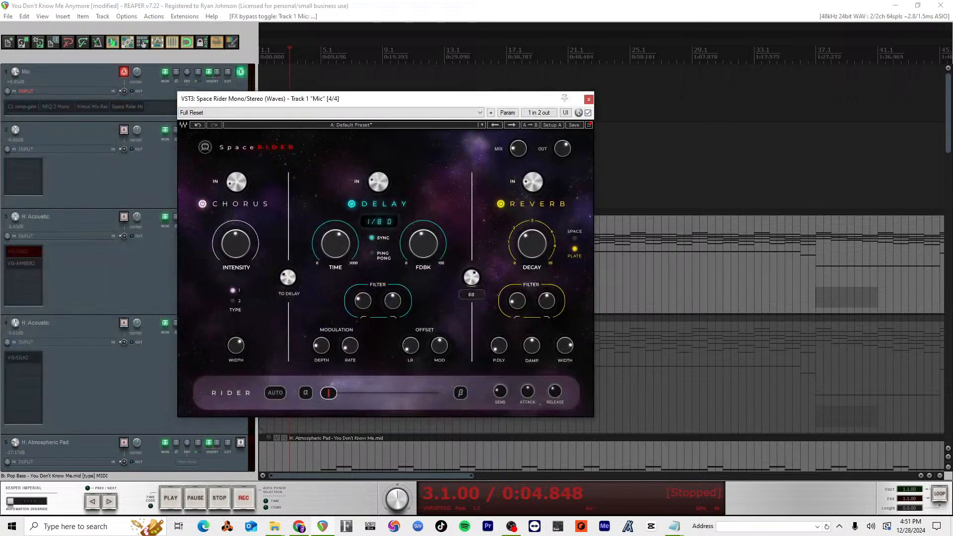
Step: Adjust Space Rider's To Reverb amount, chorus intensity, and chorus input level
drag(472, 278, 472, 281)
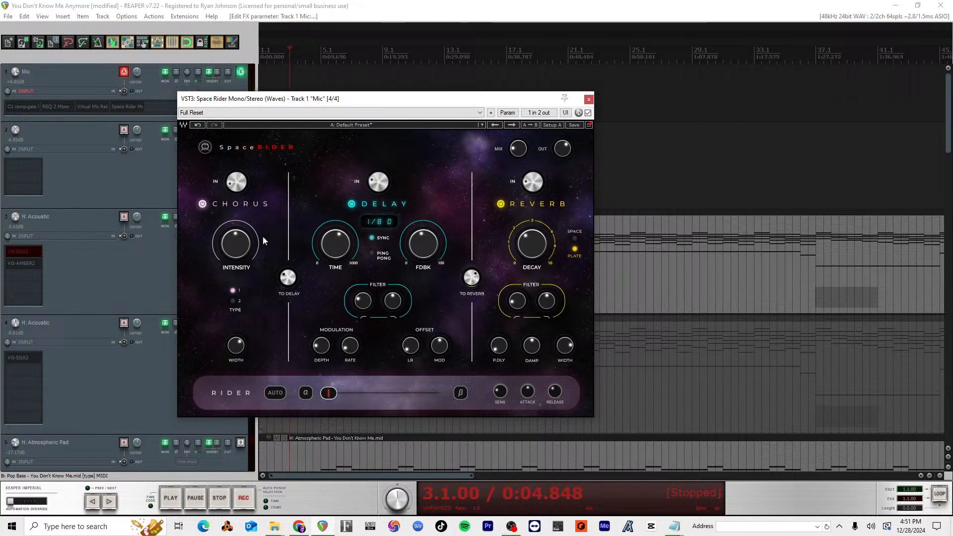
drag(239, 240, 238, 243)
drag(238, 185, 238, 171)
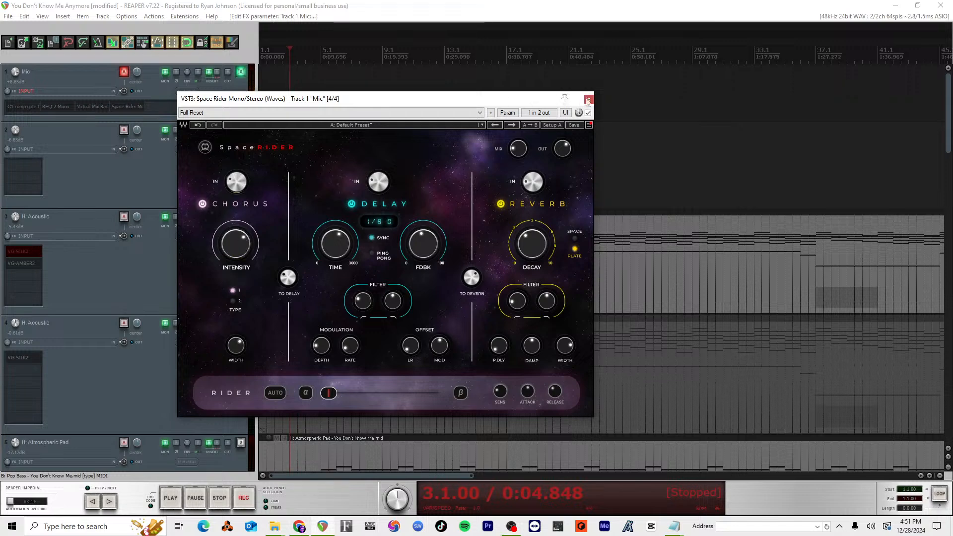
Step: Move the Space Rider window aside to uncover the tracks and play the song from 3.1
key(space)
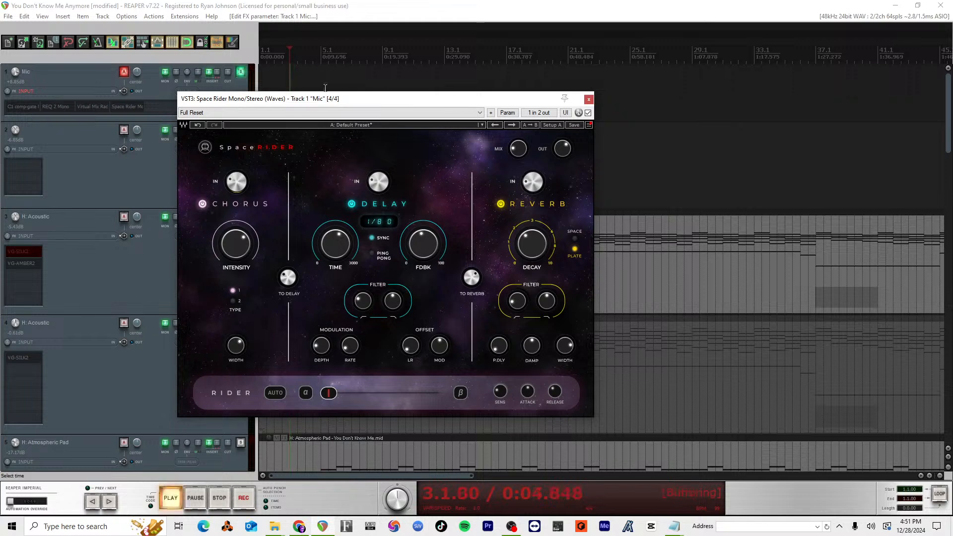
key(space)
drag(326, 100, 814, 67)
key(space)
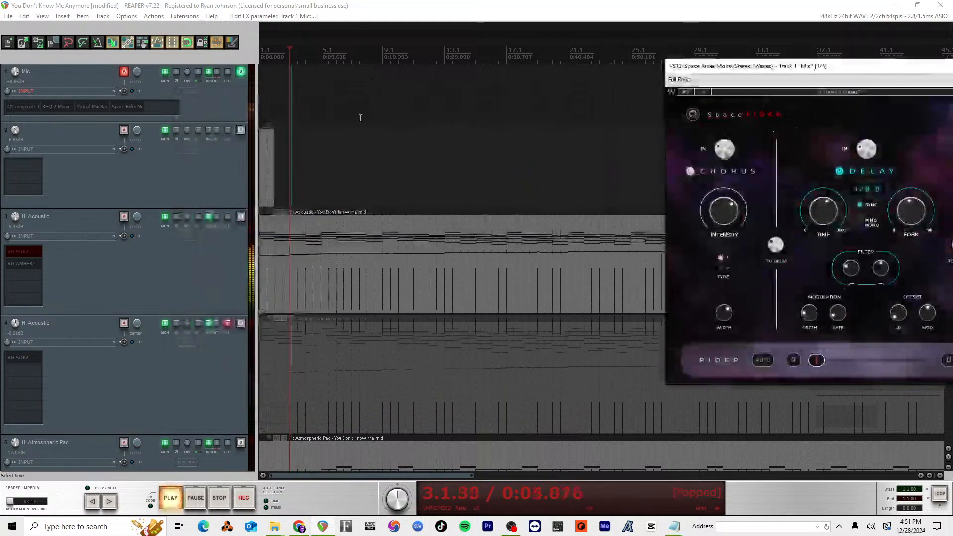
Step: Switch to the You Don't Know Me Anymore lyrics in Notepad and delete the two extra spaces before 'I'm on the seventh line
key(alt+Tab)
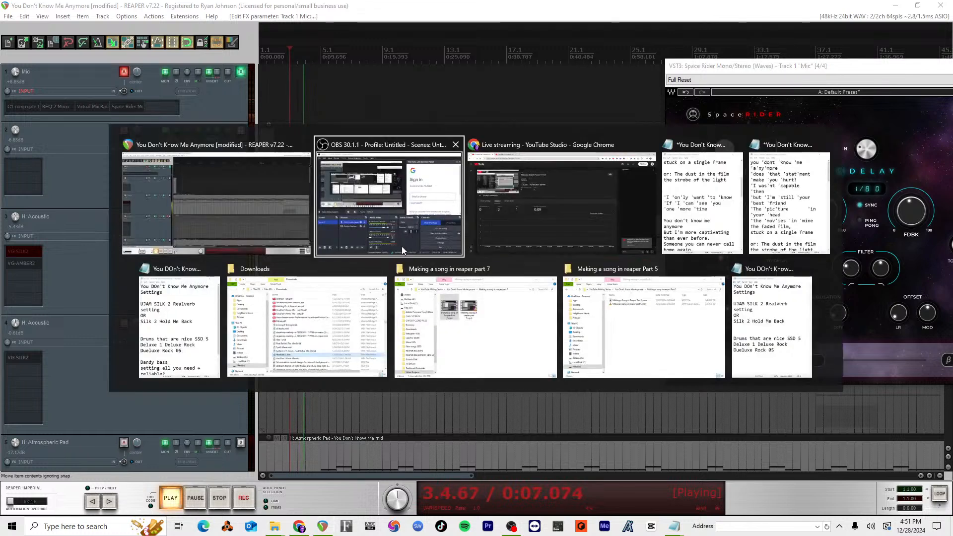
key(alt+Tab)
key(alt+Tab)
key(alt+Tab)
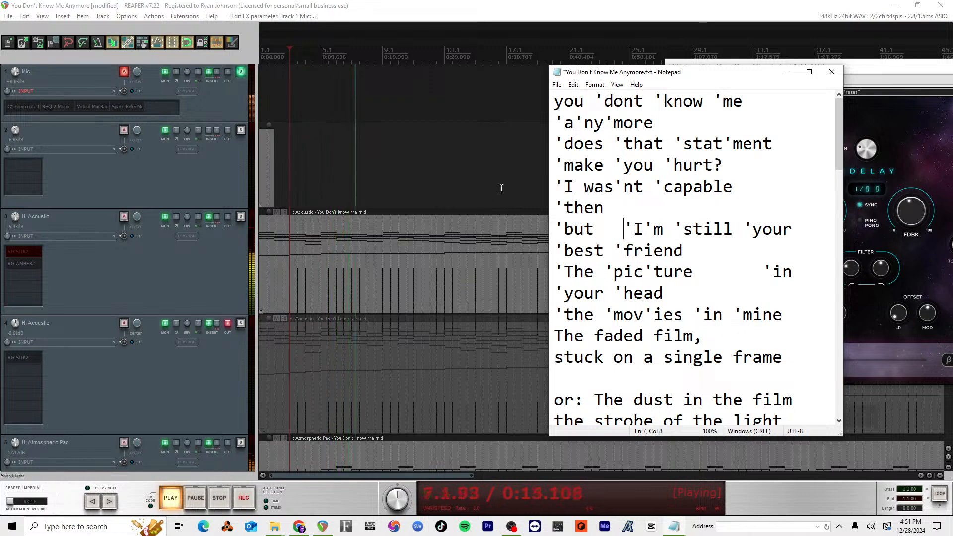
key(BackSpace)
key(BackSpace)
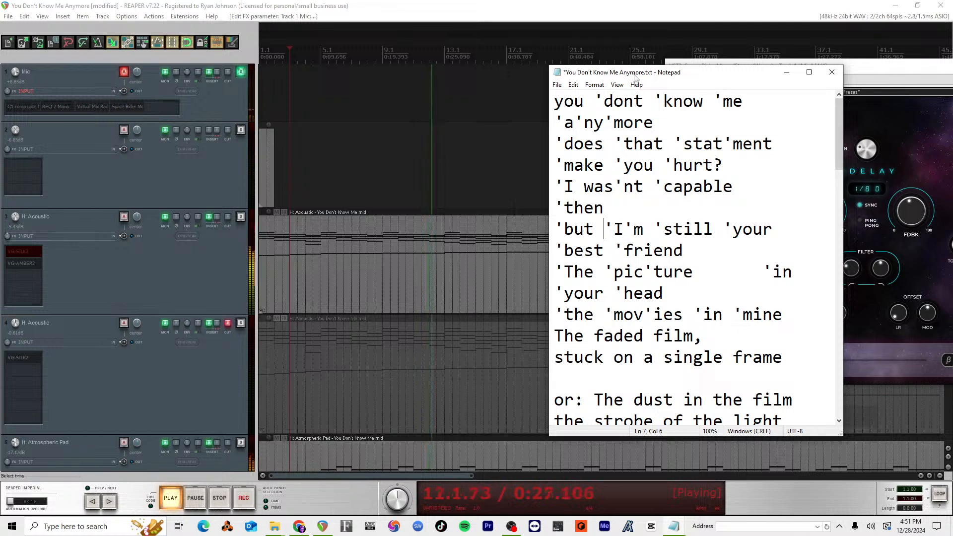
Step: Reposition the lyrics window between the track controls and Space Rider, keeping the Mic track's effects accessible
drag(636, 78, 116, 77)
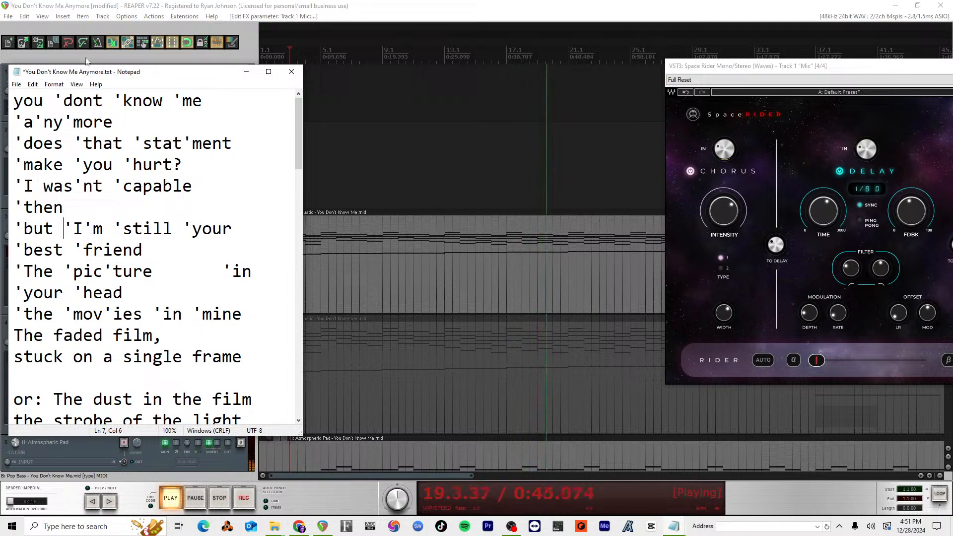
drag(156, 74, 345, 53)
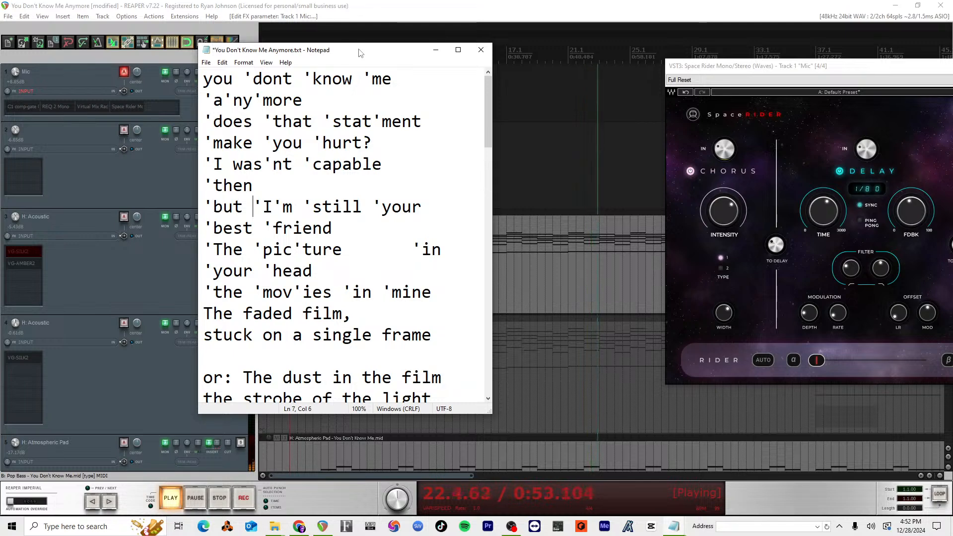
drag(360, 52, 460, 51)
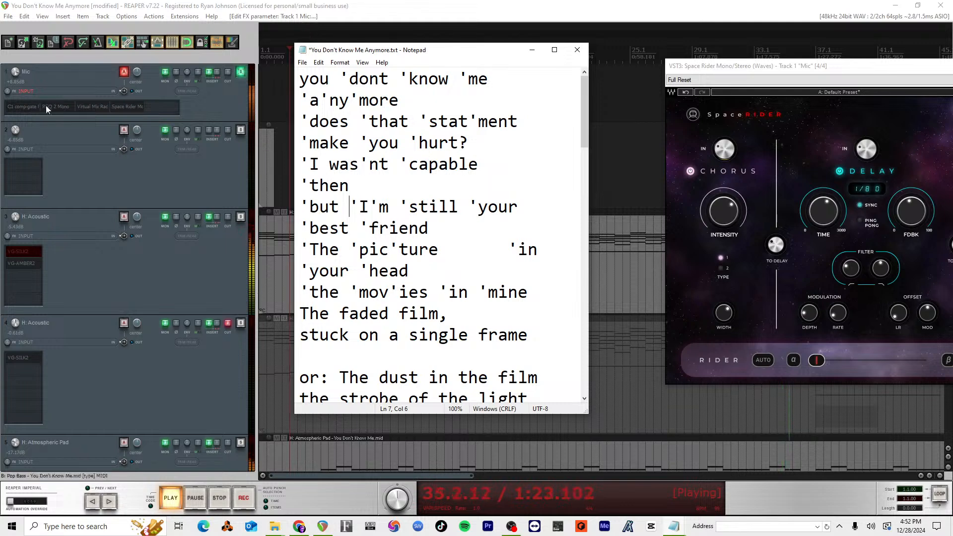
Step: Open Virtual Mix Rack on the Mic track and step through the virtual microphones to the black large-diaphragm model with the gold capsule
click(94, 105)
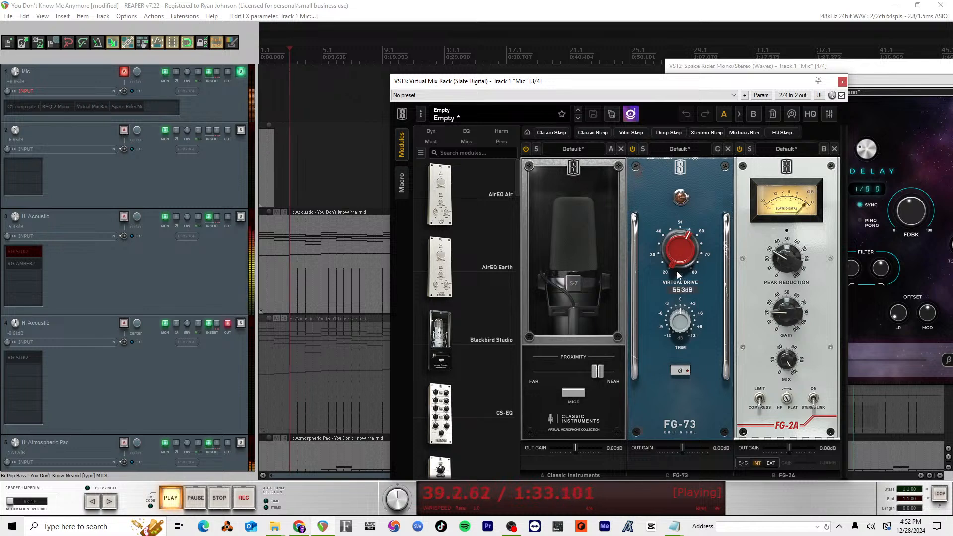
click(596, 266)
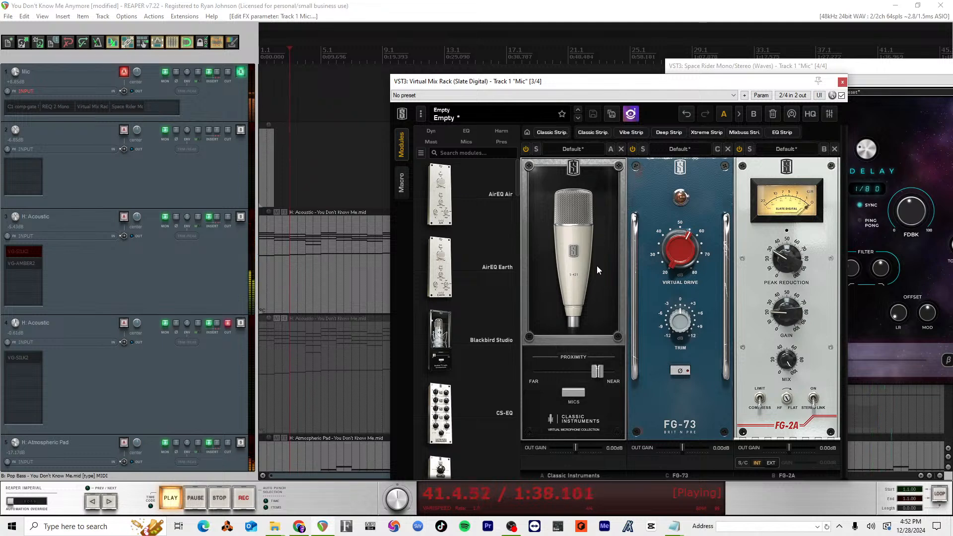
click(596, 266)
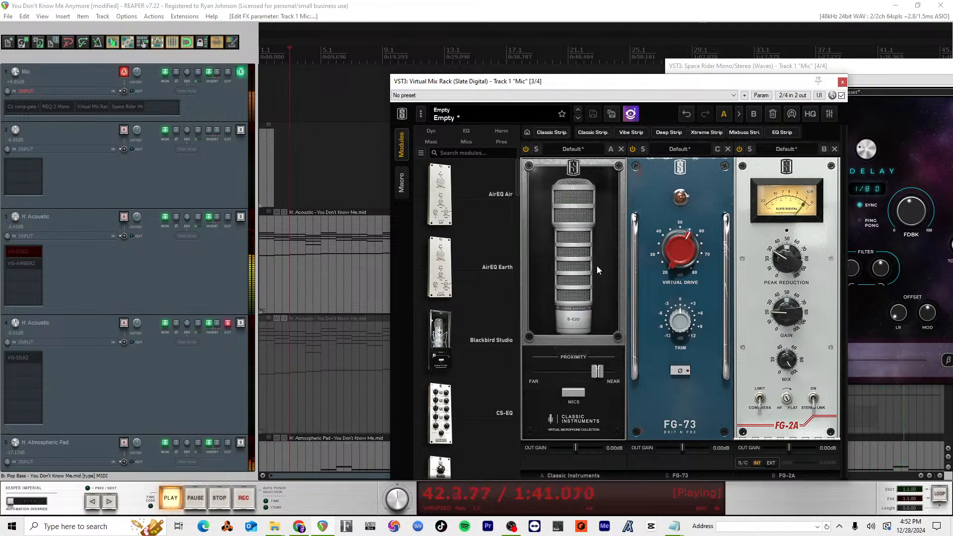
click(597, 266)
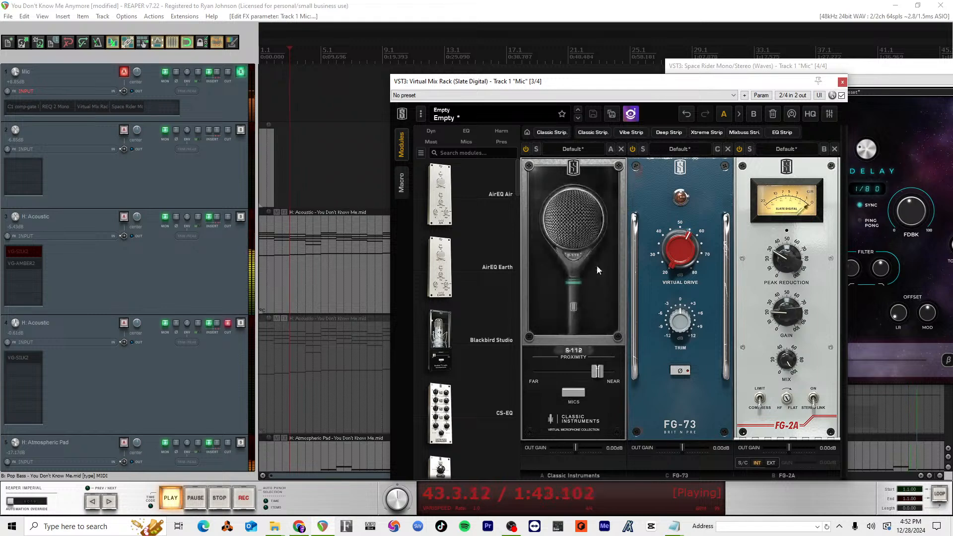
click(596, 266)
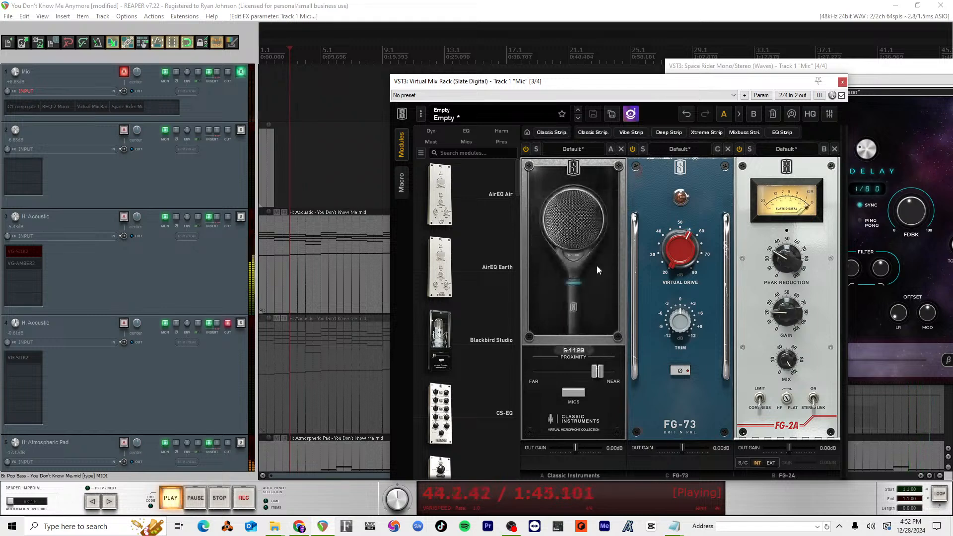
click(598, 264)
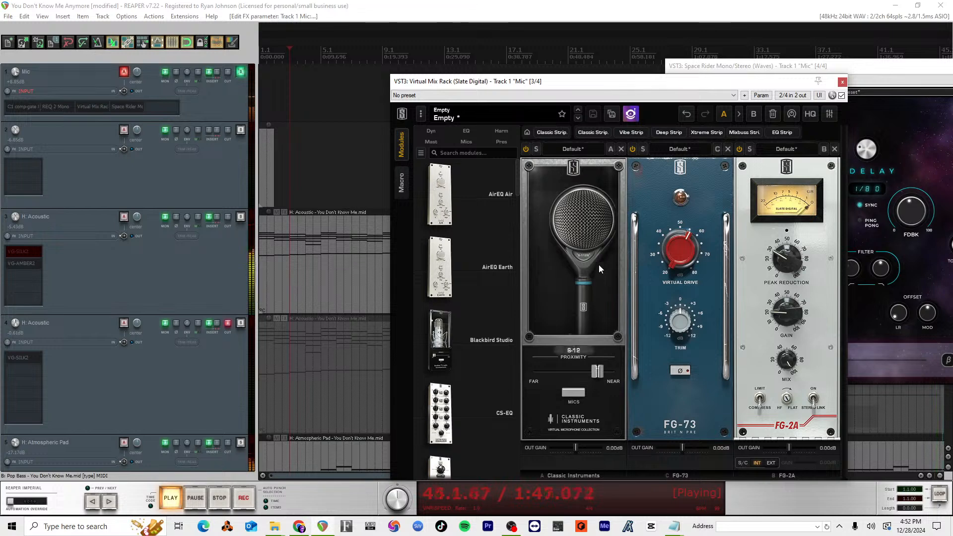
click(599, 264)
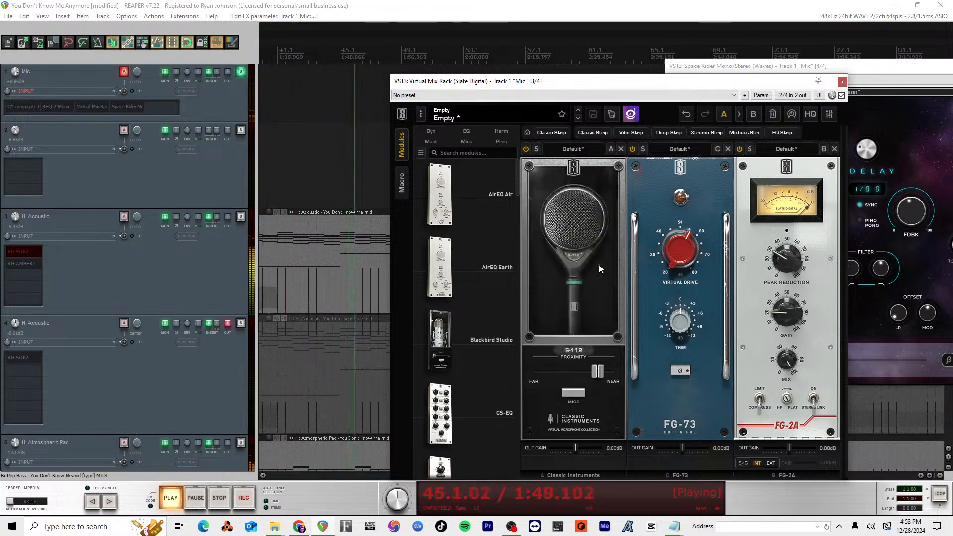
click(602, 263)
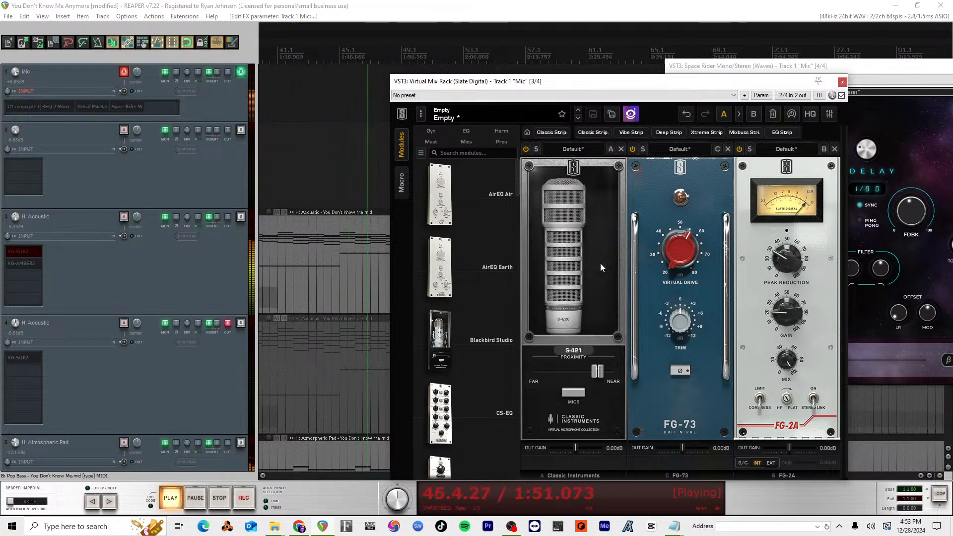
click(601, 264)
click(583, 242)
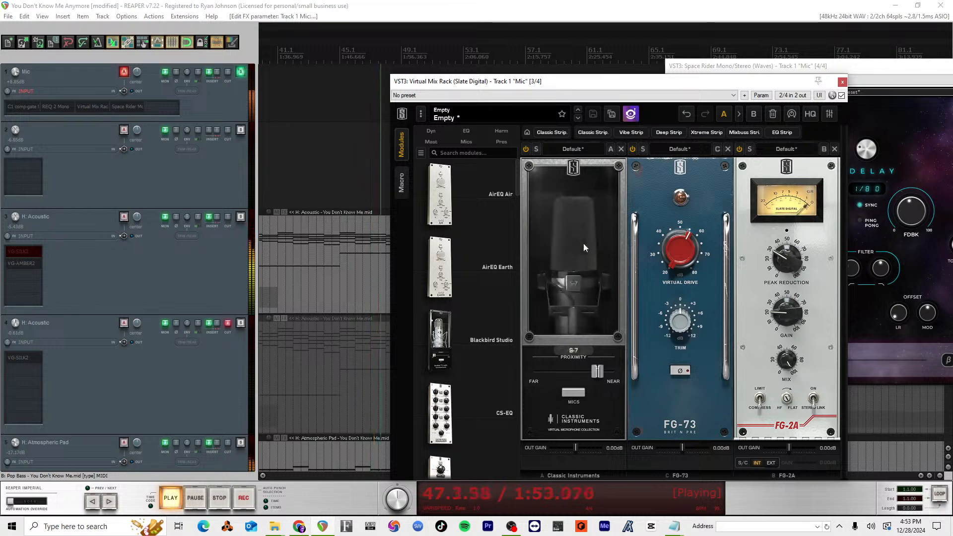
click(583, 244)
click(584, 244)
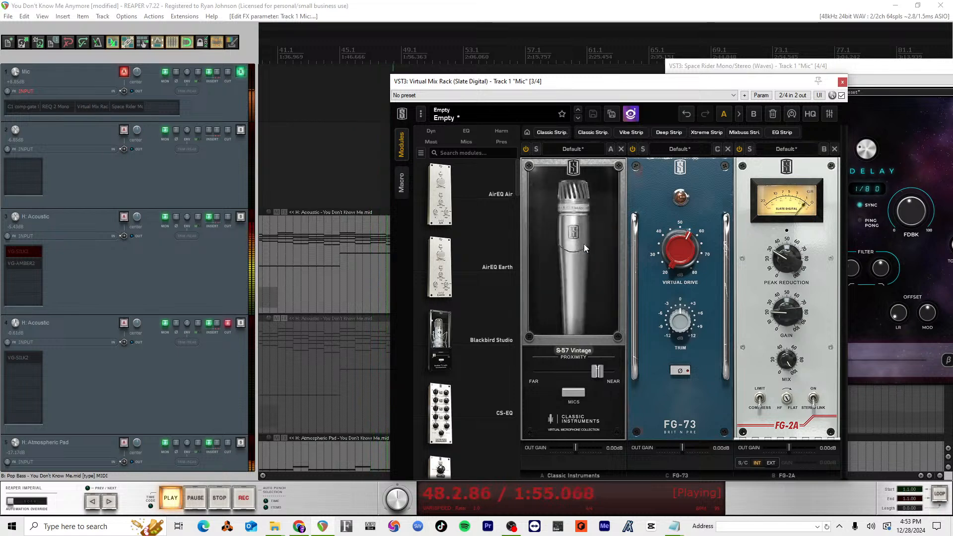
click(584, 244)
click(583, 244)
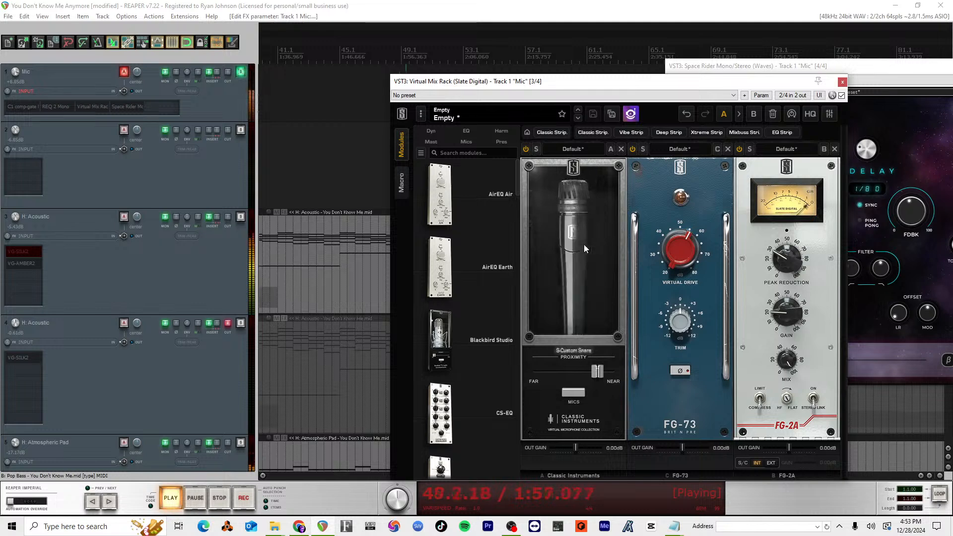
click(583, 244)
click(583, 244)
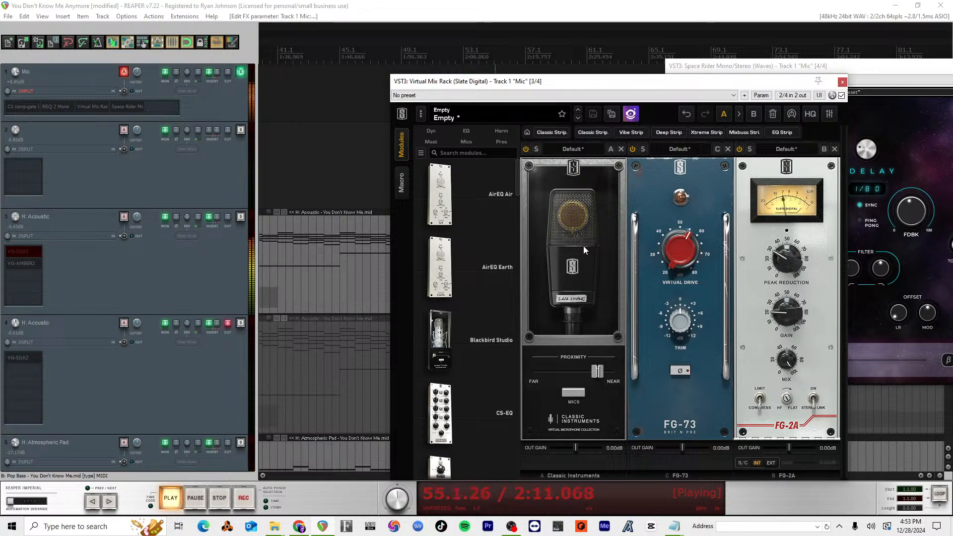
Step: Set the virtual microphone's Proximity about midway between far and near, and slightly lower the FG-2A's Peak Reduction
drag(603, 376, 578, 376)
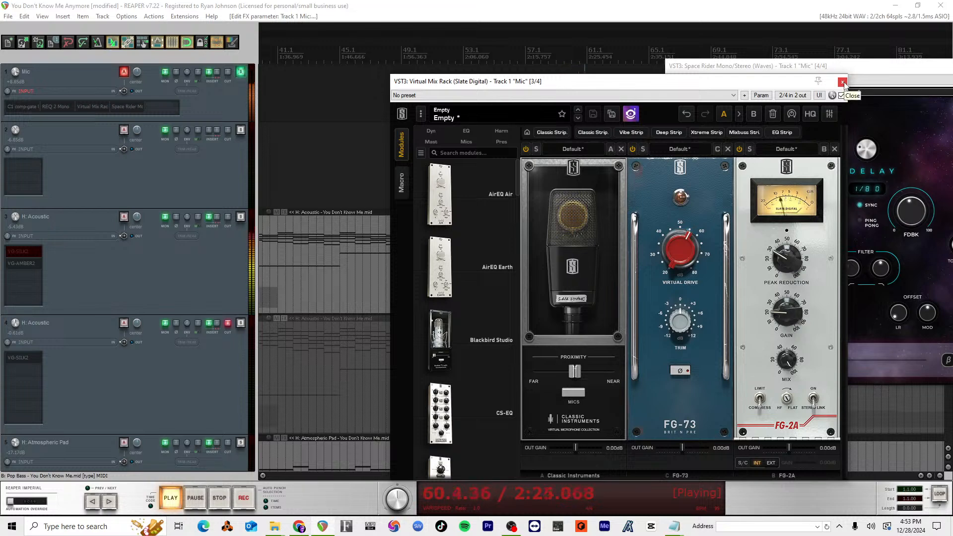
drag(842, 85, 756, 86)
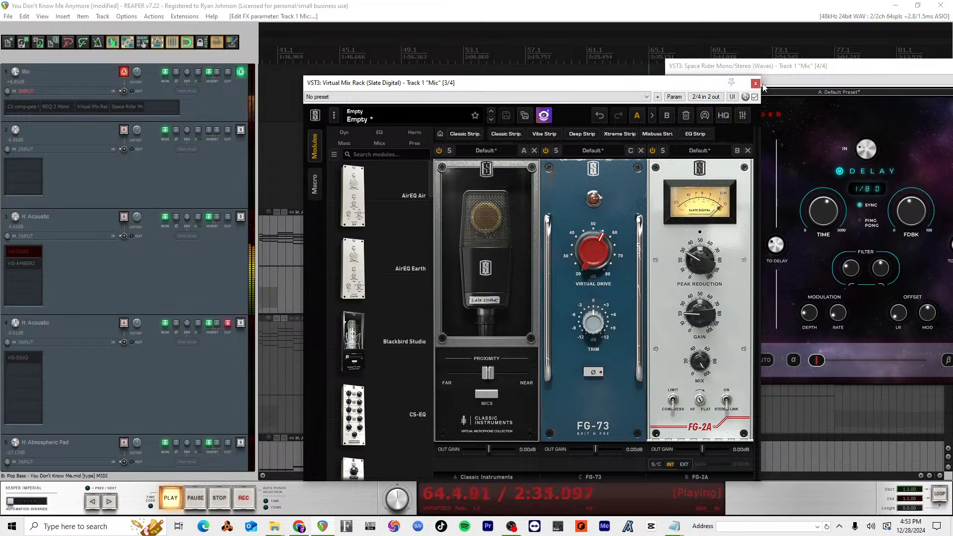
mouse_move(710, 274)
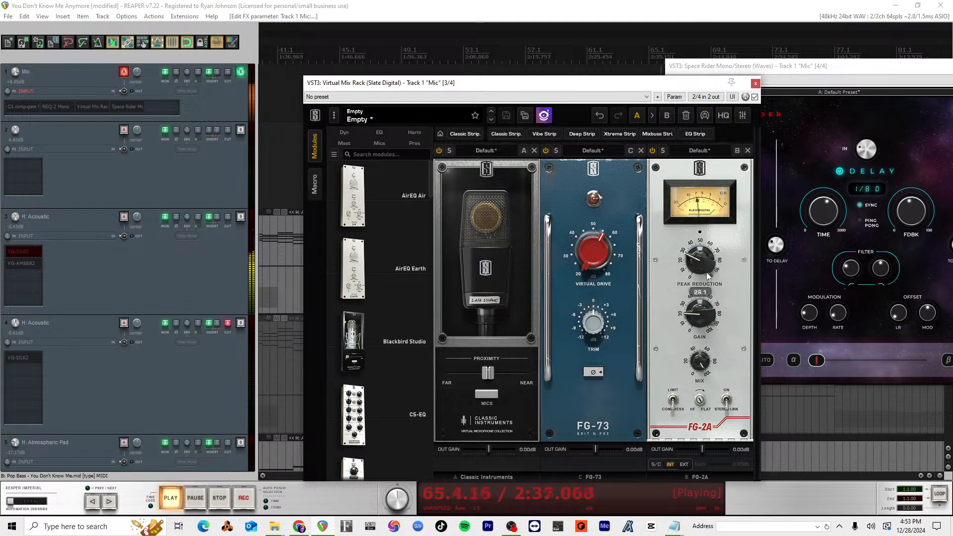
drag(708, 274, 706, 279)
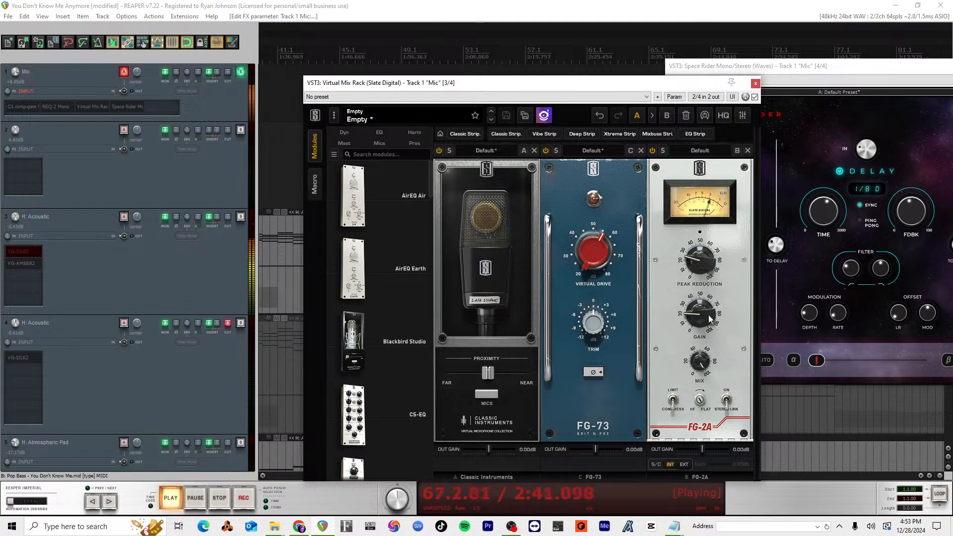
Step: Fine-tune the FG-2A's Gain to about 17.6 and slightly raise the FG-73's Virtual Drive on the Mic track
drag(708, 313, 707, 317)
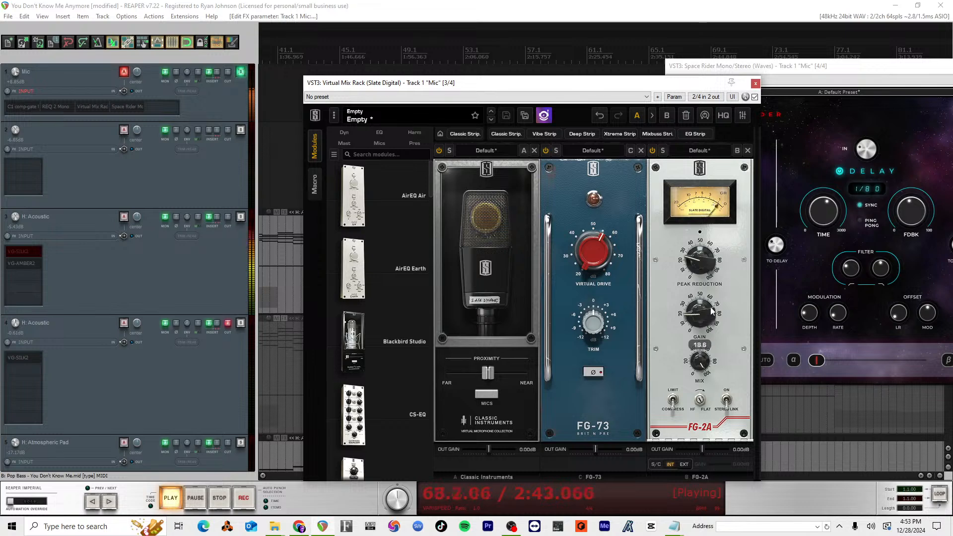
drag(610, 224, 610, 223)
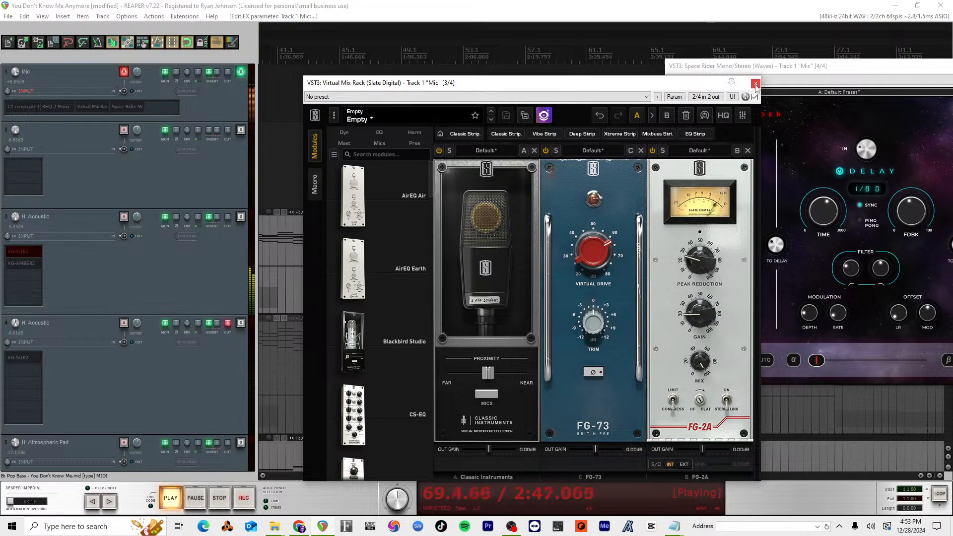
mouse_move(696, 319)
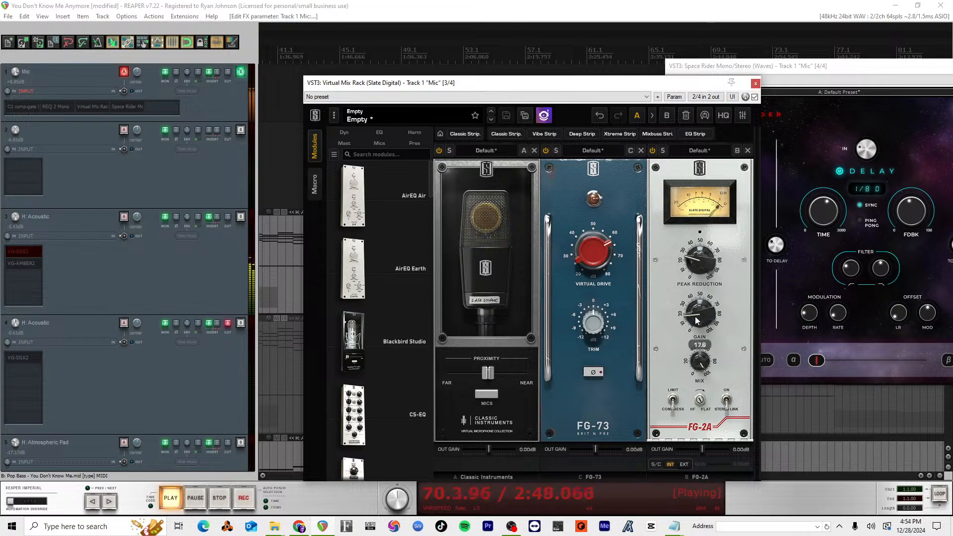
drag(695, 321, 696, 324)
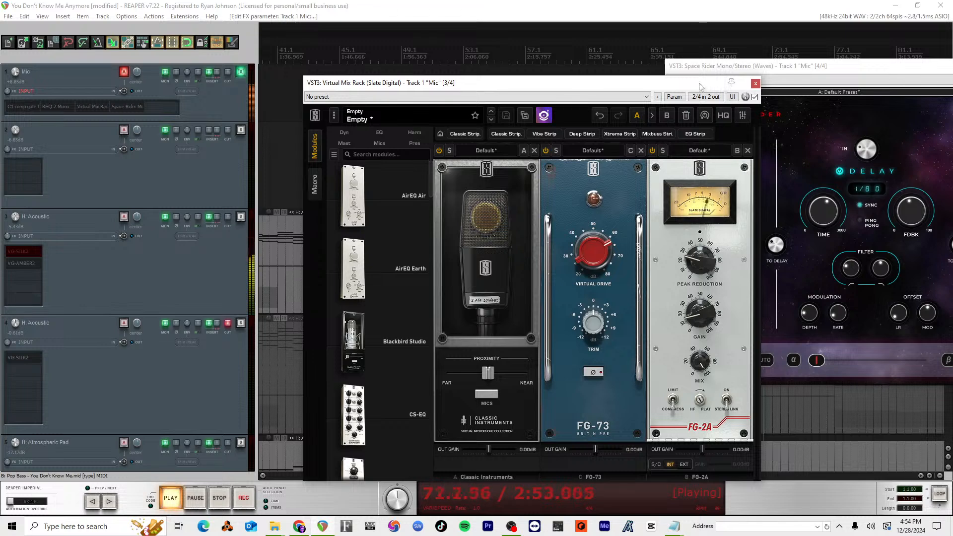
Step: Close Space Rider, set the FG-73's Virtual Drive to about 58.6 dB, and close Virtual Mix Rack with playback stopped
drag(702, 66, 474, 69)
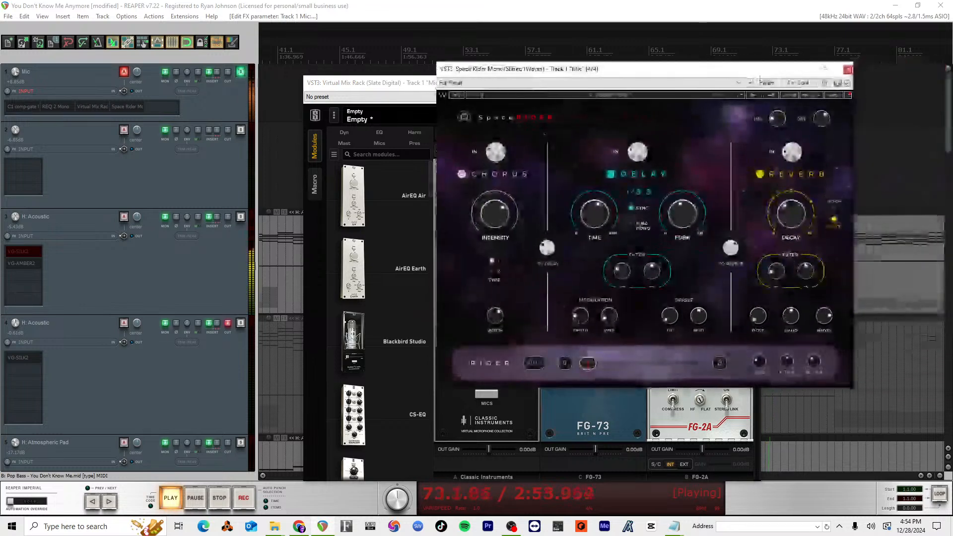
click(847, 70)
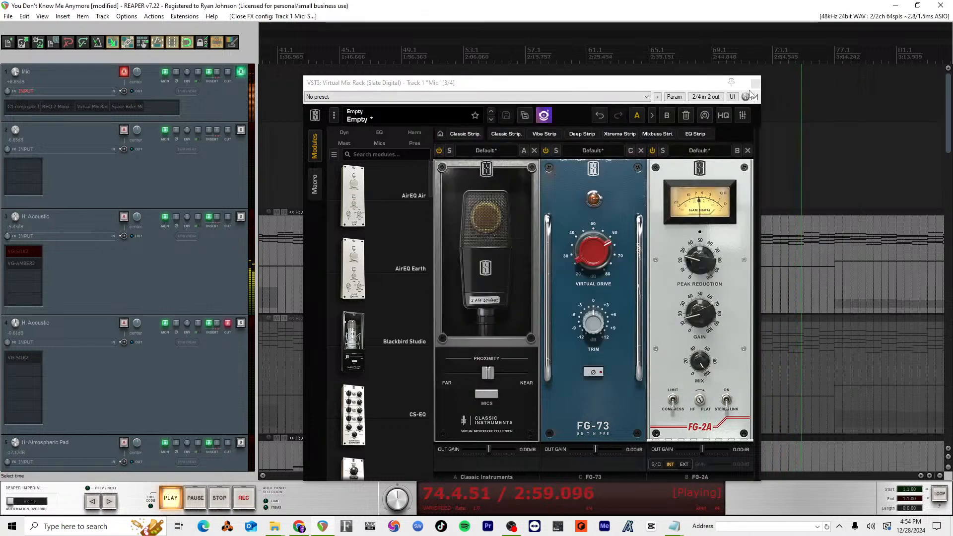
mouse_move(595, 255)
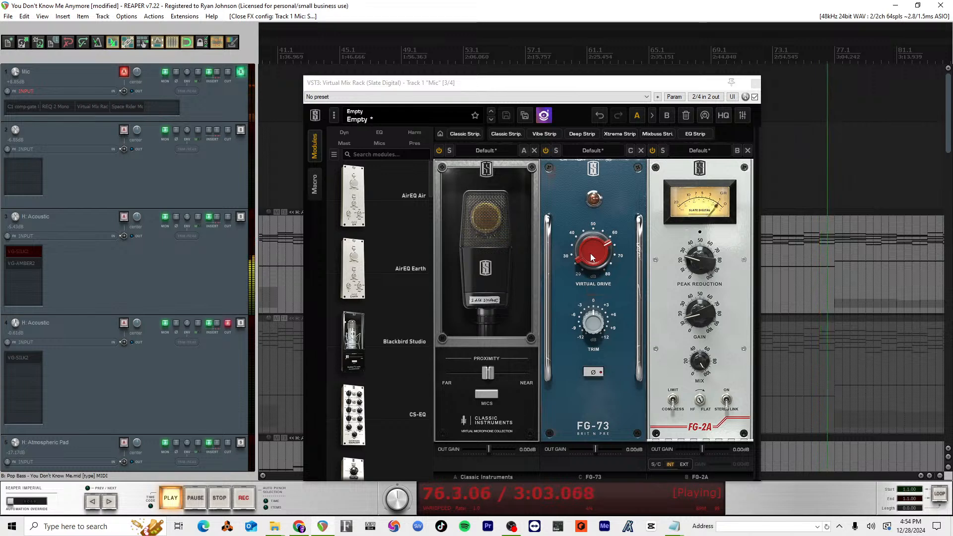
drag(590, 254, 592, 262)
key(space)
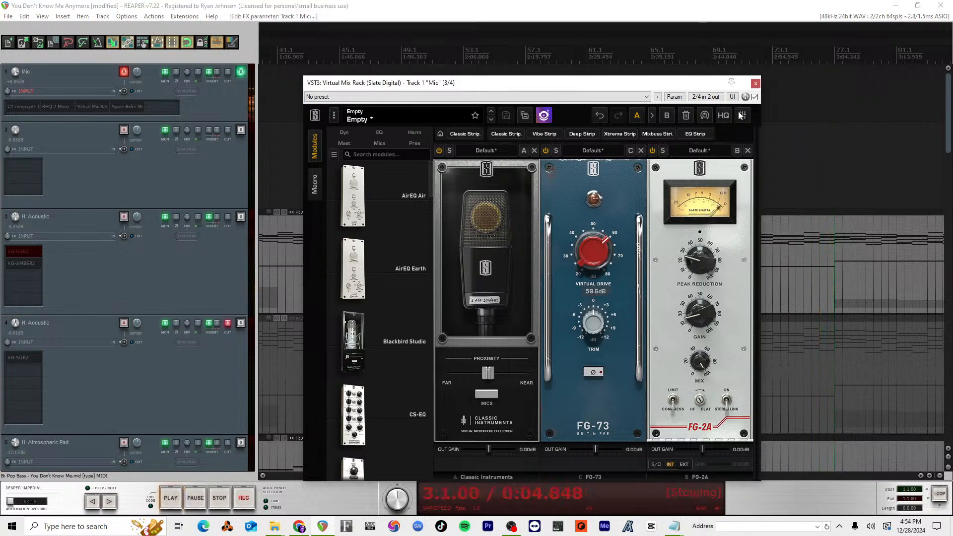
click(754, 82)
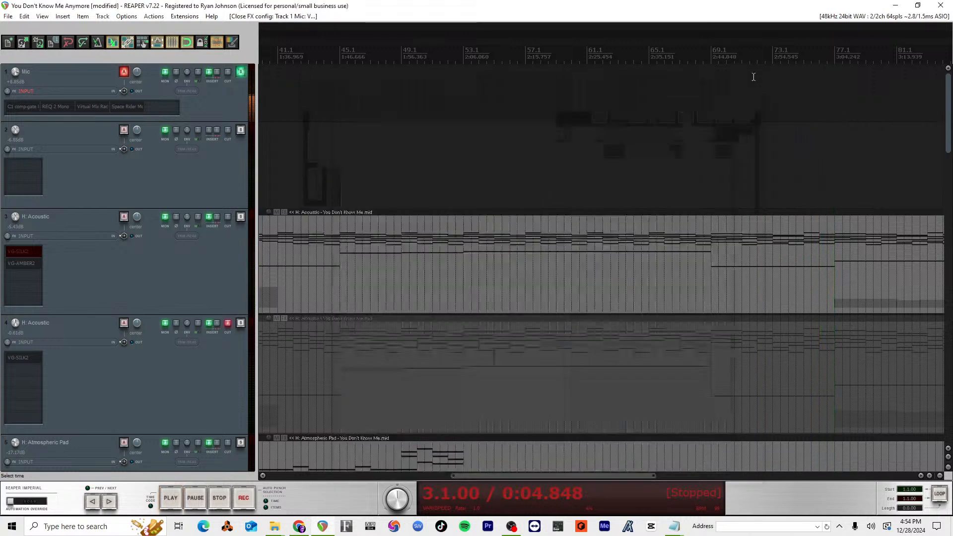
Step: Switch to the You Don't Know Me Anymore lyrics in Notepad and review them back up to the first verse
click(698, 282)
scroll(699, 283, down, 2)
key(super+Tab)
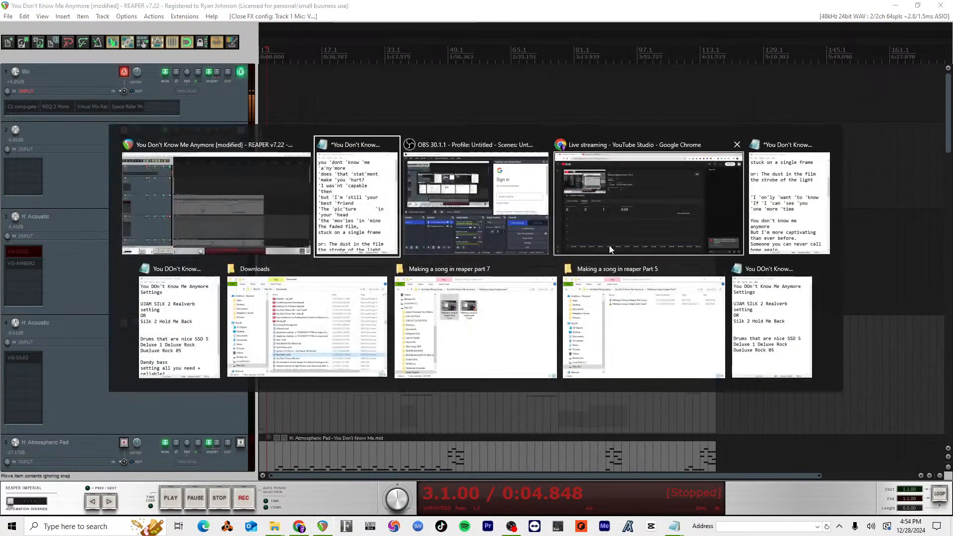
click(358, 204)
scroll(582, 220, down, 8)
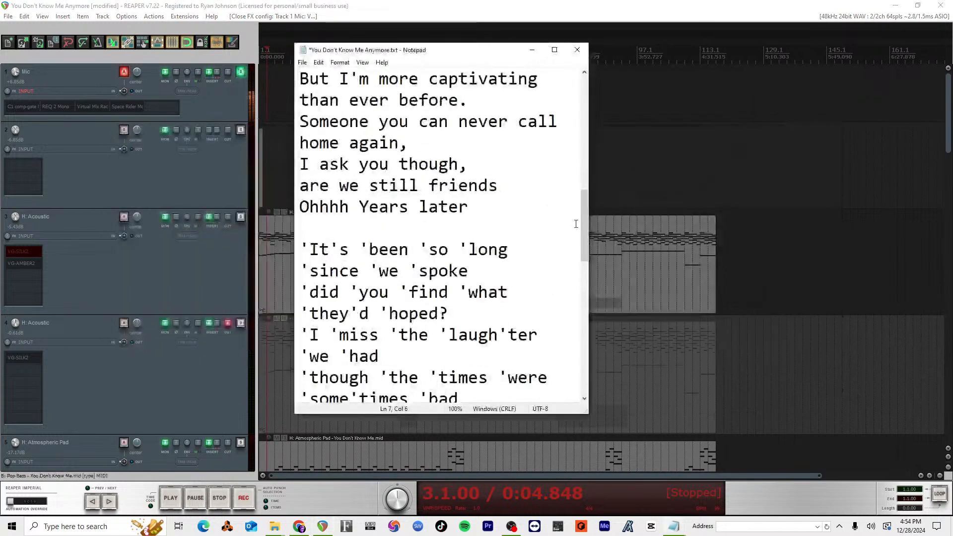
drag(582, 219, 574, 128)
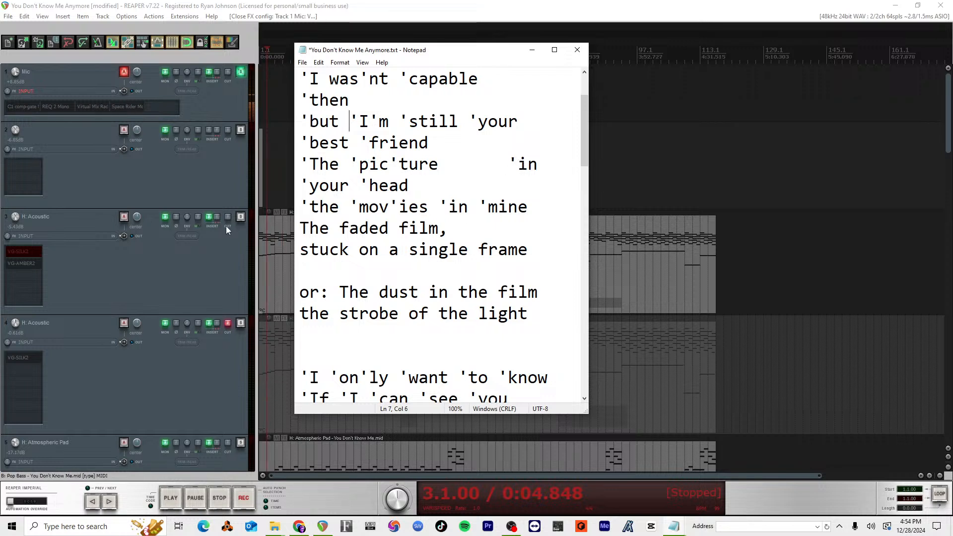
Step: Bypass Space Rider on the Mic track and save the project
ctrl+click(127, 106)
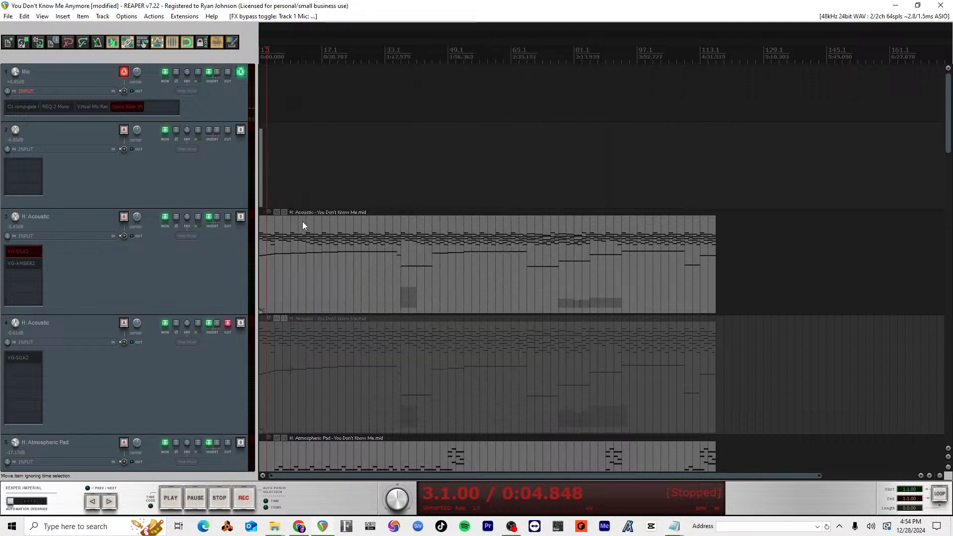
scroll(163, 256, down, 15)
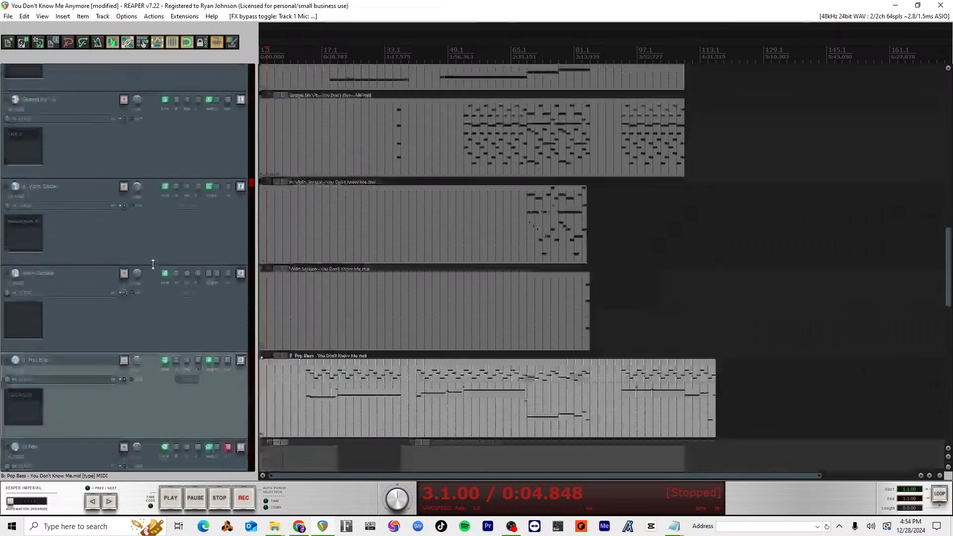
key(ctrl+s)
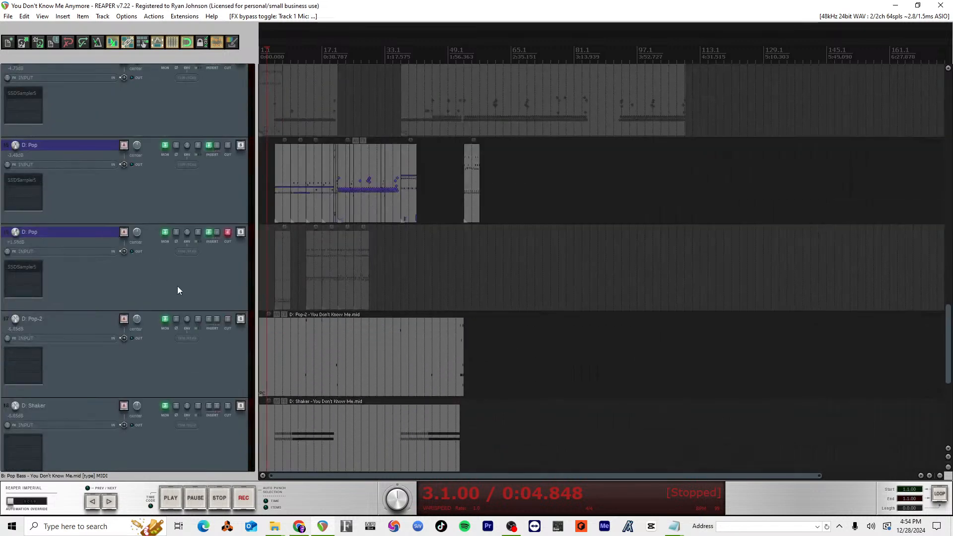
Step: Play the arrangement from measure 37 to check the drum part on the active D: Pop track
scroll(131, 260, up, 4)
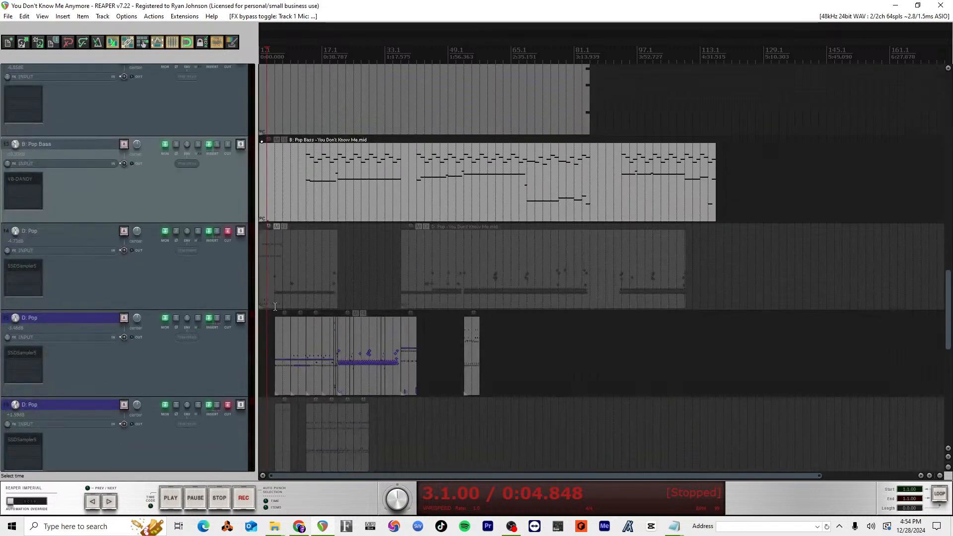
scroll(235, 338, up, 1)
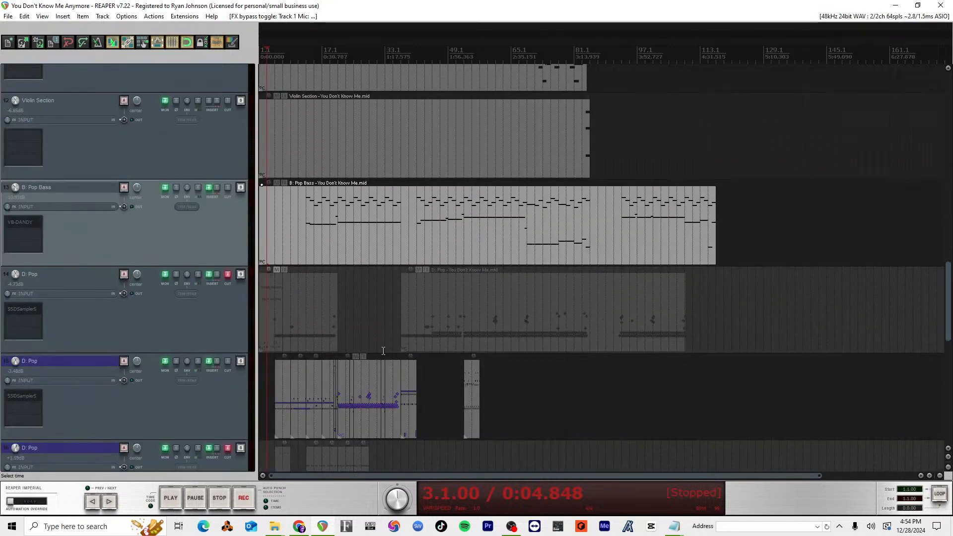
scroll(411, 349, up, 4)
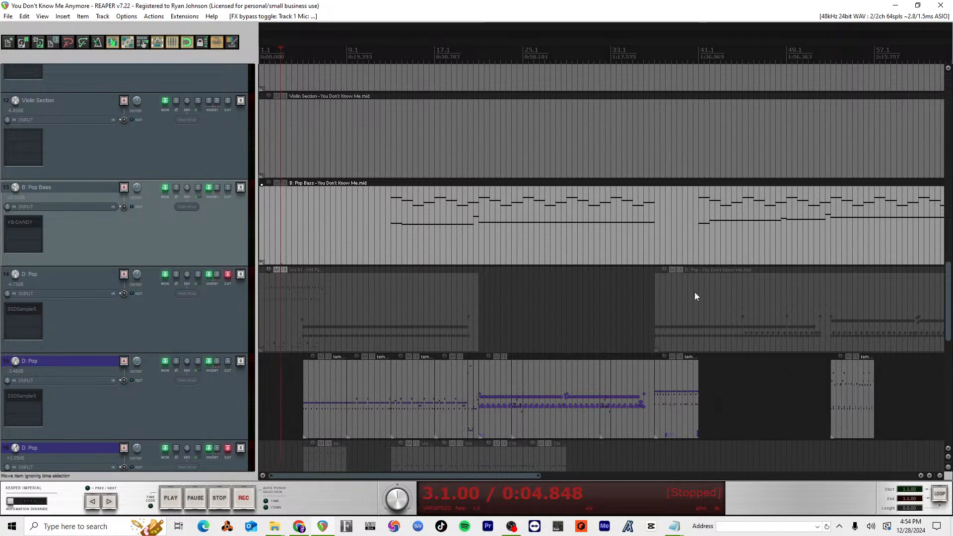
click(649, 69)
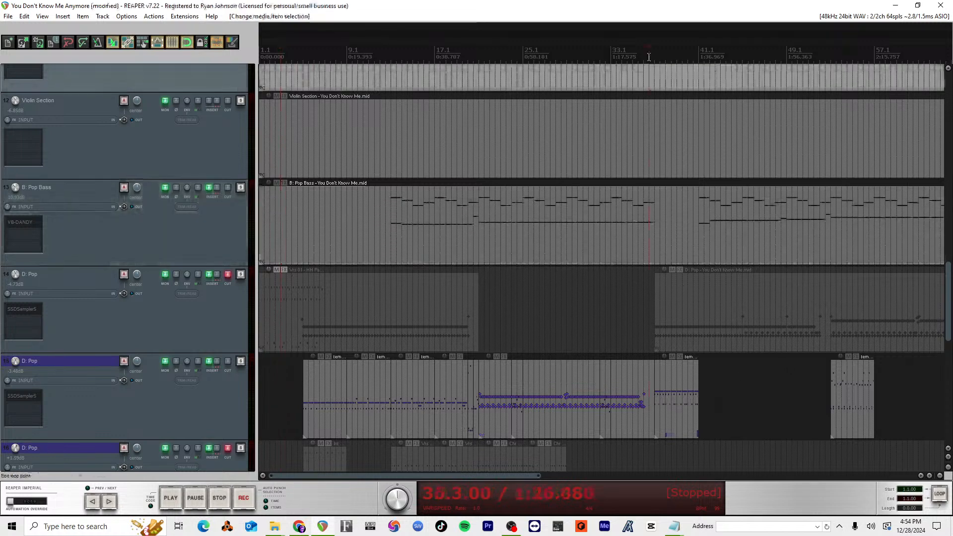
key(space)
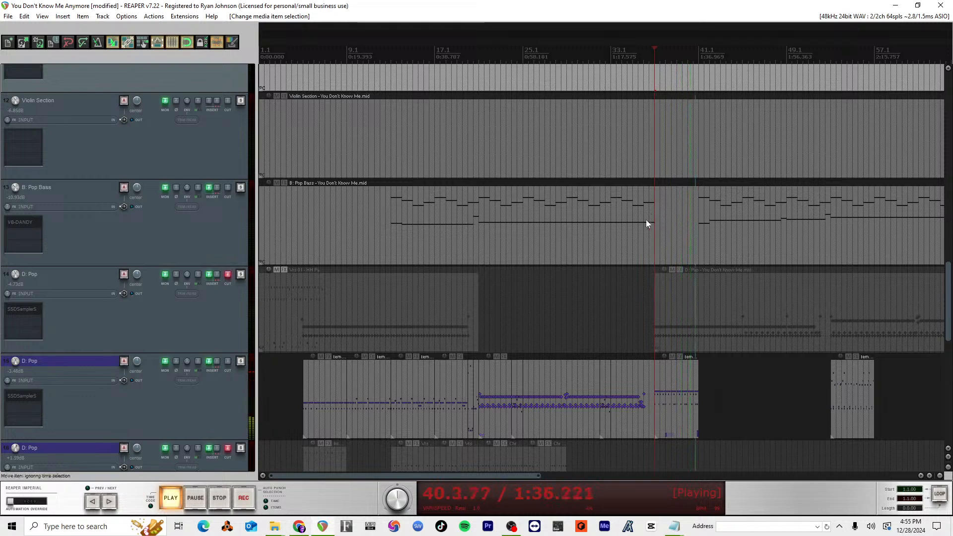
key(space)
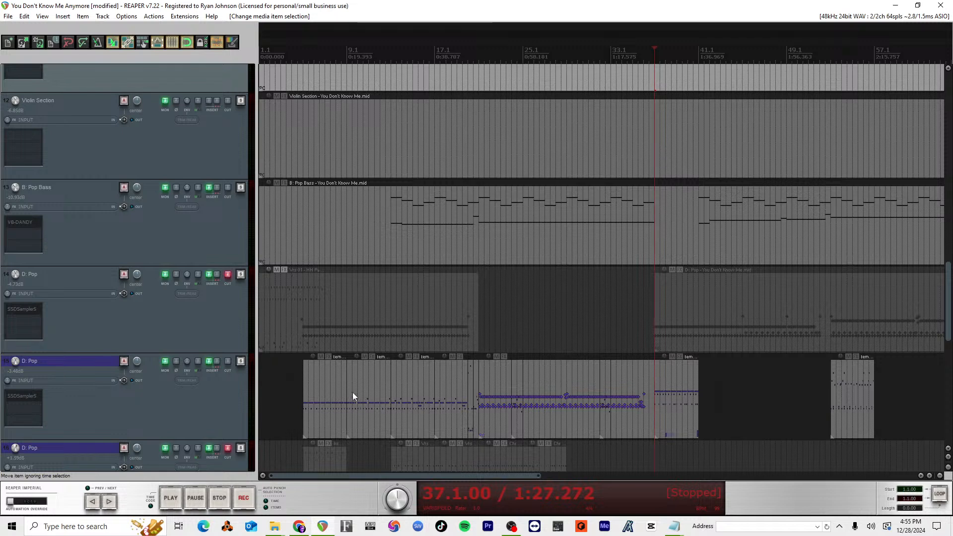
Step: Copy the drum item at measure 17 on the active D: Pop track to measure 41 and extend it to measure 45
click(321, 391)
click(411, 380)
click(461, 383)
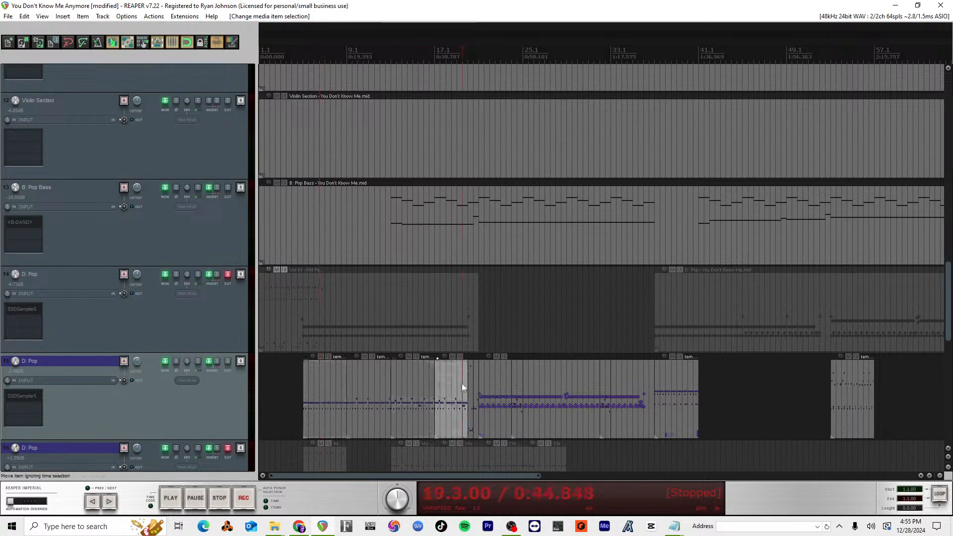
drag(448, 386, 741, 366)
Step: Play from just before measure 41 to audition the copied drum pattern with the bass
key(space)
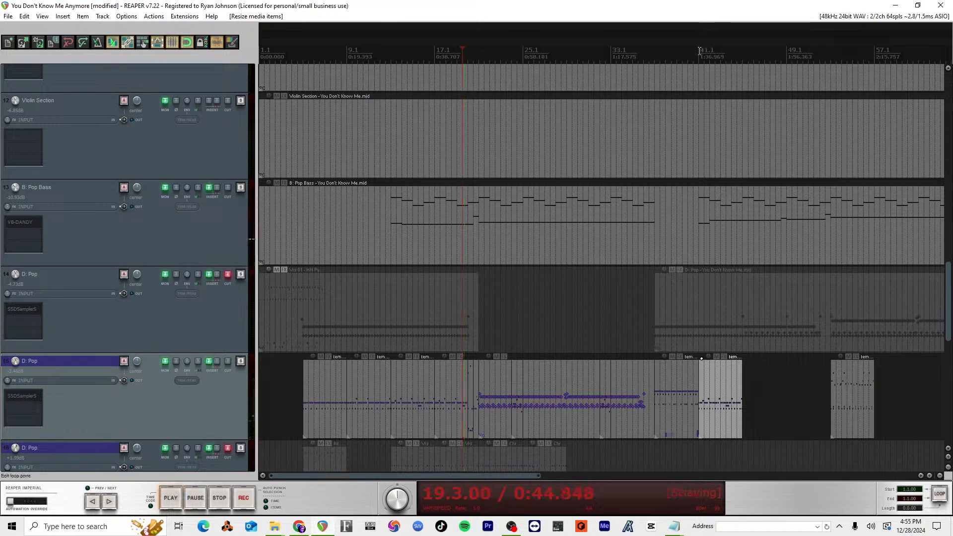
click(693, 56)
click(687, 56)
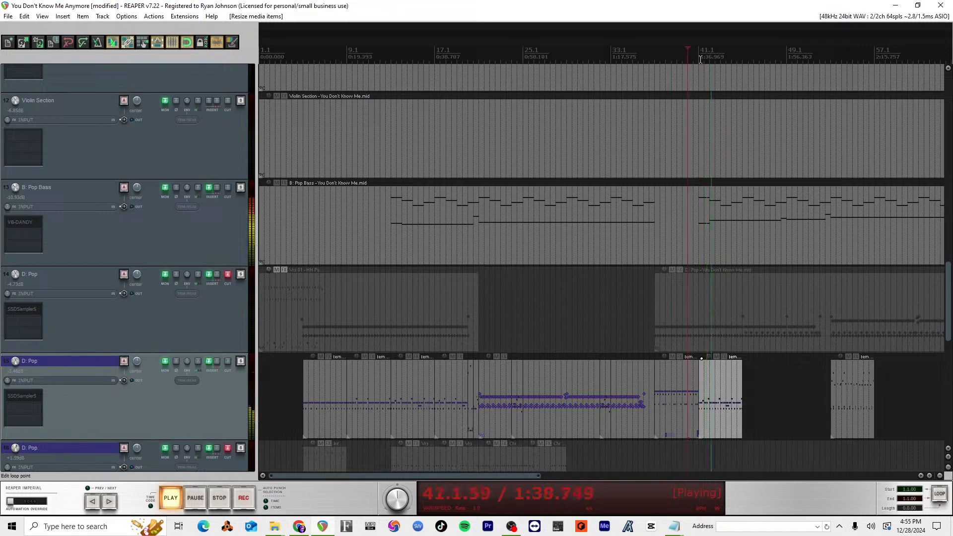
key(space)
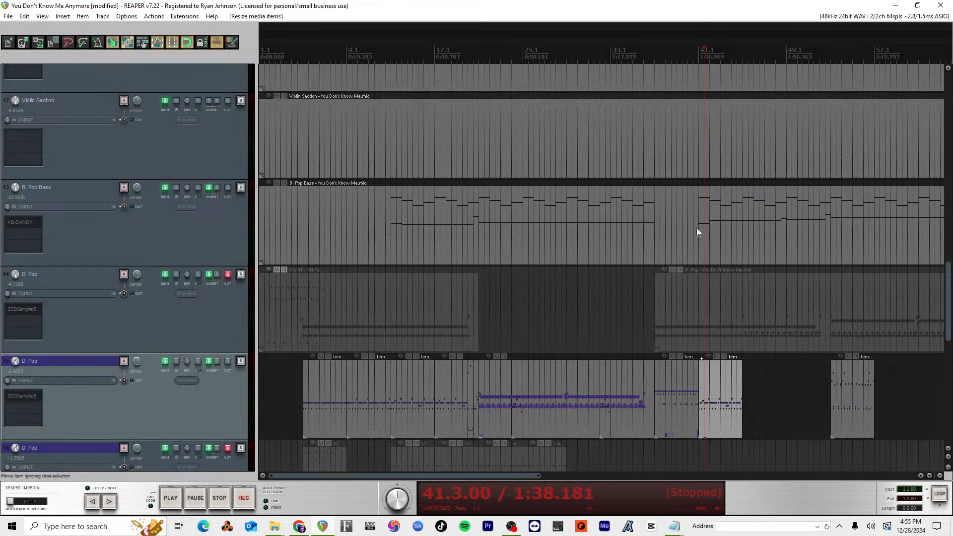
double_click(718, 388)
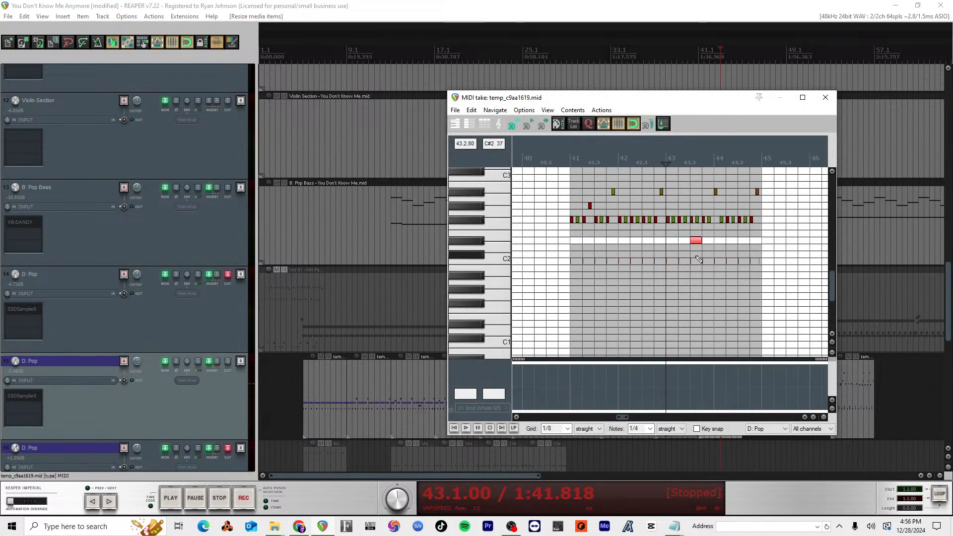
click(575, 161)
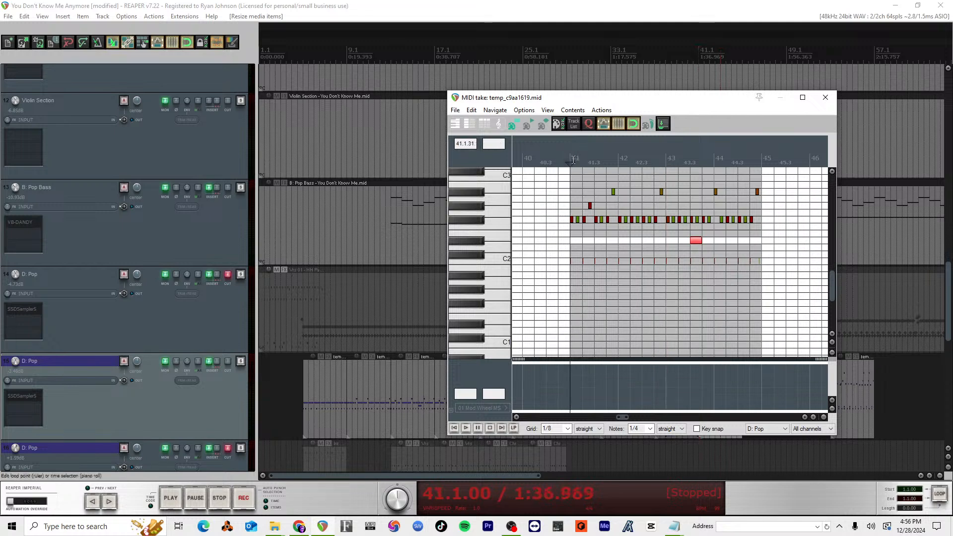
key(super+v)
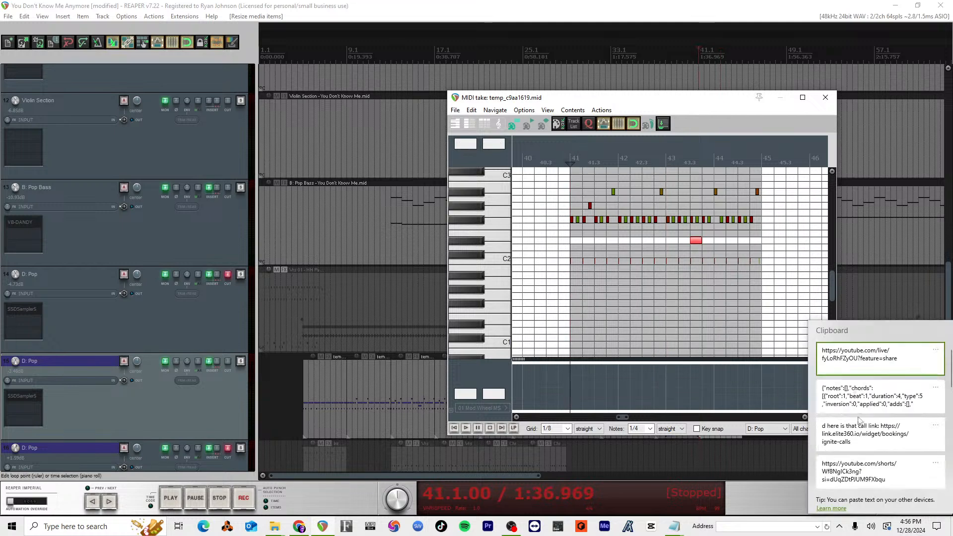
scroll(862, 467, down, 3)
scroll(862, 477, up, 3)
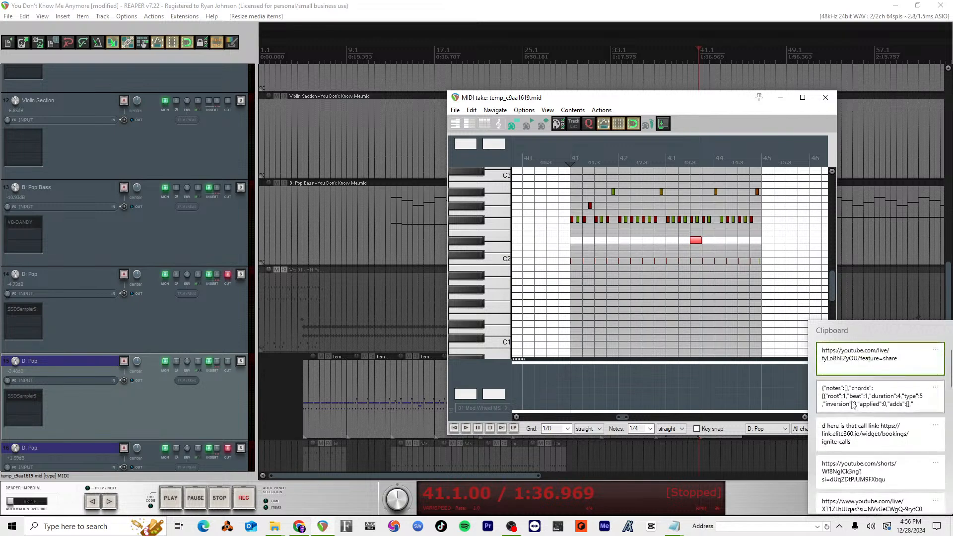
click(832, 287)
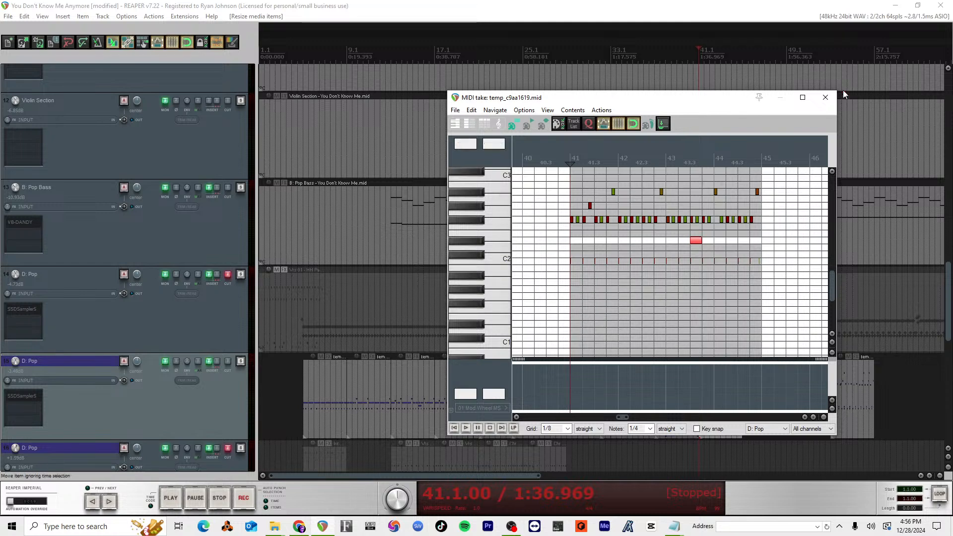
click(826, 98)
scroll(511, 405, down, 3)
scroll(512, 405, up, 3)
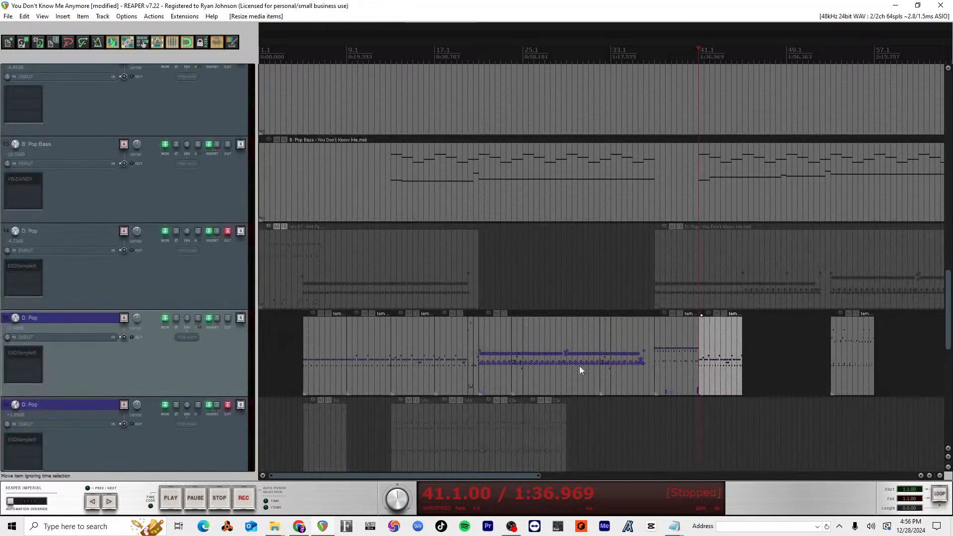
Step: Copy the low notes and Mod Wheel events from the measure 37 drum item and paste them at the start of the measure 41 item
double_click(677, 355)
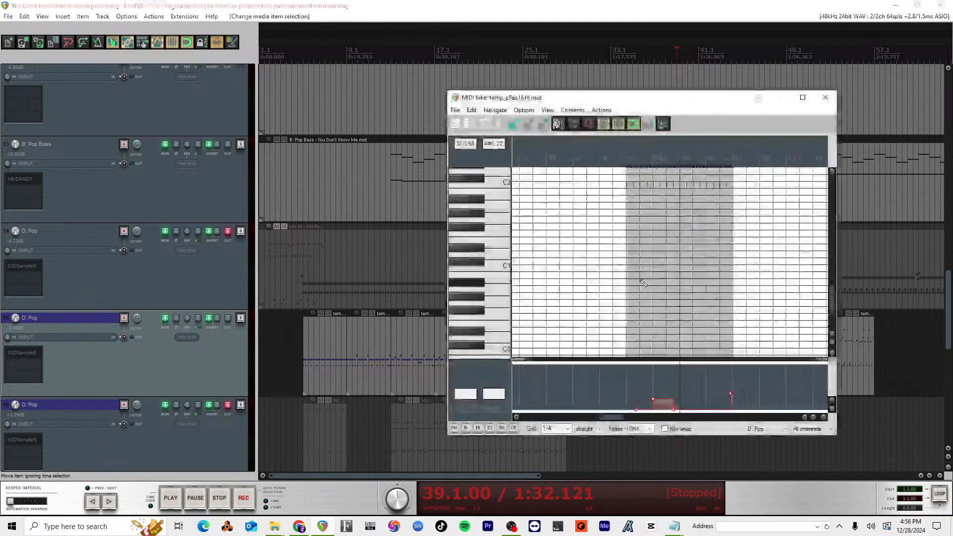
drag(738, 339, 612, 313)
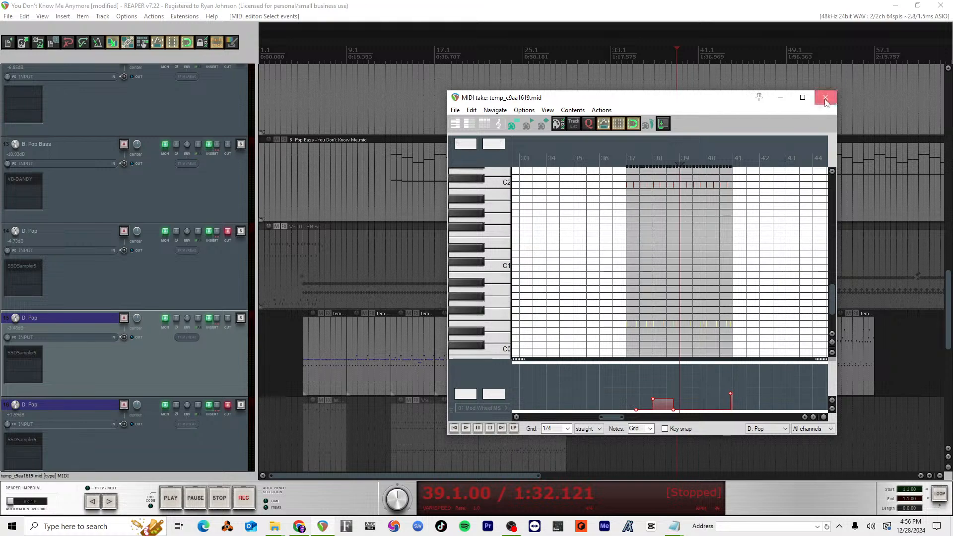
key(Escape)
click(716, 341)
double_click(715, 341)
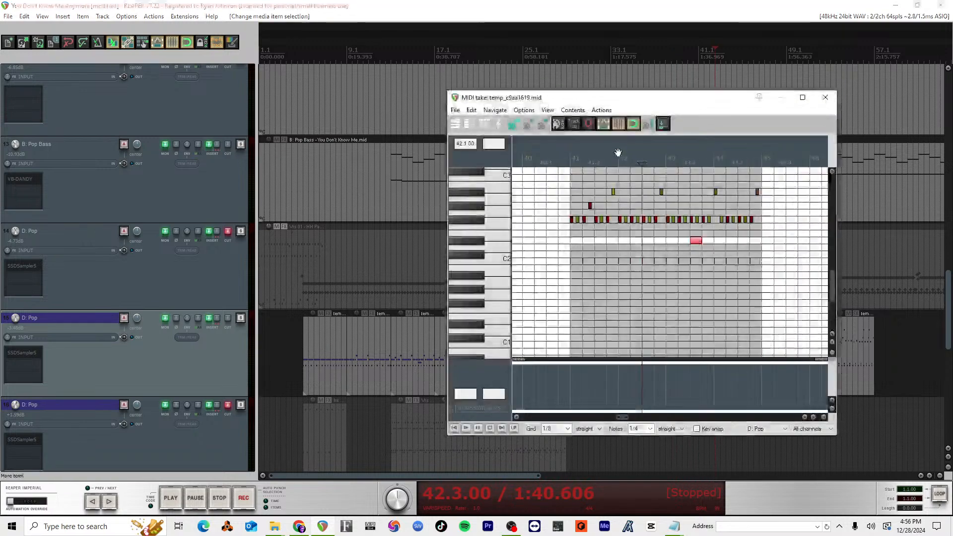
click(574, 164)
key(ctrl+v)
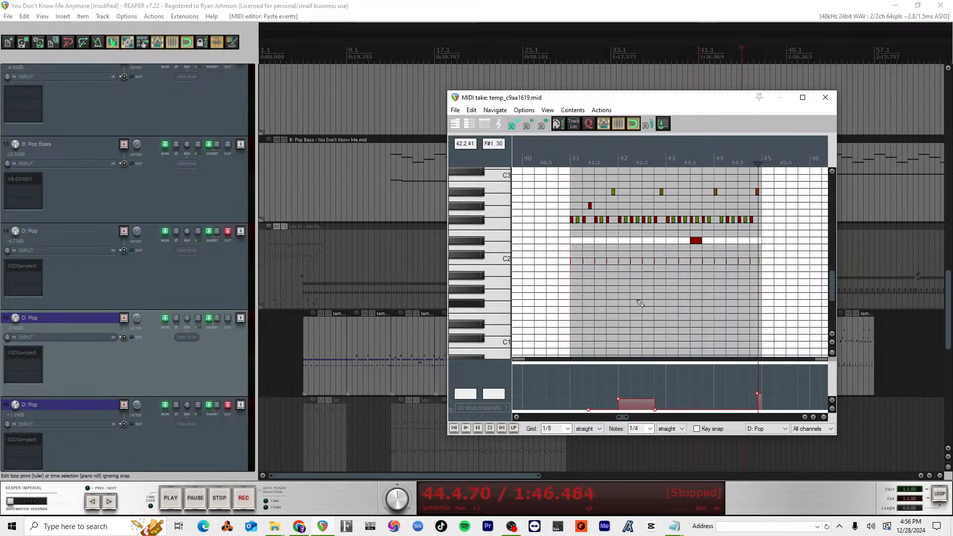
Step: Select the E0 notes across measures 41 to 44 in the drum item and raise their velocities
scroll(644, 297, down, 3)
scroll(644, 297, down, 1)
scroll(583, 387, down, 1)
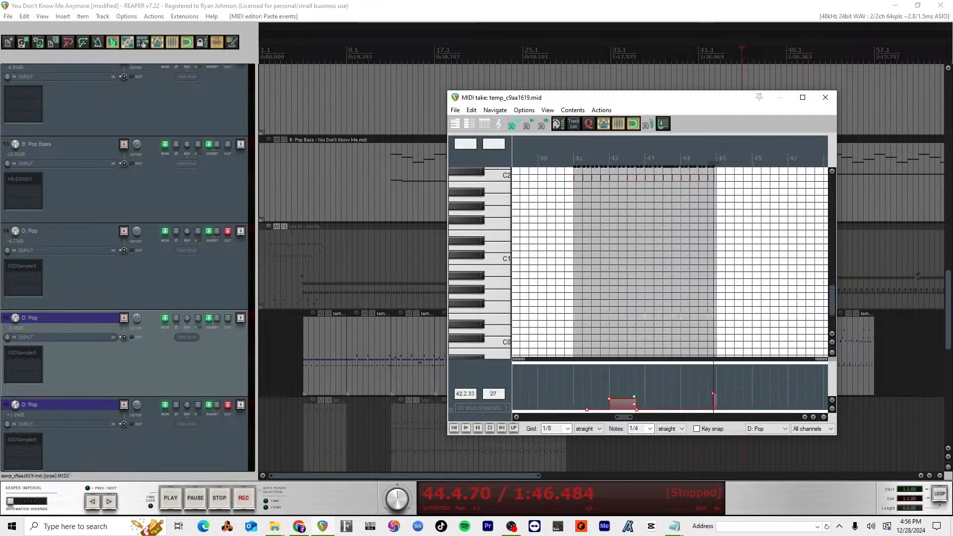
drag(724, 328, 532, 312)
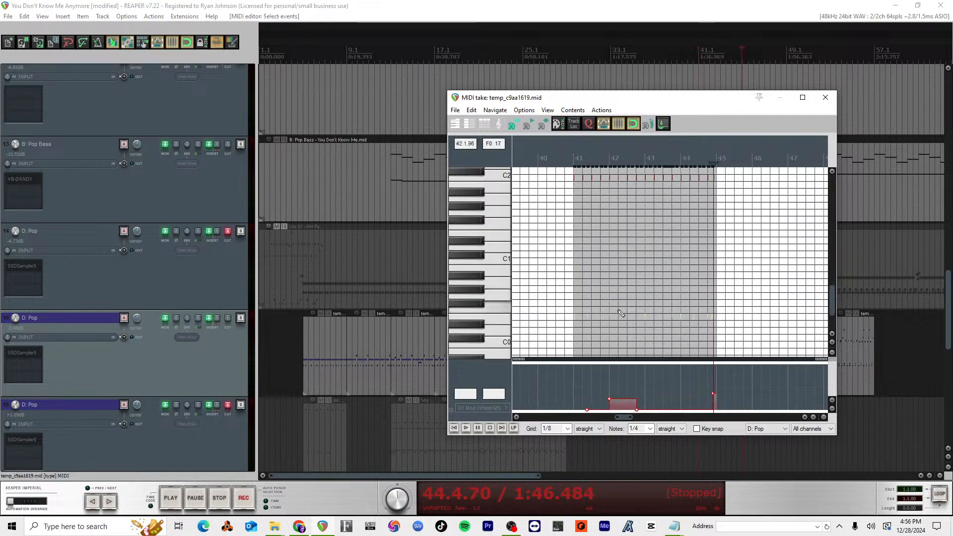
scroll(628, 320, up, 4)
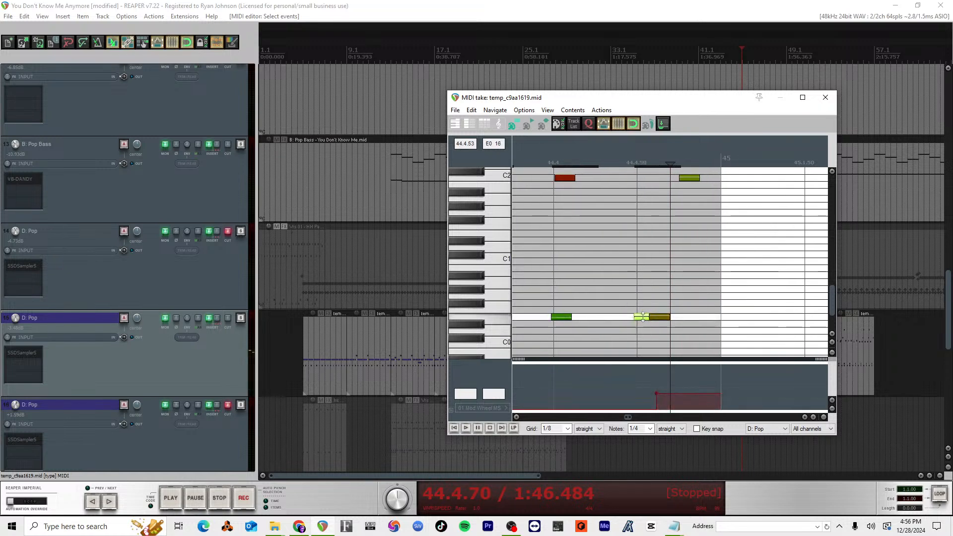
scroll(687, 330, down, 5)
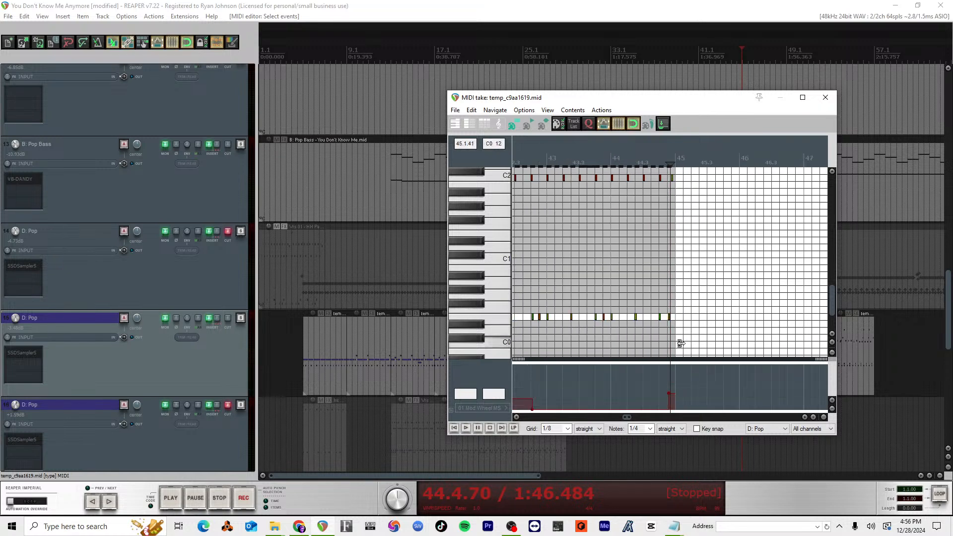
scroll(681, 342, left, 4)
key(alt)
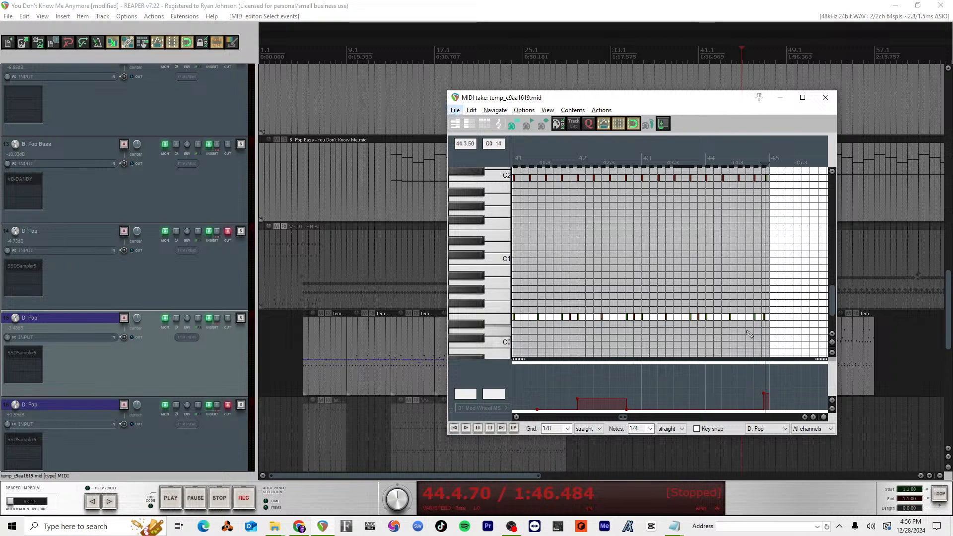
click(747, 147)
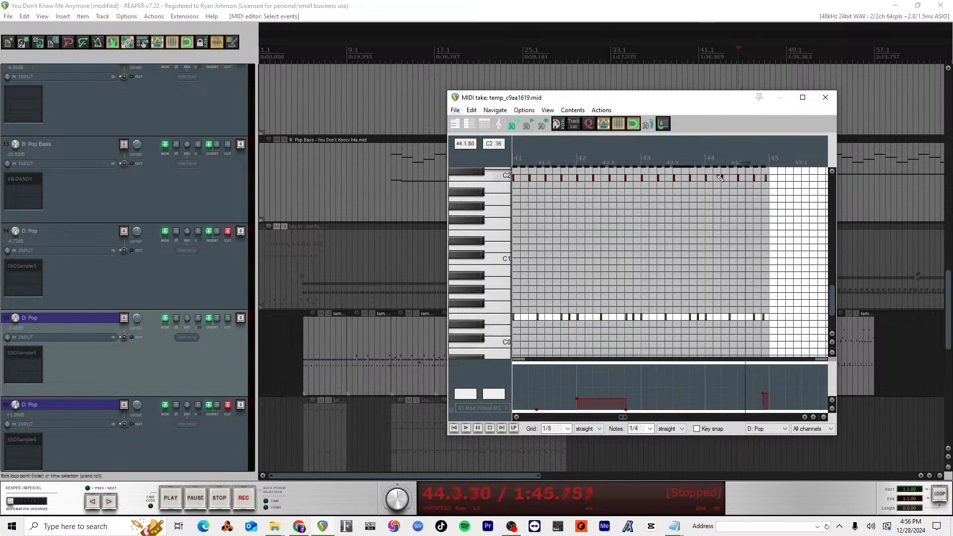
scroll(709, 319, down, 2)
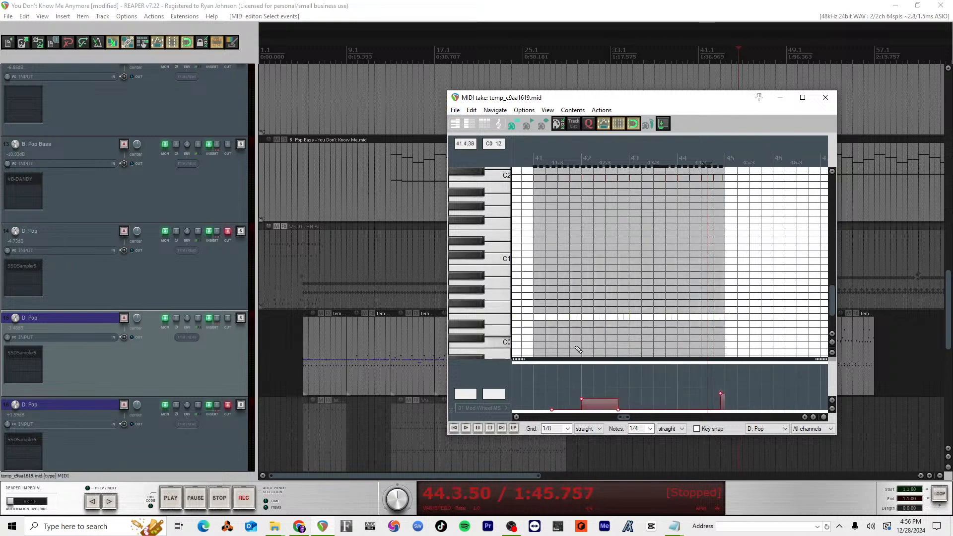
scroll(604, 332, up, 5)
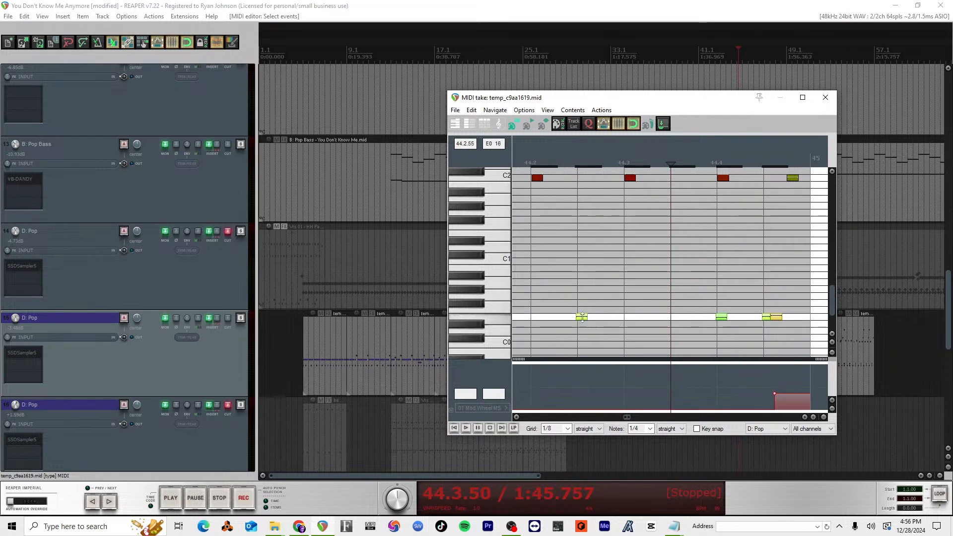
drag(582, 317, 586, 302)
scroll(586, 303, down, 7)
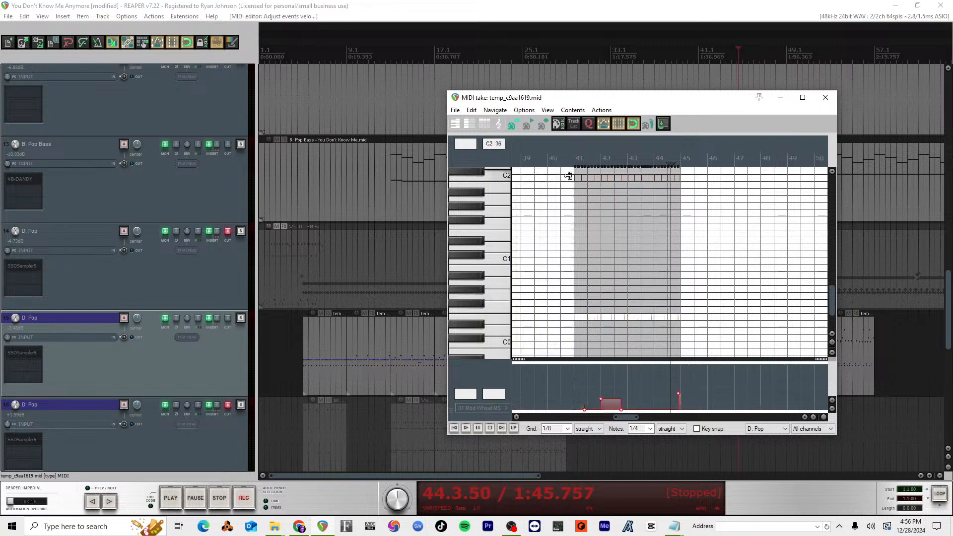
Step: Play the drum item from measure 41 to hear the E0 notes at their raised velocities
click(575, 158)
key(space)
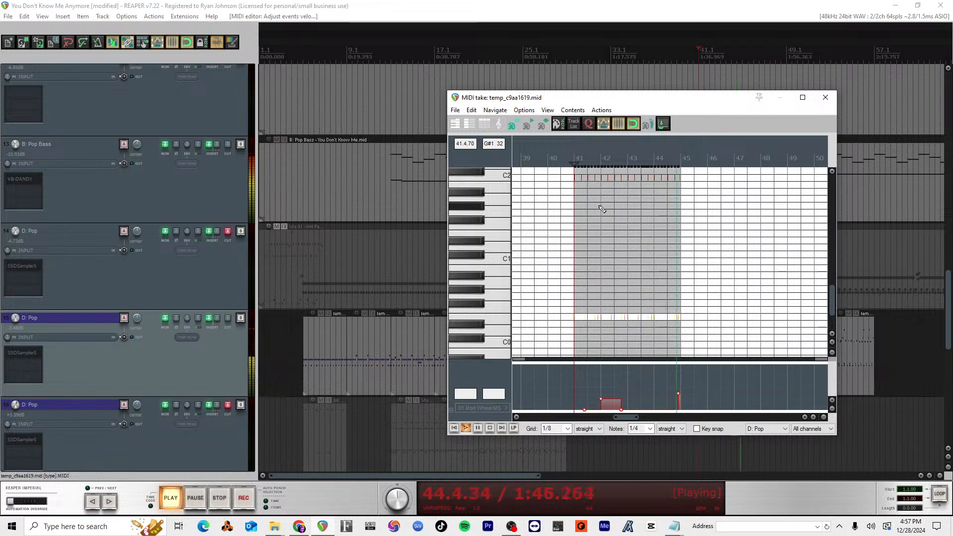
key(space)
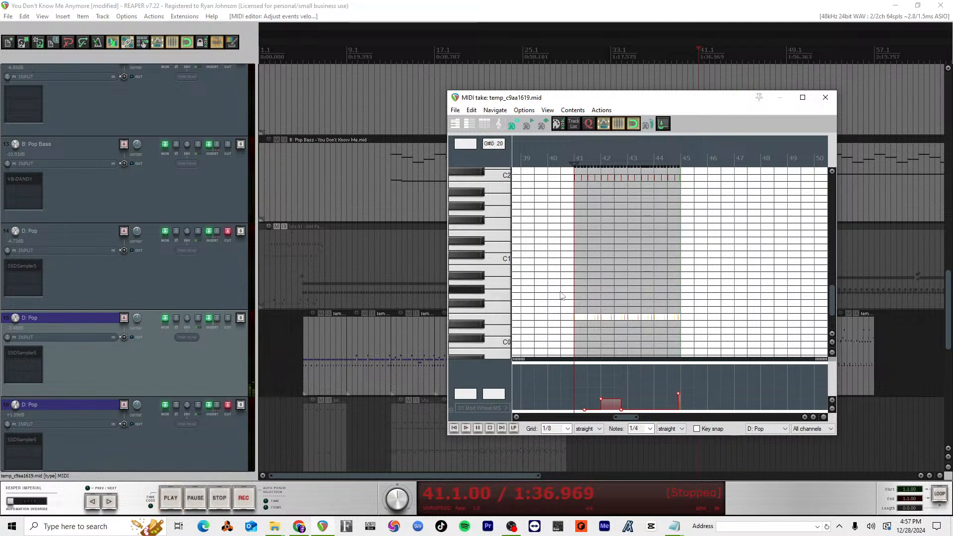
Step: Select all the E0 notes in measures 41 to 44 and move them up to C#2, keeping their timing
scroll(505, 249, up, 5)
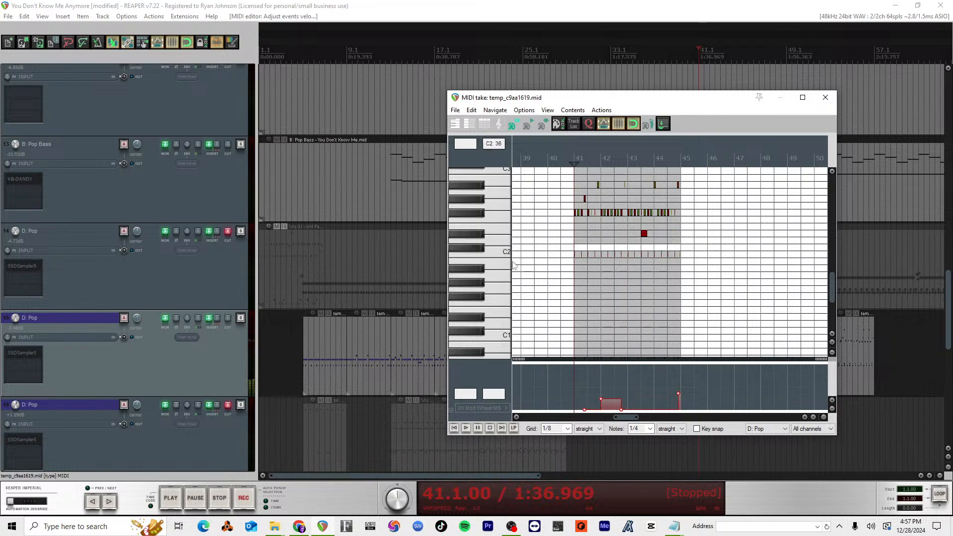
scroll(511, 284, down, 2)
scroll(510, 282, down, 2)
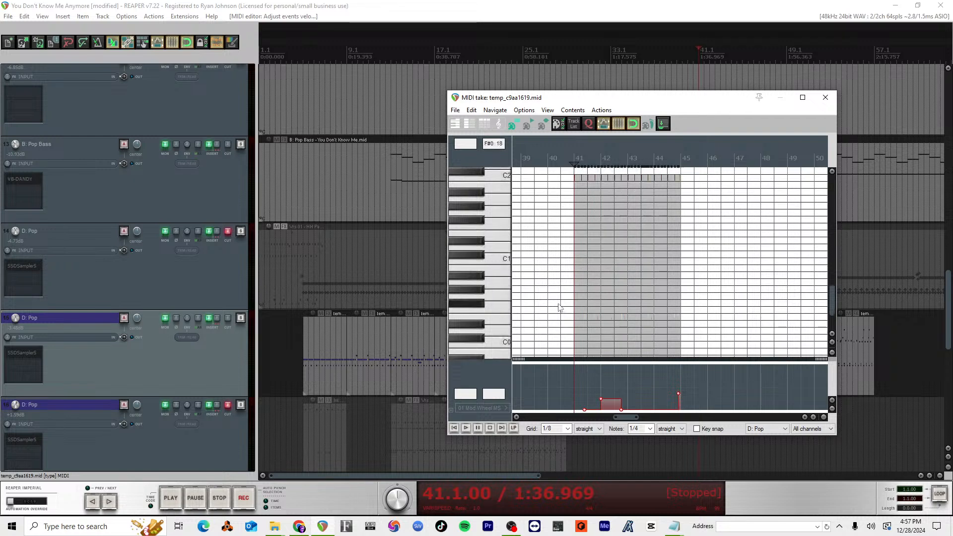
drag(557, 305, 748, 327)
scroll(607, 312, up, 8)
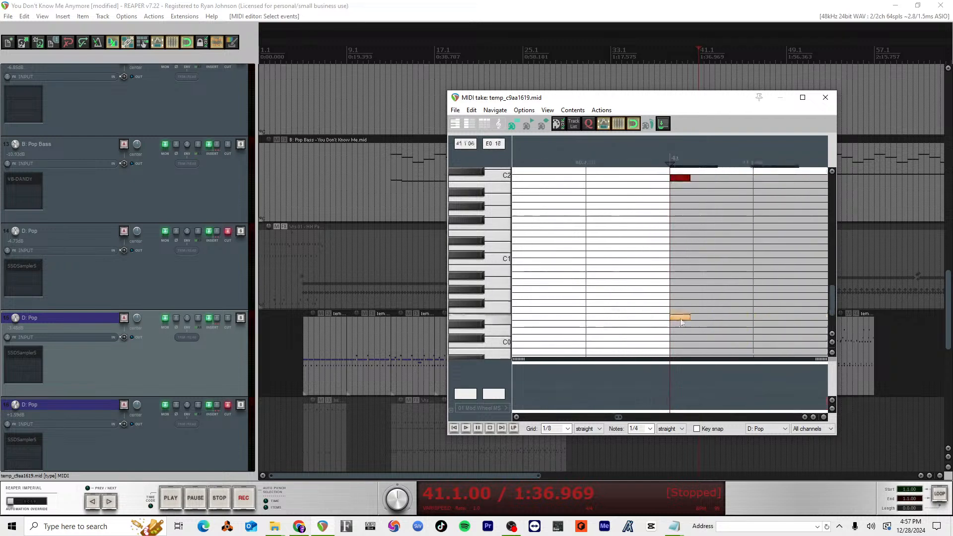
drag(680, 321, 687, 178)
scroll(686, 187, up, 5)
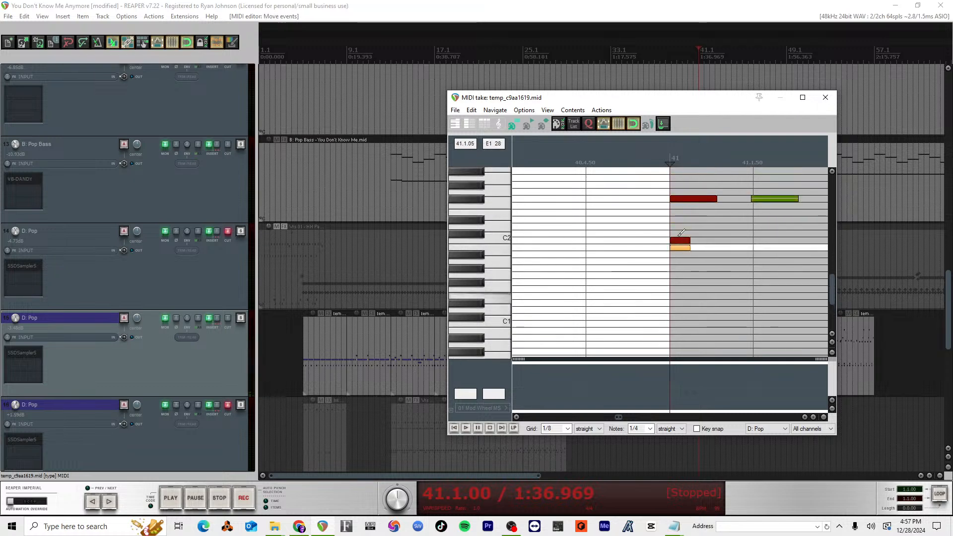
drag(683, 296, 683, 265)
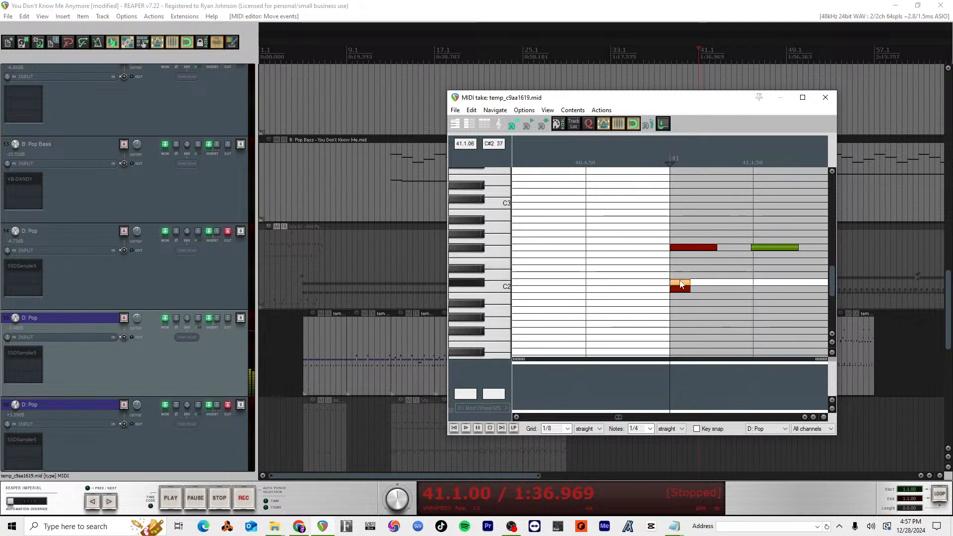
Step: Audition the transposed notes from measure 41, and again starting from 40.3.50
scroll(676, 244, down, 5)
key(space)
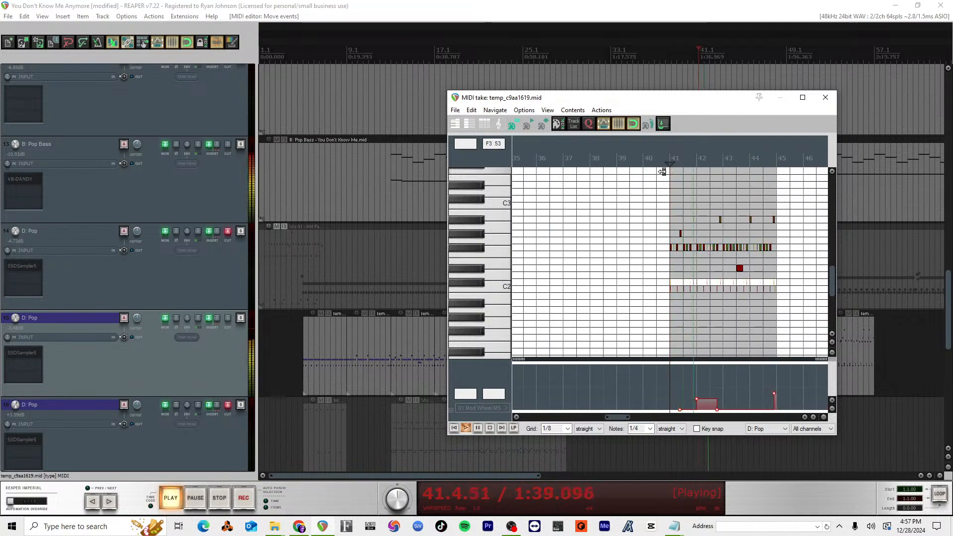
key(space)
key(space)
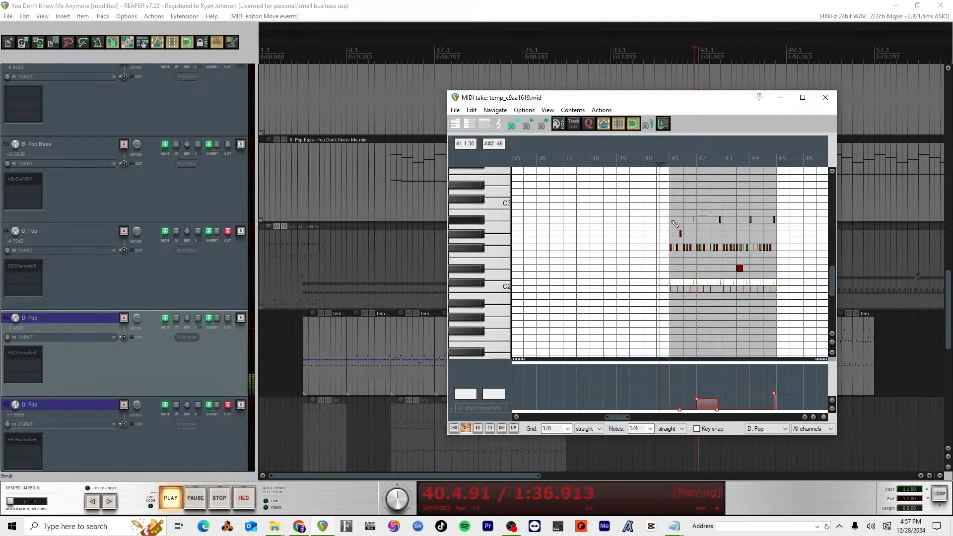
key(space)
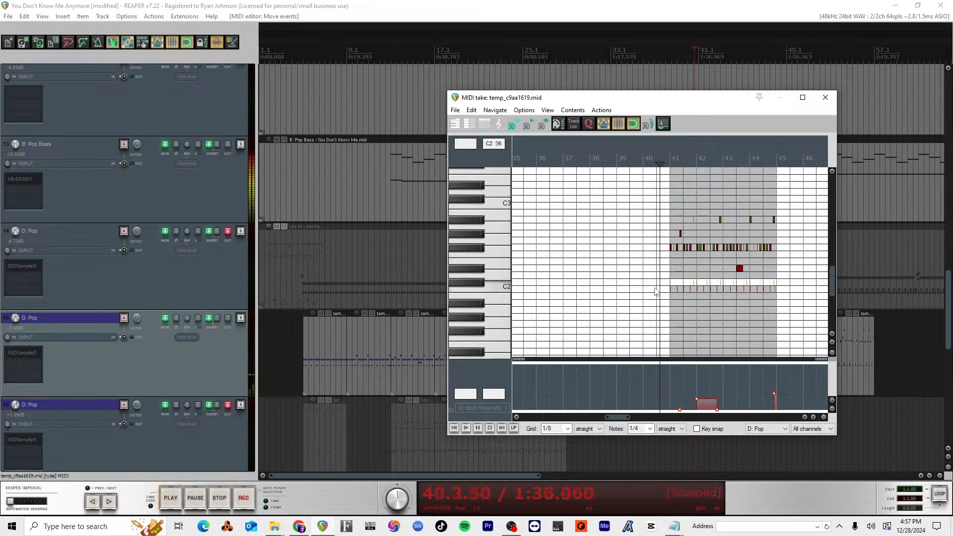
Step: Raise the velocity of the first C#2 note in measure 41 and play the pattern from 40.3.50 to check it
scroll(684, 282, up, 8)
click(778, 287)
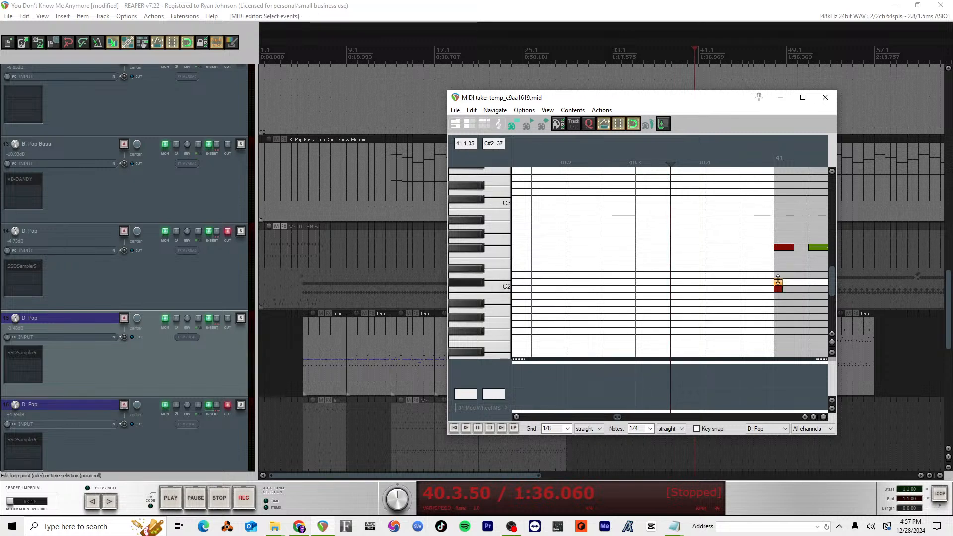
key(space)
scroll(769, 228, down, 4)
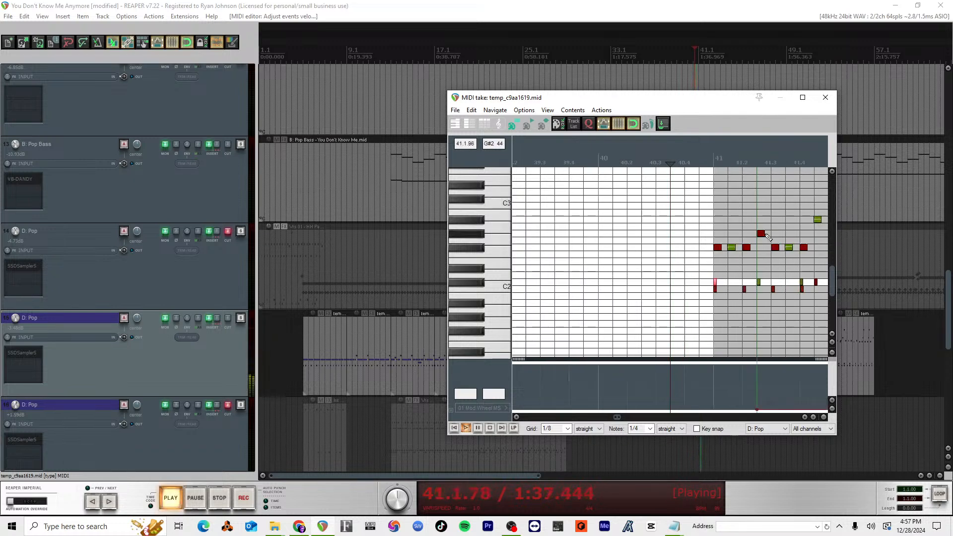
scroll(767, 236, down, 4)
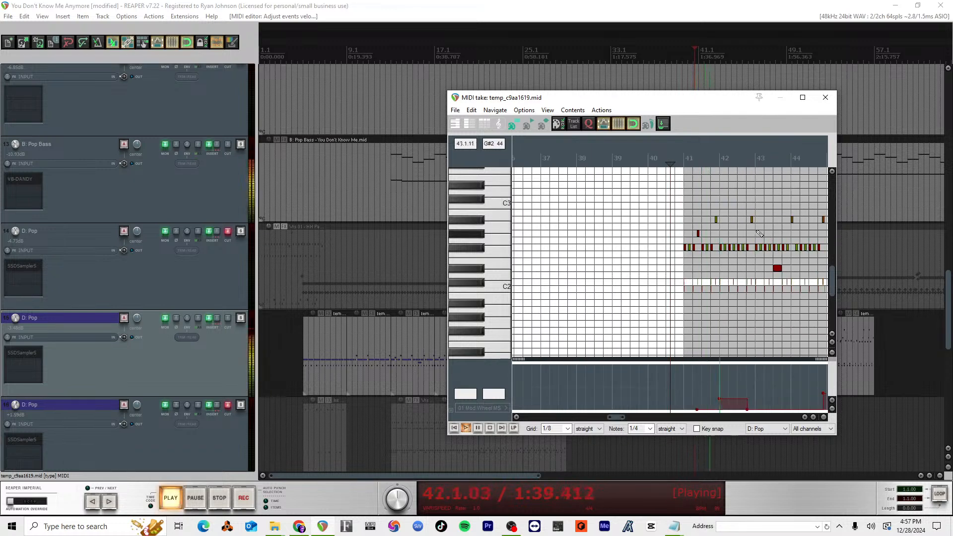
key(space)
Step: Insert a D2 note at the start of measure 42 and play the pattern from measure 41
scroll(741, 258, up, 6)
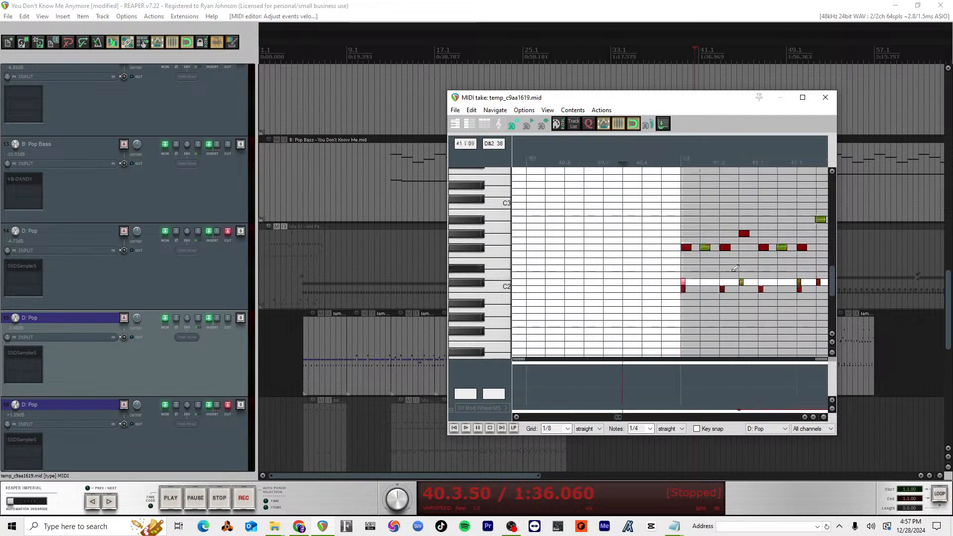
scroll(735, 269, right, 4)
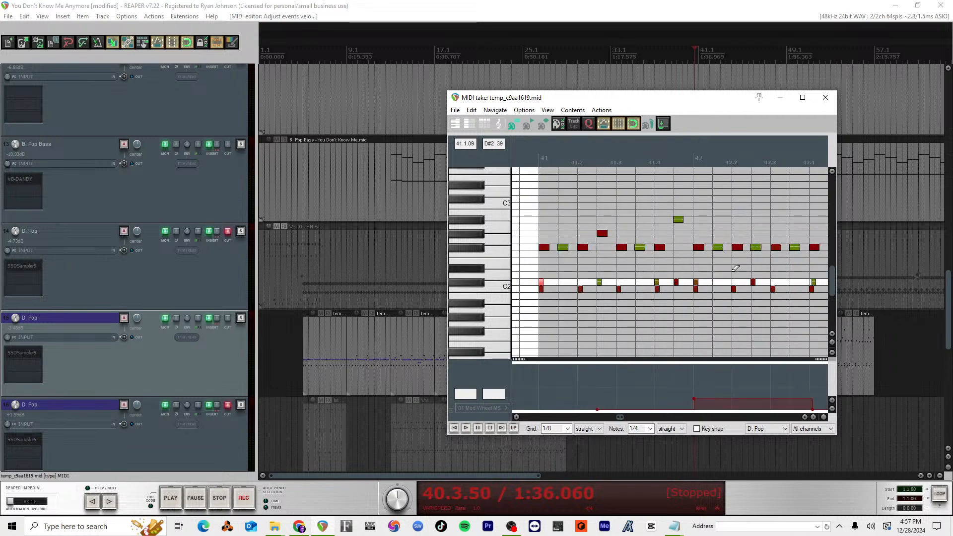
click(694, 275)
scroll(707, 275, down, 4)
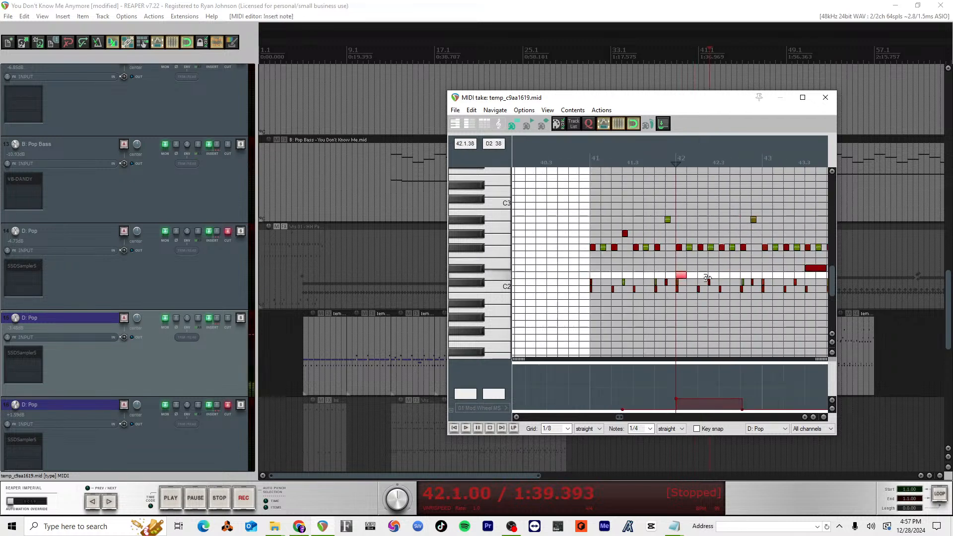
click(610, 158)
key(space)
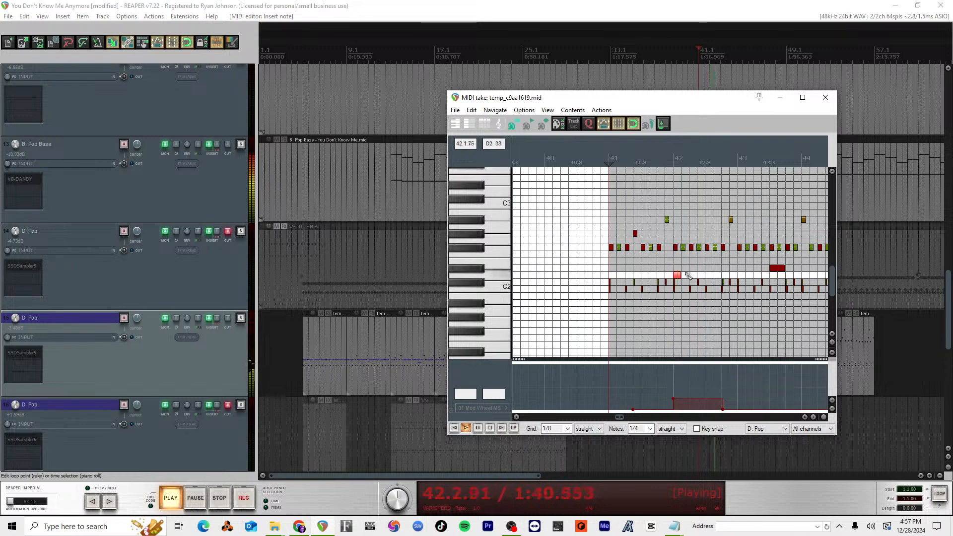
scroll(767, 286, down, 1)
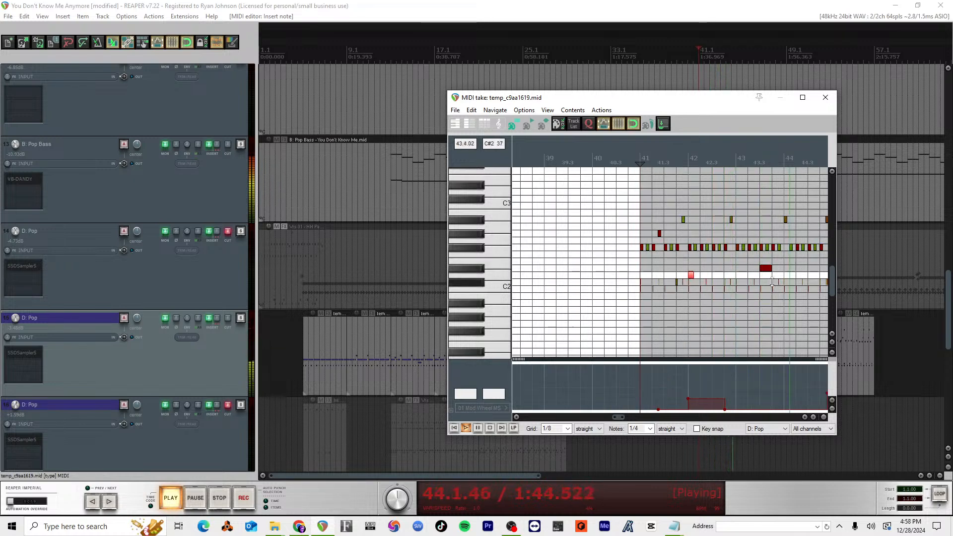
scroll(772, 284, down, 1)
key(space)
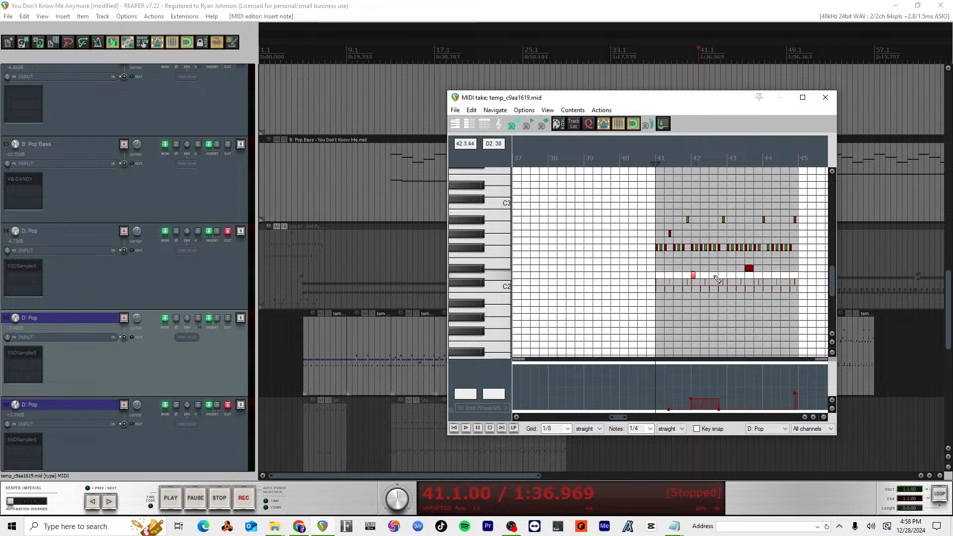
Step: Insert a D2 note at 43.2.00 and play the pattern from measure 41 to check it
click(741, 278)
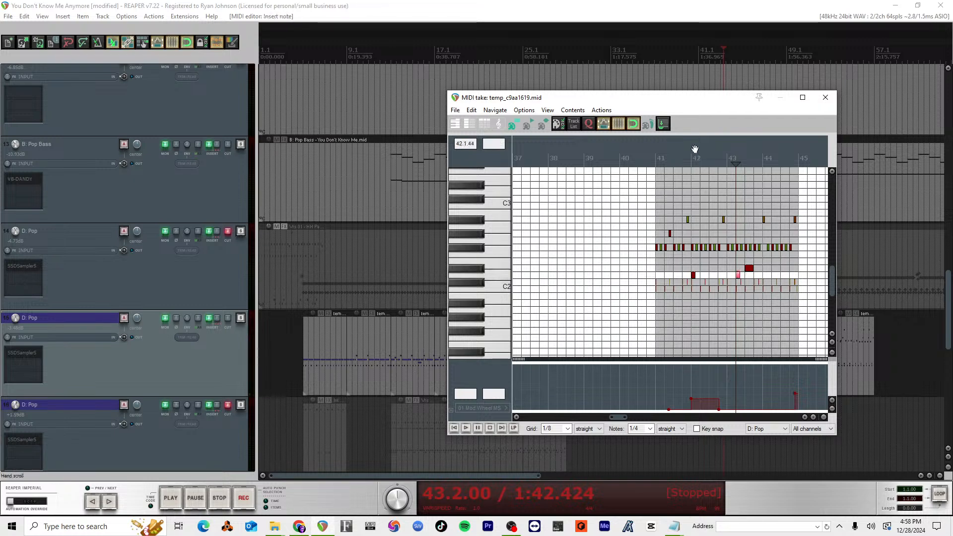
click(656, 158)
key(space)
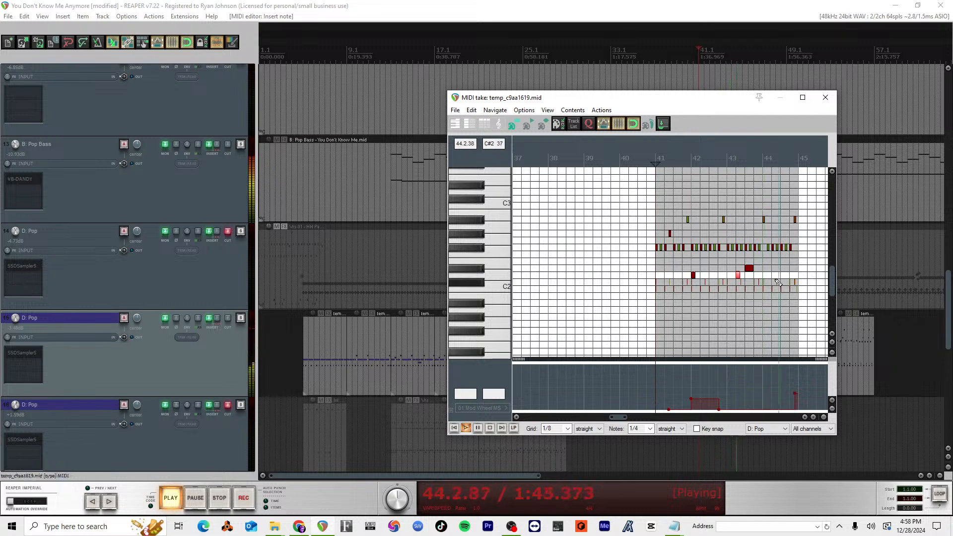
key(space)
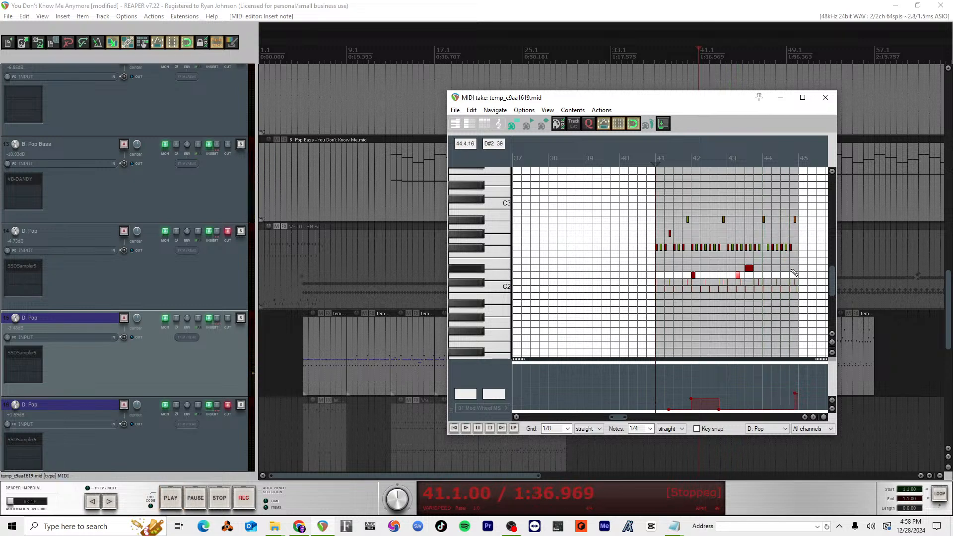
scroll(764, 269, down, 2)
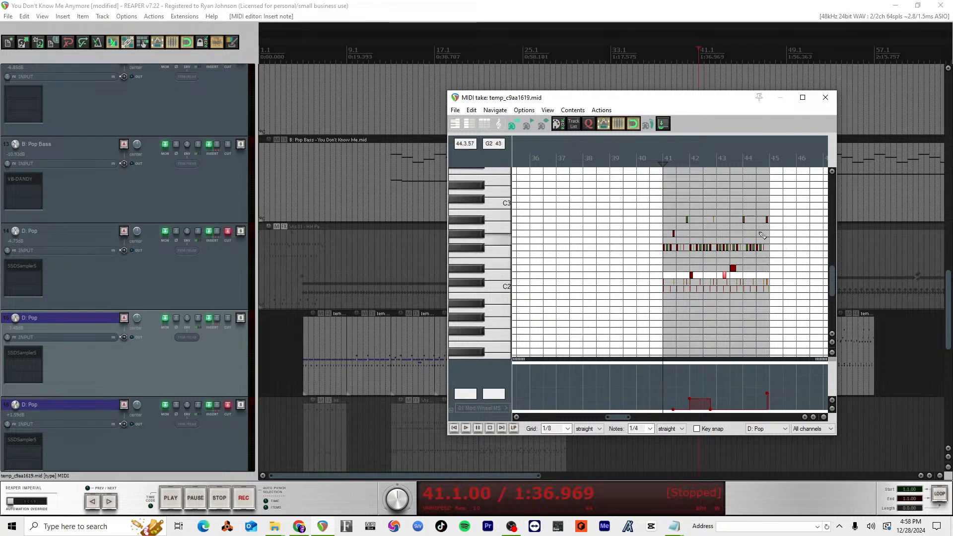
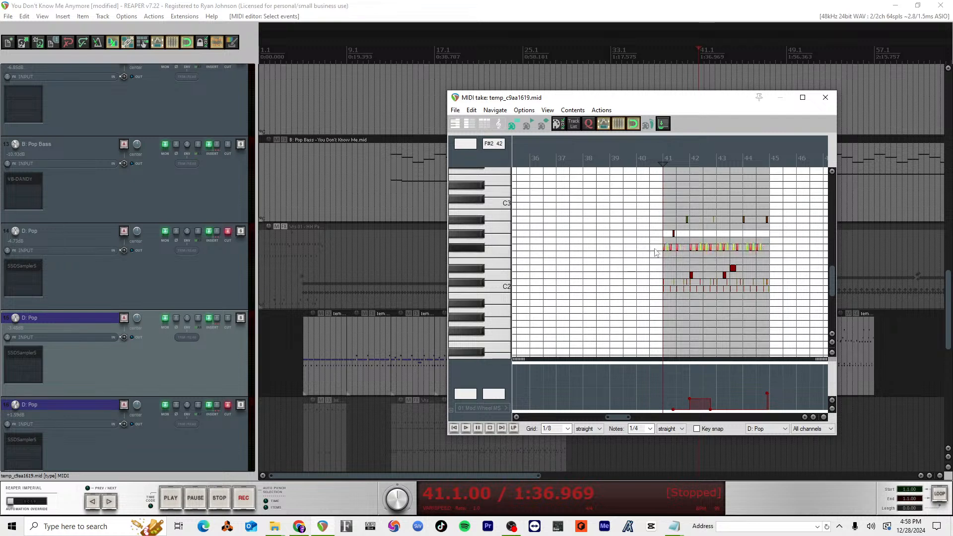
Step: Move the selected F#2 notes in measures 41 to 44 up to G#2 and play the pattern from measure 41
scroll(656, 252, up, 5)
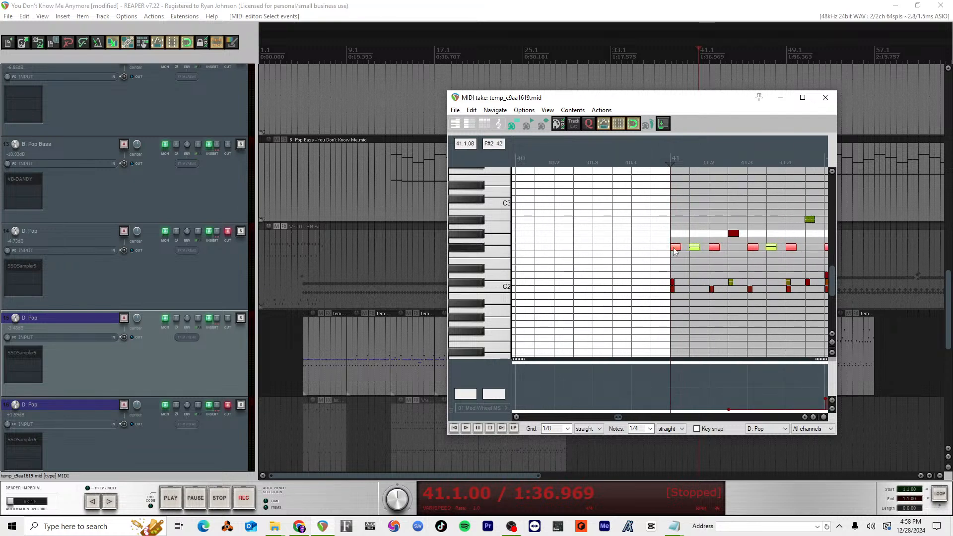
drag(673, 248, 676, 234)
scroll(694, 204, down, 4)
key(space)
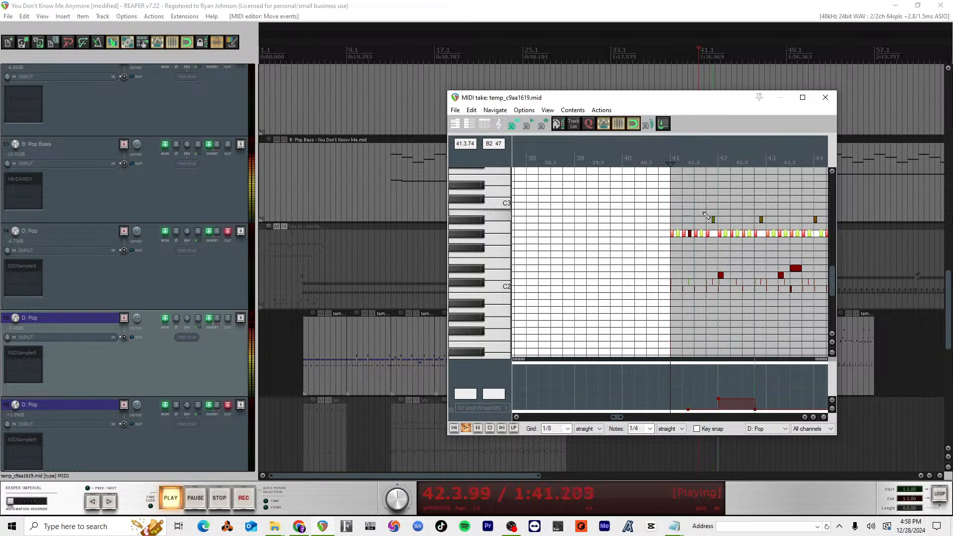
scroll(710, 223, down, 3)
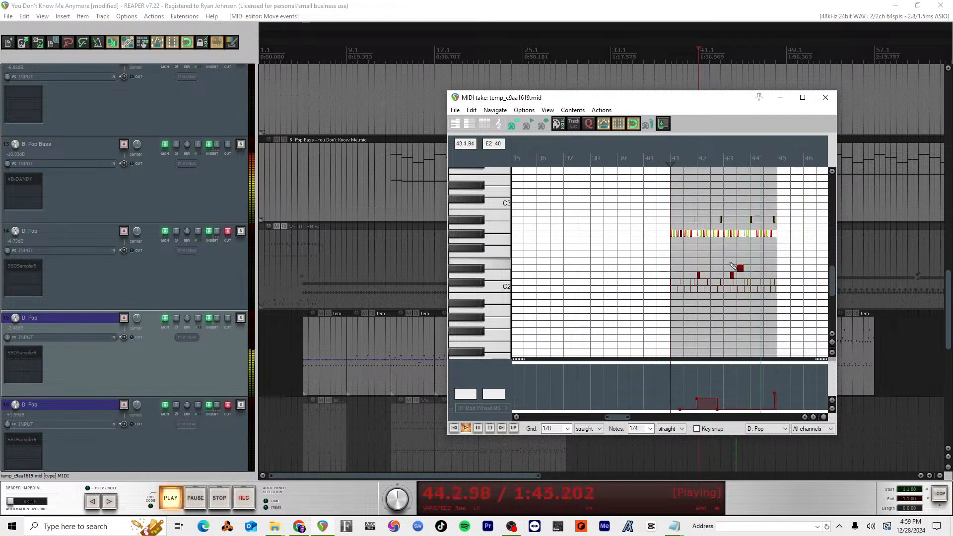
key(space)
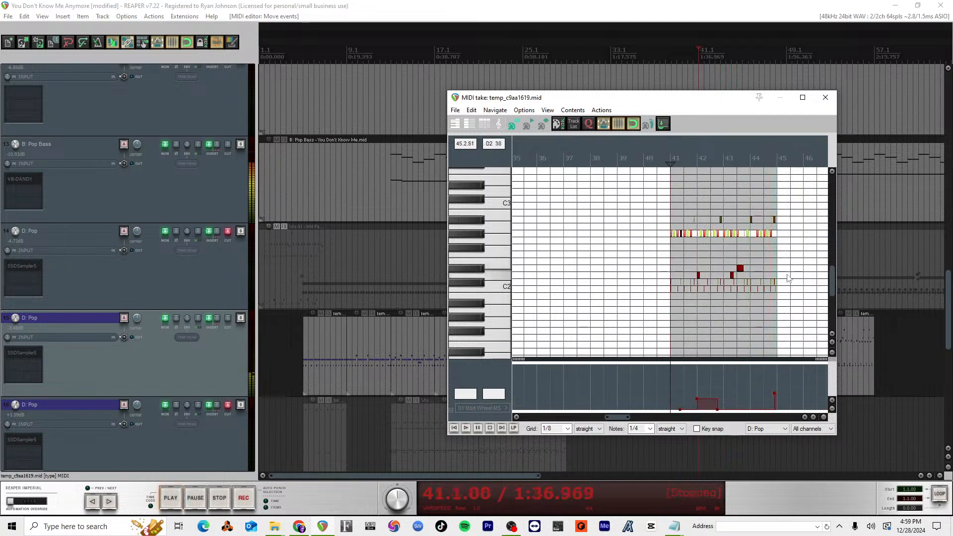
Step: Try moving the last C#2 note in measure 44 up to D2, playing from 44.3.50 to compare
scroll(754, 272, up, 5)
scroll(774, 277, right, 5)
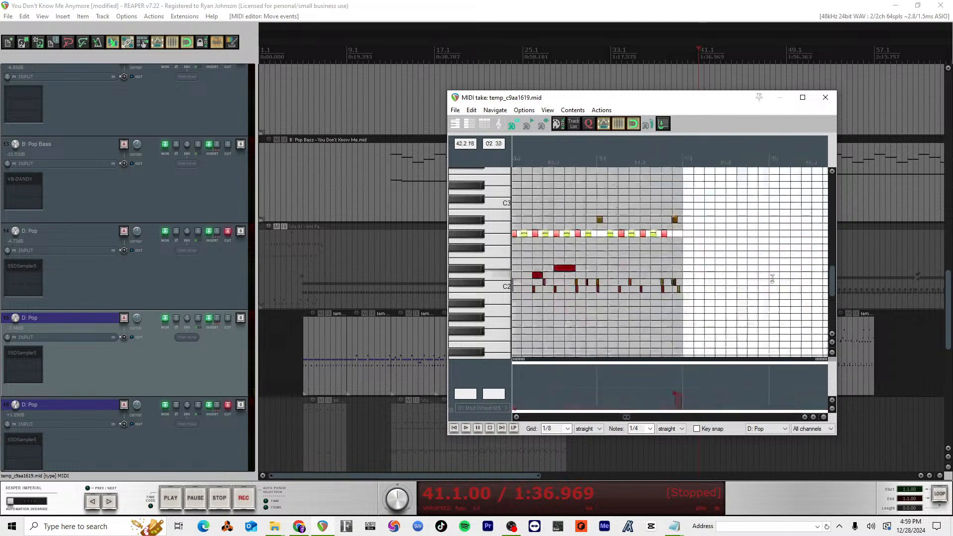
click(650, 277)
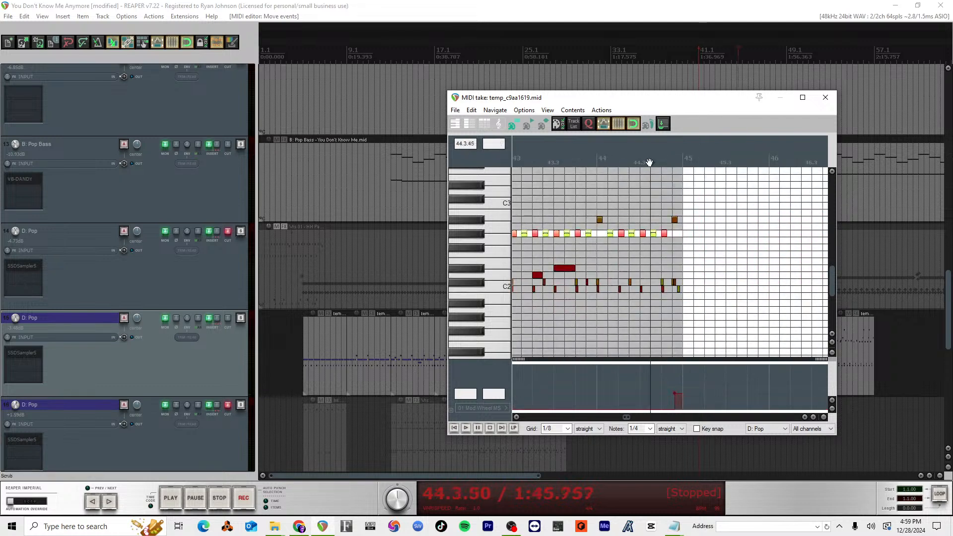
key(space)
key(space)
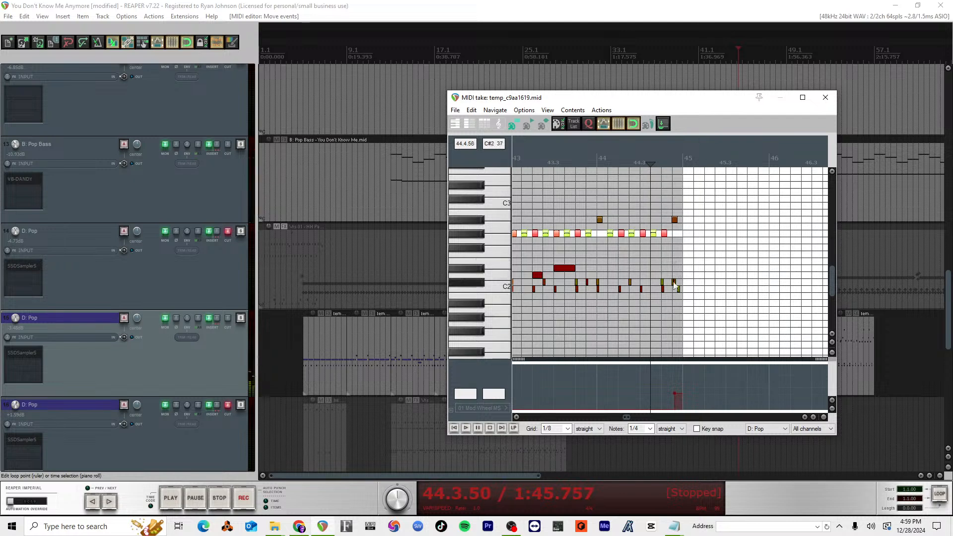
drag(674, 282, 674, 275)
key(space)
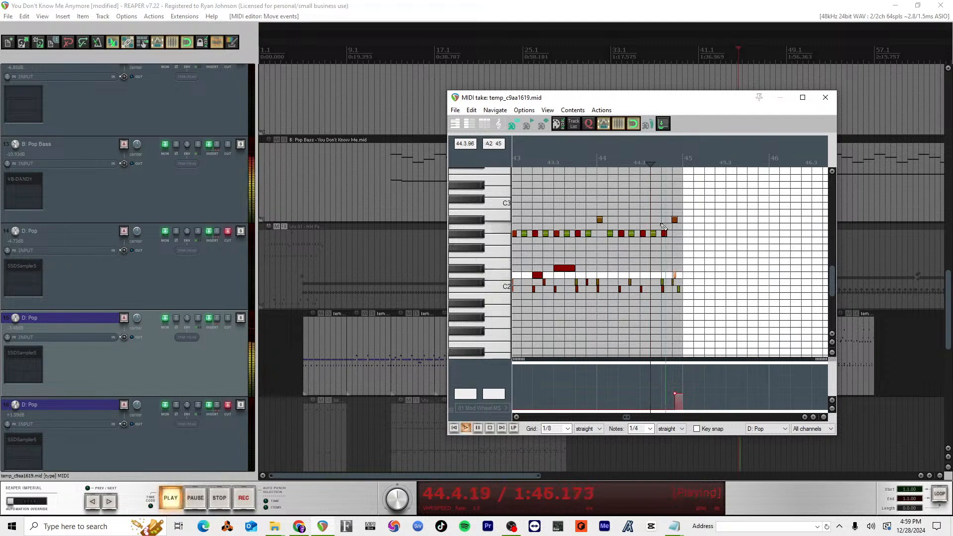
Step: Remove the closely spaced C#2 and D2 notes at the end of measure 44, playing from 44.3.50 to check
key(space)
key(ctrl+x)
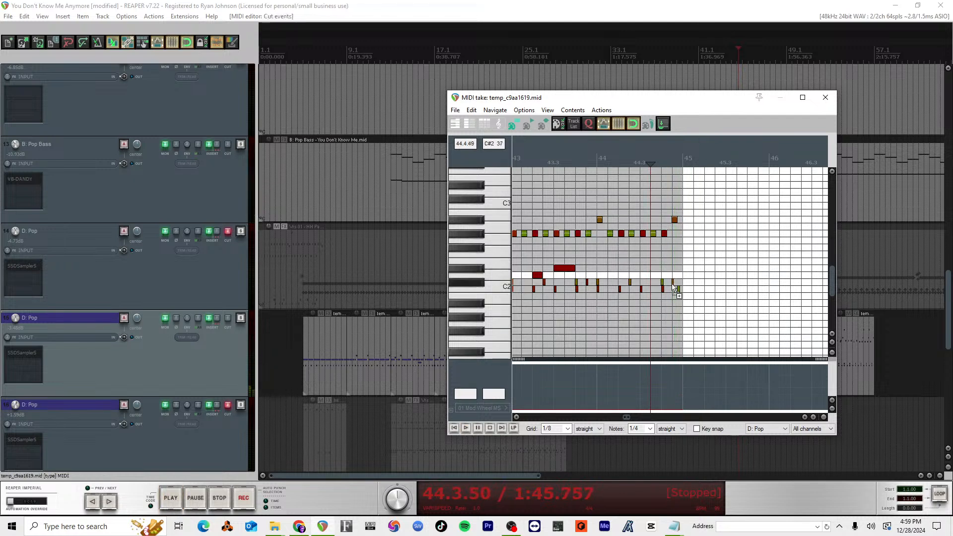
key(Up)
key(space)
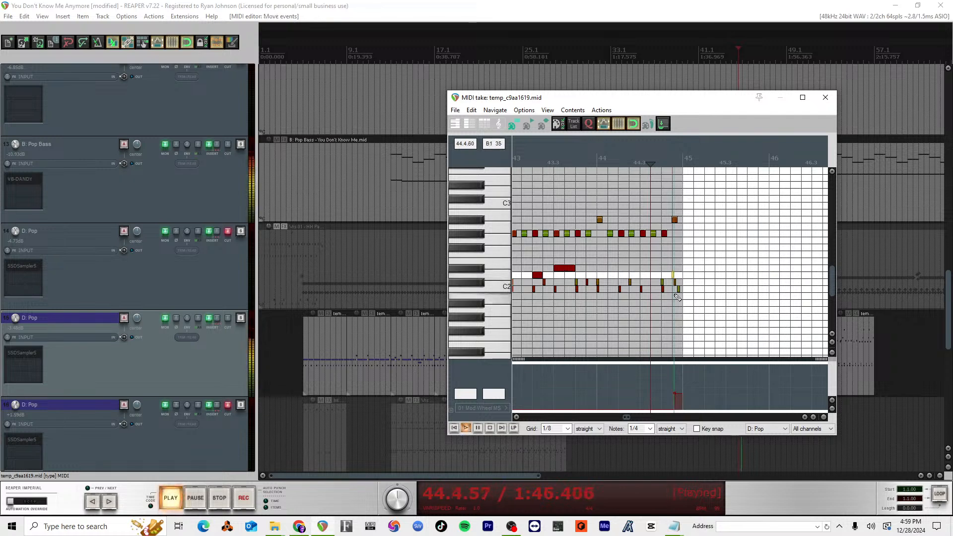
key(space)
click(674, 282)
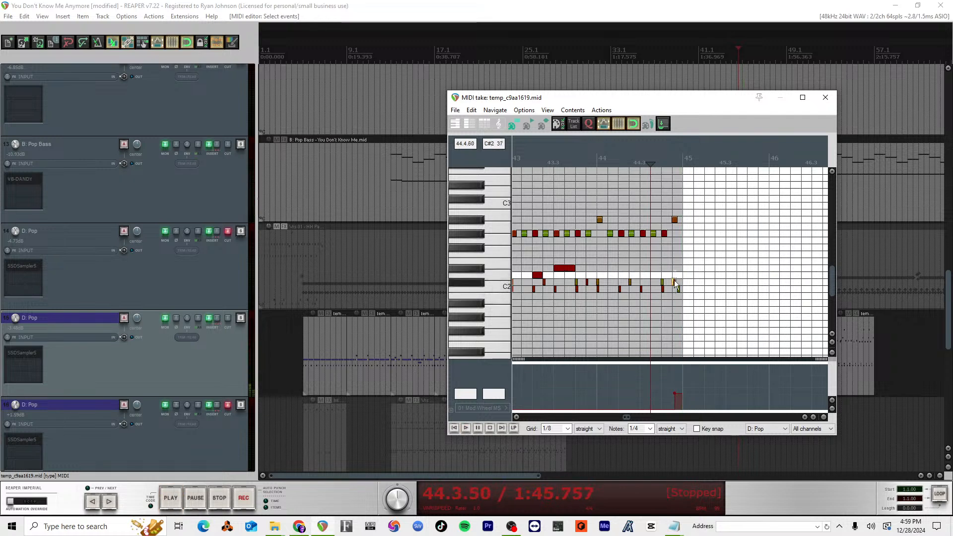
double_click(675, 283)
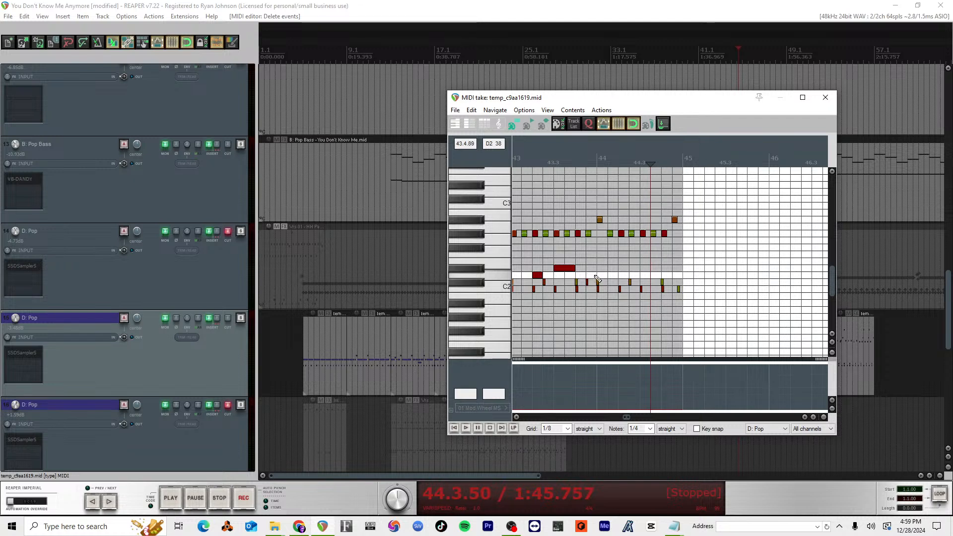
Step: Insert a D2 note at 44.3.00 and play the pattern from 43.2.00
click(647, 276)
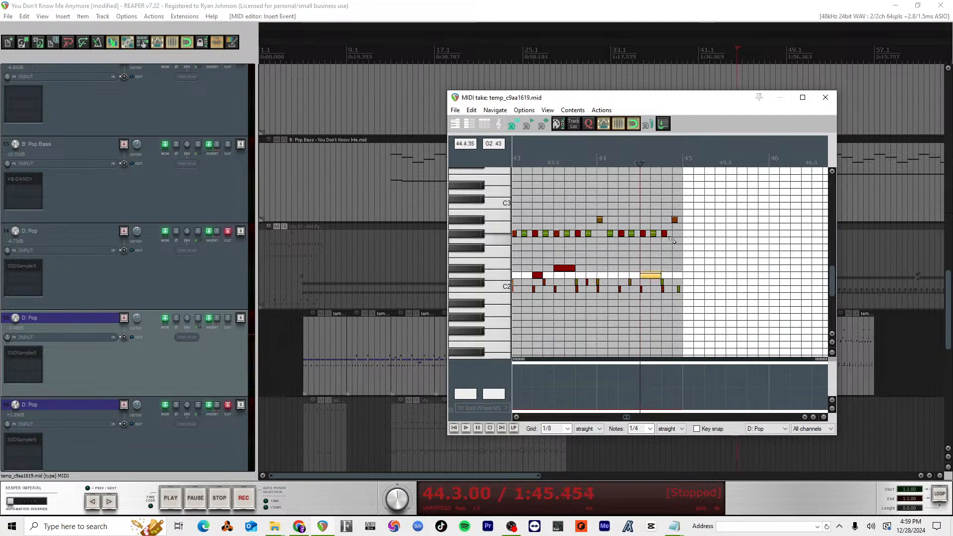
click(530, 158)
key(space)
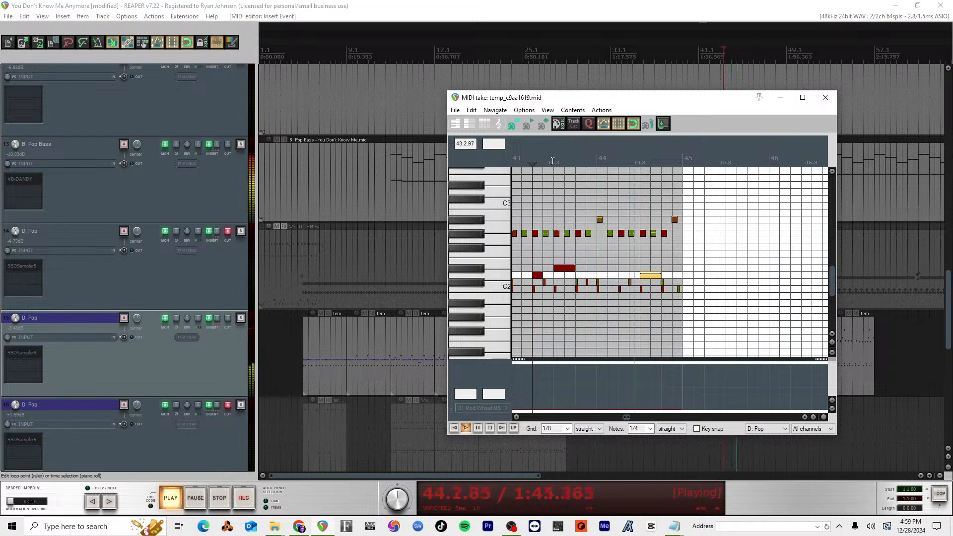
key(space)
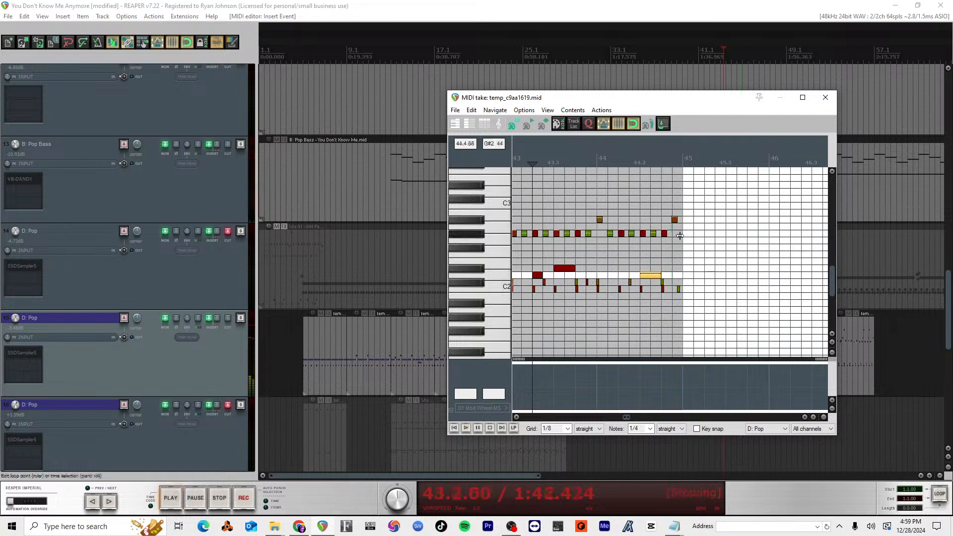
Step: Insert a D2 note at 44.4.50 and play the pattern from 44.1.50
click(679, 276)
double_click(680, 275)
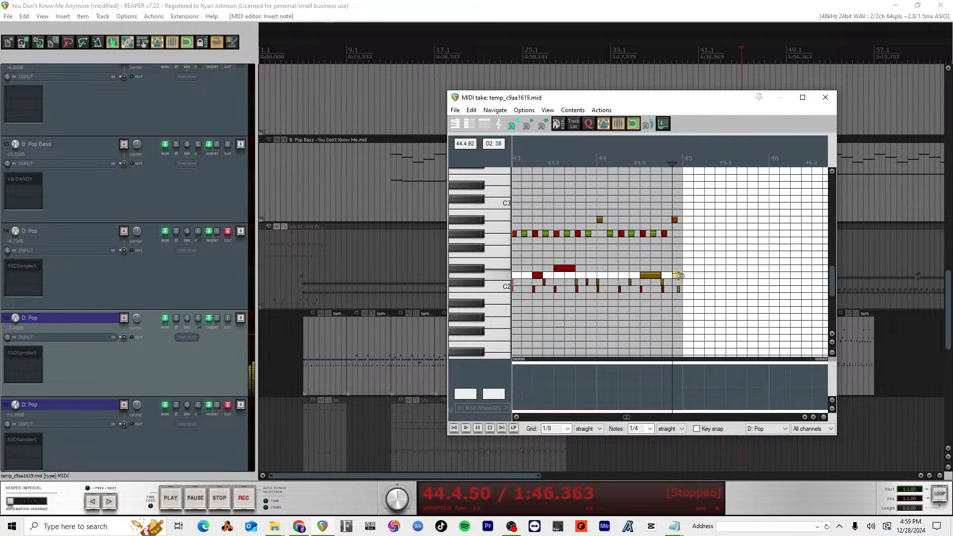
click(605, 166)
key(space)
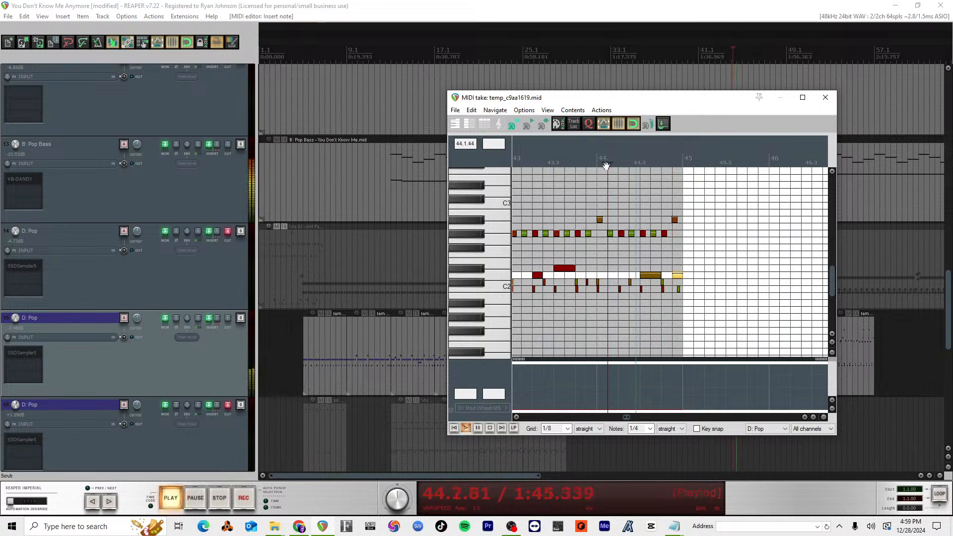
key(space)
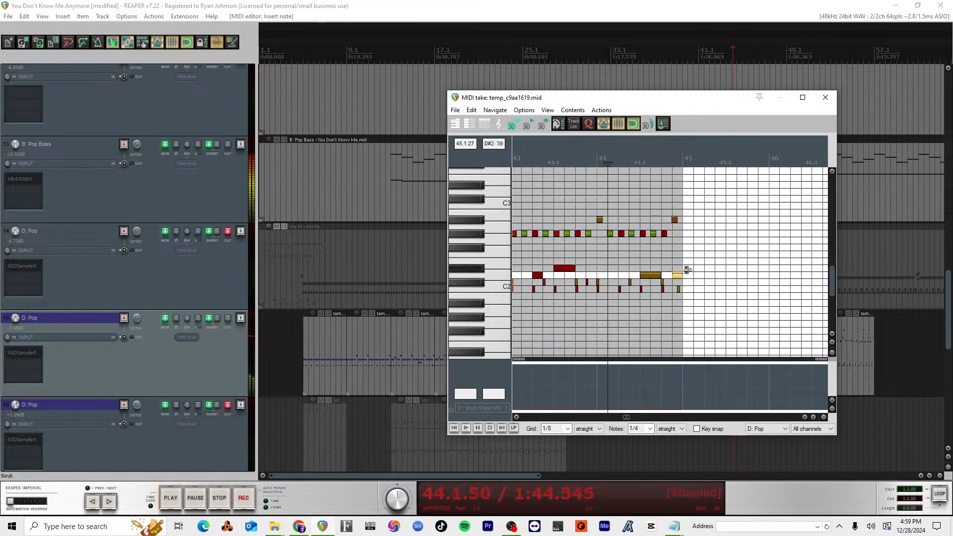
Step: Close the MIDI editor, then unmute drum track 14 and play the song from measure 45
key(Escape)
scroll(754, 335, up, 5)
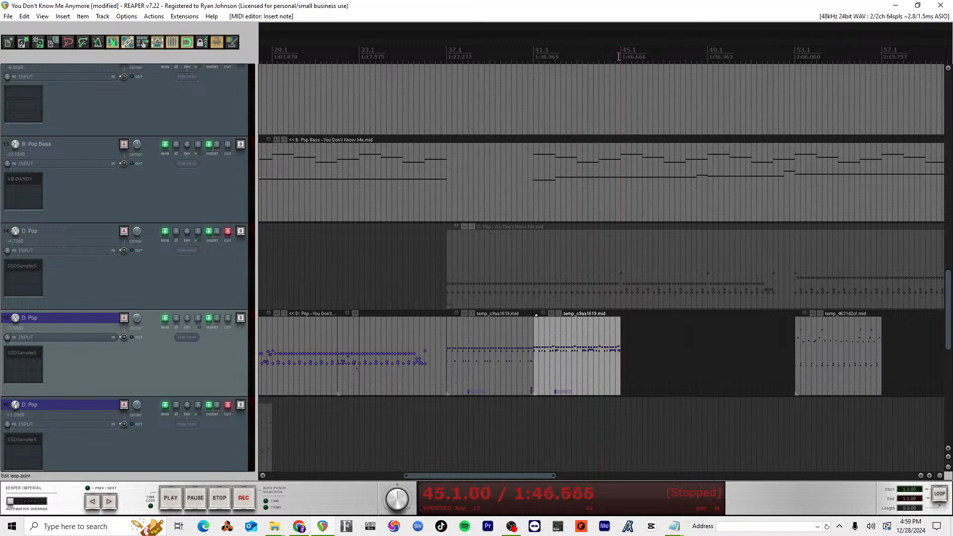
key(space)
key(space)
click(227, 231)
key(space)
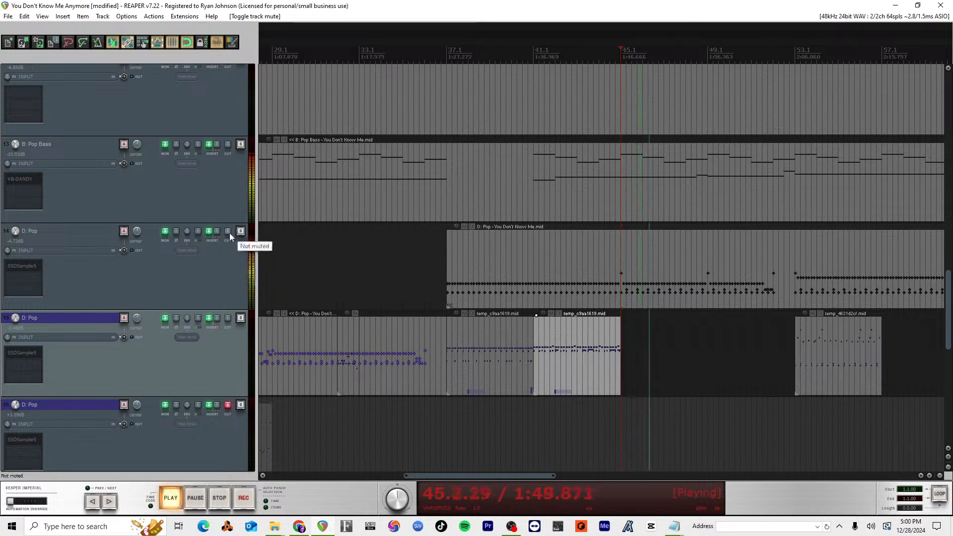
key(space)
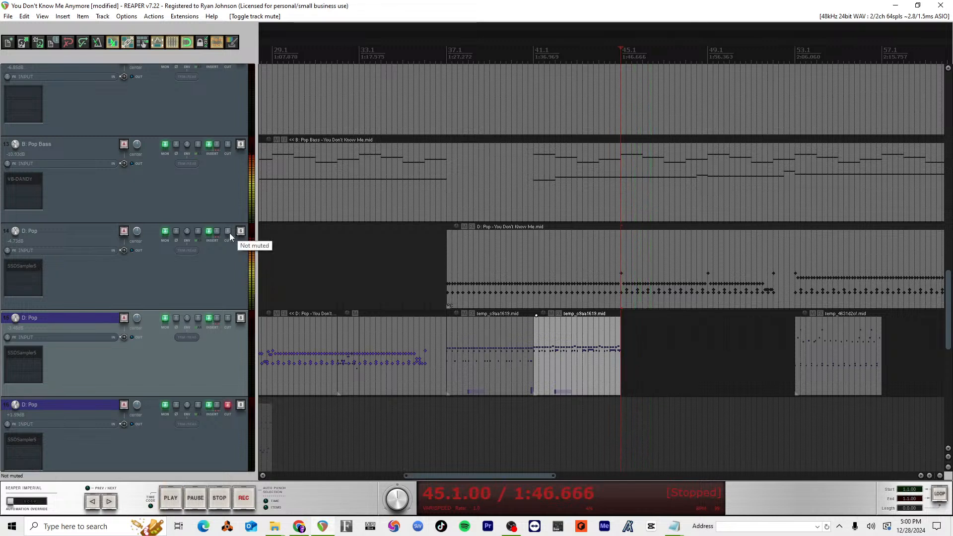
Step: Split the MIDI item on drum track 14 at measures 45 and 52
click(617, 260)
key(s)
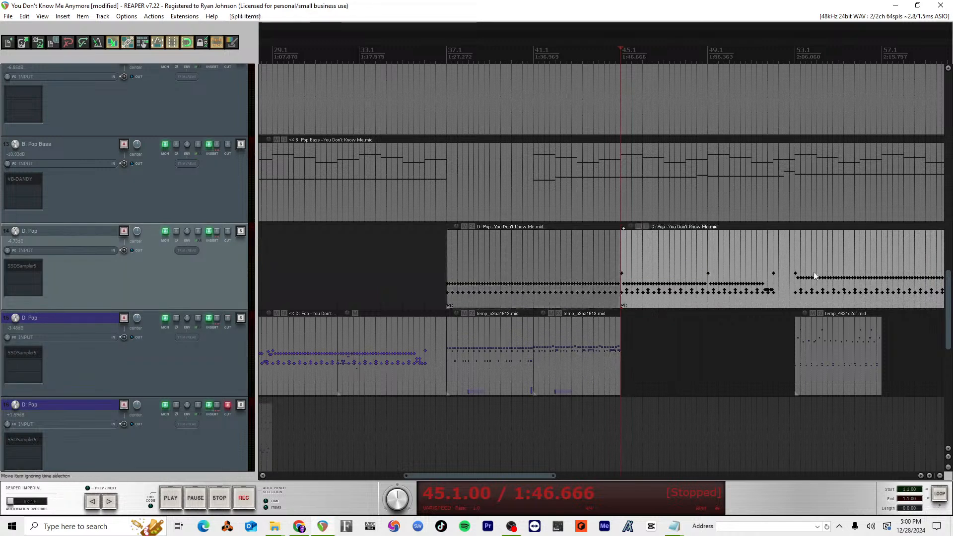
click(775, 263)
key(s)
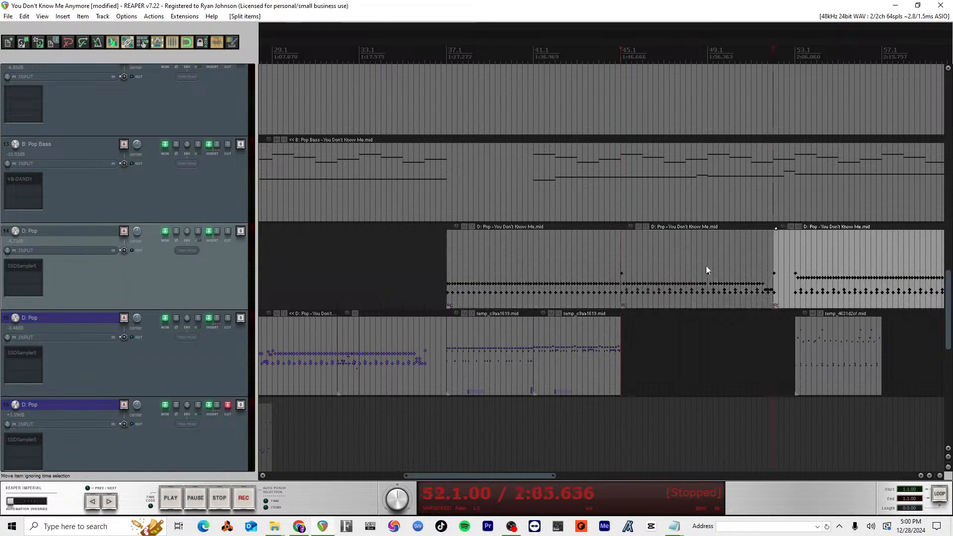
Step: Audition the song from measure 49 and from 47.2.00, and save the project
click(707, 56)
key(space)
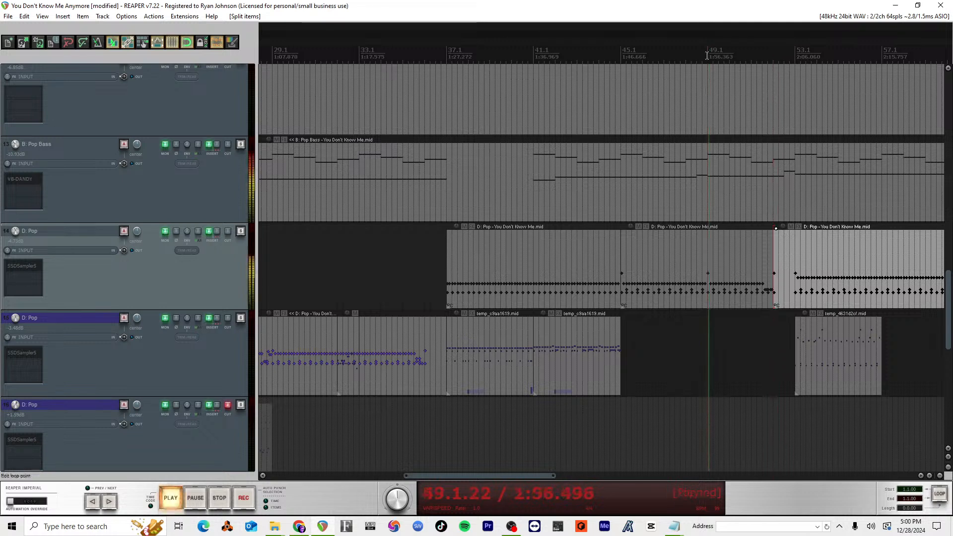
key(space)
click(630, 51)
key(space)
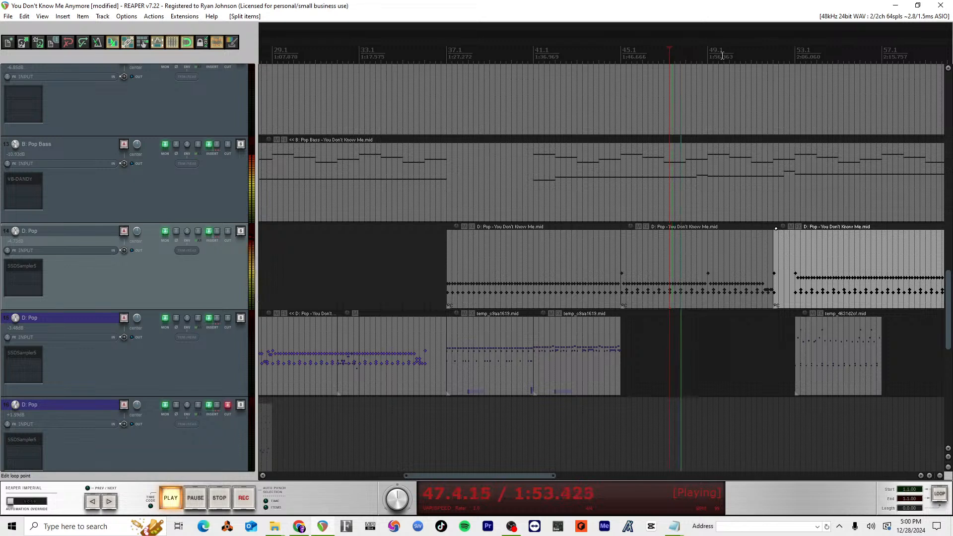
key(ctrl+s)
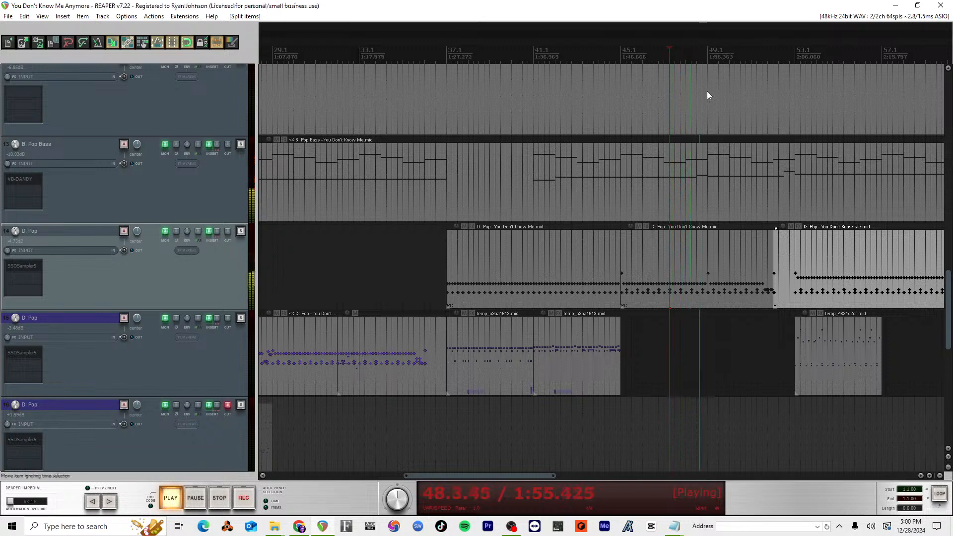
key(space)
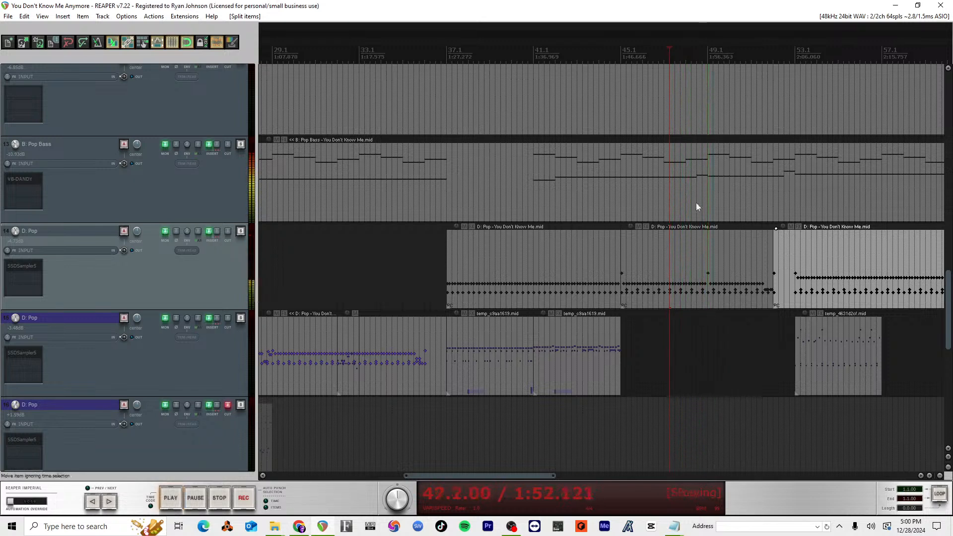
Step: Split track 14's drum item at measure 49 and move the section from measures 45 to 49 onto the D: Pop track below
click(708, 243)
key(s)
drag(671, 271, 670, 327)
Step: Play the song from 52.2.00 and look over the instrument tracks' parts around measures 49 to 53
click(778, 51)
key(space)
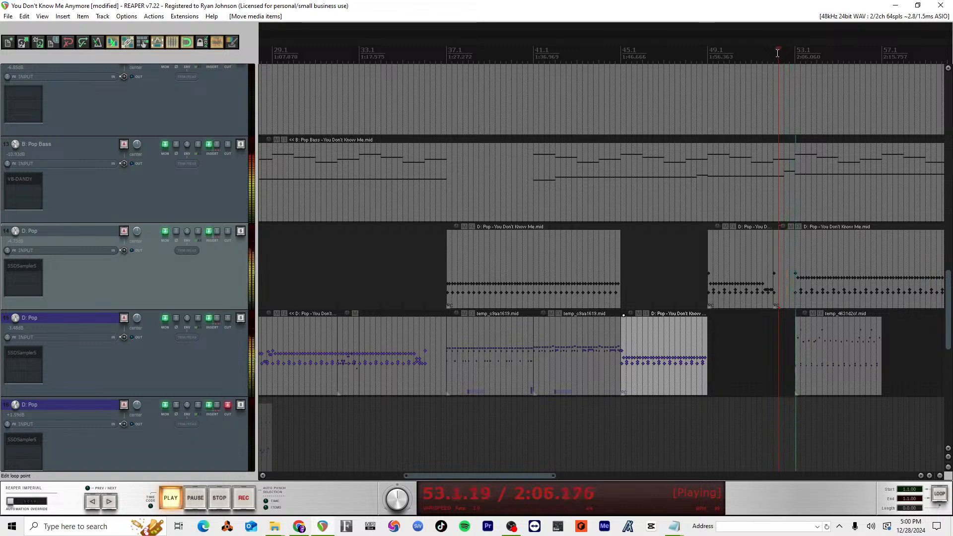
key(space)
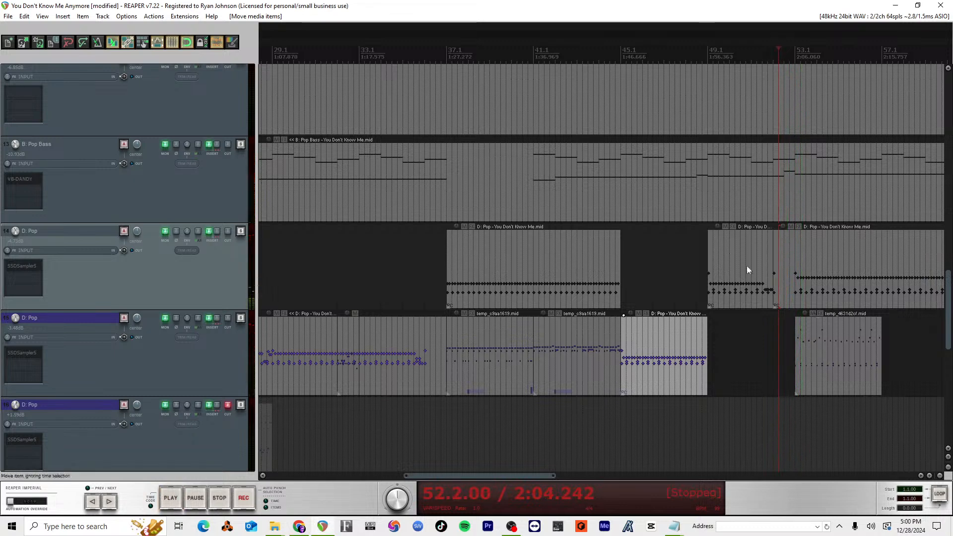
scroll(724, 252, down, 3)
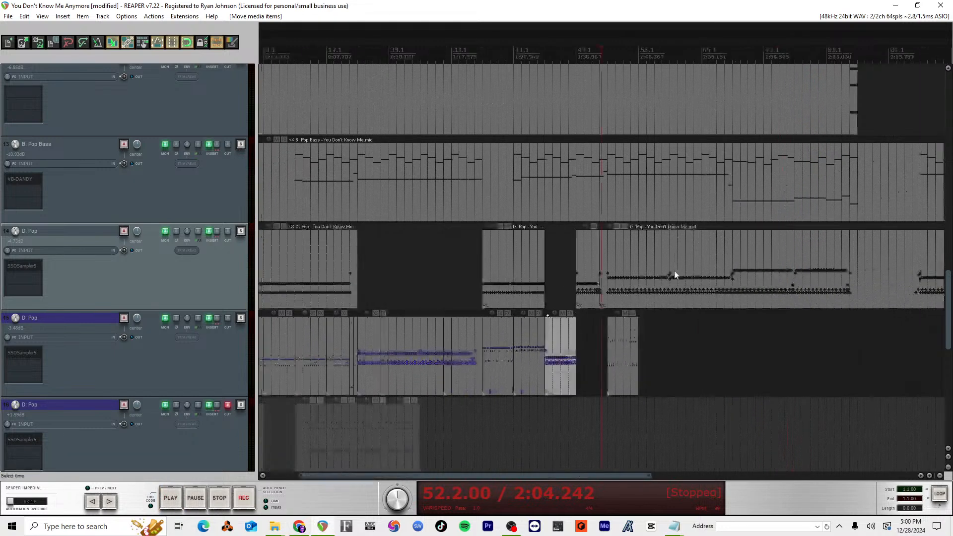
scroll(673, 270, up, 10)
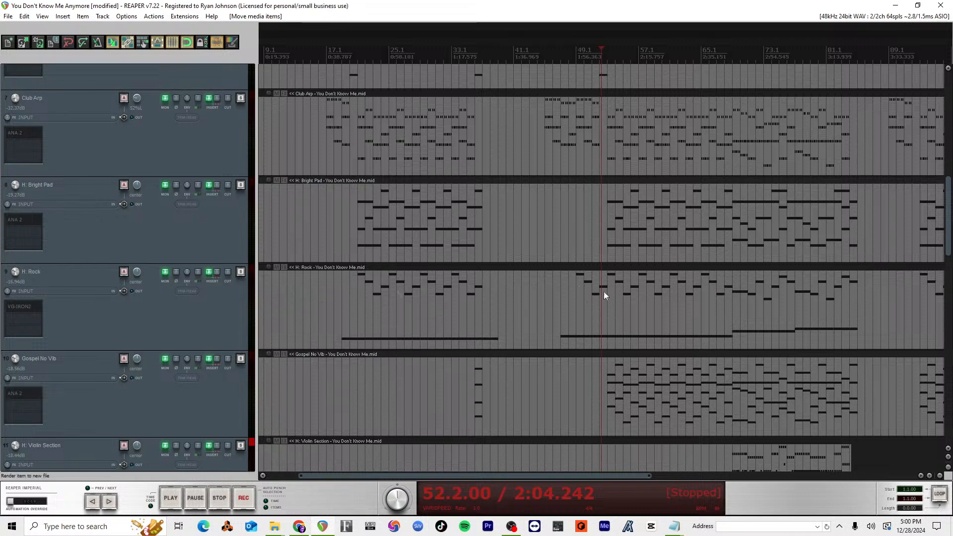
scroll(600, 306, down, 5)
scroll(600, 306, up, 1)
scroll(600, 306, down, 1)
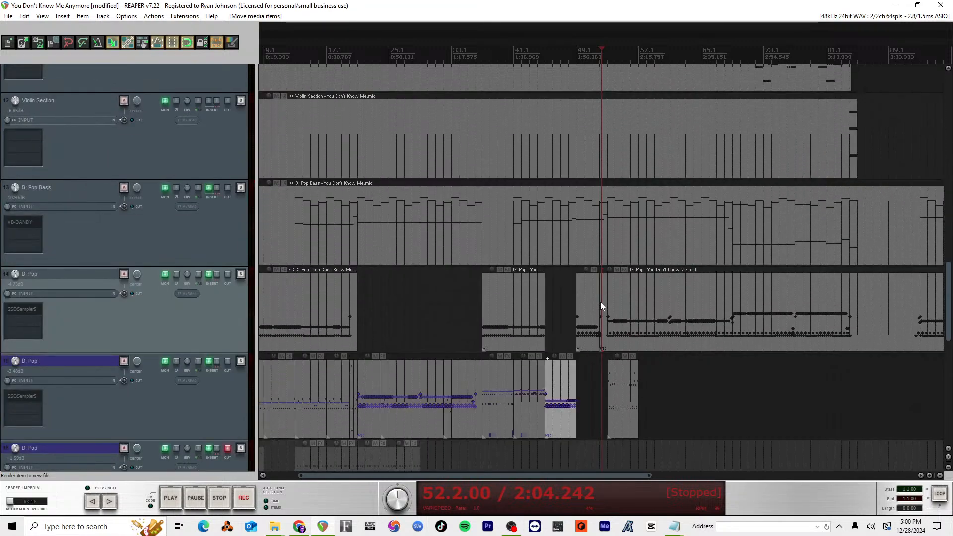
scroll(600, 301, up, 5)
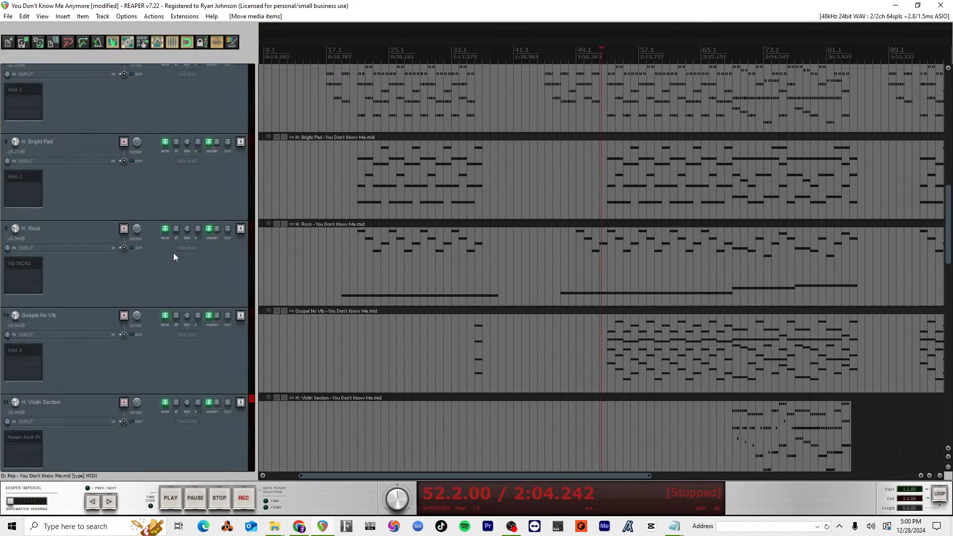
Step: Play the song from measure 48 and check the drum tracks against the bass
click(553, 58)
key(space)
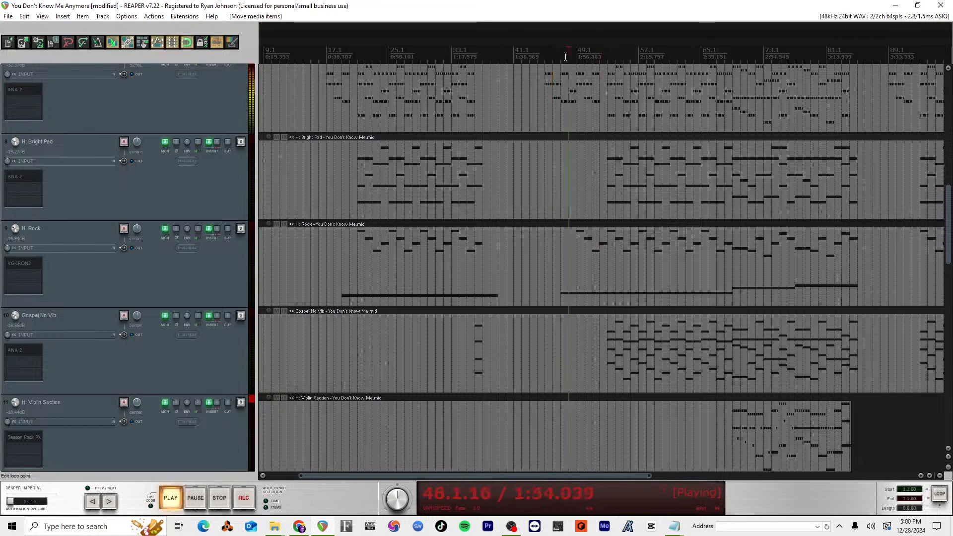
scroll(537, 287, down, 6)
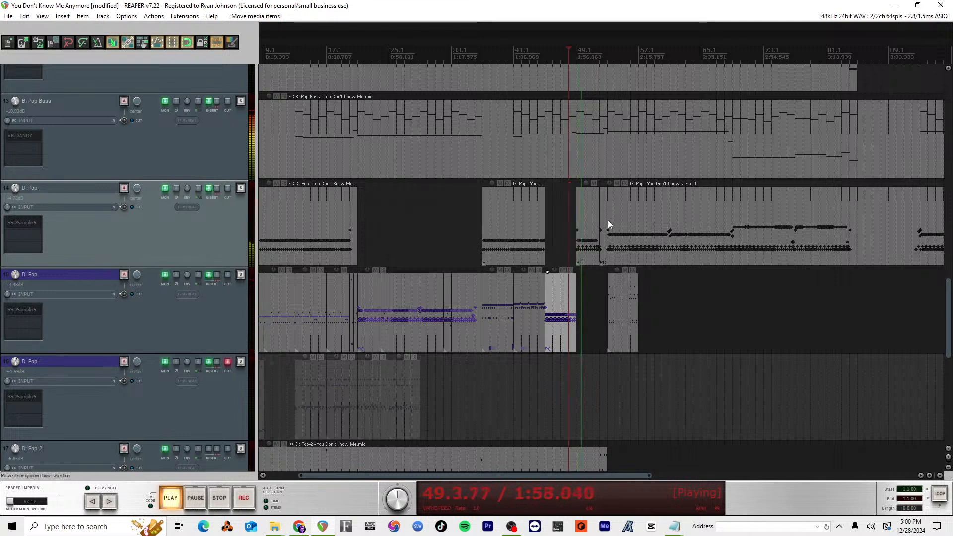
key(space)
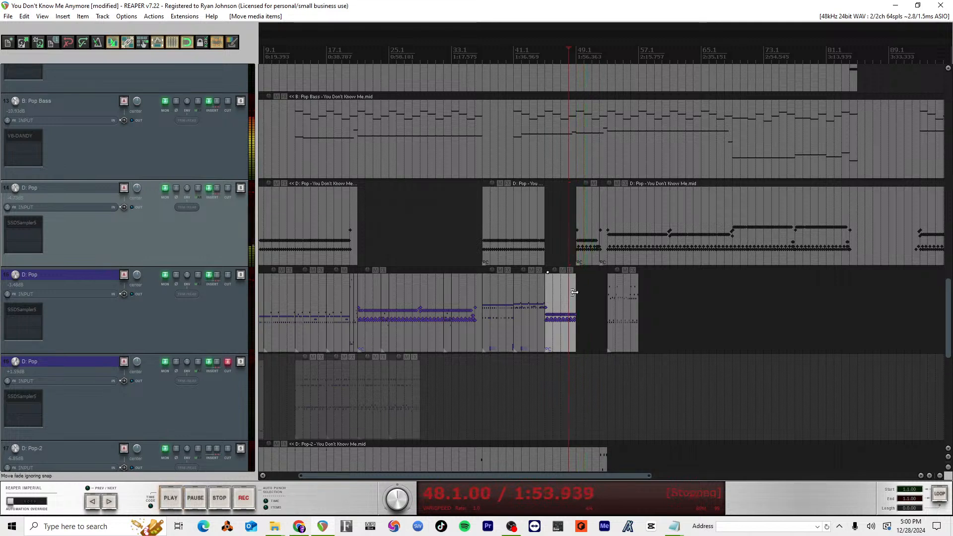
Step: Move track 14's drum section from measures 49 to 52 onto the D: Pop track below, keeping its timing
click(588, 260)
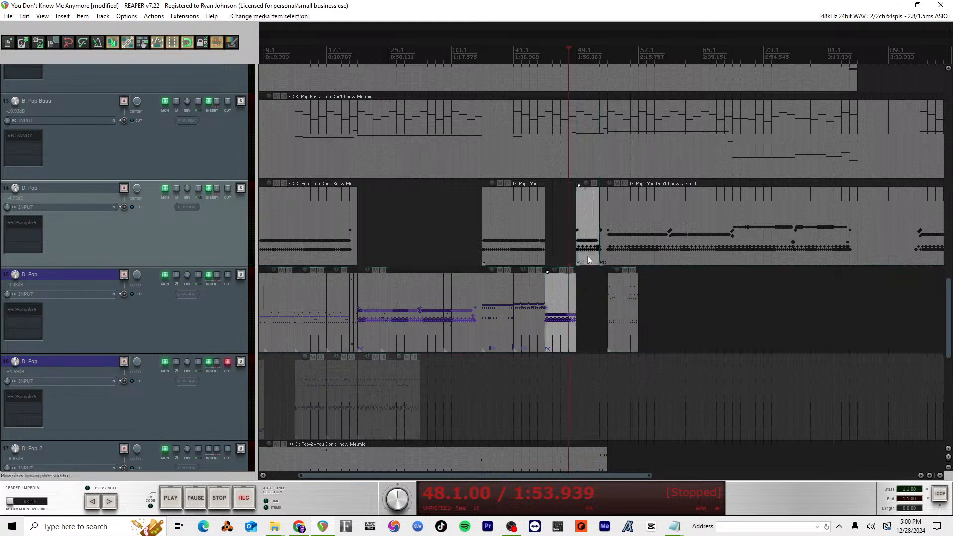
drag(588, 260, 591, 300)
key(ctrl+z)
click(591, 299)
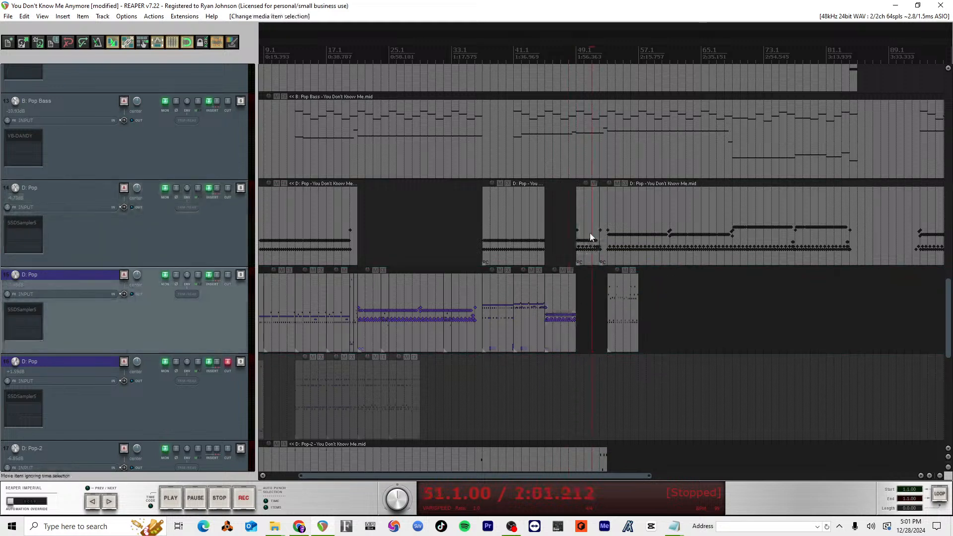
drag(590, 237, 593, 296)
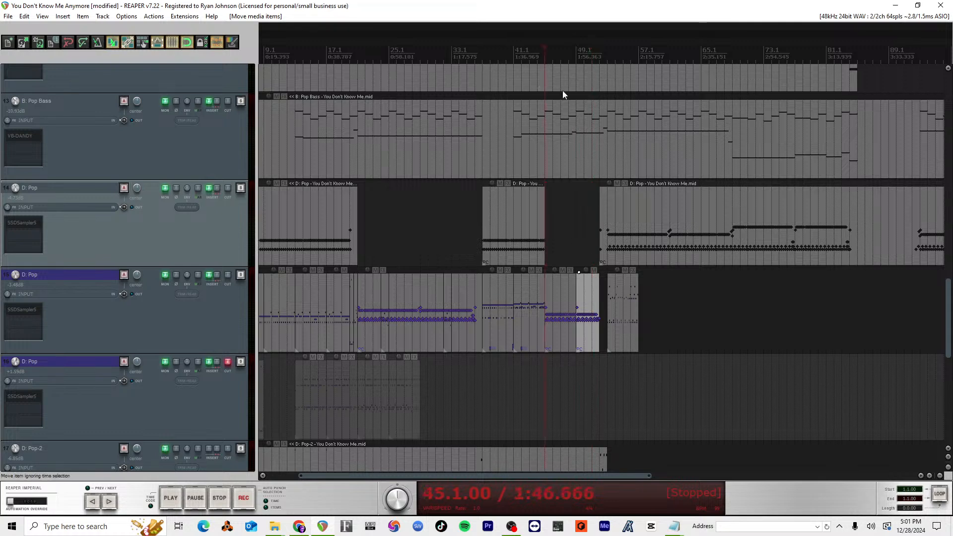
Step: Inspect the notes of track 15's drum item at measures 45 to 49 in the MIDI editor and save the project
scroll(605, 320, up, 5)
double_click(663, 288)
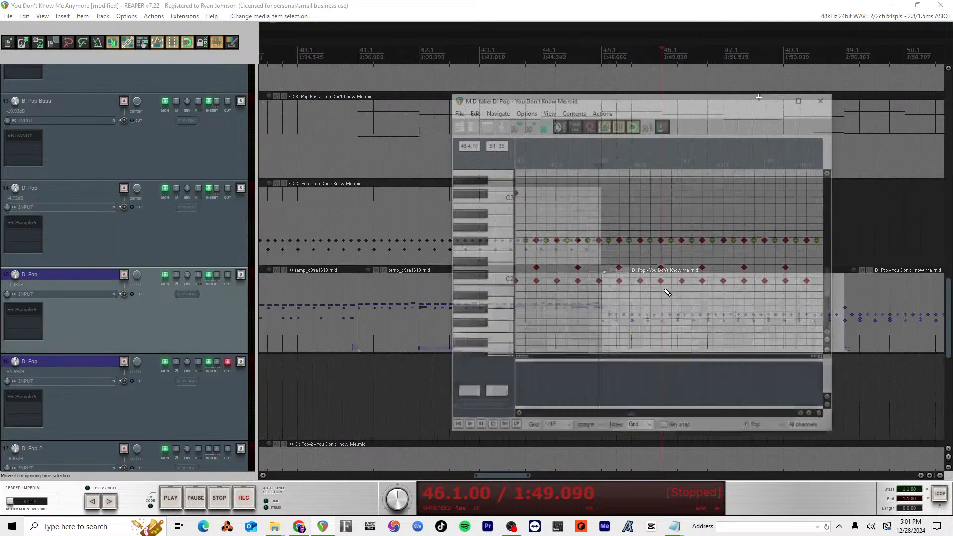
scroll(664, 300, up, 4)
scroll(654, 257, down, 8)
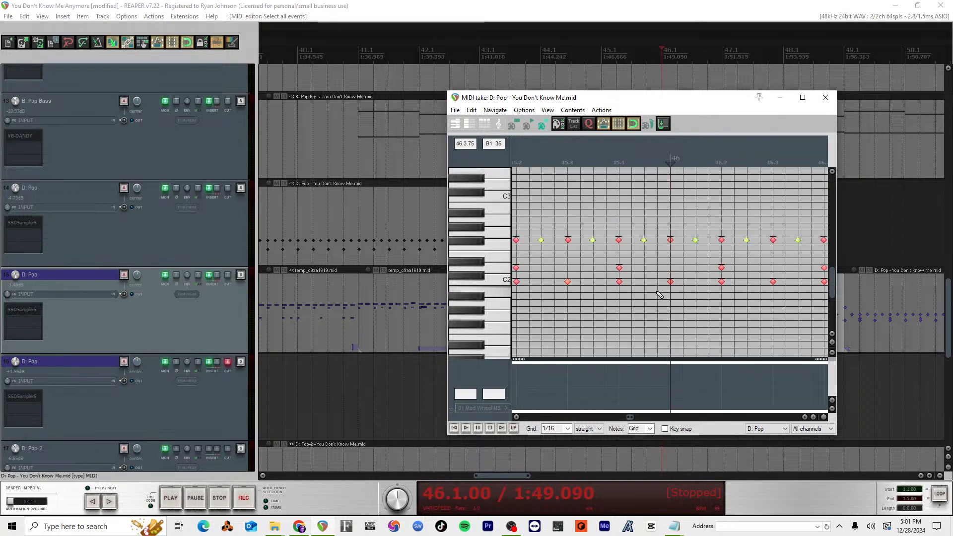
click(647, 157)
click(649, 163)
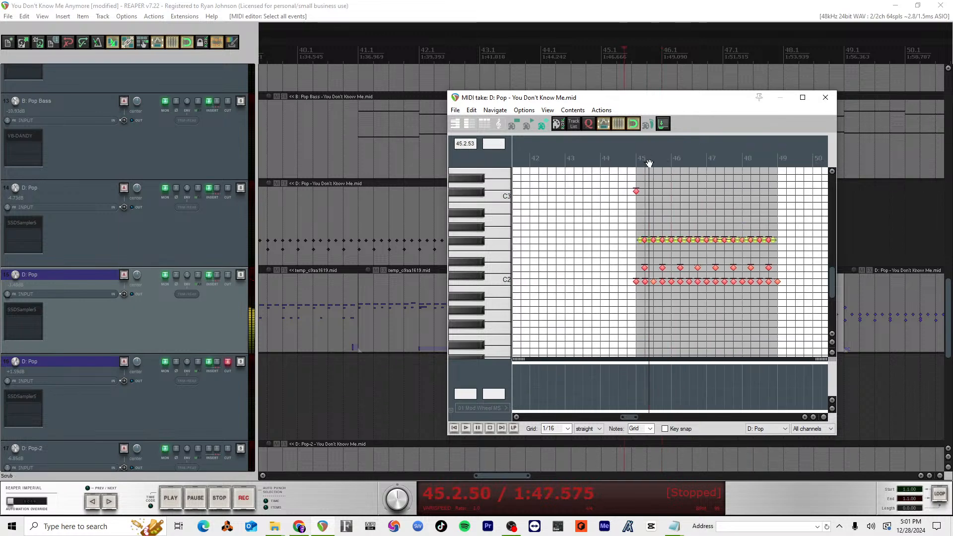
drag(649, 164, 635, 165)
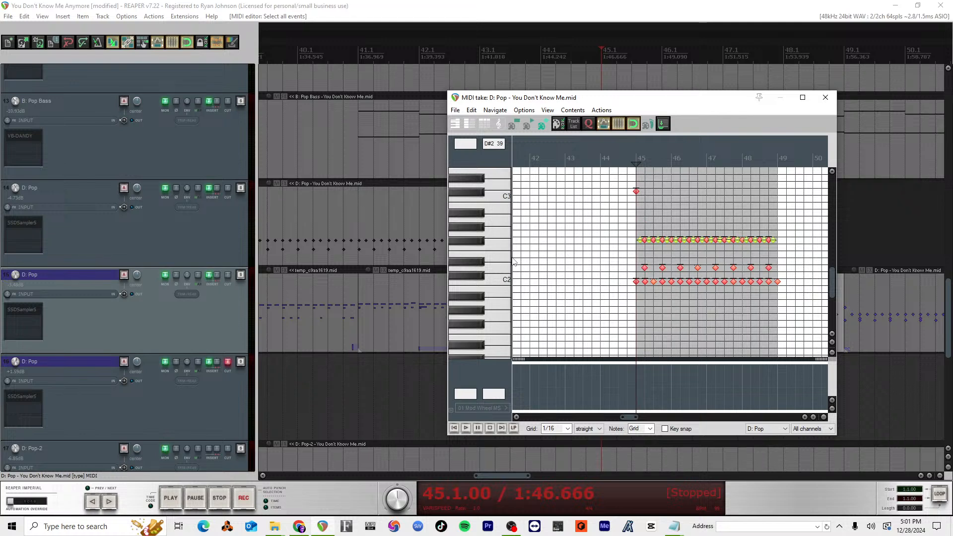
key(ctrl+s)
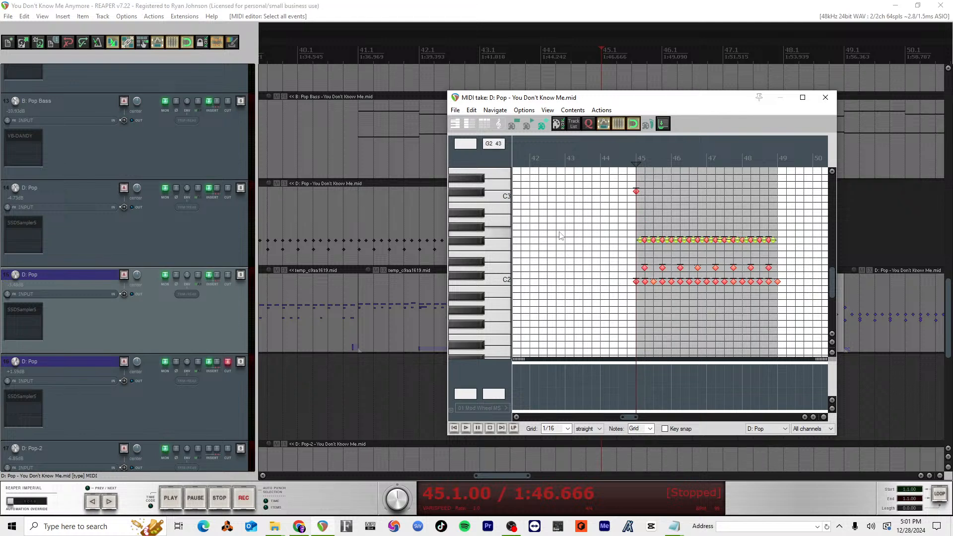
click(825, 100)
Step: Play the song from measure 52 to hear the drums going into measure 53
scroll(714, 328, down, 5)
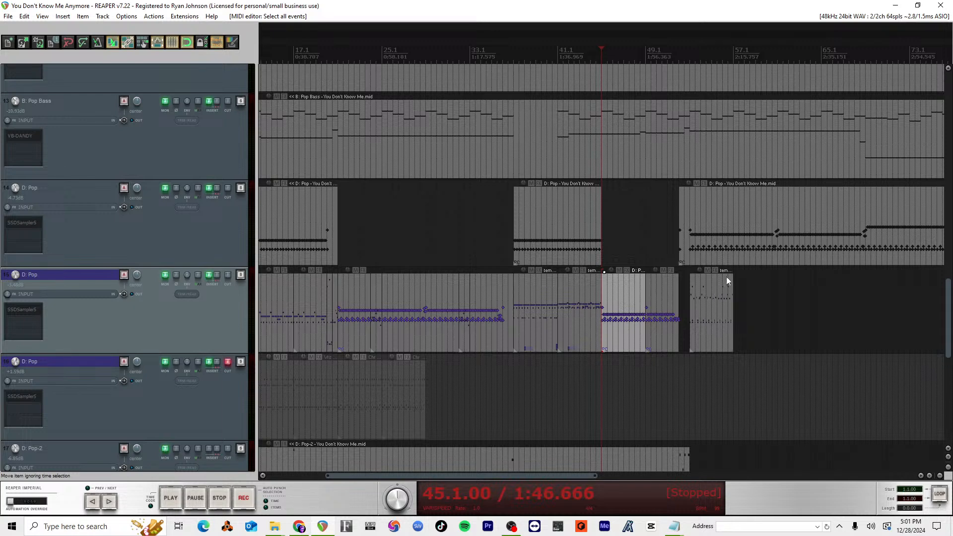
click(679, 56)
key(space)
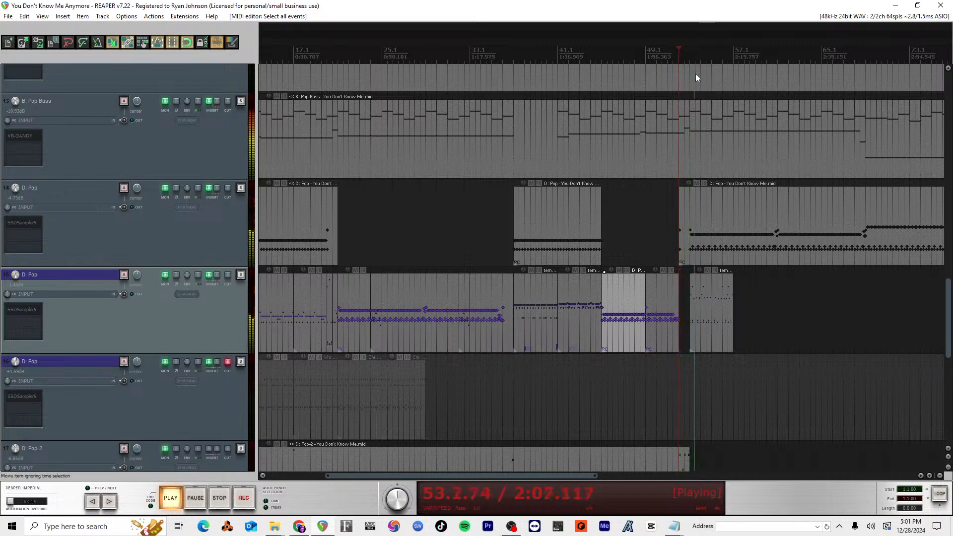
key(space)
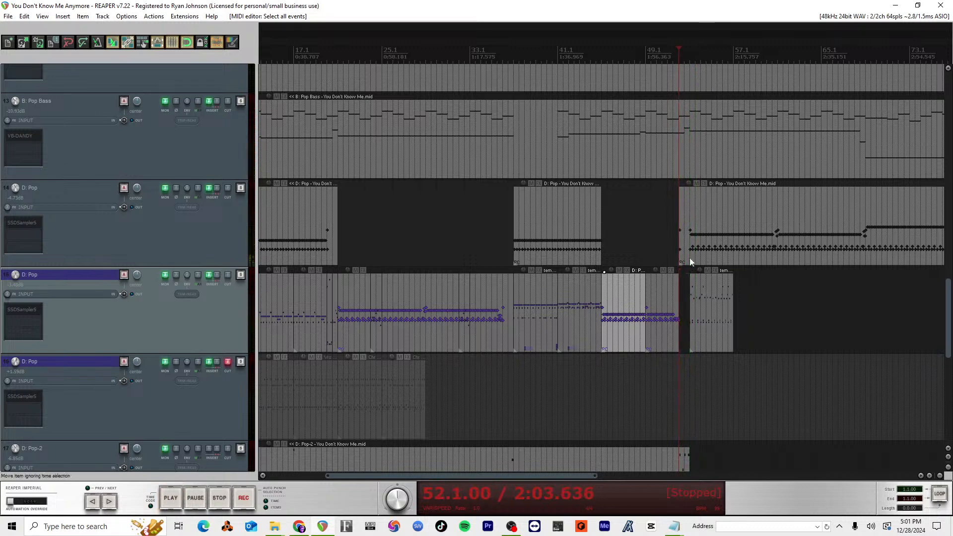
Step: Split track 14's drum item at measure 53 and move the section from measures 52 to 53 onto track 15
scroll(687, 255, up, 4)
click(645, 208)
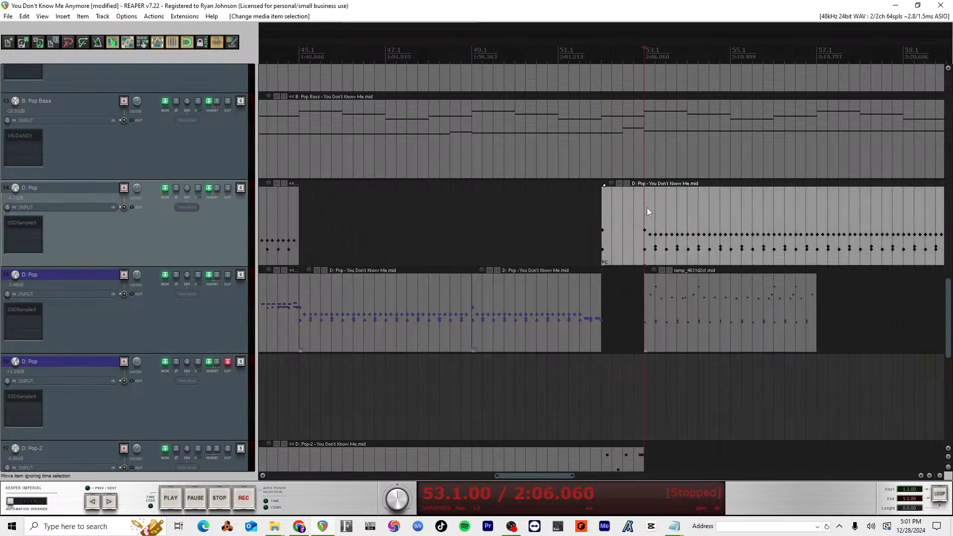
key(s)
drag(624, 233, 618, 275)
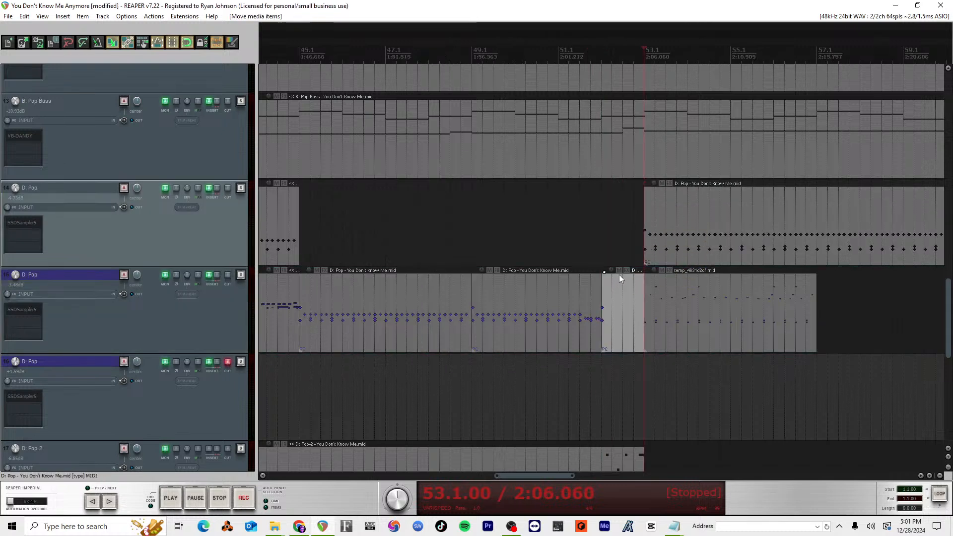
Step: Mute drum track 14 and play track 15's drum part from measure 54
click(693, 300)
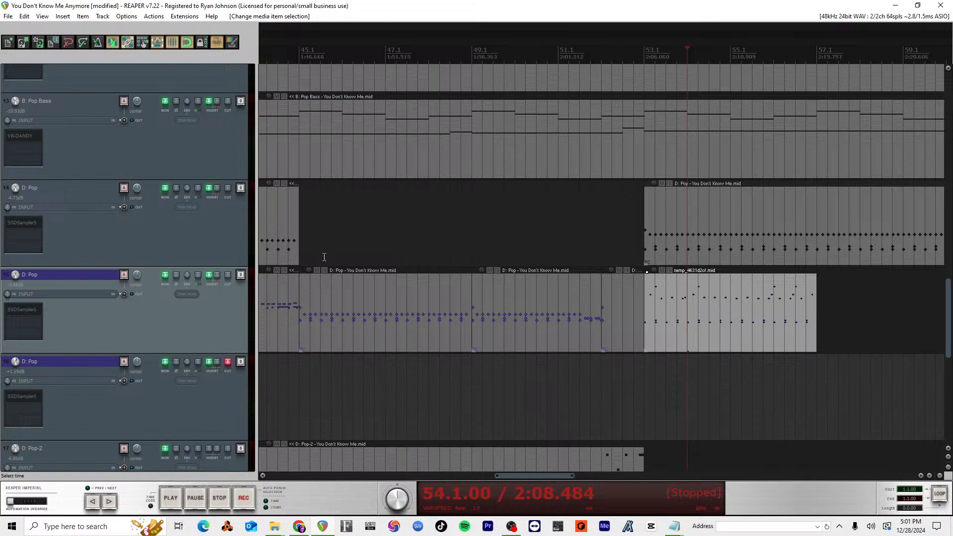
click(226, 188)
key(space)
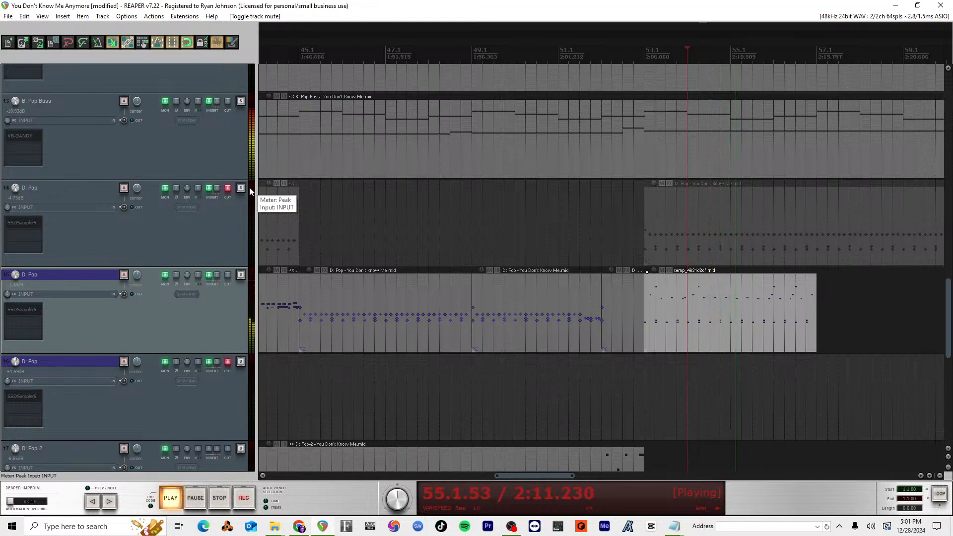
key(space)
Step: Audition track 14's drums from measure 54 with track 15 muted, and restore both tracks' mute states
click(227, 275)
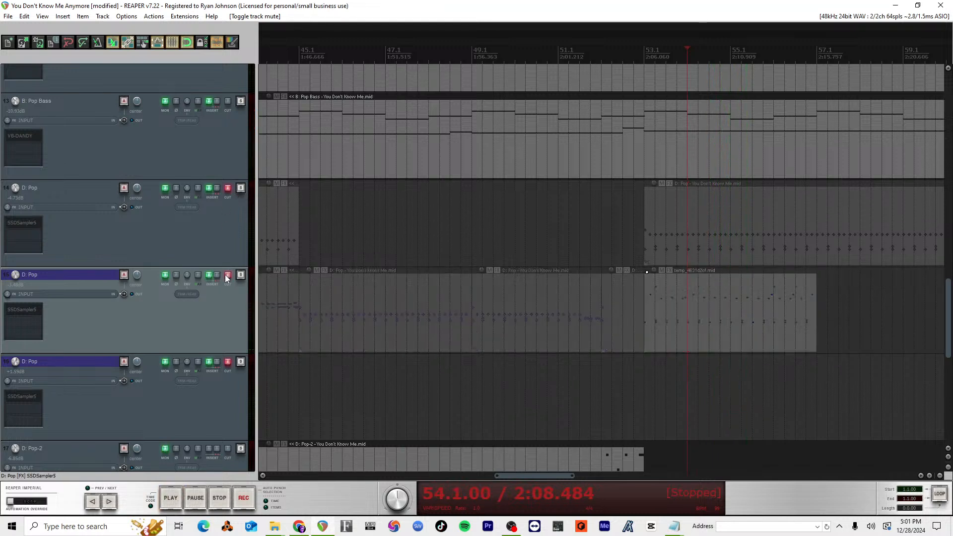
click(227, 188)
key(space)
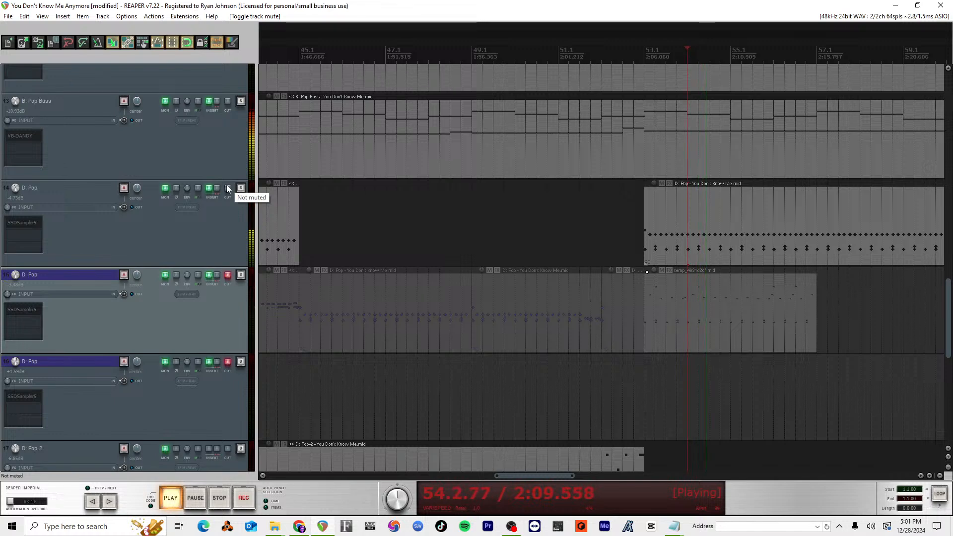
key(space)
click(227, 189)
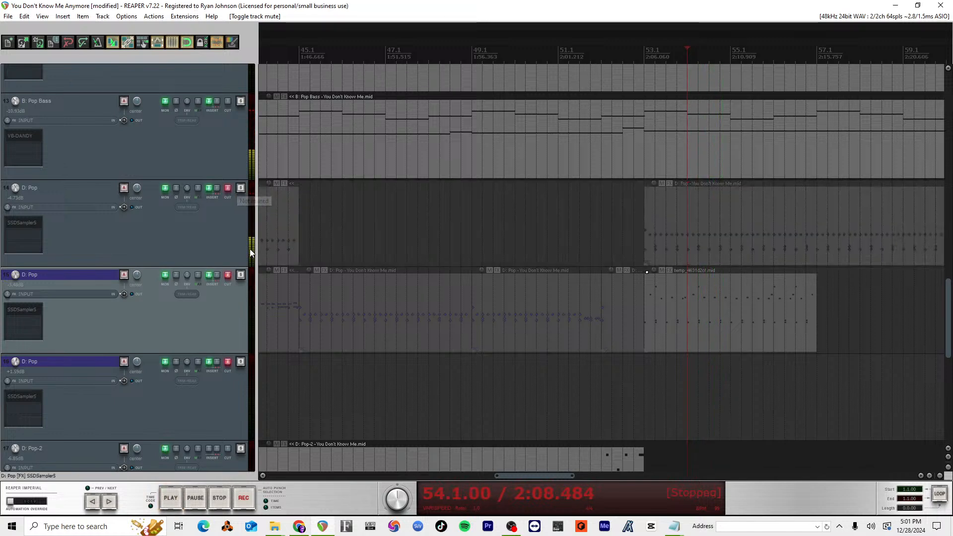
click(229, 275)
Step: Play the song from measure 53 to judge track 15's drum part against the bass
scroll(376, 264, down, 4)
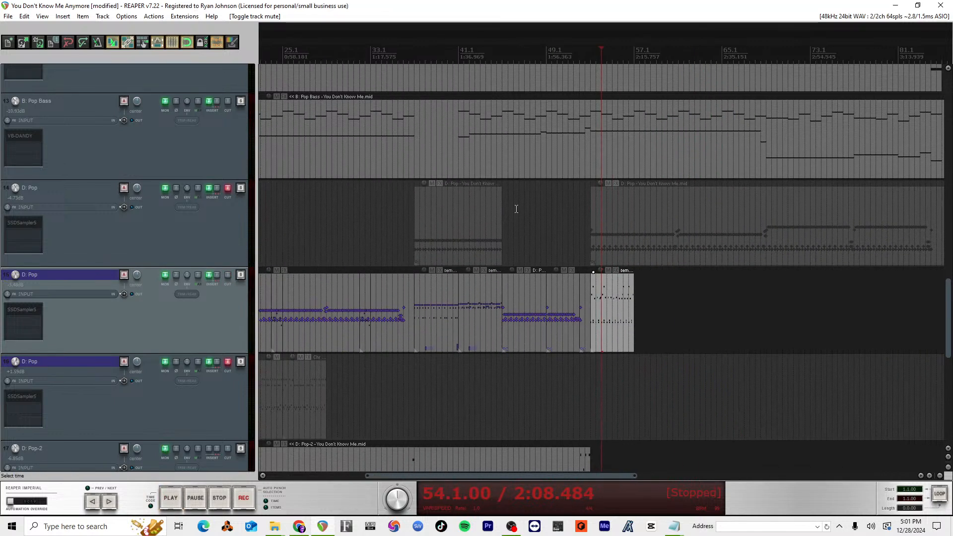
scroll(516, 209, up, 4)
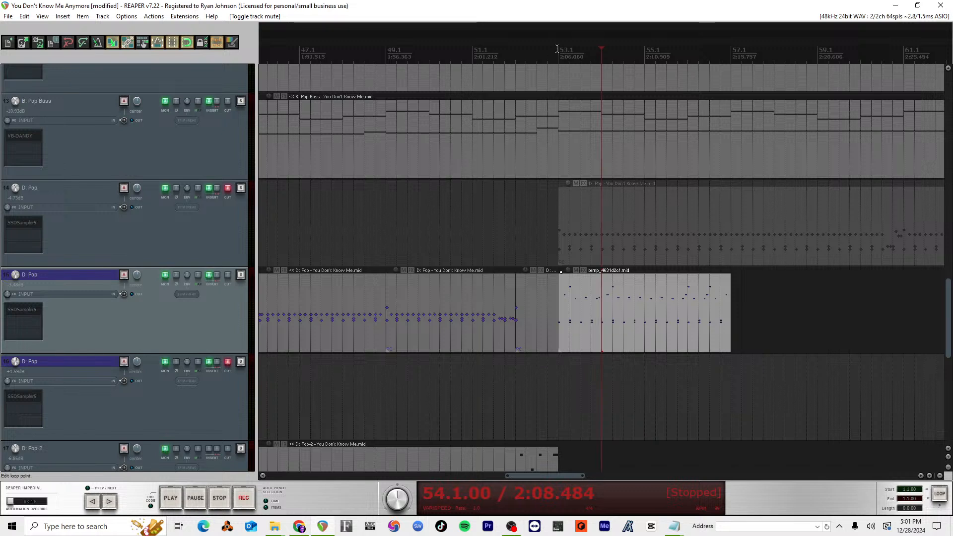
key(space)
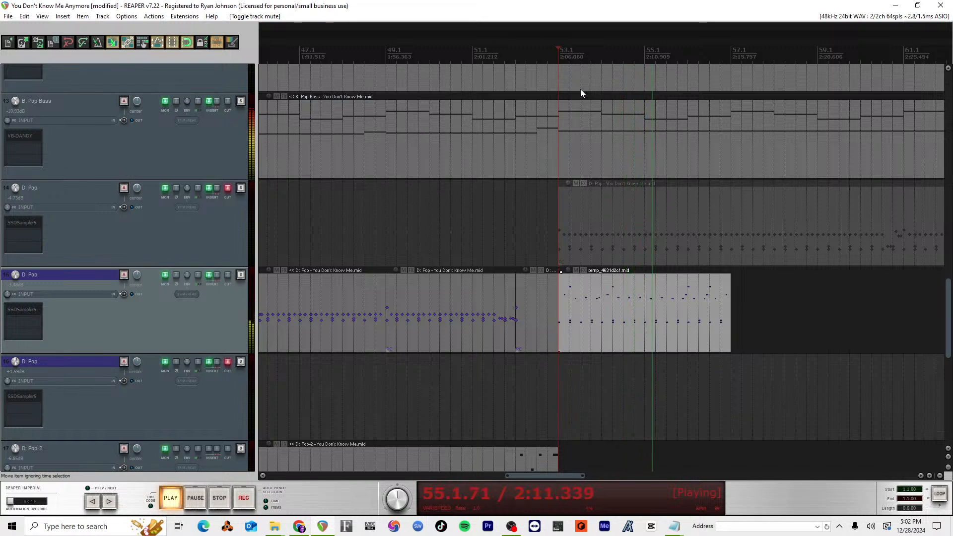
scroll(628, 255, down, 2)
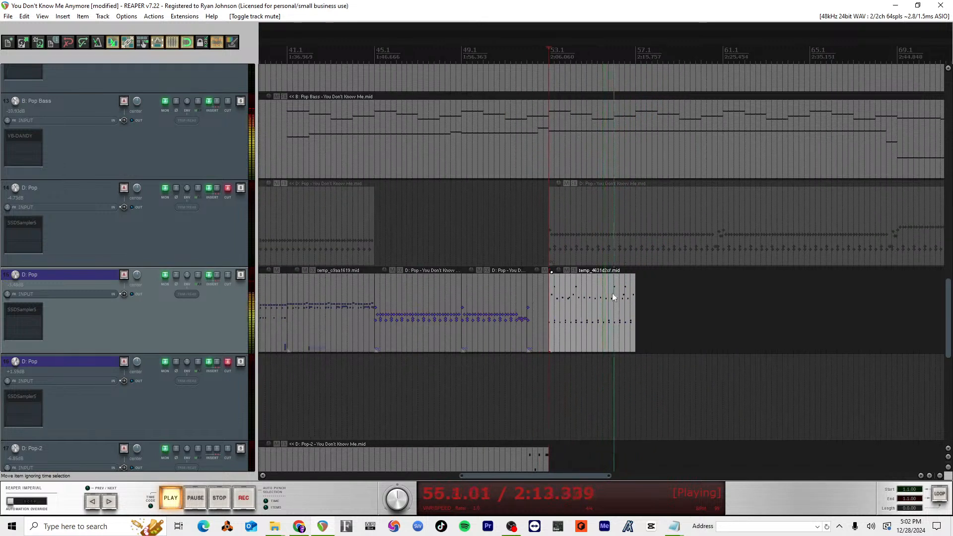
key(space)
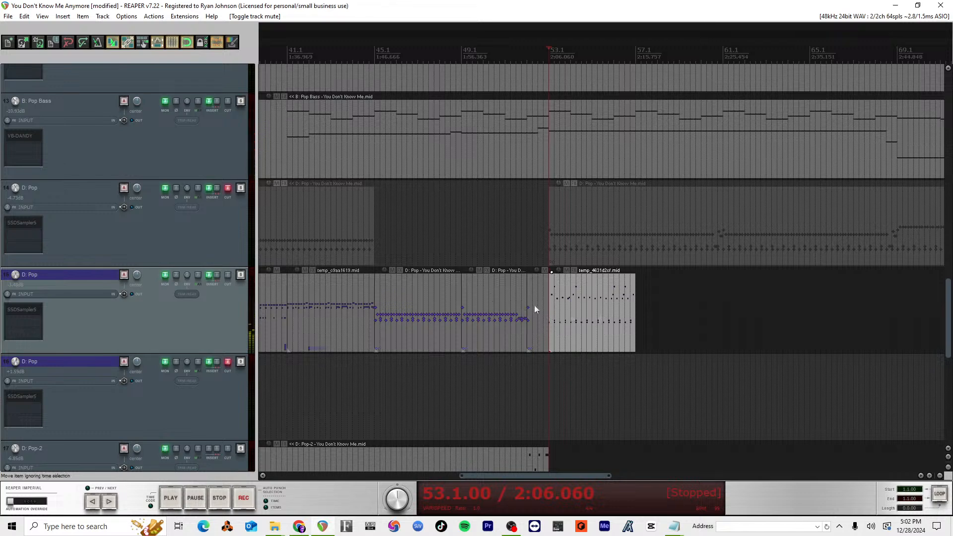
Step: Move track 15's three drum items at measures 45 to 53 to measure 59, and the item at measure 53 to measure 45
drag(407, 237, 537, 334)
drag(439, 314, 743, 314)
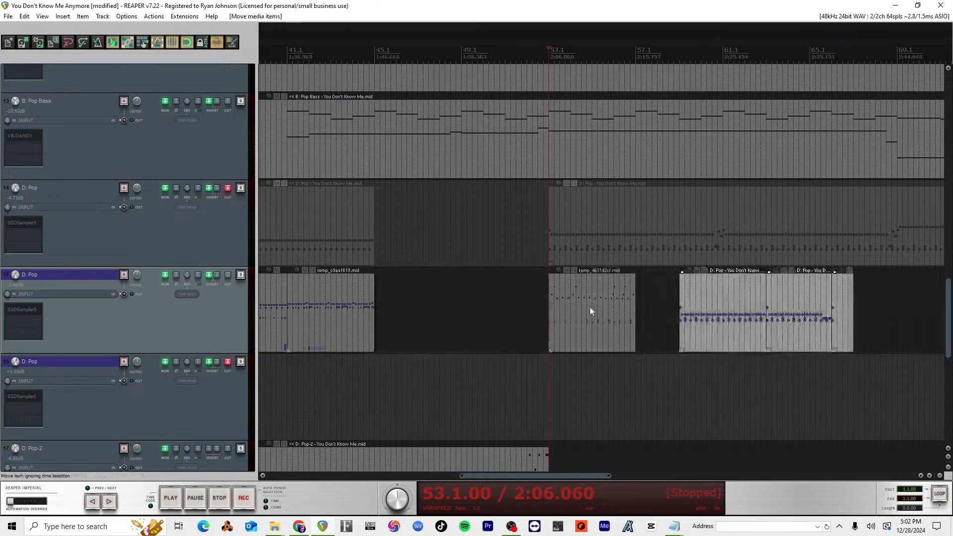
drag(589, 306, 400, 303)
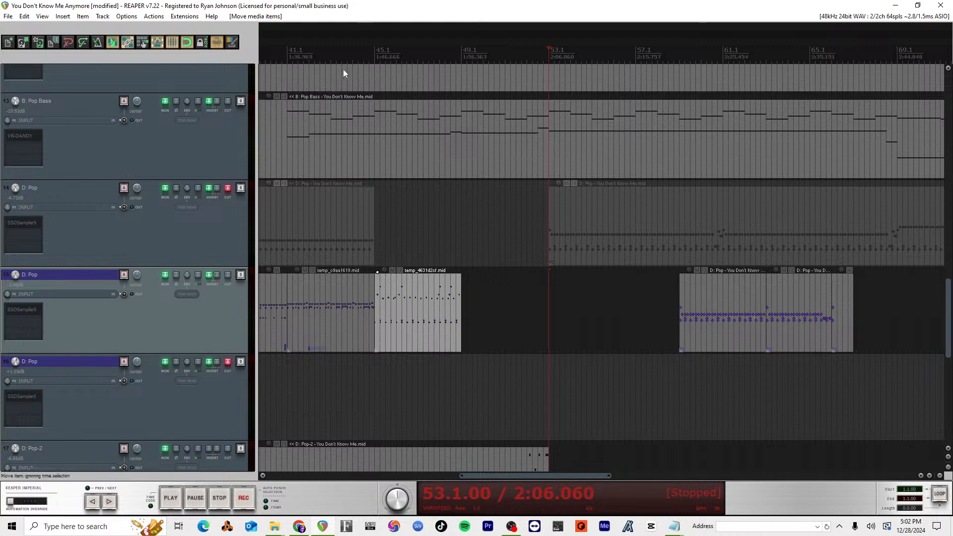
Step: Audition track 15's drum transition into measure 45, starting playback within measure 44
click(362, 68)
key(space)
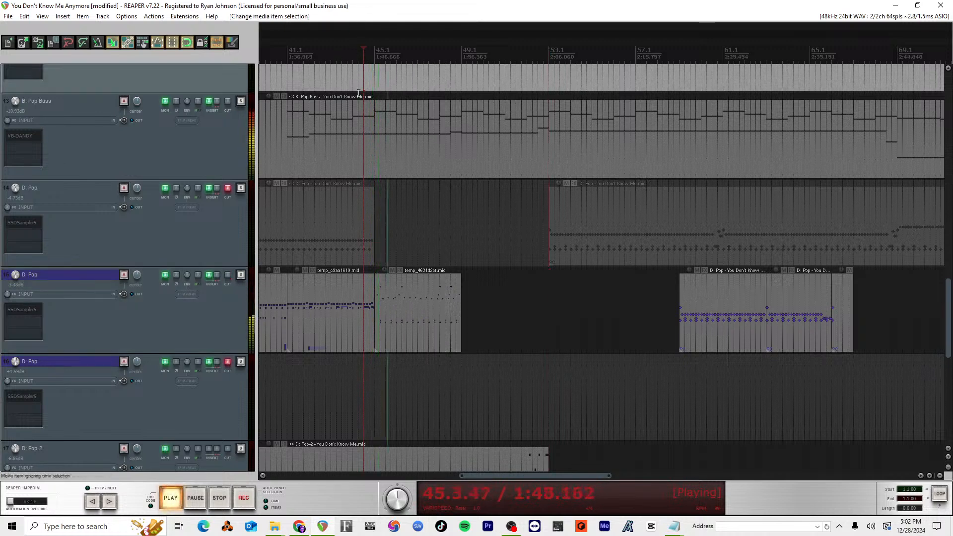
key(space)
key(space)
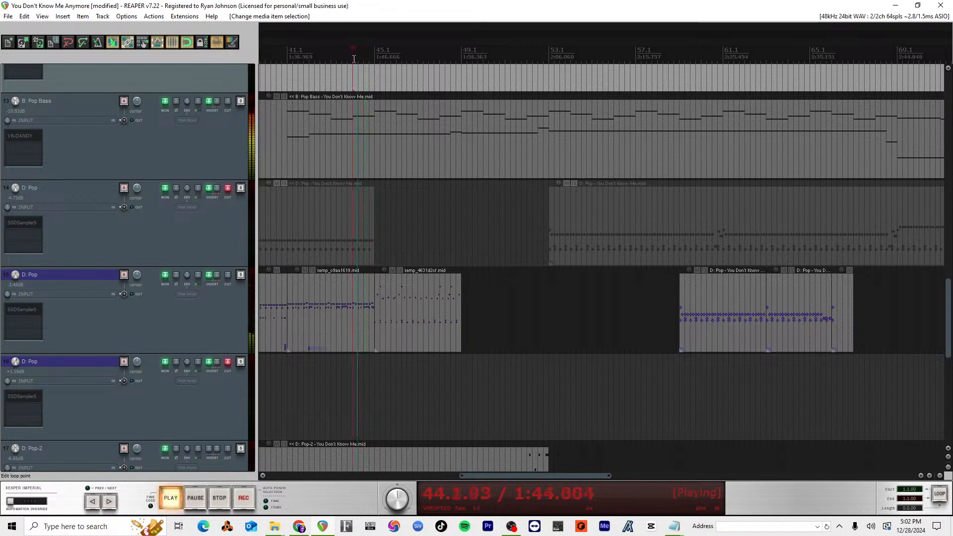
click(353, 60)
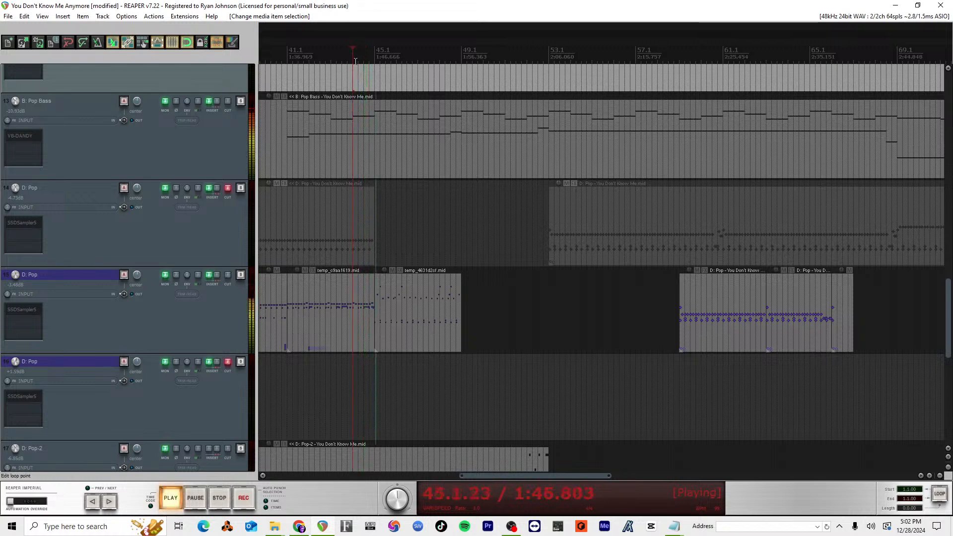
scroll(442, 334, up, 3)
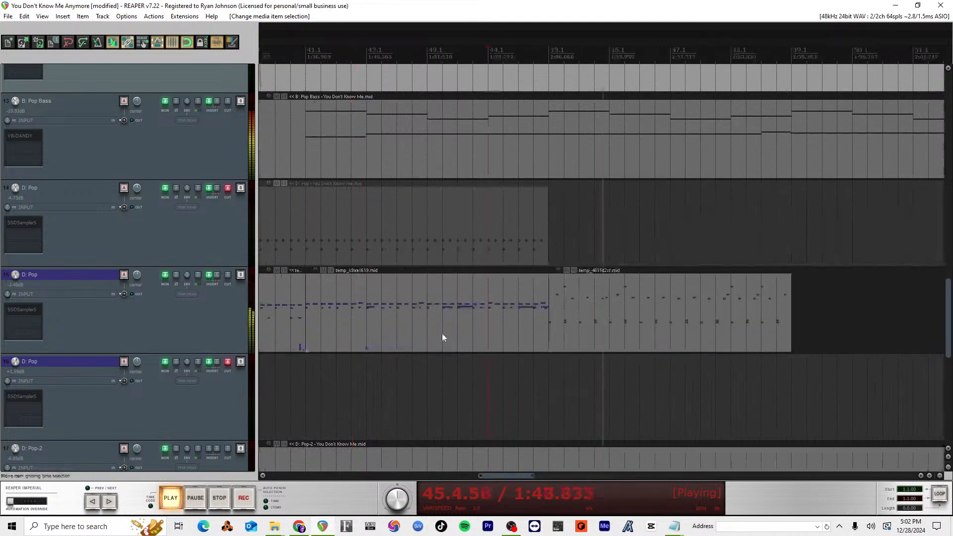
scroll(443, 337, up, 1)
key(space)
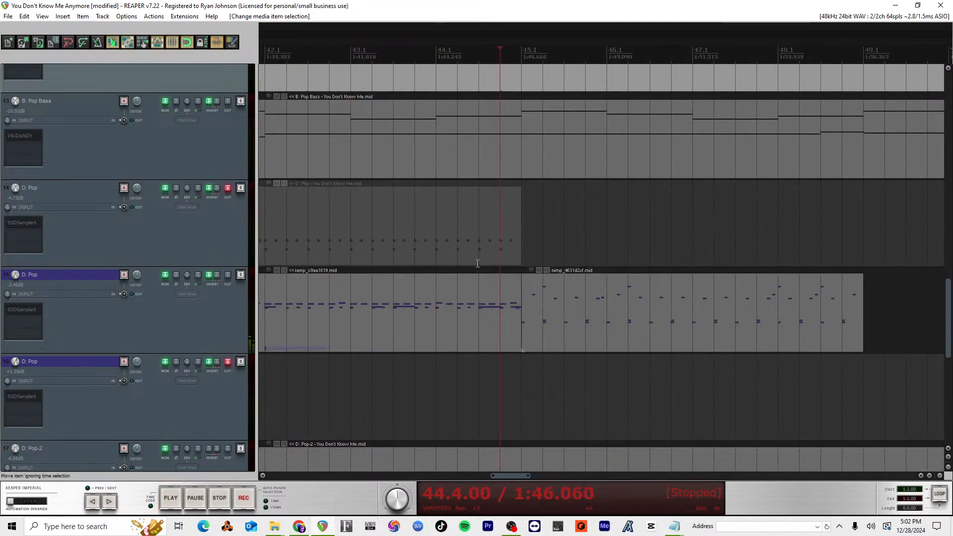
Step: Open track 15's drum item leading into measure 45 in the MIDI editor and audition its ending from 44.3
double_click(485, 334)
key(space)
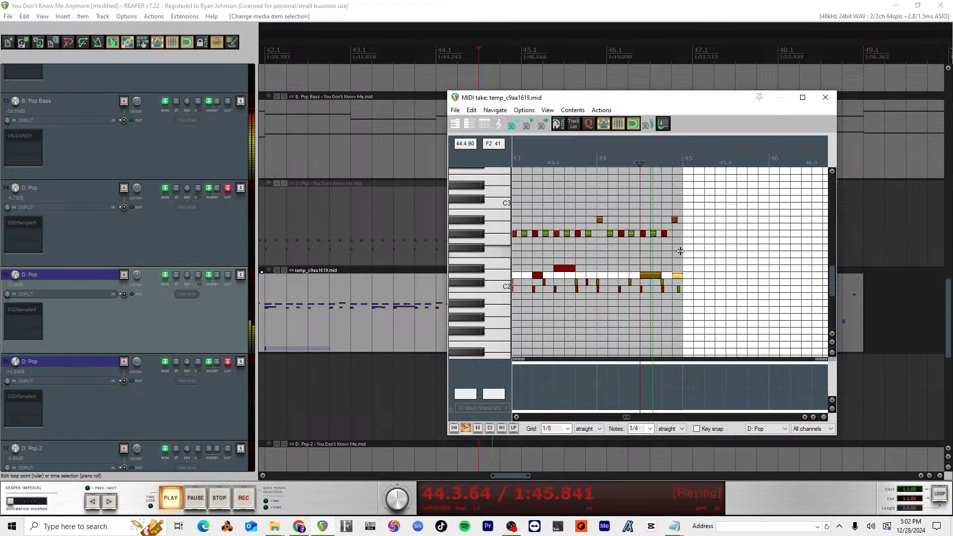
key(space)
key(space)
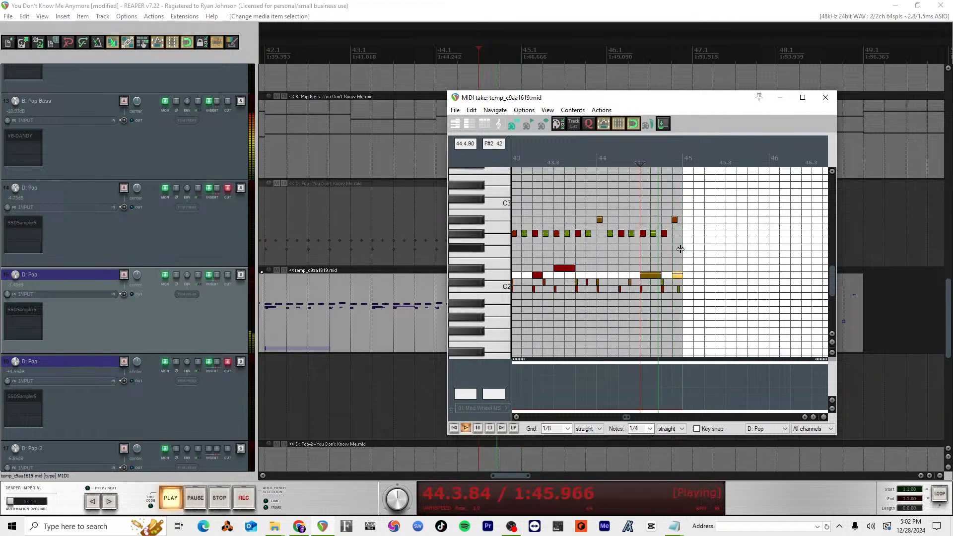
key(space)
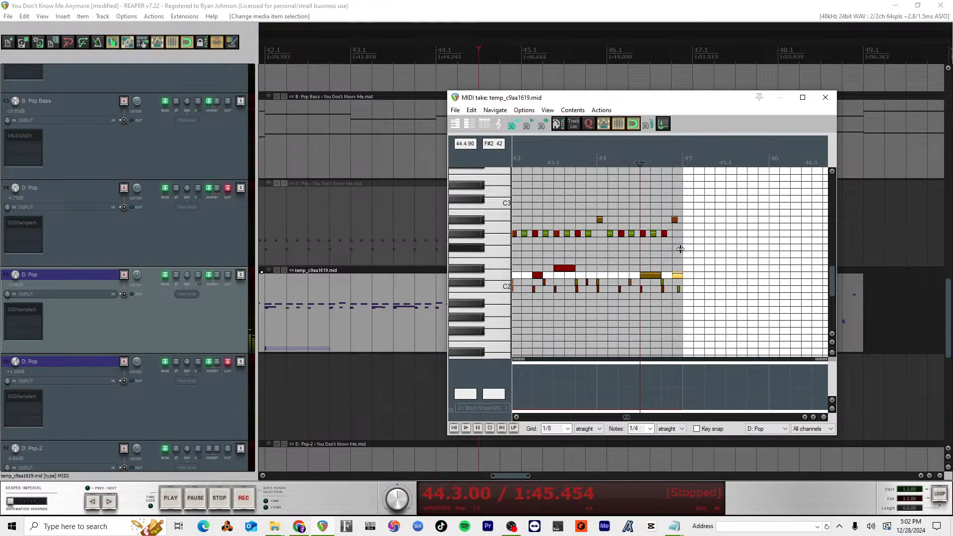
key(space)
key(space)
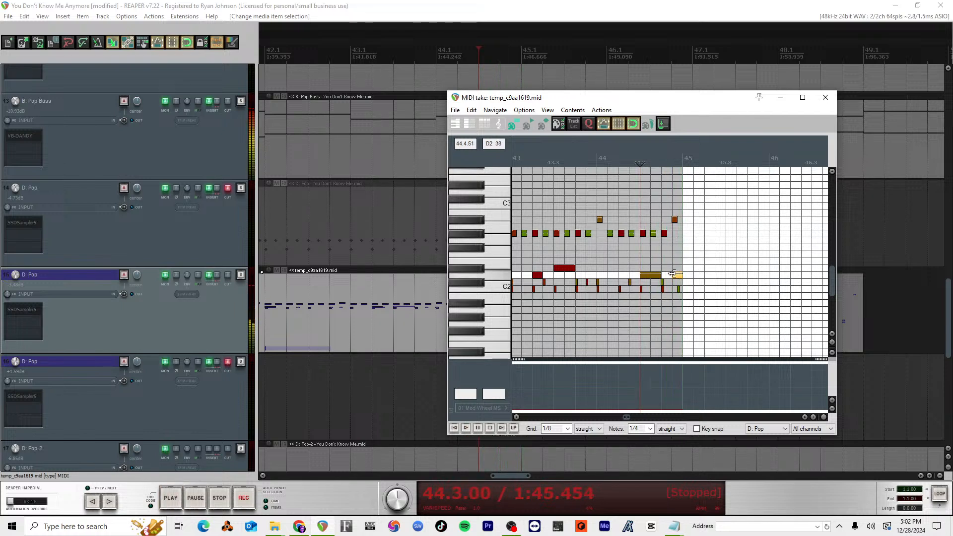
Step: Insert a D2 note at 44.4, lower its velocity, and audition the fill from 44.3
scroll(679, 293, up, 3)
scroll(679, 293, up, 2)
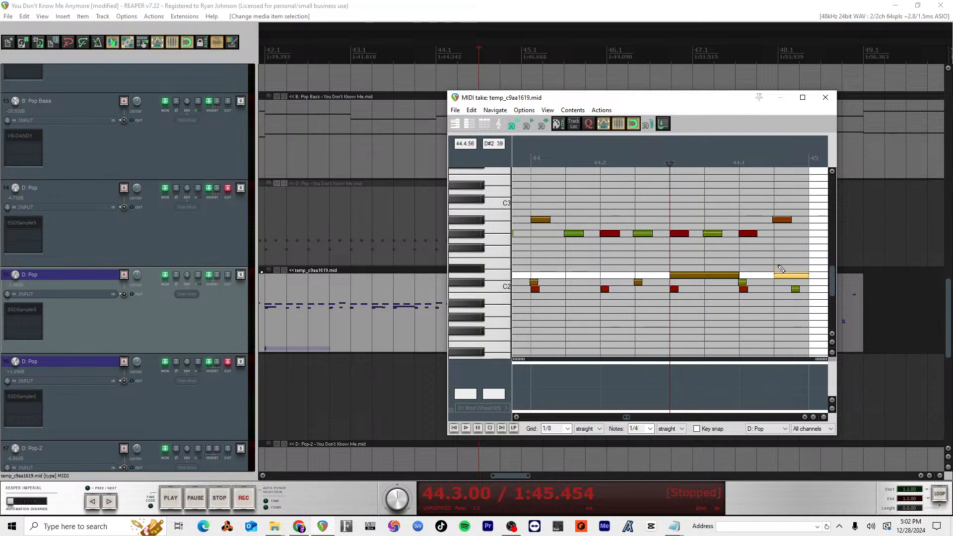
scroll(738, 277, down, 1)
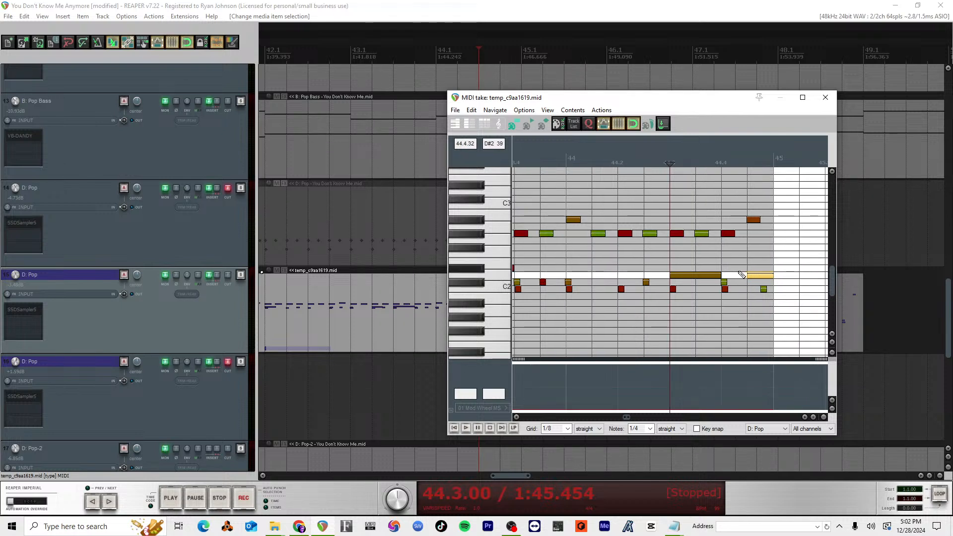
click(724, 162)
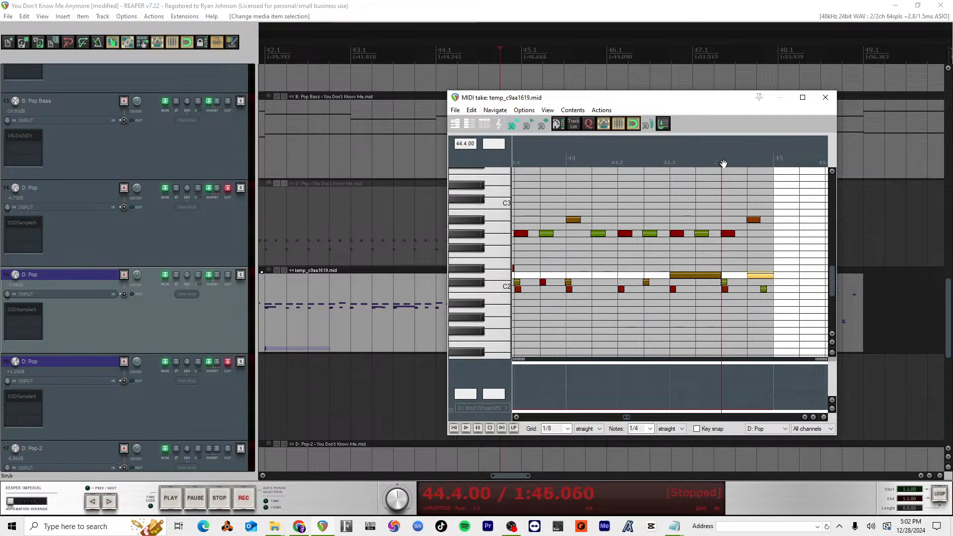
click(740, 276)
click(733, 277)
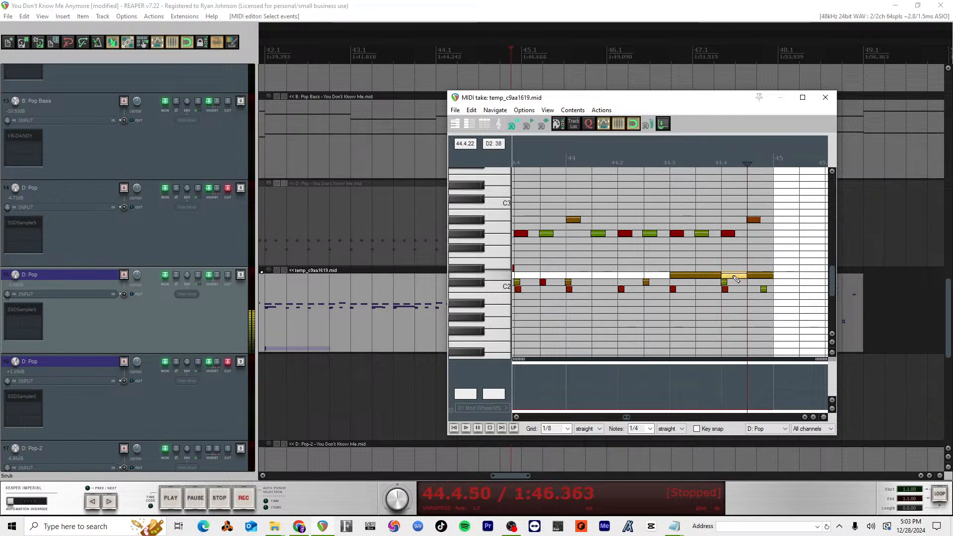
drag(734, 274, 734, 288)
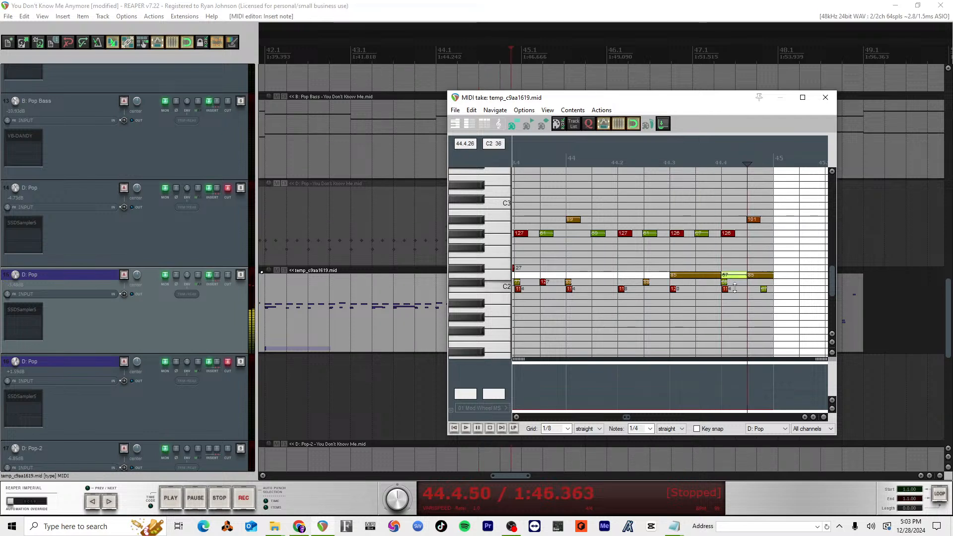
click(671, 163)
key(space)
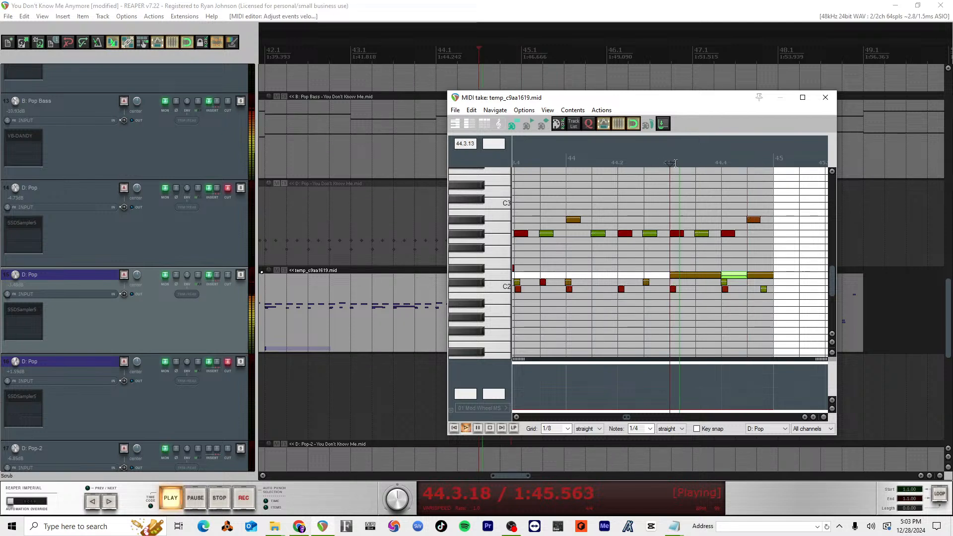
key(space)
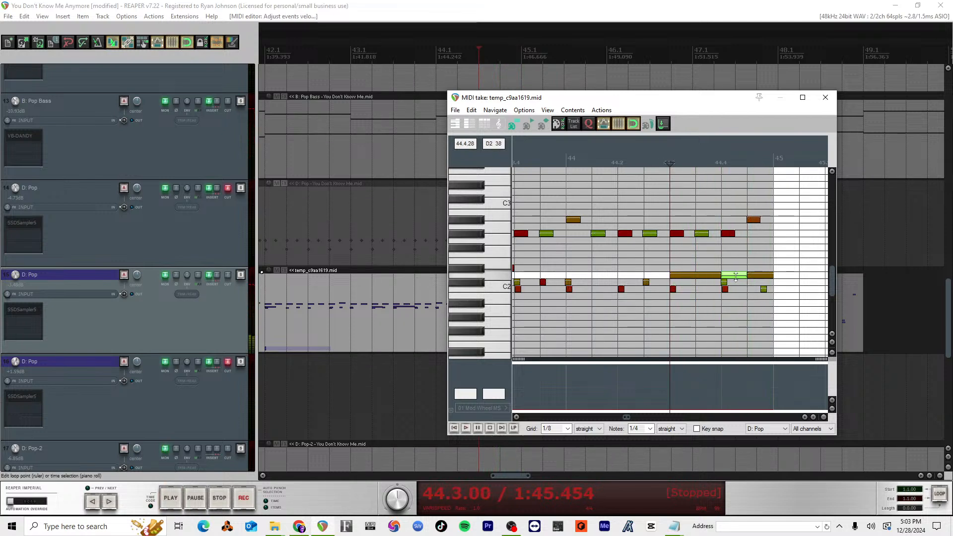
Step: Set the grid to 1/16, trim the start of the new D2 note to 44.4.25, and audition the fill from 44.3
click(567, 429)
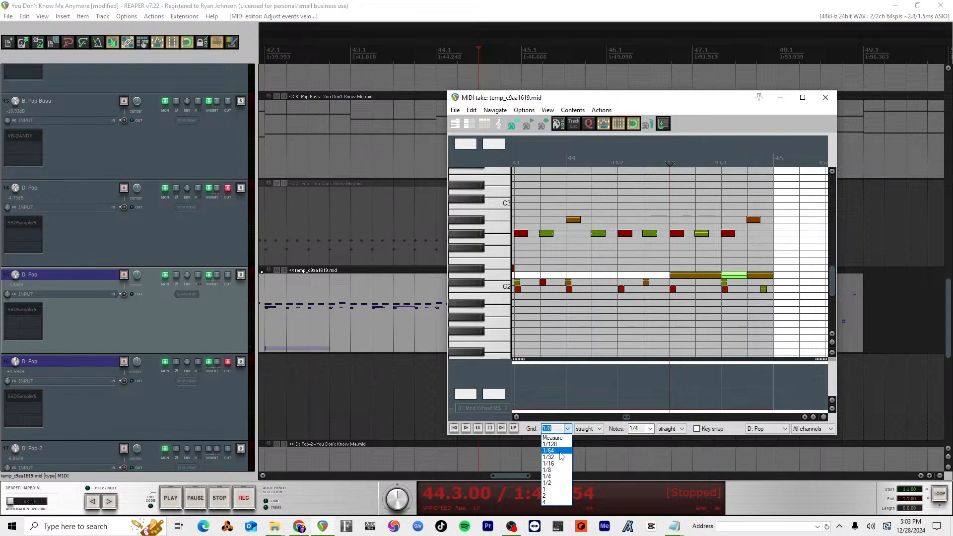
click(557, 463)
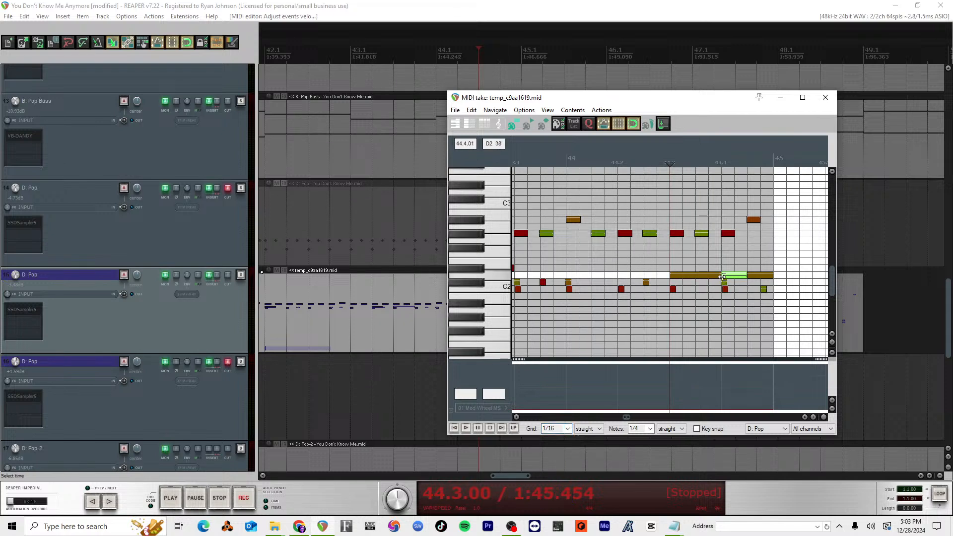
click(738, 277)
key(space)
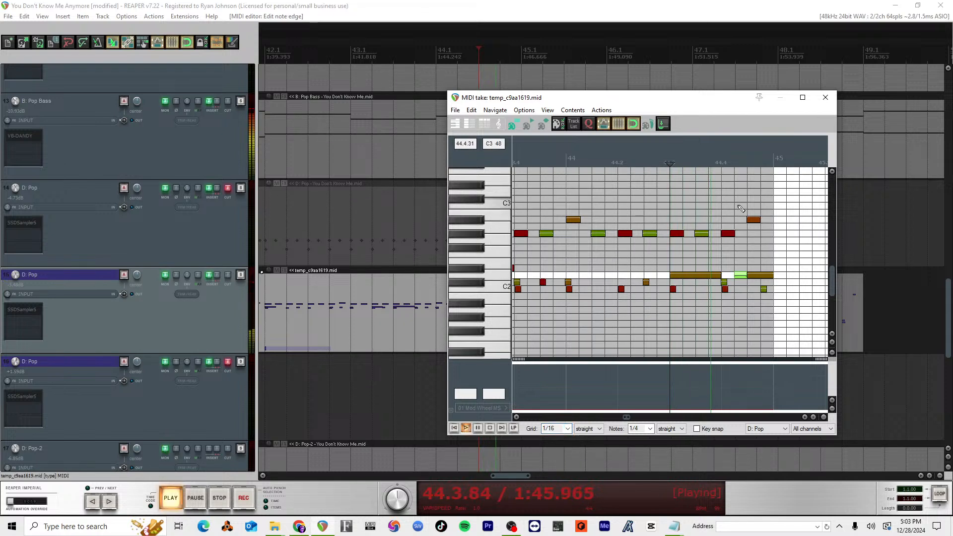
key(space)
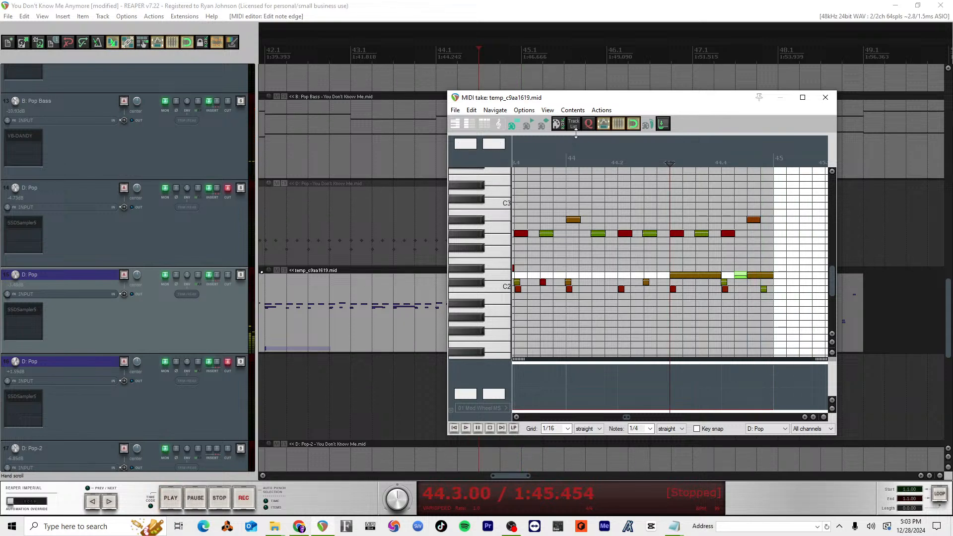
Step: Play the edited fill from measure 44 across the transition into measure 45, and close the MIDI editor
click(574, 156)
key(space)
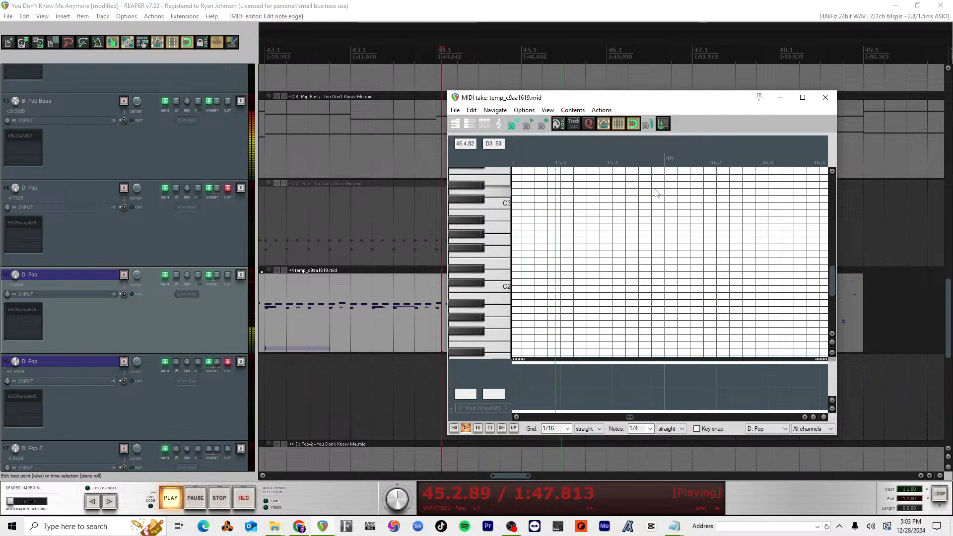
scroll(655, 193, down, 3)
key(space)
click(825, 97)
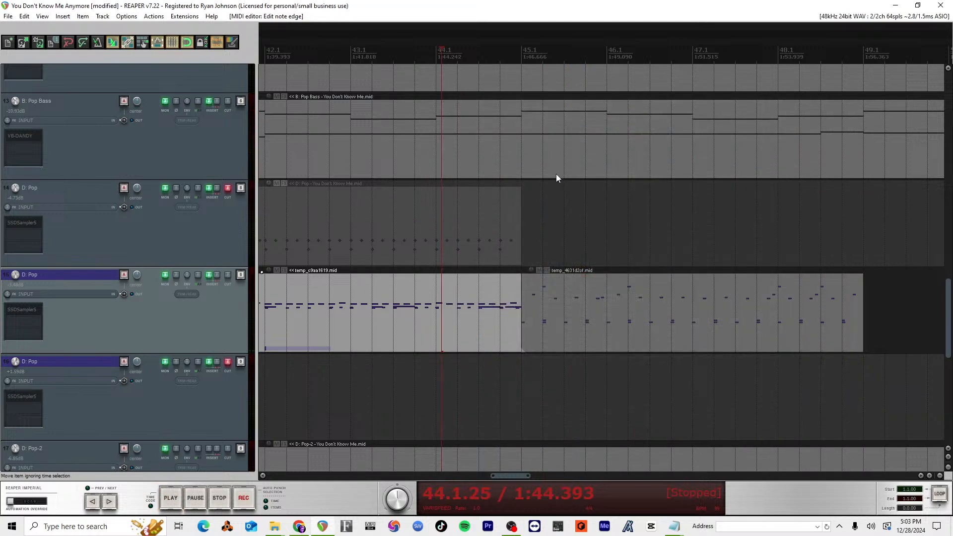
Step: Audition track 15's drums with the bass in the arrangement from measure 43 to measure 49
key(space)
key(space)
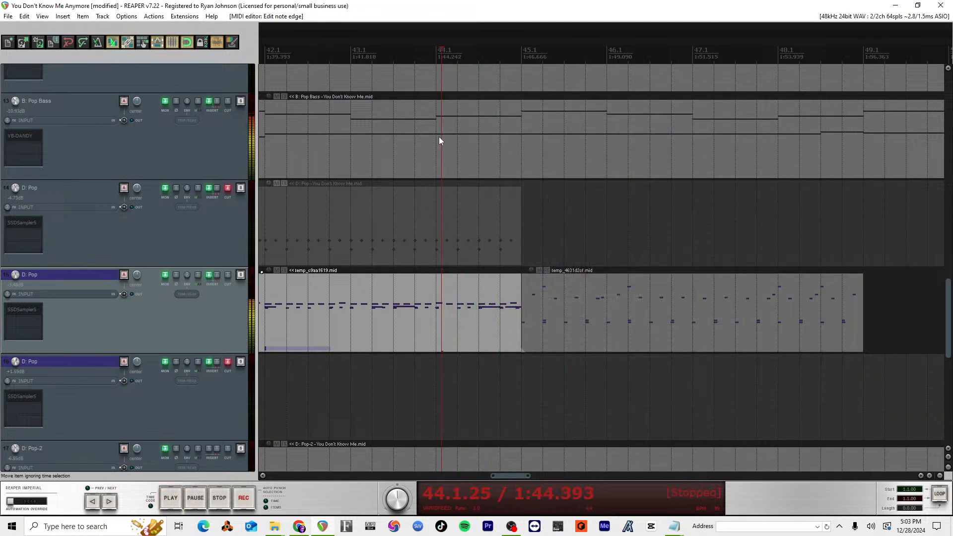
key(space)
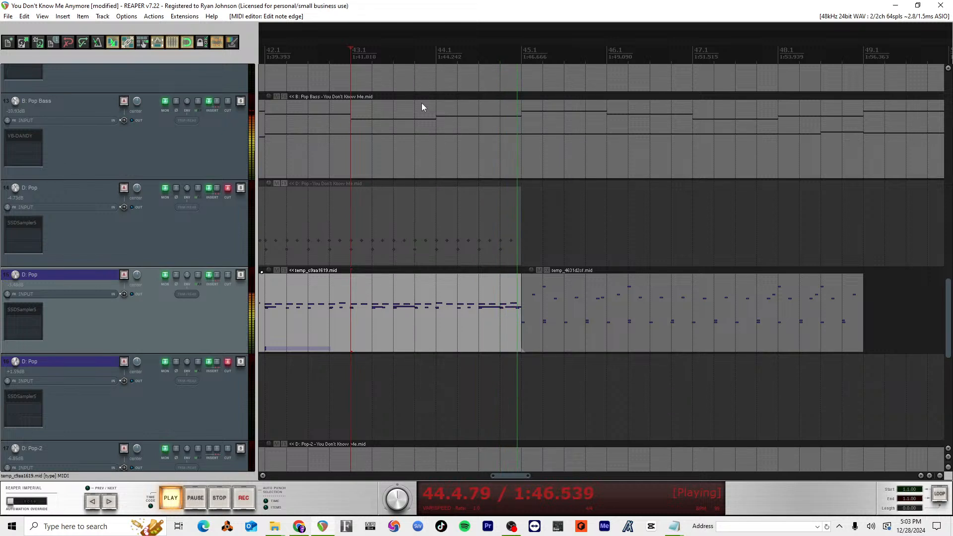
scroll(661, 303, down, 2)
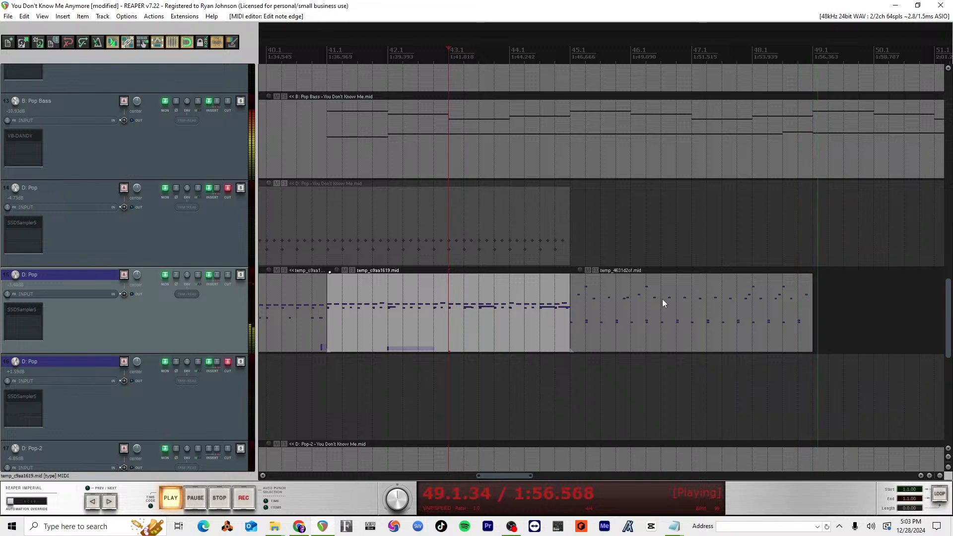
key(space)
Step: Copy track 15's drum item at measure 45 to measure 49
scroll(685, 340, down, 2)
scroll(715, 332, up, 3)
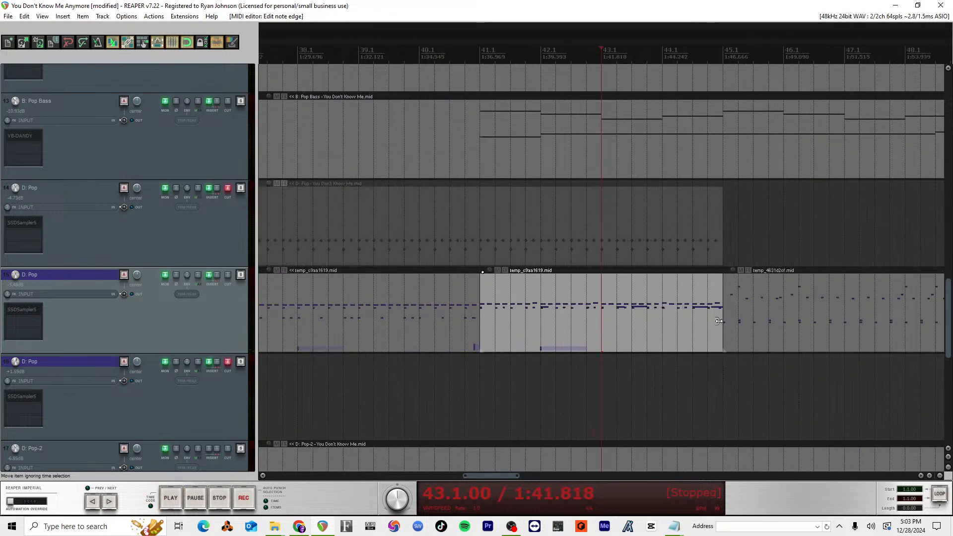
scroll(722, 327, left, 5)
scroll(723, 326, right, 4)
scroll(723, 326, right, 2)
scroll(724, 326, down, 2)
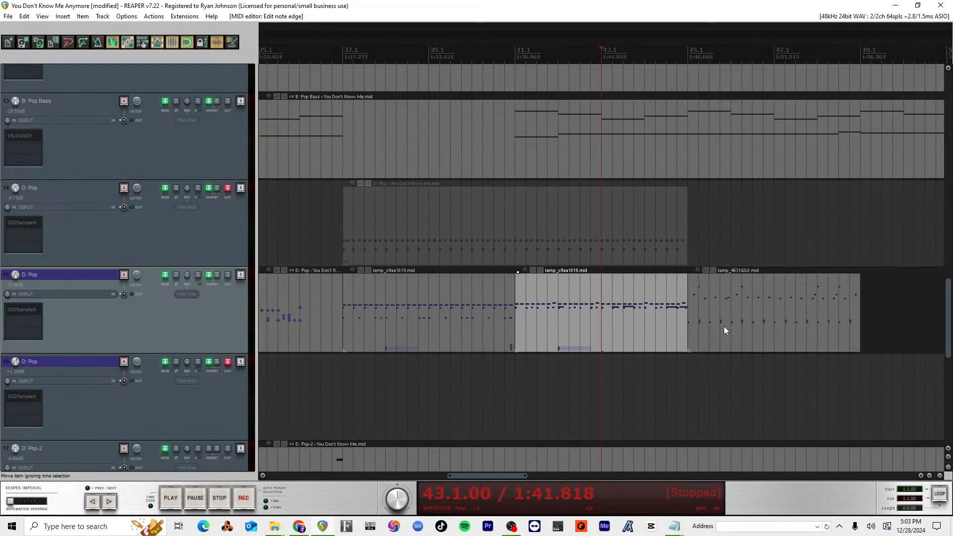
scroll(723, 326, left, 4)
scroll(724, 326, right, 7)
click(505, 312)
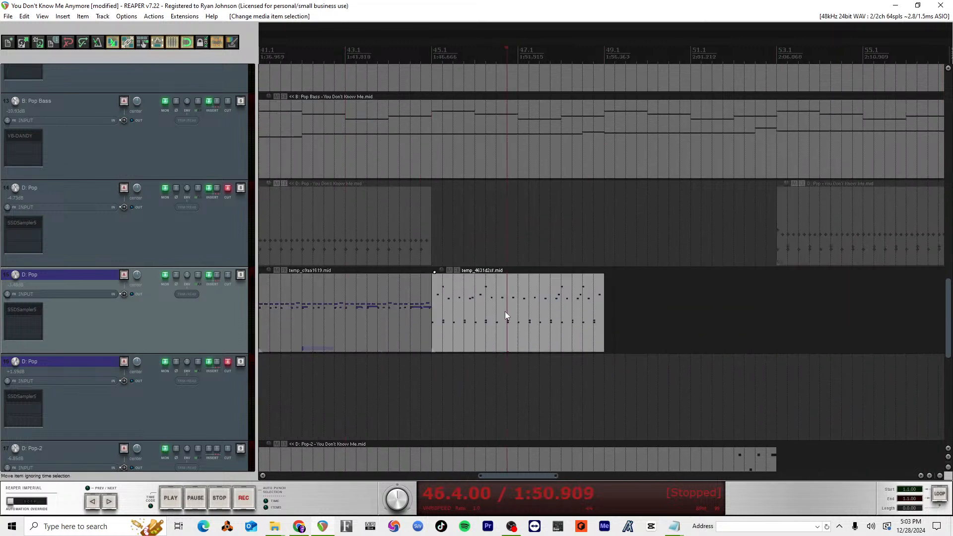
drag(570, 299, 704, 301)
Step: Inspect the notes of the drum item copied to measure 49 in the MIDI editor, and delete that copy from track 15
double_click(704, 301)
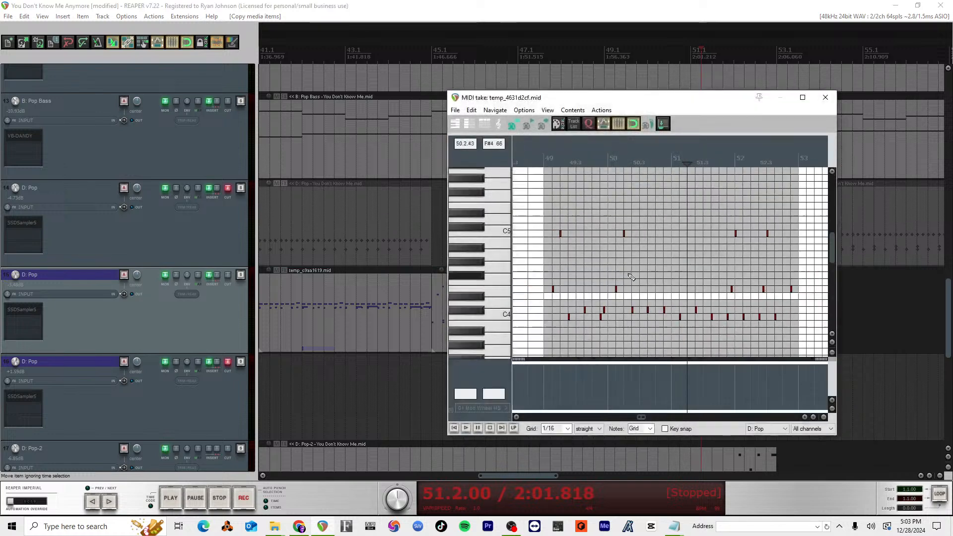
scroll(686, 278, down, 2)
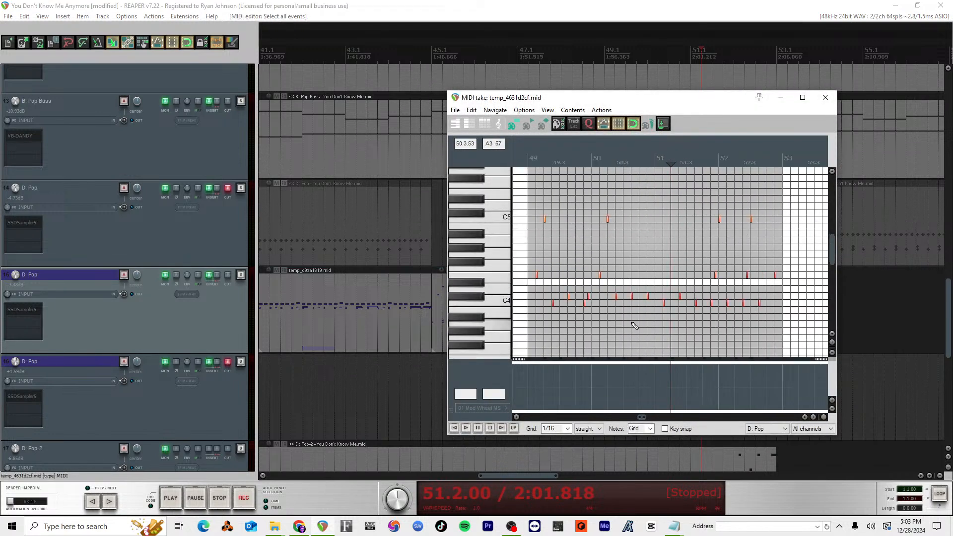
scroll(575, 307, up, 5)
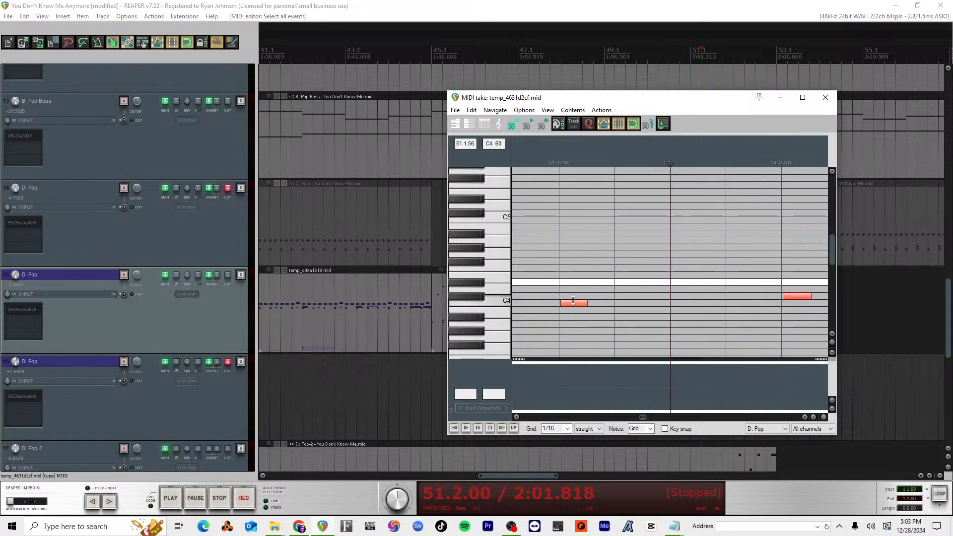
click(572, 312)
scroll(633, 314, down, 5)
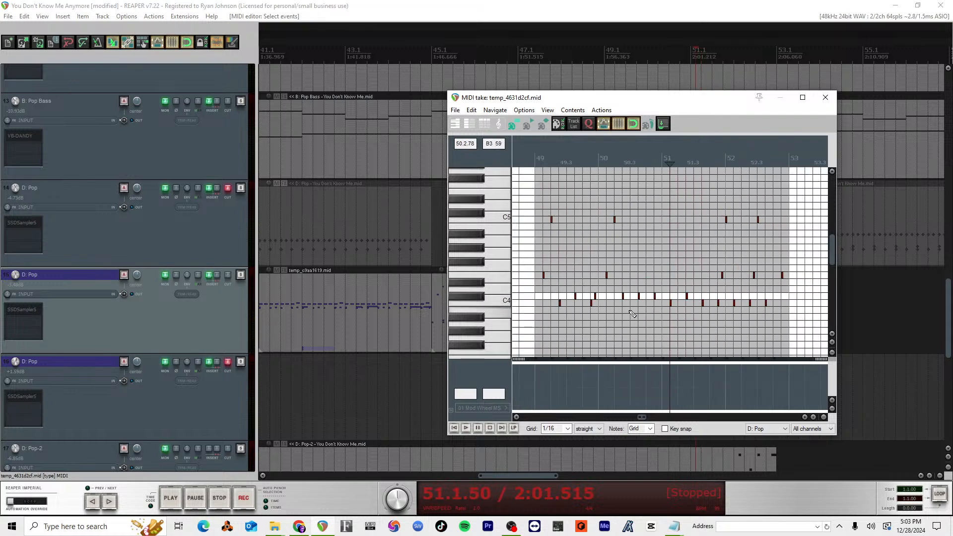
drag(818, 333, 688, 297)
click(825, 97)
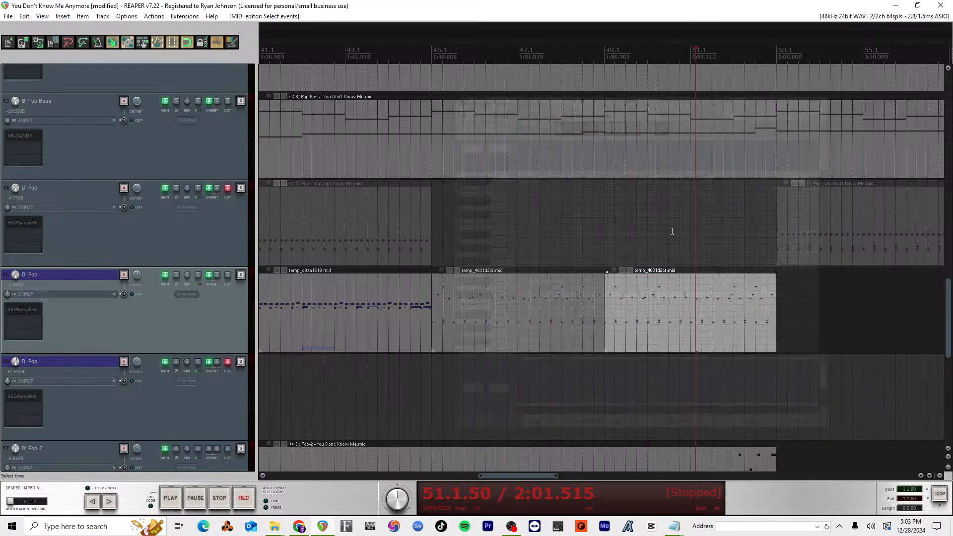
click(630, 295)
key(Delete)
Step: Open track 15's drum item at measure 45 in the MIDI editor, select all its notes and inspect them around measure 48
double_click(557, 302)
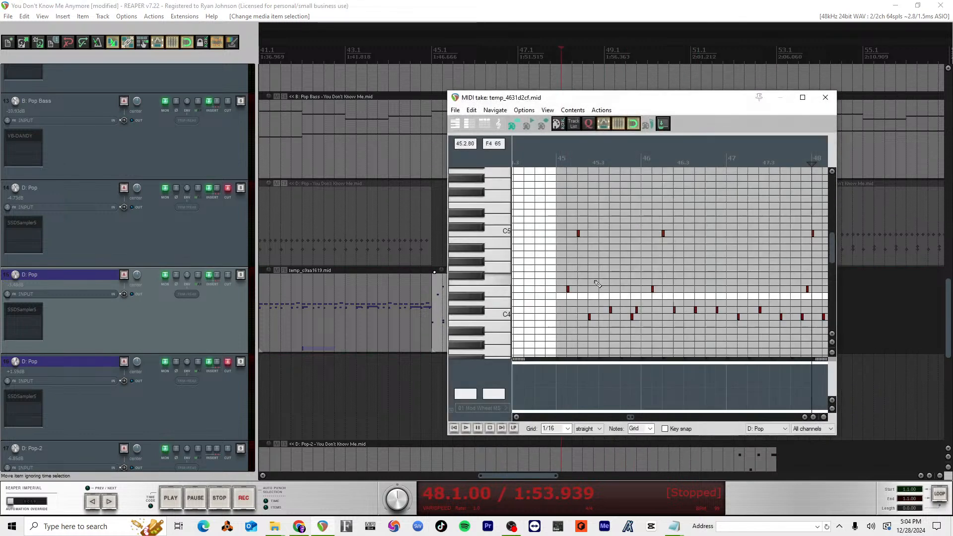
key(ctrl+a)
click(472, 111)
mouse_move(492, 114)
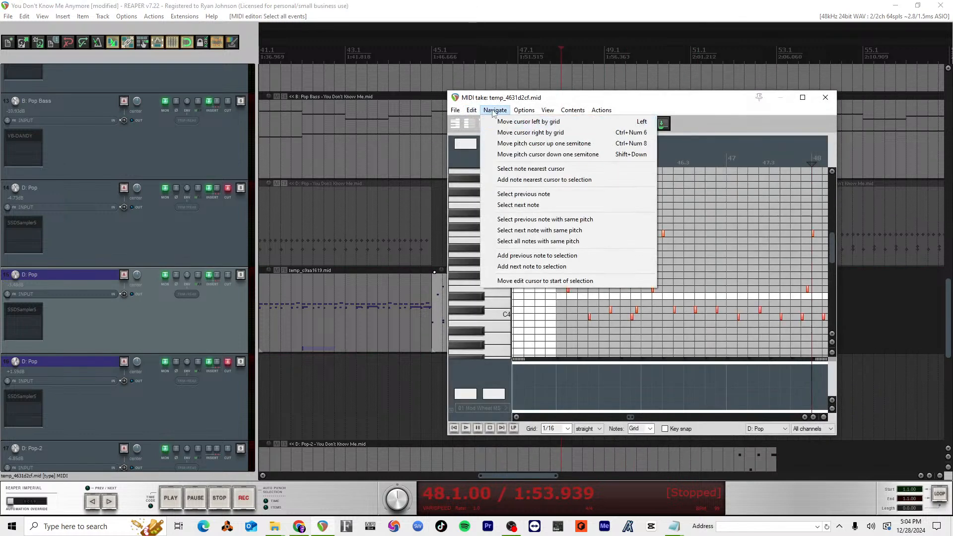
click(770, 121)
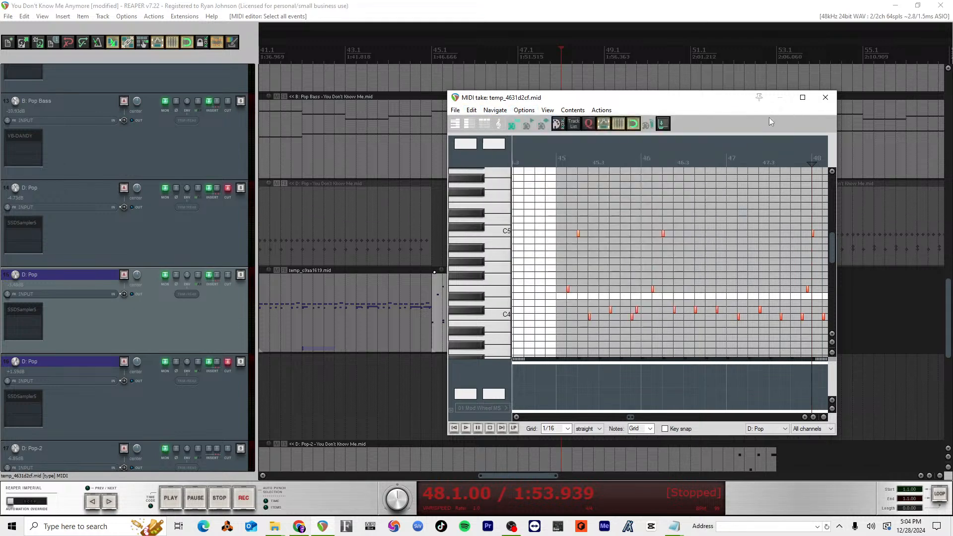
scroll(667, 257, up, 8)
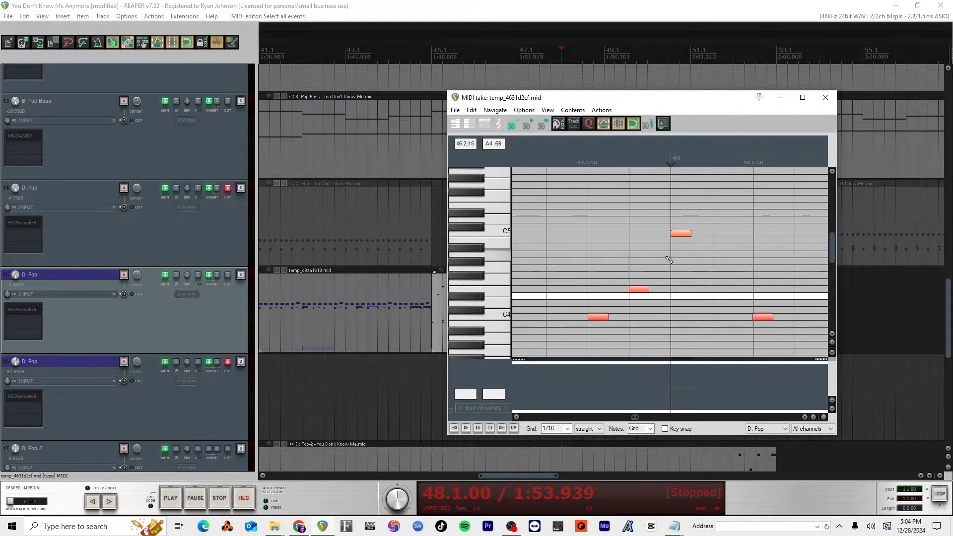
scroll(668, 260, up, 5)
scroll(624, 293, left, 8)
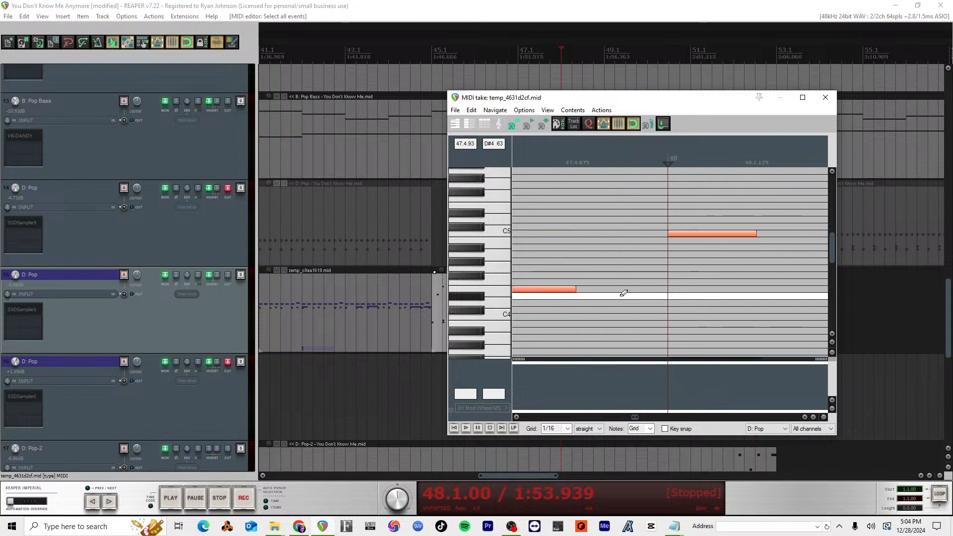
scroll(623, 294, left, 7)
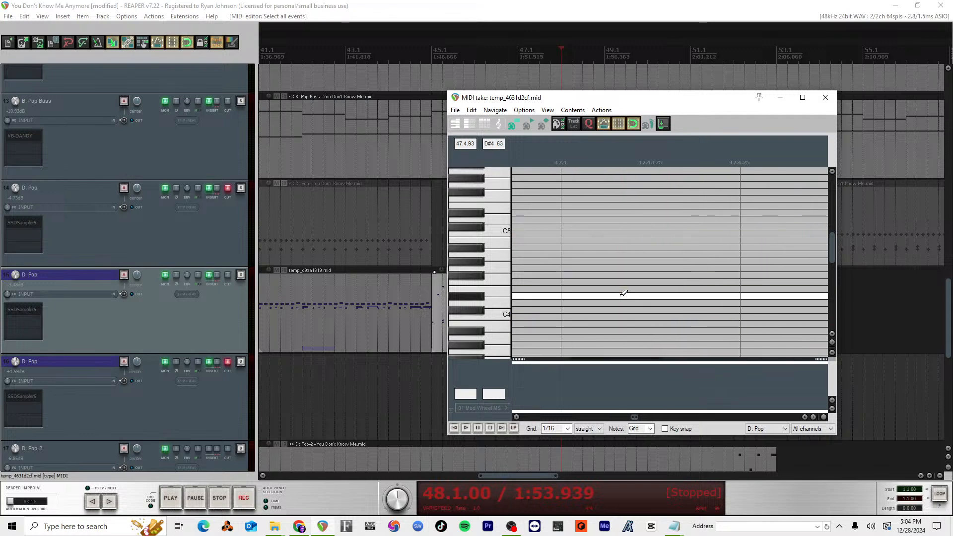
scroll(633, 293, down, 2)
scroll(634, 297, down, 8)
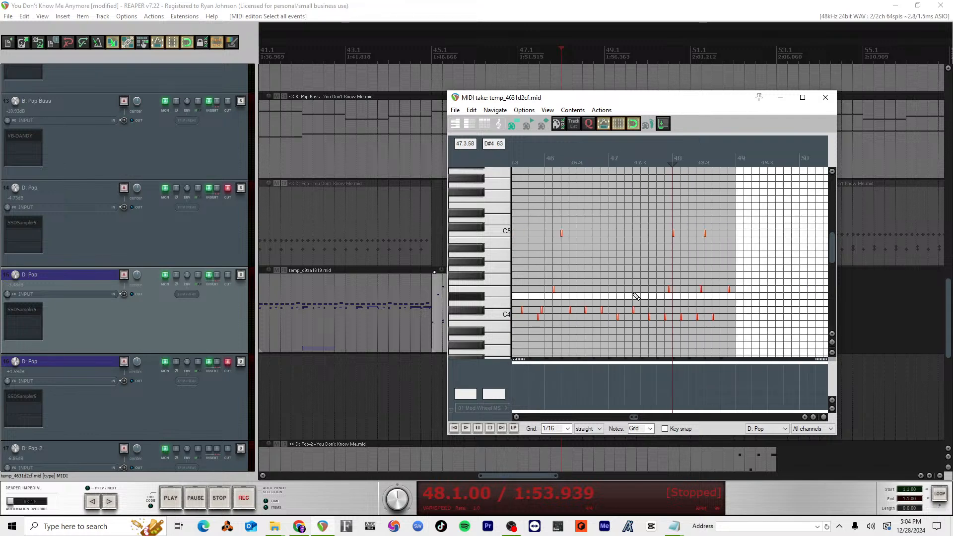
Step: Open Humanize Notes for the selected notes, set the velocity amount to 0% and move the dialog clear of the piano roll
click(467, 113)
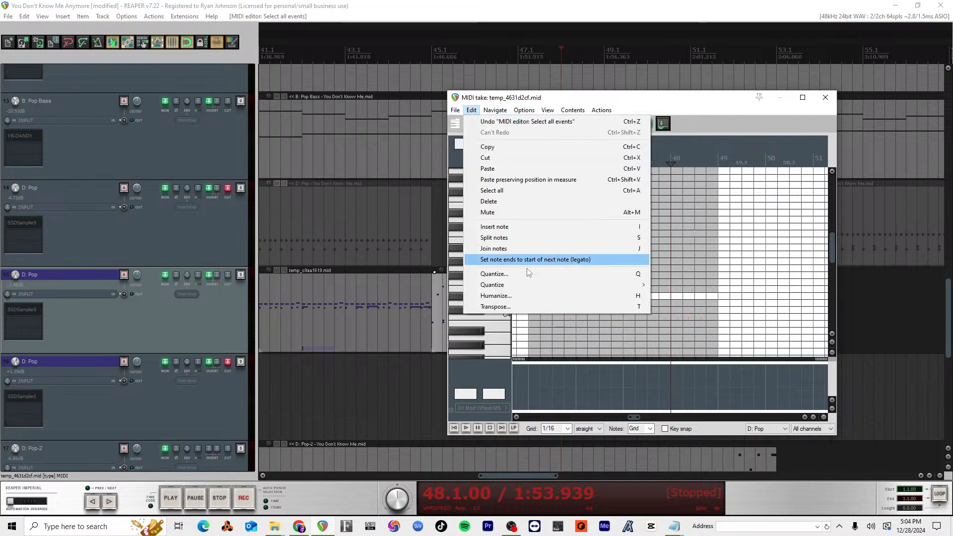
click(529, 293)
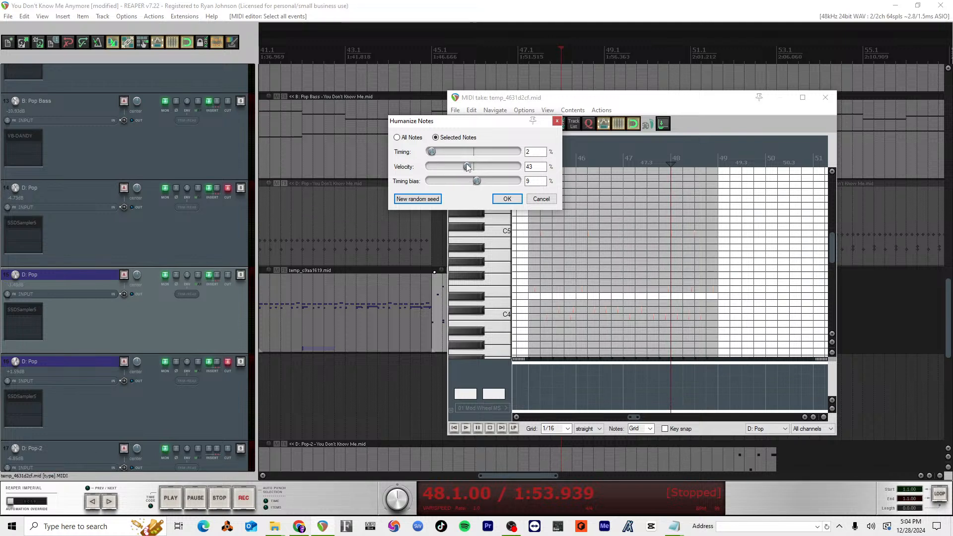
mouse_move(466, 164)
mouse_down()
mouse_move(475, 163)
mouse_move(459, 168)
mouse_up()
scroll(628, 325, up, 8)
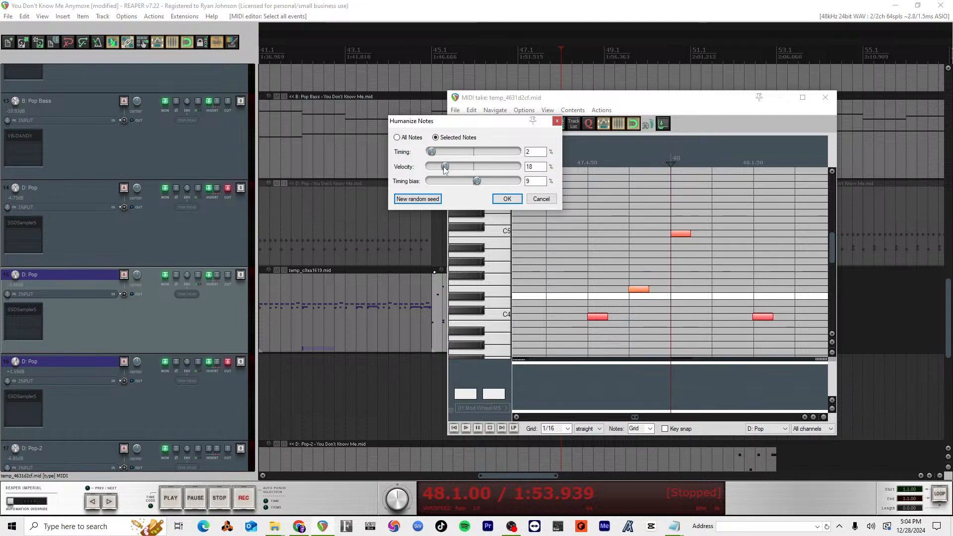
scroll(781, 331, down, 6)
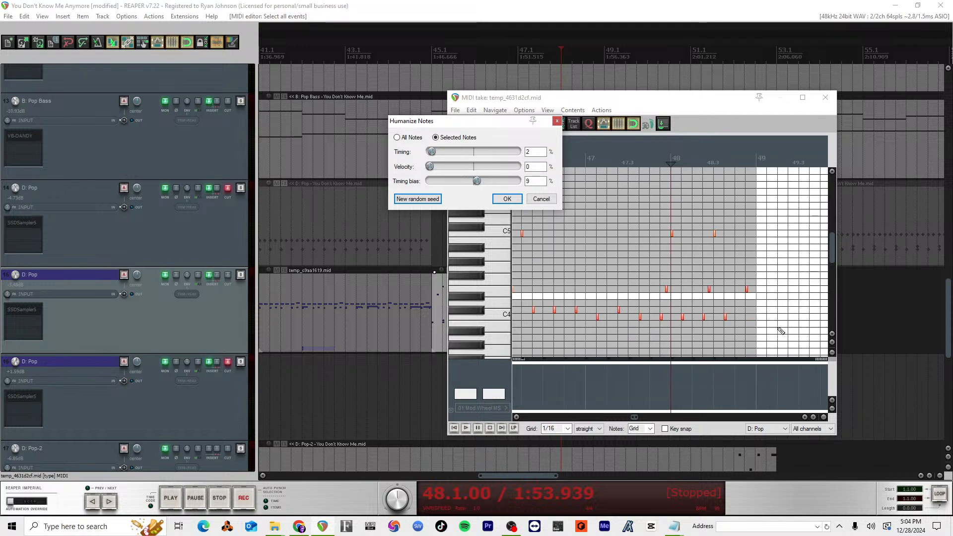
scroll(707, 291, down, 2)
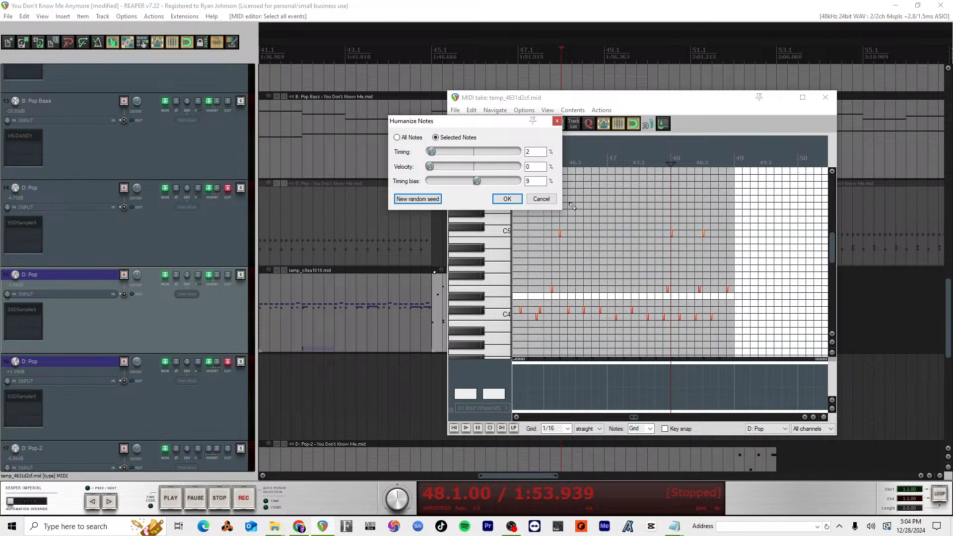
drag(474, 121, 353, 101)
scroll(638, 316, up, 2)
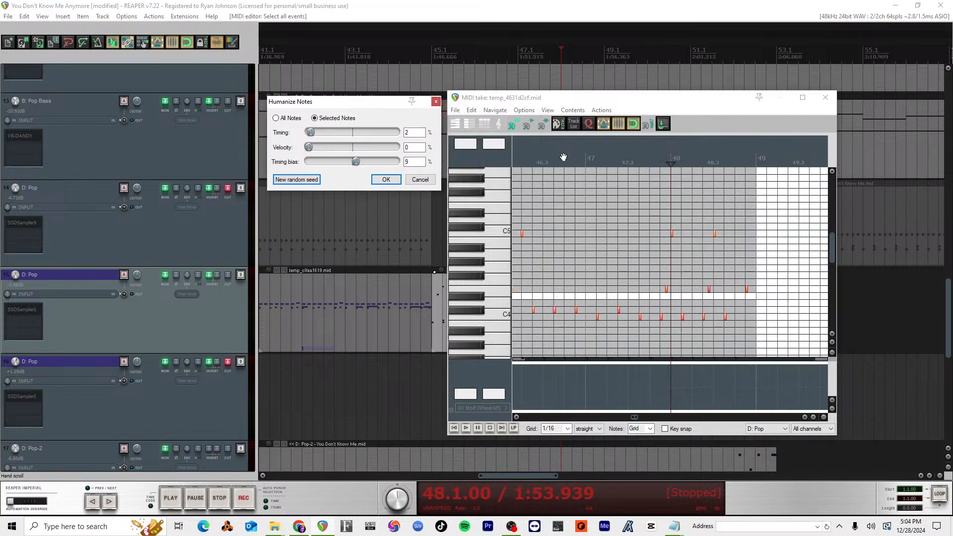
Step: Play the drum item from measure 45 and audition the drum sounds on the keys around C4
click(590, 211)
scroll(604, 303, up, 2)
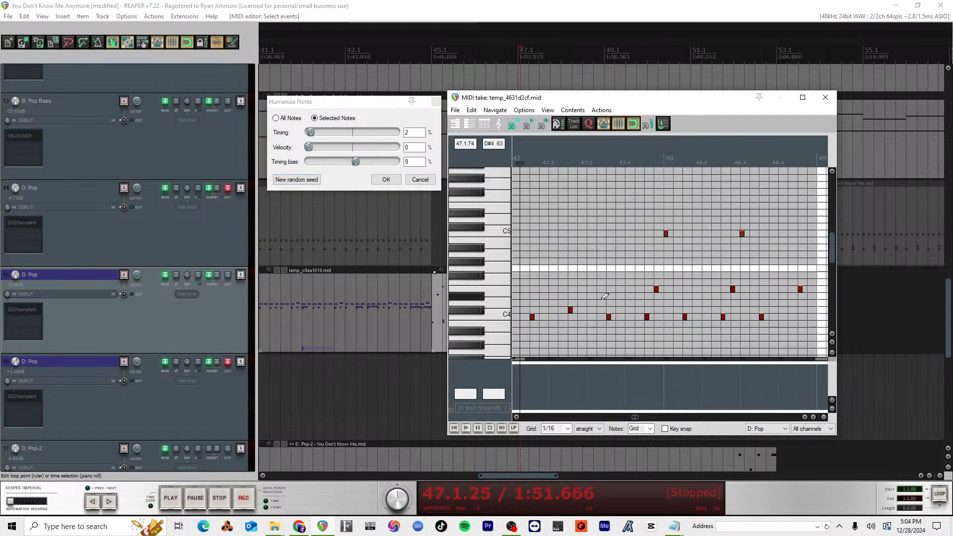
scroll(604, 303, down, 3)
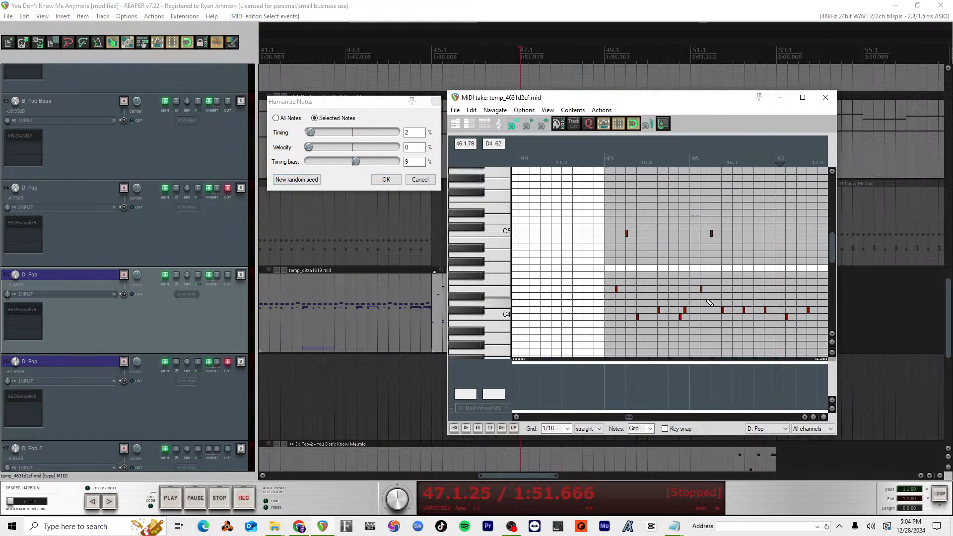
click(607, 164)
key(space)
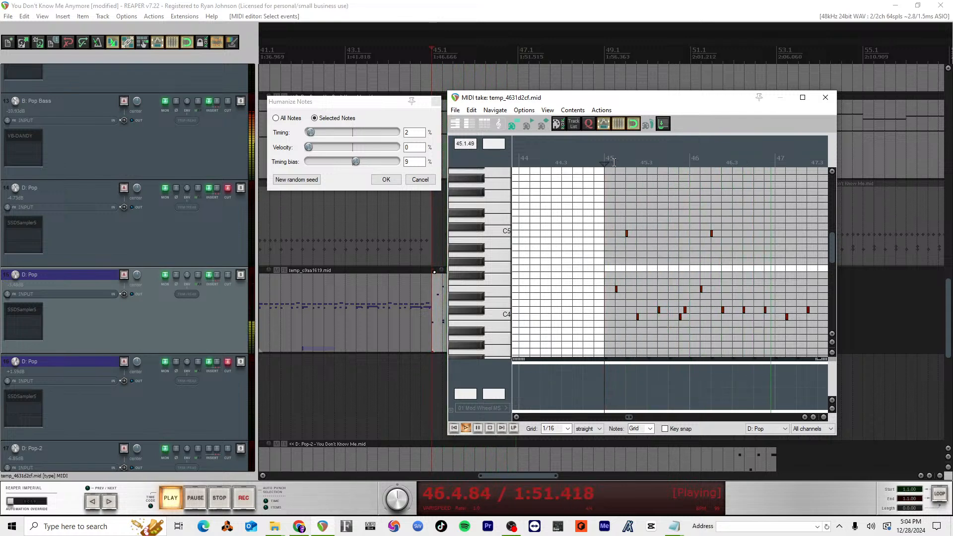
key(space)
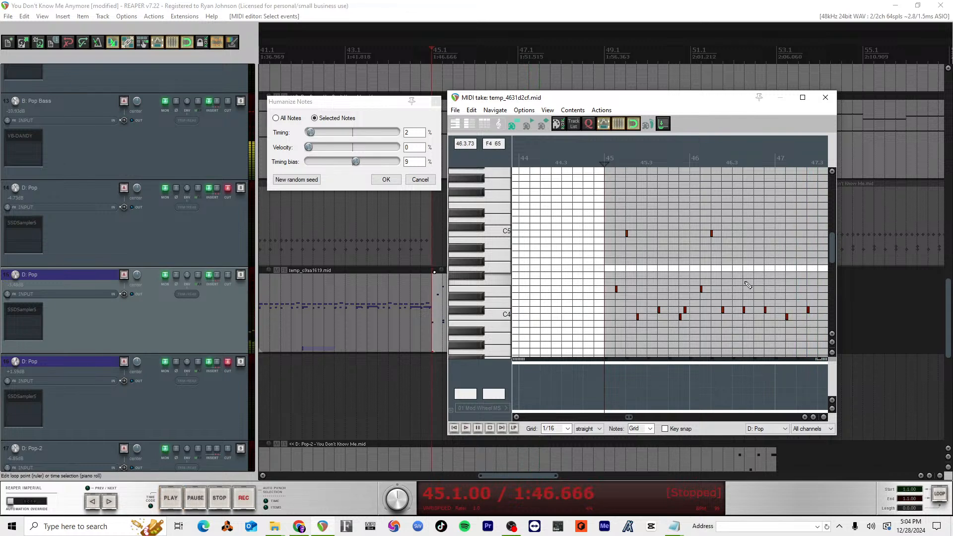
click(506, 315)
click(500, 305)
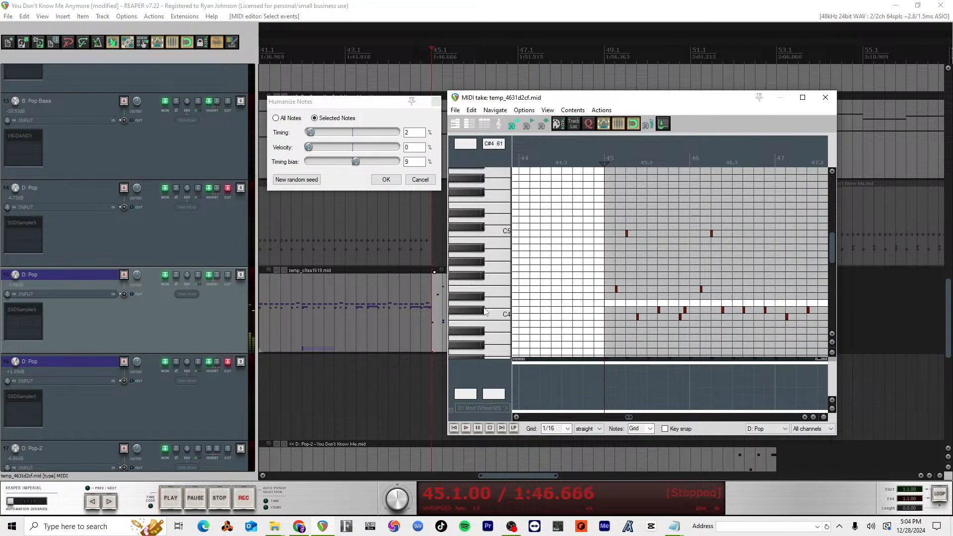
click(482, 311)
Step: Examine the low drum notes around C2 from measure 45 through measure 48
scroll(735, 280, down, 6)
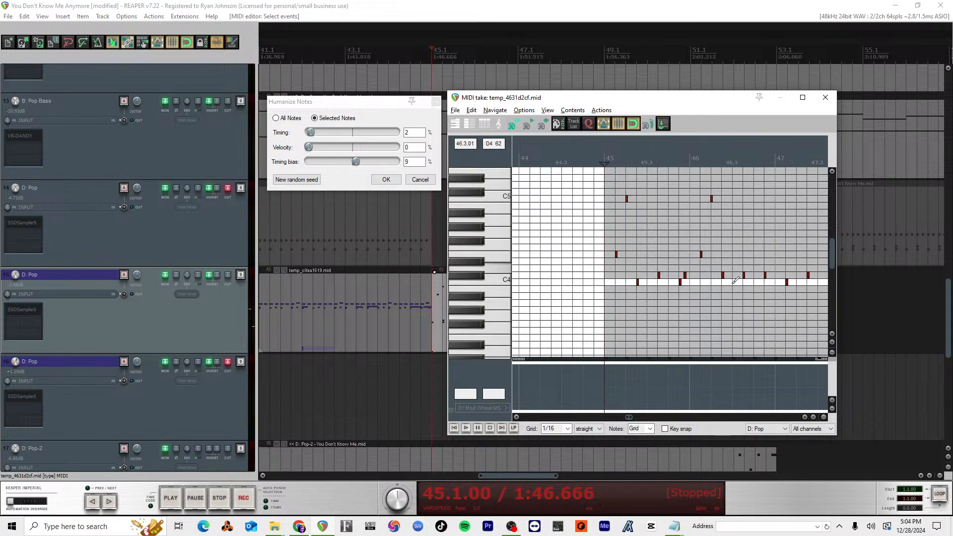
scroll(733, 283, down, 3)
scroll(727, 286, down, 2)
scroll(705, 286, up, 4)
scroll(705, 288, left, 5)
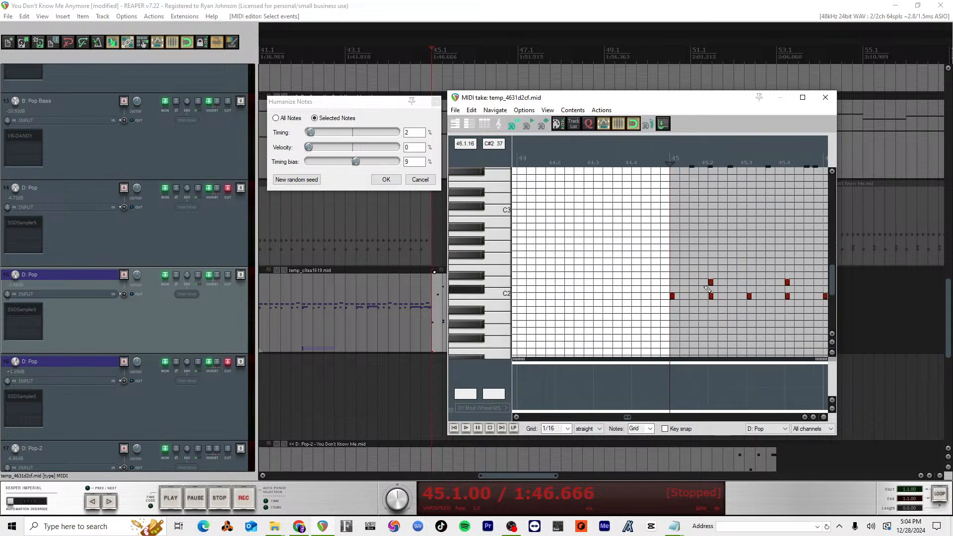
scroll(707, 288, right, 5)
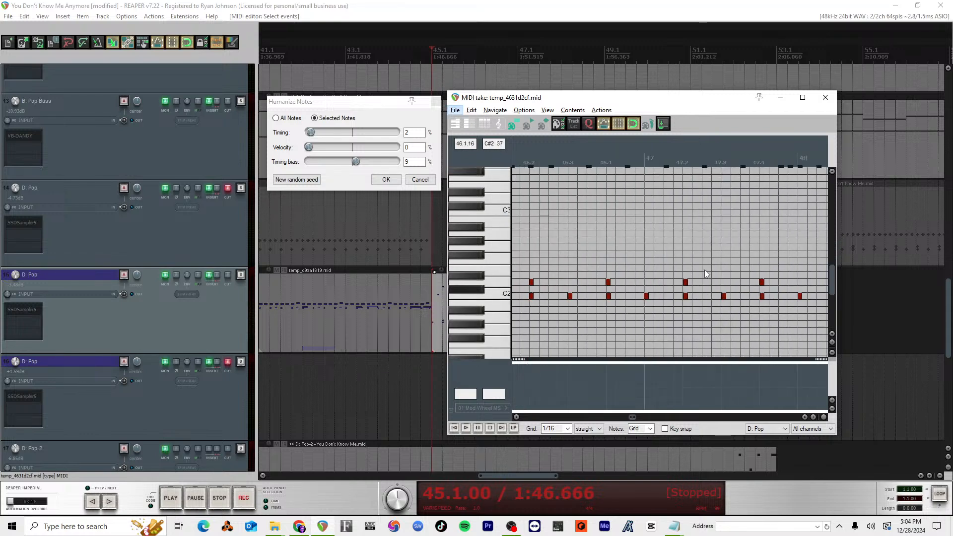
scroll(697, 293, left, 4)
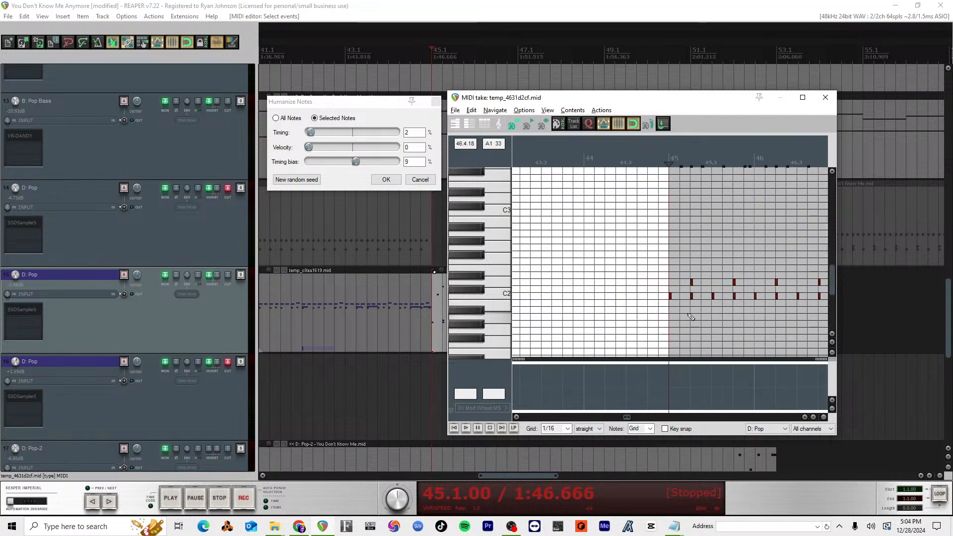
scroll(691, 316, left, 3)
scroll(687, 318, right, 5)
scroll(685, 305, left, 1)
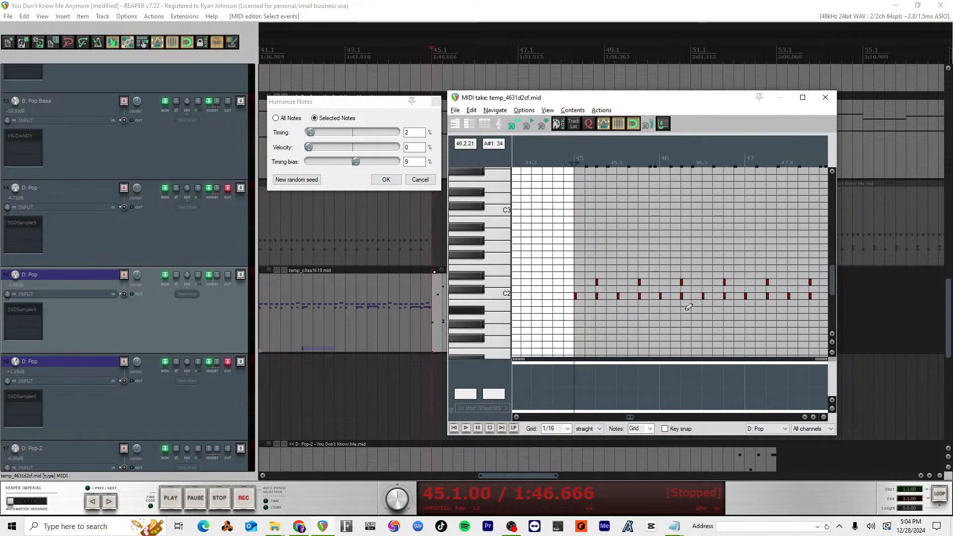
click(571, 298)
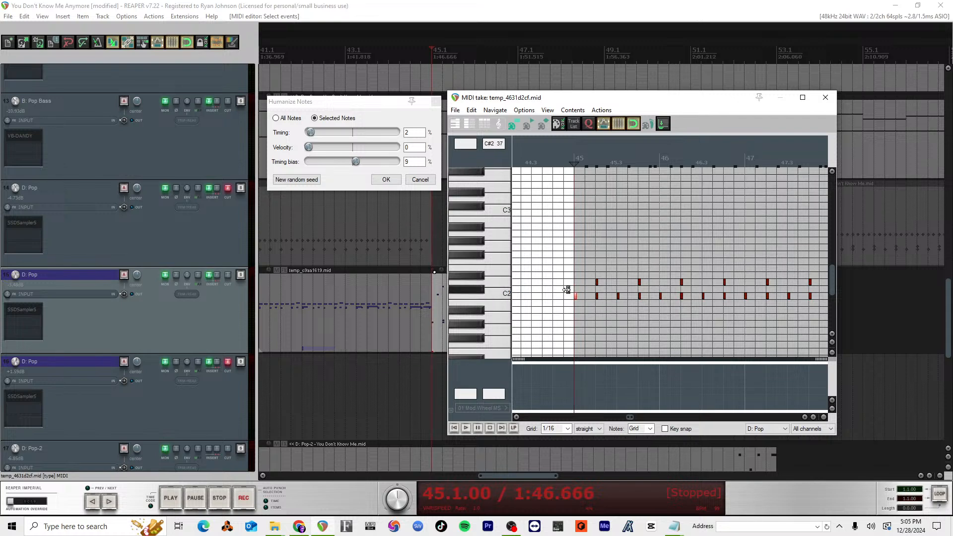
right_click(567, 289)
click(568, 293)
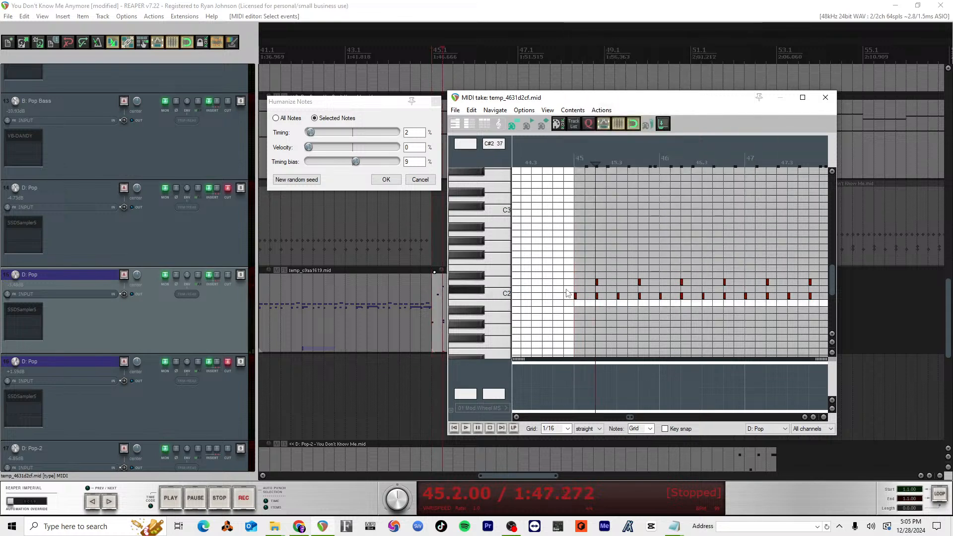
click(575, 296)
click(618, 296)
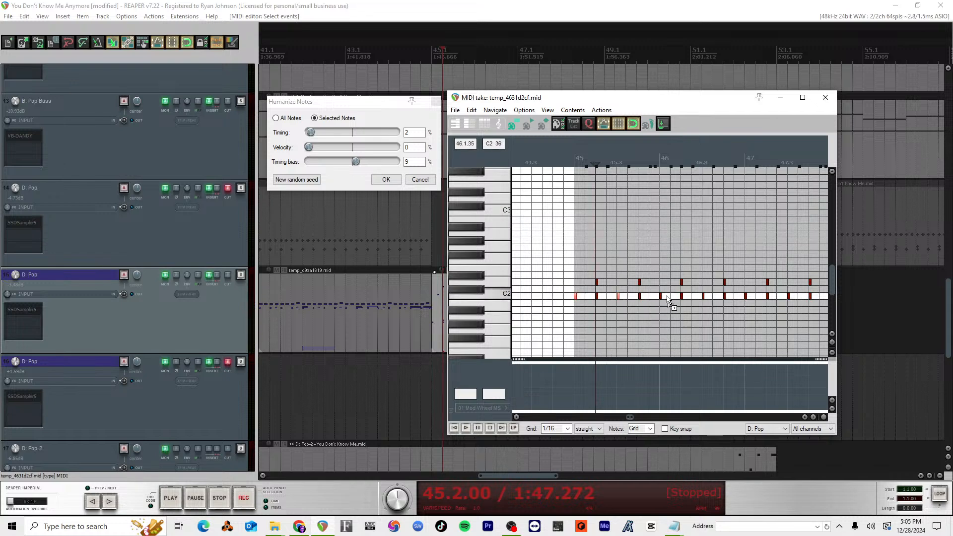
Step: Select the C2 notes on beats 2 and 4 of every measure from measure 45 to the end of the item
click(596, 296)
click(640, 295)
ctrl+click(683, 296)
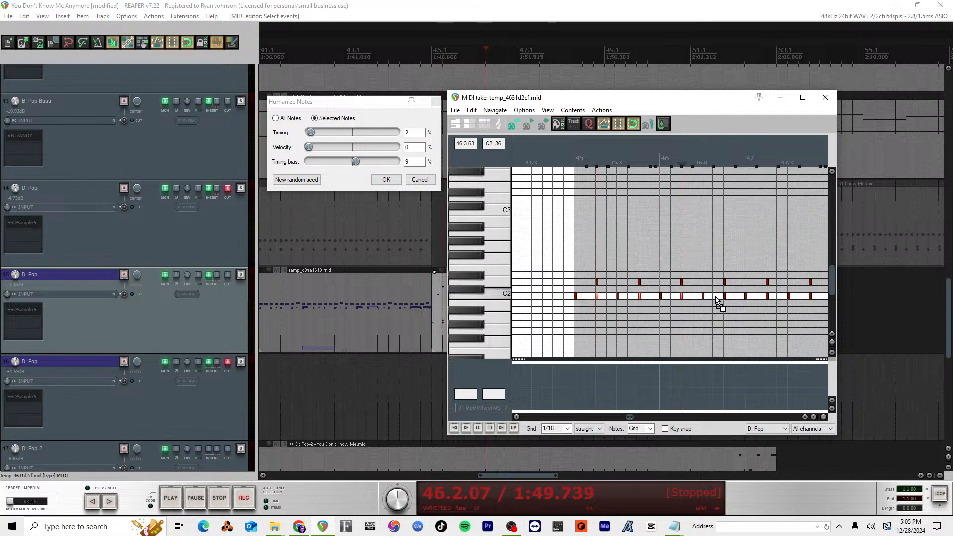
ctrl+click(724, 296)
ctrl+click(766, 297)
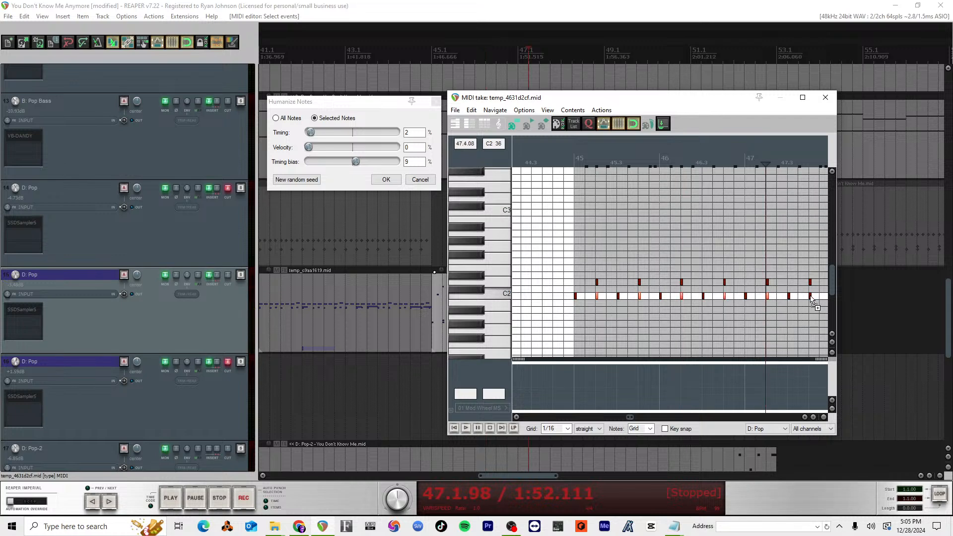
scroll(812, 295, left, 3)
scroll(814, 295, right, 7)
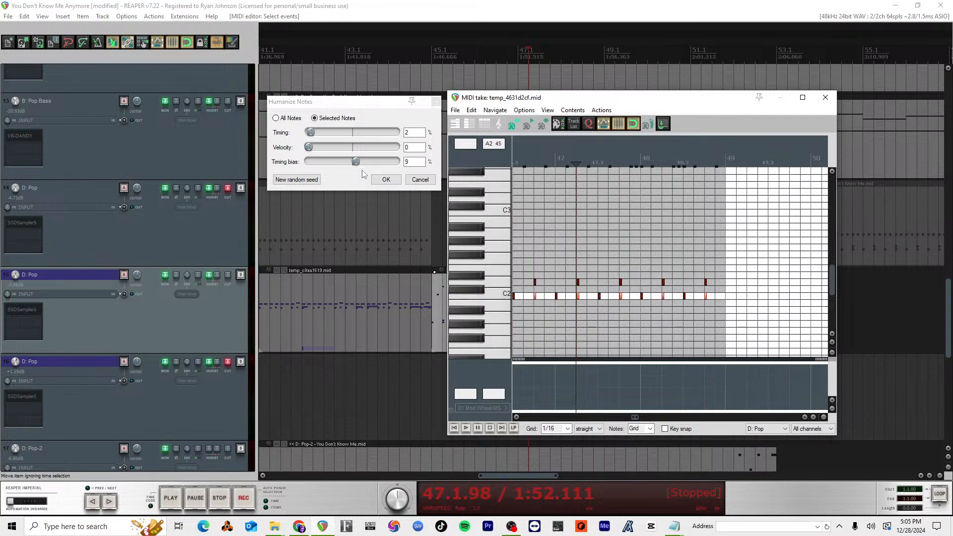
Step: Humanize the selected C2 notes with 2% timing, 44% velocity and 9% timing bias
drag(306, 148, 317, 149)
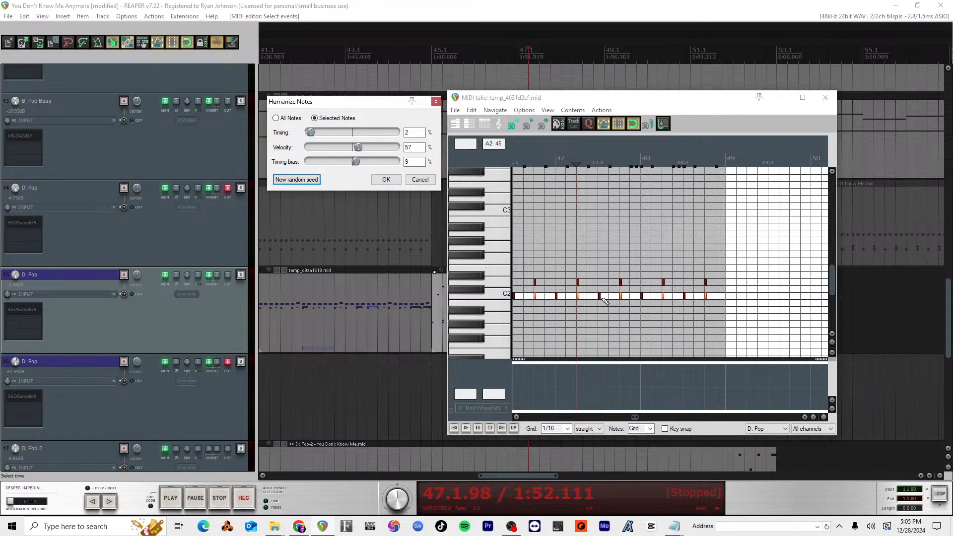
scroll(604, 301, up, 5)
drag(362, 152, 307, 149)
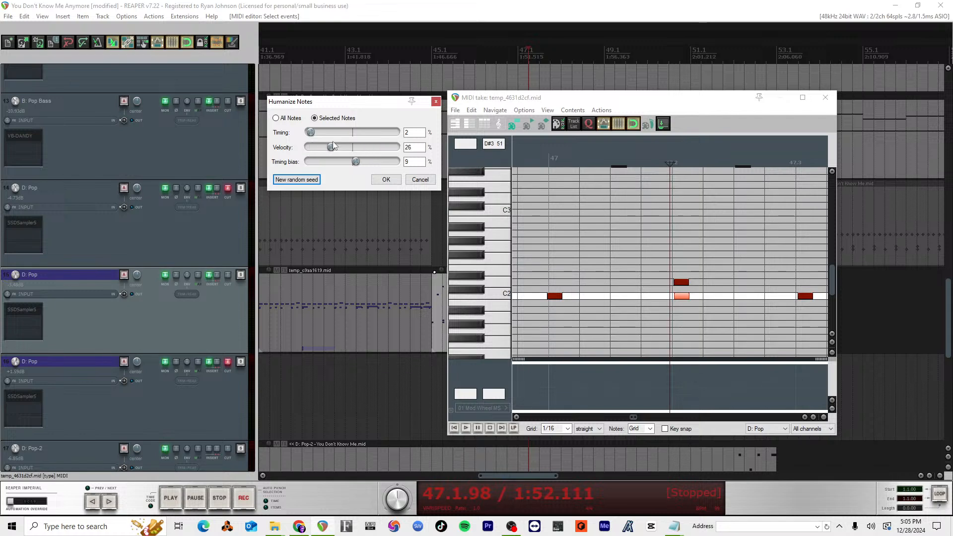
click(386, 179)
scroll(700, 347, down, 5)
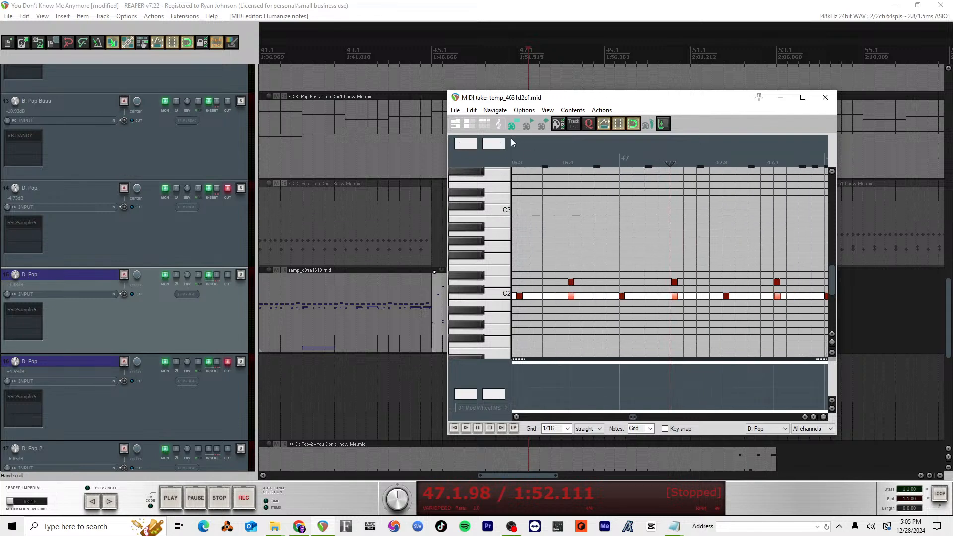
Step: Reopen note humanizing for the selected C2 notes, set the timing bias to 0%, and lower the notes' velocity
click(471, 109)
click(531, 295)
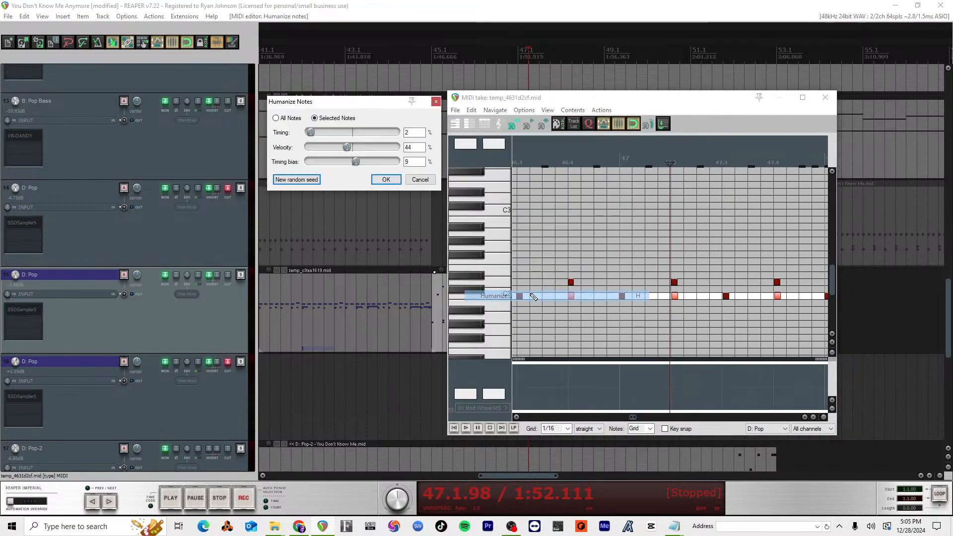
drag(355, 161, 339, 164)
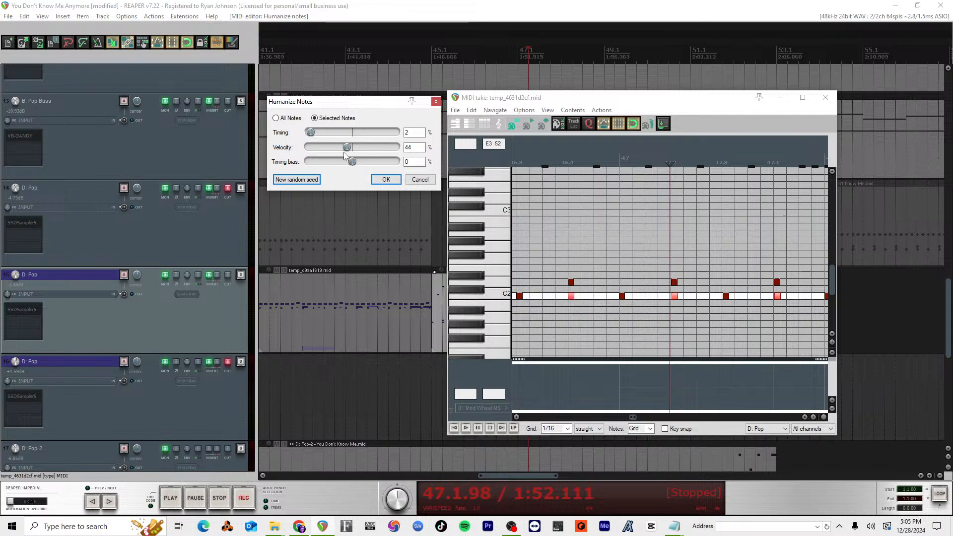
drag(309, 147, 390, 157)
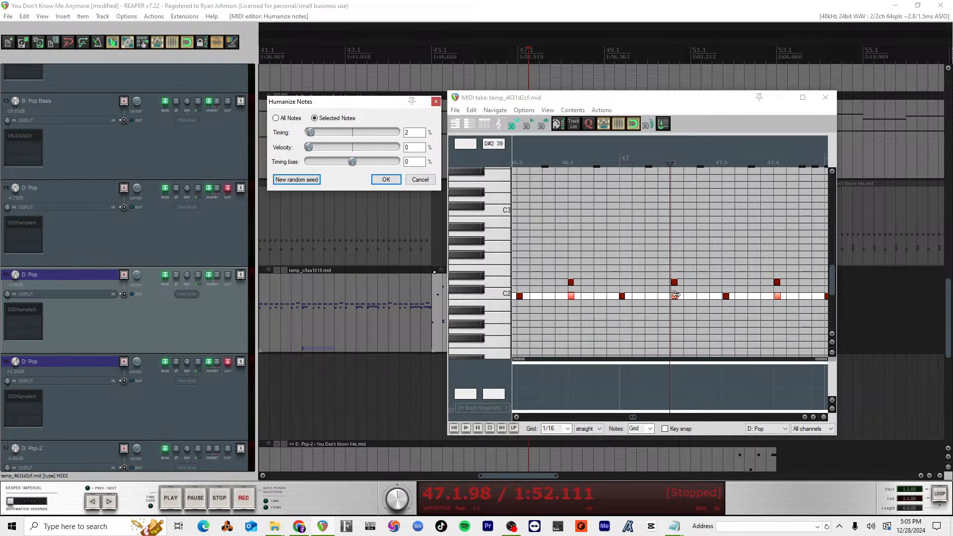
scroll(675, 295, up, 4)
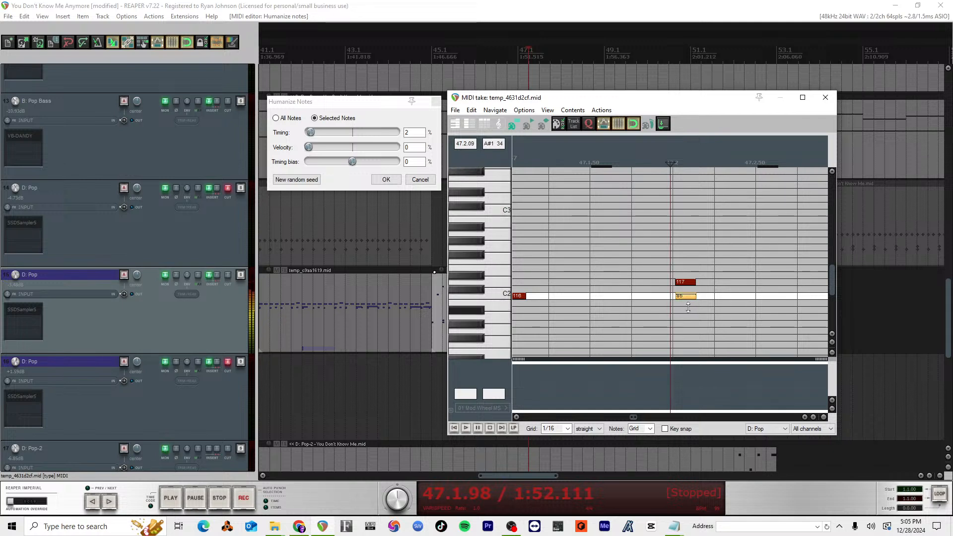
scroll(690, 292, down, 6)
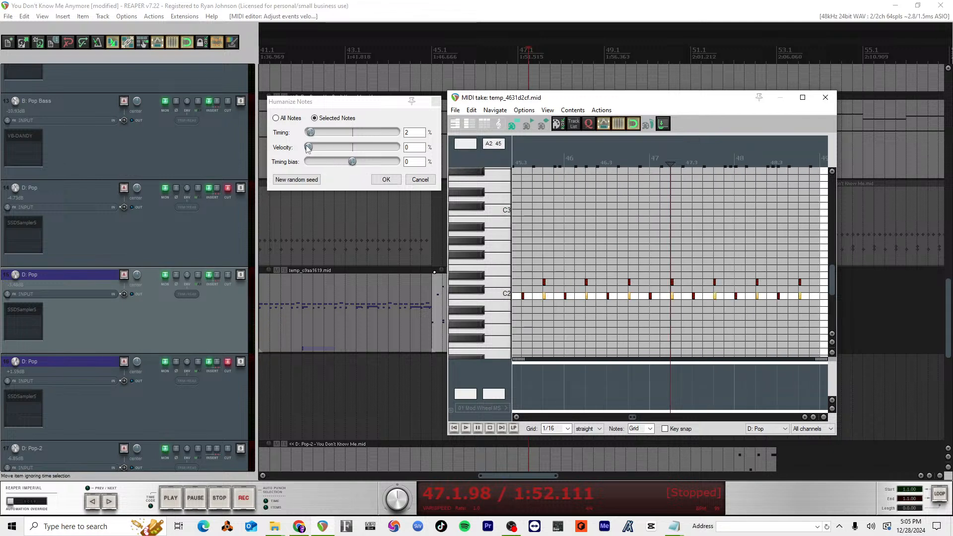
Step: Humanize the selected C2 notes with 2% timing, 69% velocity and 0% timing bias
drag(307, 147, 343, 148)
scroll(549, 296, up, 4)
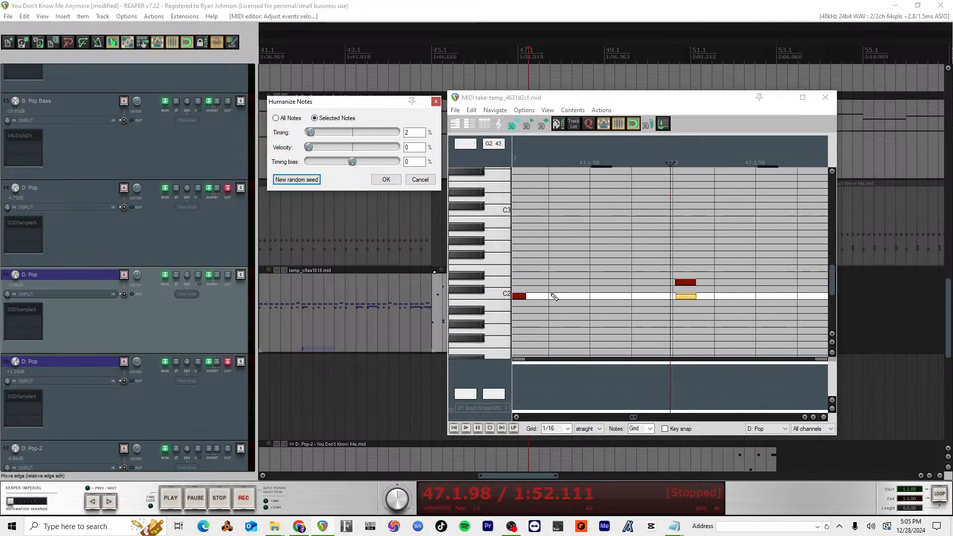
drag(307, 148, 368, 147)
scroll(694, 331, down, 4)
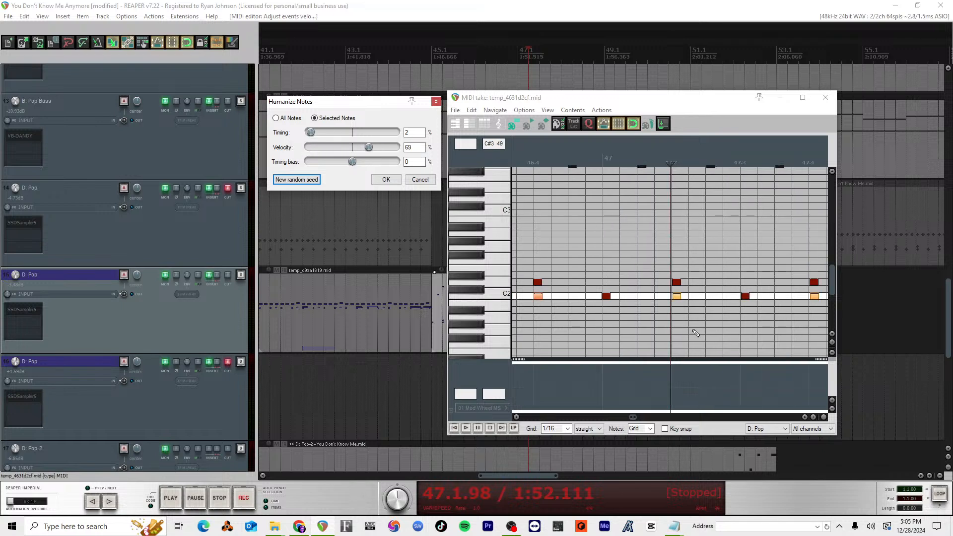
scroll(694, 332, down, 4)
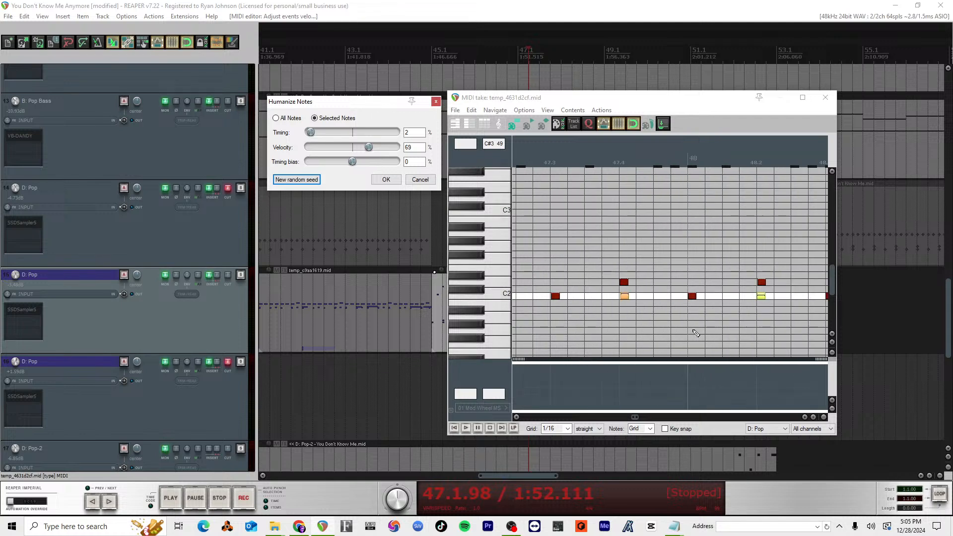
Step: Play the drum item from measure 45 to hear the humanized C2 notes with the bass
click(517, 157)
key(space)
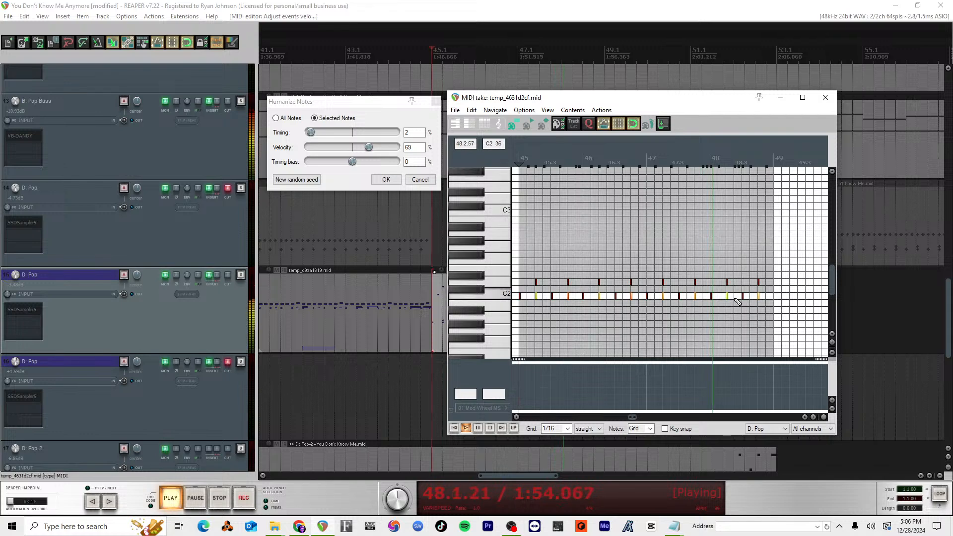
key(space)
Step: Undo the last change to the selected C2 notes and readjust their velocity from the note at 45.2
scroll(740, 298, up, 8)
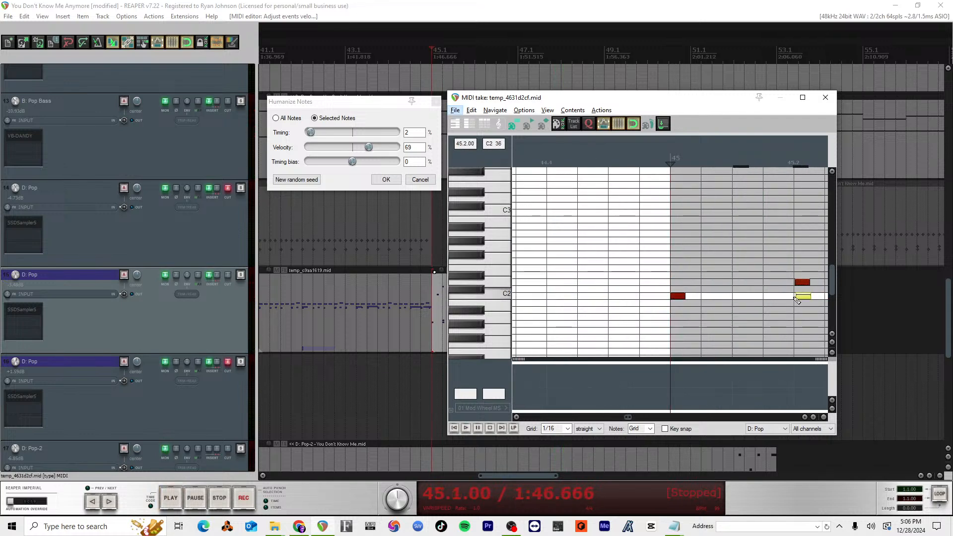
double_click(803, 297)
key(ctrl+z)
drag(800, 297, 800, 296)
scroll(782, 298, left, 2)
scroll(787, 299, right, 3)
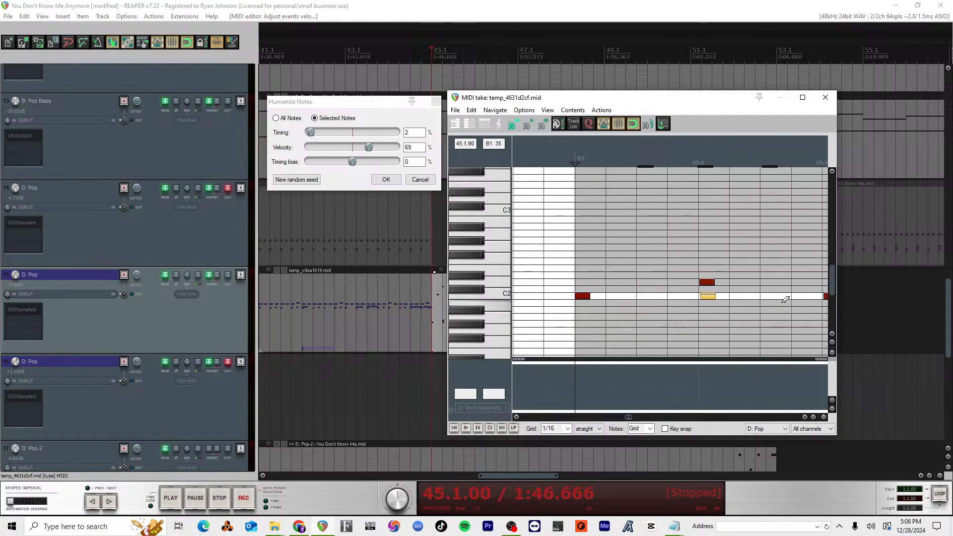
scroll(786, 299, down, 2)
scroll(785, 300, left, 2)
scroll(785, 300, right, 2)
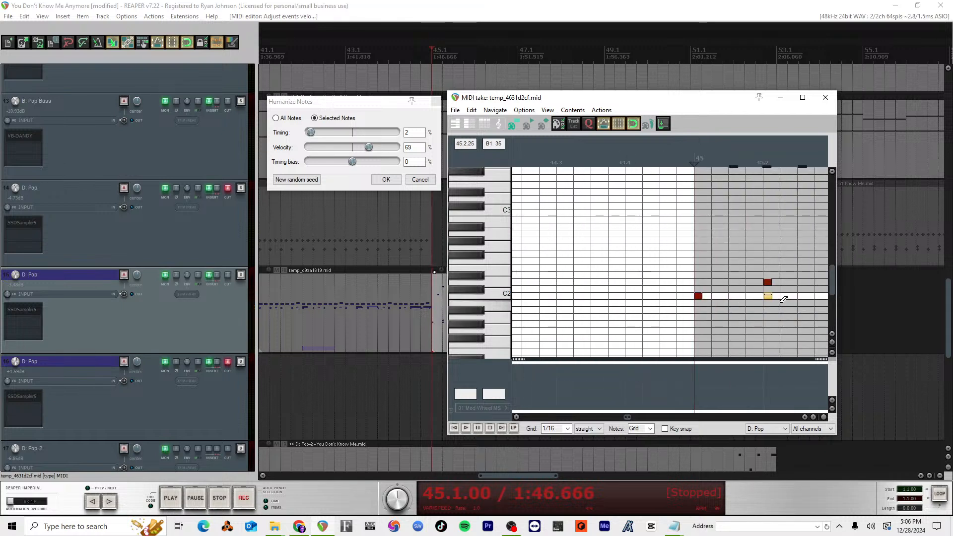
scroll(782, 300, down, 3)
scroll(783, 300, left, 2)
scroll(783, 300, right, 4)
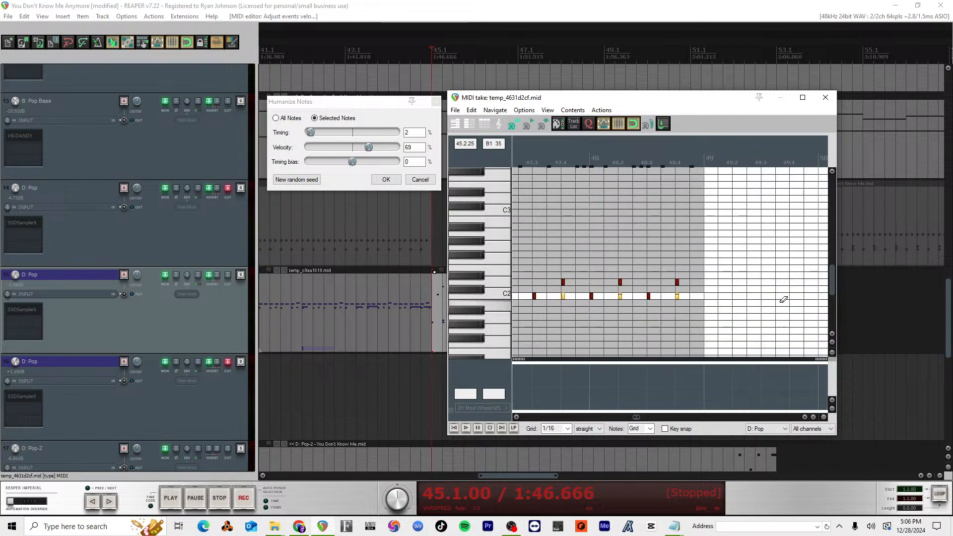
scroll(783, 299, left, 1)
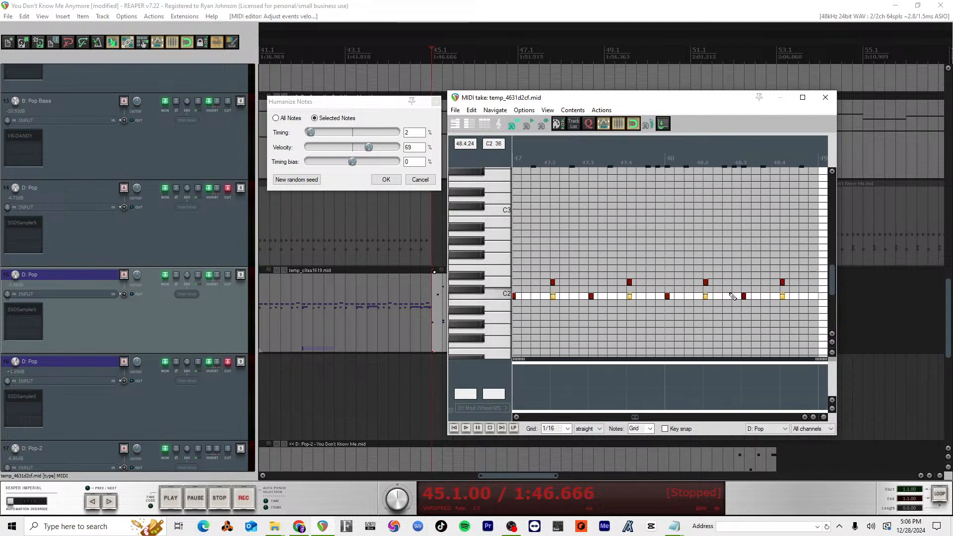
Step: Clear the note selection and adjust the velocity of the C2 note at 48.4
scroll(733, 295, down, 2)
click(740, 283)
scroll(742, 285, up, 8)
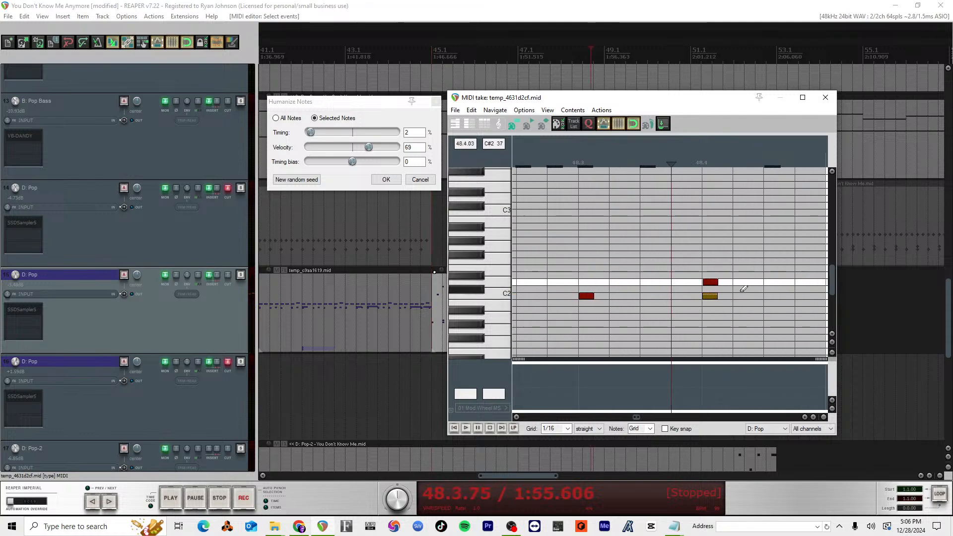
scroll(744, 288, right, 5)
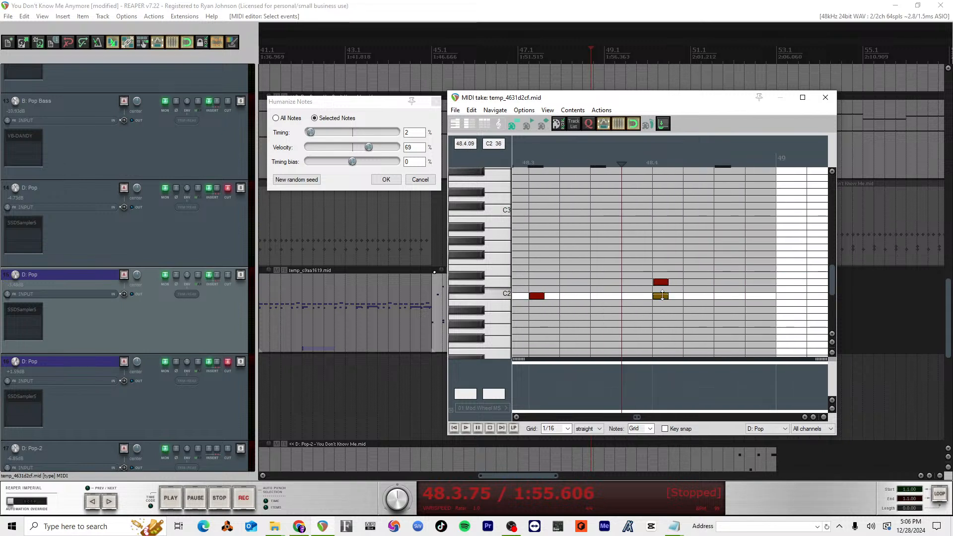
drag(662, 295, 642, 300)
Step: Play the drum part from just before measure 45 to check the adjusted C2 velocities
scroll(645, 298, down, 8)
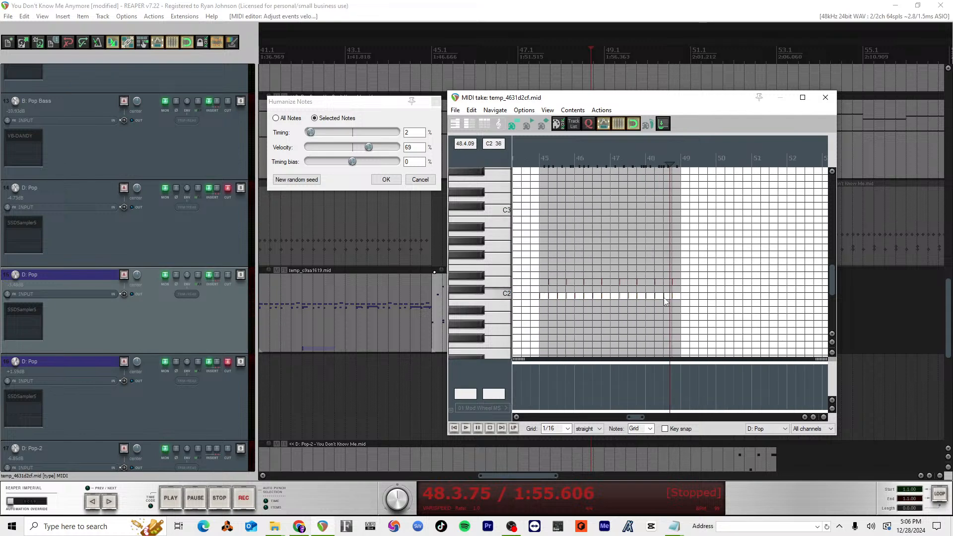
scroll(668, 295, left, 1)
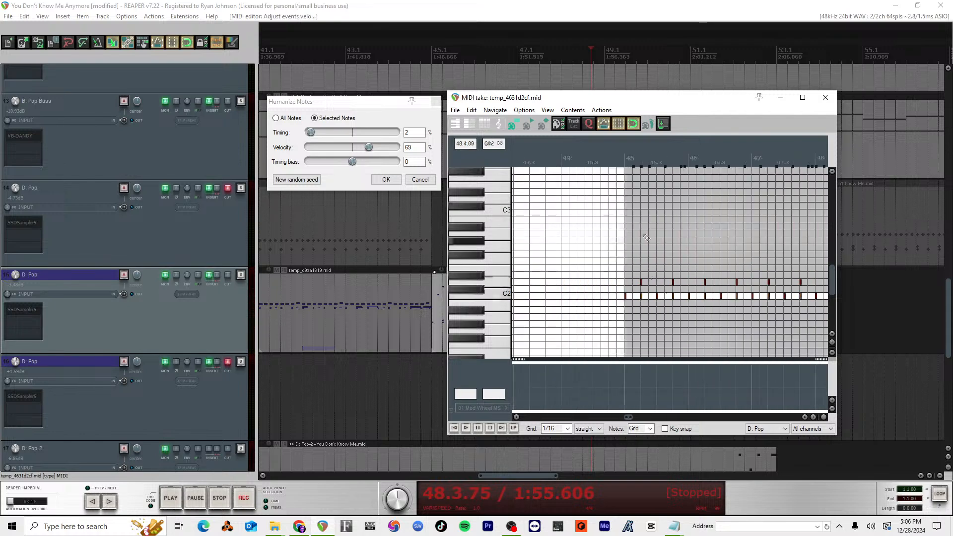
click(621, 161)
key(space)
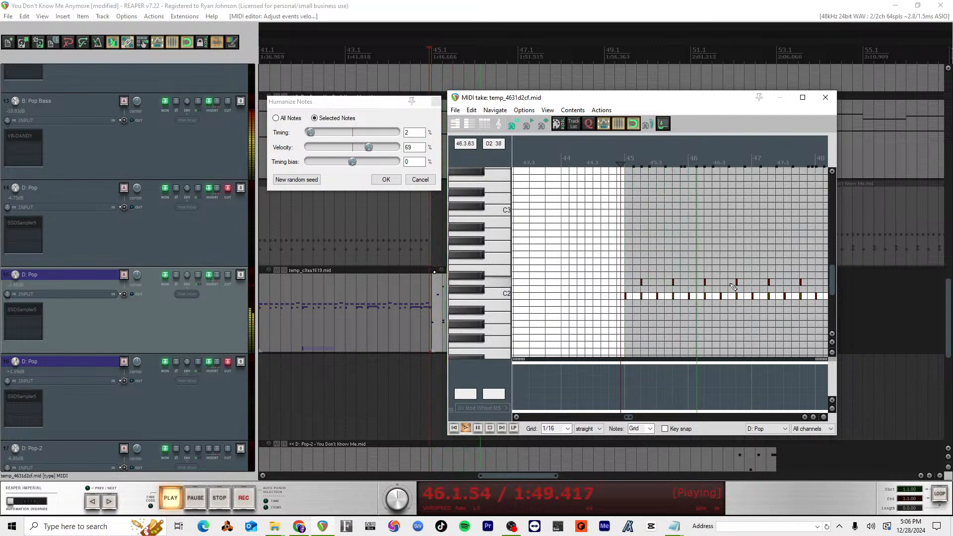
key(space)
Step: Select the D2 notes on beat 4 of each measure from 45 through 48
scroll(709, 282, down, 1)
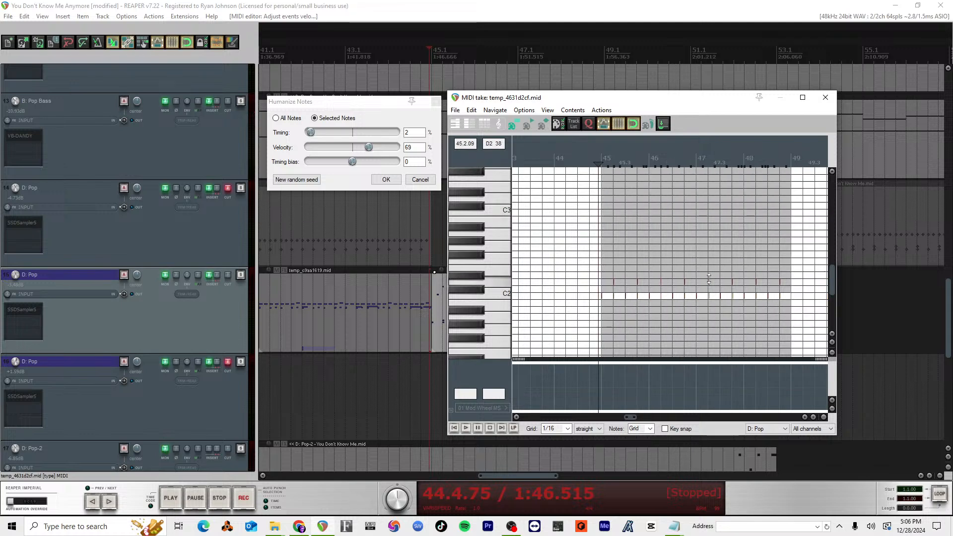
scroll(708, 279, up, 2)
mouse_move(674, 272)
mouse_down()
mouse_move(735, 289)
mouse_move(685, 272)
mouse_move(828, 288)
mouse_up()
scroll(790, 281, left, 2)
scroll(789, 282, right, 4)
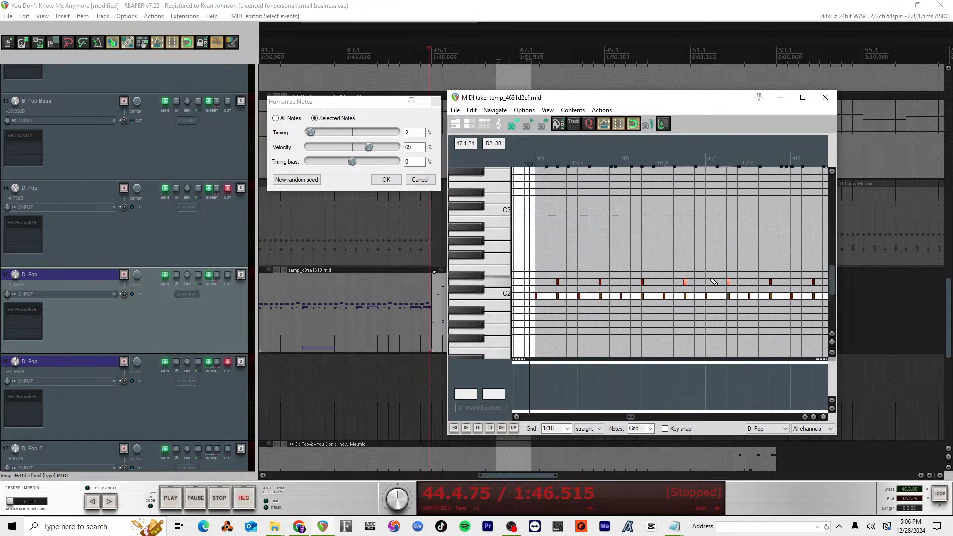
drag(583, 255, 606, 289)
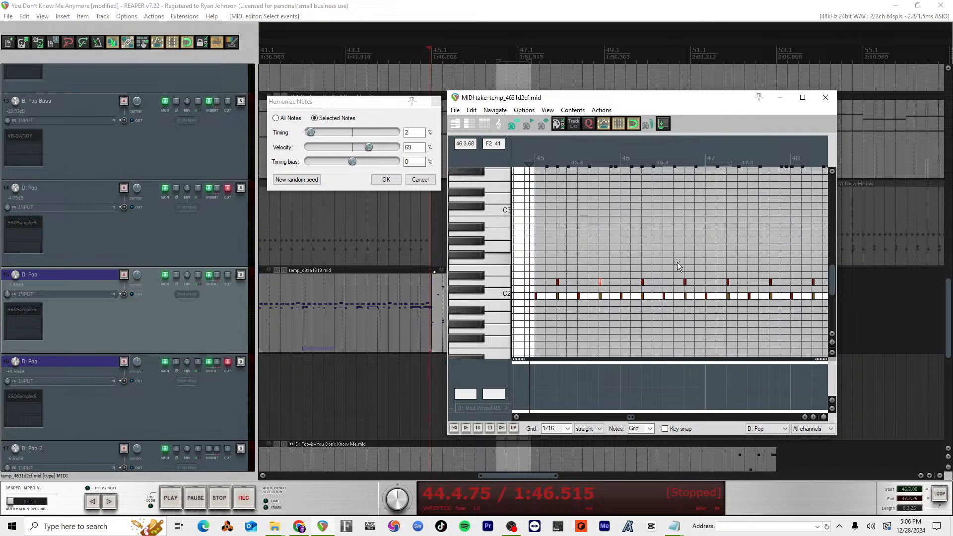
drag(677, 263, 691, 287)
drag(767, 270, 773, 285)
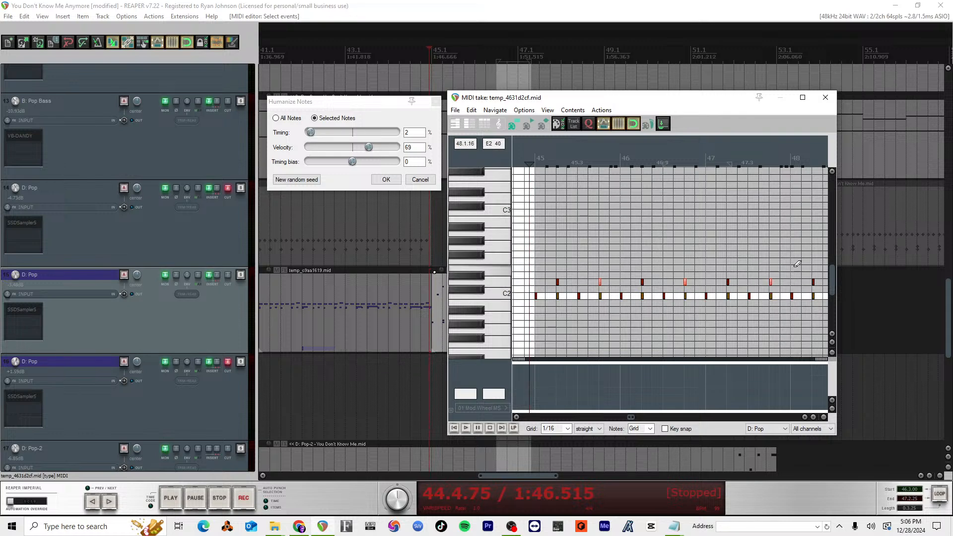
scroll(797, 268, right, 4)
drag(702, 268, 723, 287)
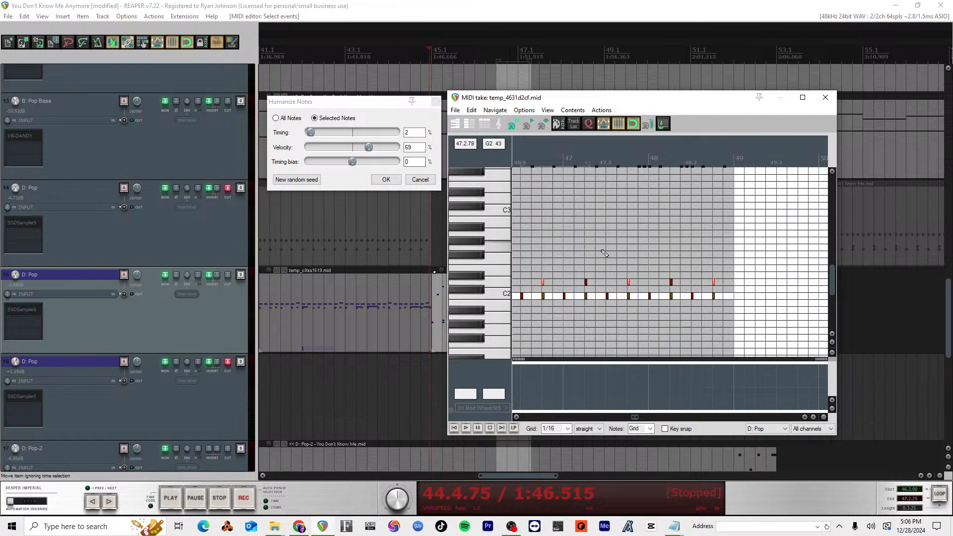
Step: Lower the selected D2 notes' velocity and humanize them with 2% timing, 68% velocity and 0% timing bias
scroll(616, 248, up, 5)
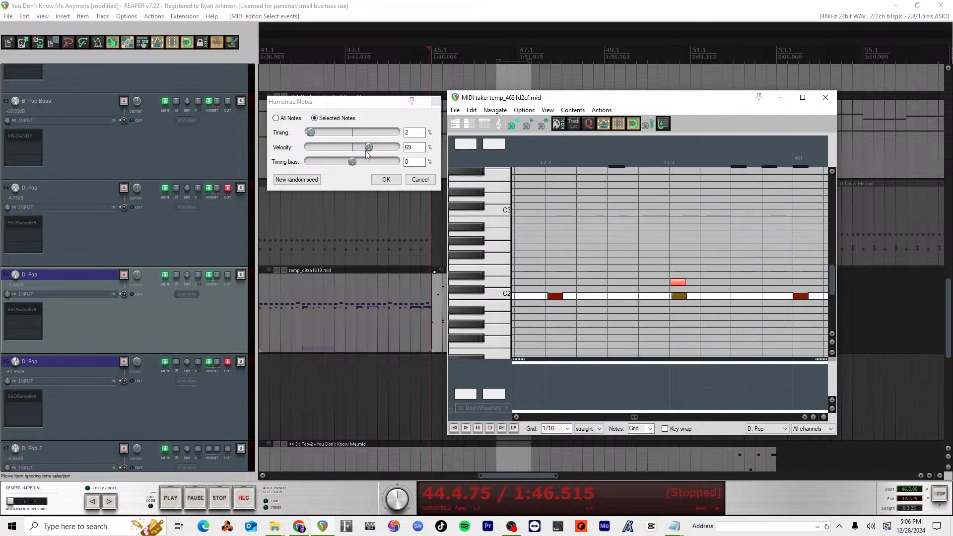
drag(367, 151, 363, 149)
drag(304, 150, 410, 152)
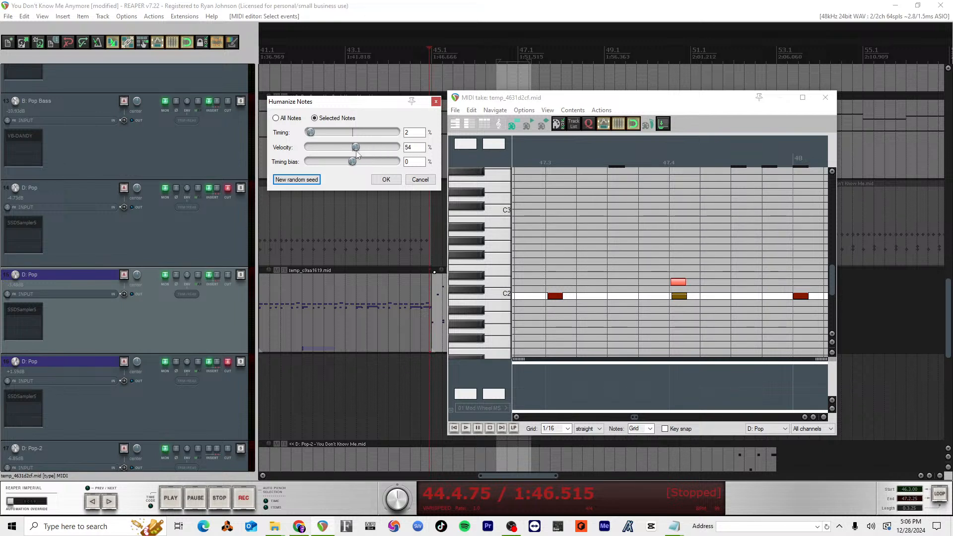
click(679, 282)
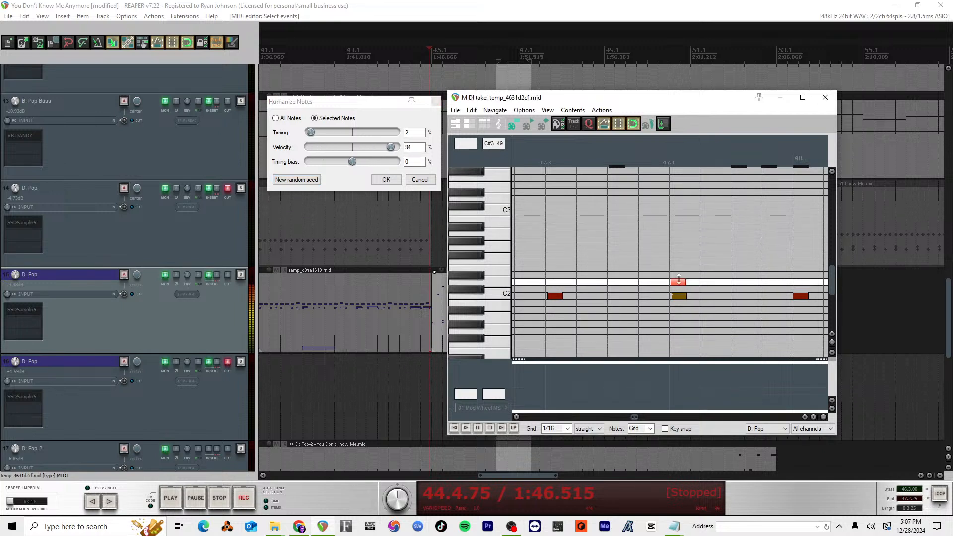
drag(678, 285, 678, 288)
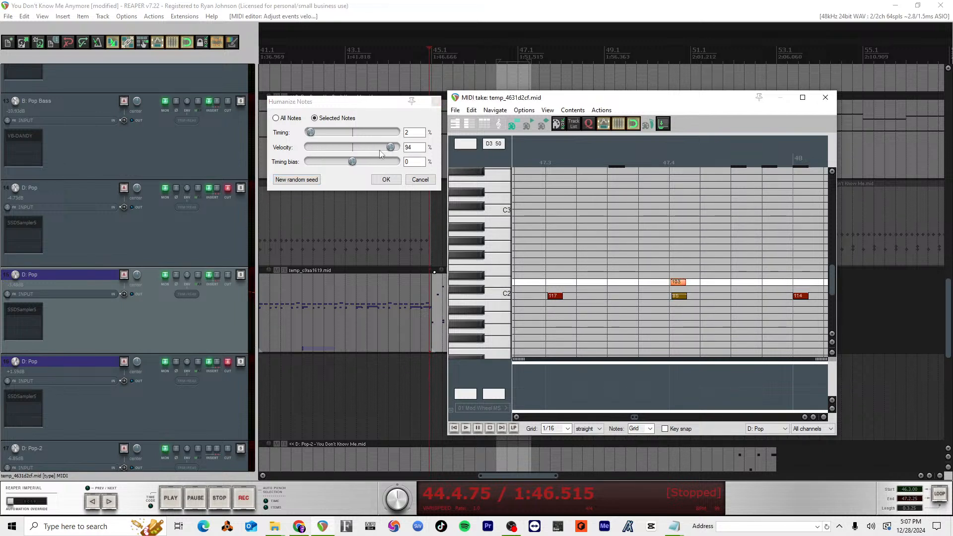
drag(392, 148, 321, 147)
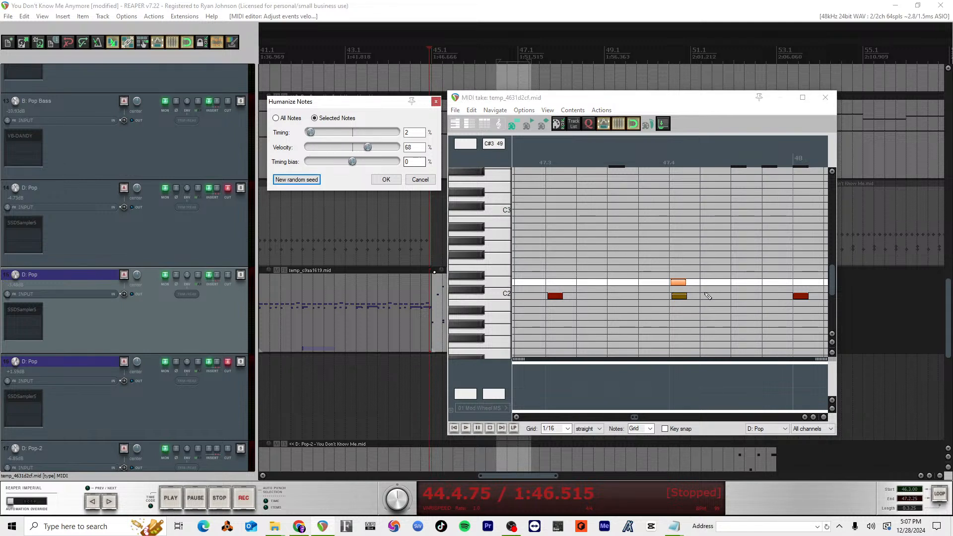
scroll(708, 296, down, 5)
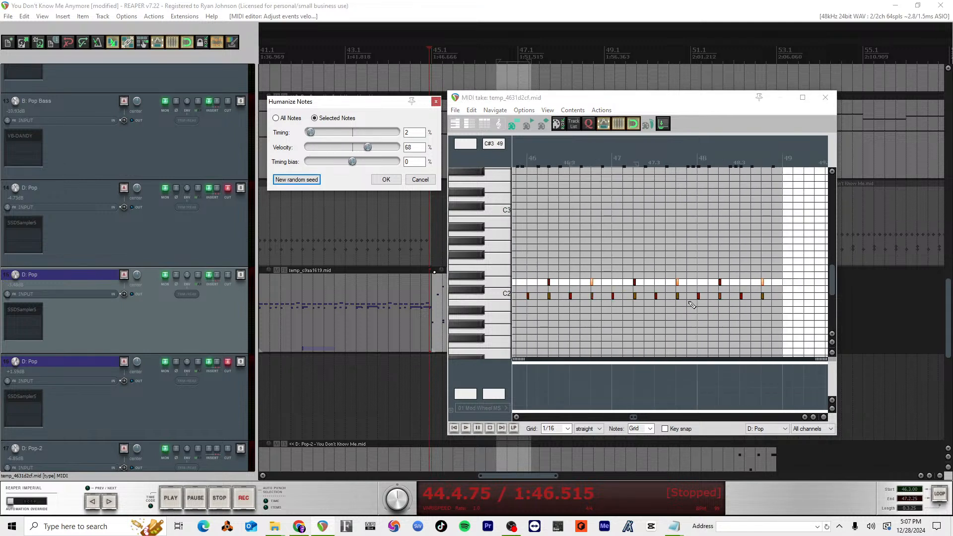
scroll(692, 303, down, 1)
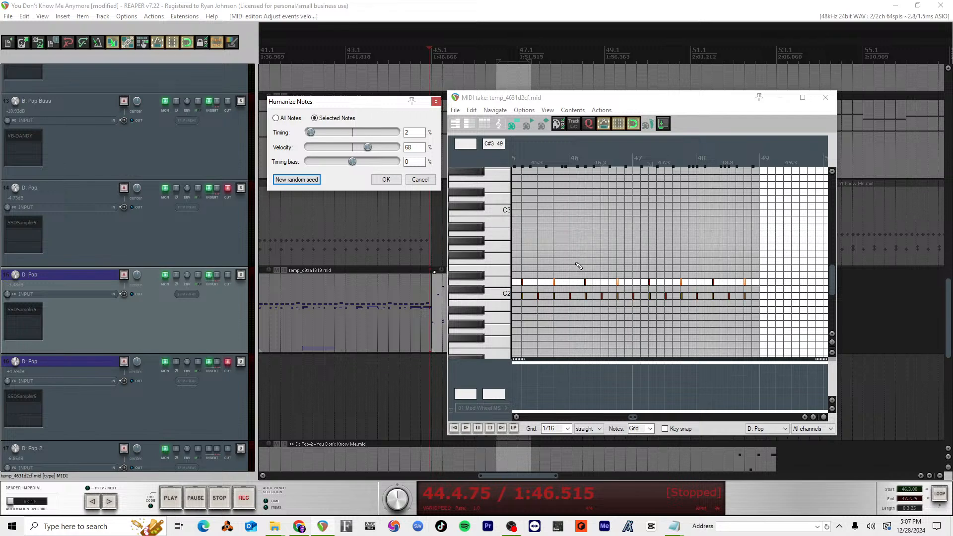
Step: Adjust the velocity of the D2 note at 48.4 and clear the note selection
scroll(579, 266, up, 6)
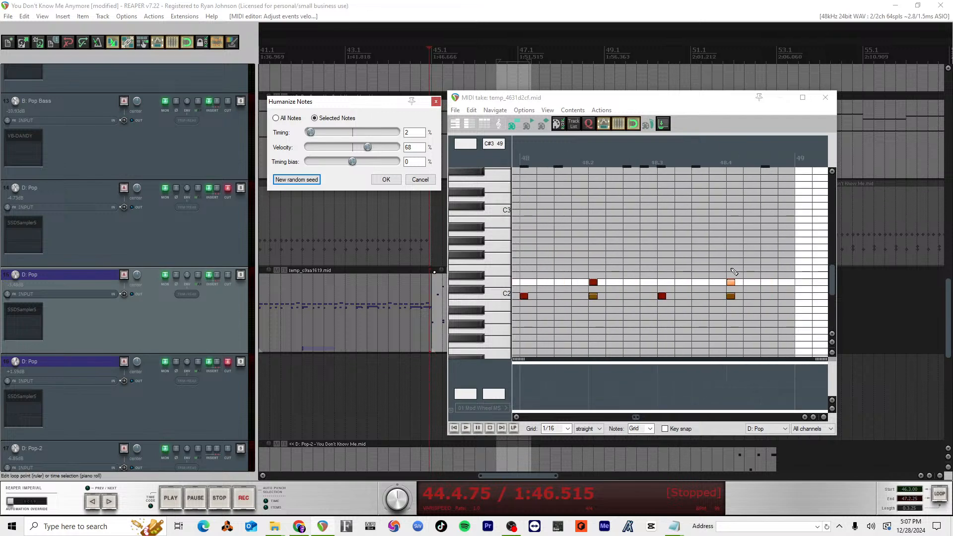
click(731, 281)
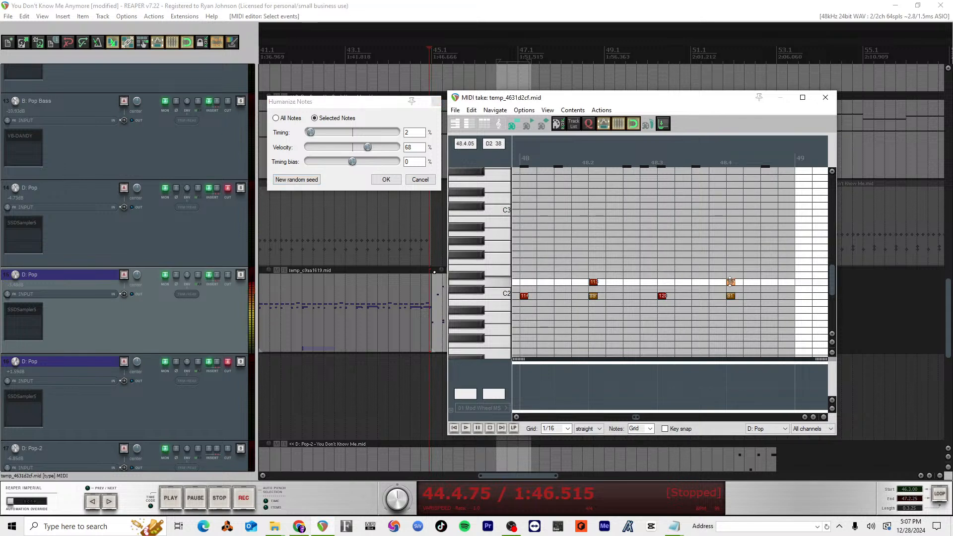
scroll(621, 263, left, 3)
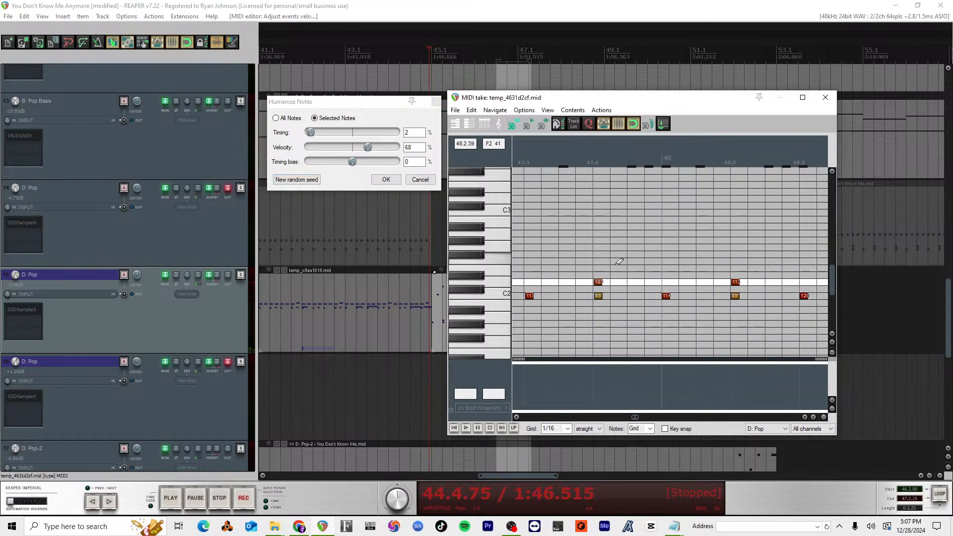
click(597, 198)
scroll(597, 257, down, 5)
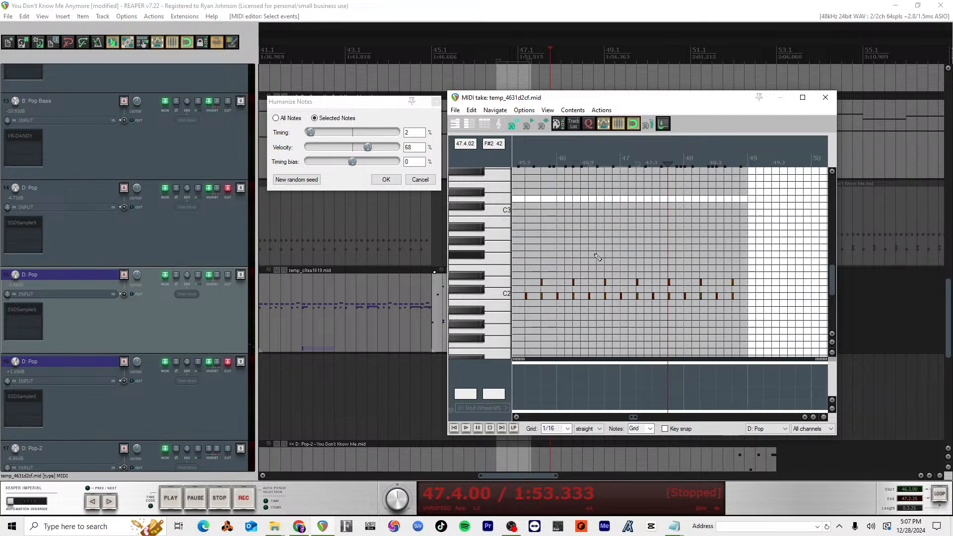
Step: Play the drum part from measure 45 through 48 to check the adjusted D2 notes and save the project
scroll(596, 257, up, 3)
scroll(580, 238, left, 3)
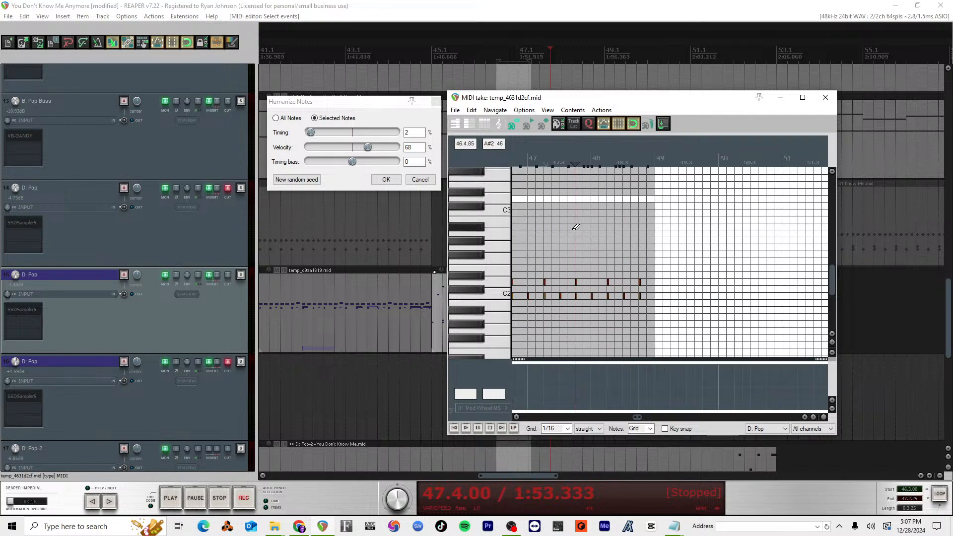
click(590, 278)
scroll(663, 310, up, 4)
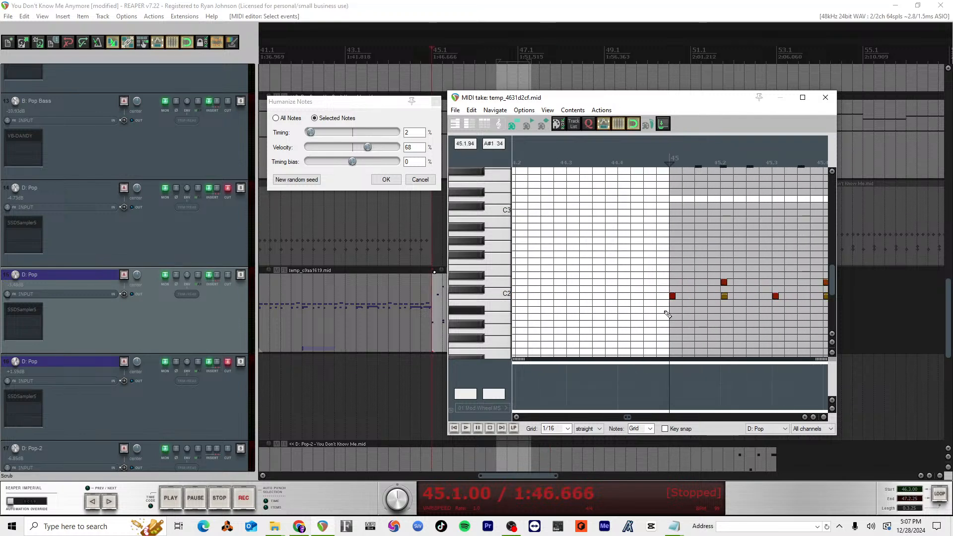
scroll(664, 310, left, 3)
scroll(664, 310, right, 6)
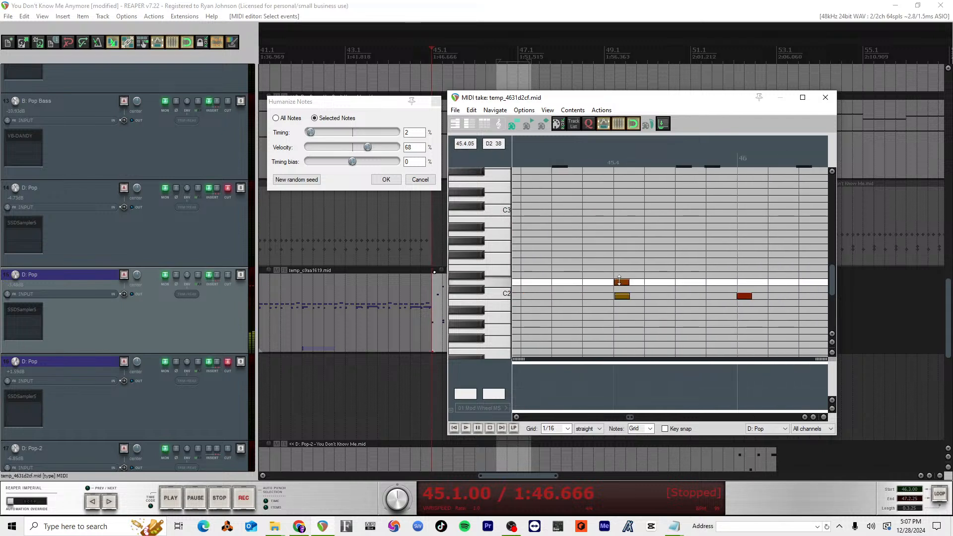
key(space)
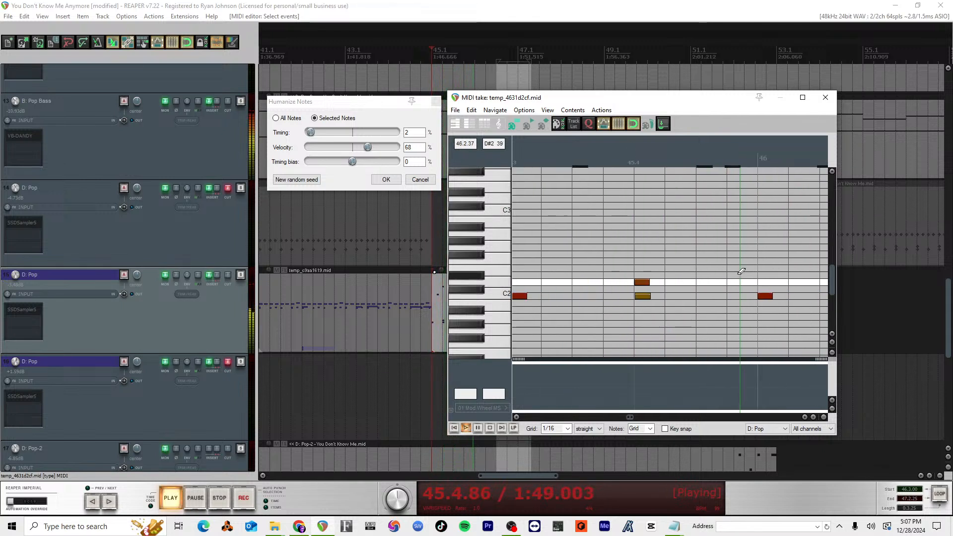
scroll(729, 282, down, 4)
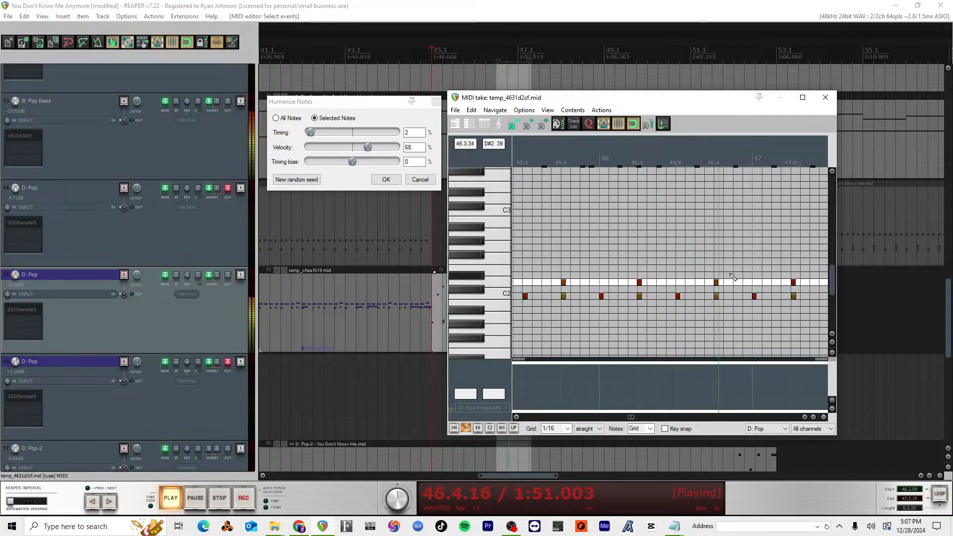
scroll(733, 276, down, 3)
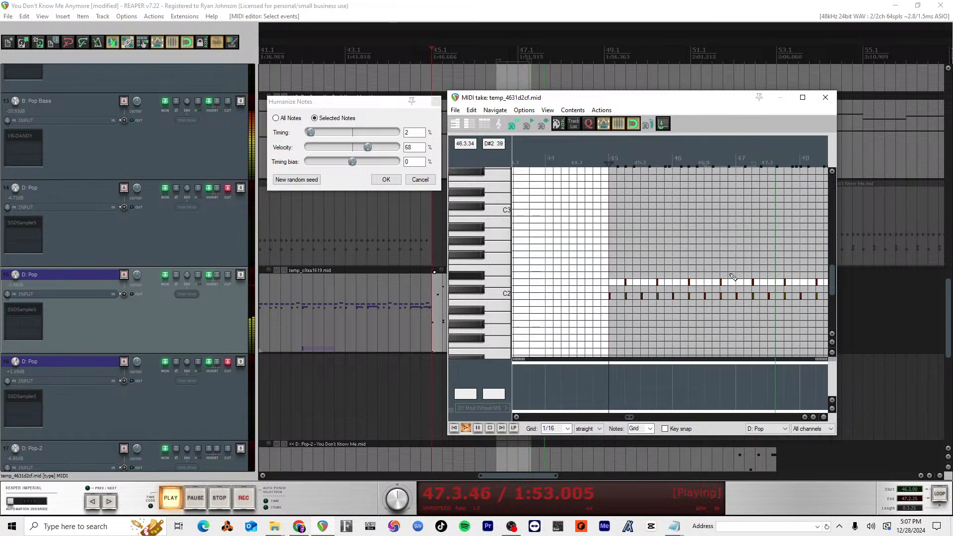
scroll(733, 277, down, 2)
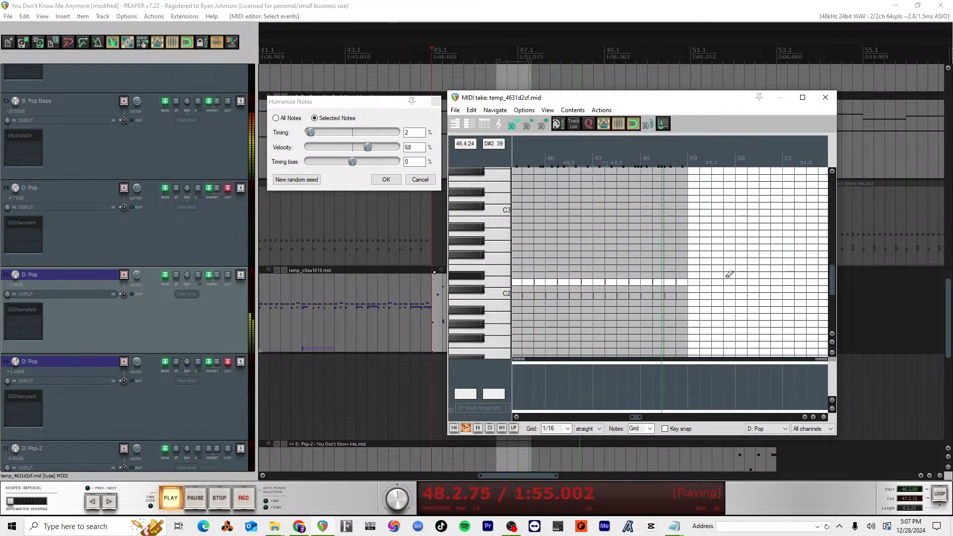
key(space)
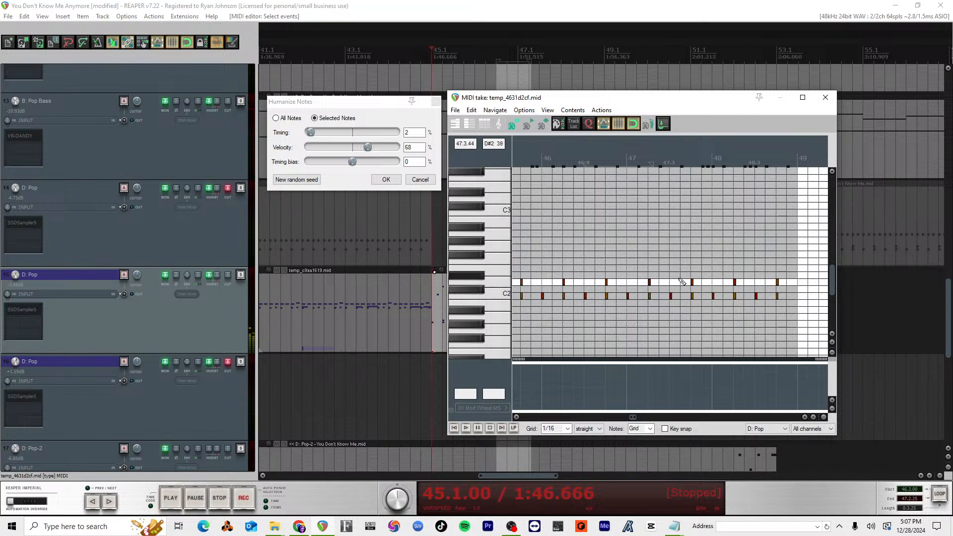
key(ctrl+s)
Step: Examine the placement of the drum notes between C4 and C5 across measures 45 to 48
scroll(671, 278, up, 2)
scroll(672, 278, up, 4)
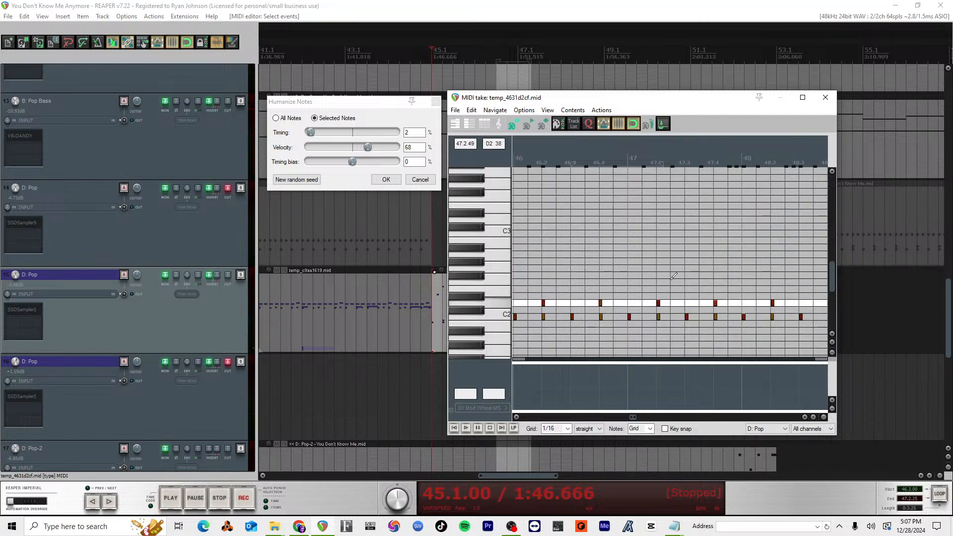
scroll(673, 276, down, 4)
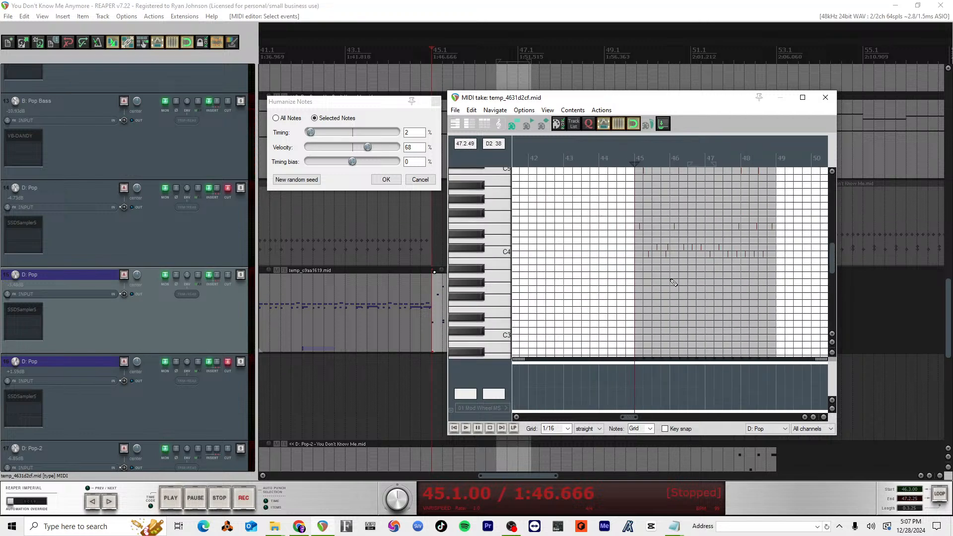
scroll(673, 276, up, 3)
scroll(770, 257, up, 3)
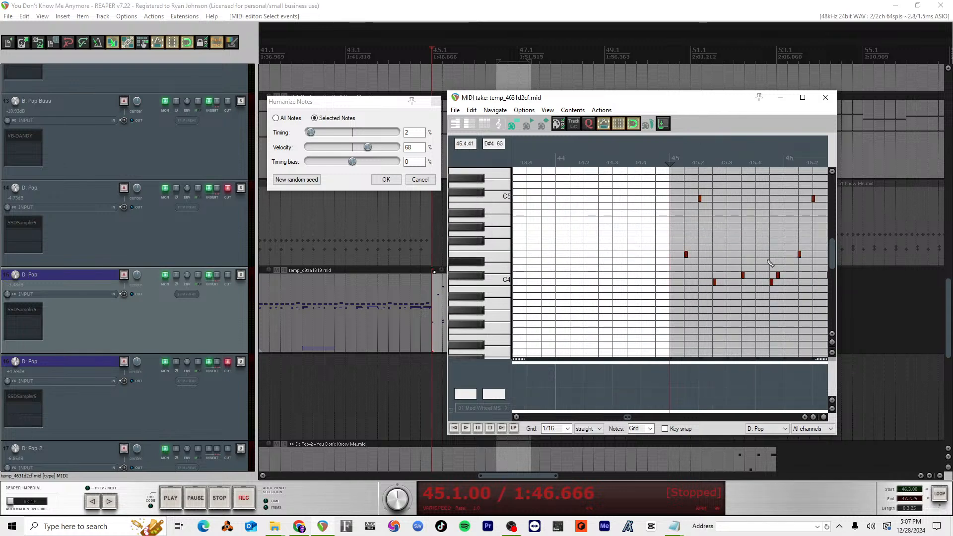
scroll(770, 257, down, 2)
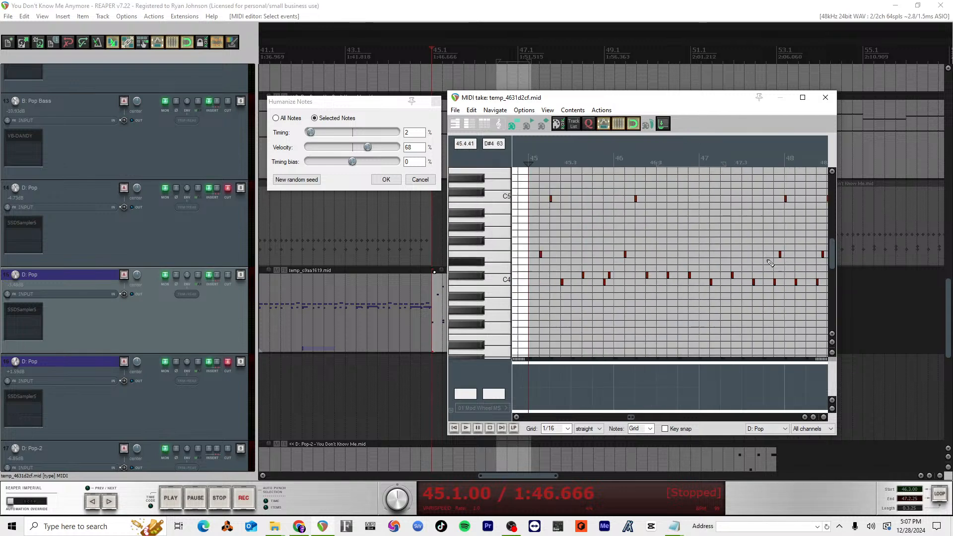
scroll(769, 262, down, 1)
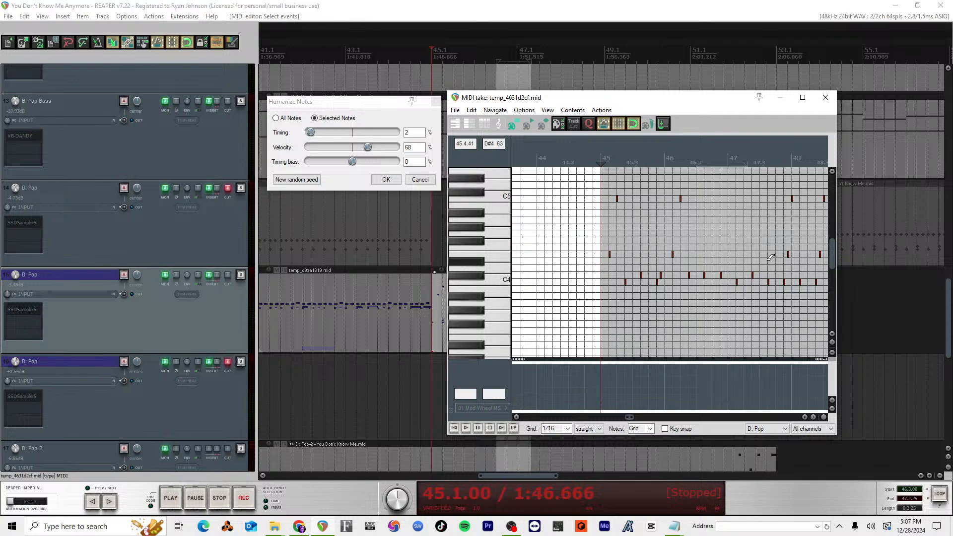
scroll(770, 257, right, 2)
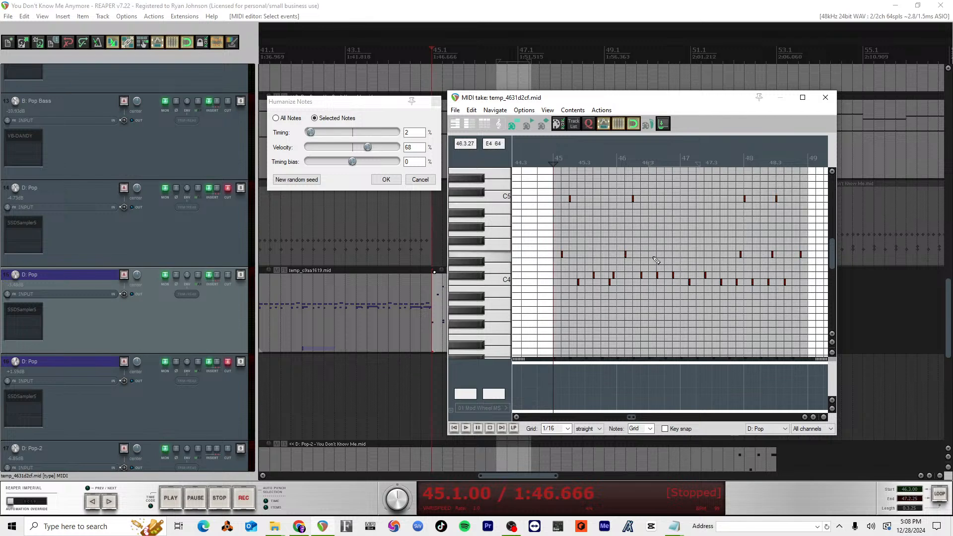
scroll(645, 312, up, 3)
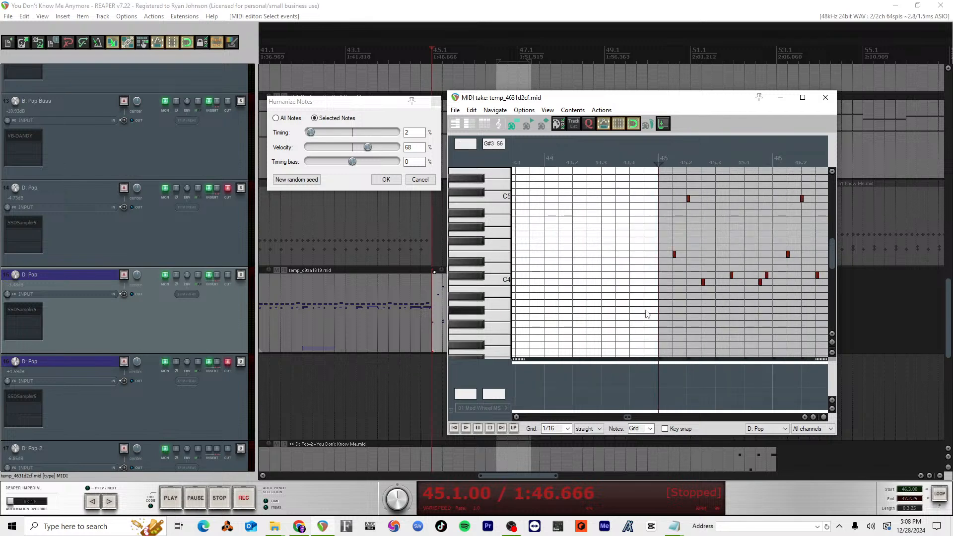
scroll(739, 297, right, 5)
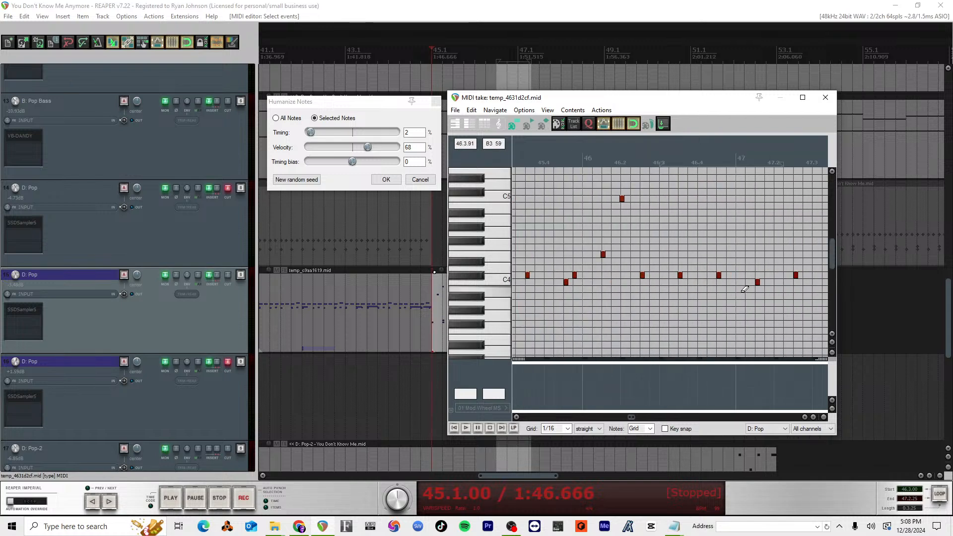
scroll(744, 295, down, 3)
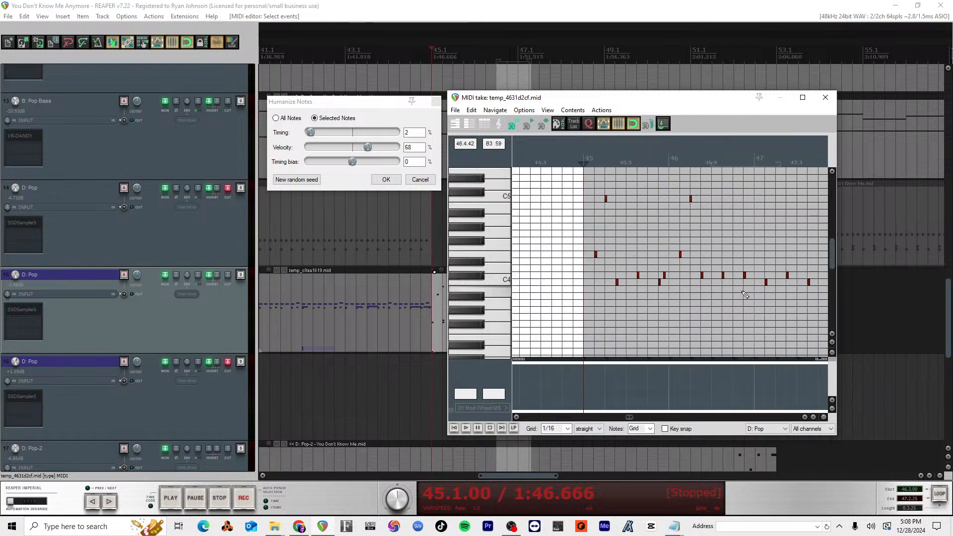
scroll(745, 295, down, 3)
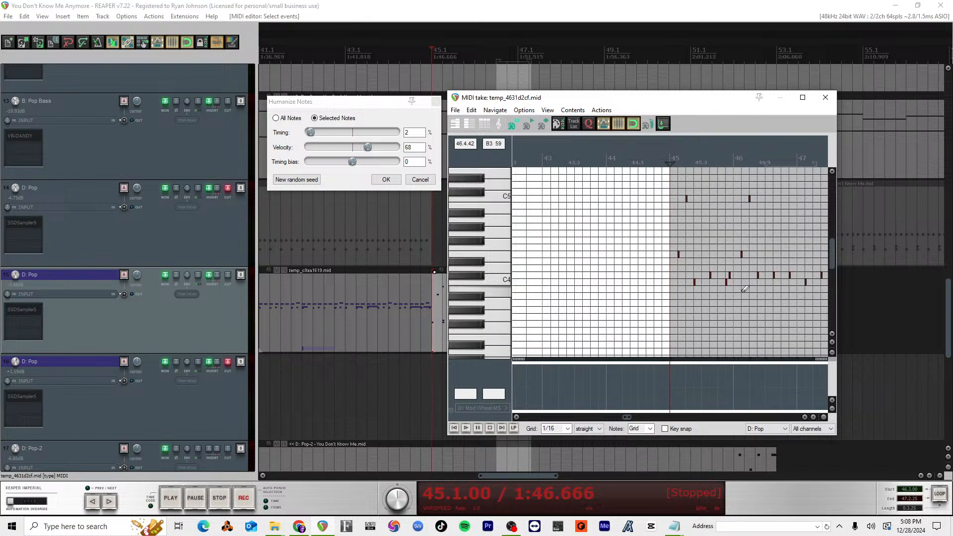
scroll(745, 288, up, 5)
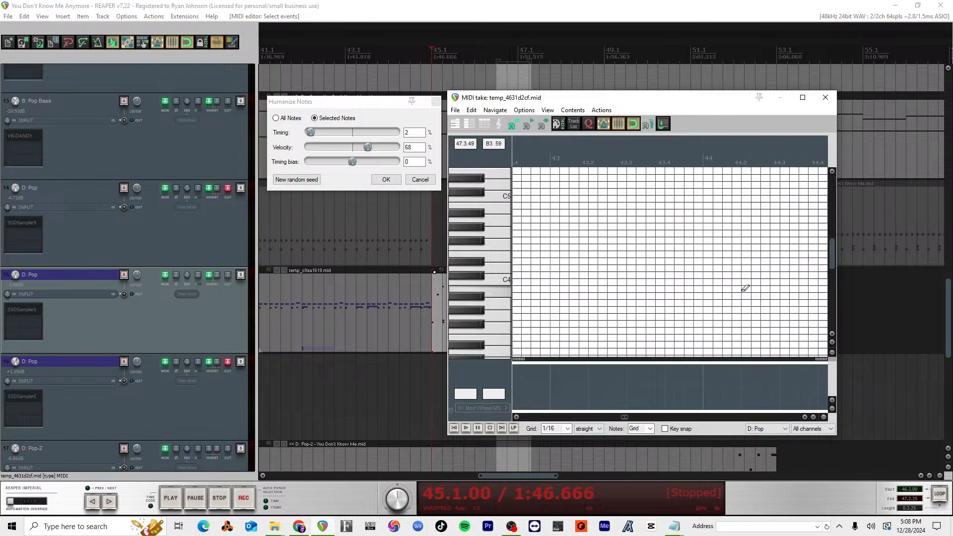
scroll(745, 288, right, 5)
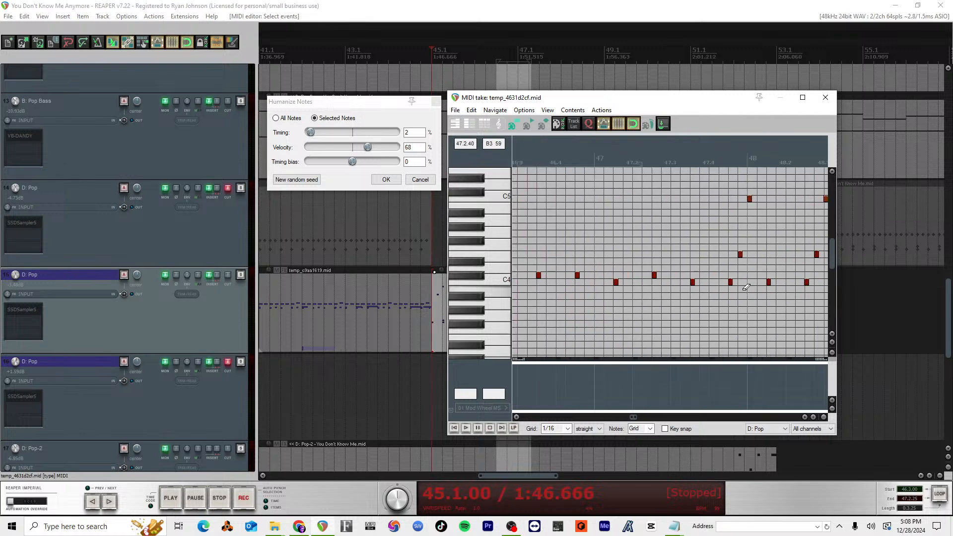
Step: Audition the E4, C5 and C4 drum sounds and compare their note patterns from measure 45 to 48
scroll(746, 287, down, 5)
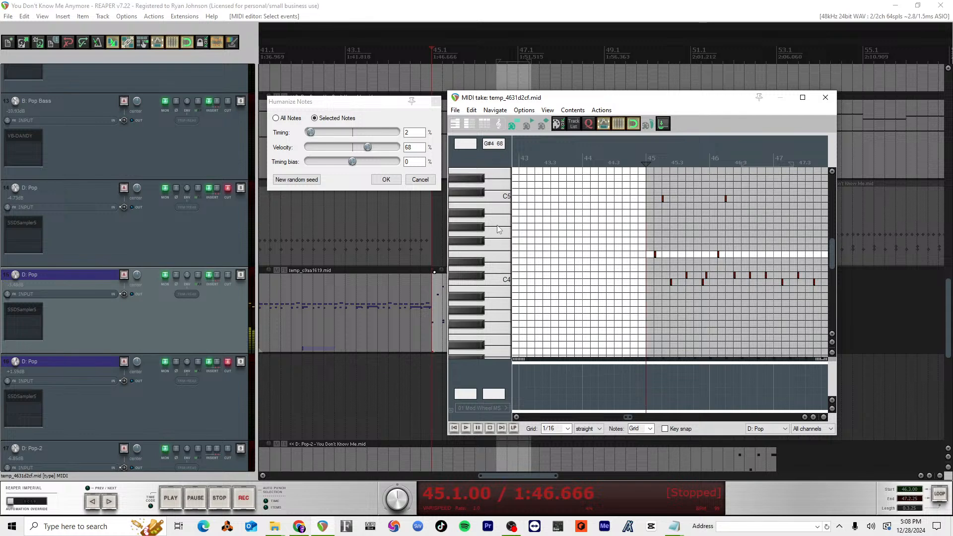
scroll(687, 254, down, 2)
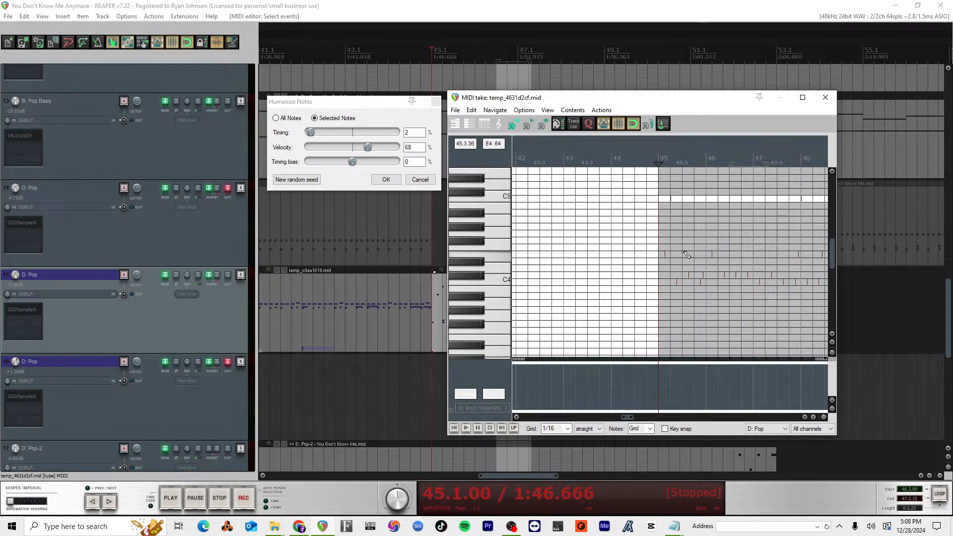
scroll(686, 254, right, 4)
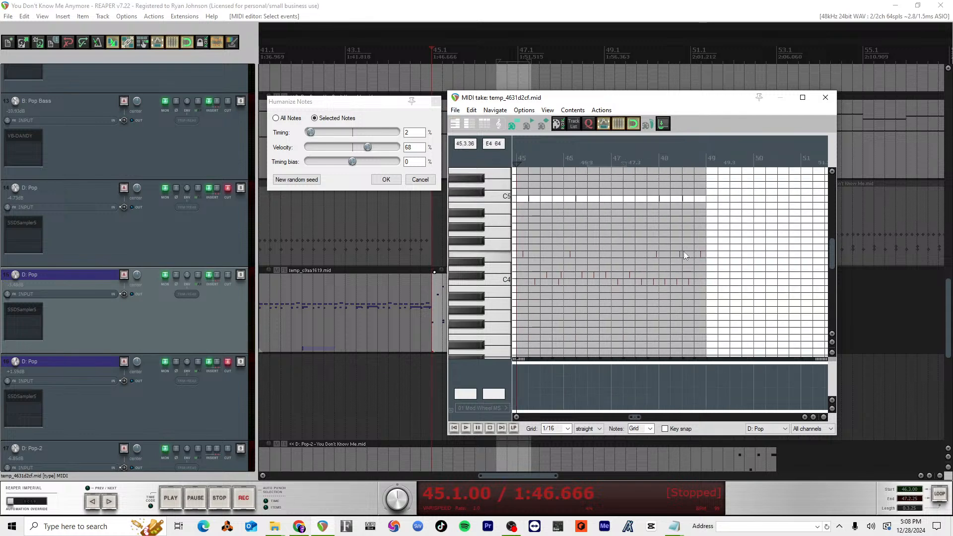
scroll(687, 255, up, 3)
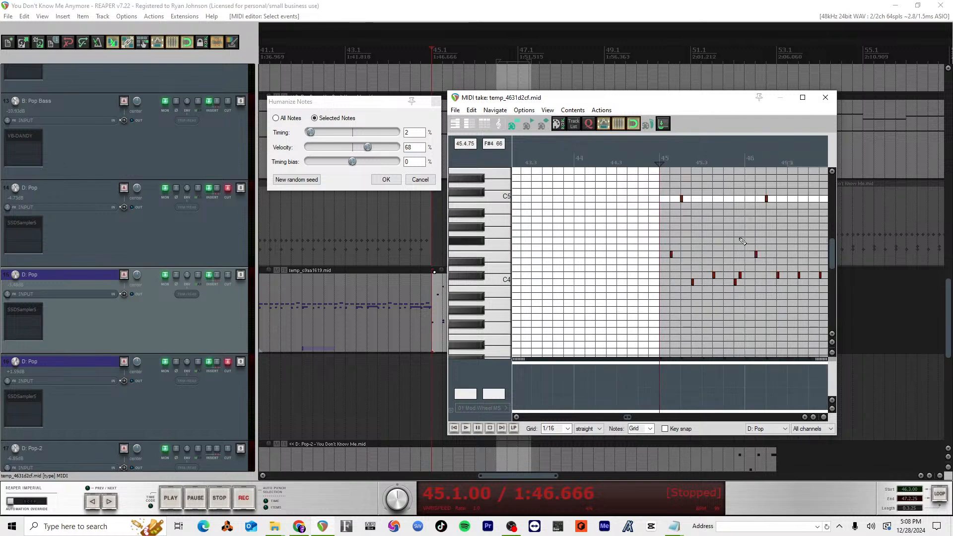
scroll(734, 244, left, 4)
scroll(738, 240, right, 10)
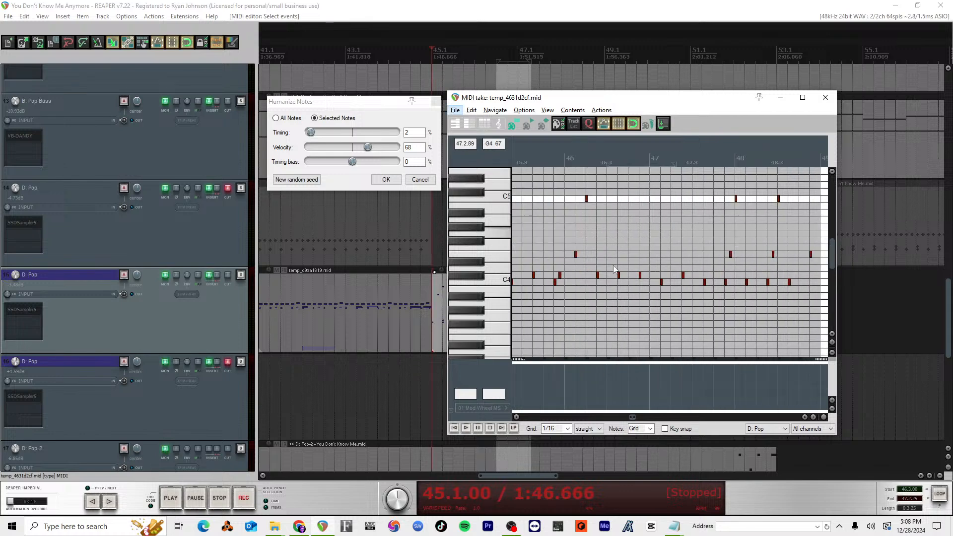
scroll(639, 274, left, 6)
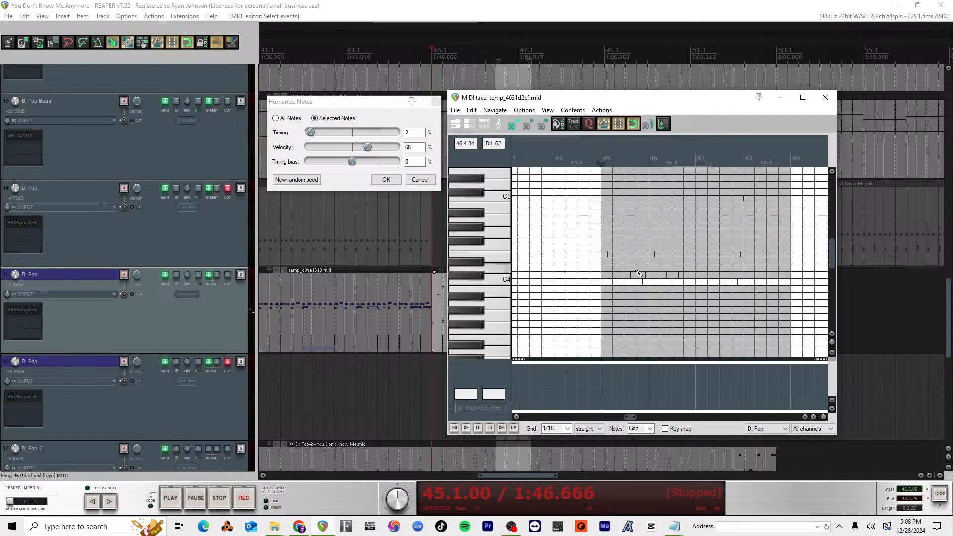
scroll(639, 274, right, 6)
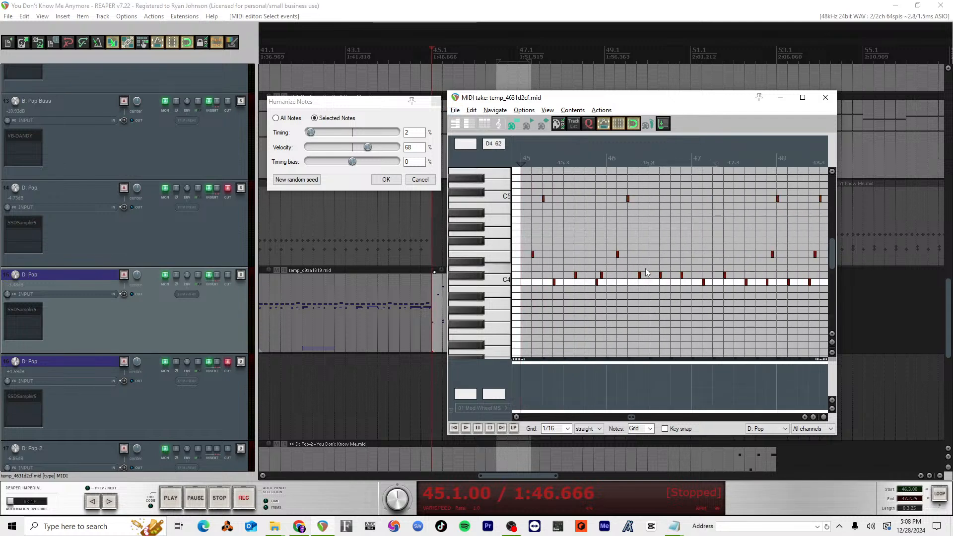
key(alt)
click(497, 278)
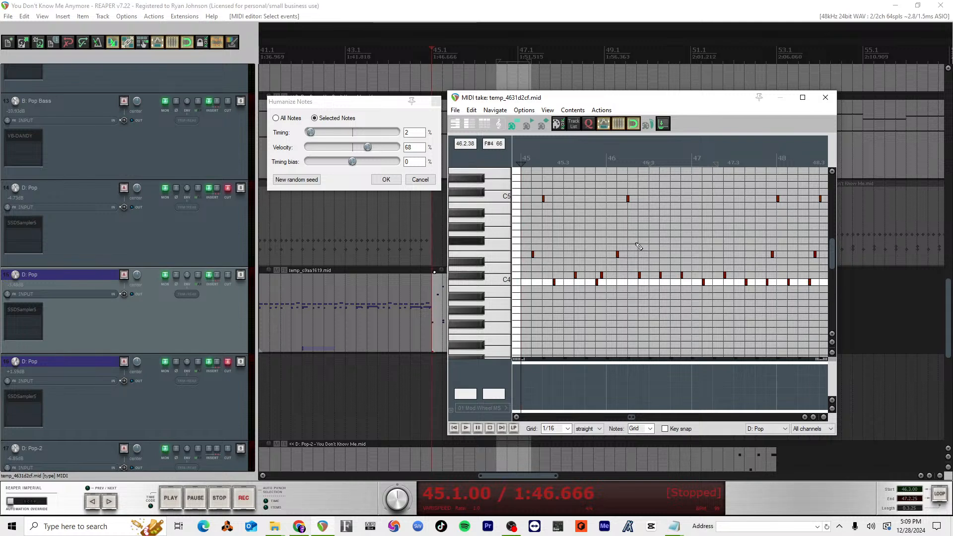
Step: Review the upper drum hits from measure 45 onward and audition the C5 sound against its notes
scroll(637, 246, down, 1)
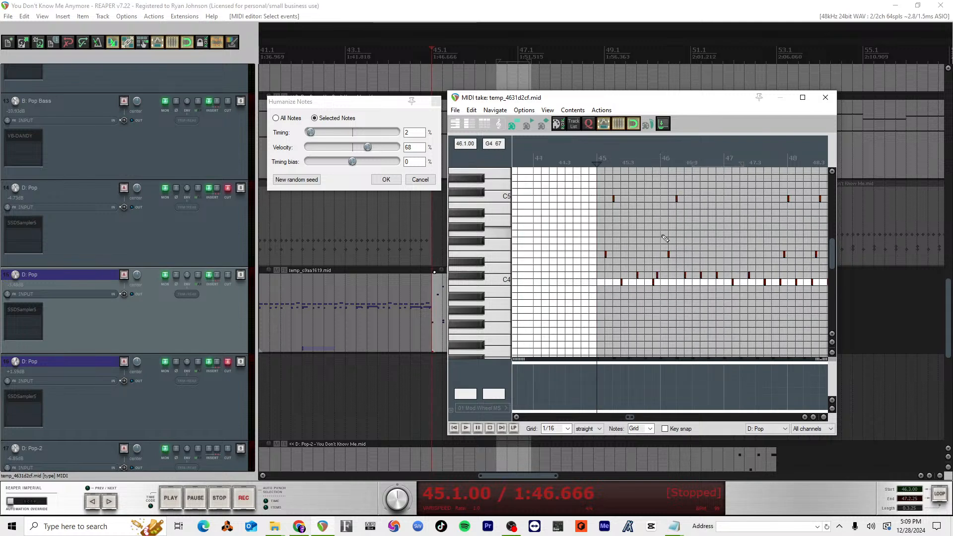
scroll(691, 223, left, 2)
scroll(693, 224, right, 2)
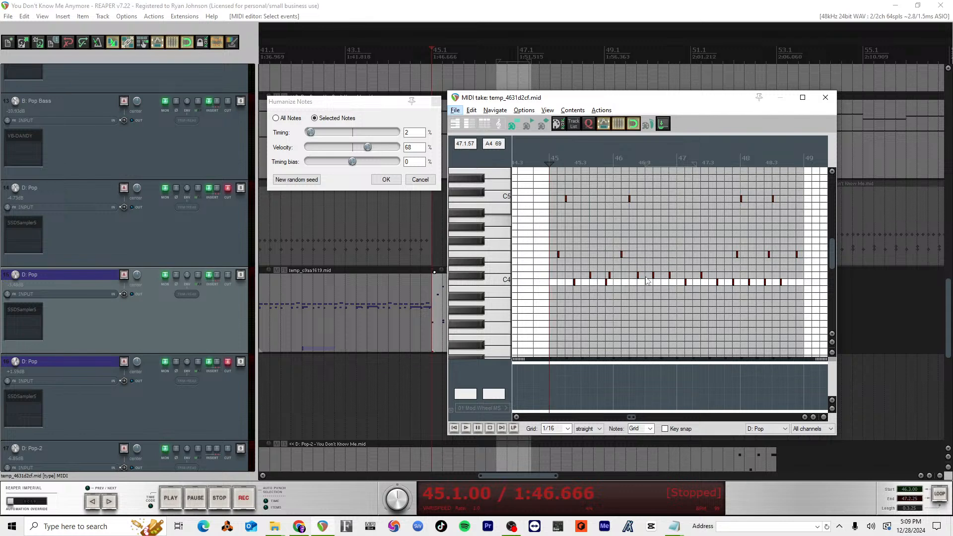
scroll(619, 263, right, 3)
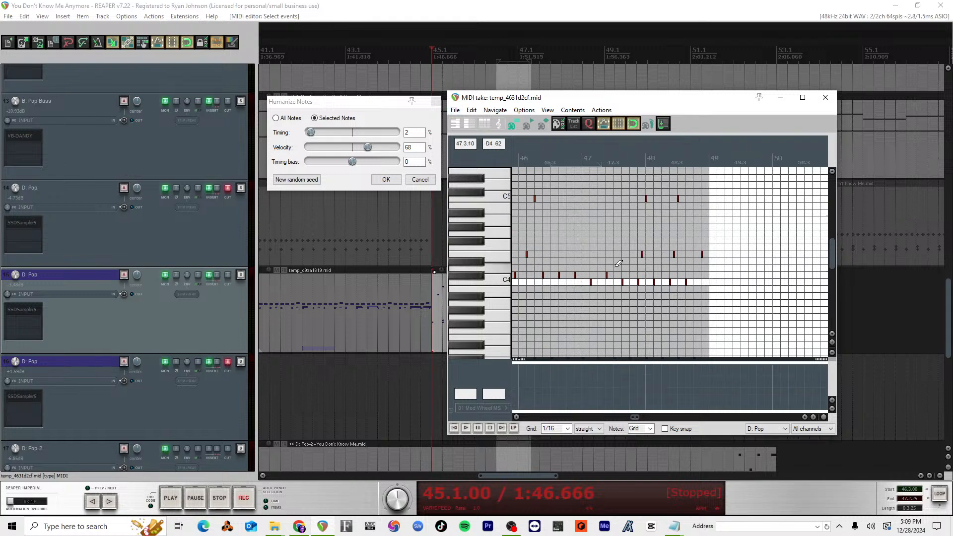
scroll(621, 263, left, 3)
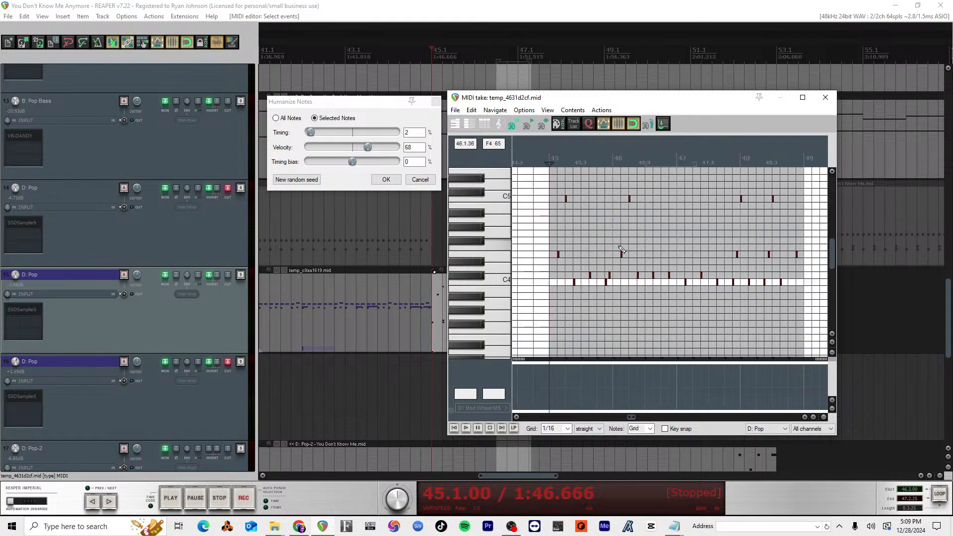
click(505, 197)
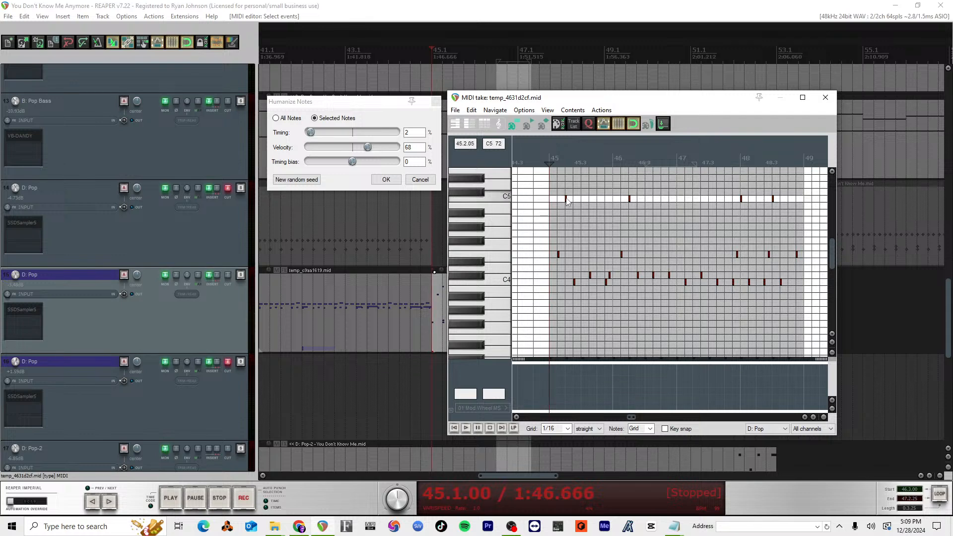
scroll(606, 230, up, 4)
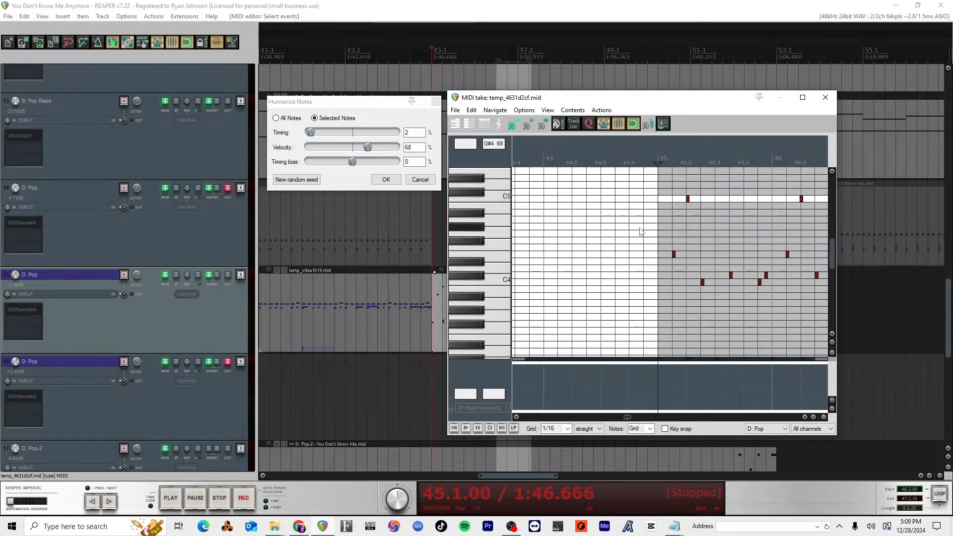
scroll(640, 228, right, 1)
scroll(637, 217, left, 1)
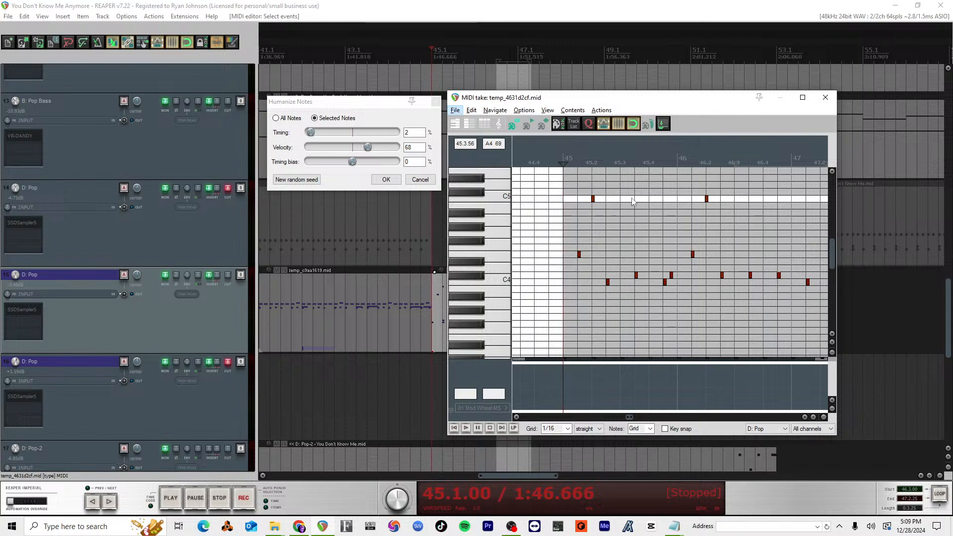
Step: Play the drum part from measure 45 into measure 46 twice to check the upper drum hits
click(571, 159)
key(space)
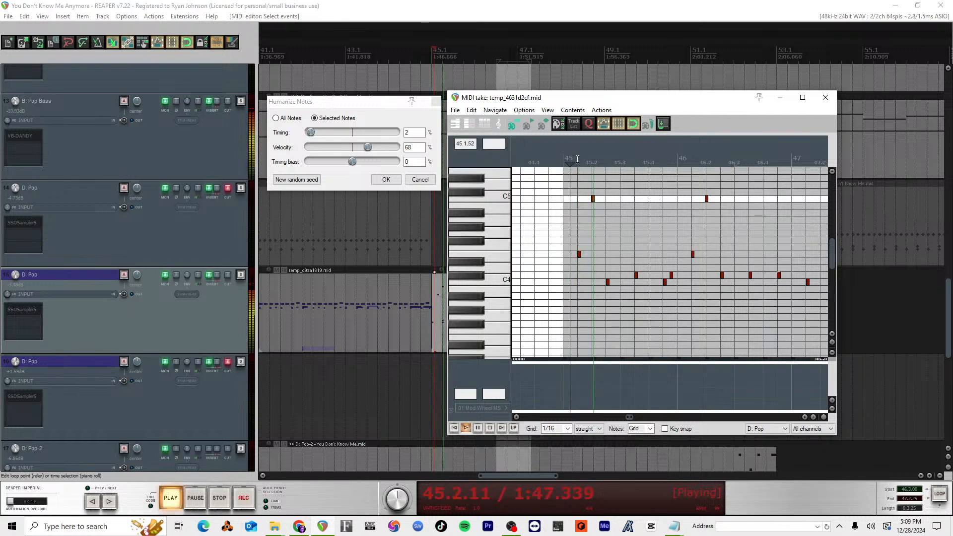
key(space)
click(566, 164)
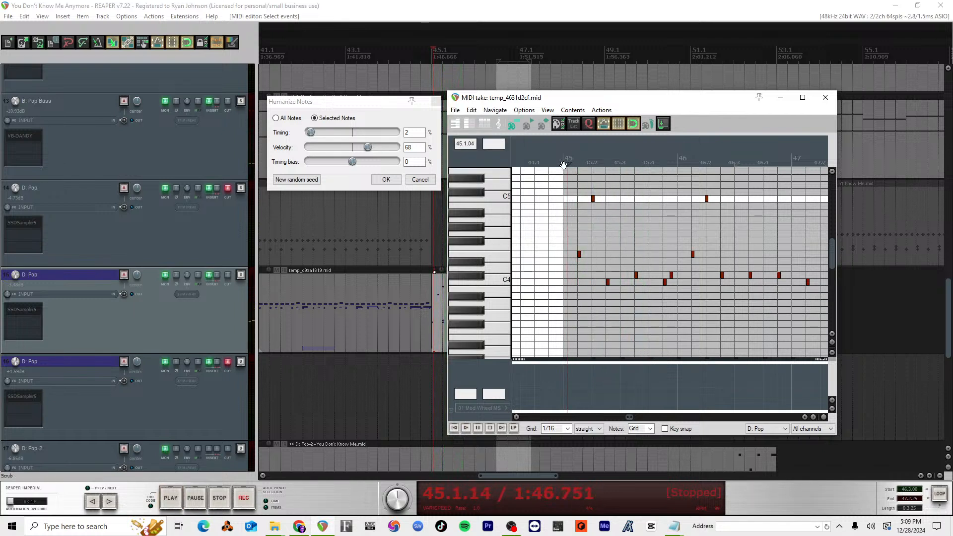
key(space)
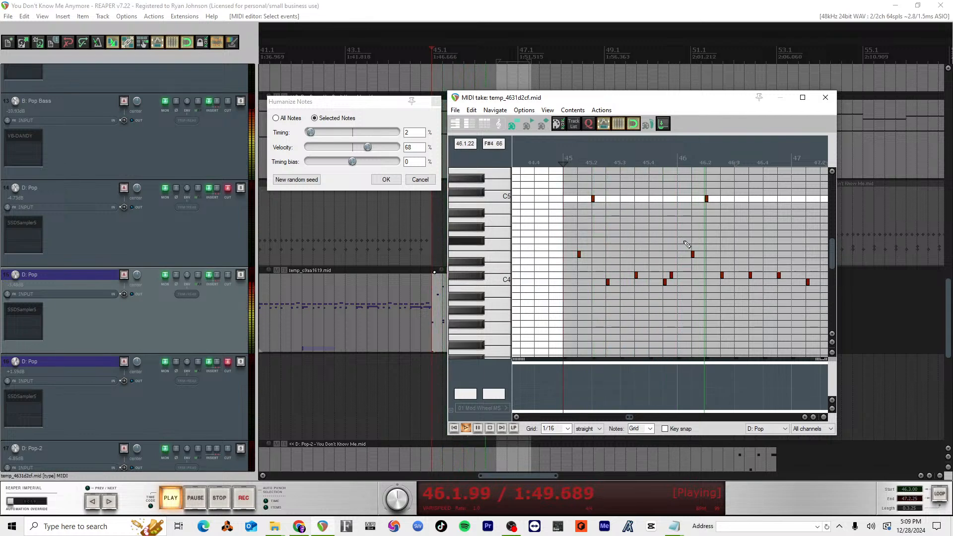
key(space)
Step: Select all upper drum notes between C4 and C5 across measures 45 to 48
scroll(687, 244, down, 4)
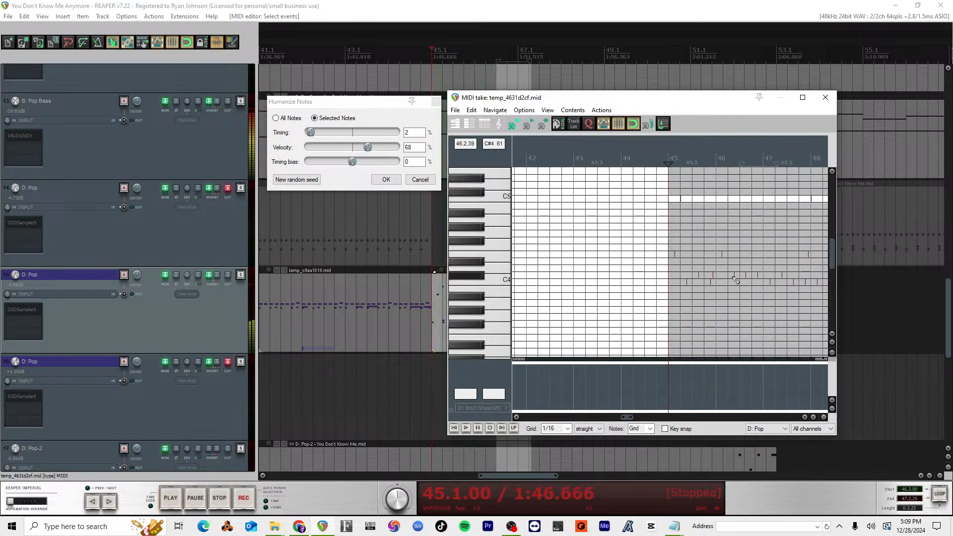
scroll(740, 275, right, 3)
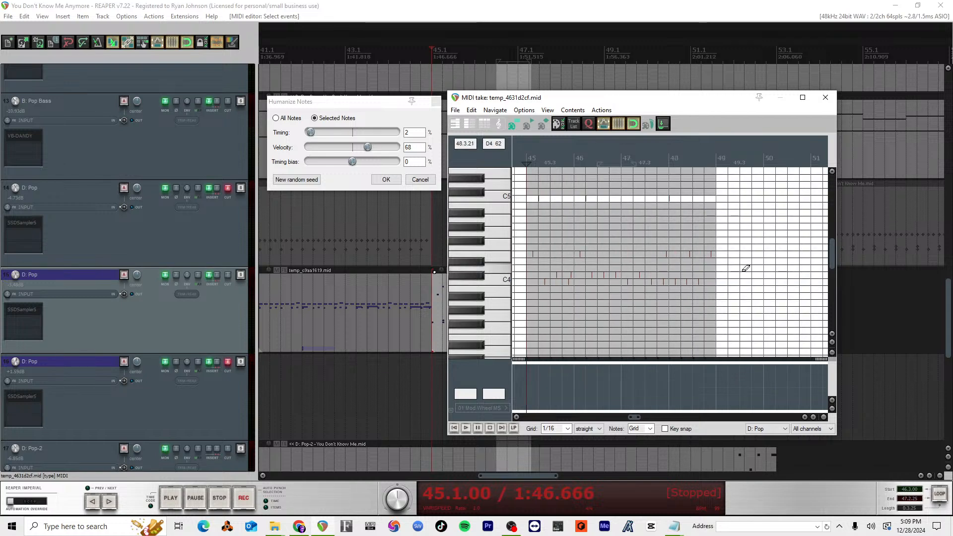
scroll(746, 268, left, 1)
drag(769, 317, 556, 170)
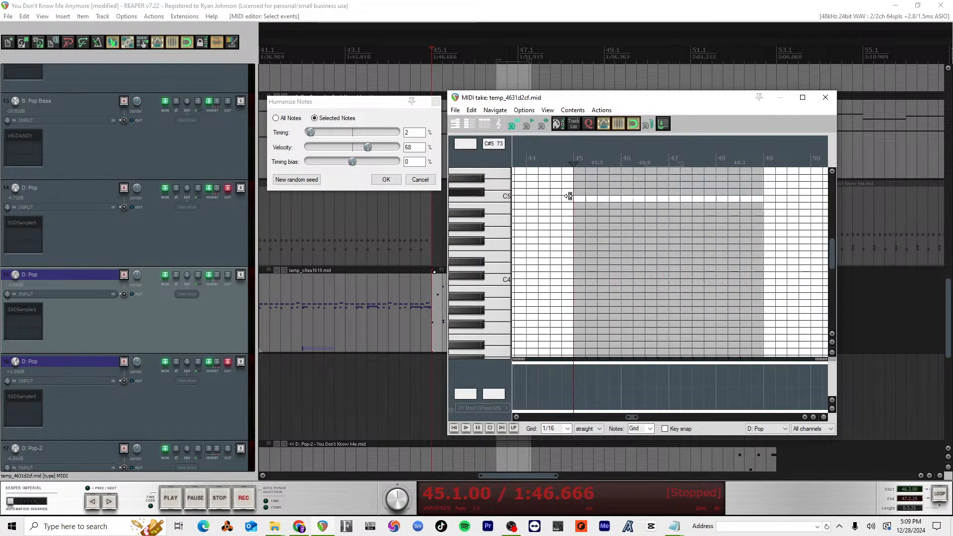
click(502, 247)
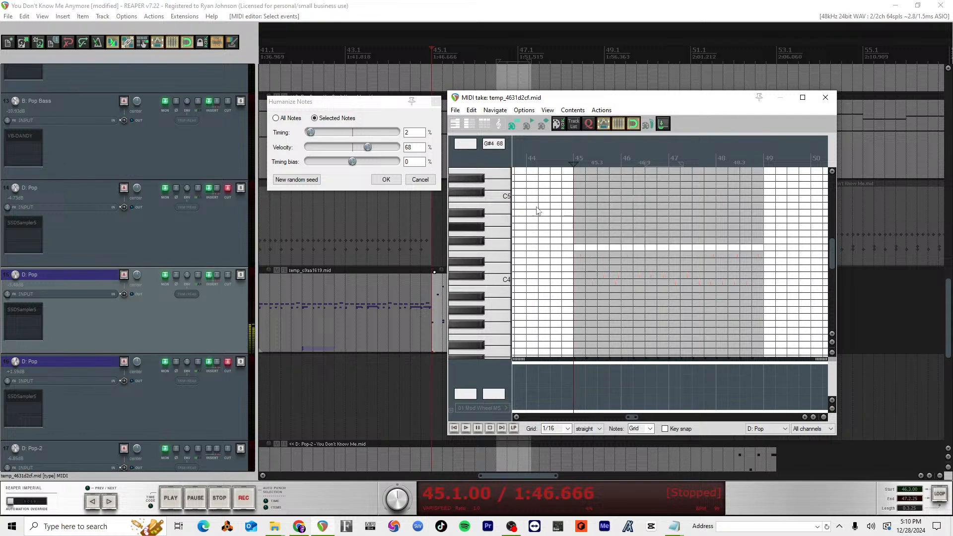
Step: Try humanize velocity amounts of 78% and 61% on the selected upper drum notes
mouse_move(367, 150)
mouse_down()
mouse_move(317, 147)
mouse_move(376, 147)
mouse_up()
scroll(602, 337, up, 5)
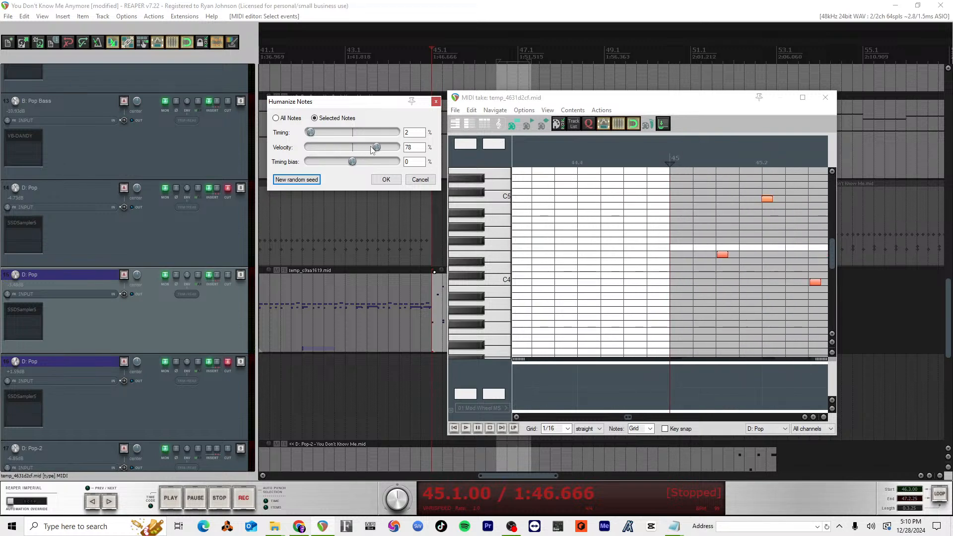
drag(373, 150, 441, 158)
mouse_move(353, 159)
mouse_down()
mouse_move(372, 158)
mouse_move(347, 158)
mouse_move(361, 157)
mouse_up()
scroll(808, 247, down, 6)
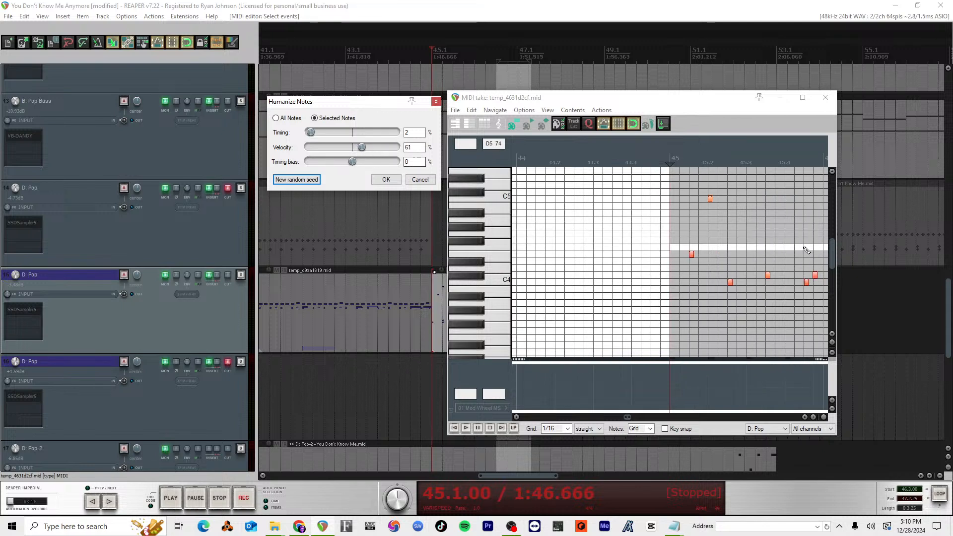
scroll(744, 260, up, 6)
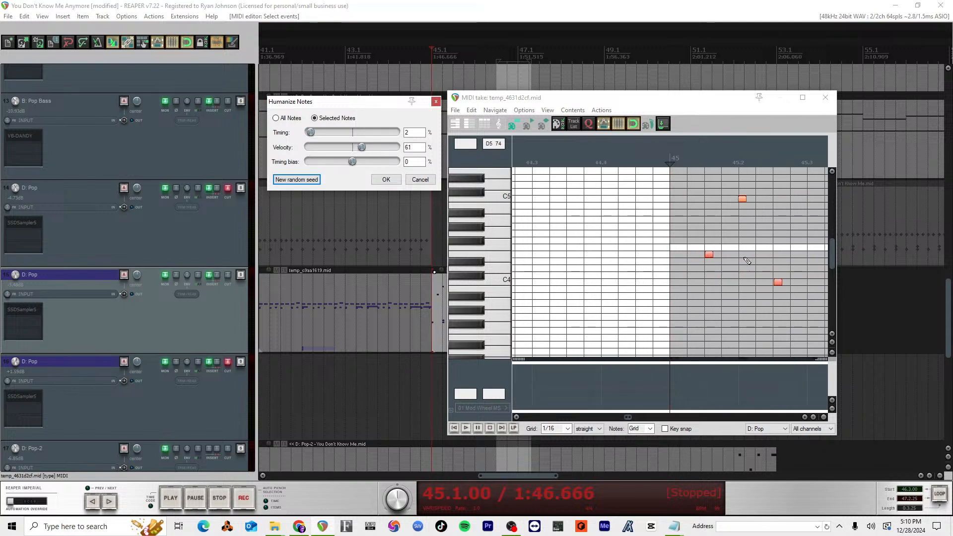
Step: Lower the velocity of the selected upper drum notes and humanize them with 2% timing and 67% velocity
drag(709, 251, 713, 273)
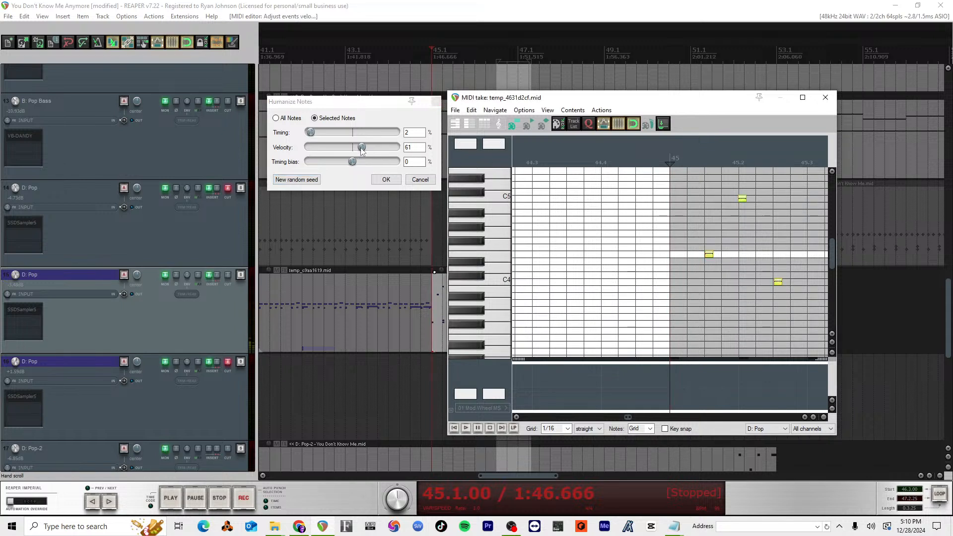
mouse_move(362, 148)
mouse_down()
mouse_move(319, 149)
mouse_move(378, 149)
mouse_move(369, 152)
mouse_up()
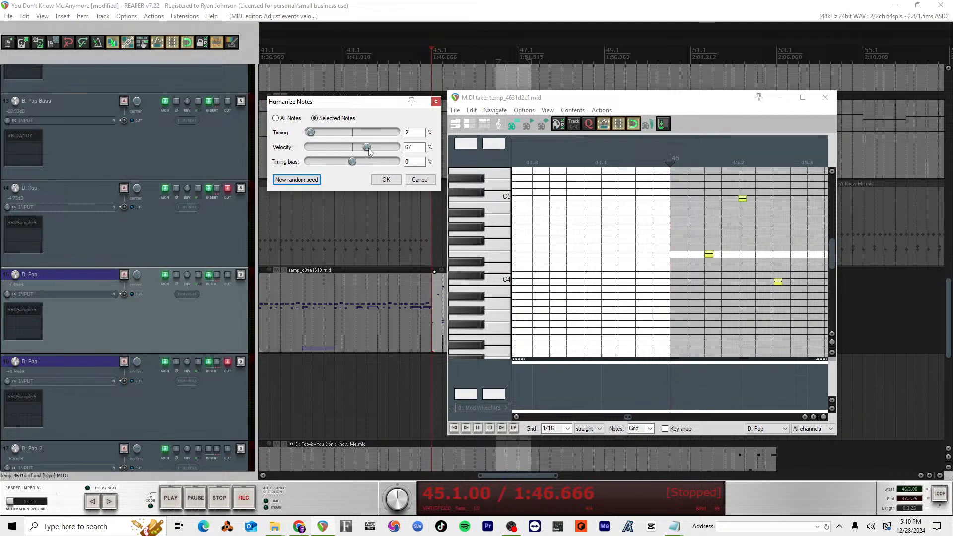
click(386, 179)
scroll(766, 306, down, 5)
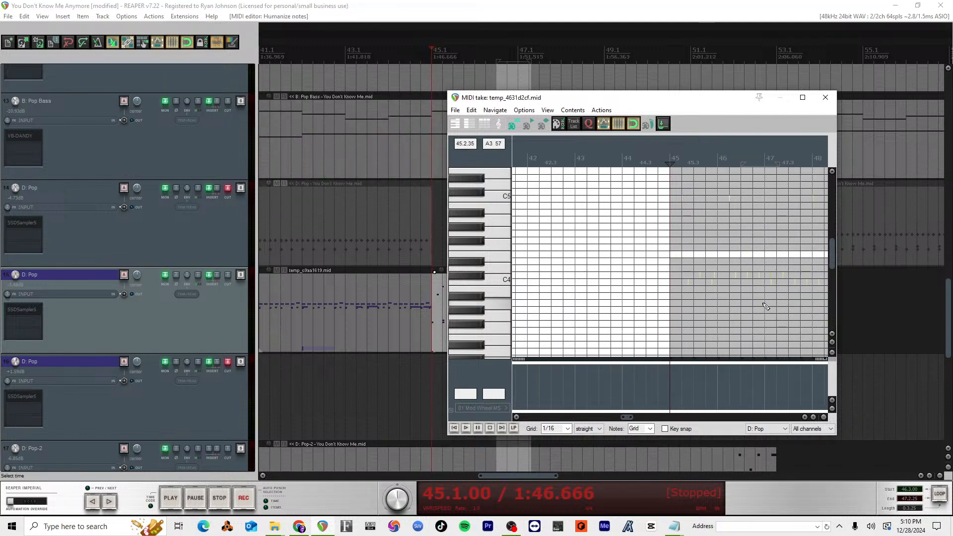
scroll(766, 306, up, 3)
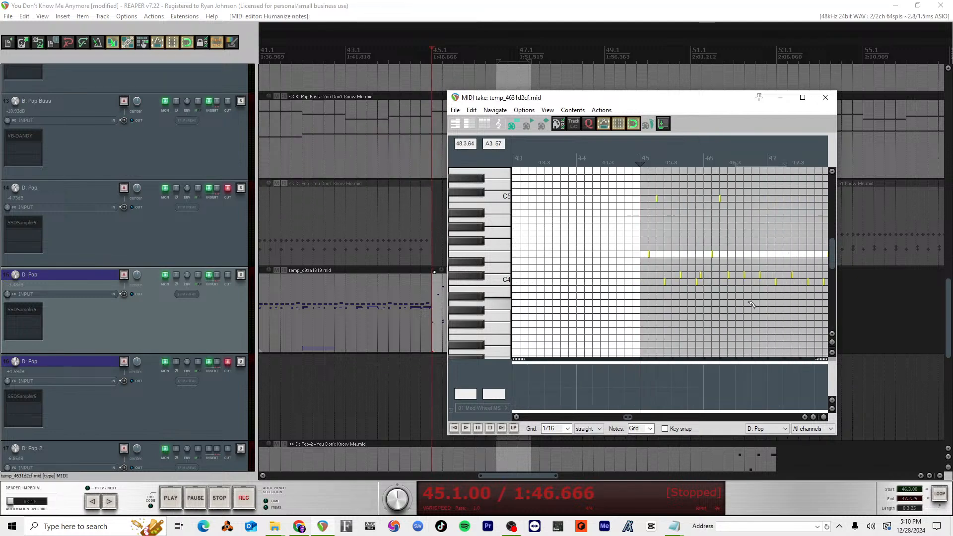
Step: Reselect the upper drum notes from measure 45 to 48 and humanize them with 2% timing and 100% velocity
drag(763, 299, 594, 199)
scroll(735, 253, down, 3)
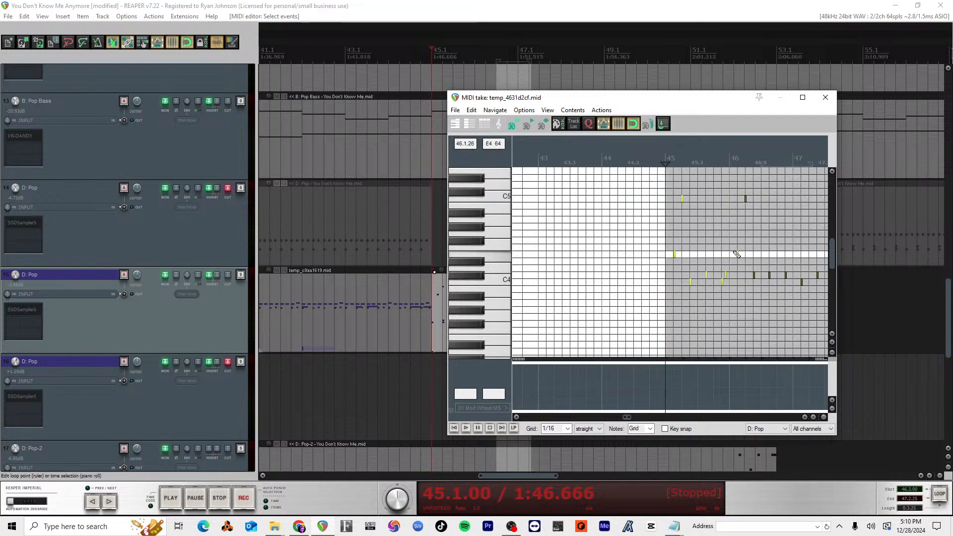
scroll(782, 311, down, 1)
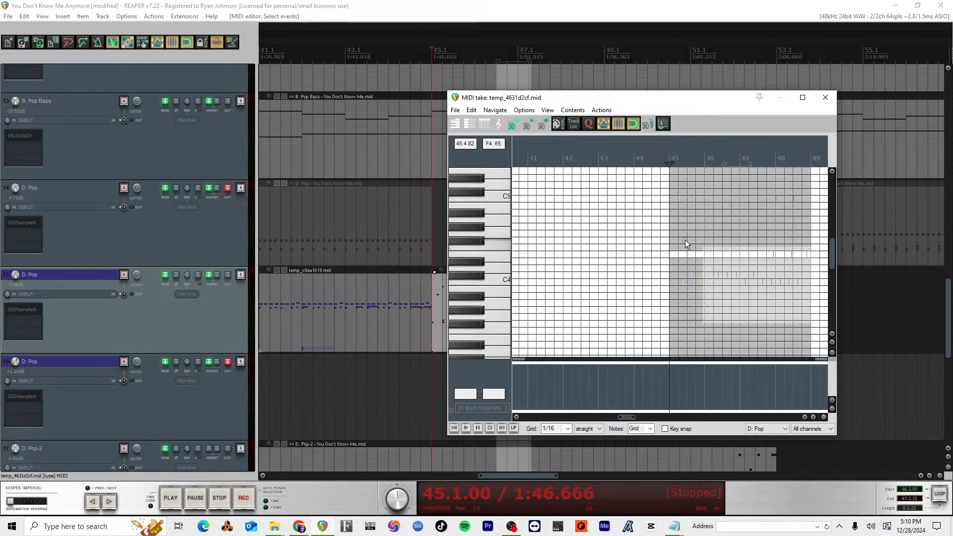
scroll(589, 162, up, 6)
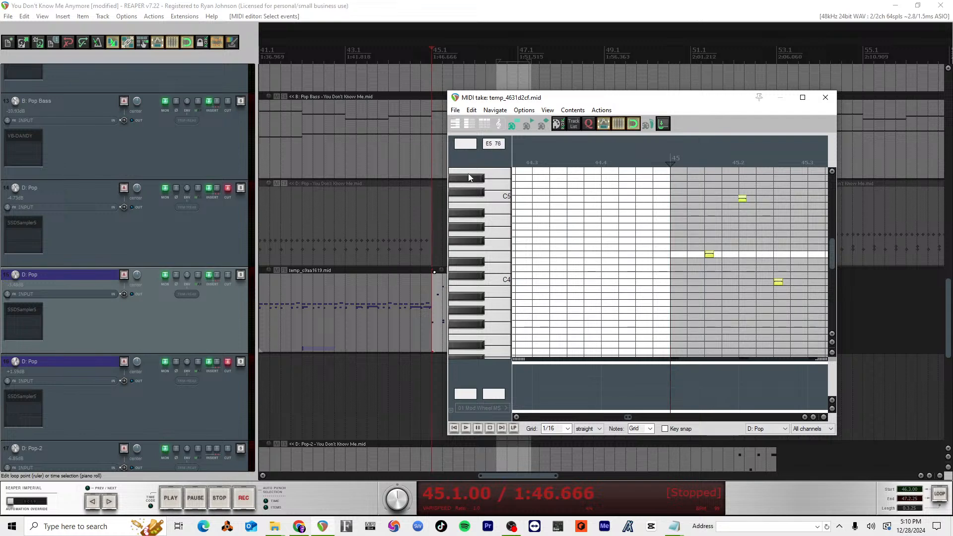
click(472, 110)
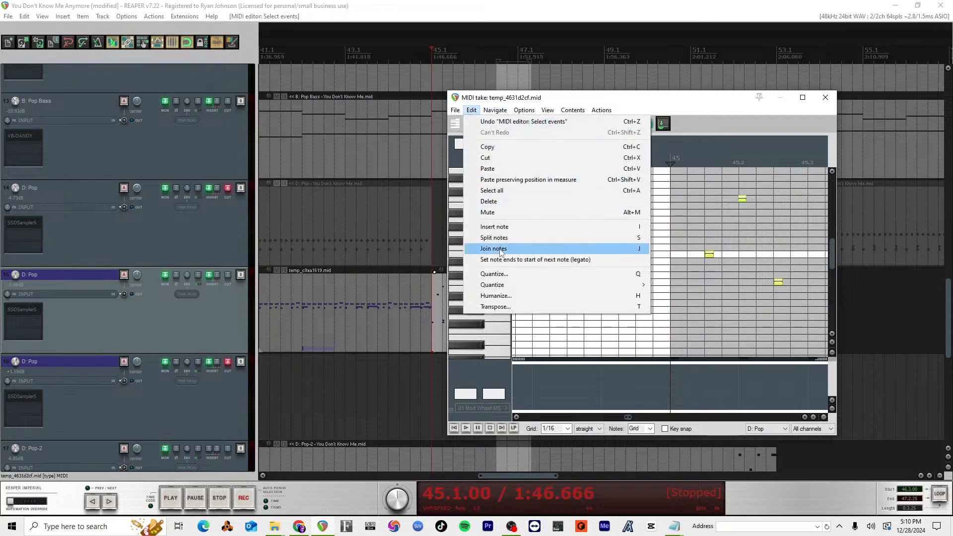
click(503, 296)
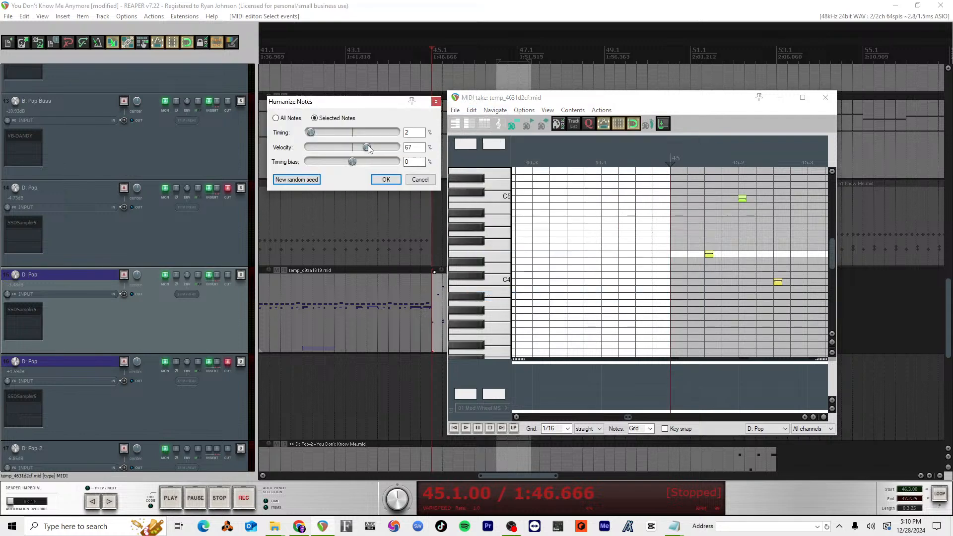
drag(321, 146, 397, 147)
Step: Select the overly loud E4 note in measure 46 and regenerate its humanized velocity with a new random seed
scroll(664, 231, down, 3)
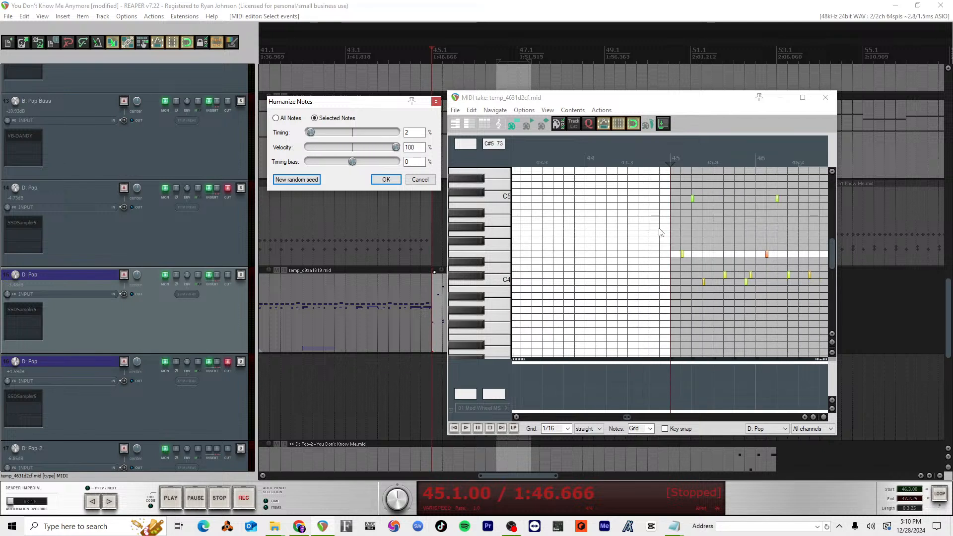
scroll(659, 228, right, 5)
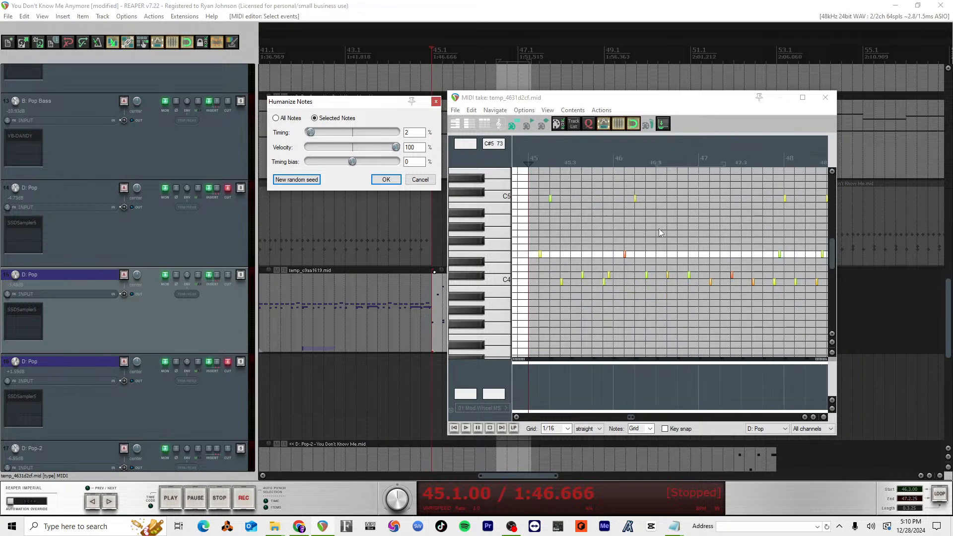
scroll(713, 248, left, 5)
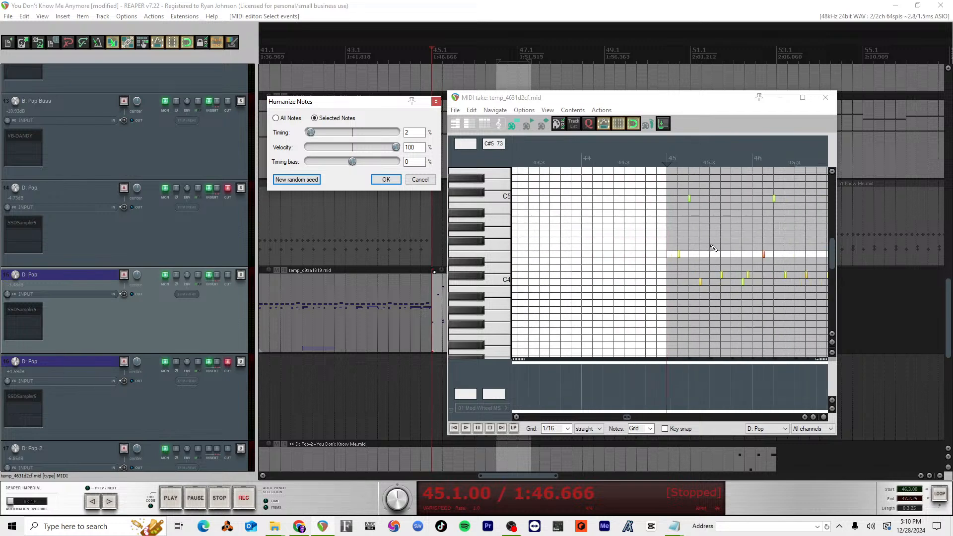
scroll(713, 248, up, 3)
scroll(713, 248, left, 5)
scroll(714, 248, right, 3)
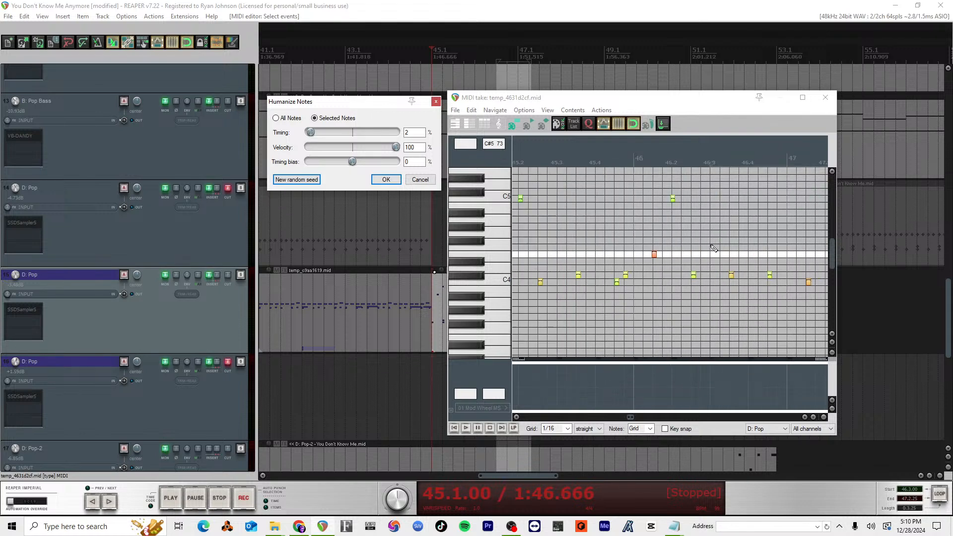
click(654, 255)
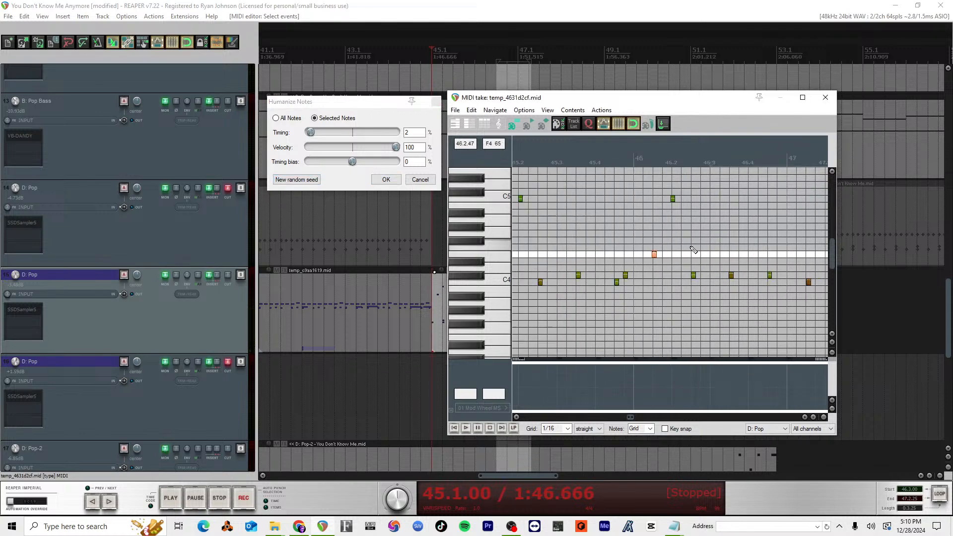
click(313, 182)
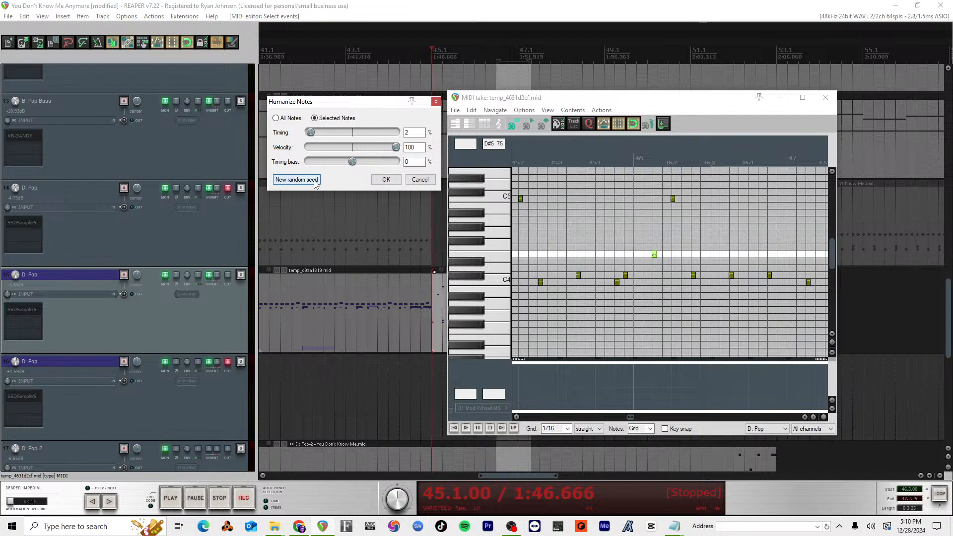
Step: Examine the lower drum notes around C2 and the upper hits around C4 from measure 45 onward
scroll(676, 308, down, 12)
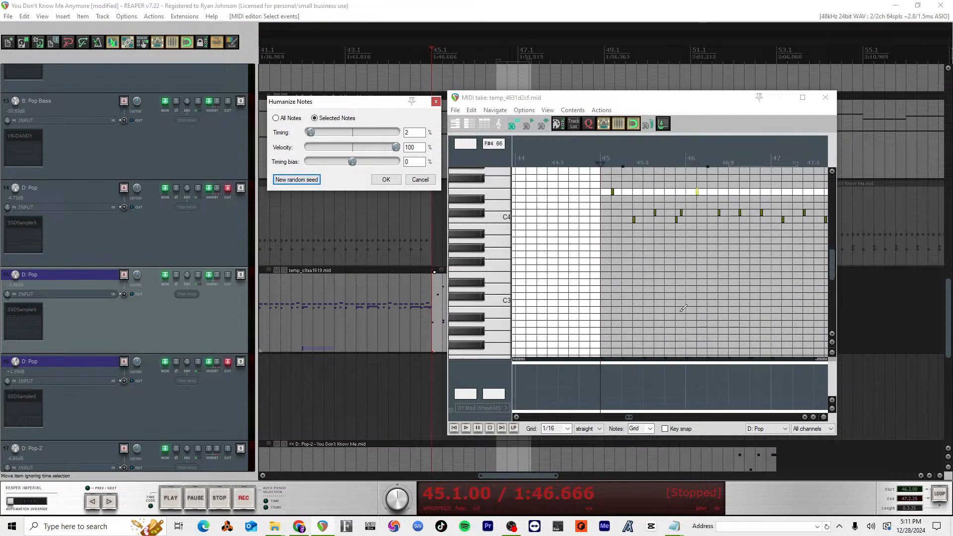
scroll(678, 311, up, 6)
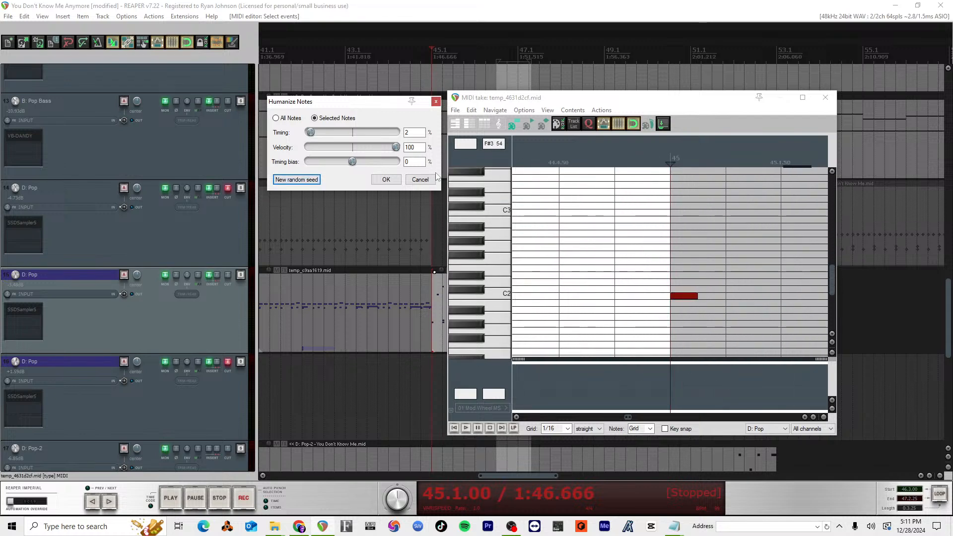
scroll(722, 231, up, 3)
scroll(719, 247, down, 4)
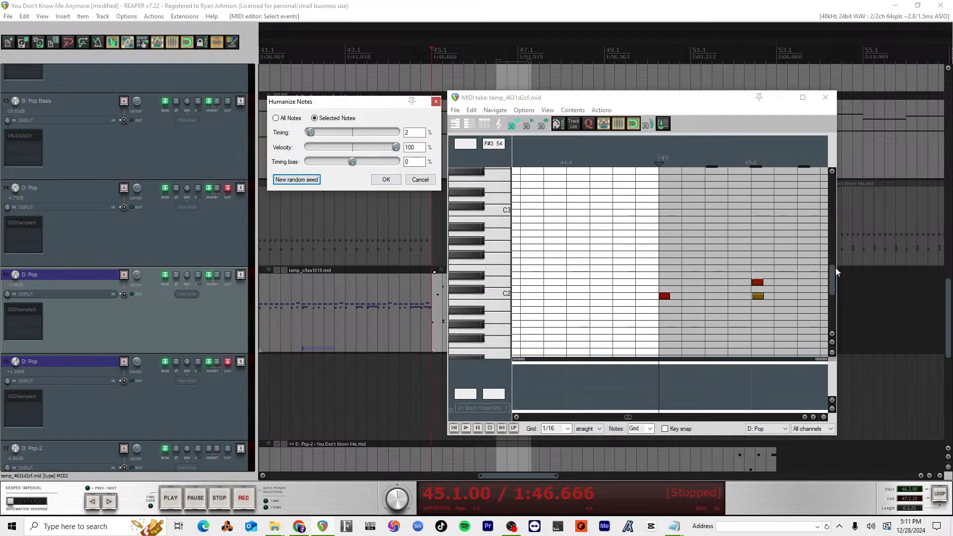
scroll(835, 269, up, 5)
scroll(793, 269, down, 5)
scroll(796, 269, up, 3)
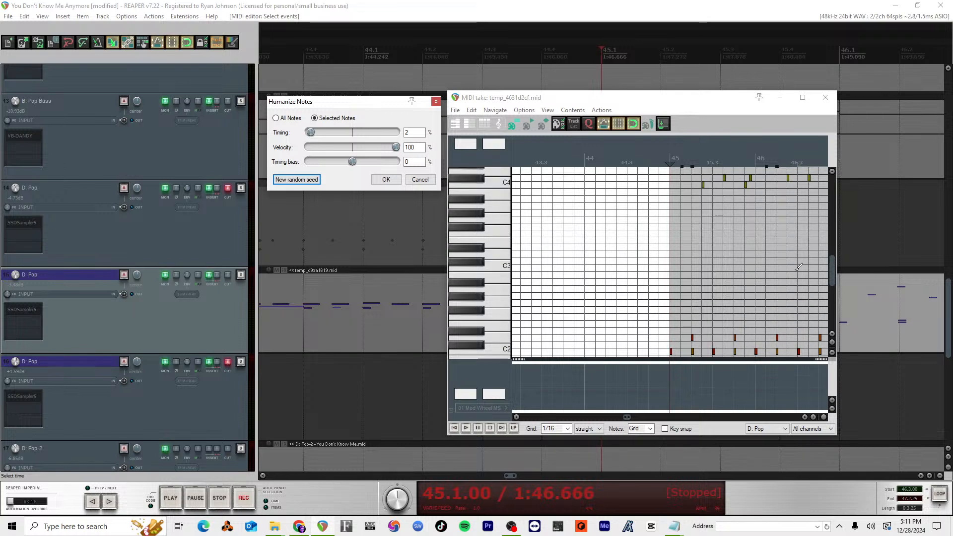
scroll(798, 267, up, 3)
scroll(799, 267, down, 4)
Step: Play the humanized drum part from measure 45 through 46 and close the MIDI editor
key(space)
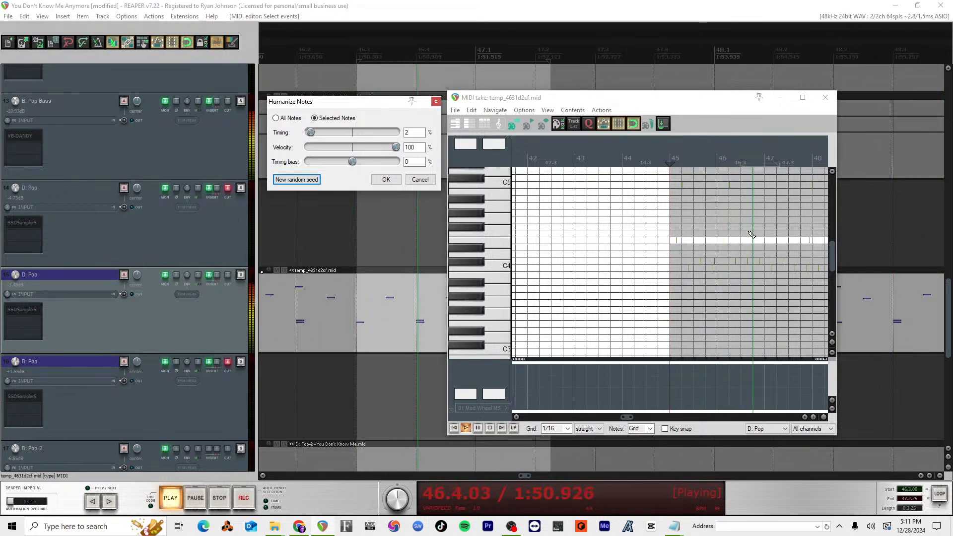
key(space)
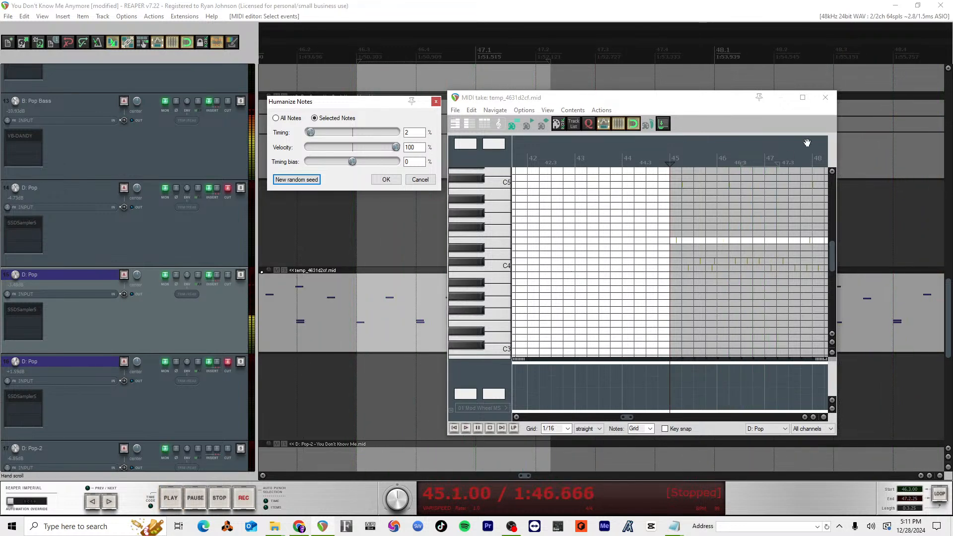
click(824, 97)
Step: Play the arrangement from around measures 39, 41 and 45 to hear the transition into the new drum part
scroll(471, 350, down, 5)
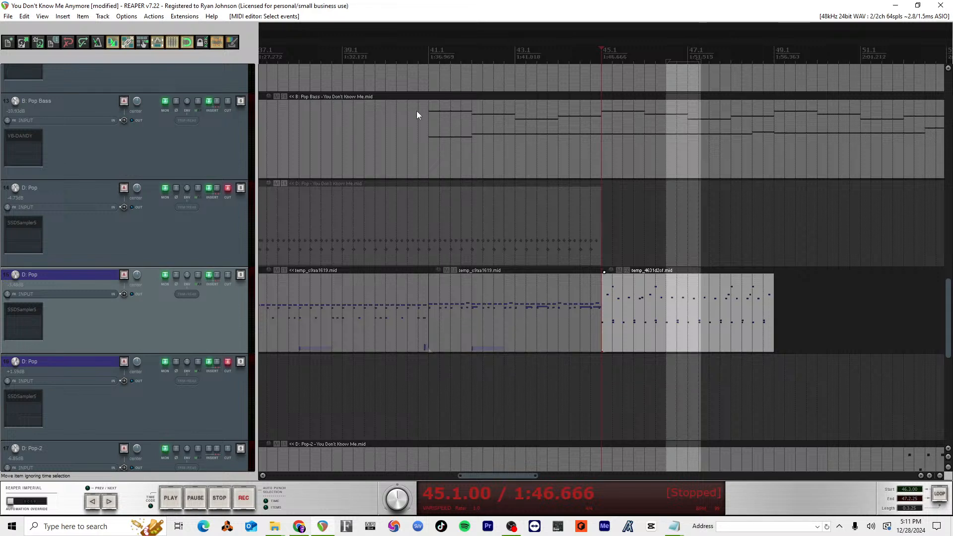
key(space)
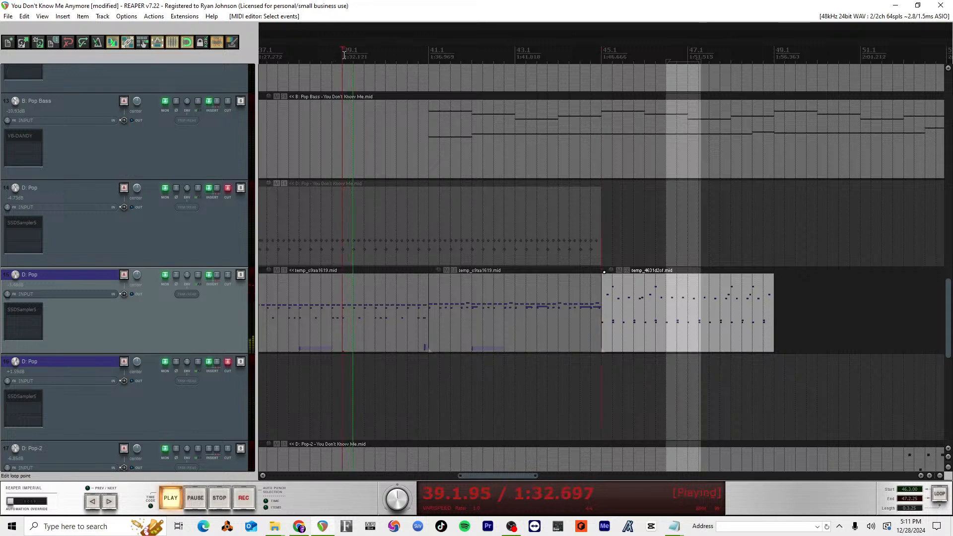
click(439, 59)
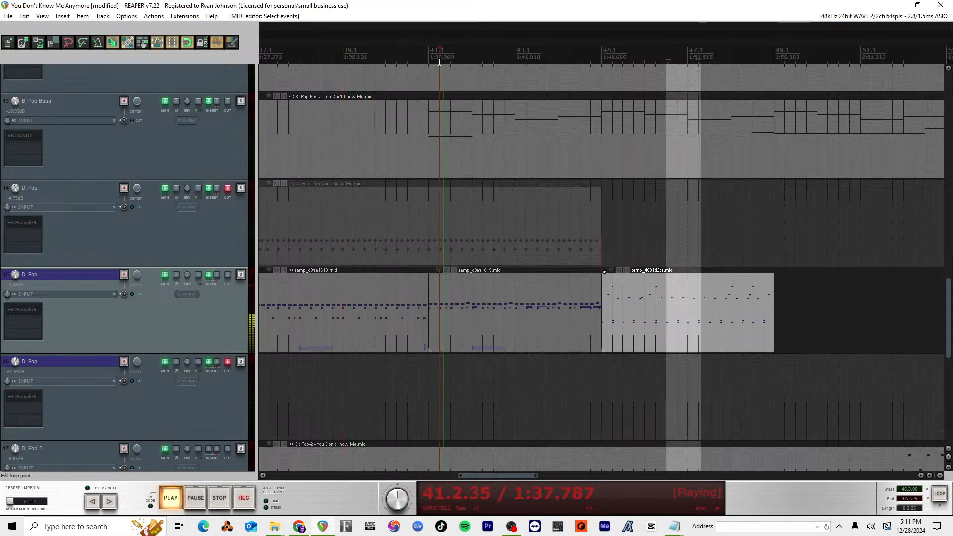
click(590, 57)
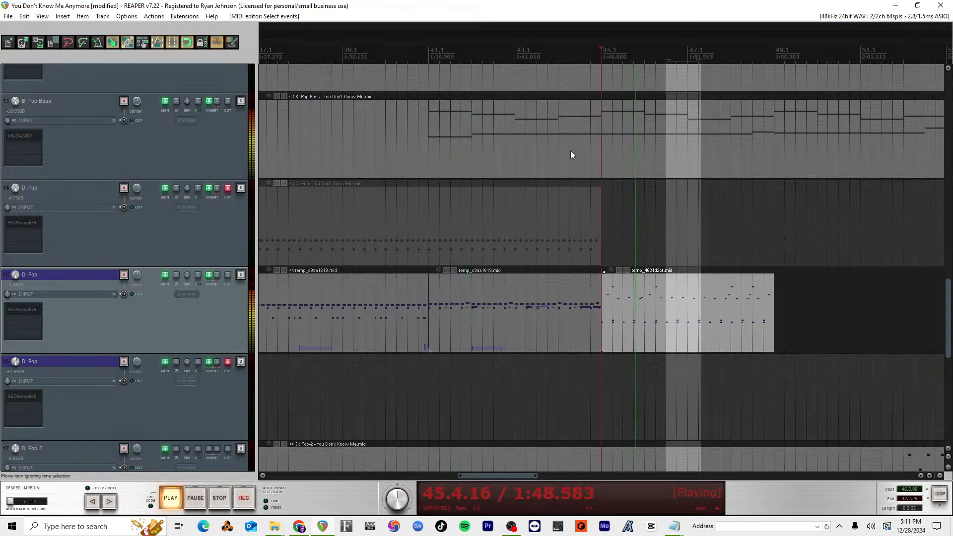
key(space)
Step: Open the drum item starting at measure 45 in the MIDI editor and locate the high C5 hit in measure 46
double_click(669, 303)
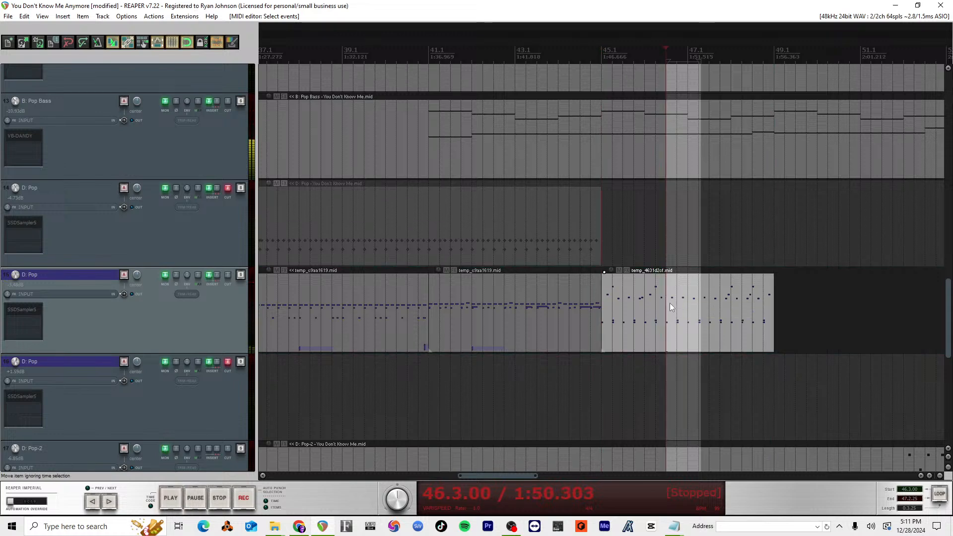
key(Escape)
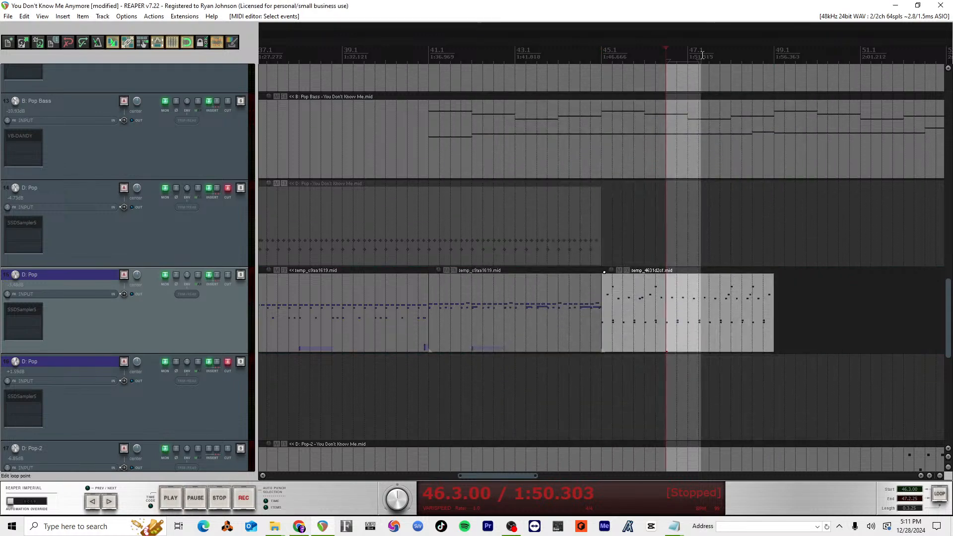
double_click(656, 337)
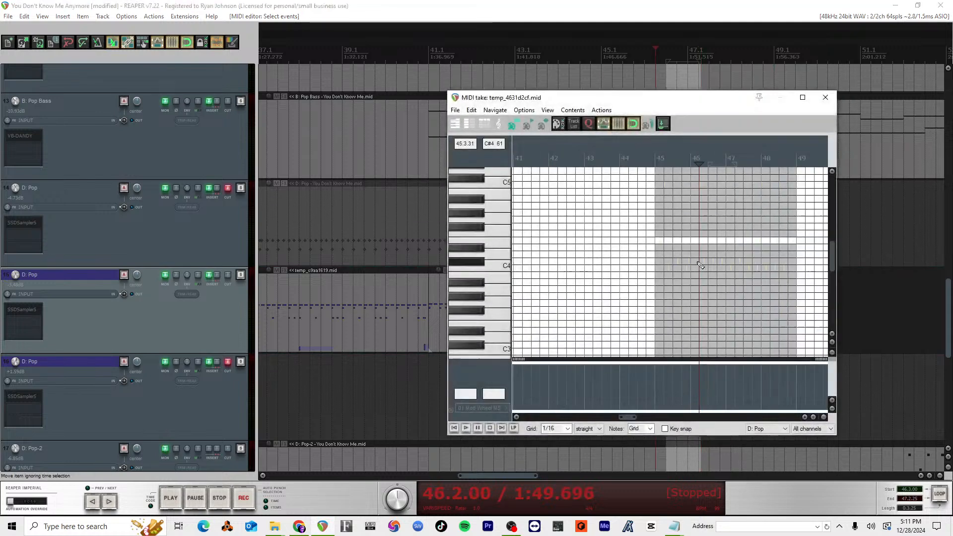
scroll(704, 260, up, 5)
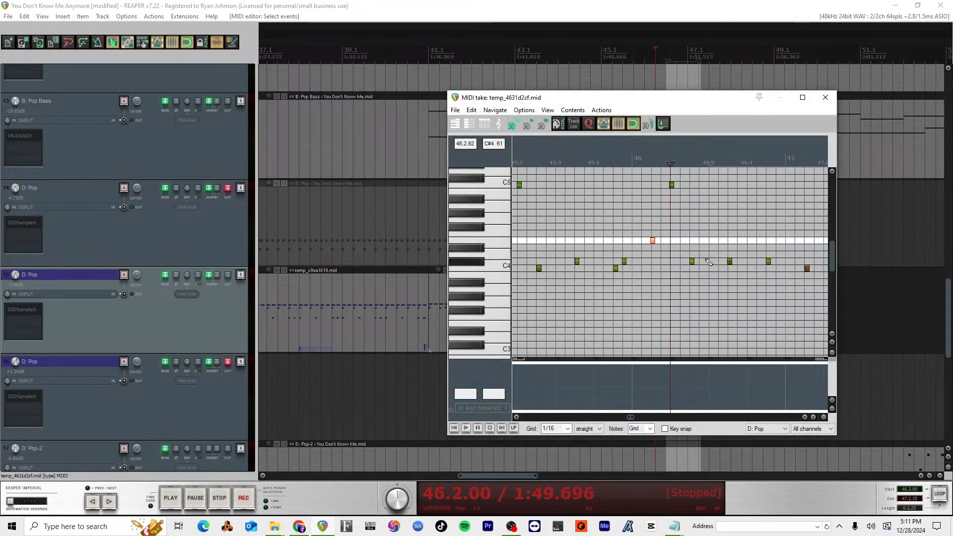
scroll(705, 211, up, 1)
scroll(704, 209, up, 15)
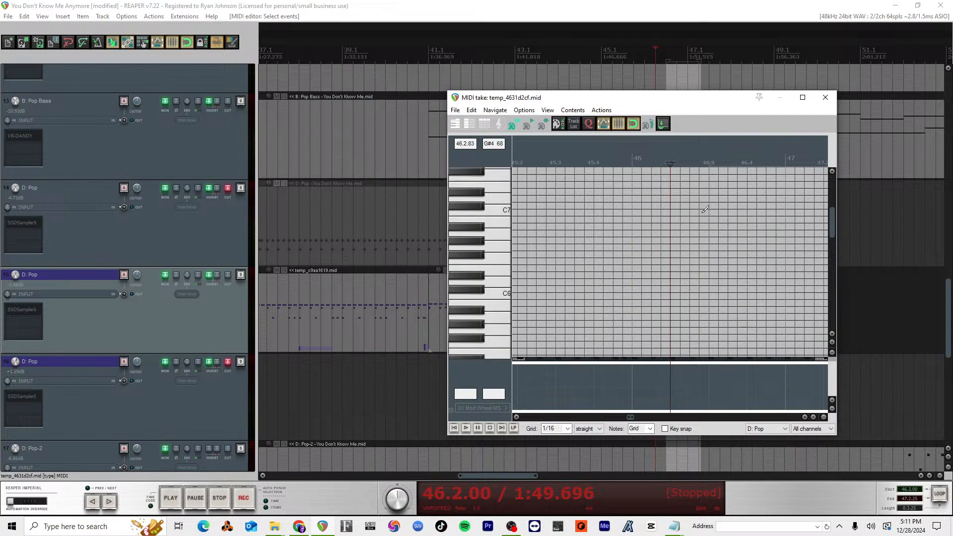
scroll(705, 210, down, 14)
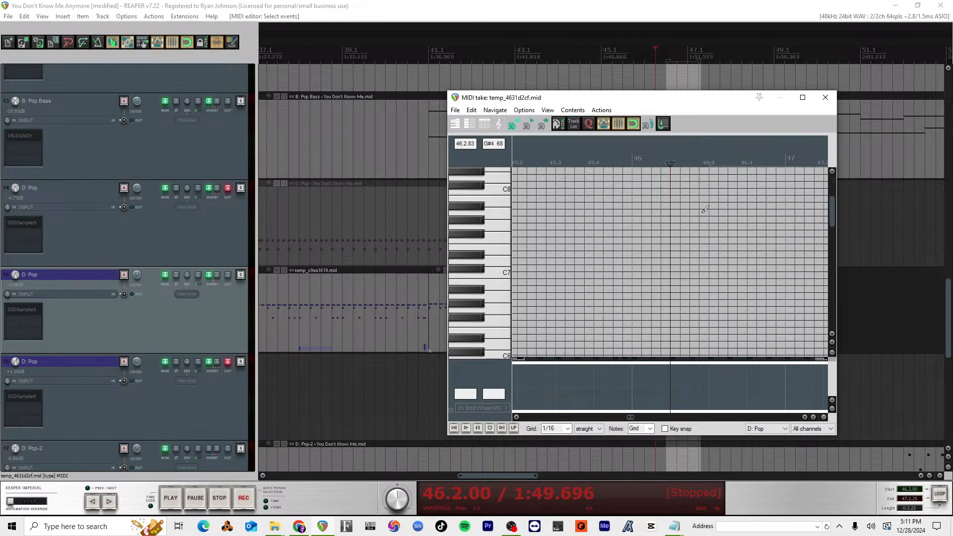
scroll(705, 209, down, 5)
scroll(706, 212, down, 4)
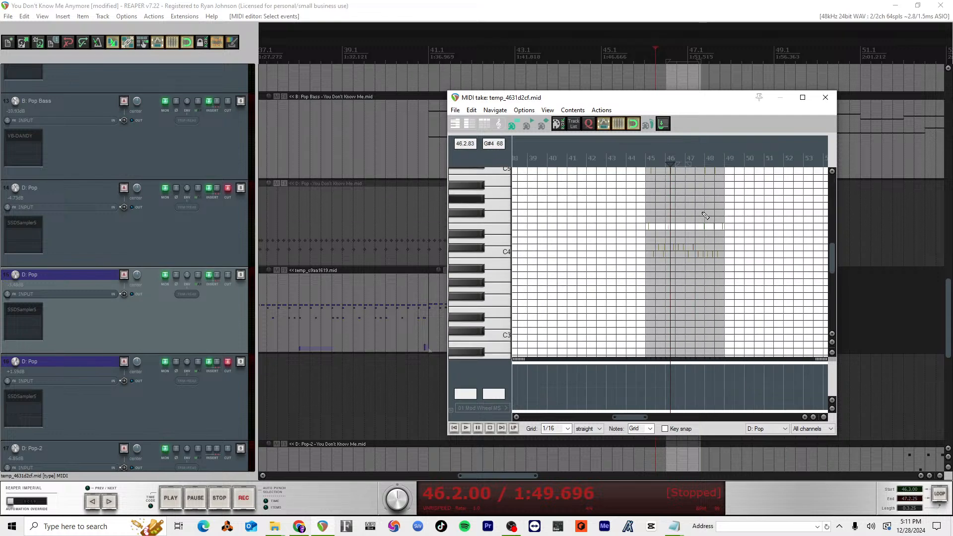
scroll(724, 213, up, 6)
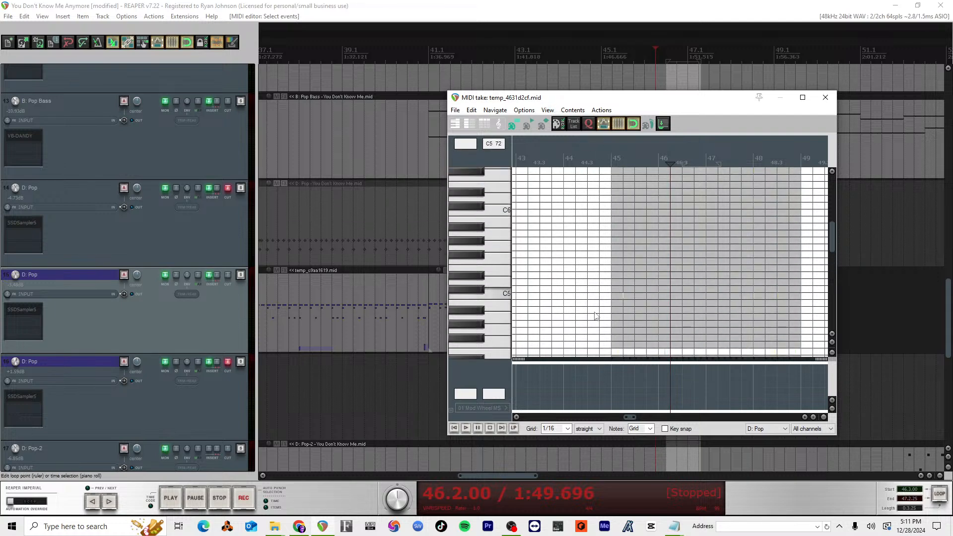
scroll(723, 208, up, 4)
scroll(722, 209, up, 6)
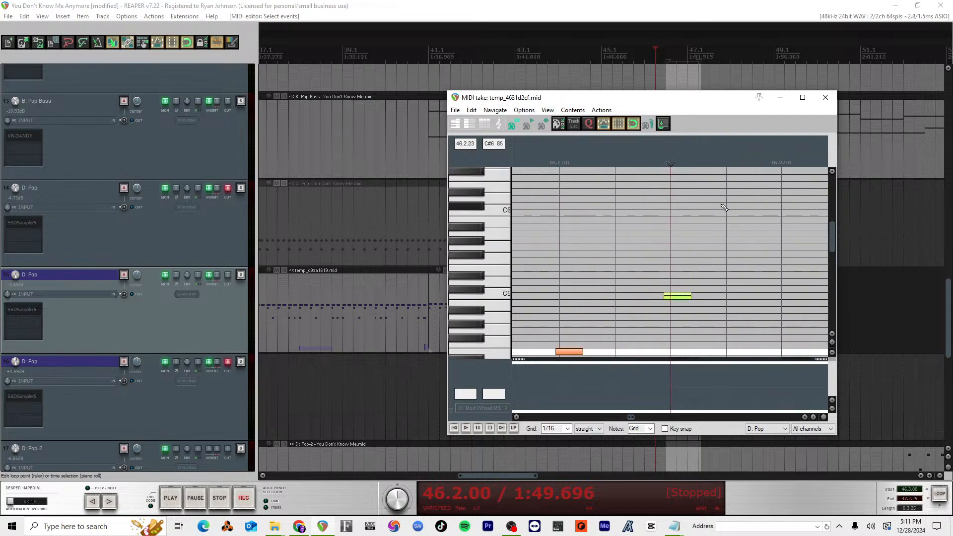
Step: Raise the velocities of the upper drum hits together, using the C5 note at measure 46 beat 2 as the handle
click(668, 296)
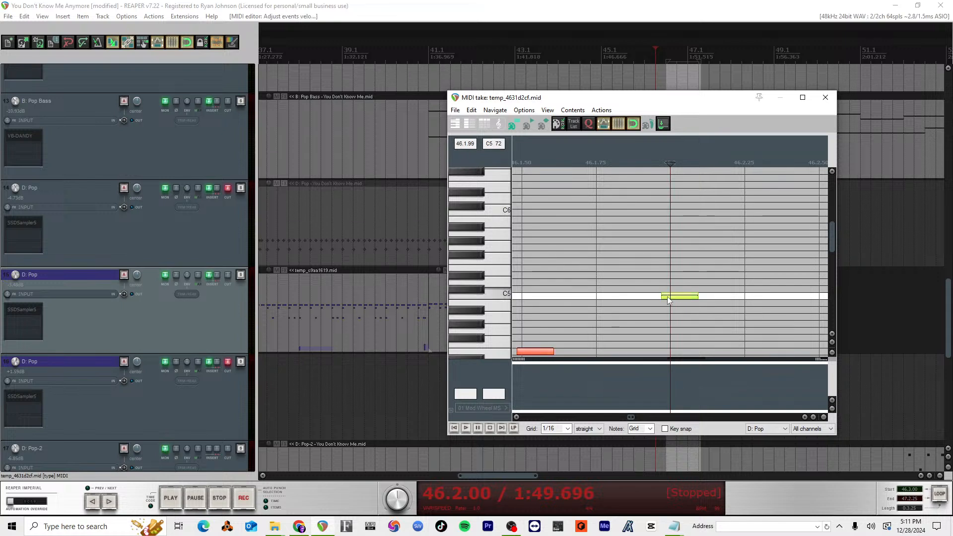
scroll(670, 303, up, 3)
scroll(664, 283, up, 4)
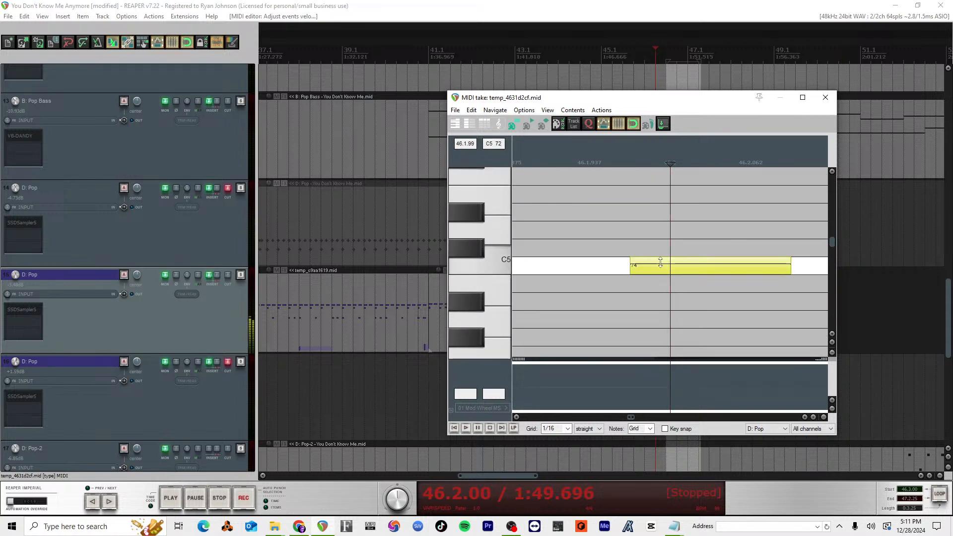
scroll(660, 265, down, 5)
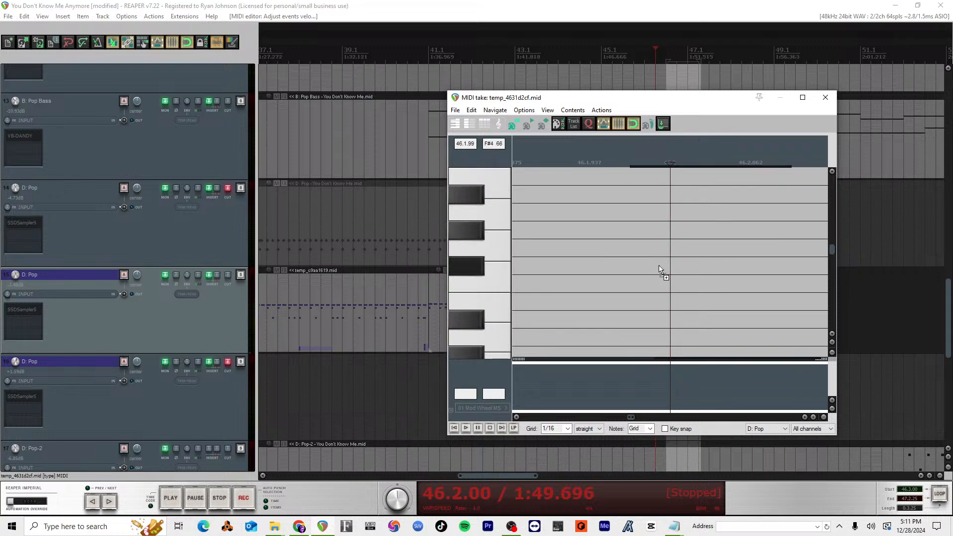
scroll(662, 268, down, 5)
scroll(665, 263, down, 4)
scroll(666, 262, left, 5)
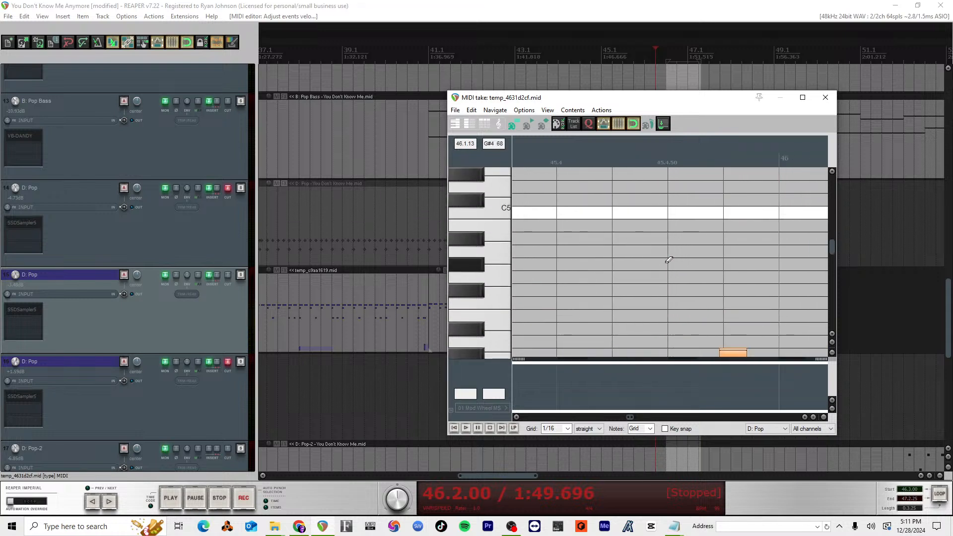
scroll(669, 260, down, 6)
scroll(668, 261, down, 3)
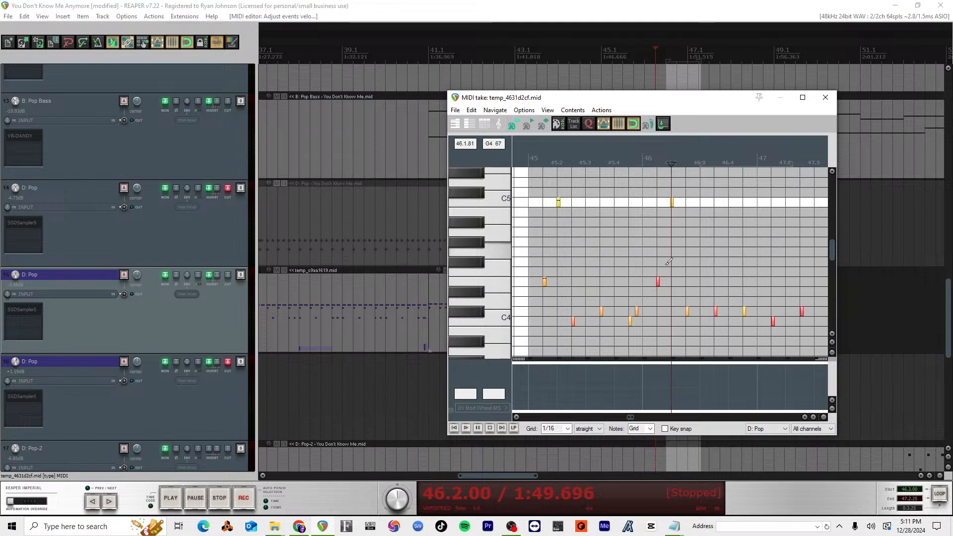
Step: Play the louder upper hits from measure 45 through 48 and close the MIDI editor
scroll(668, 262, down, 2)
click(530, 160)
key(space)
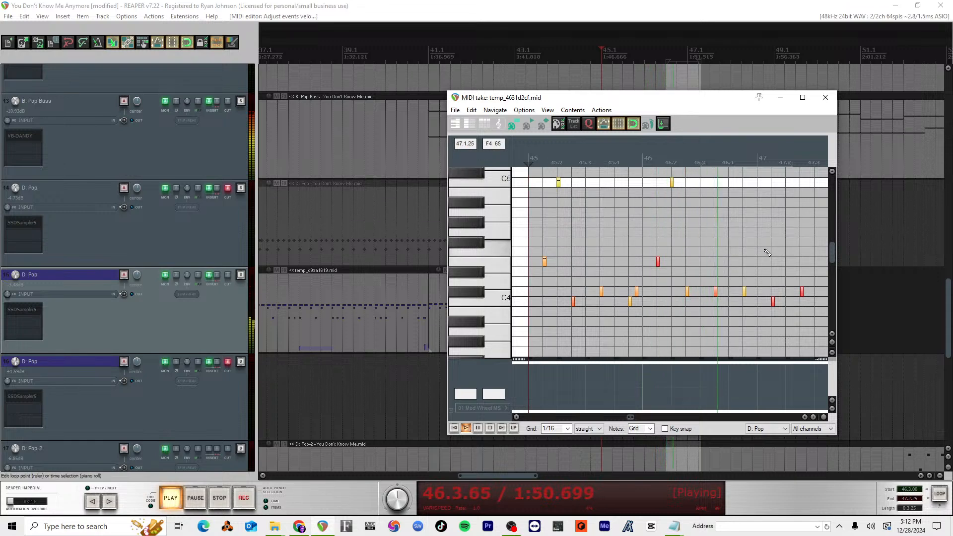
click(825, 97)
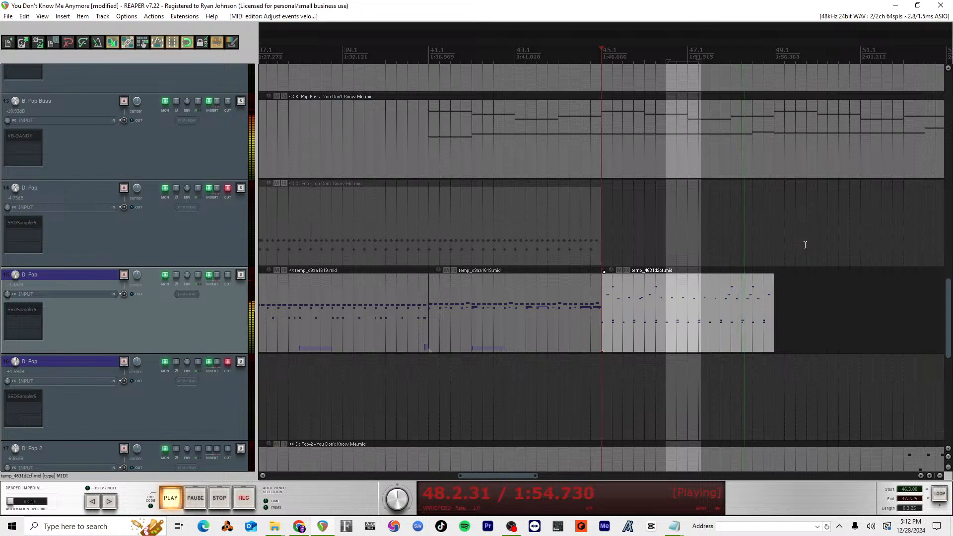
key(space)
key(space)
key(space)
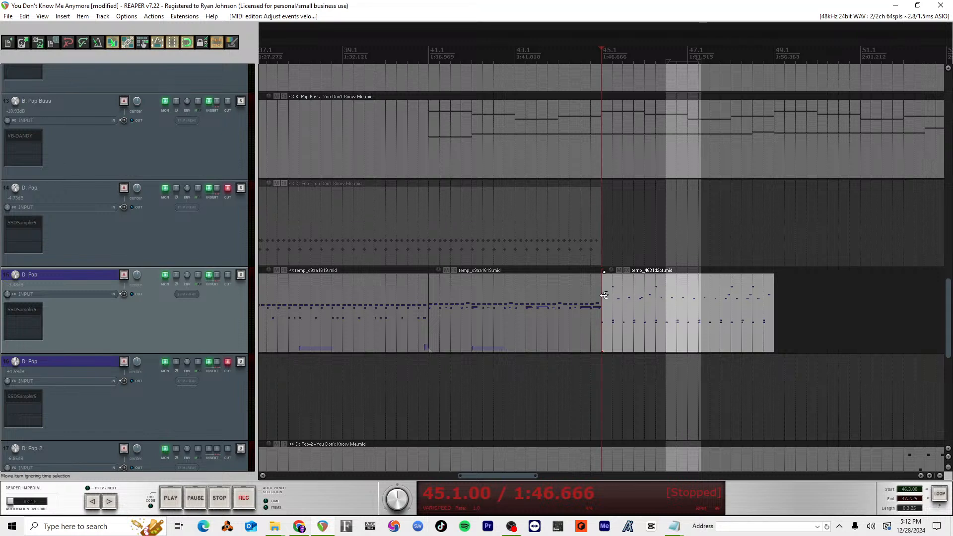
Step: Reopen the measure 45 drum item in the MIDI editor and play its opening hits from the start of measure 45
double_click(615, 308)
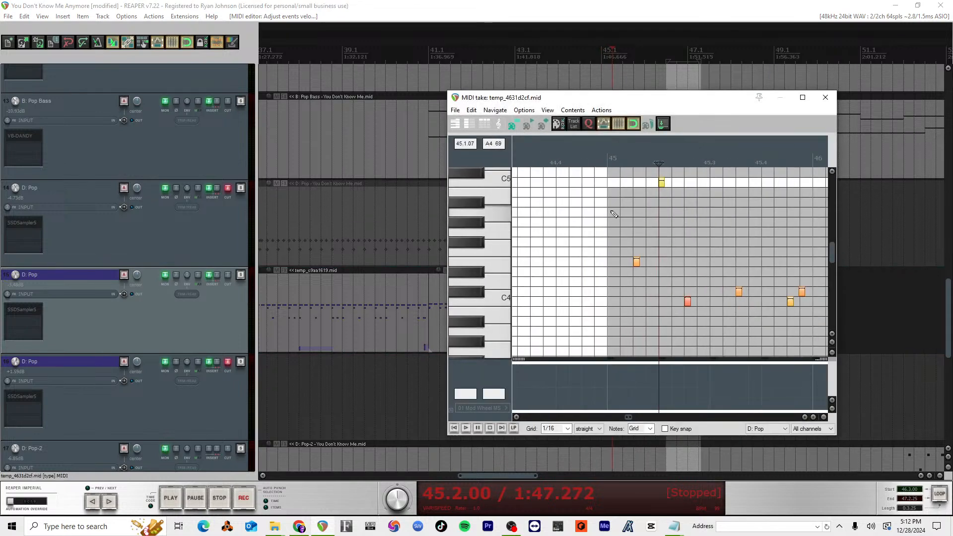
click(609, 158)
key(space)
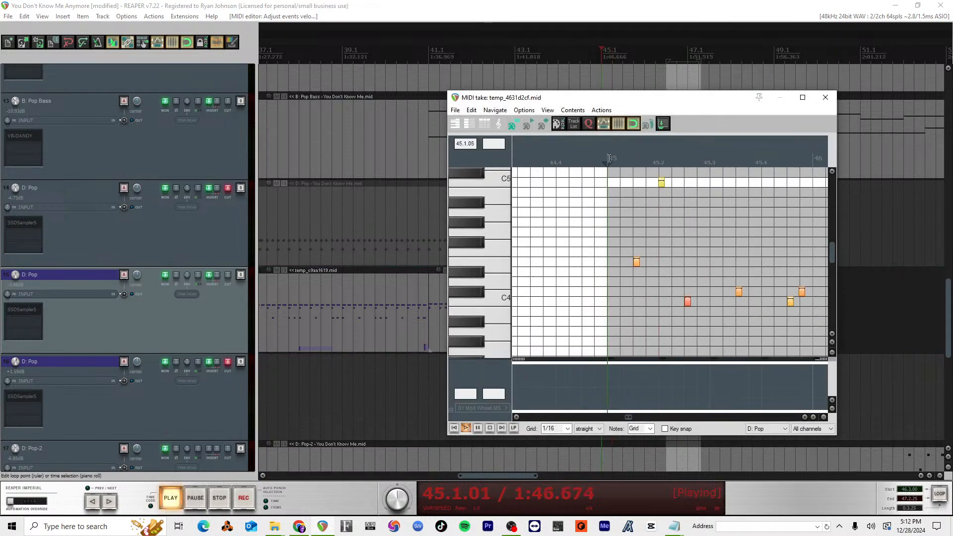
key(space)
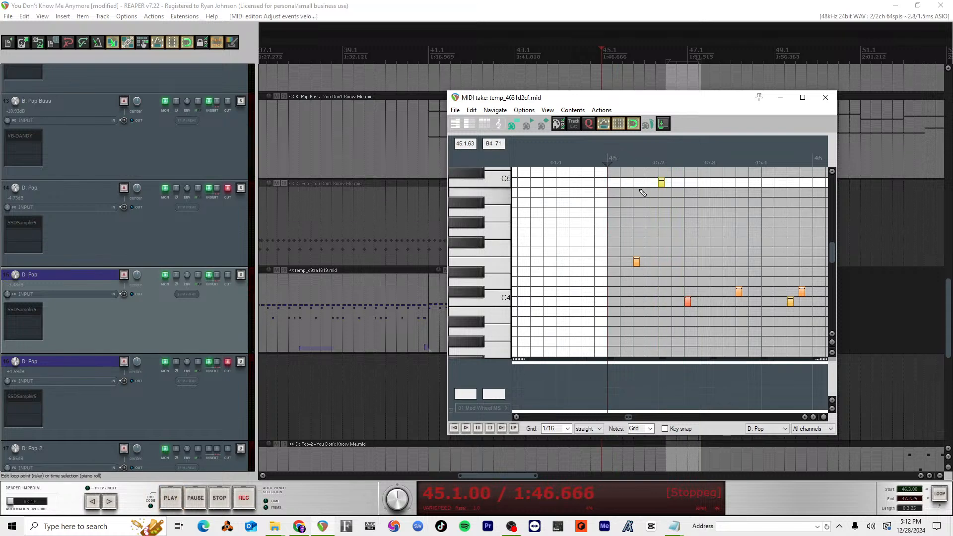
key(space)
key(space)
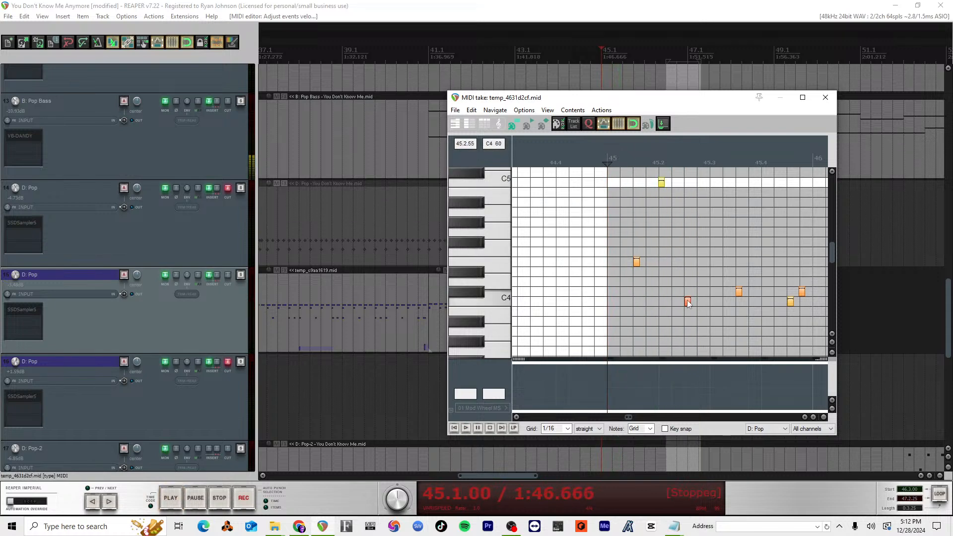
Step: Lower the velocity of the single hit in the C4 area after beat 2 of measure 45 and play the measure
click(687, 301)
click(697, 265)
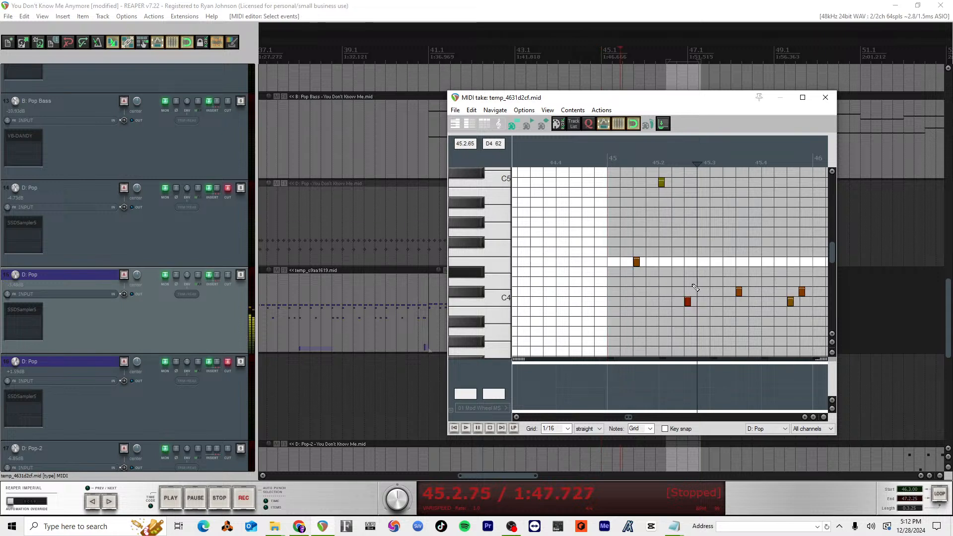
click(635, 156)
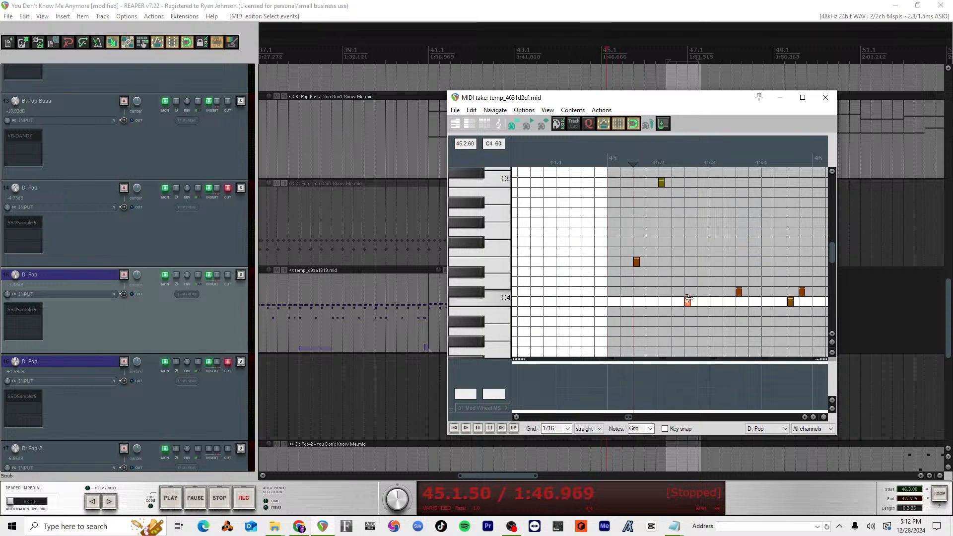
drag(687, 299, 687, 310)
key(space)
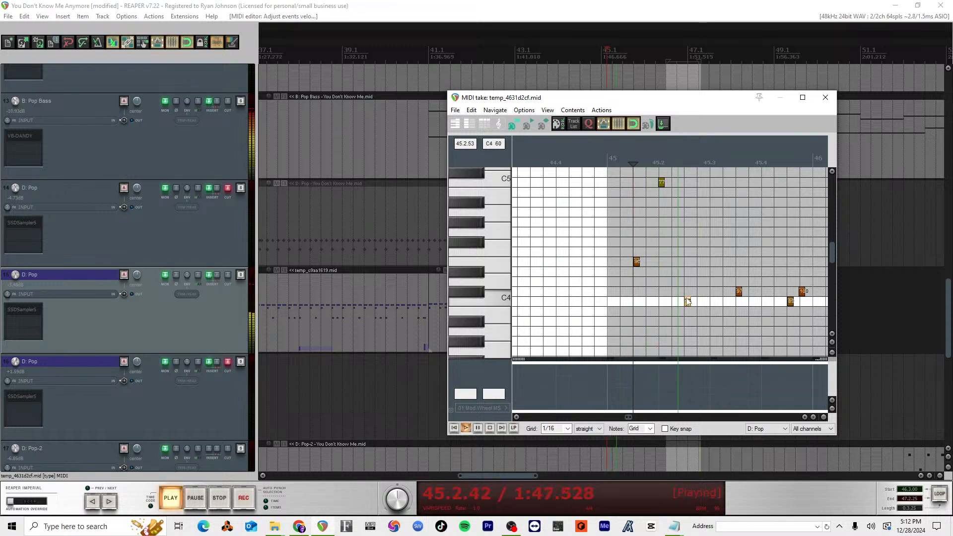
key(space)
drag(600, 156, 606, 162)
key(space)
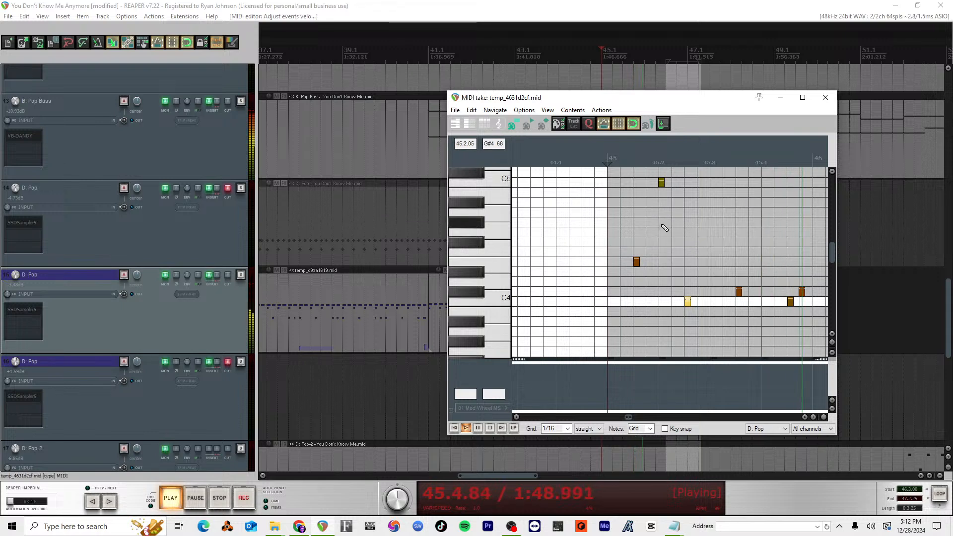
key(space)
Step: Rebalance the velocities of the two closely spaced hits at the end of measure 45, raising the first and lowering the second, and play through measure 47
drag(791, 299, 803, 300)
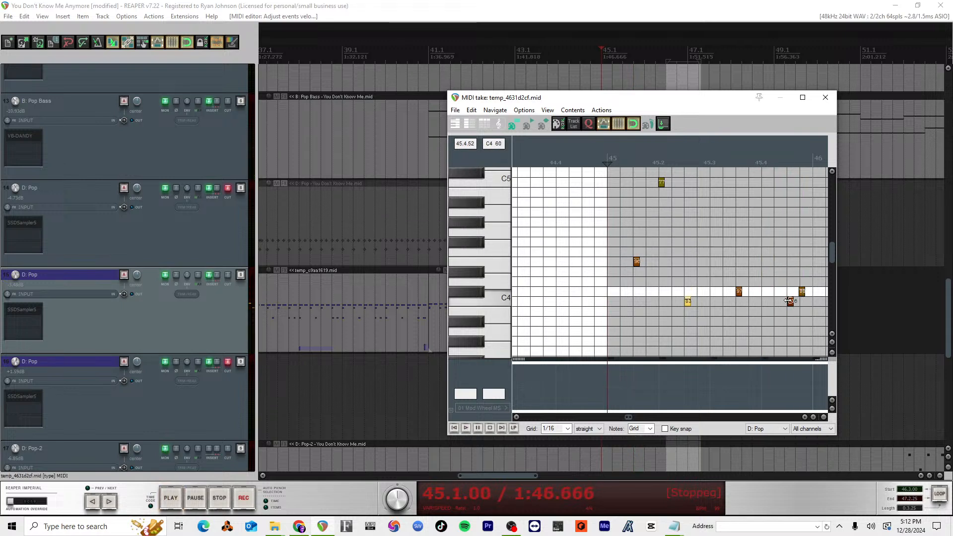
click(789, 300)
key(space)
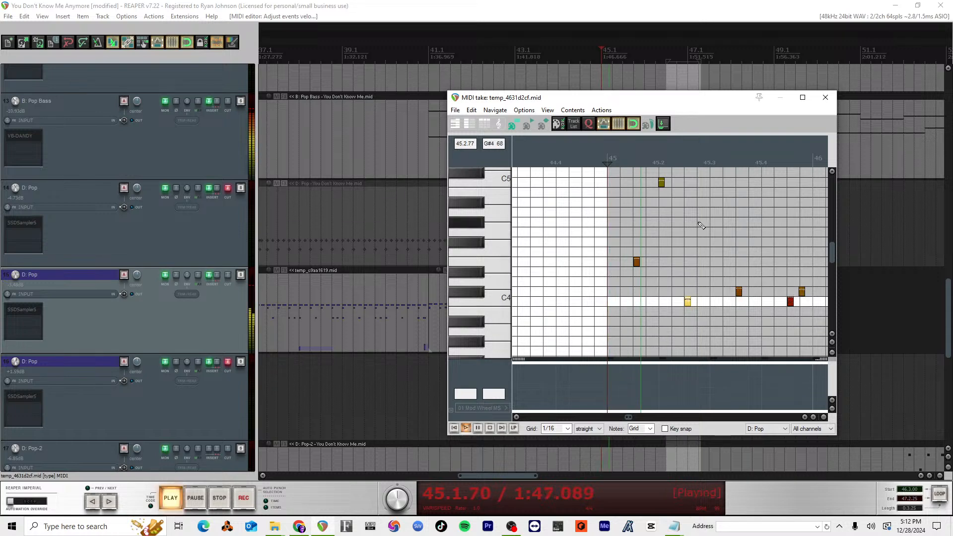
scroll(727, 240, down, 1)
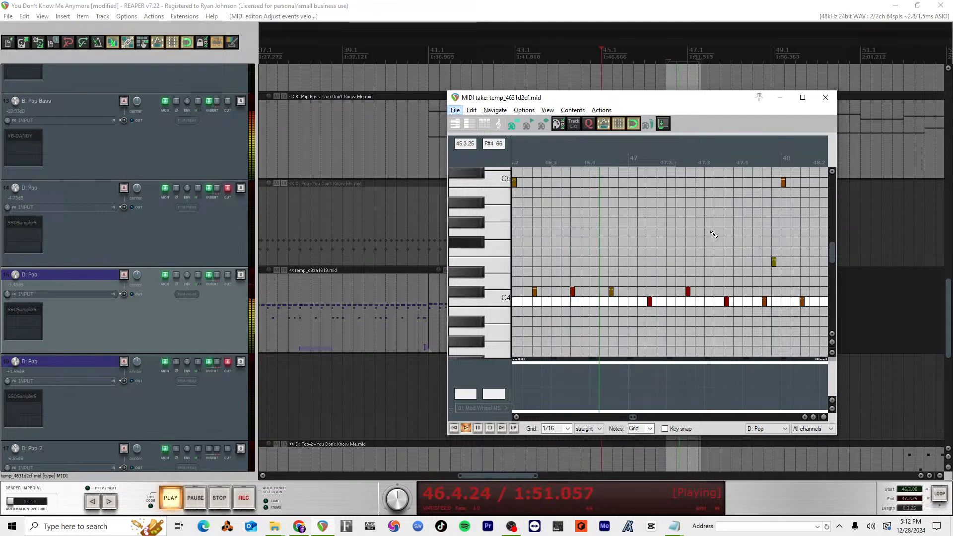
key(space)
Step: Replay the upper drum hits from the middle of beat 3 in measure 46
click(597, 156)
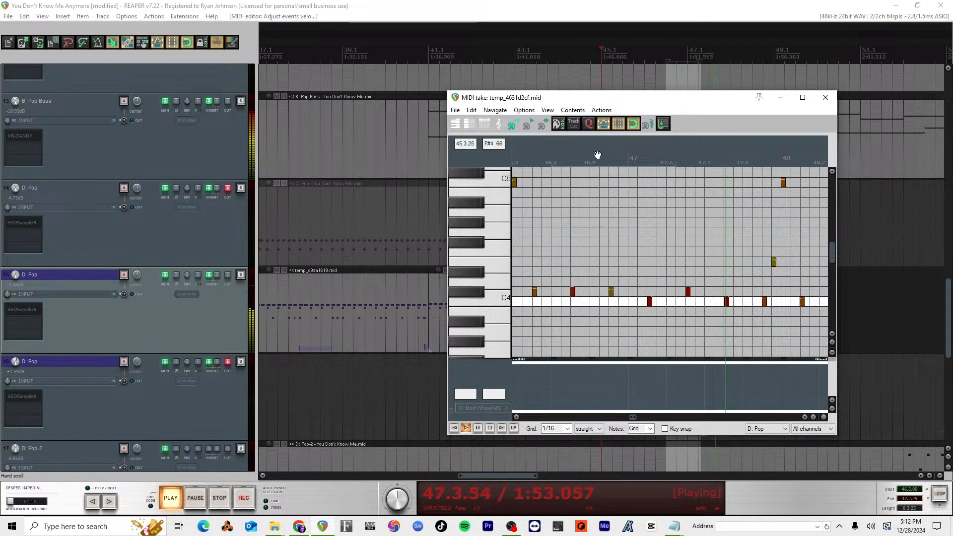
click(572, 164)
key(space)
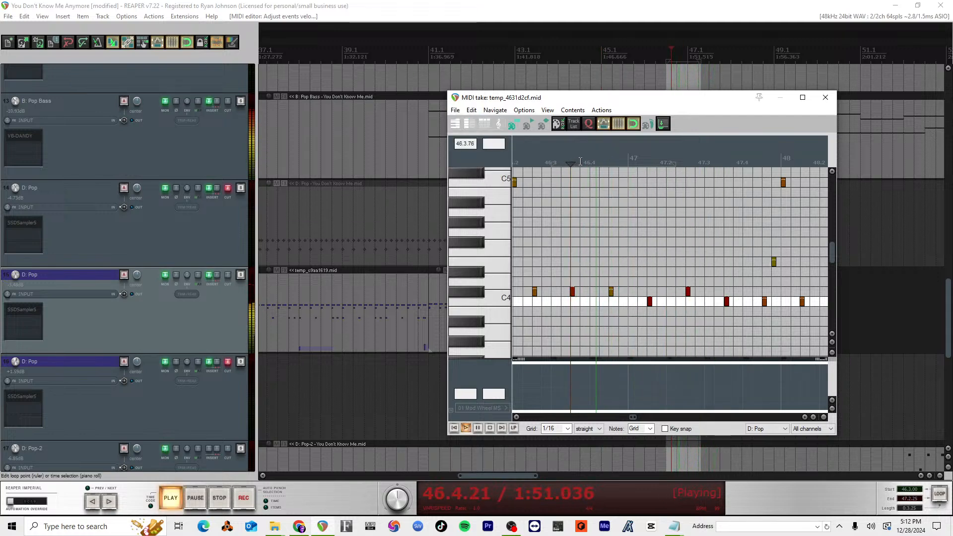
key(space)
scroll(553, 163, down, 2)
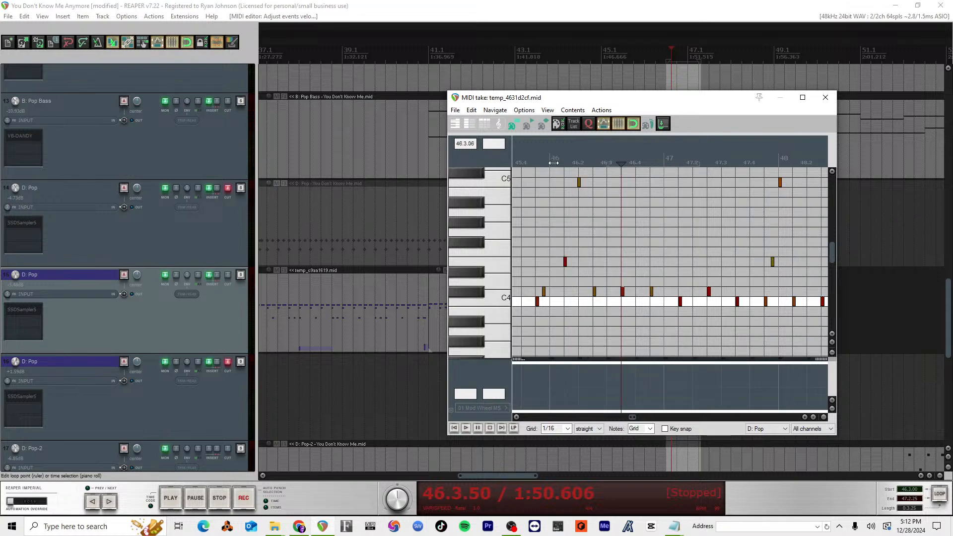
Step: Play the drums from the start of measure 46 into measure 48 and replay from the end of measure 47
click(551, 159)
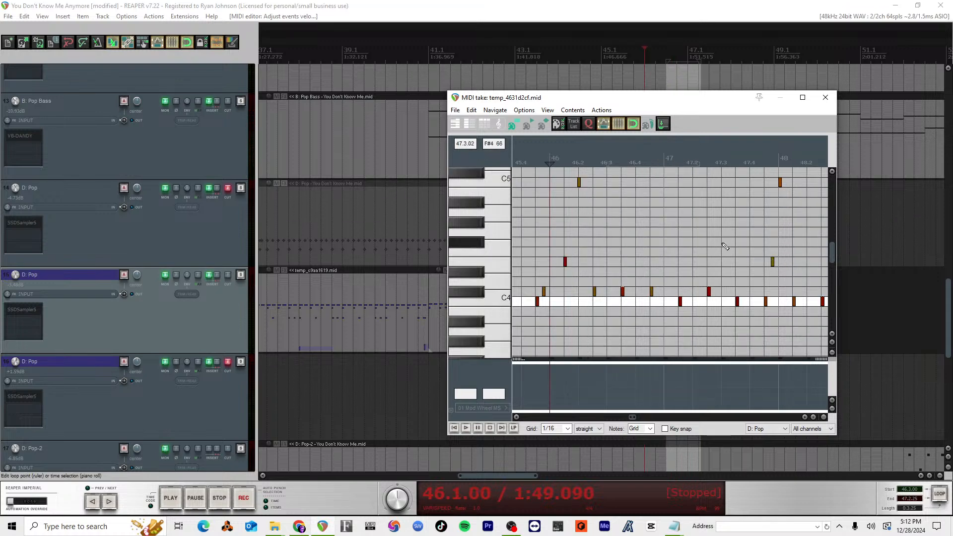
key(space)
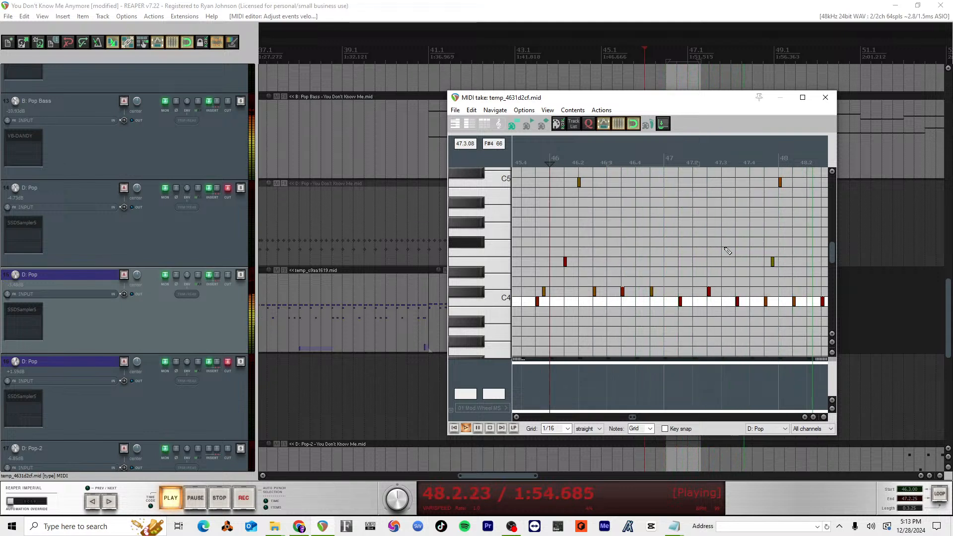
key(space)
click(766, 160)
key(space)
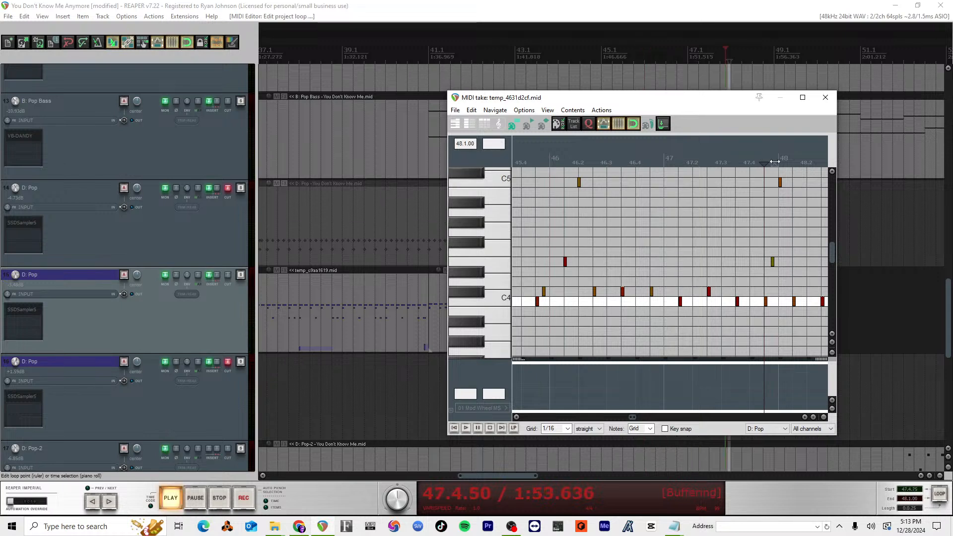
key(space)
Step: Slightly raise the velocity of the C5 hit at the start of measure 48, play the result and close the MIDI editor
drag(779, 160, 772, 160)
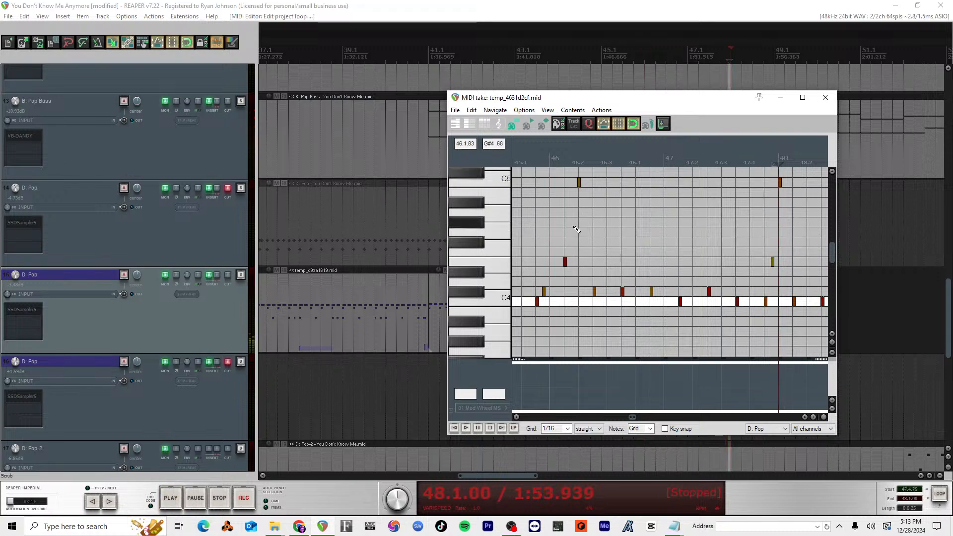
click(504, 186)
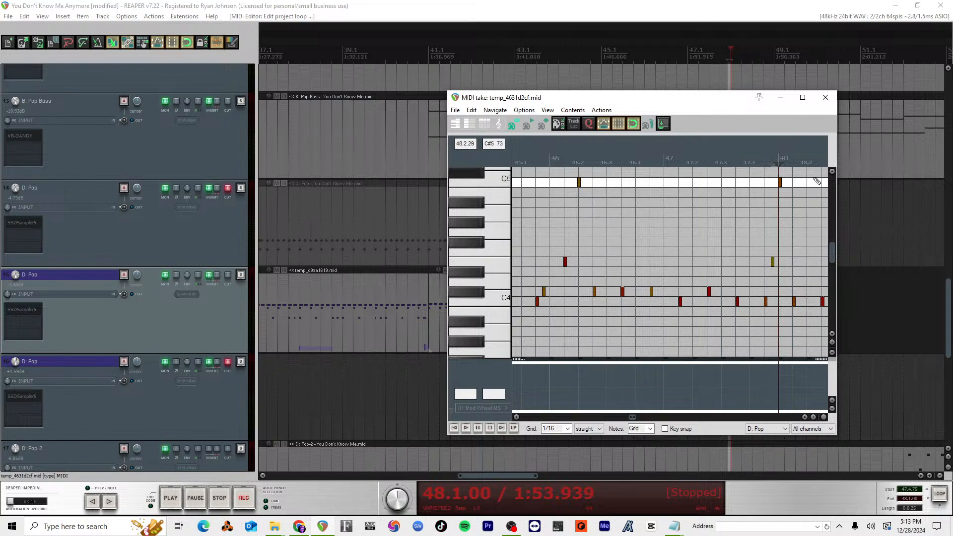
scroll(798, 196, up, 5)
scroll(798, 189, right, 3)
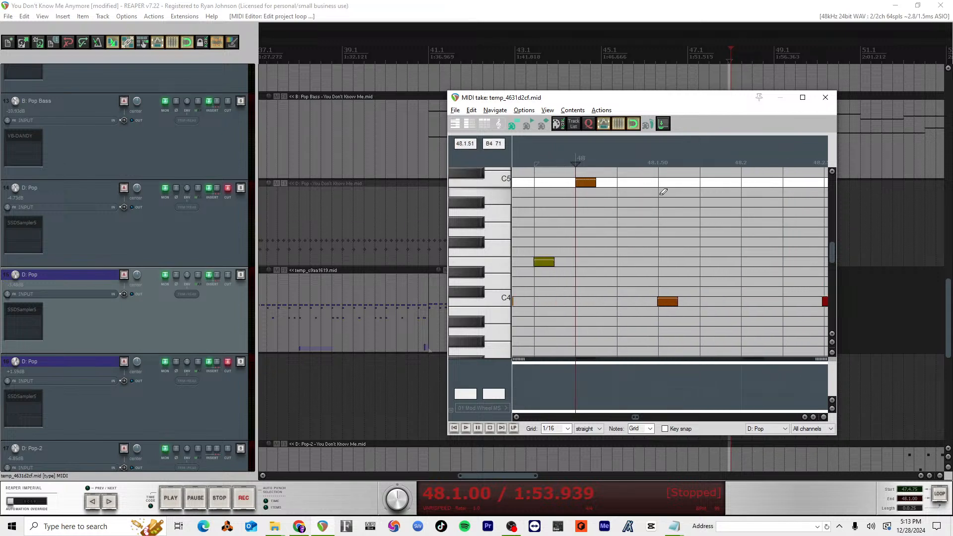
click(589, 182)
drag(587, 180, 587, 175)
key(space)
scroll(632, 221, down, 4)
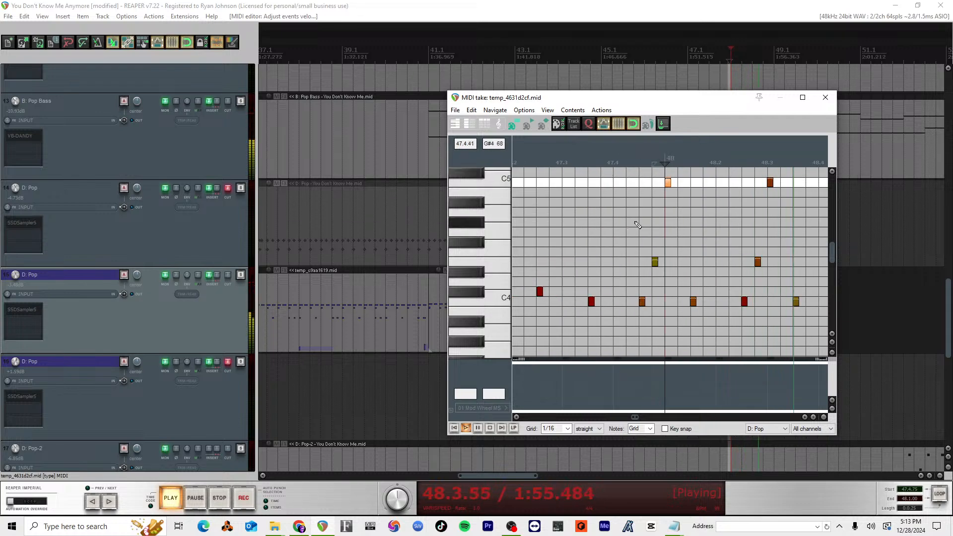
scroll(636, 222, down, 3)
key(space)
key(Escape)
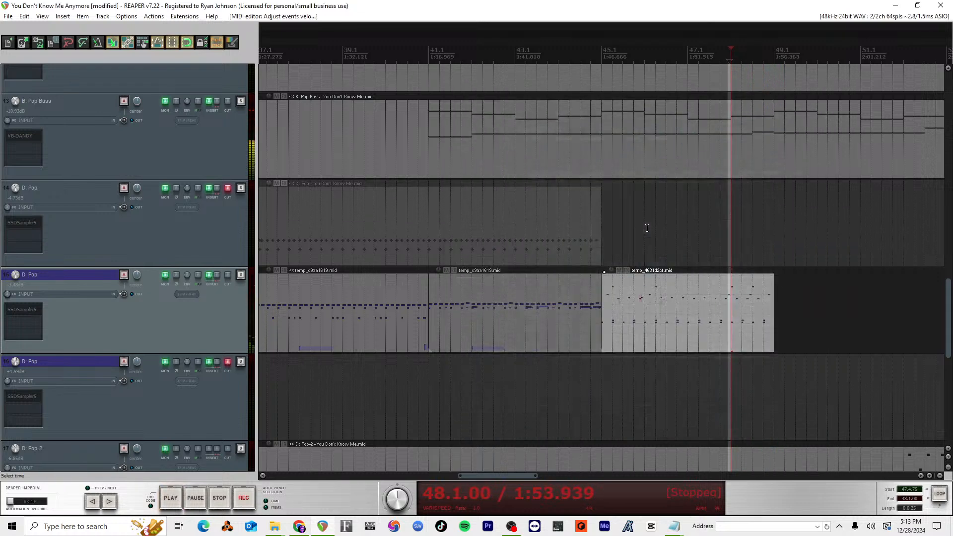
Step: Copy the measure 45 drum item on track 15 to start at measure 49 and play from measure 48 into the copy
scroll(689, 314, down, 3)
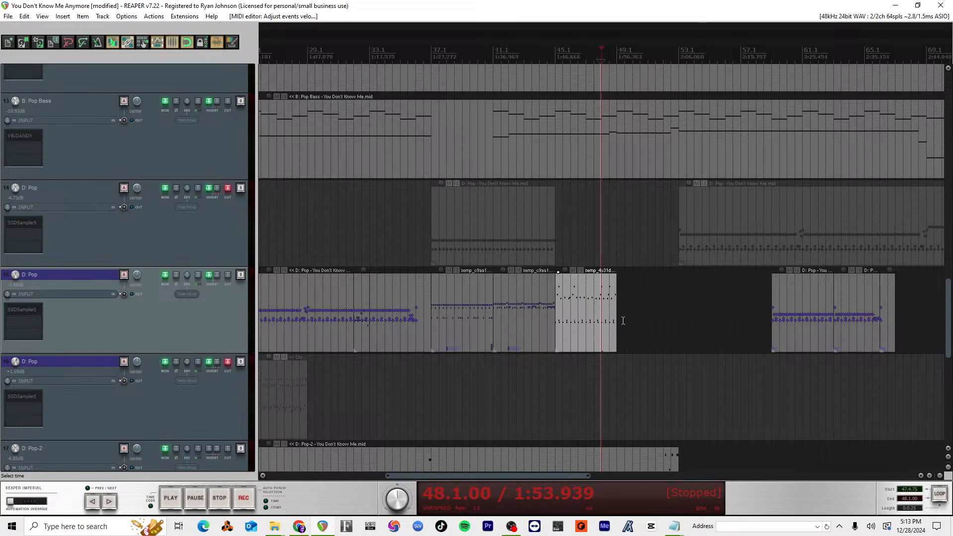
drag(580, 313, 645, 316)
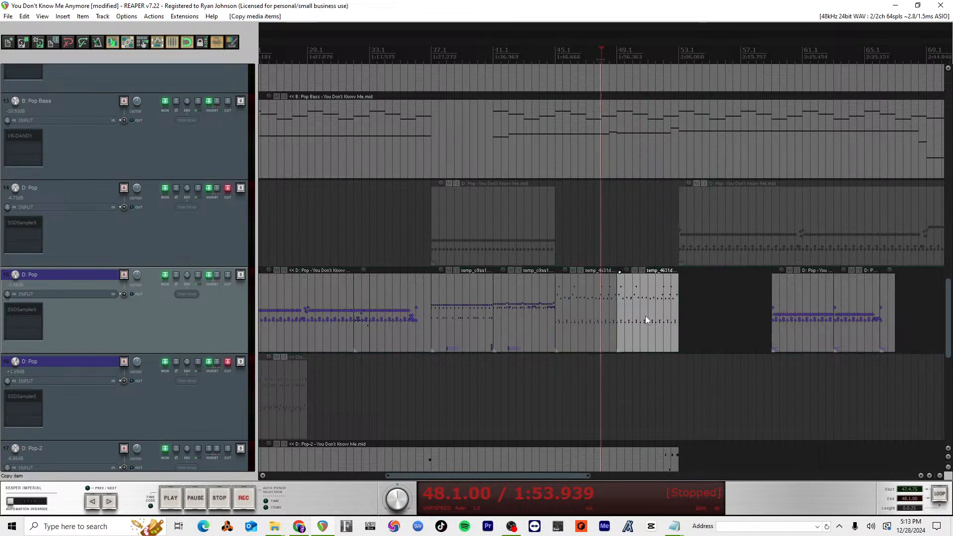
key(space)
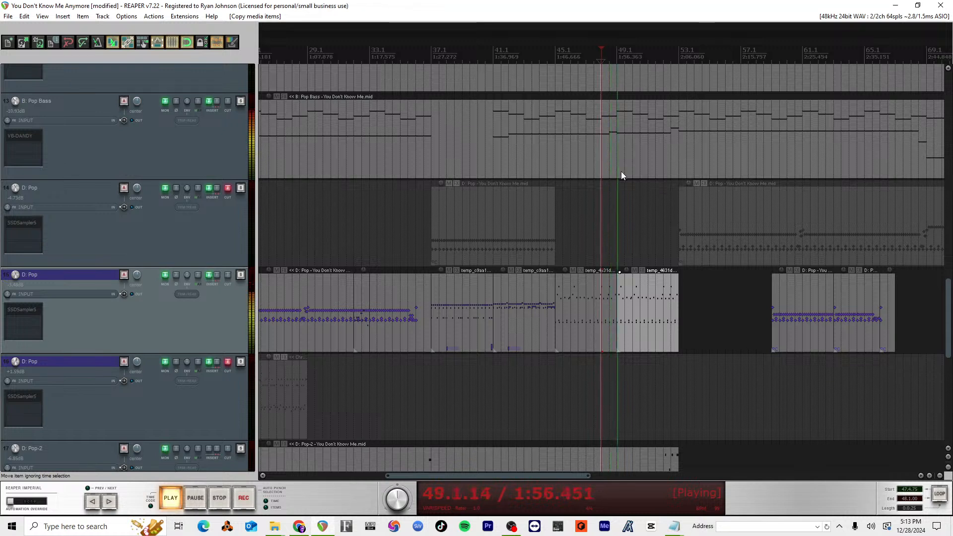
key(space)
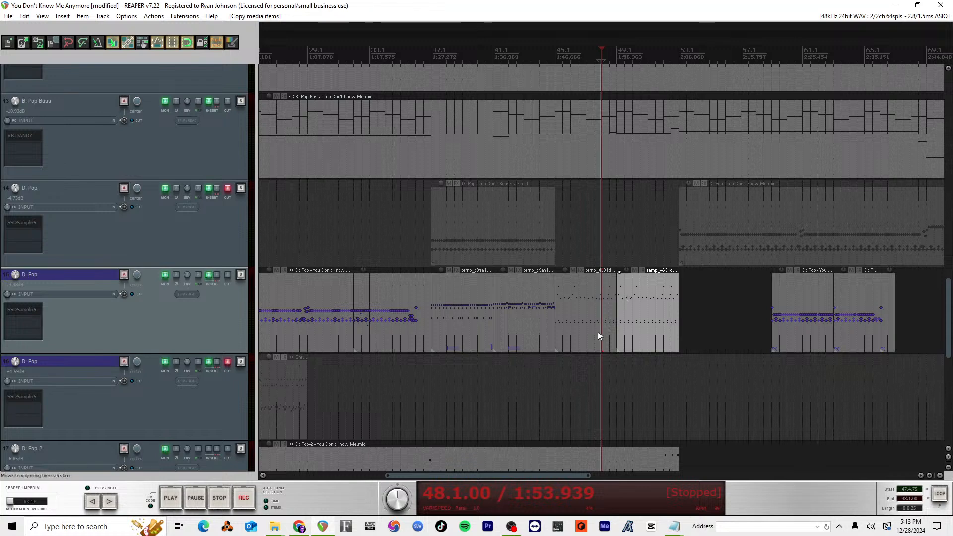
Step: Open the SSDSampler5 grooves on track 15, show the 44 068 Pop Straight fills beside the arrangement and briefly play measure 48
scroll(611, 347, down, 3)
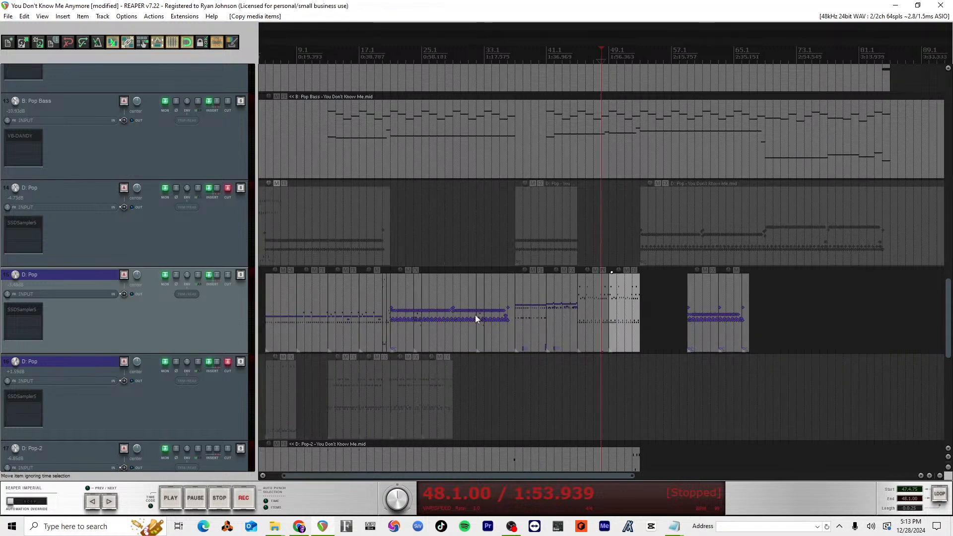
scroll(474, 318, up, 5)
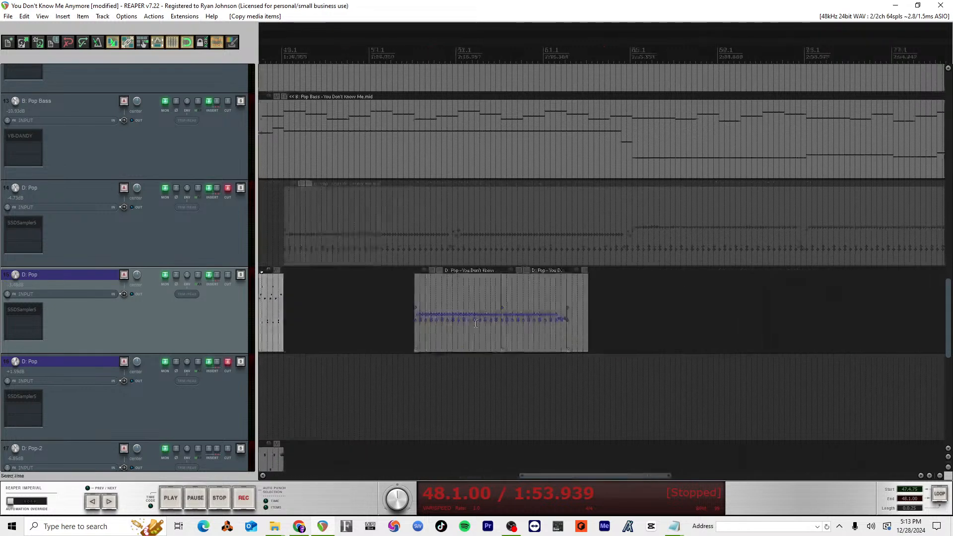
scroll(476, 323, left, 8)
scroll(475, 323, right, 4)
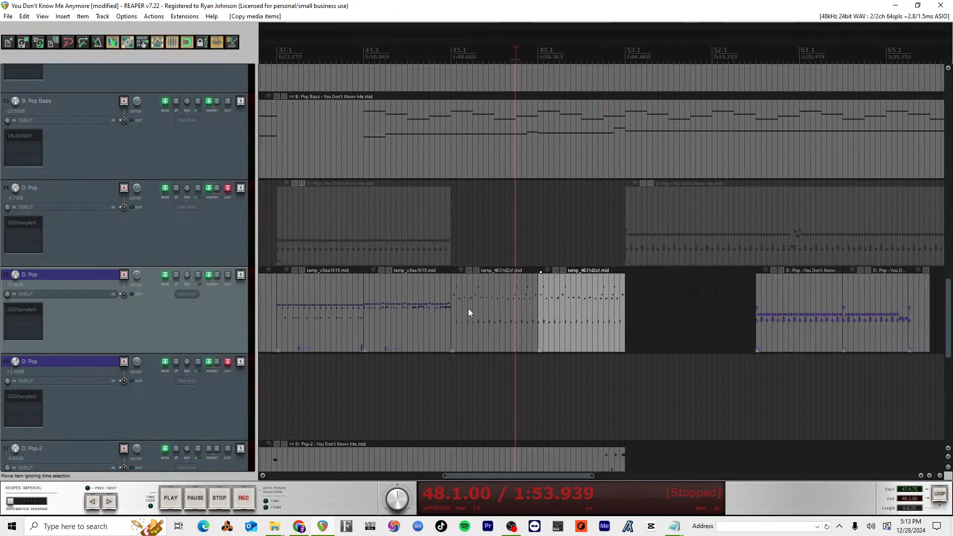
click(22, 316)
drag(220, 78, 645, 106)
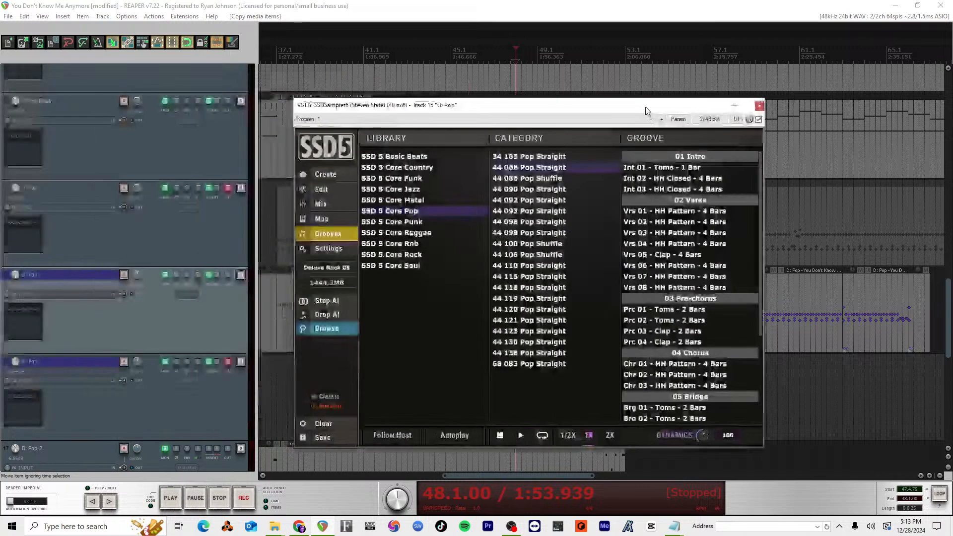
scroll(703, 323, down, 4)
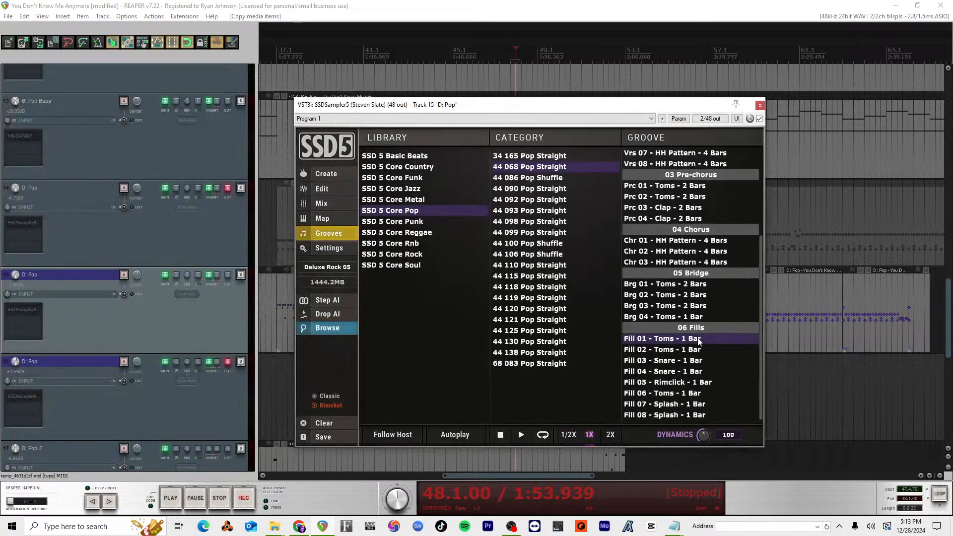
drag(652, 106, 329, 76)
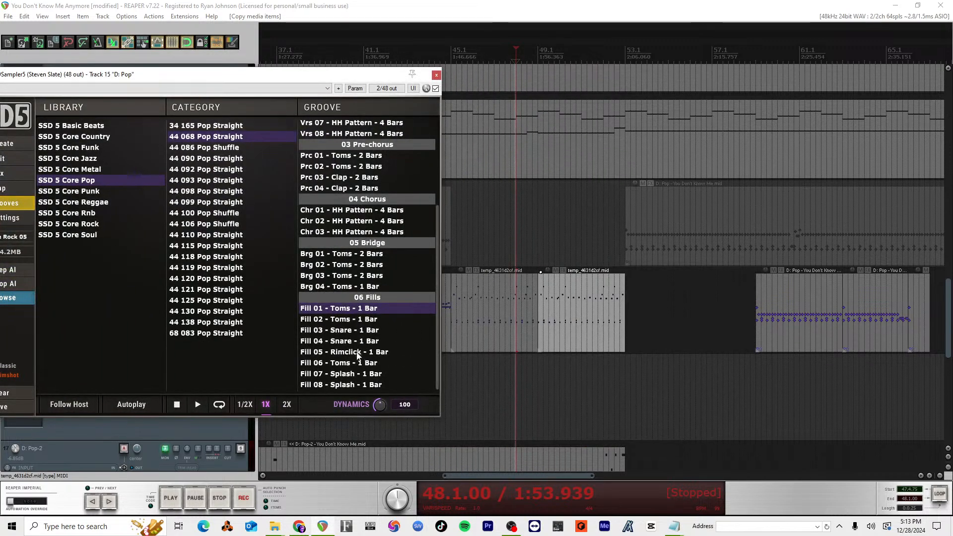
key(space)
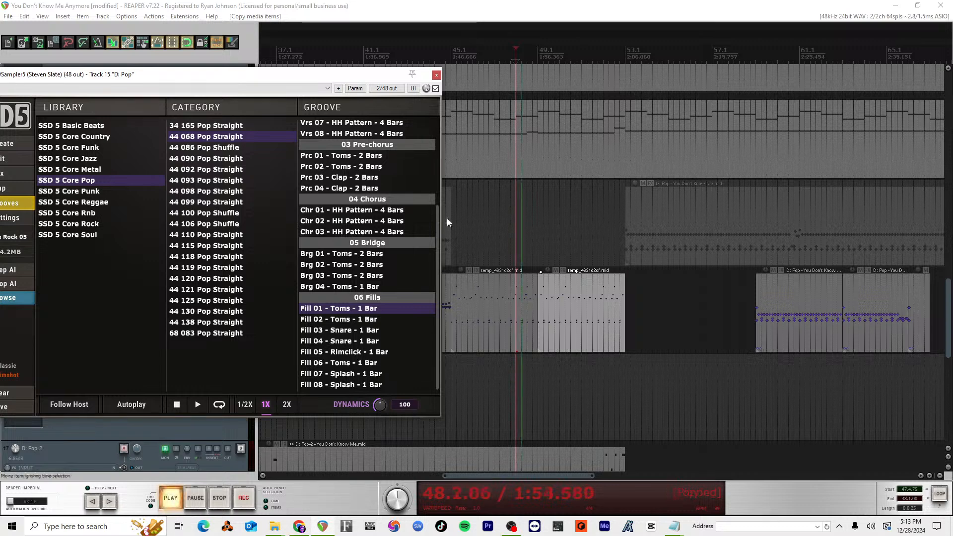
key(space)
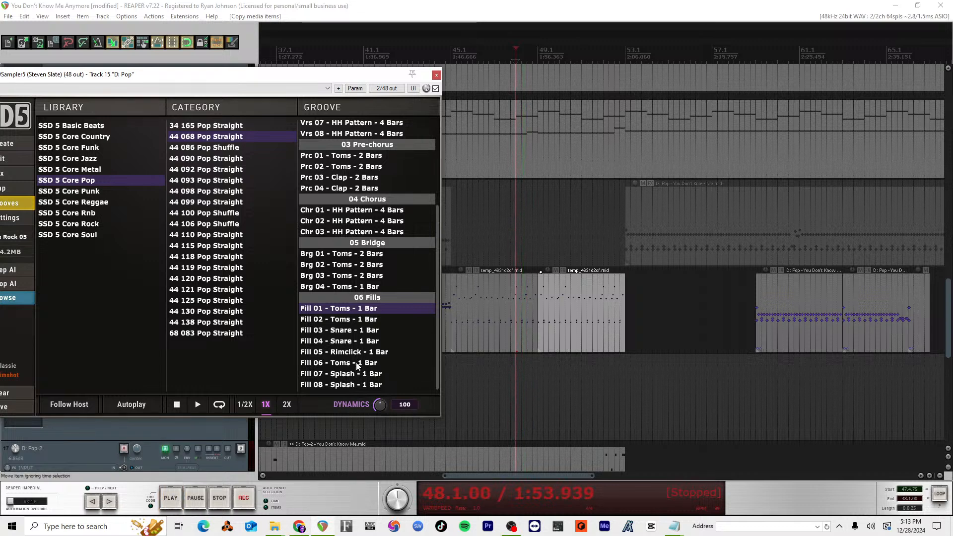
Step: Try Fill 03 - Snare as a new overlapping item over the second half of measure 48, audition it and undo it
drag(355, 331, 527, 317)
click(511, 317)
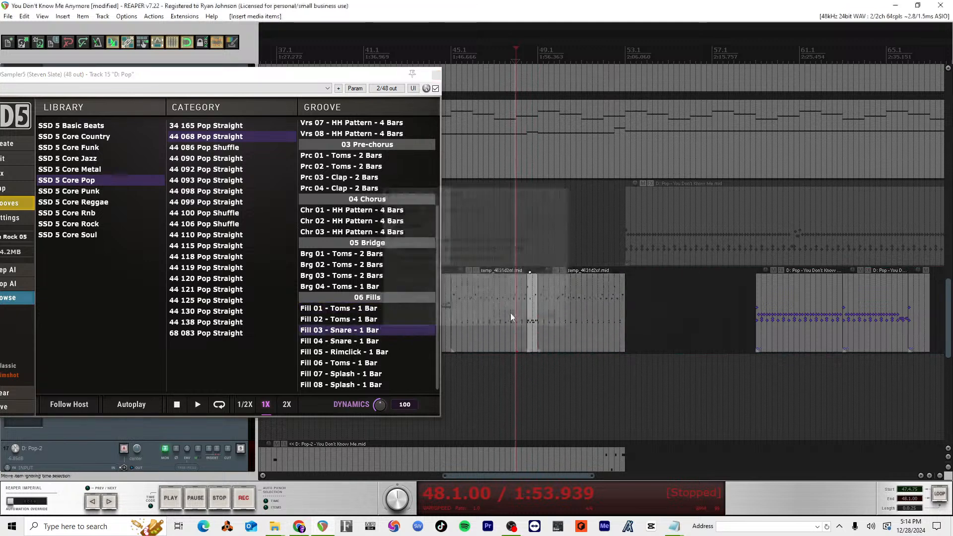
key(space)
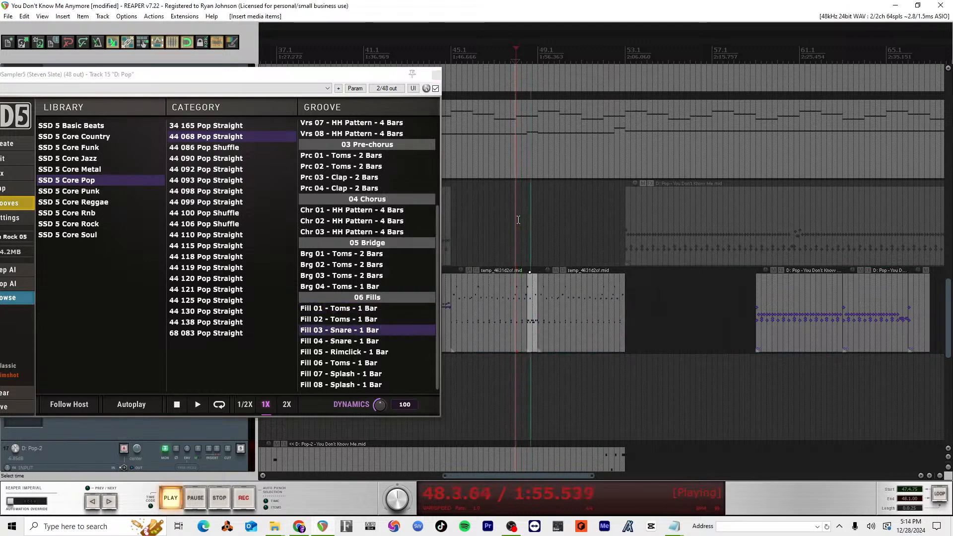
key(space)
key(ctrl+z)
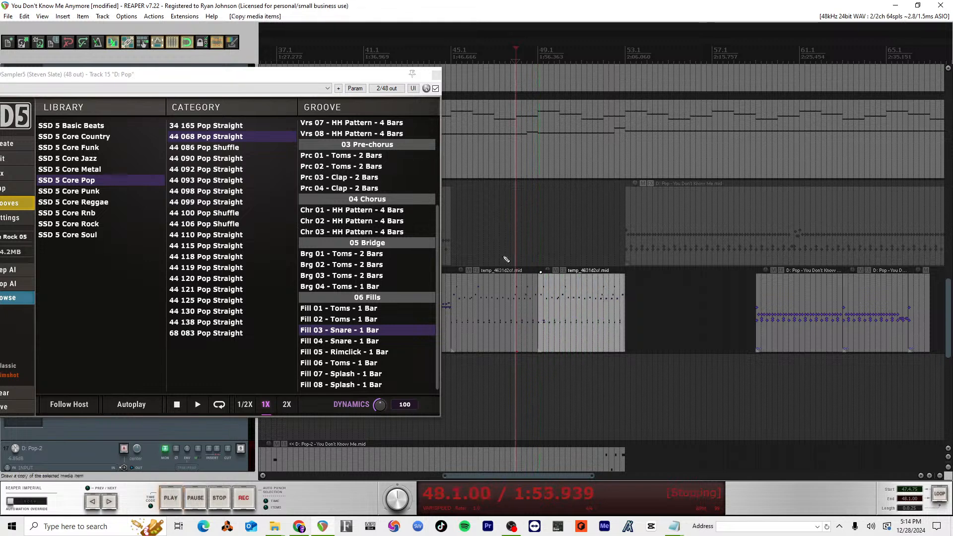
Step: Try Fill 04 - Snare over the second half of measure 48 on track 15, audition it and undo the insertion
drag(345, 343, 529, 308)
key(space)
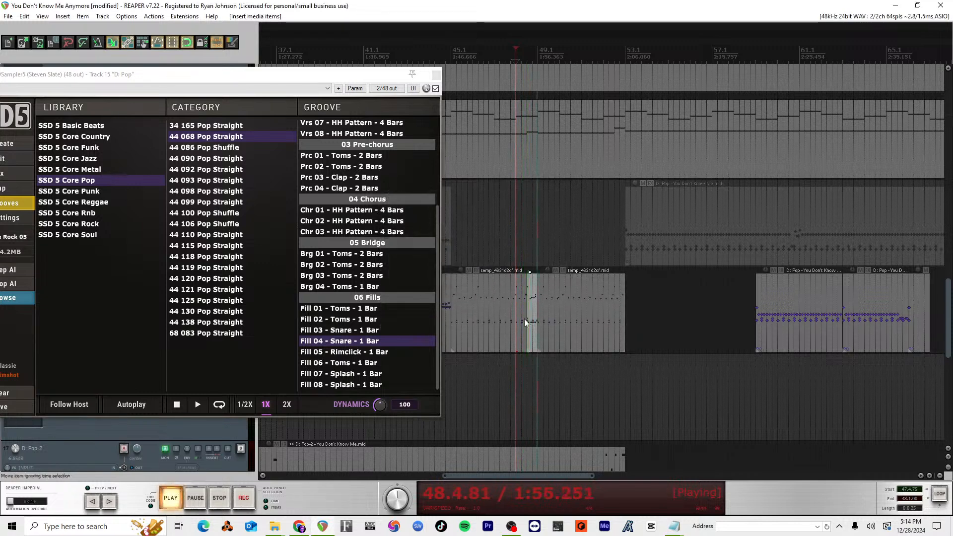
key(space)
key(ctrl+z)
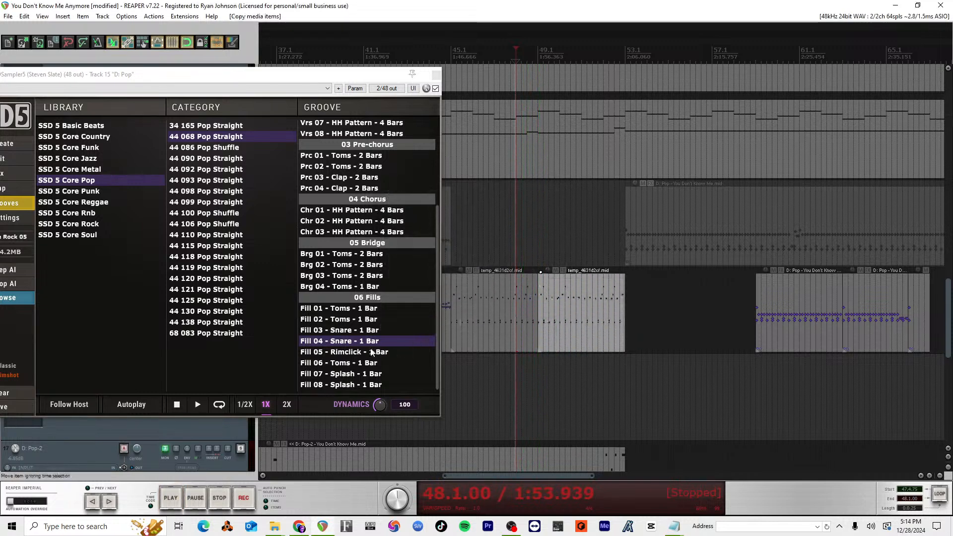
Step: Try Fill 06 - Toms as an overlapping item from the start of measure 48, audition it and undo the insertion
drag(365, 365, 516, 322)
click(515, 321)
key(space)
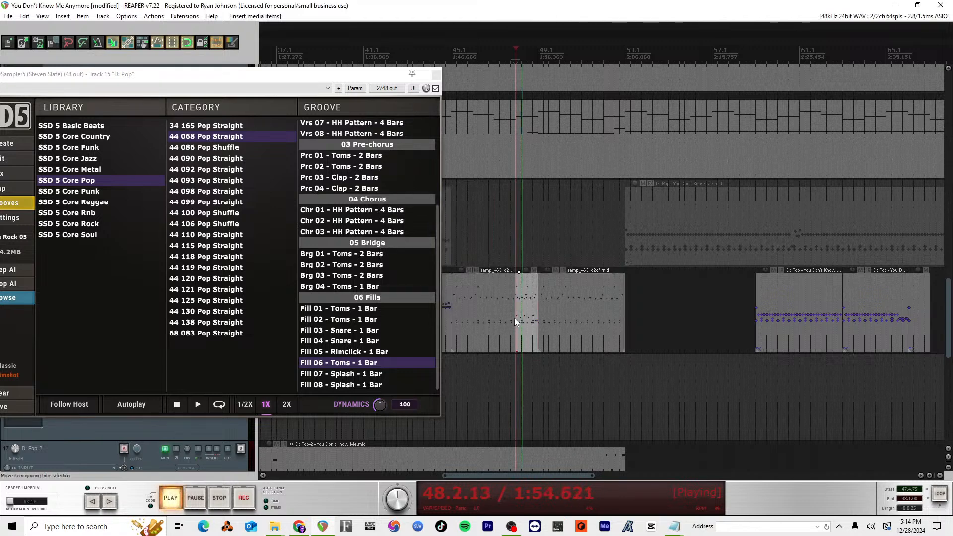
key(space)
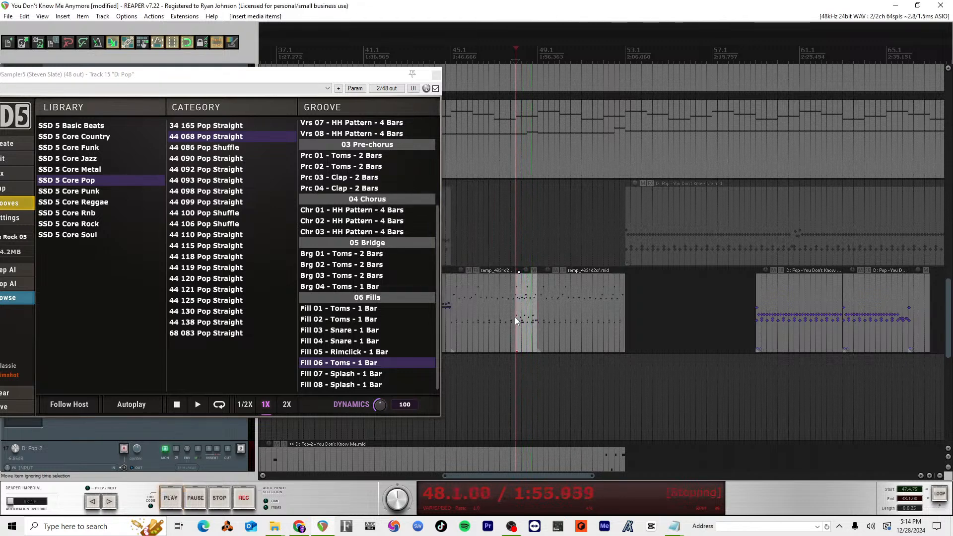
key(ctrl+z)
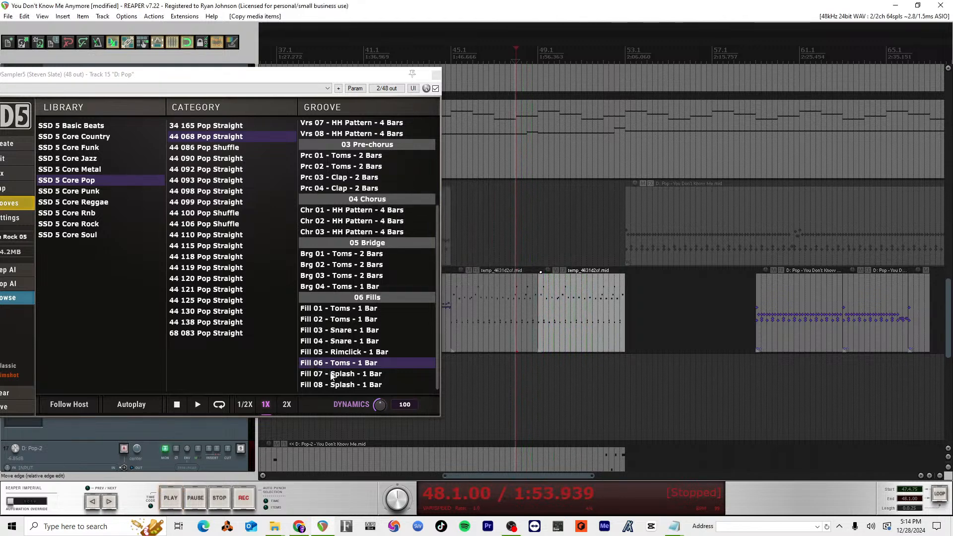
Step: Try Fill 07 - Splash as an overlapping item over the second half of measure 48, audition it and undo the insertion
drag(331, 376, 525, 318)
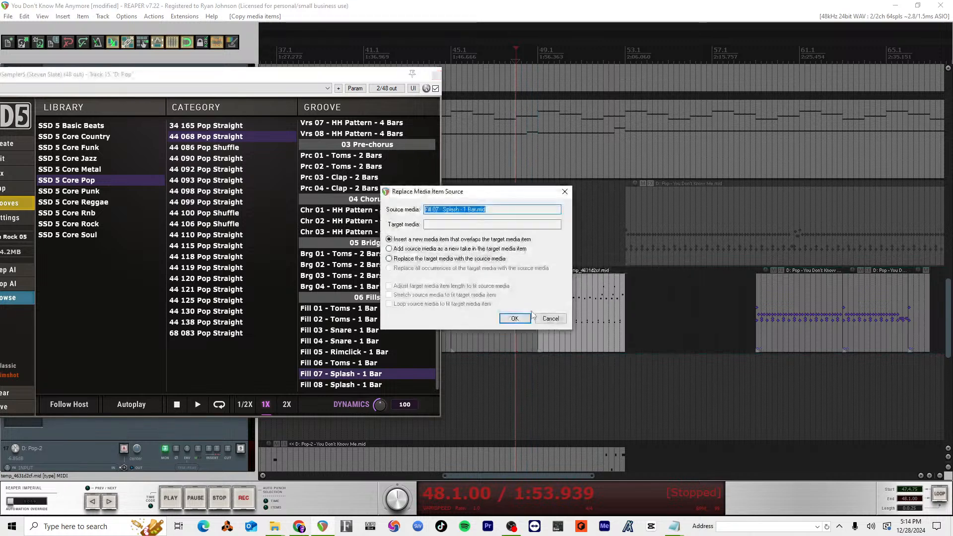
click(515, 318)
key(space)
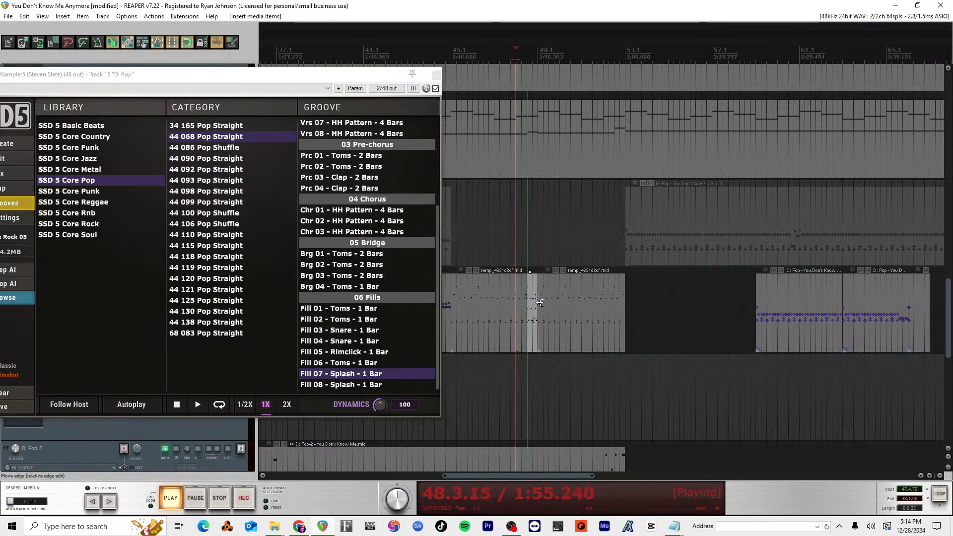
key(space)
key(ctrl+z)
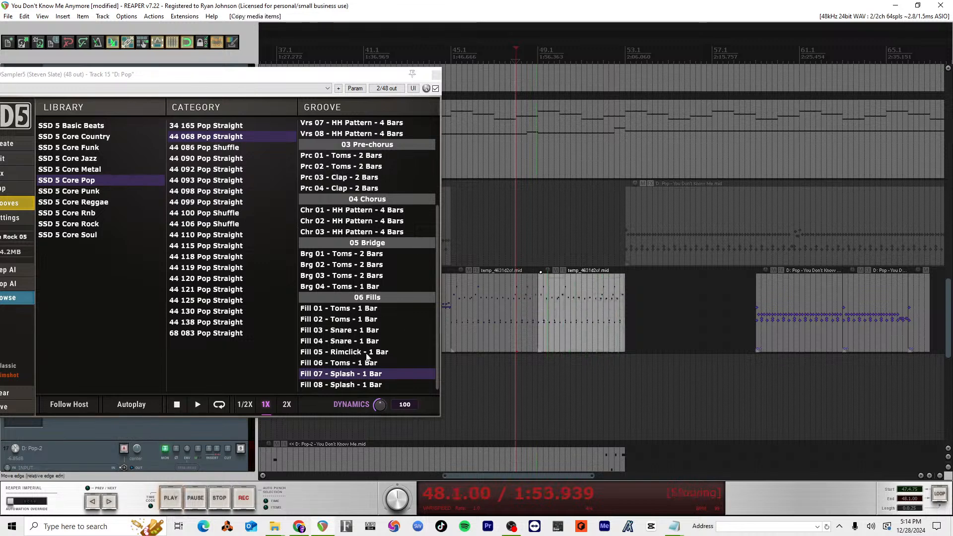
Step: Try Fill 01 - Toms over the second half of measure 48 on track 15 and audition it into measure 49
drag(348, 308, 529, 321)
click(527, 319)
key(space)
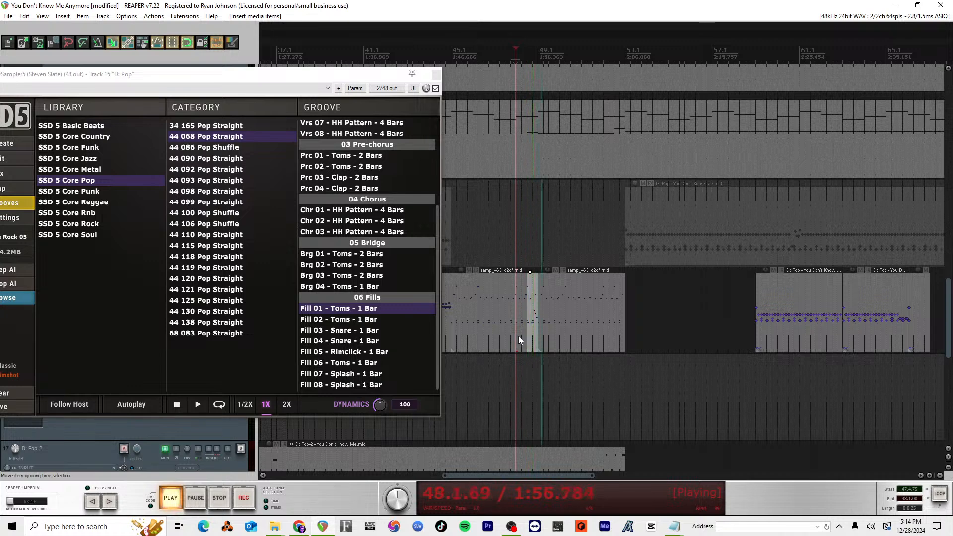
key(space)
Step: Insert Fill 02 - Toms as a new overlapping item over the second half of measure 48 on track 15 and play it
drag(367, 321, 525, 323)
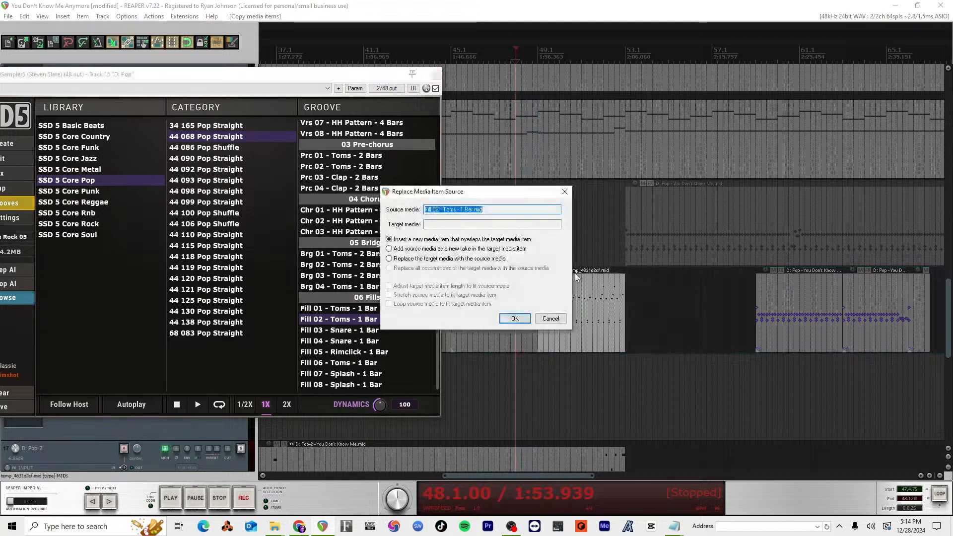
click(514, 318)
key(space)
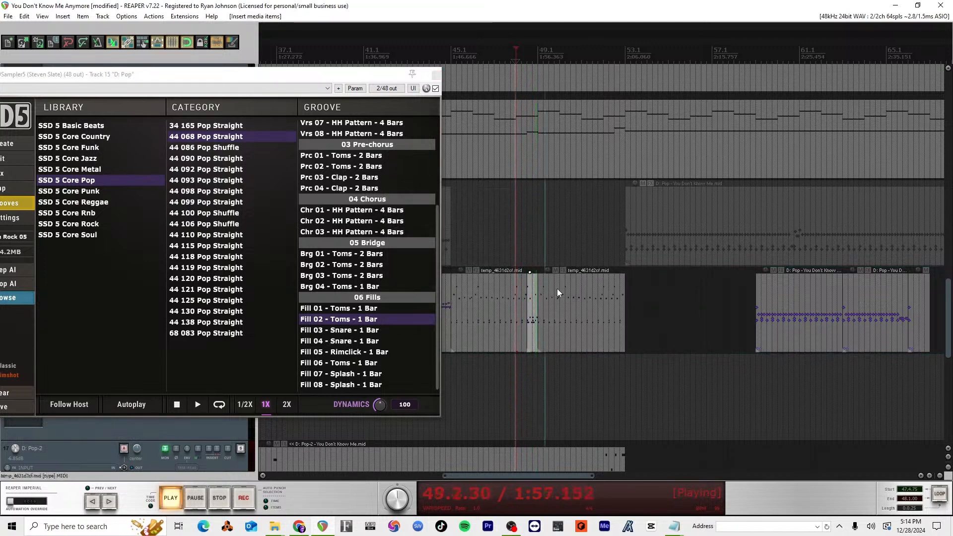
key(space)
key(space)
Step: Replay the drums from measure 48 through the new toms fill and on past measure 53
key(alt+Tab)
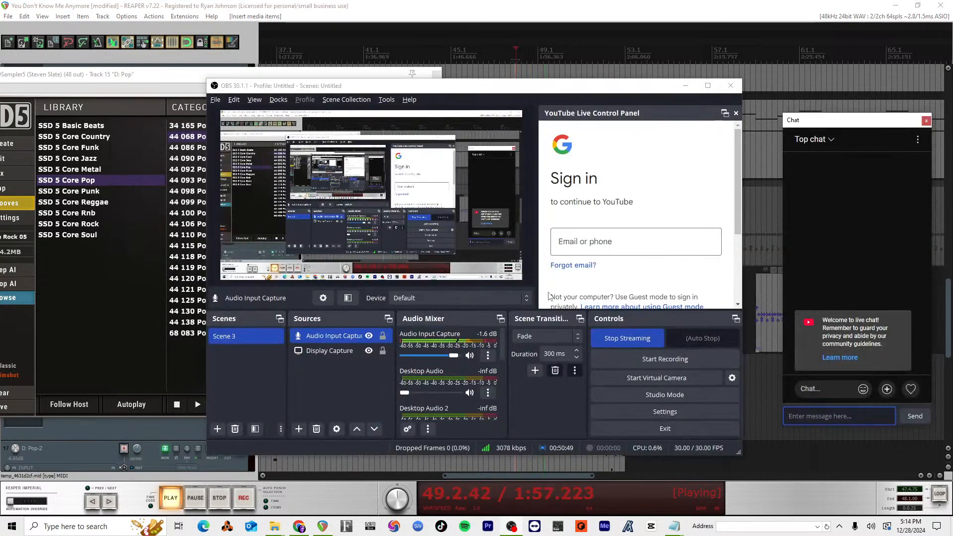
key(alt+Tab)
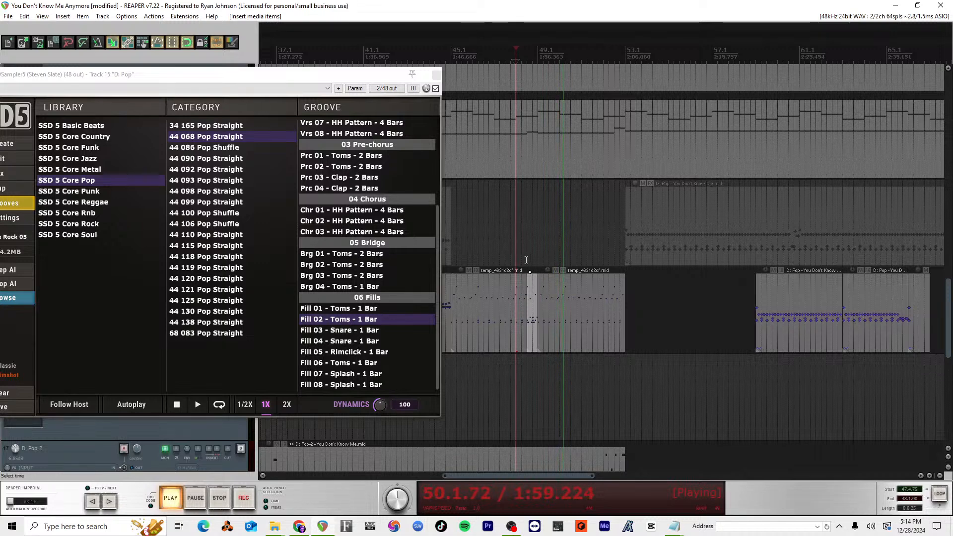
key(space)
key(space)
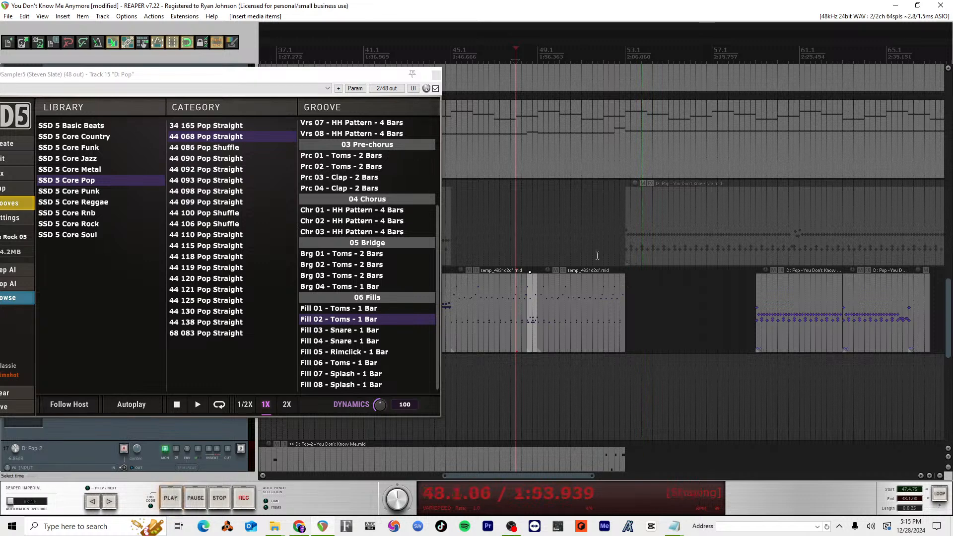
Step: Play the drum sections starting at measures 37, 41 and 45 through the toms fill, and briefly view the measure 49 item's notes
scroll(598, 257, down, 3)
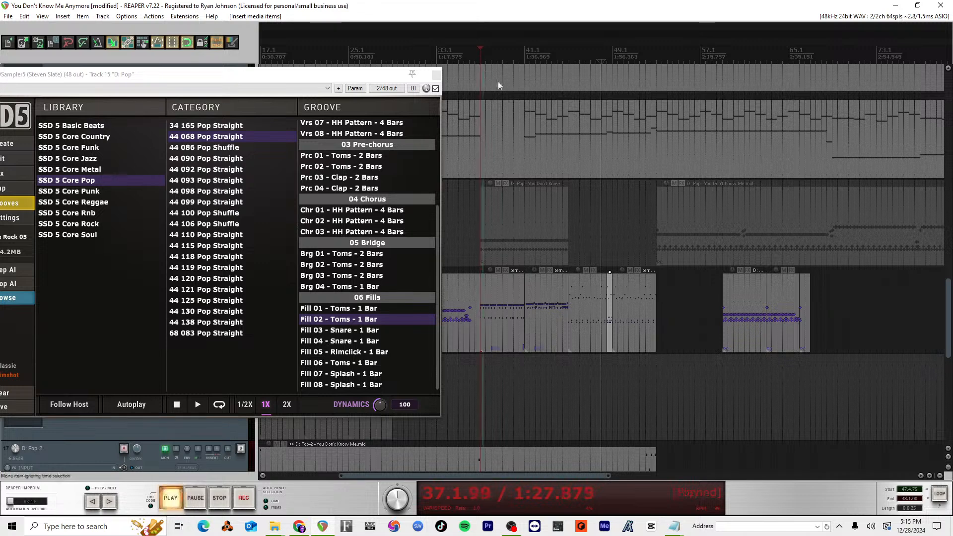
click(523, 52)
key(space)
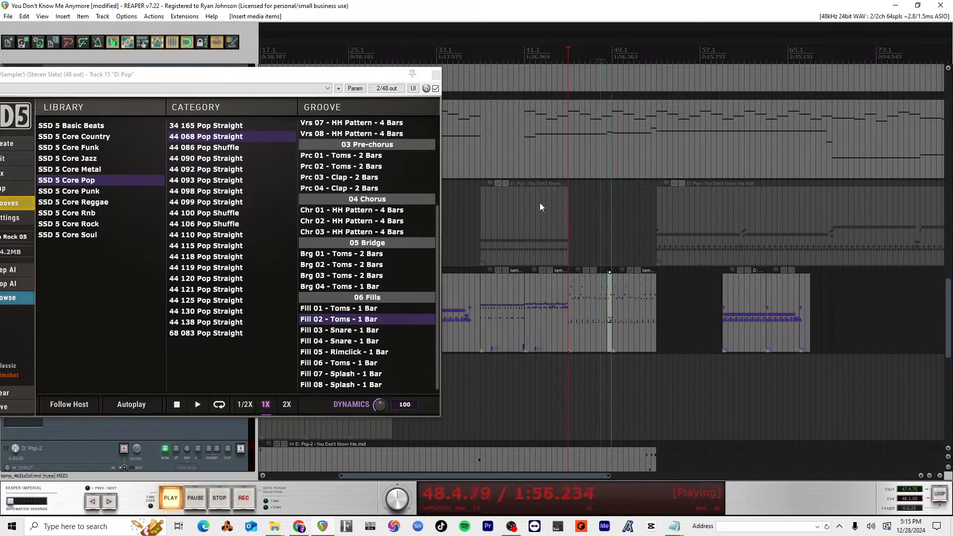
double_click(632, 315)
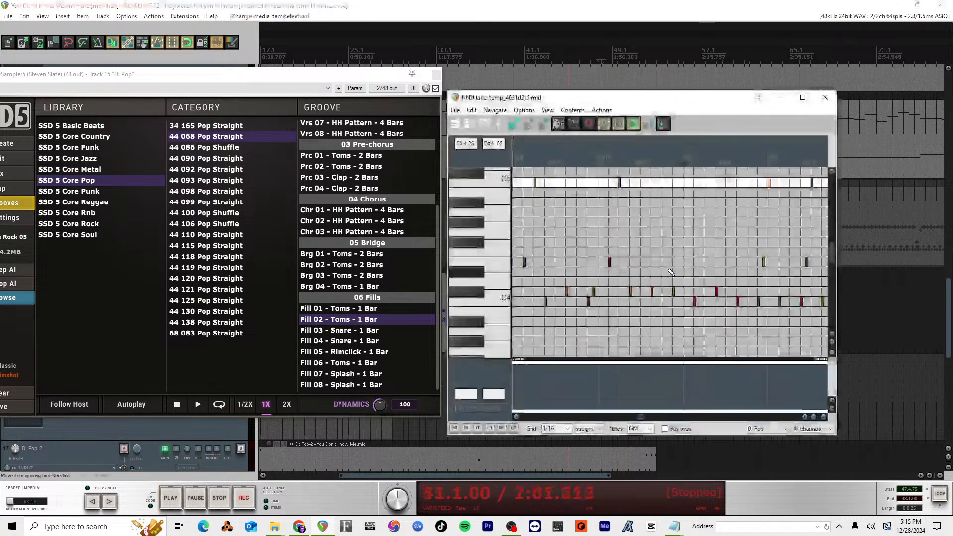
key(Escape)
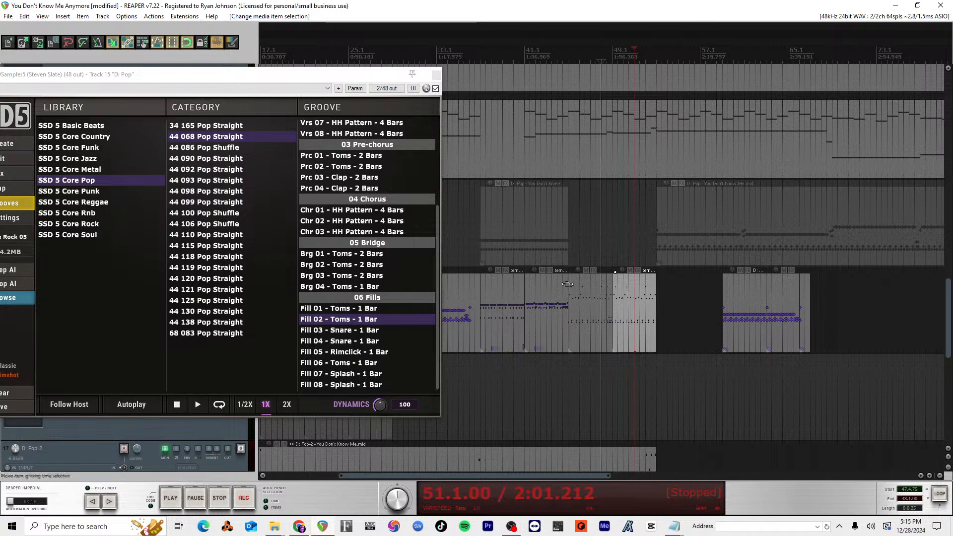
Step: Move the two leftover drum items after the measure 49 pattern on track 15 out of the way, past measure 113
scroll(568, 284, down, 2)
scroll(555, 282, up, 4)
scroll(555, 281, right, 3)
scroll(555, 282, left, 8)
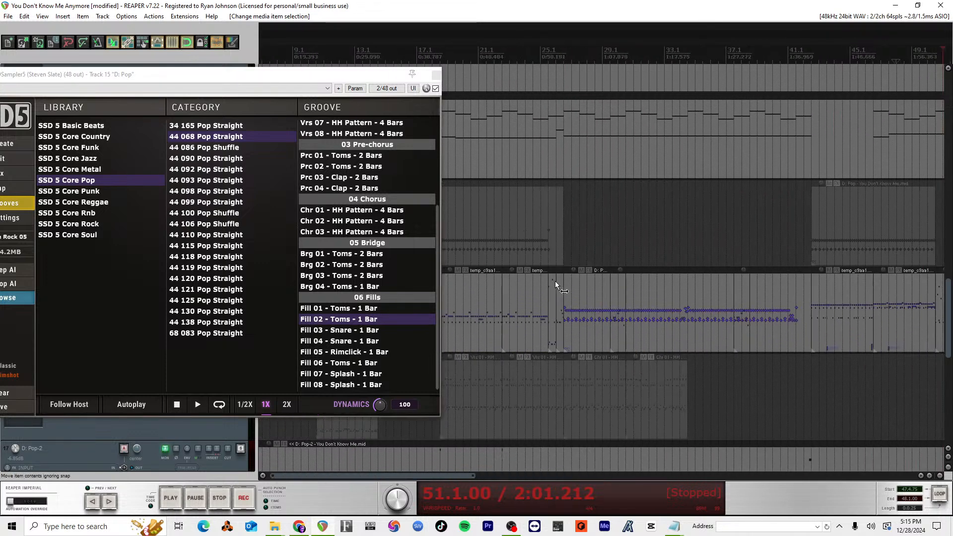
scroll(555, 280, down, 3)
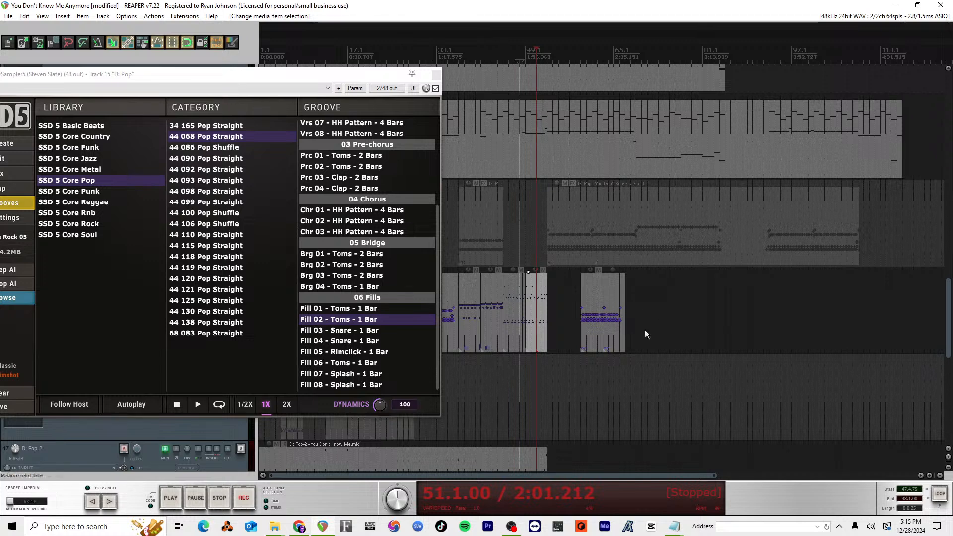
drag(645, 329, 695, 289)
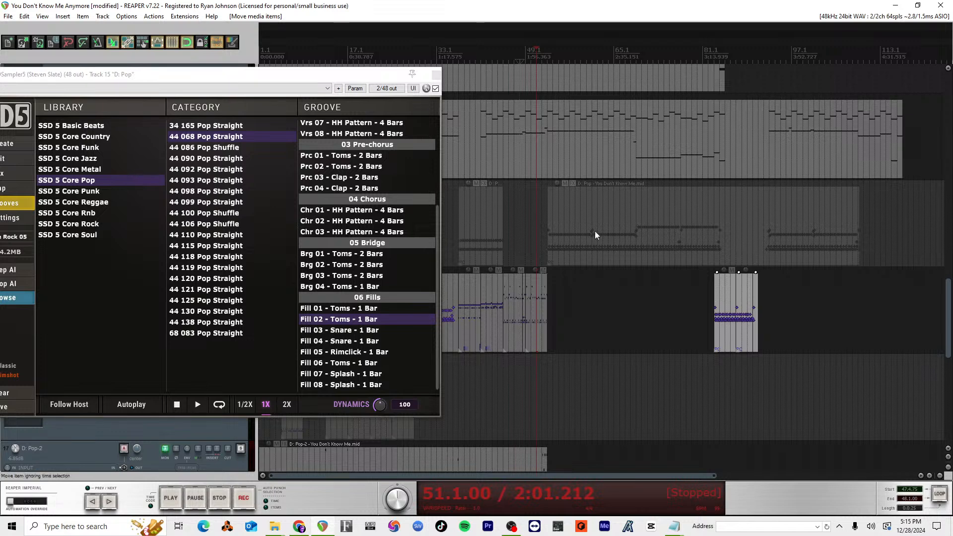
click(636, 204)
drag(723, 298, 665, 304)
key(ctrl+z)
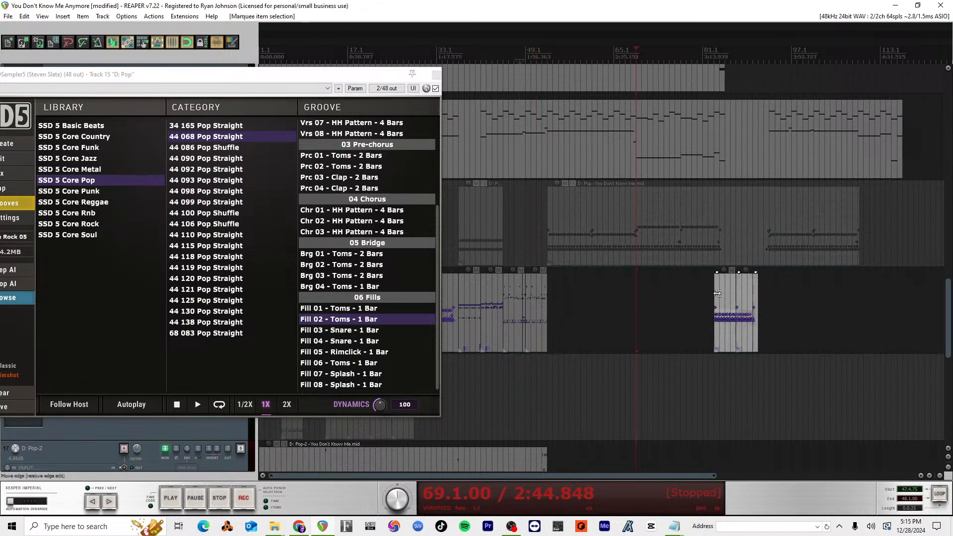
drag(724, 290, 907, 290)
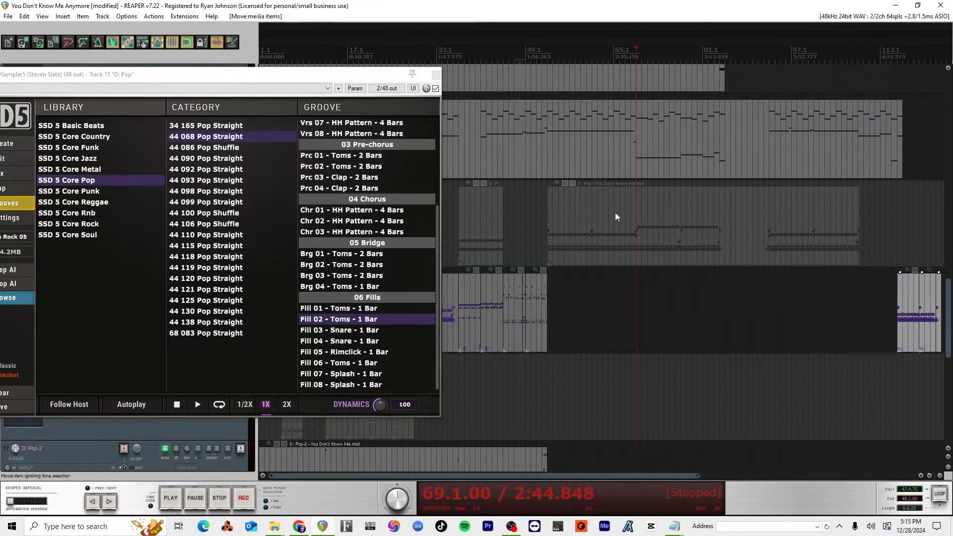
Step: Move the long drum item starting at measure 53 from track 14 down to track 15 and play from measure 51
drag(615, 212, 612, 264)
click(546, 90)
key(space)
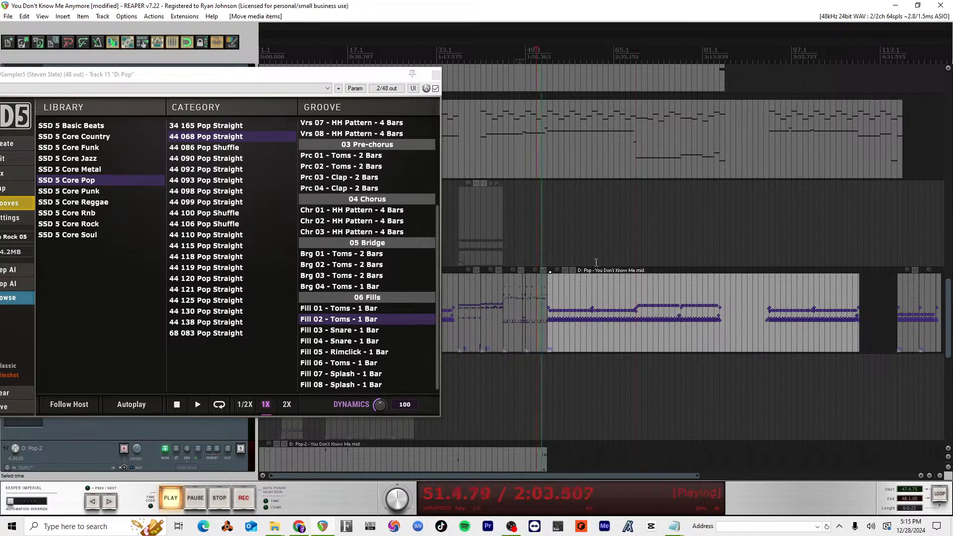
Step: Listen to the drums from measure 51 into the long drum item at measure 53, and stop playback
scroll(608, 275, up, 3)
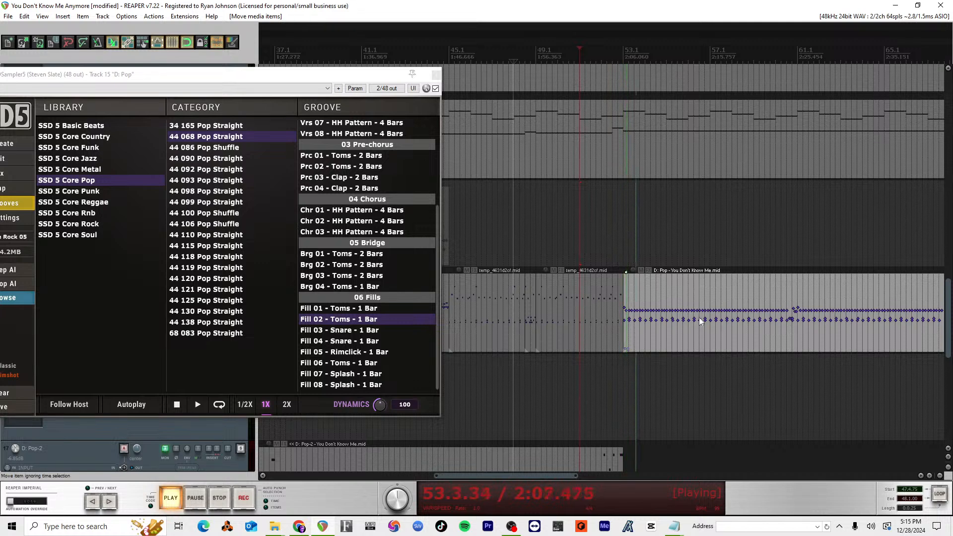
scroll(693, 314, down, 2)
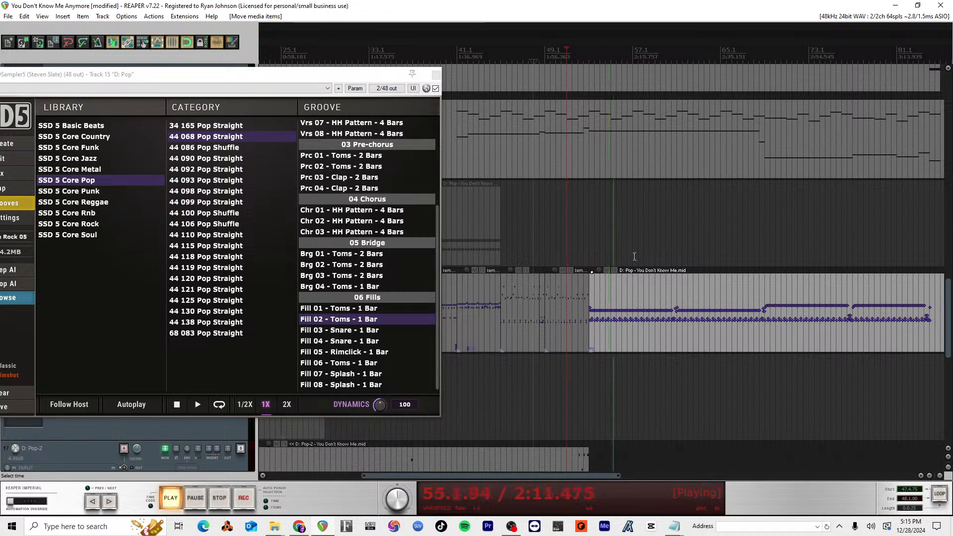
key(space)
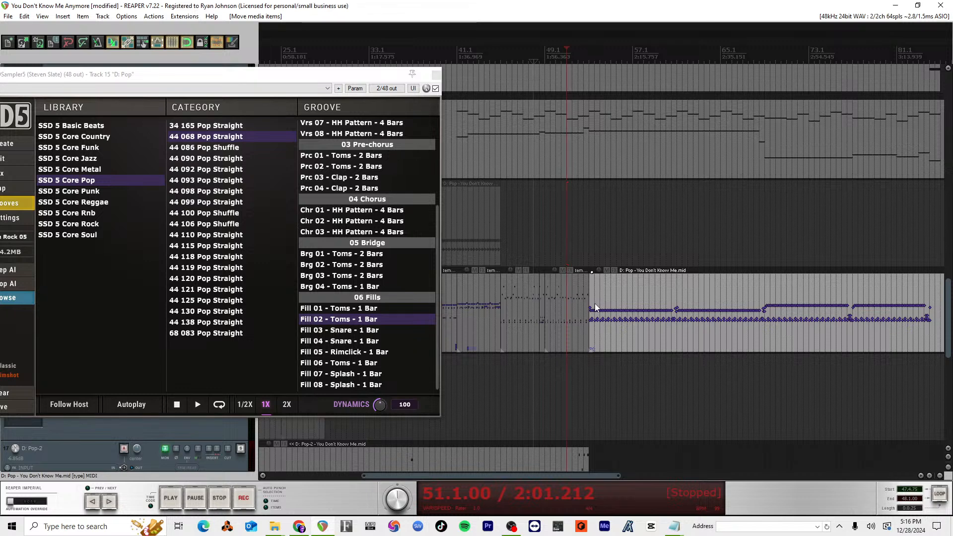
Step: Insert the groove Fill 06 - Toms - 1 Bar at measure 52 on track 15 and play from measure 51 into measure 53
key(space)
drag(360, 366, 578, 333)
click(514, 318)
key(space)
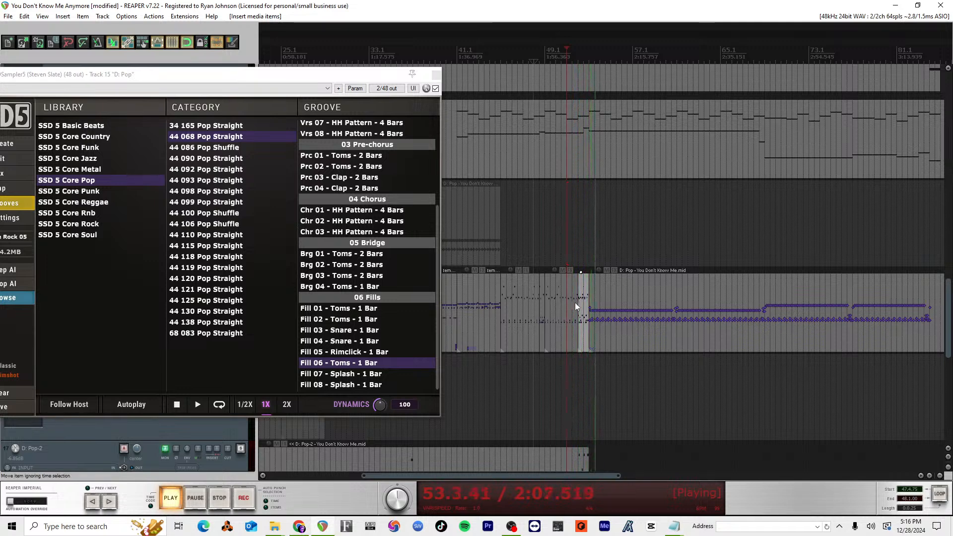
key(space)
Step: Open the measure 53 drum item's notes, raise the C#3 note at measure 53 to D3, and play from measure 52
scroll(614, 320, up, 2)
scroll(615, 320, up, 2)
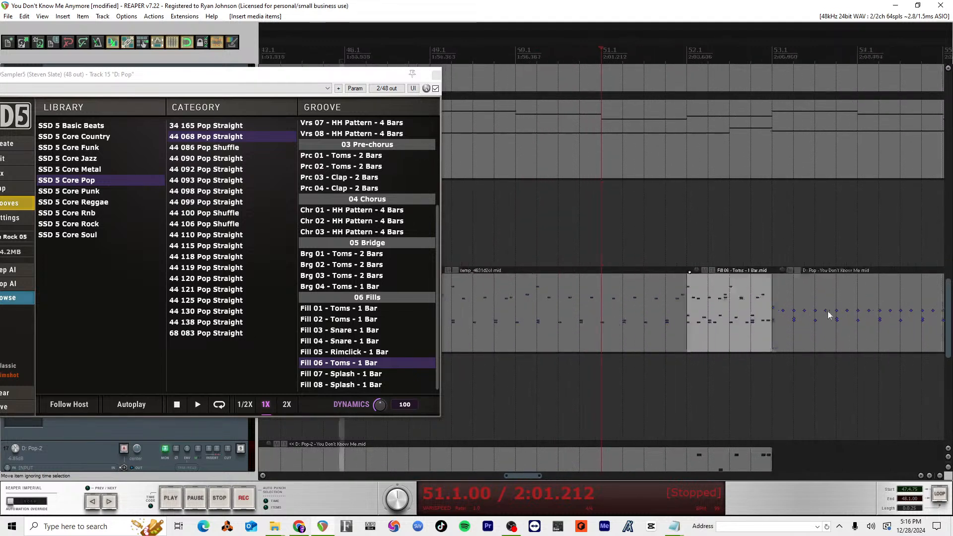
click(783, 306)
double_click(783, 306)
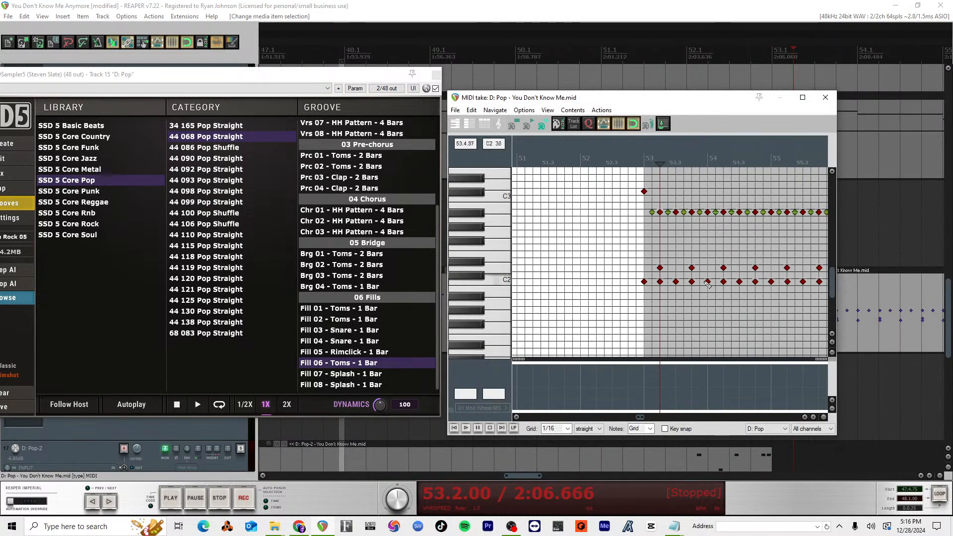
click(644, 191)
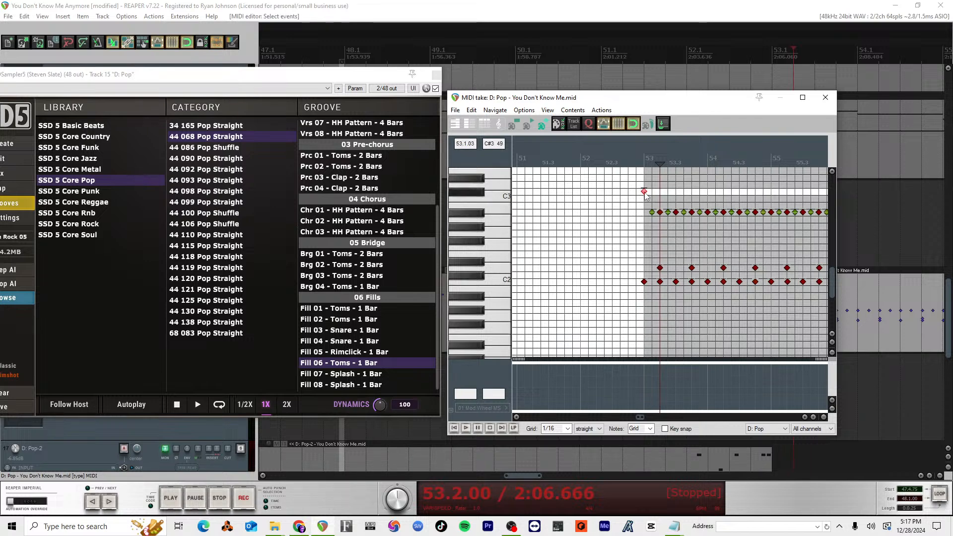
mouse_move(644, 193)
mouse_down()
mouse_move(643, 205)
mouse_move(644, 185)
mouse_up()
click(581, 162)
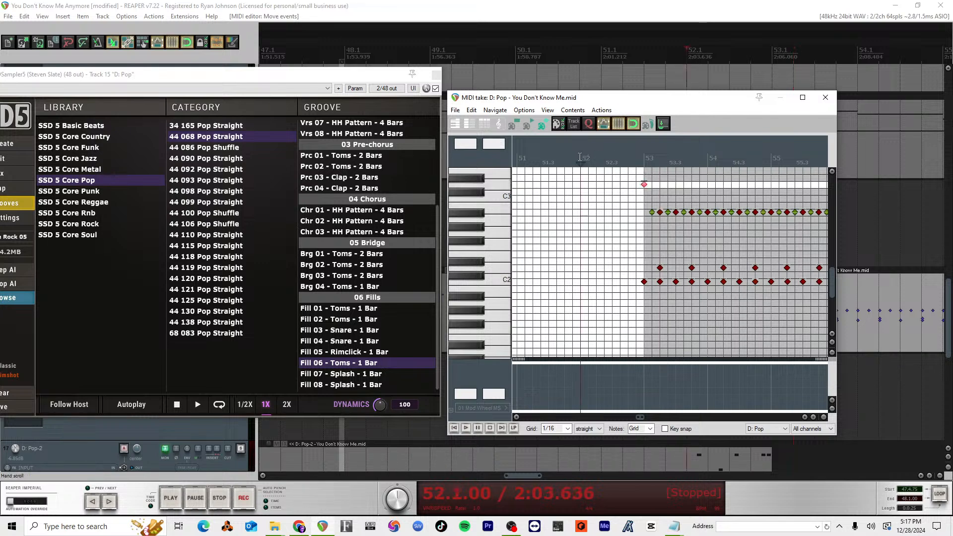
key(space)
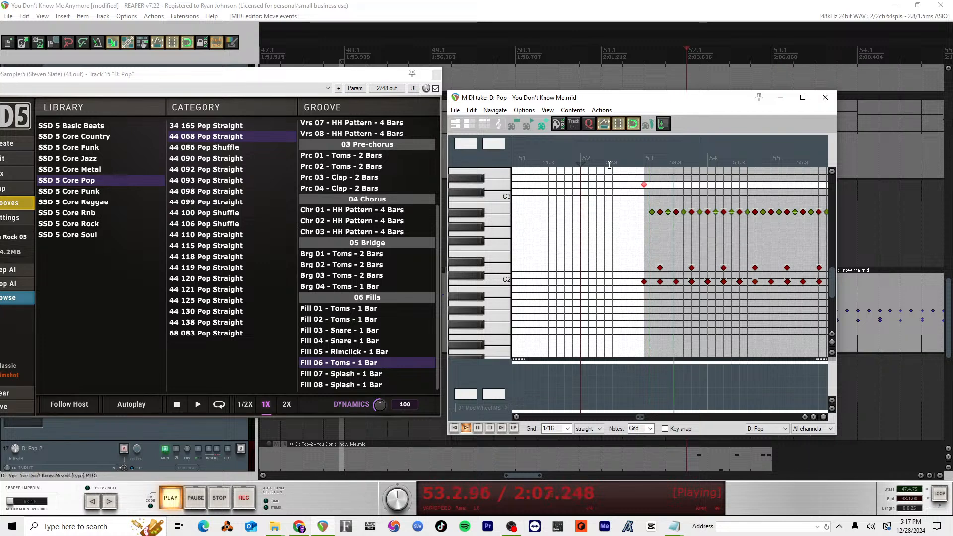
key(space)
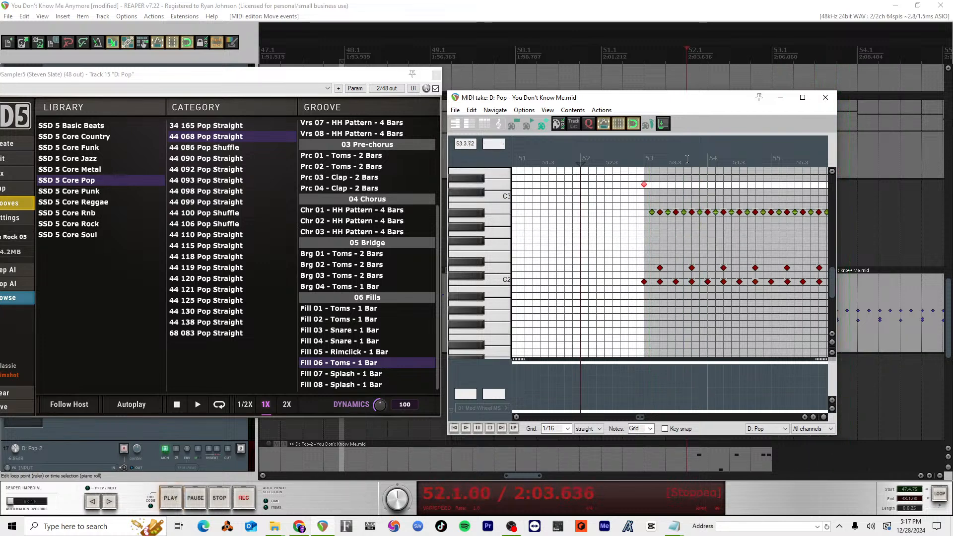
Step: Raise the A#2 note at the start of measure 54 to G3 and play from just before measure 53
click(691, 157)
key(space)
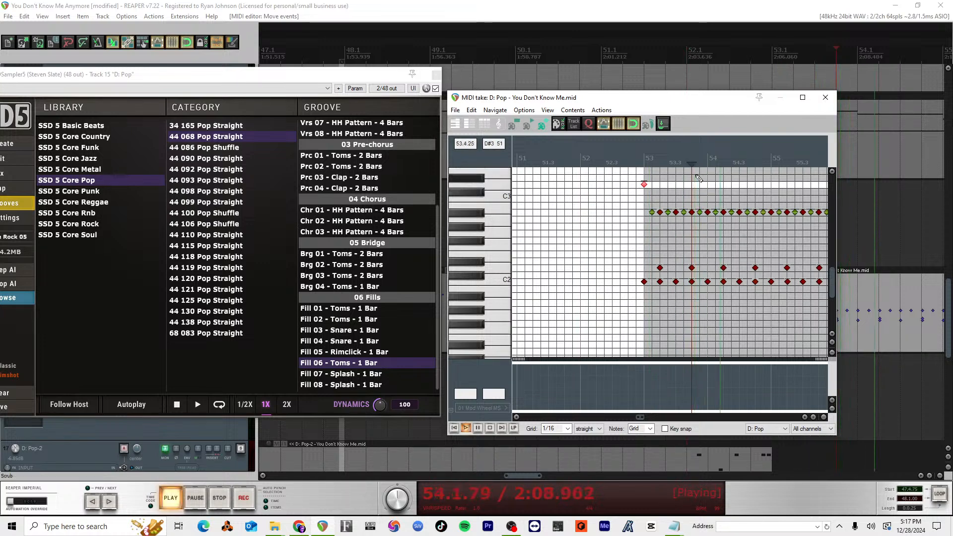
key(space)
drag(707, 213, 701, 172)
click(570, 162)
key(space)
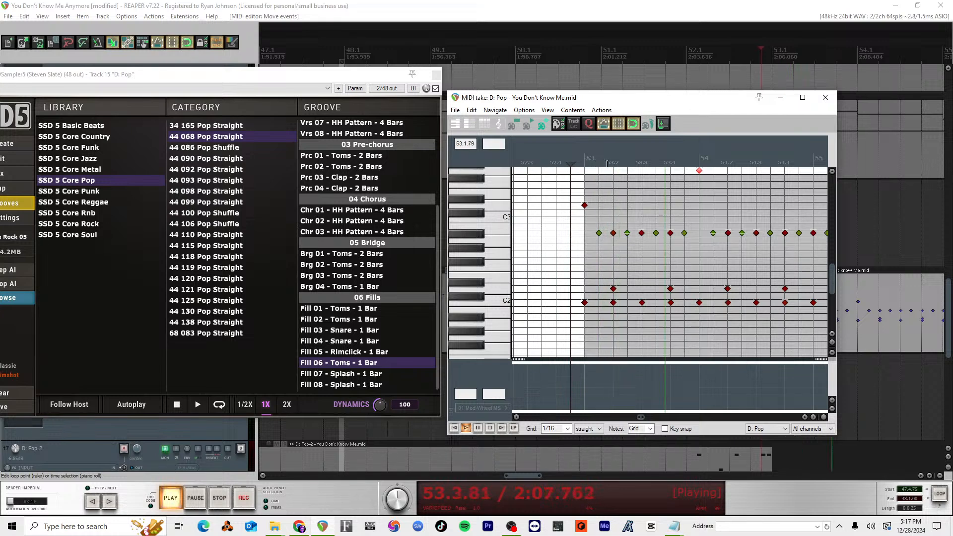
scroll(680, 251, down, 3)
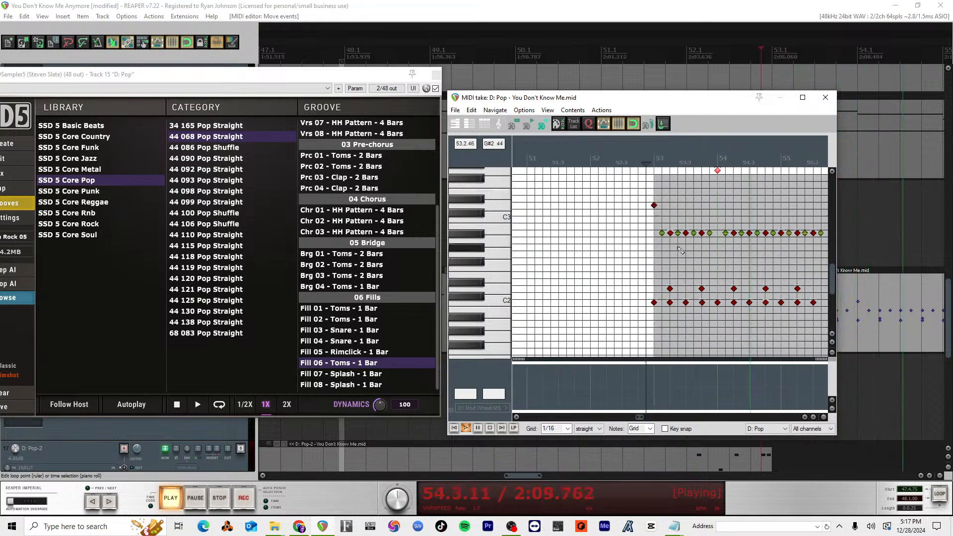
key(space)
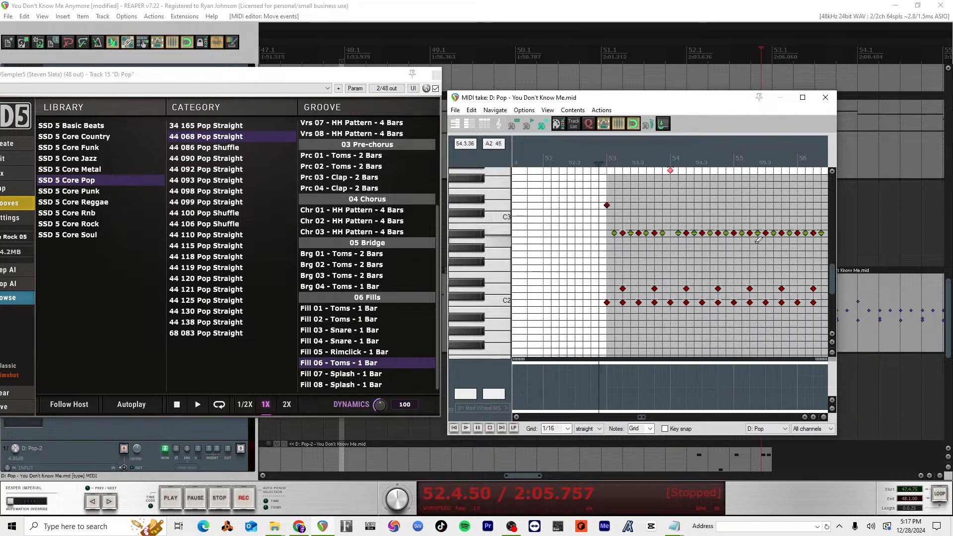
Step: Raise the A#2 note at the start of measure 55 to D3 and play the passage
scroll(725, 198, right, 2)
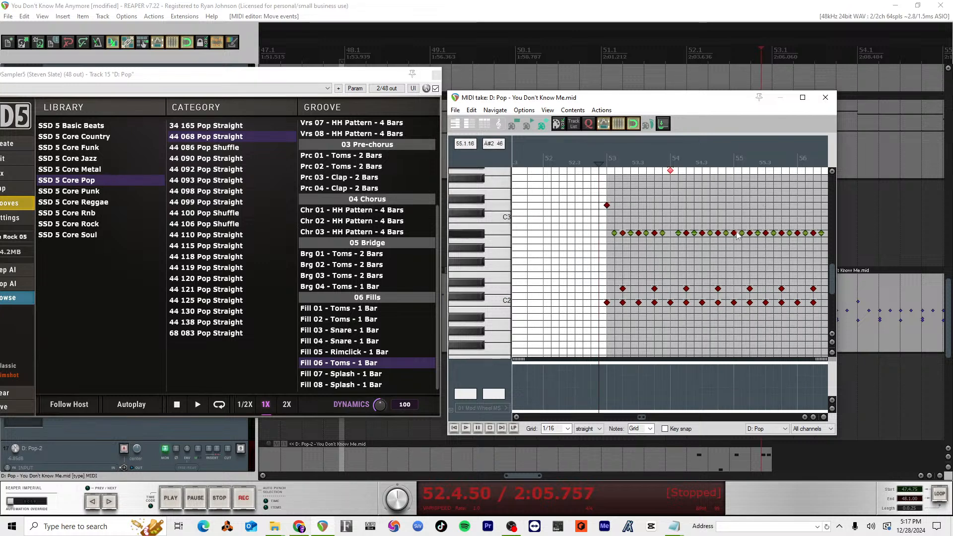
drag(734, 233, 736, 206)
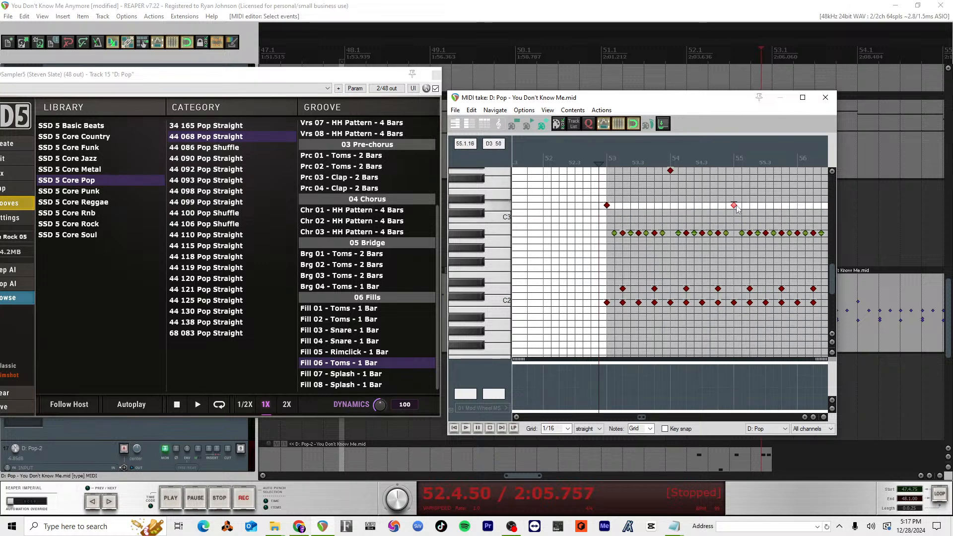
key(space)
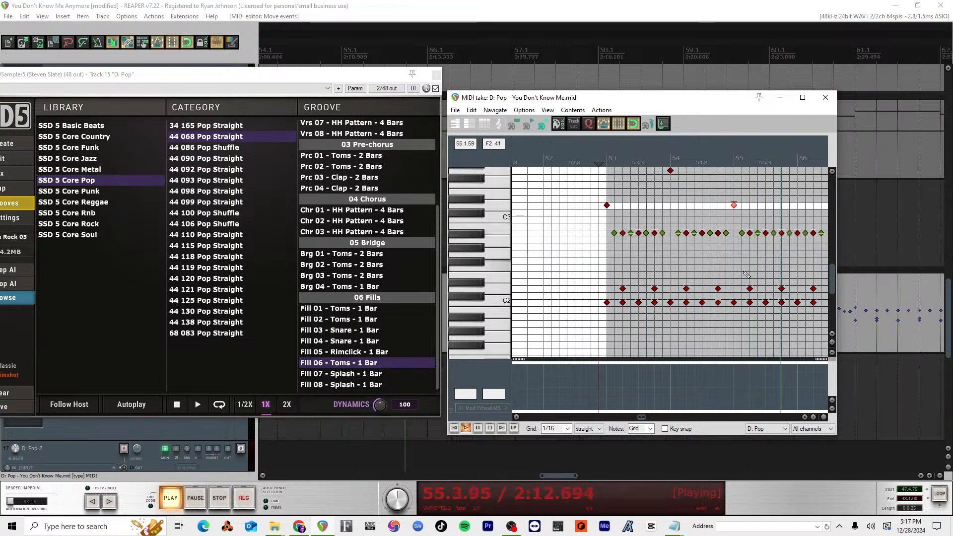
key(space)
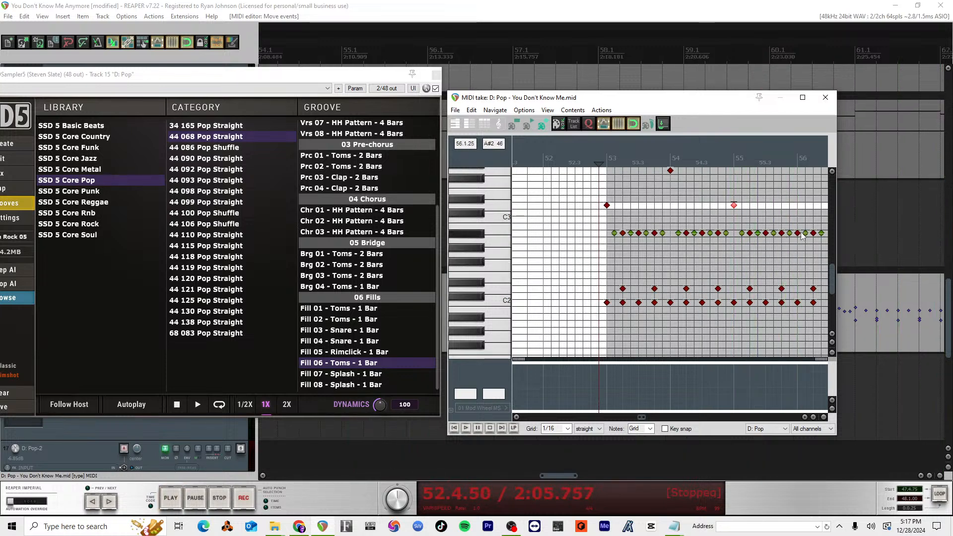
Step: Raise the A#2 note at the start of measure 56 to A3 and play the passage
drag(797, 233, 797, 151)
scroll(792, 221, up, 1)
scroll(791, 222, up, 1)
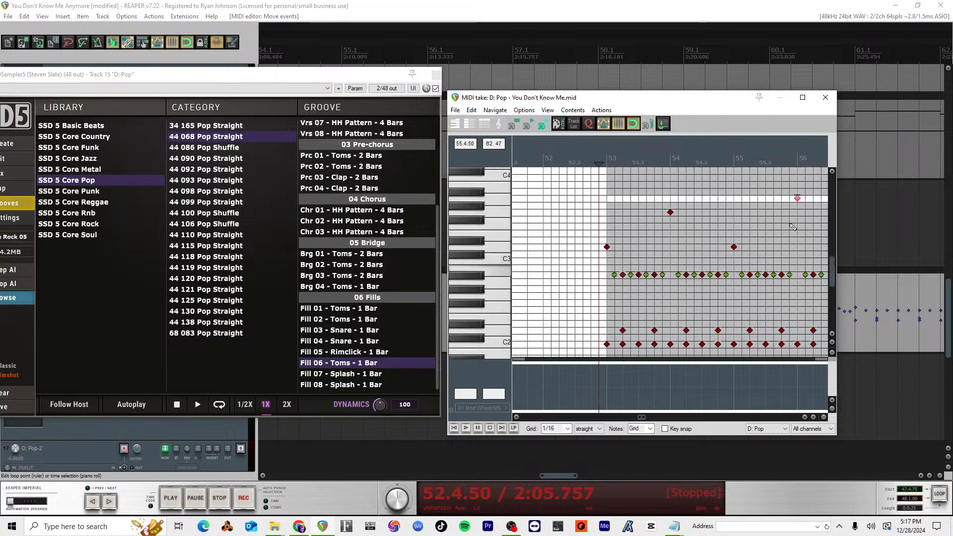
key(space)
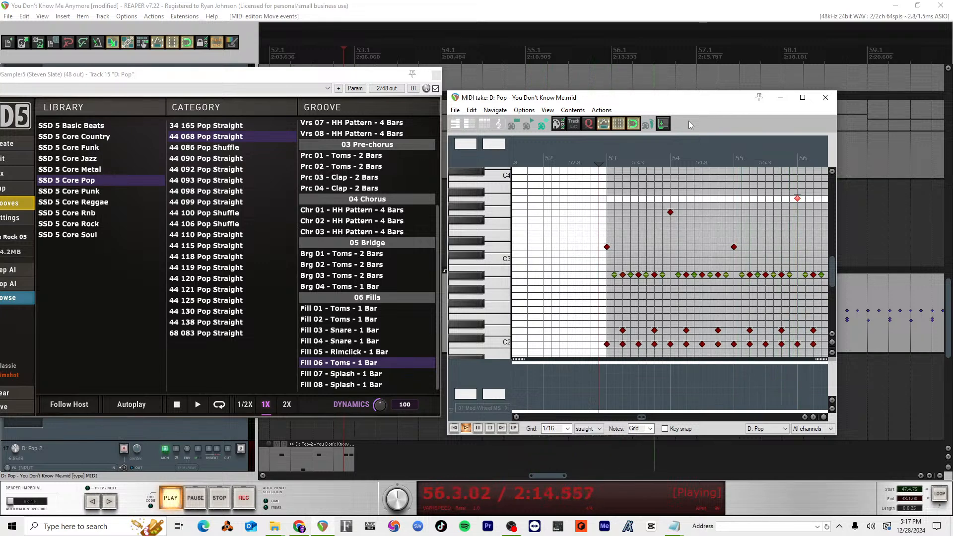
key(space)
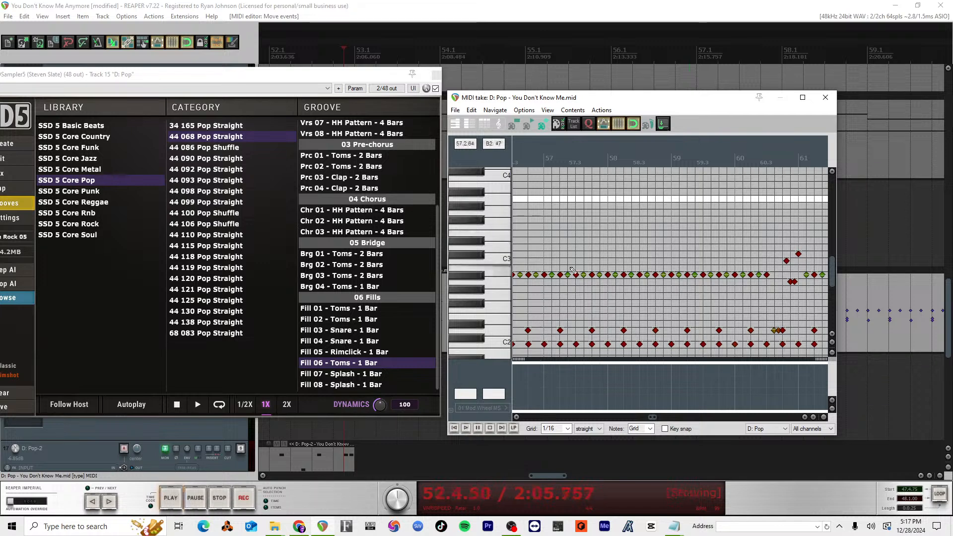
Step: Select the four raised notes at measures 53 to 56 and try to place the edit cursor at measure 57
scroll(578, 265, down, 3)
drag(629, 261, 541, 201)
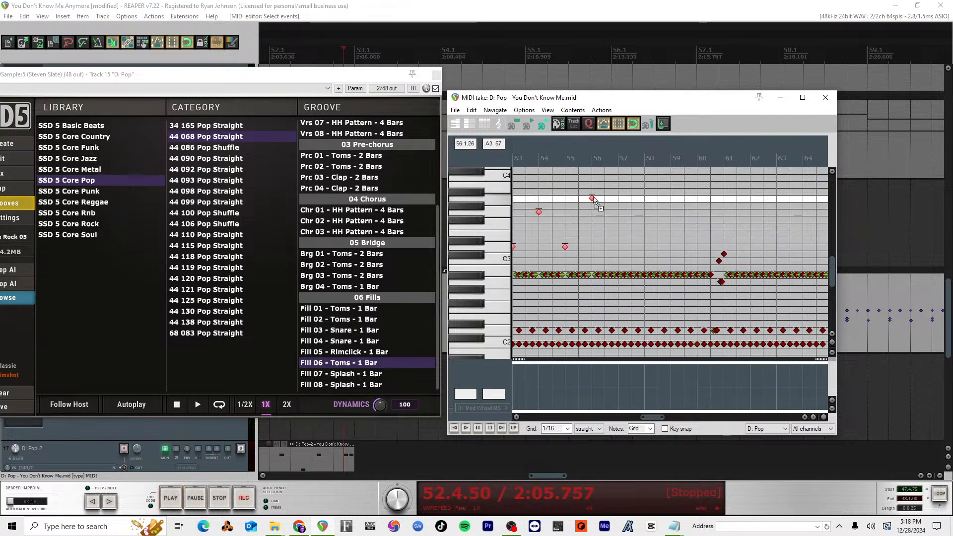
click(620, 159)
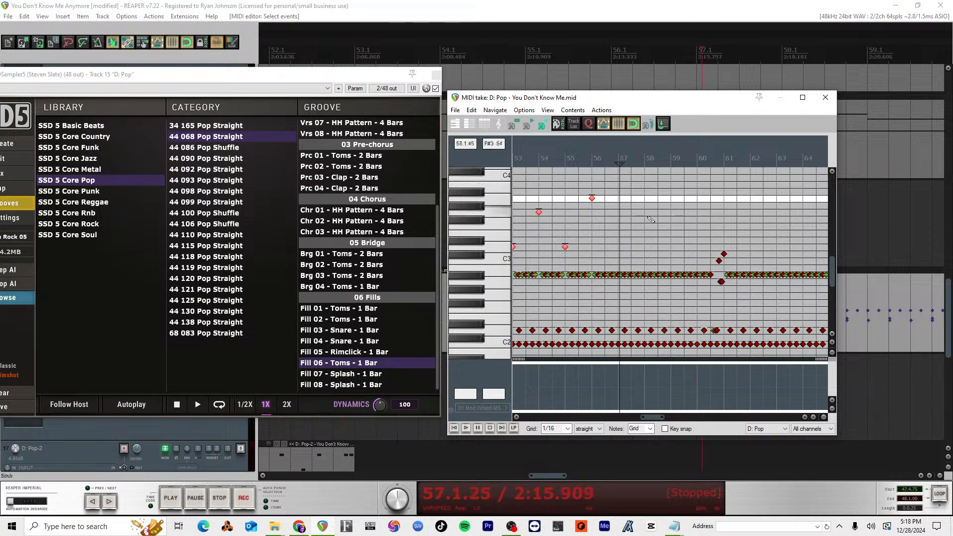
click(618, 163)
click(616, 163)
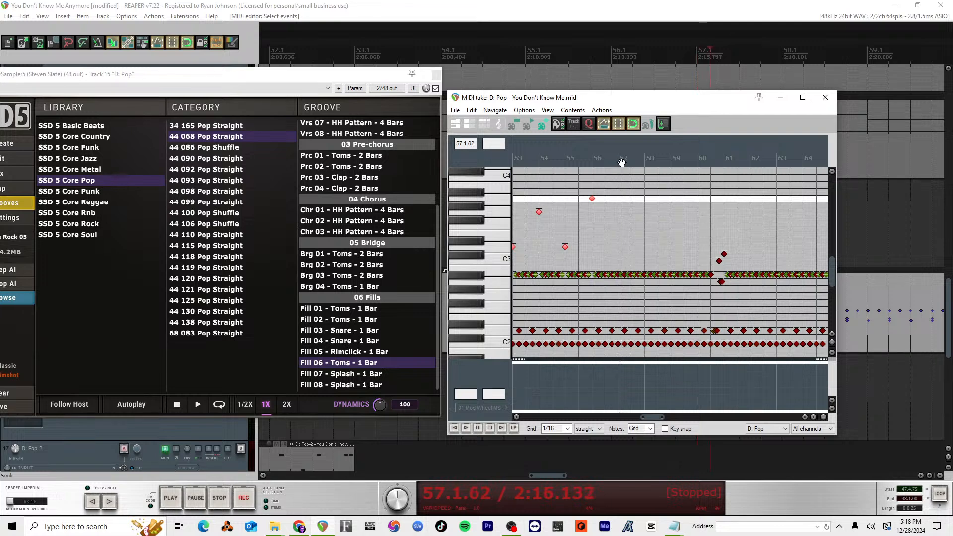
Step: Set the note editor's grid to 1/2 and try placing the edit cursor exactly on measure 57
click(553, 428)
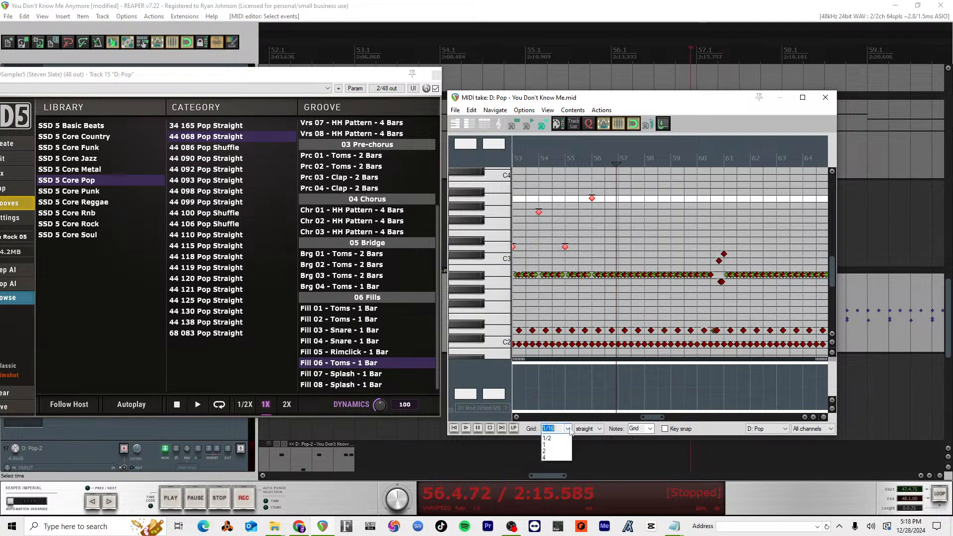
click(556, 482)
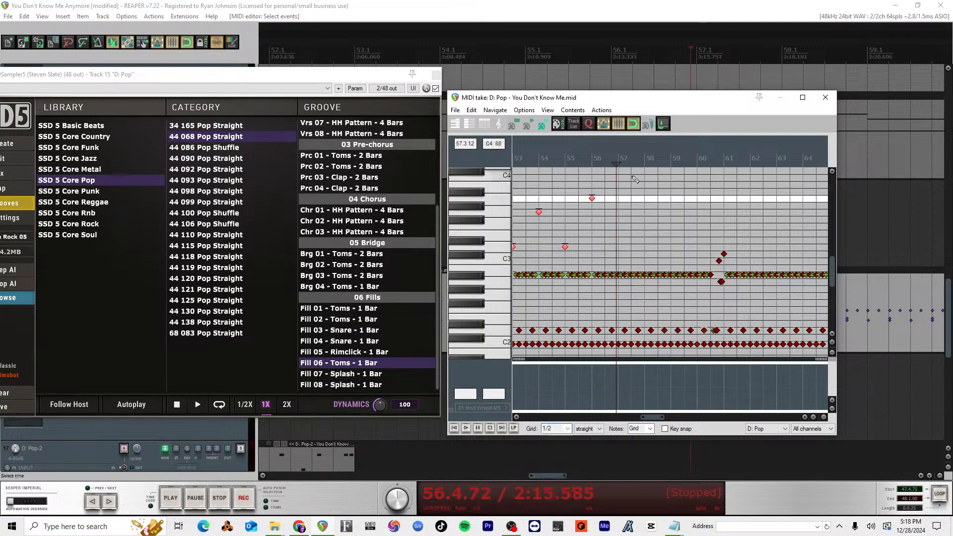
click(618, 164)
drag(619, 164, 621, 164)
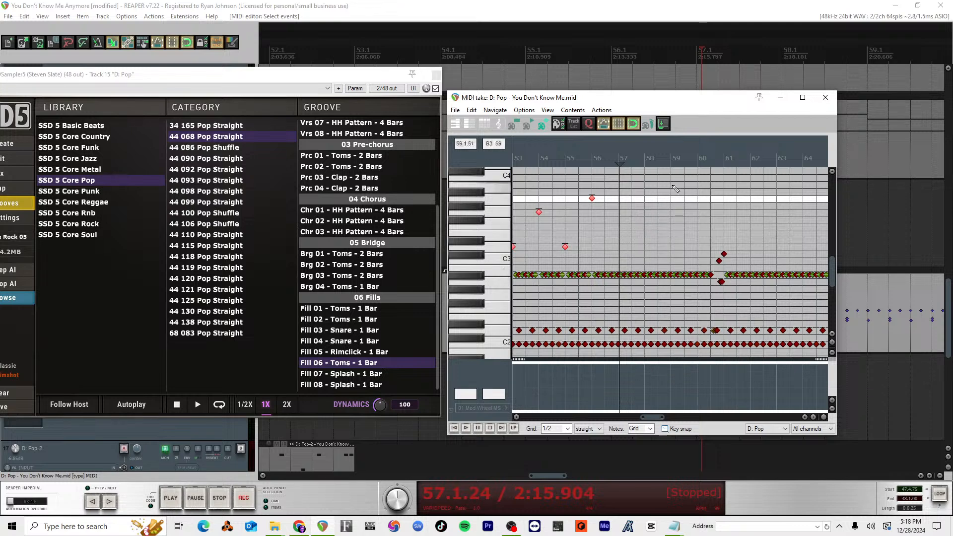
Step: Close and reopen the measure 53 drum item's MIDI editor, and dock it in the main window
click(825, 98)
double_click(653, 298)
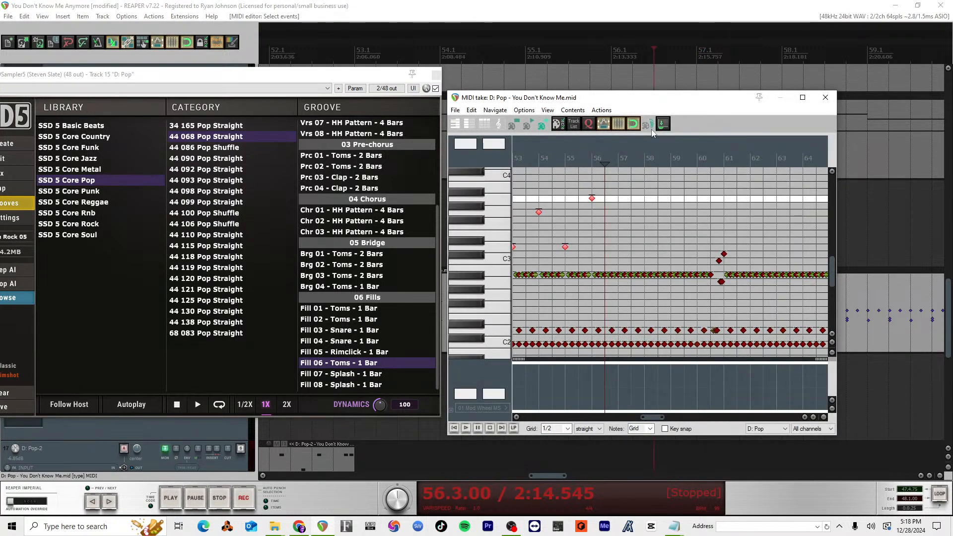
click(663, 125)
scroll(616, 243, down, 4)
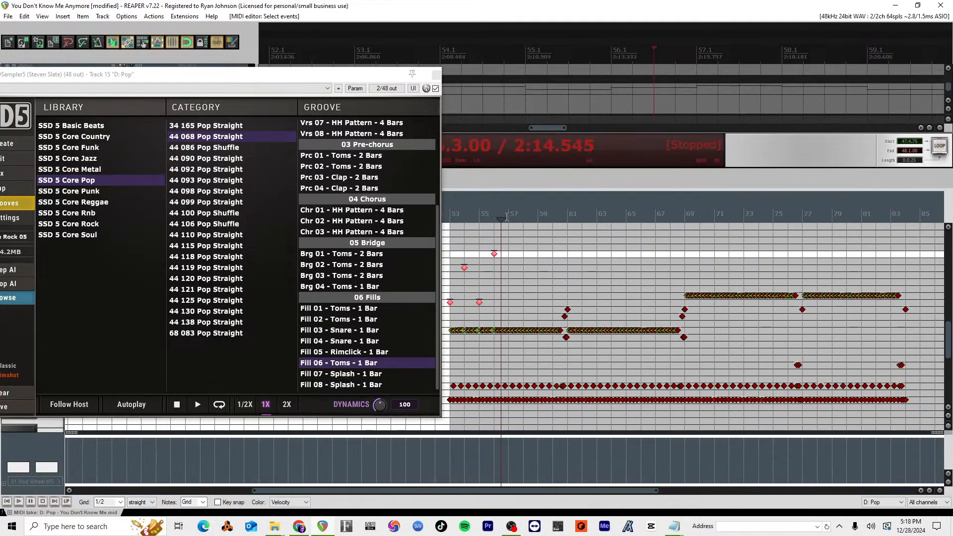
Step: Try to land the edit cursor on measure 57 with key snap temporarily enabled
mouse_move(506, 217)
mouse_down()
mouse_move(521, 217)
mouse_move(505, 218)
mouse_up()
scroll(523, 229, up, 3)
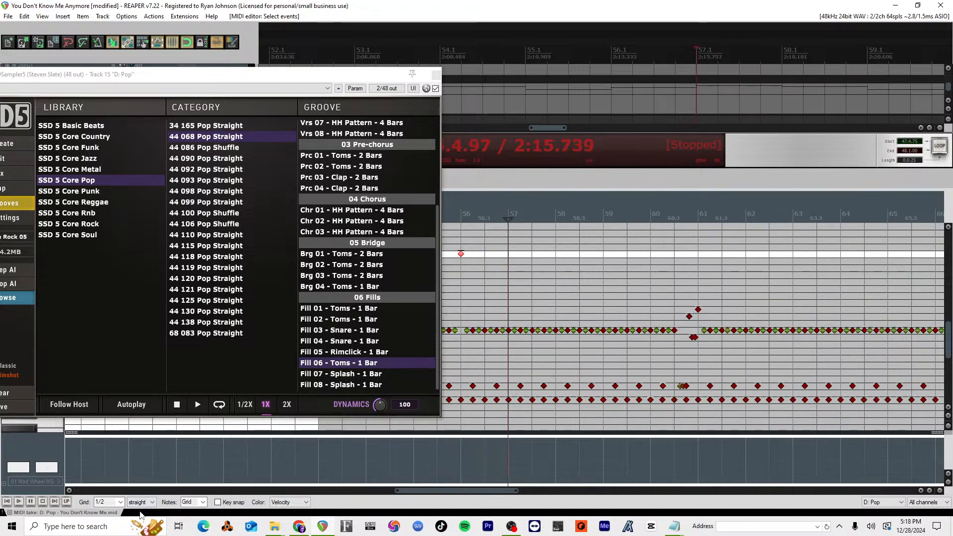
click(218, 502)
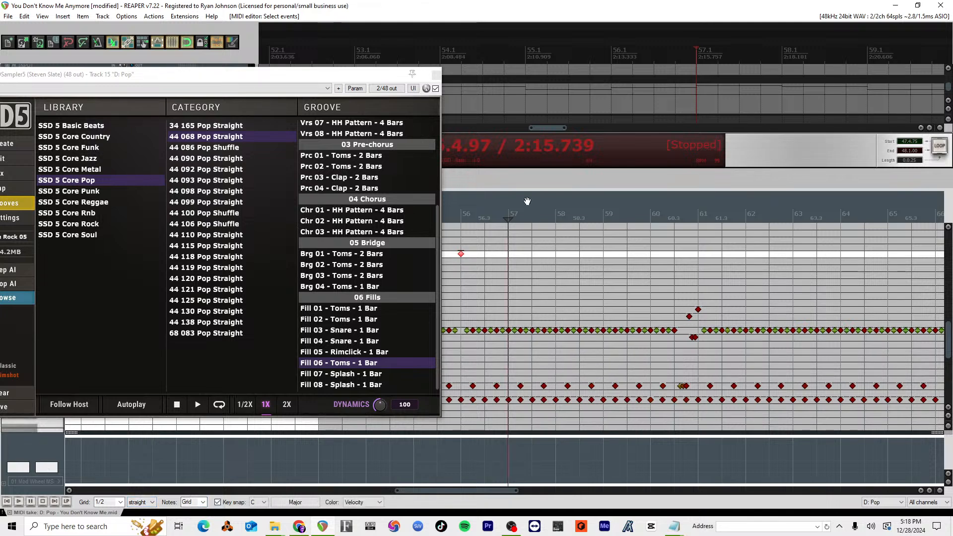
drag(509, 218, 509, 218)
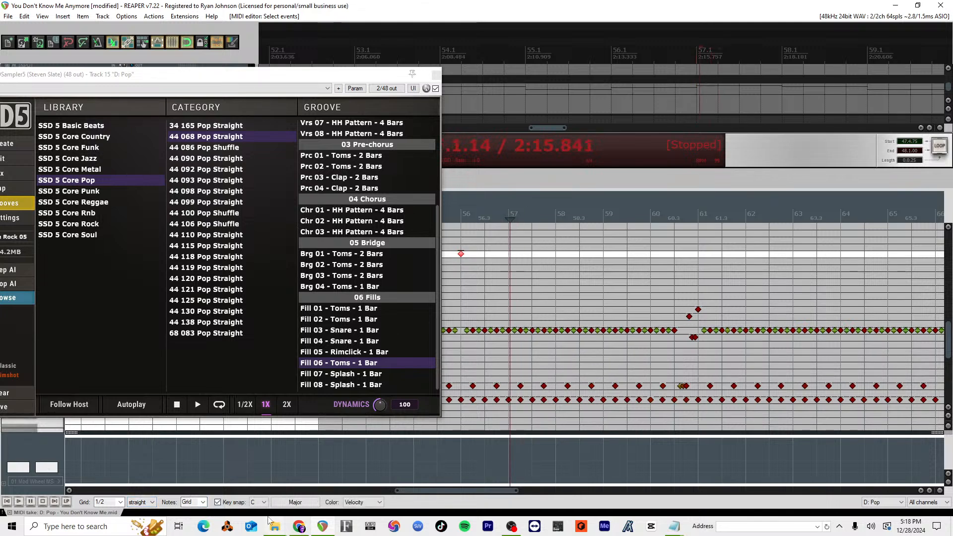
click(217, 502)
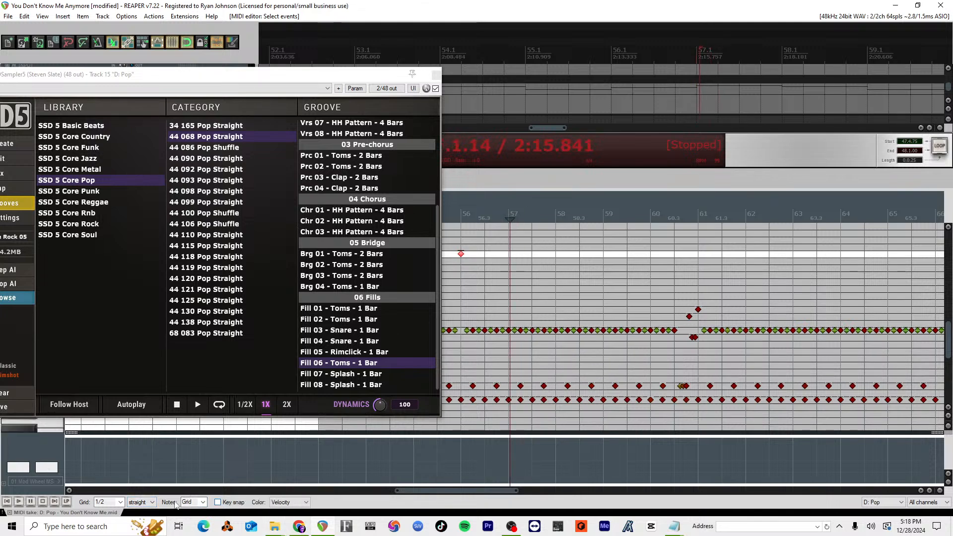
Step: Set the note editor's grid to 1 and try to place the edit cursor on measure 57
click(120, 501)
click(107, 475)
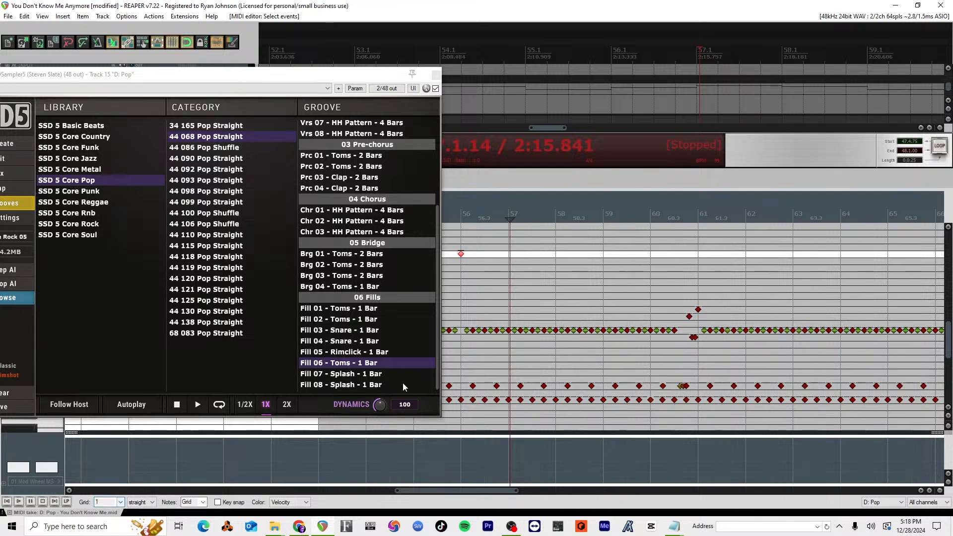
mouse_move(507, 215)
mouse_down()
mouse_move(491, 215)
mouse_move(506, 215)
mouse_up()
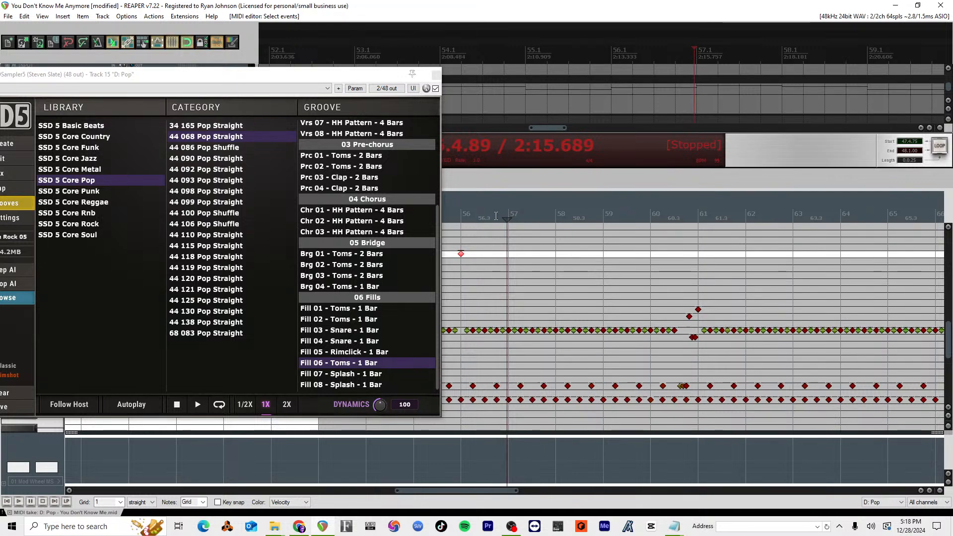
Step: Place the edit cursor exactly on measure 57 and paste the copied accent notes there
mouse_move(505, 220)
mouse_down()
mouse_move(540, 214)
mouse_move(460, 214)
mouse_move(509, 216)
mouse_up()
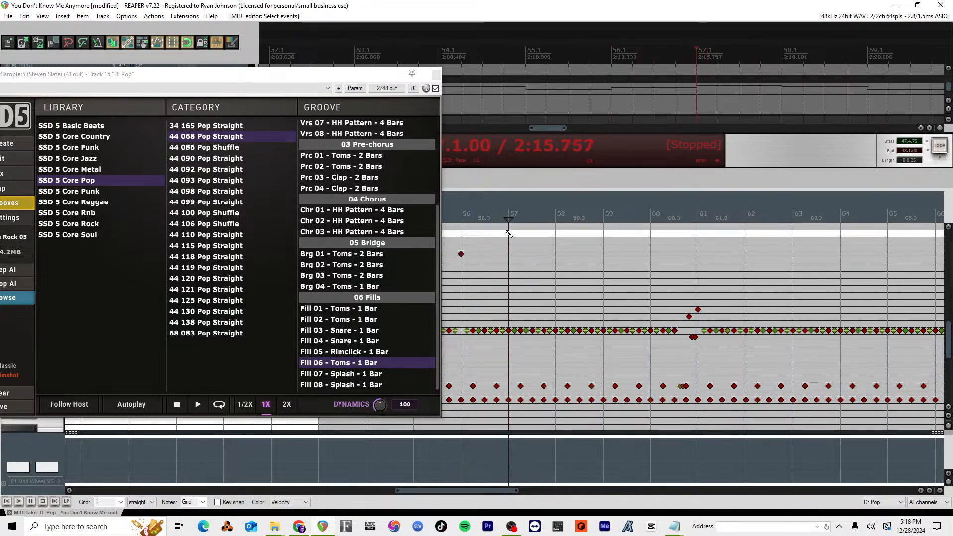
key(ctrl+v)
scroll(520, 232, down, 1)
drag(519, 217, 545, 215)
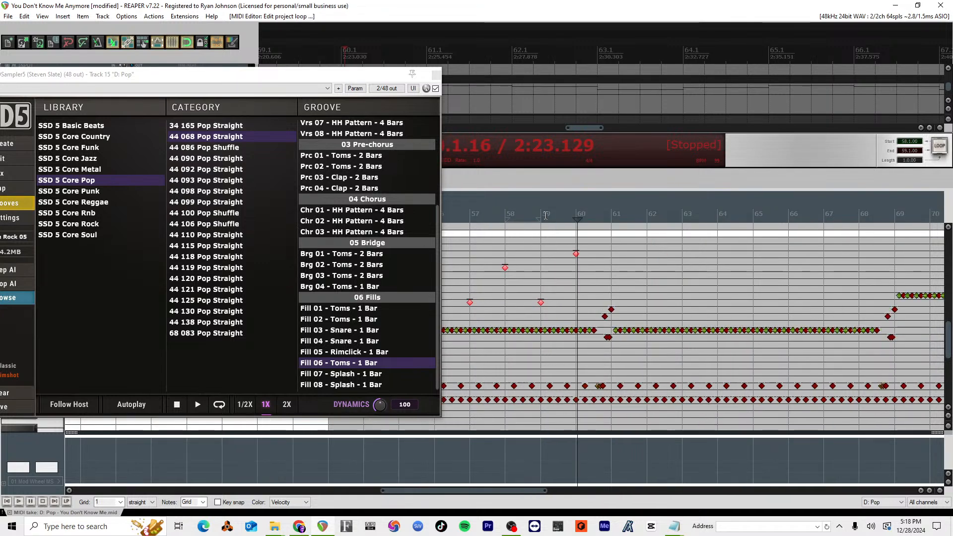
click(558, 229)
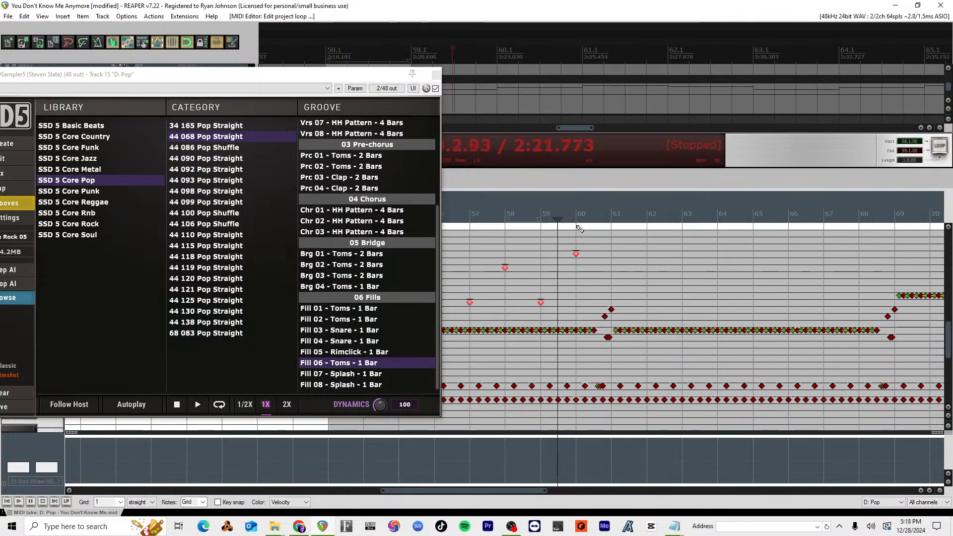
click(543, 242)
Step: Play the drum item from measure 53 through the pasted accents to check them
scroll(546, 241, down, 3)
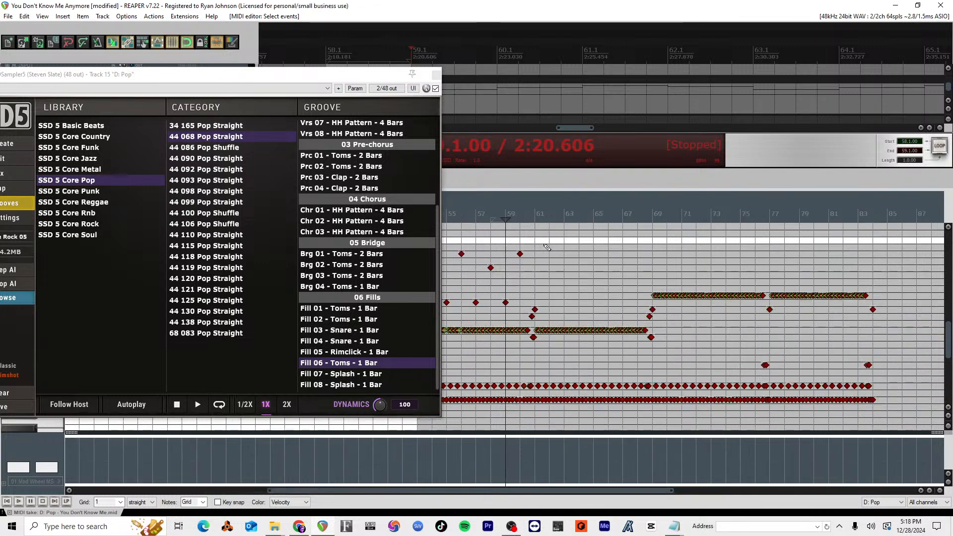
scroll(547, 242, right, 4)
scroll(547, 242, left, 6)
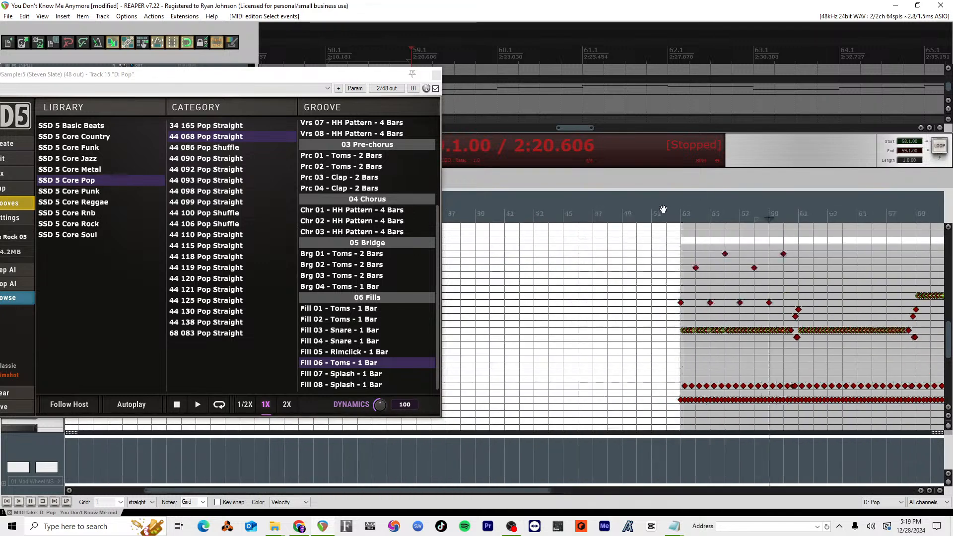
click(679, 216)
key(space)
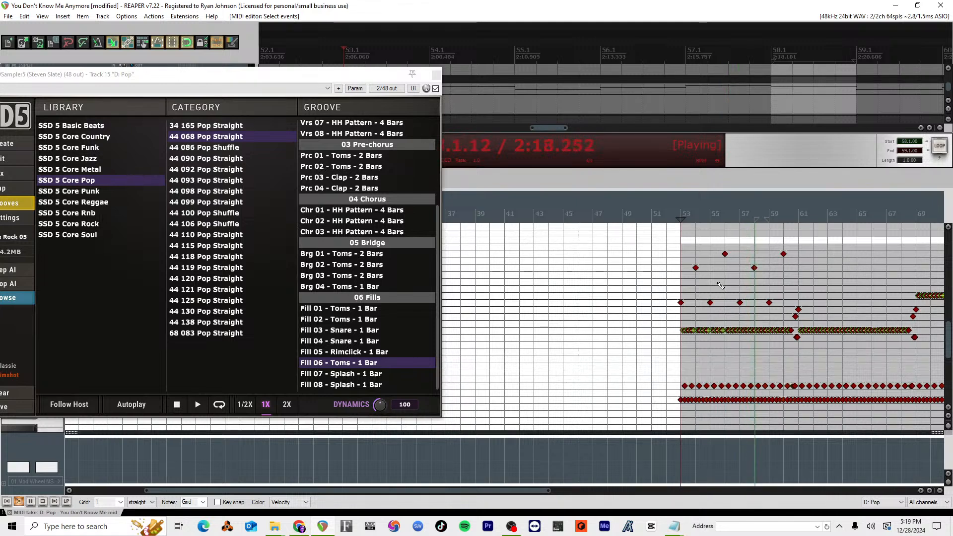
key(space)
Step: Set the grid to 1/2, copy the measure 58 accent to 58.3 one row lower, and play it back
scroll(753, 318, up, 3)
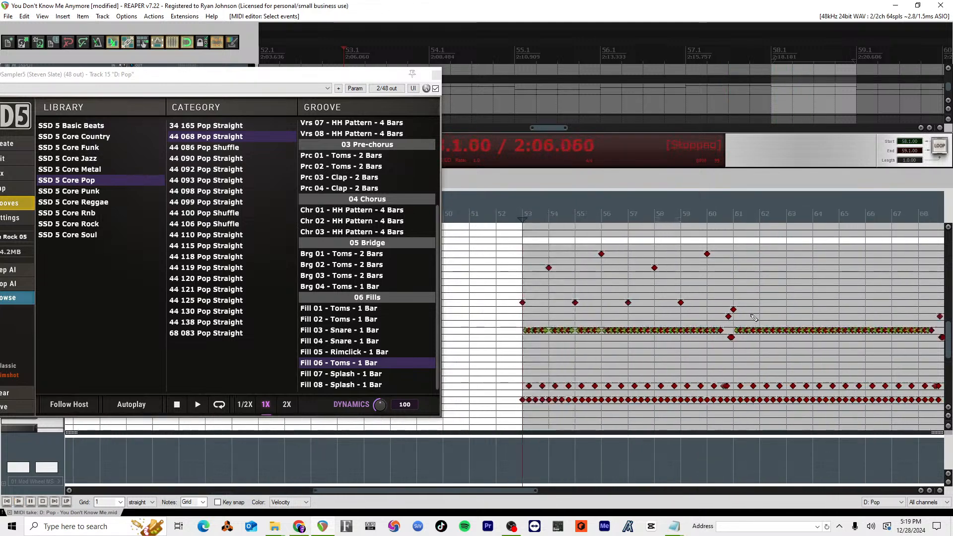
click(654, 269)
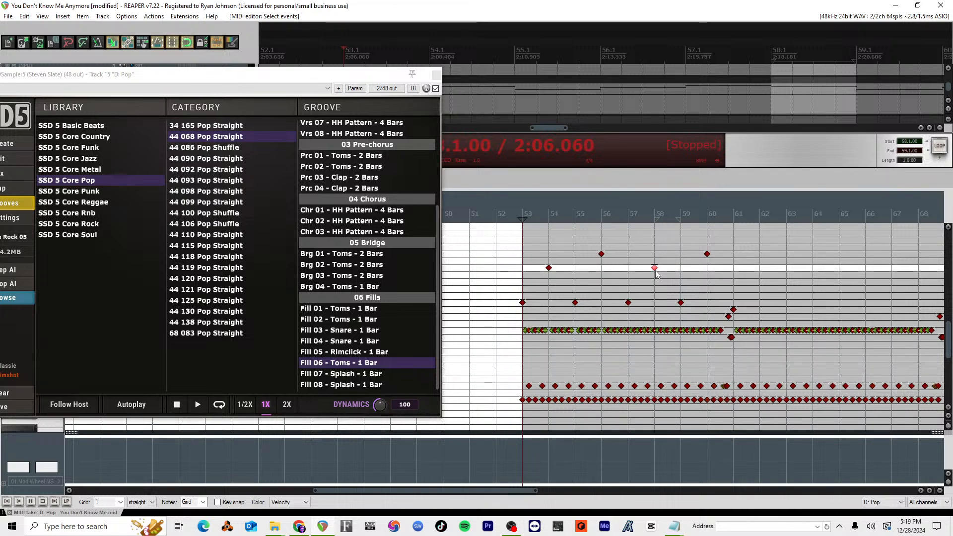
click(120, 502)
click(107, 478)
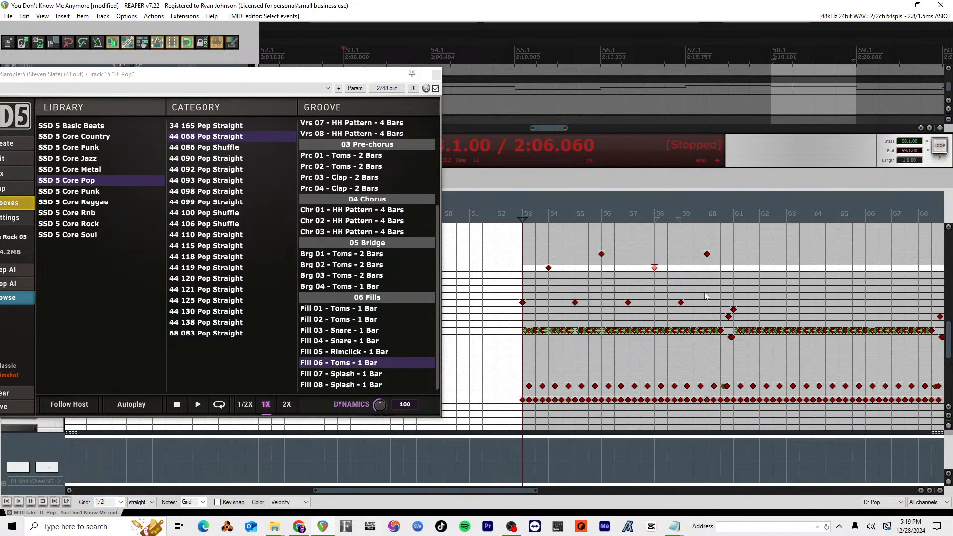
drag(654, 271, 669, 281)
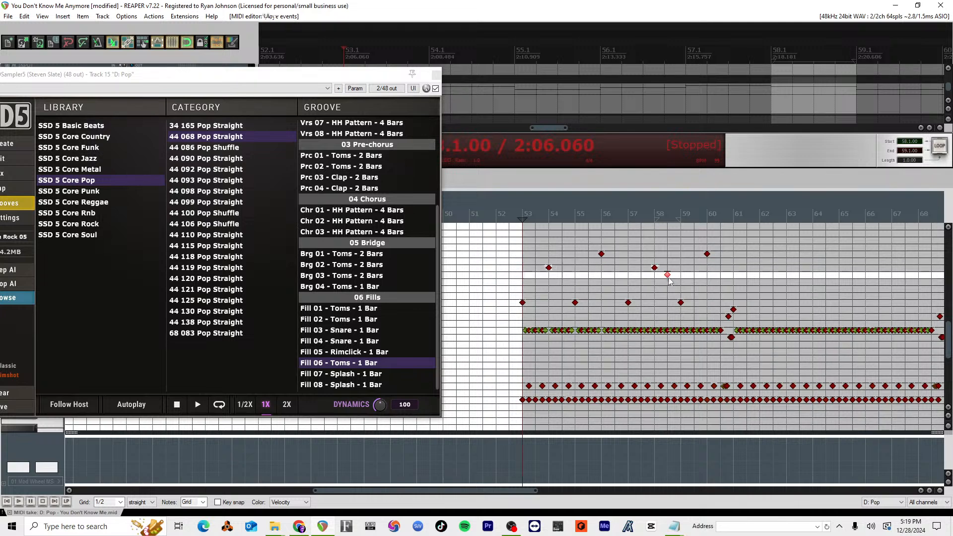
click(642, 220)
key(space)
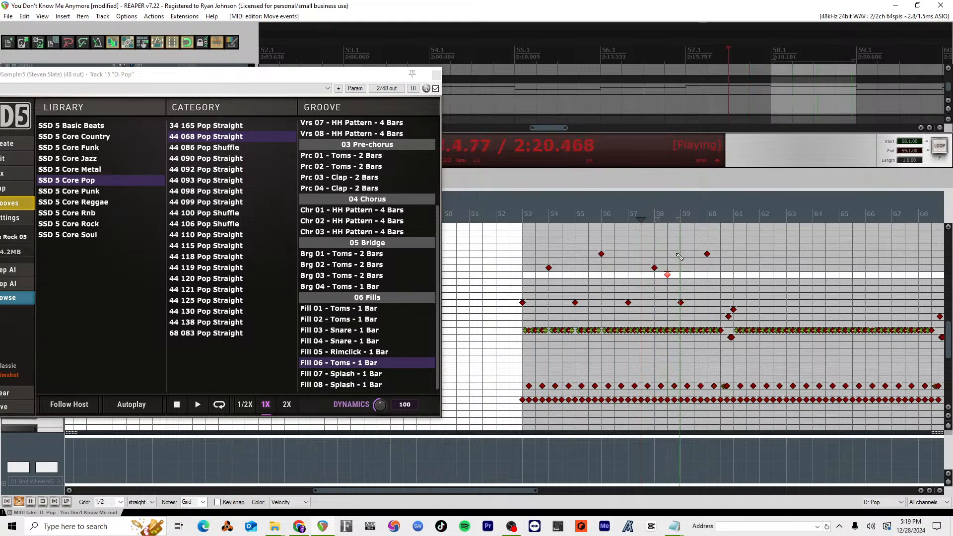
key(space)
Step: Try the copied note at 58.3 on the measure 60 accent's row and on the measure 58 accent's row
drag(667, 276, 668, 259)
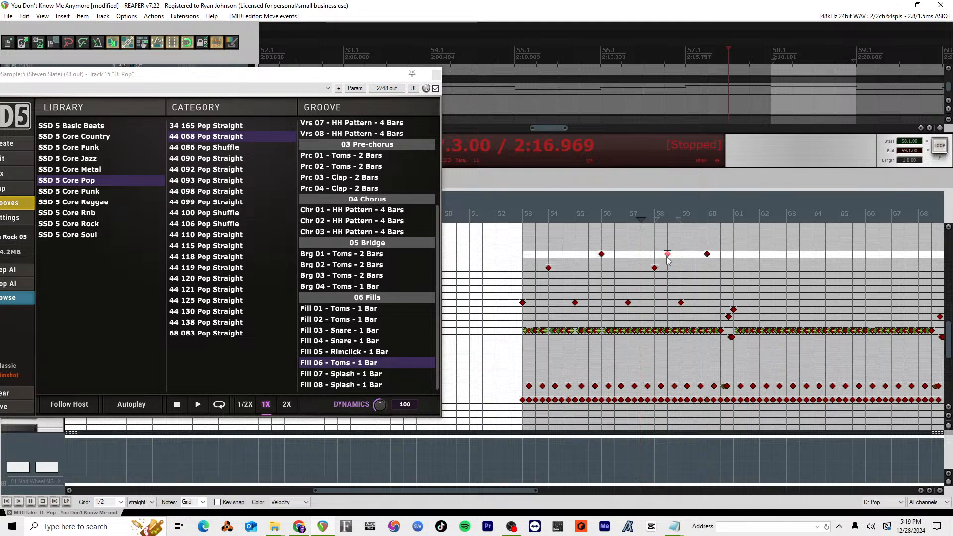
key(space)
drag(668, 254, 668, 268)
scroll(668, 275, up, 3)
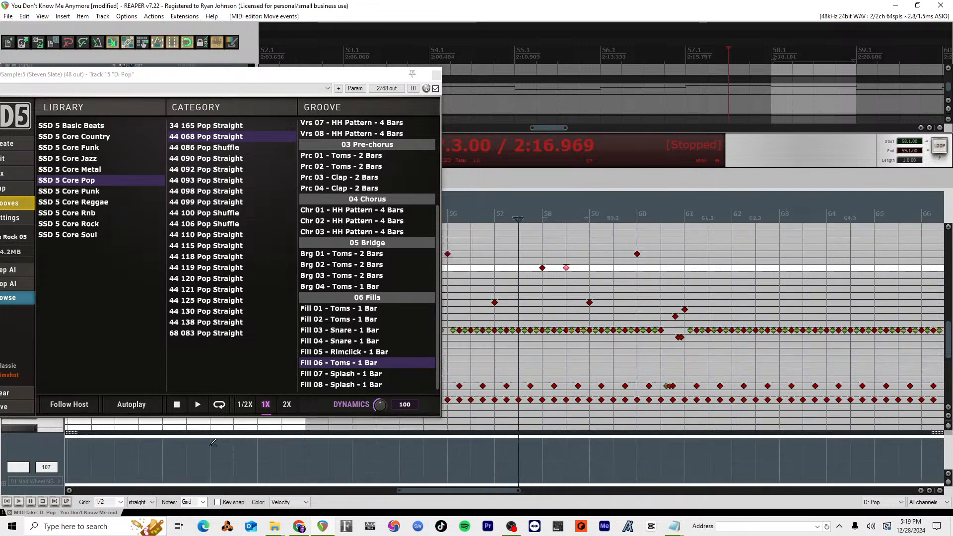
Step: Set the grid to 1/16, move the copied note to half a beat after 58.1, one row below the accent, and audition it
click(112, 502)
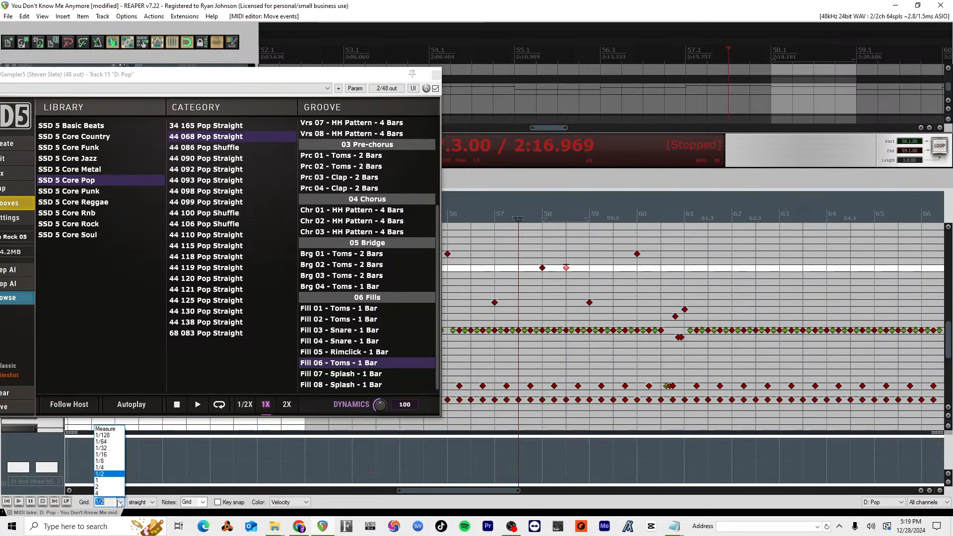
click(109, 459)
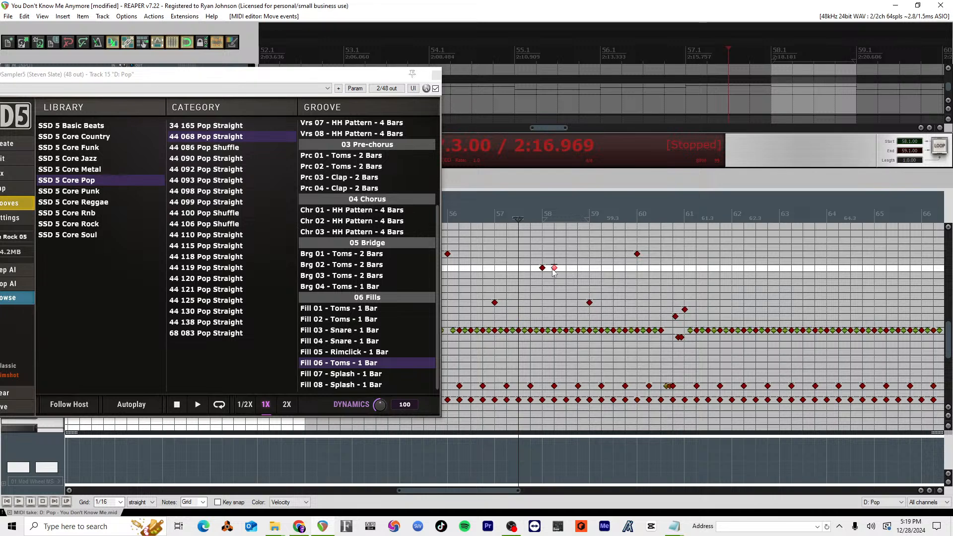
key(space)
drag(549, 269, 550, 277)
key(space)
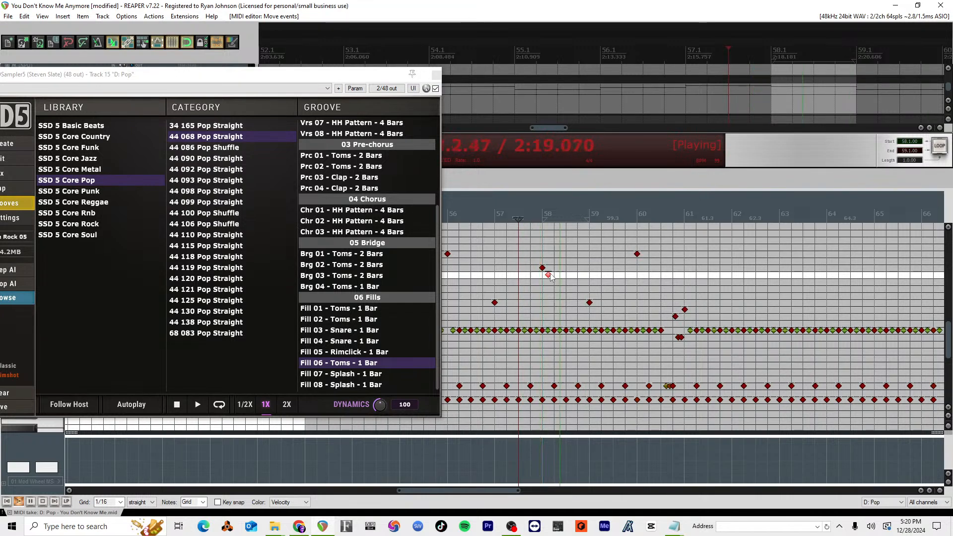
key(space)
Step: Delete the steady-pattern notes below the accents at measures 57 and 58, and play back the passage
click(495, 331)
key(Delete)
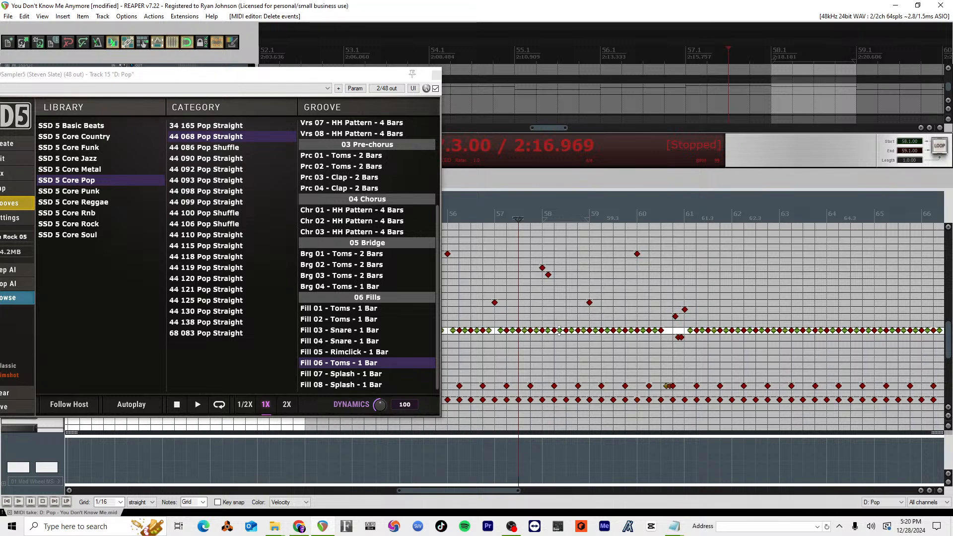
click(542, 331)
key(Delete)
key(space)
key(space)
Step: Add a note at 58.2 on the measure 58 accent's row and another at 58.2.25 one row lower
scroll(554, 274, up, 2)
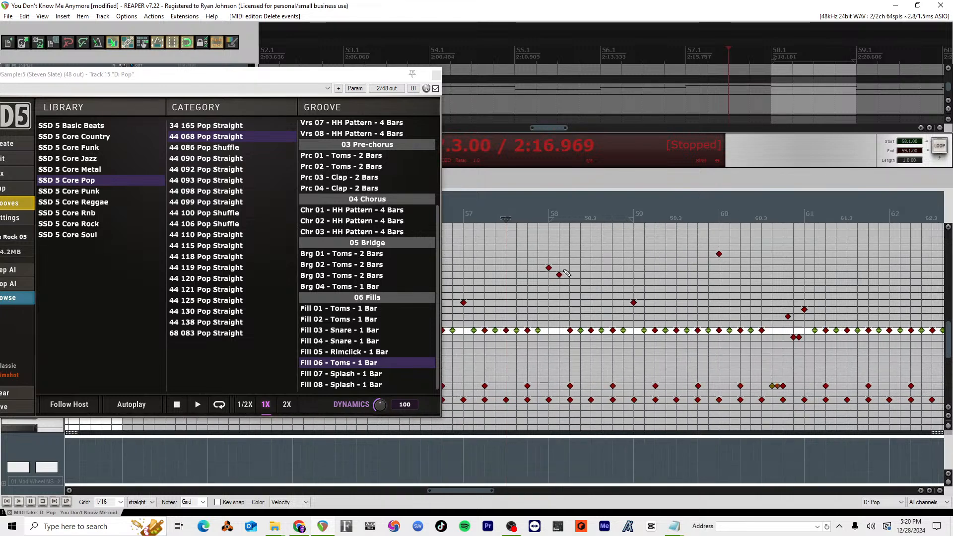
click(569, 269)
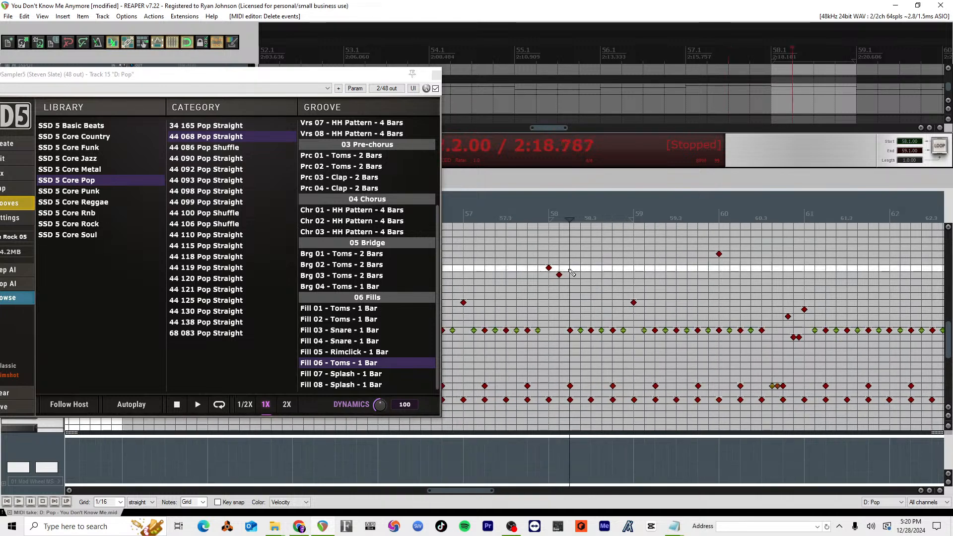
click(571, 269)
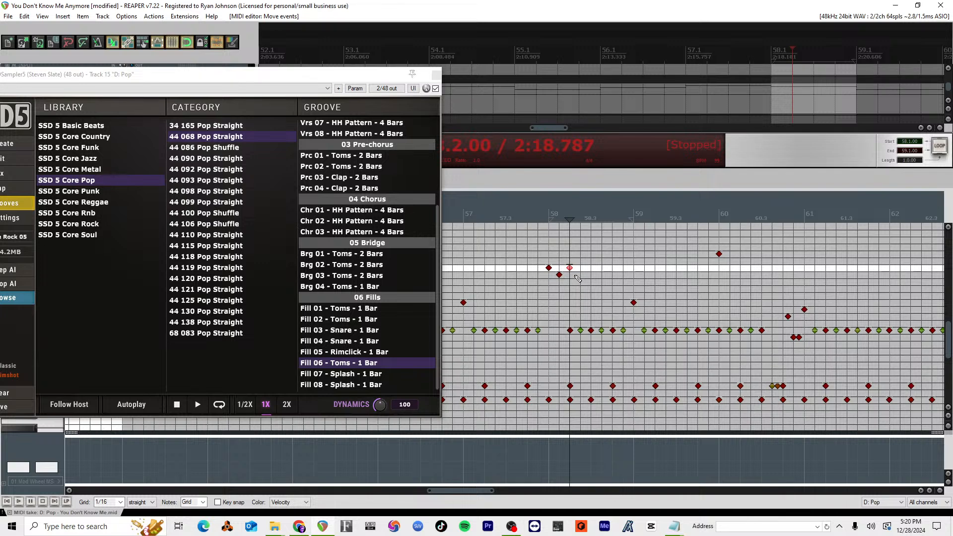
click(574, 276)
click(576, 275)
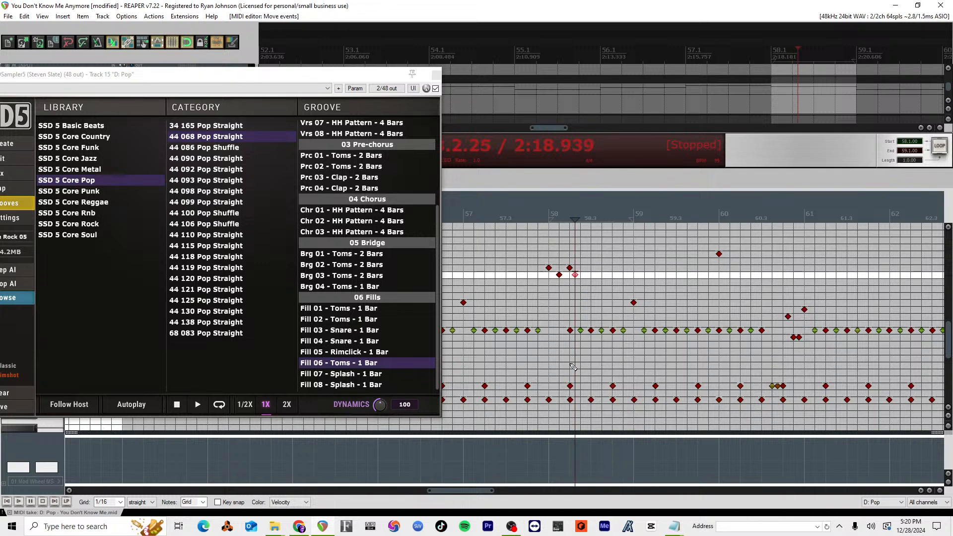
Step: Delete the steady-pattern note under the new fill note at 58.2 and play back from 57.4
drag(563, 317, 575, 342)
key(Delete)
click(529, 219)
key(space)
key(space)
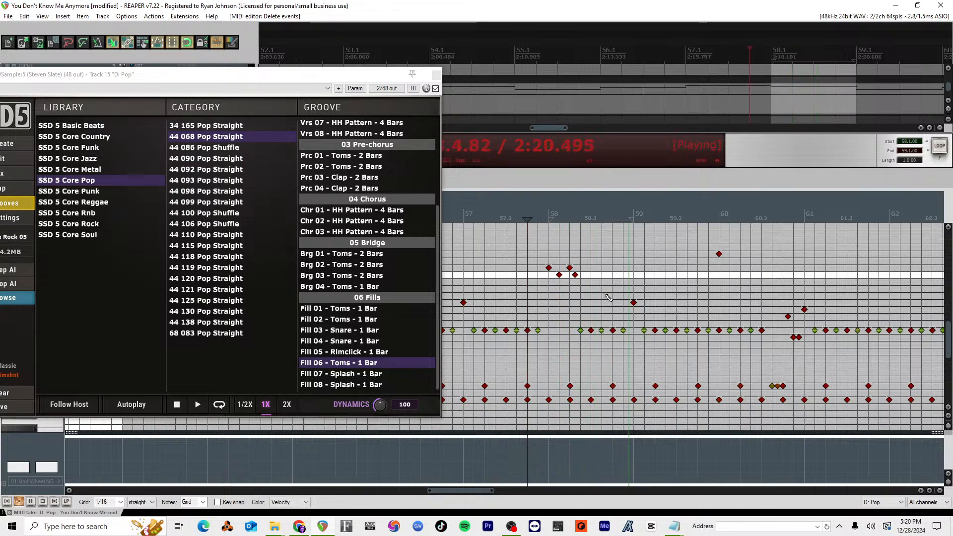
key(space)
key(space)
Step: Move the fill's last lower note half a beat after 58.2 and audition the change
scroll(576, 276, up, 2)
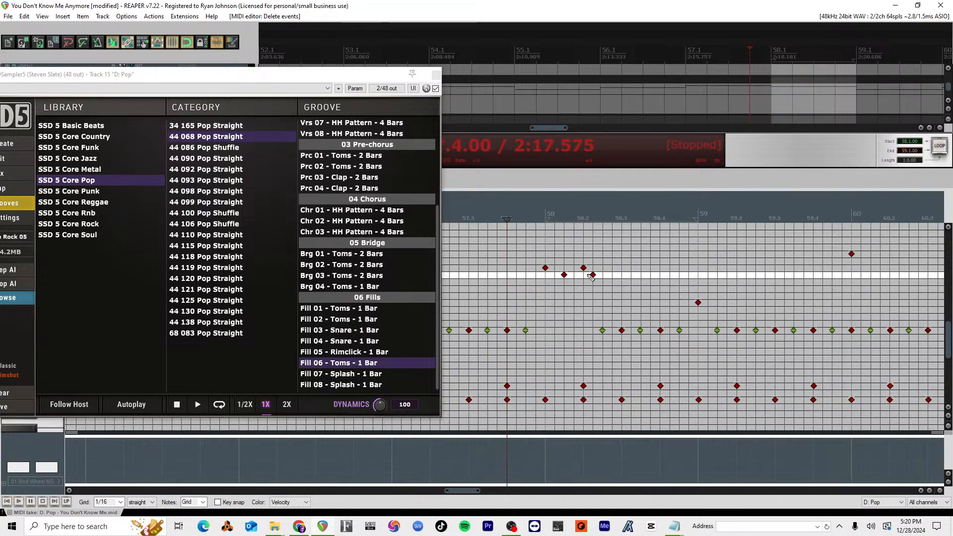
drag(592, 275, 603, 277)
key(space)
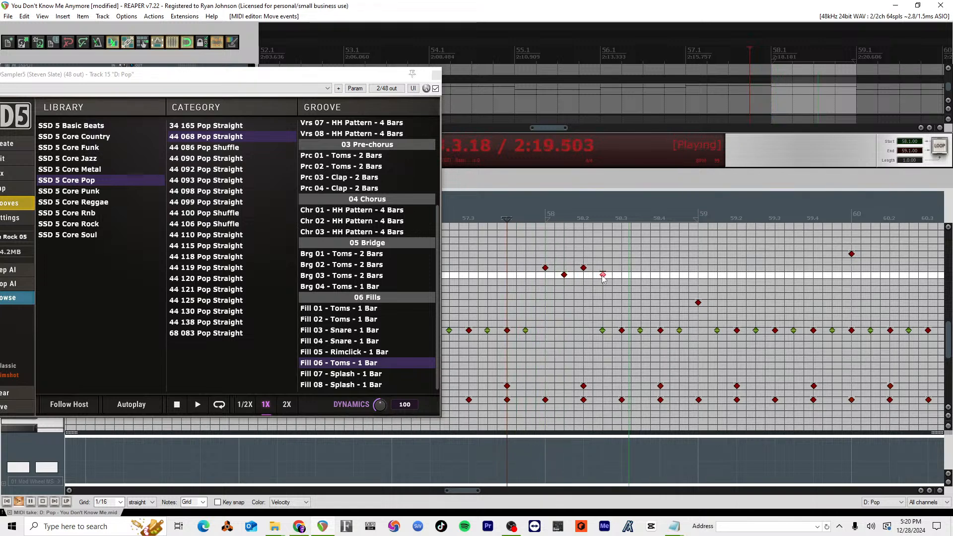
key(space)
Step: Add a note at 58.3 on the measure 60 accent's row and play back from 57.4.75
click(624, 262)
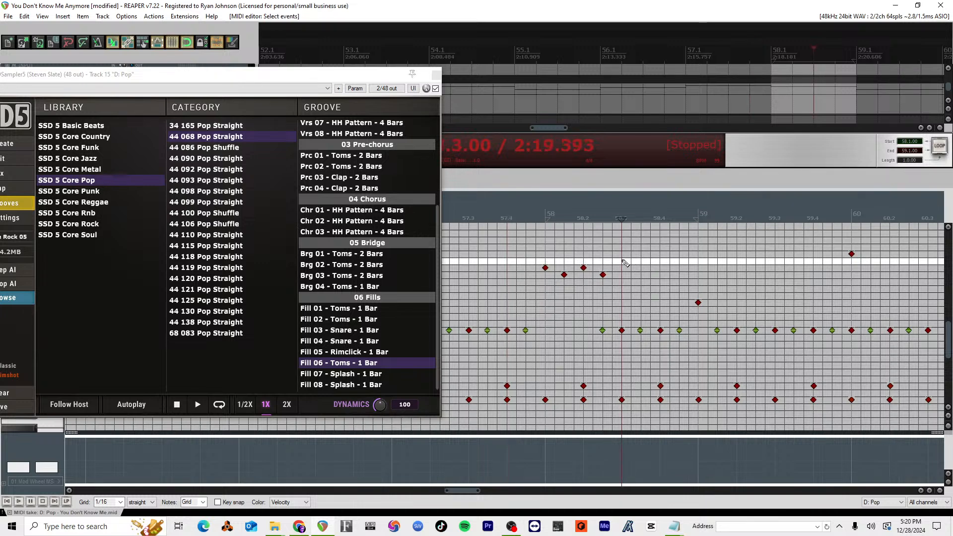
drag(624, 261, 630, 258)
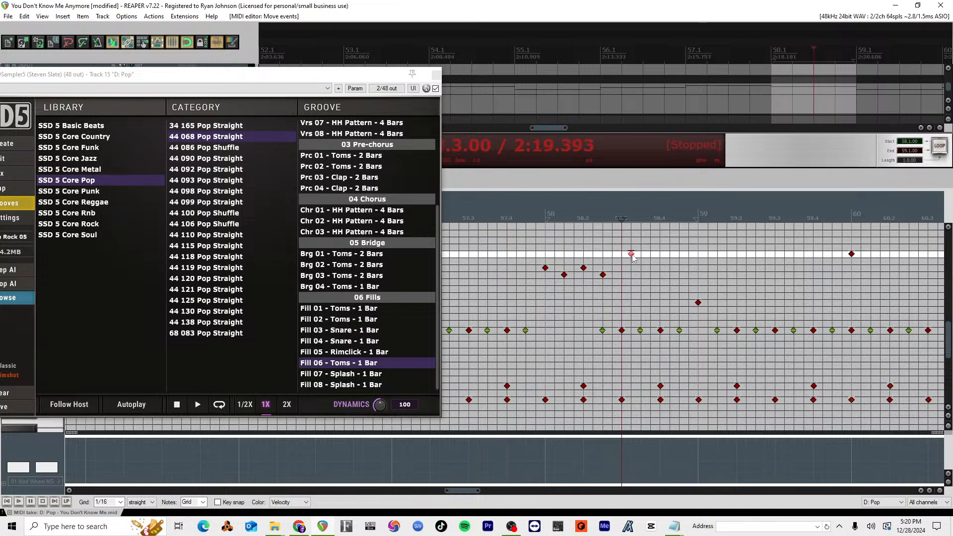
click(535, 219)
key(space)
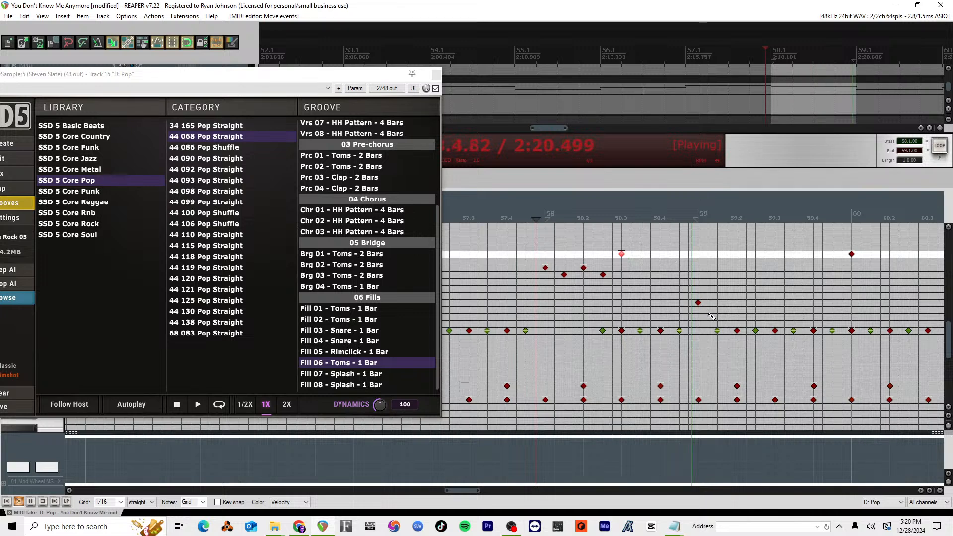
key(space)
Step: Raise the measure 59 accent to two rows above the measure 60 accent and audition the passage
drag(698, 303, 700, 241)
key(space)
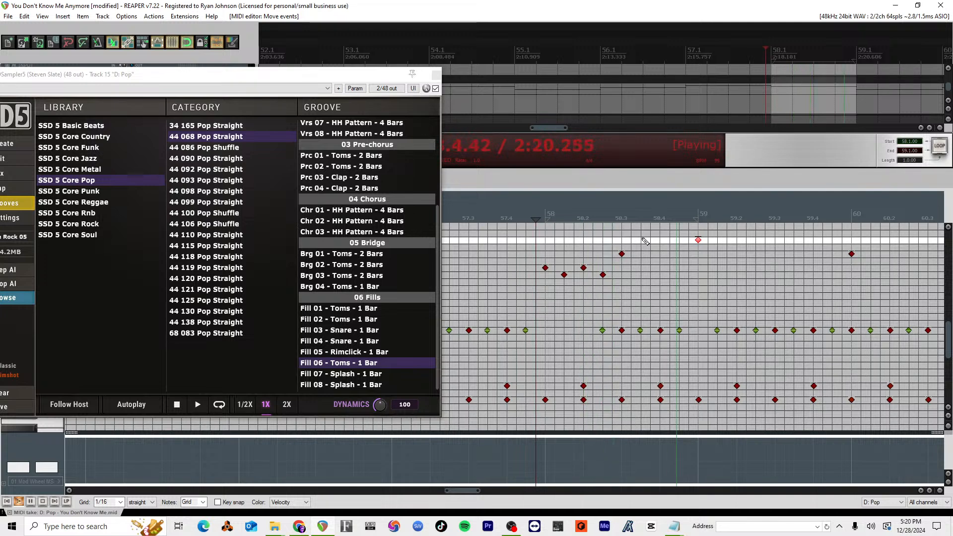
key(space)
scroll(608, 248, up, 1)
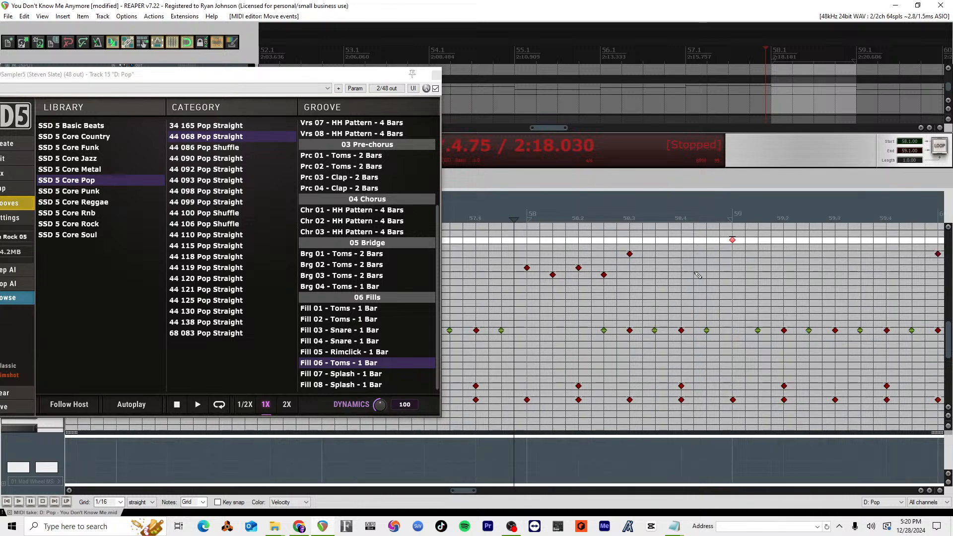
key(space)
scroll(676, 280, down, 2)
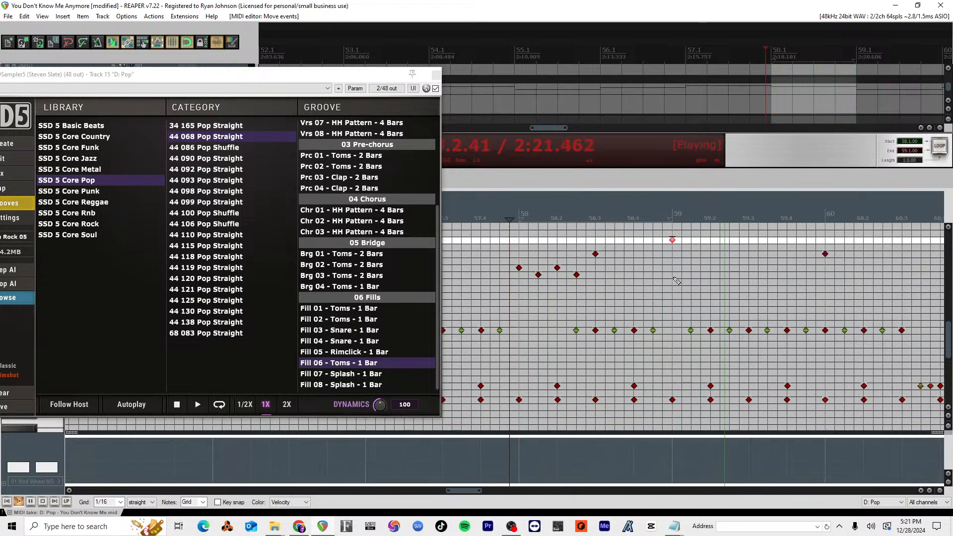
key(space)
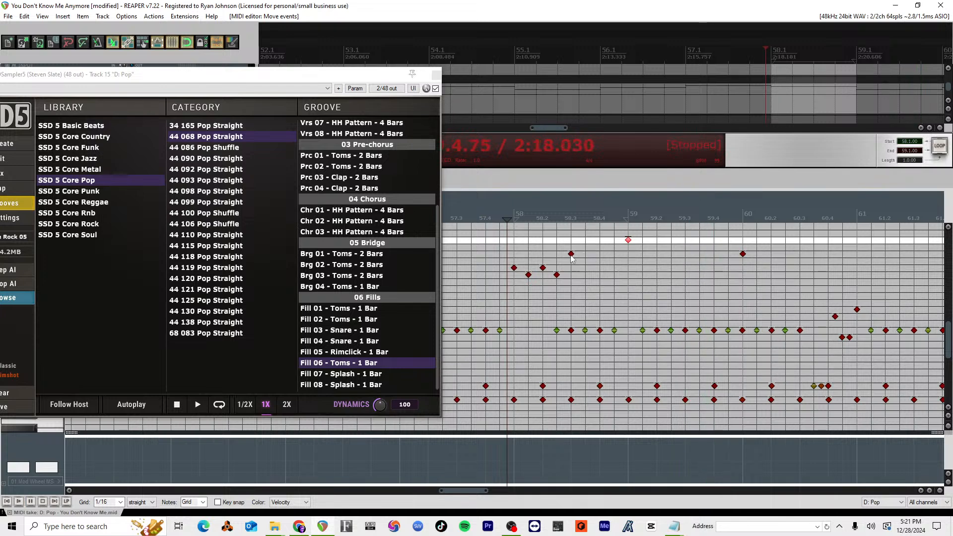
Step: Swap the rows of the notes at 58.3 and measure 59, putting the 58.3 note higher, and play back
drag(571, 254, 629, 261)
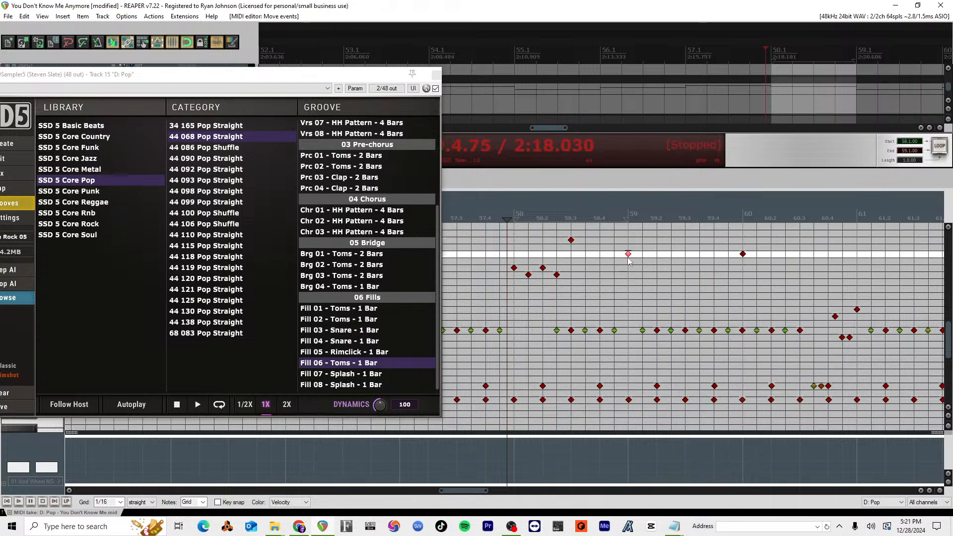
key(space)
Step: Try deleting the measure 59 accent, undo the deletion, and play back the passage
key(space)
key(Delete)
key(space)
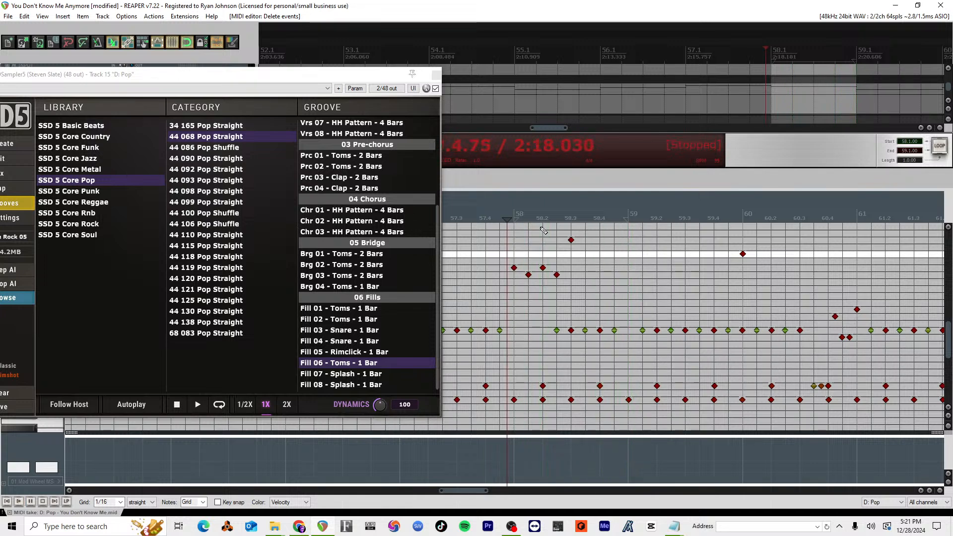
key(ctrl+z)
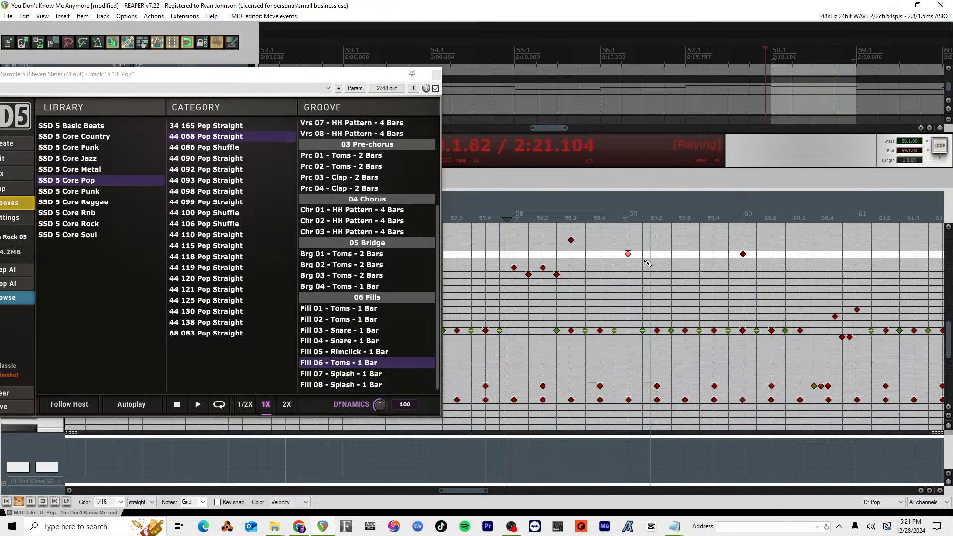
scroll(649, 275, down, 3)
key(space)
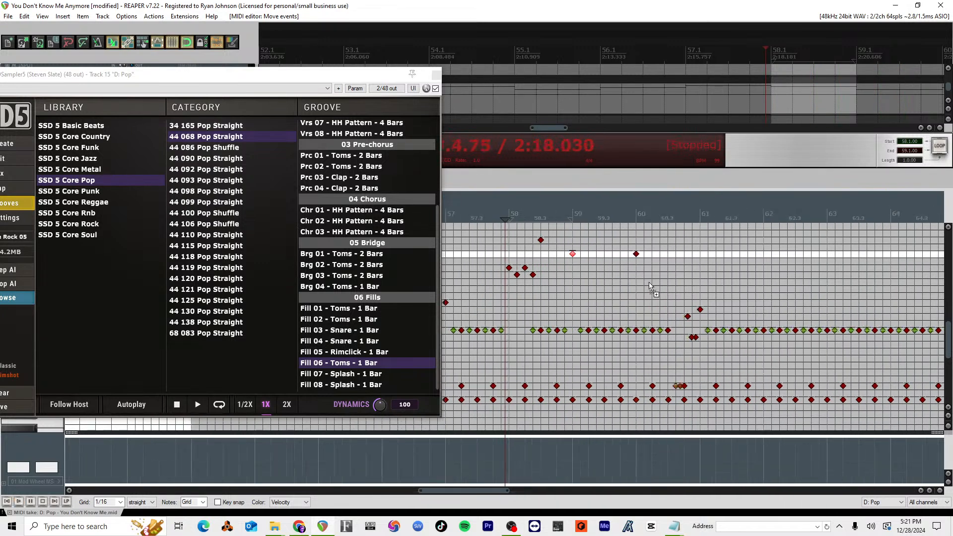
Step: Close the SSDSampler5 plug-in window on track 15
key(ctrl+s)
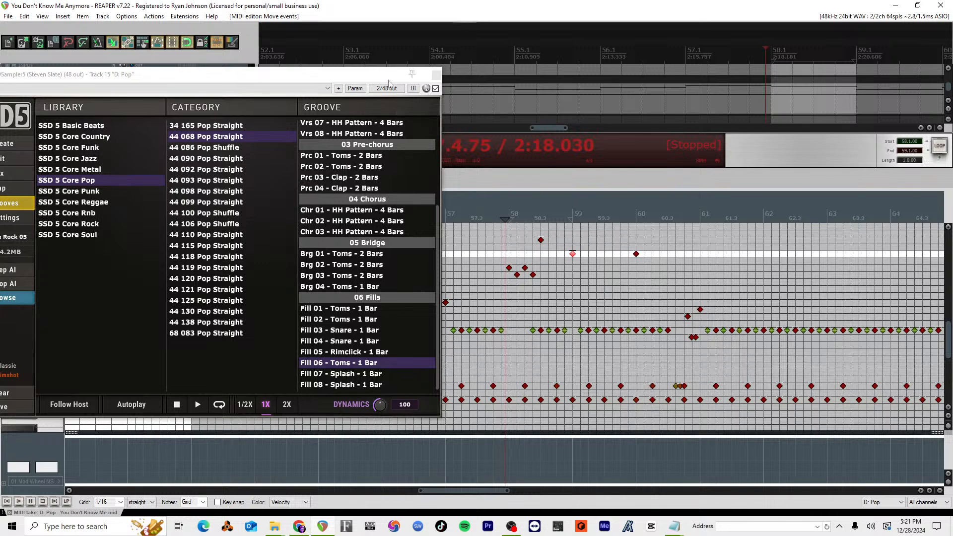
drag(362, 80, 494, 96)
click(568, 90)
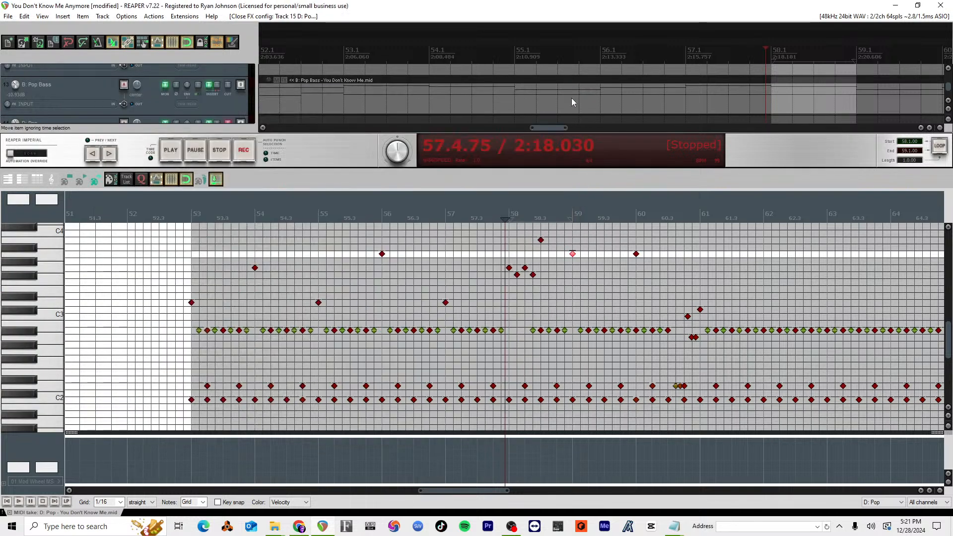
Step: Save the project and close the MIDI editor to return to the arrangement
scroll(577, 254, down, 3)
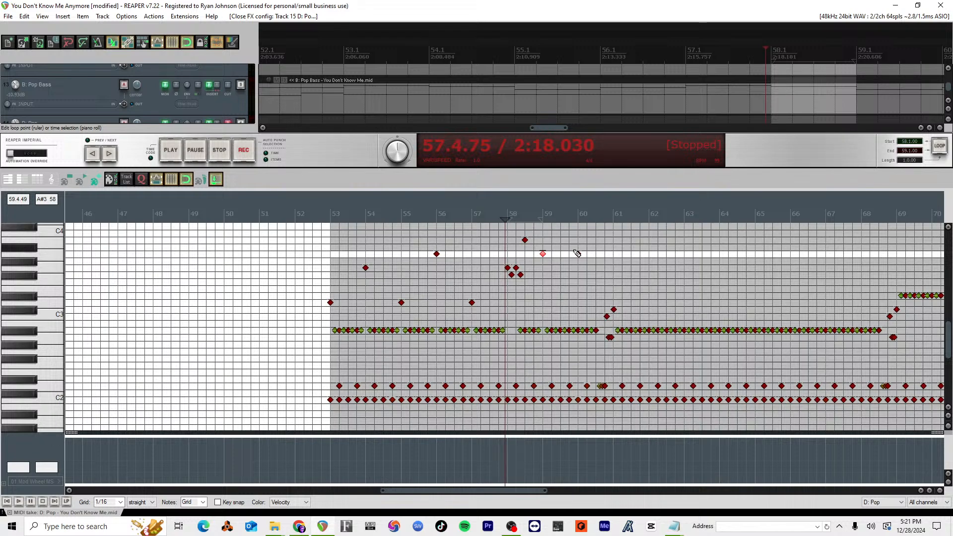
click(576, 254)
key(ctrl+s)
key(alt+f)
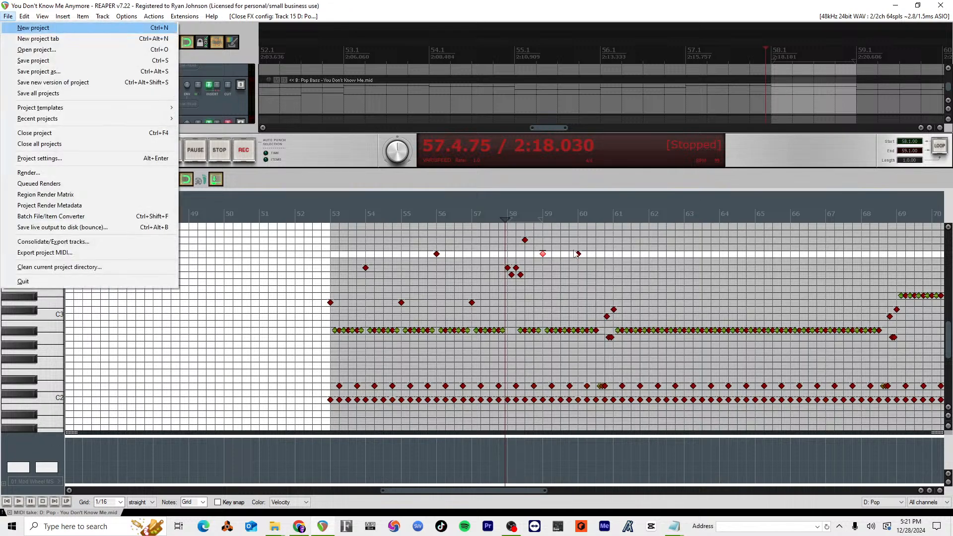
key(Escape)
key(Escape)
key(Escape)
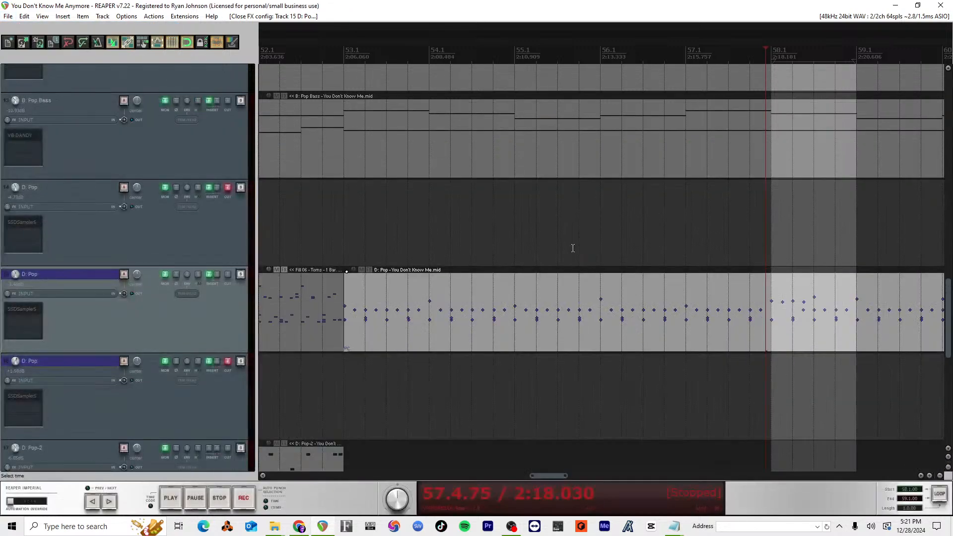
Step: Return to the start of the song and play back its opening measures
scroll(573, 249, down, 6)
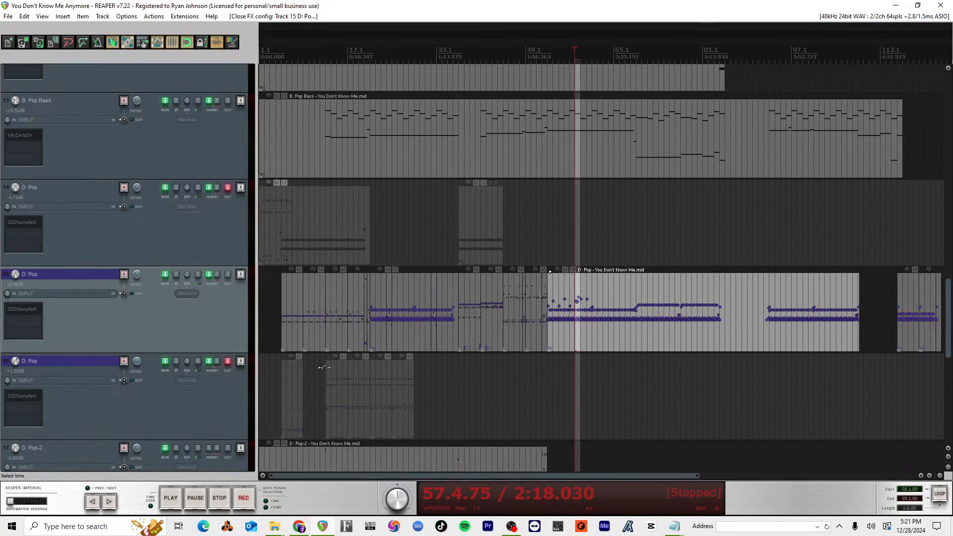
scroll(160, 290, up, 12)
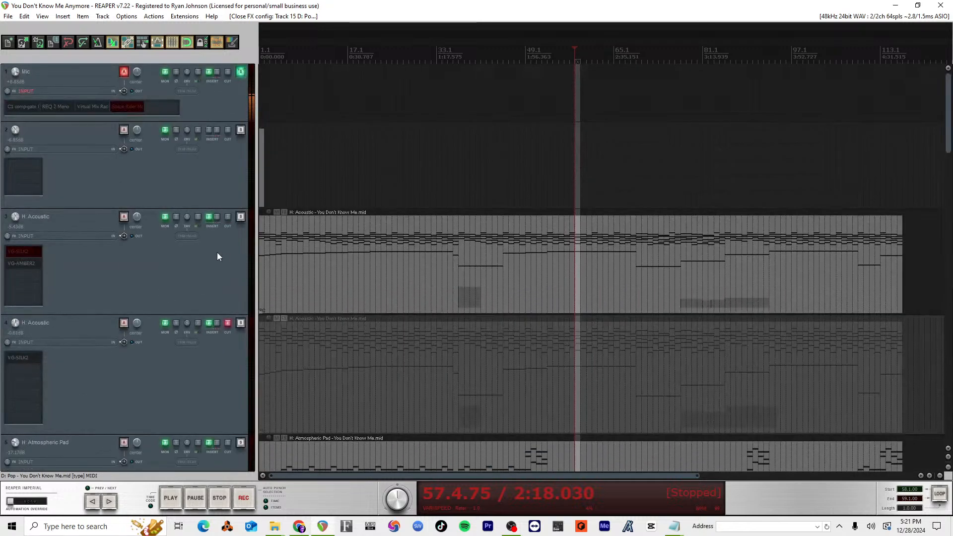
scroll(312, 240, up, 3)
key(w)
key(space)
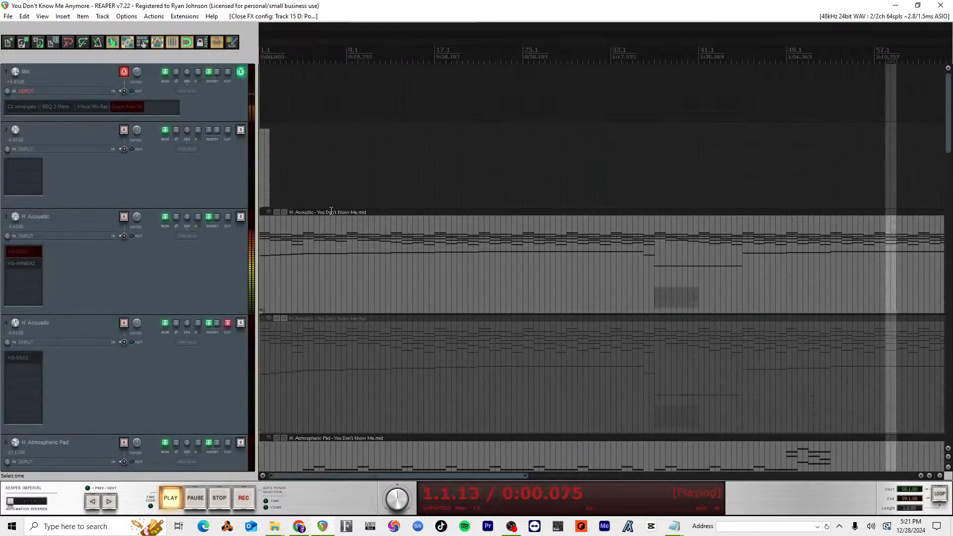
scroll(328, 337, up, 4)
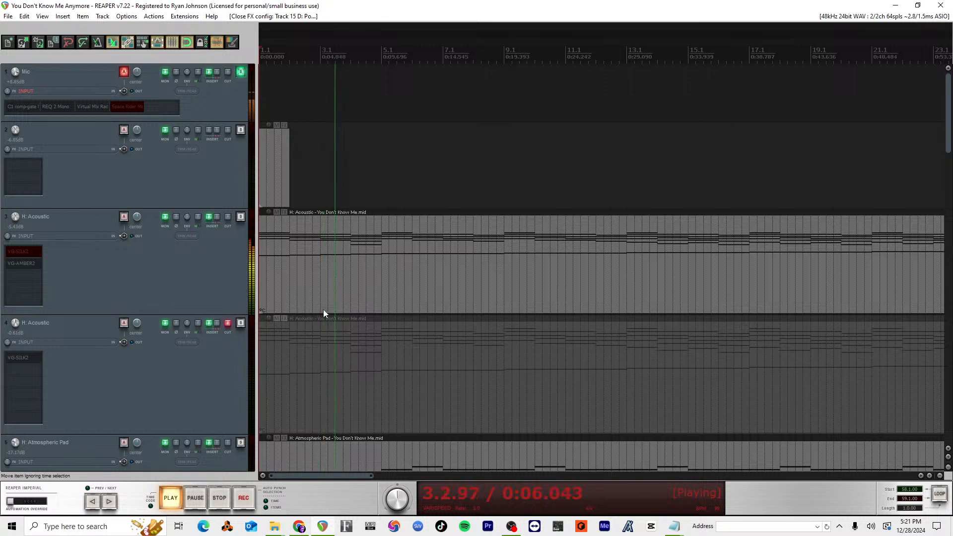
key(space)
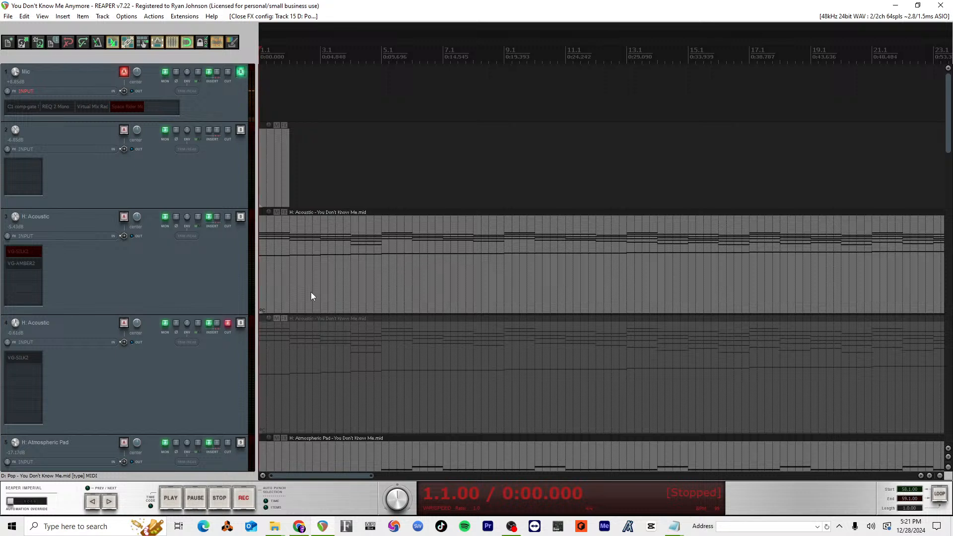
Step: Replay the acoustic guitar intro several times from measure 1
key(space)
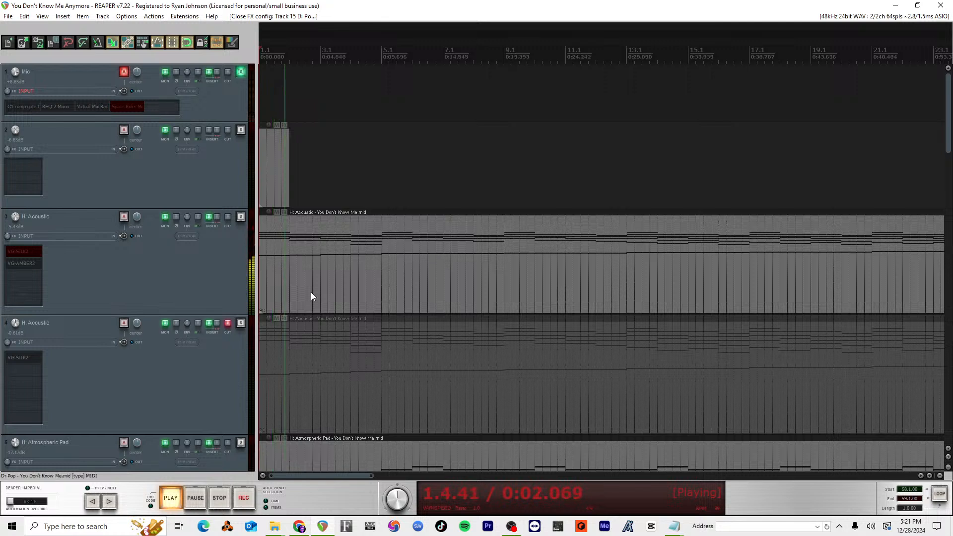
key(space)
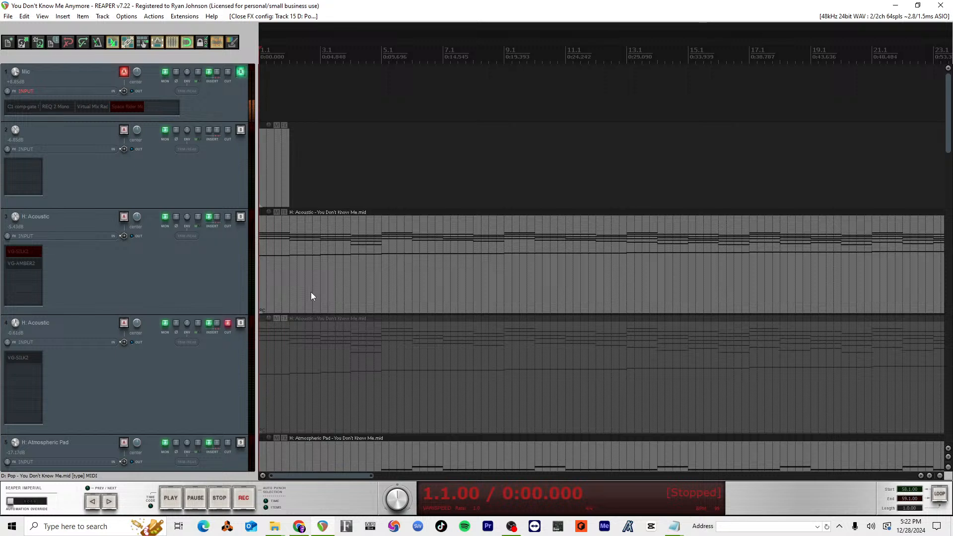
key(space)
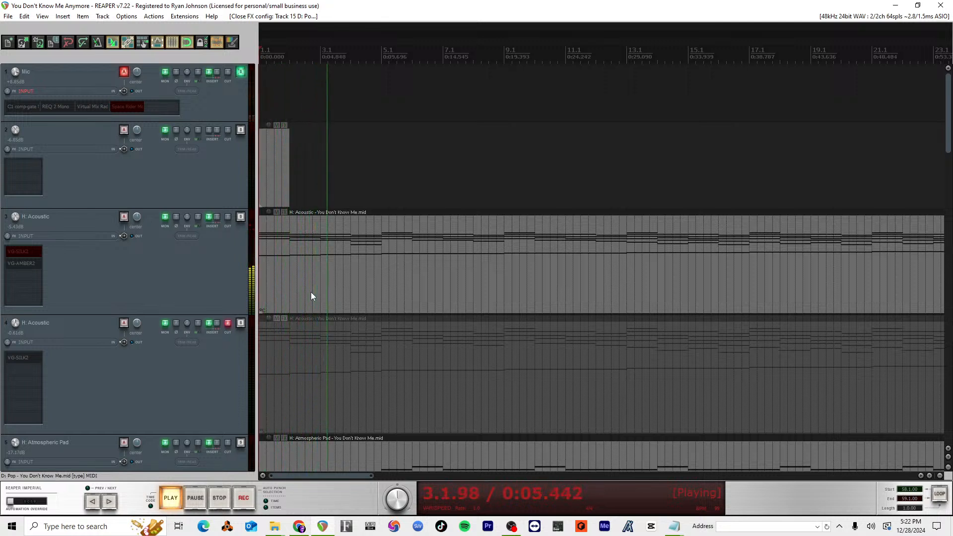
key(space)
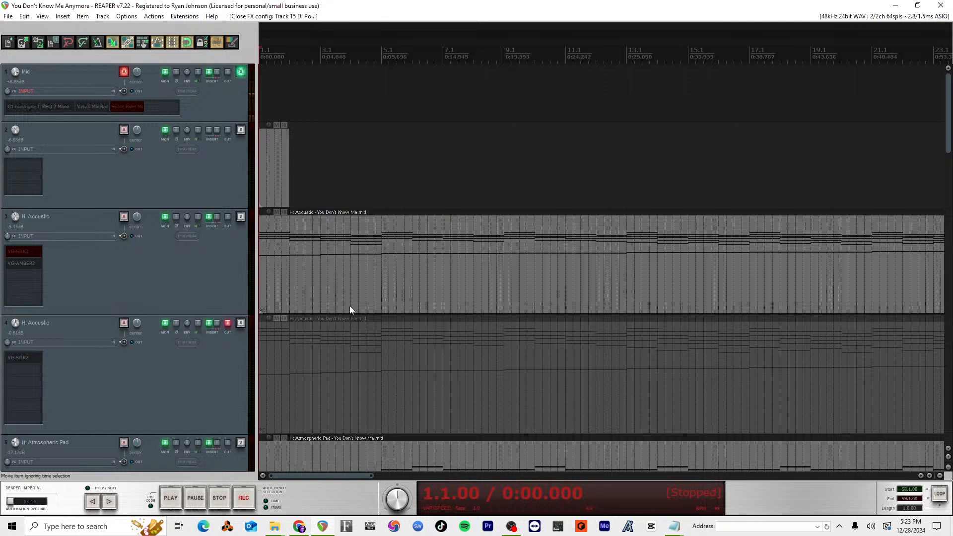
key(space)
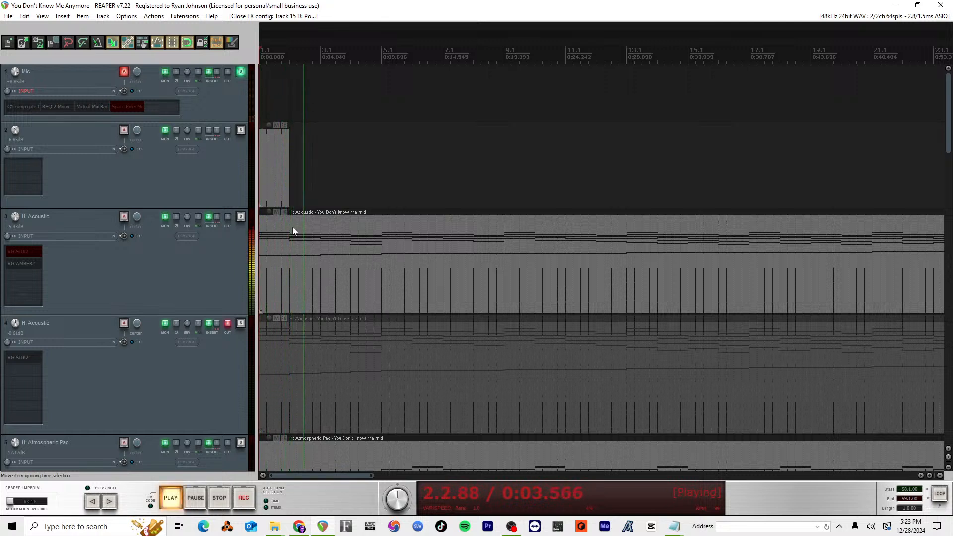
key(space)
Step: Audition track 3's VG-AMBER2 intro with the Finisher switched off and back on, and close the plug-in window
click(31, 263)
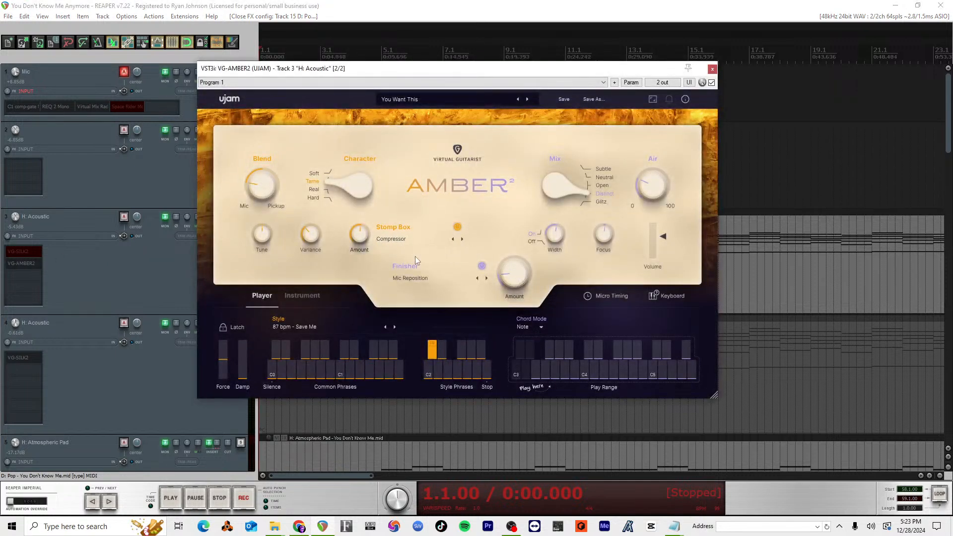
click(481, 266)
key(space)
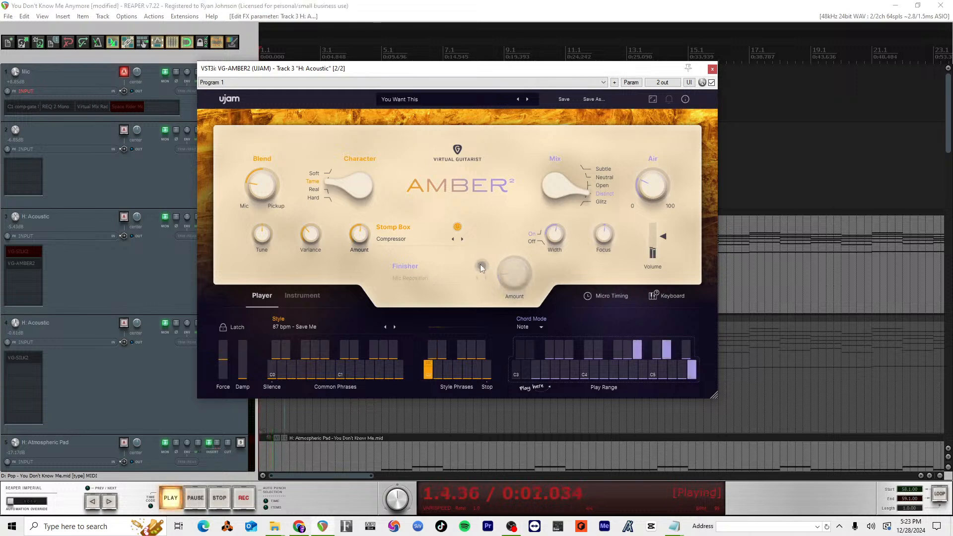
key(space)
click(481, 265)
key(space)
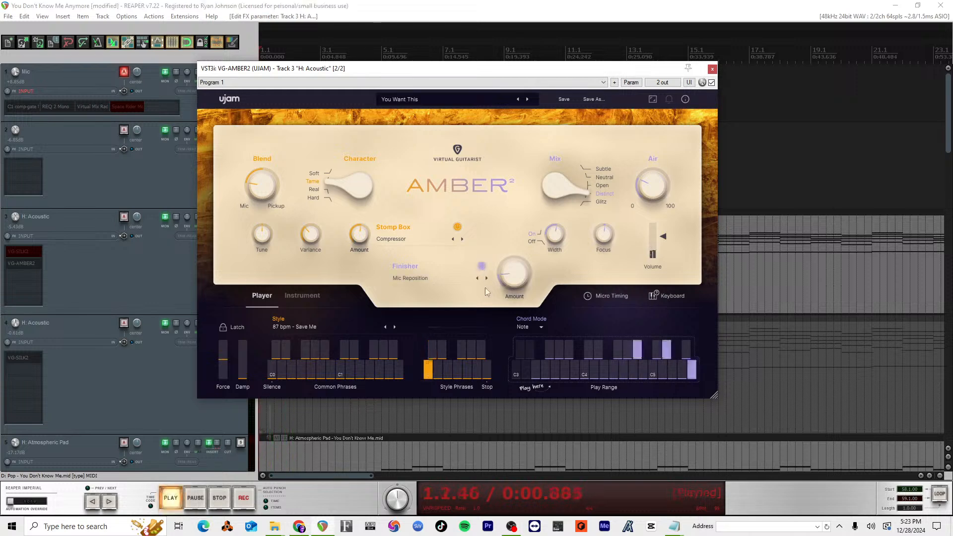
key(space)
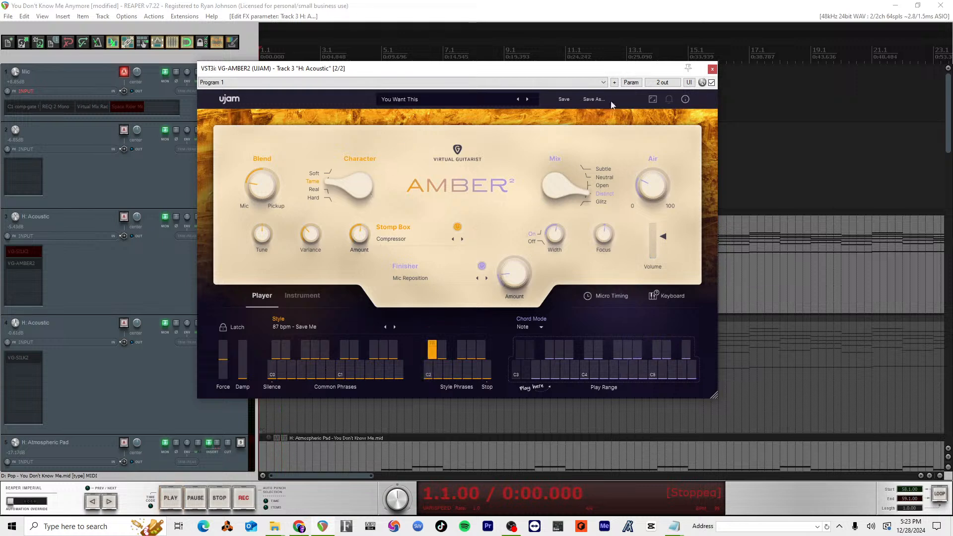
click(712, 68)
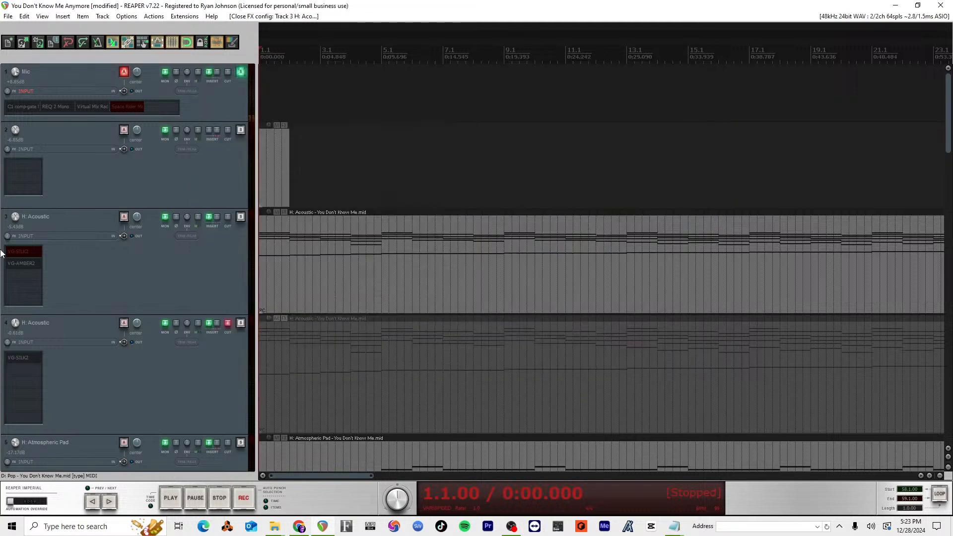
double_click(37, 278)
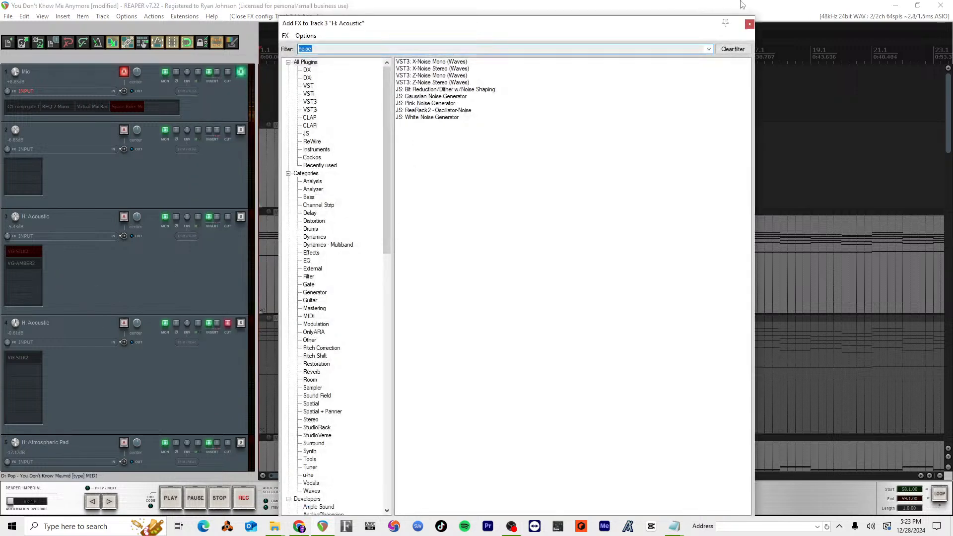
click(749, 24)
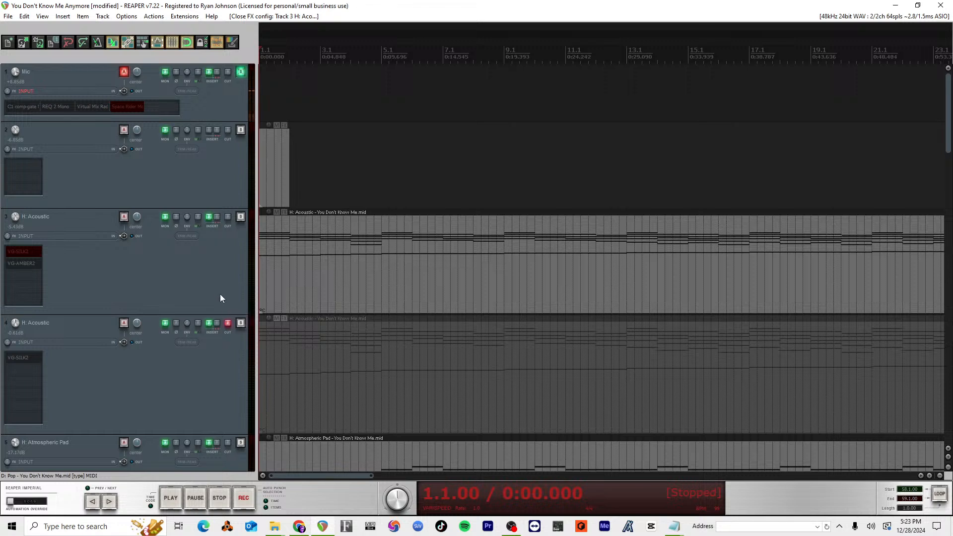
Step: Duplicate the H: Acoustic track 3
click(207, 273)
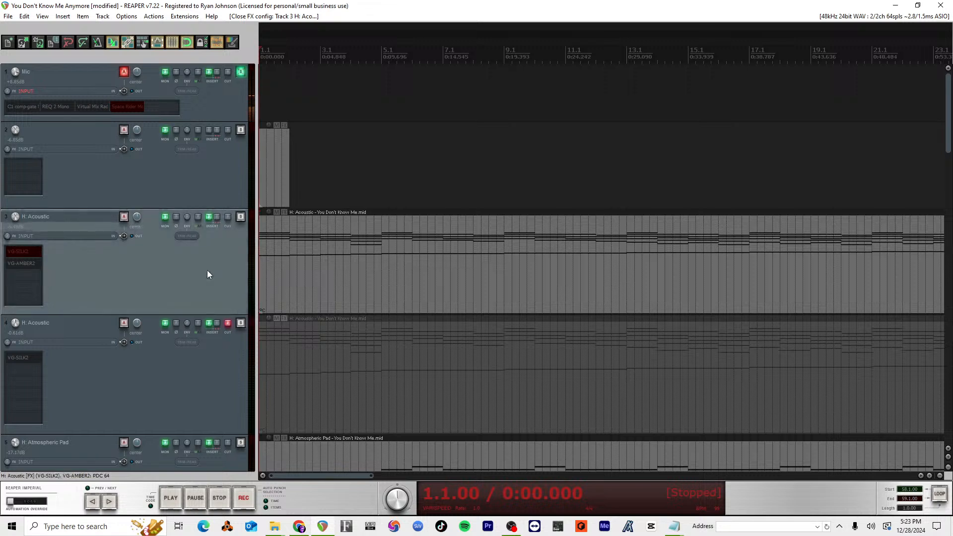
right_click(194, 269)
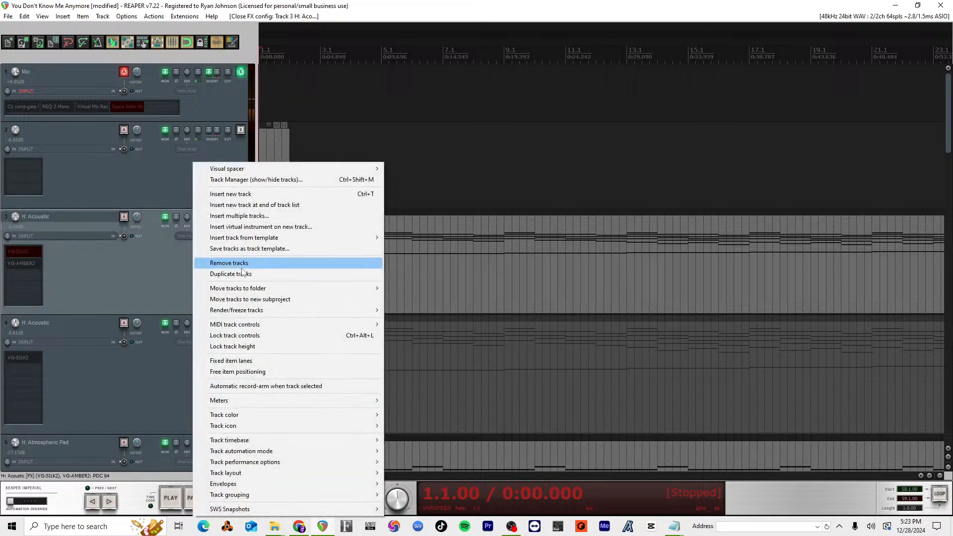
click(237, 271)
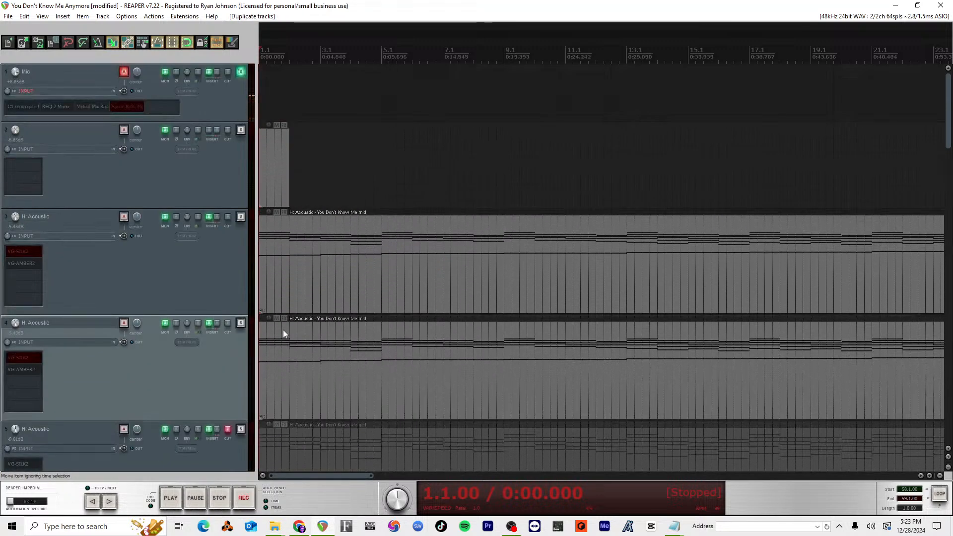
Step: Split the acoustic MIDI items on tracks 3 and 4 at measure 5
click(353, 329)
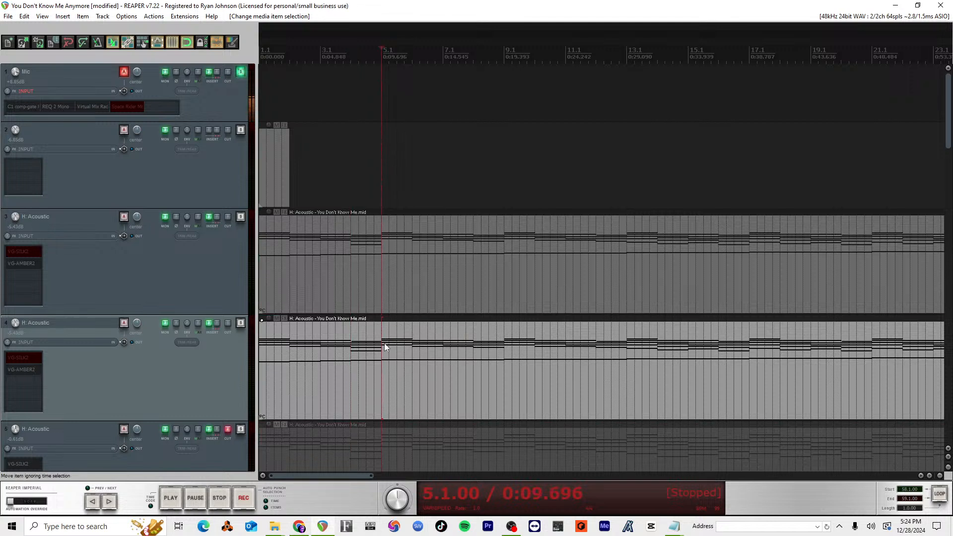
key(s)
click(377, 287)
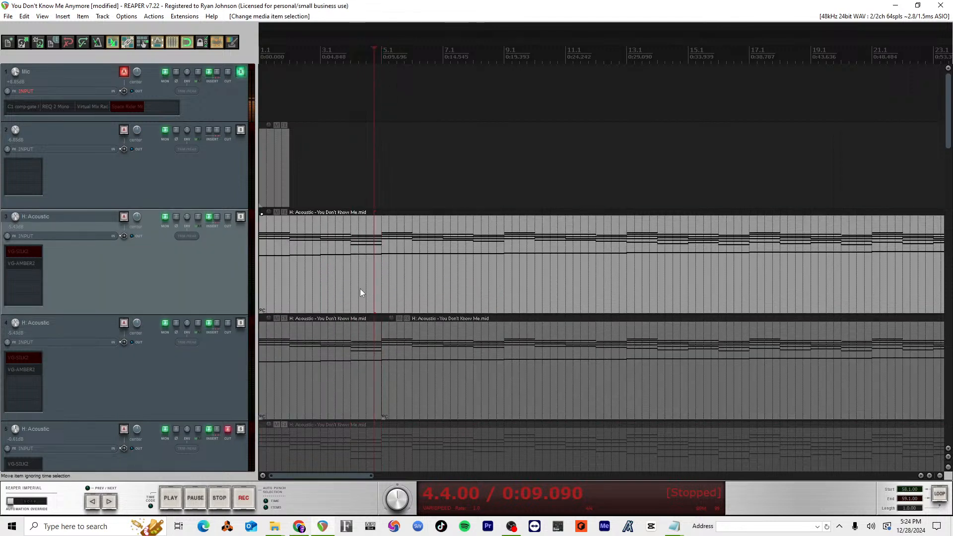
click(383, 274)
key(s)
Step: Delete track 3's acoustic item before measure 5 and track 4's acoustic item from measure 5 onward
click(350, 287)
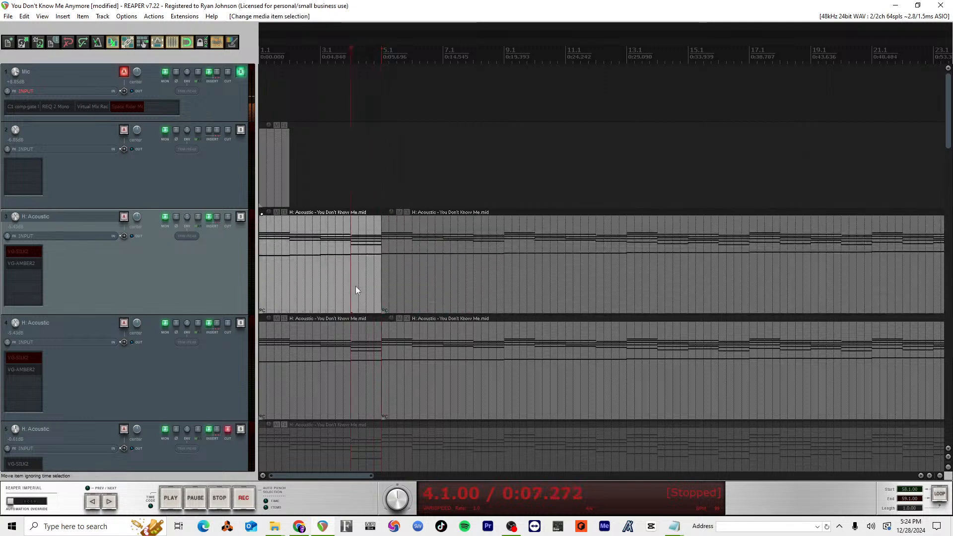
key(Delete)
click(466, 371)
key(Delete)
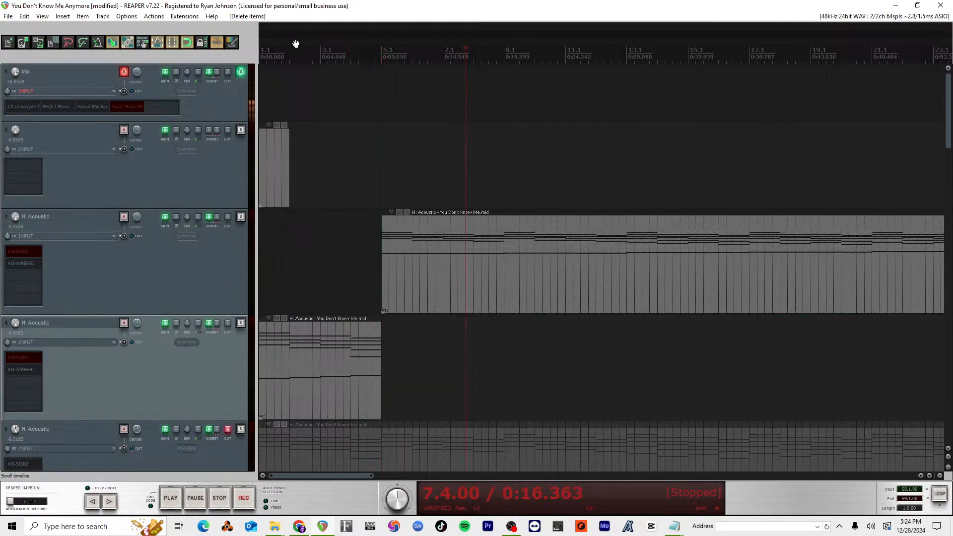
Step: Play the intro from measure 1 and open track 4's VG-AMBER2 beside the track list
click(274, 51)
key(space)
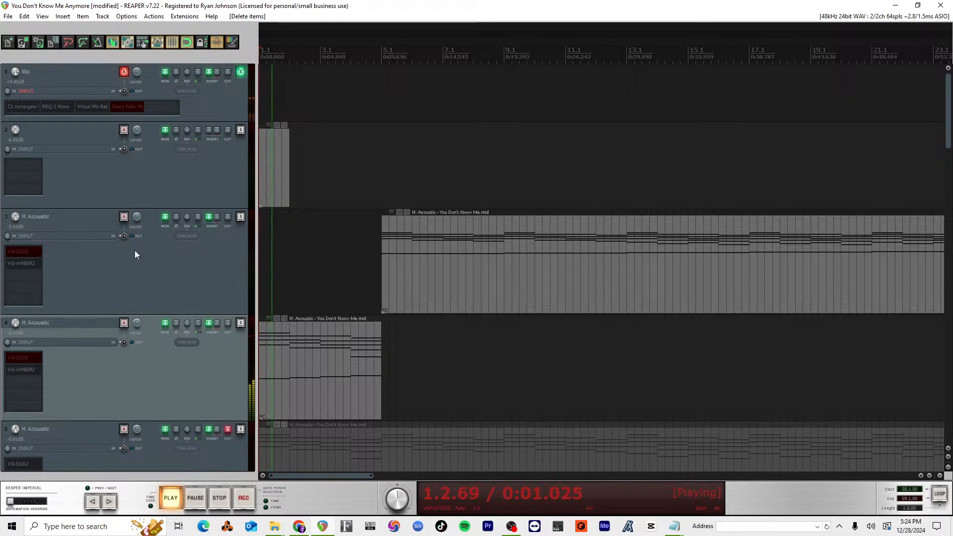
click(28, 370)
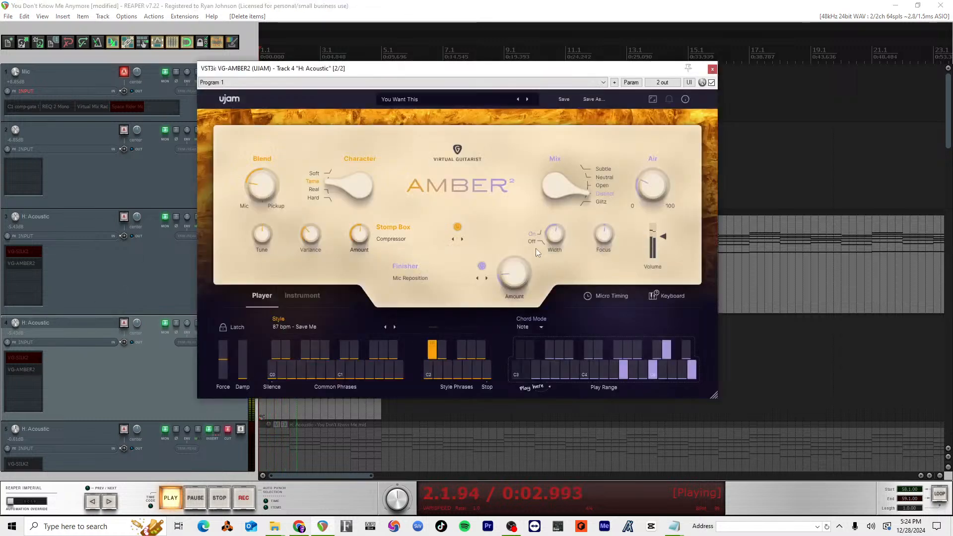
drag(485, 69, 791, 77)
Step: Step track 4's AMBER2 Finisher through Monster Bass and Percussive Sequence to Reduced Bits while auditioning the intro
click(792, 285)
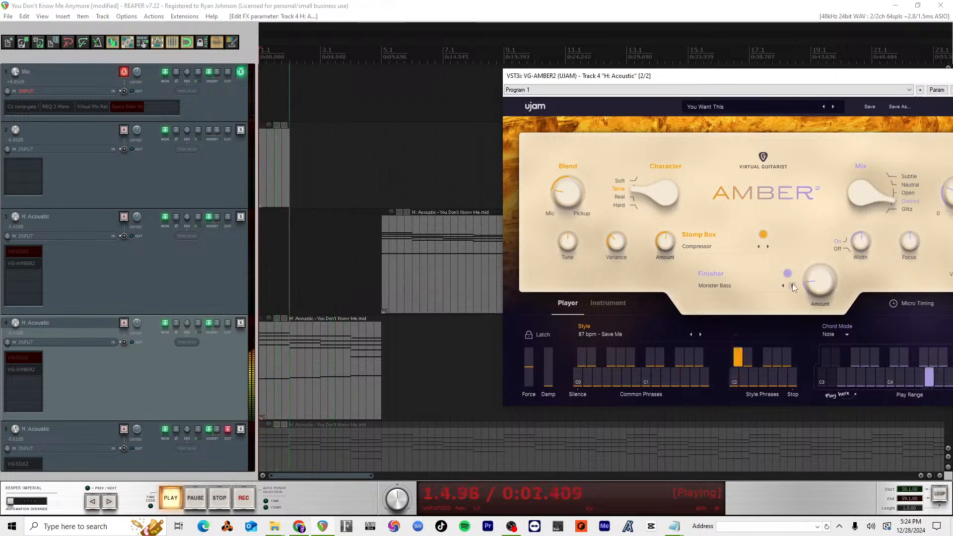
click(792, 285)
click(792, 285)
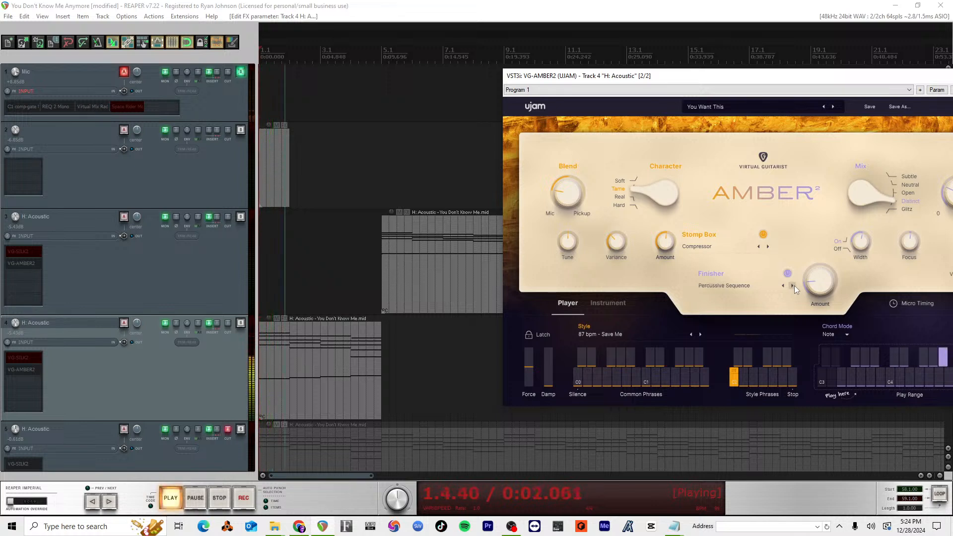
click(792, 285)
click(792, 285)
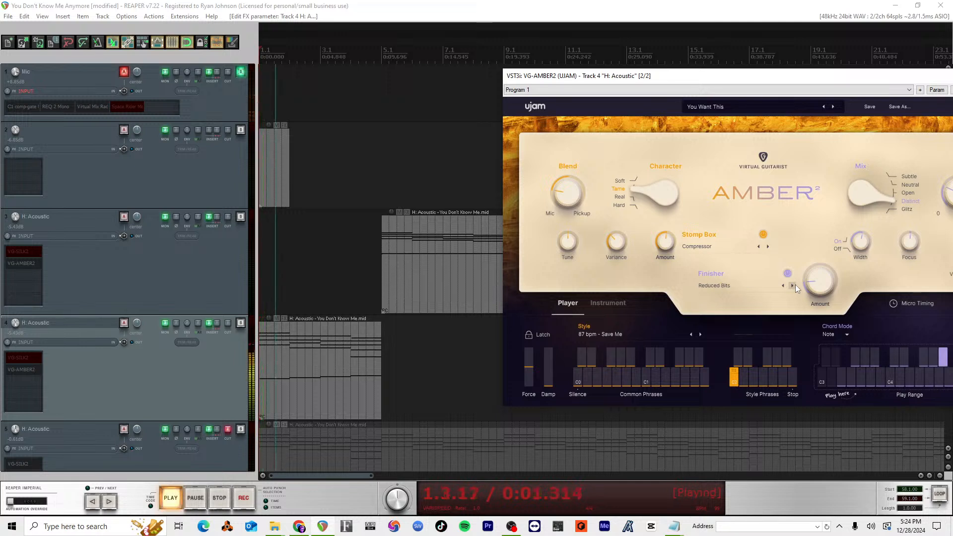
key(space)
Step: Step track 4's AMBER2 Stomp Box through Delay Tape and Delay Hifi to Electrifyer while replaying the intro
click(752, 247)
click(768, 250)
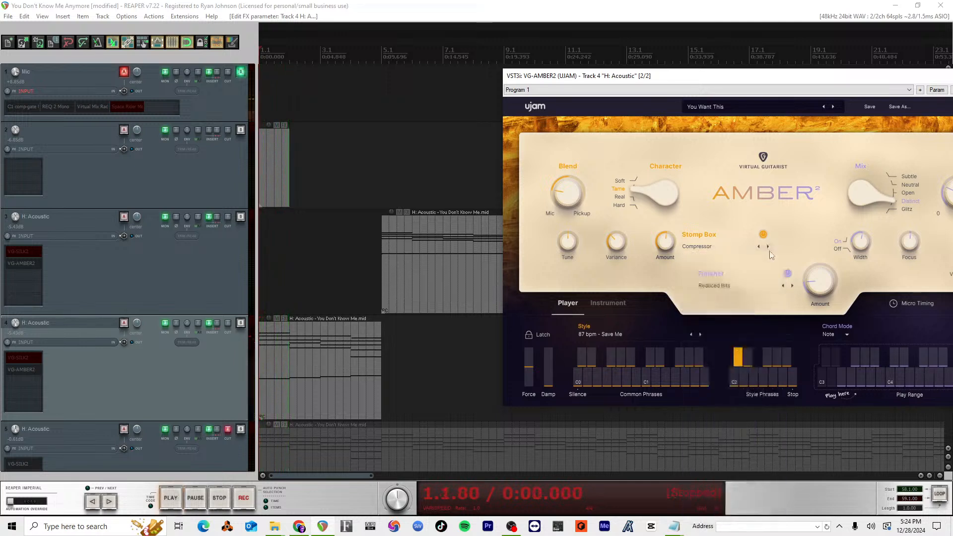
click(768, 247)
key(space)
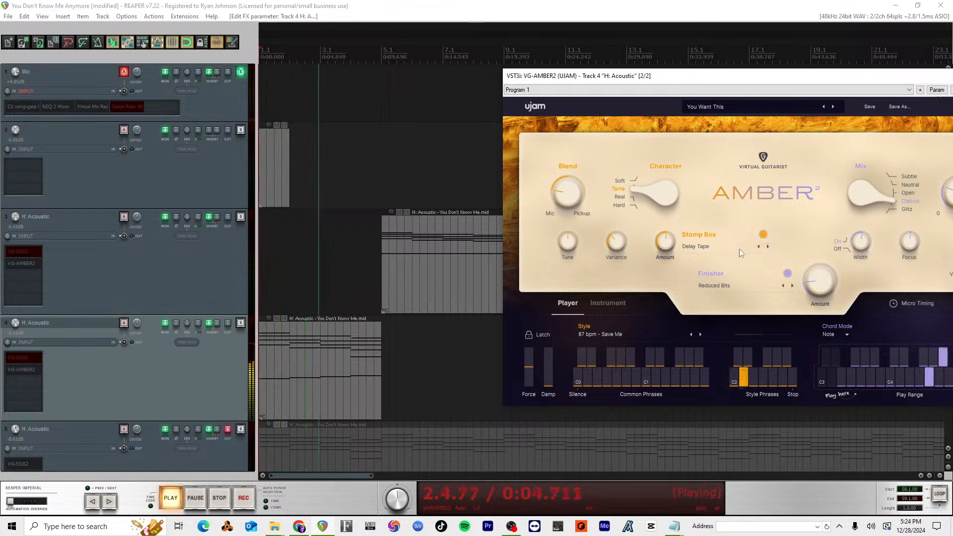
key(space)
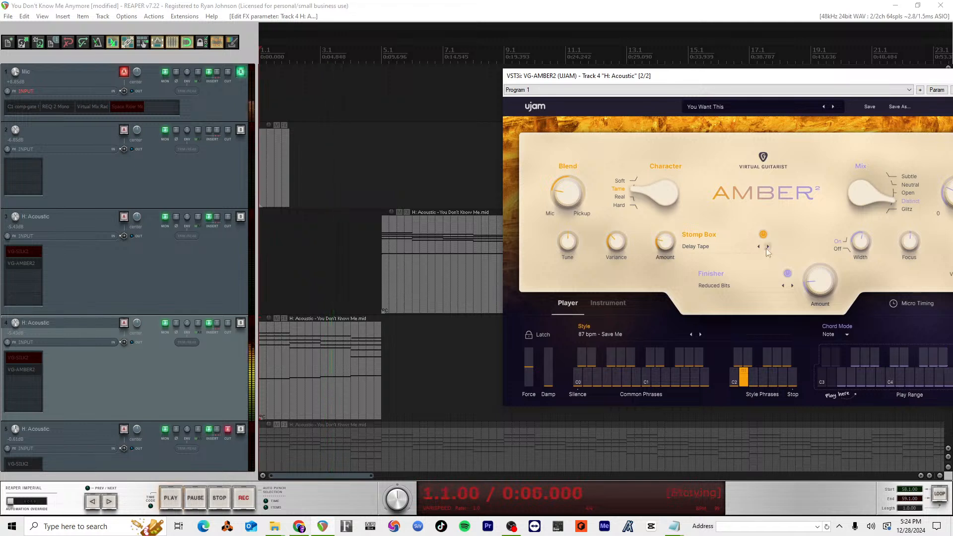
key(space)
click(767, 246)
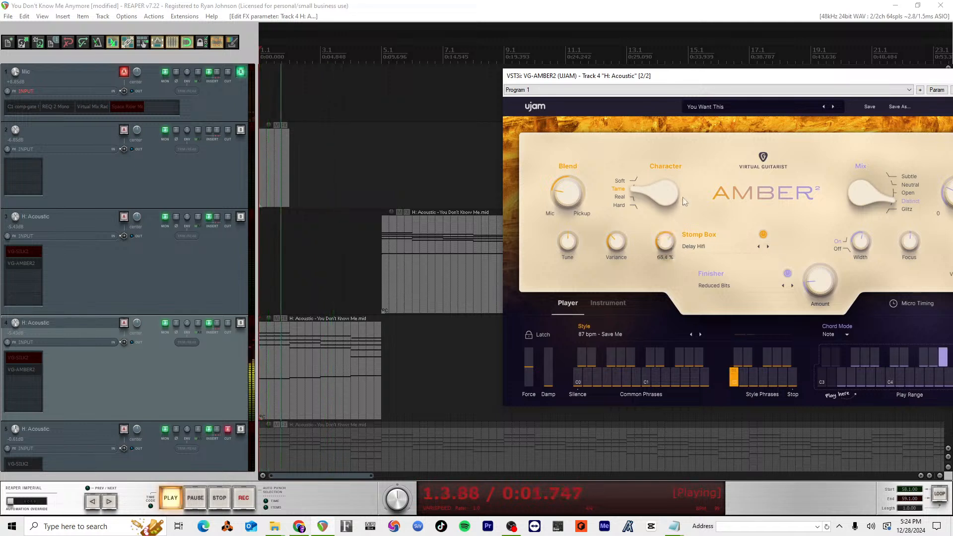
key(space)
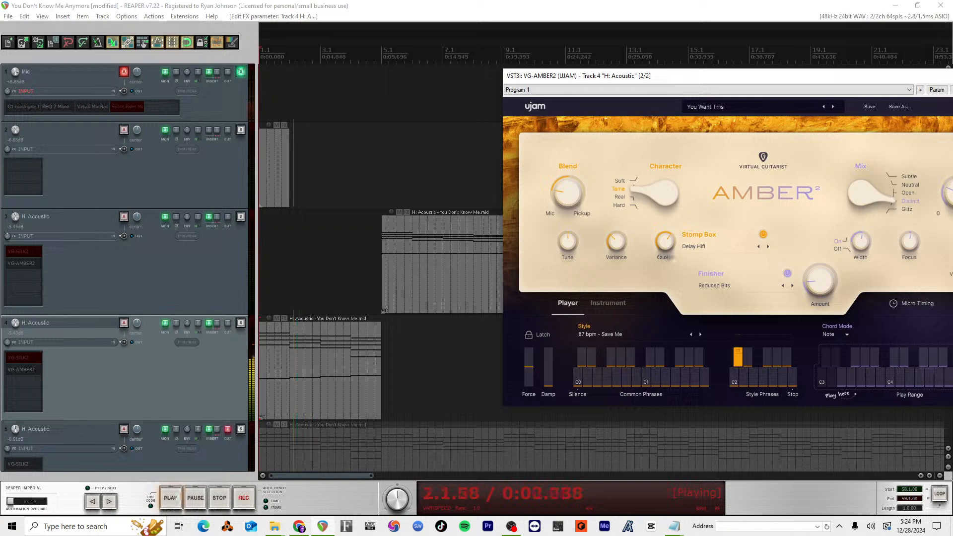
click(767, 246)
key(space)
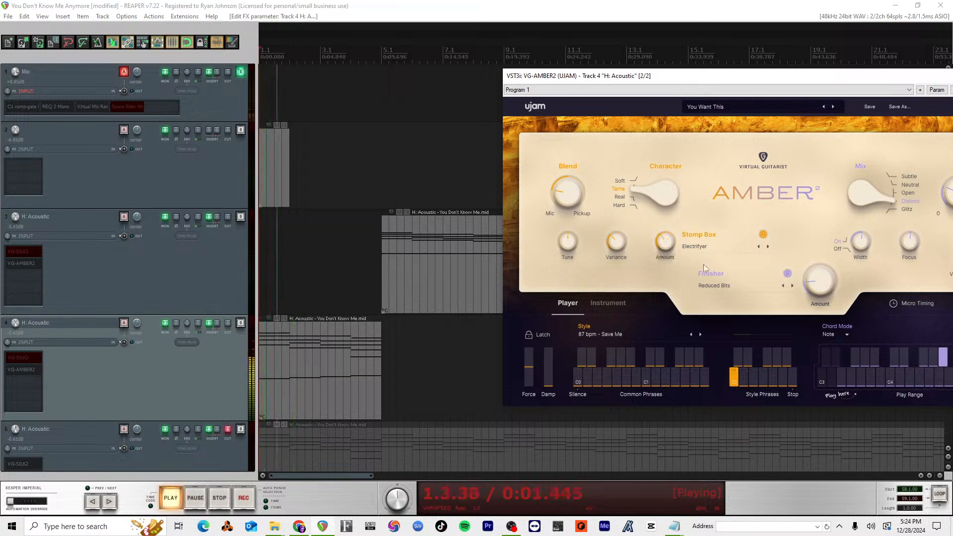
Step: Change the Finisher to Remix Reverb, then adjust its amount and raise the Stomp Box amount while auditioning the intro
click(792, 286)
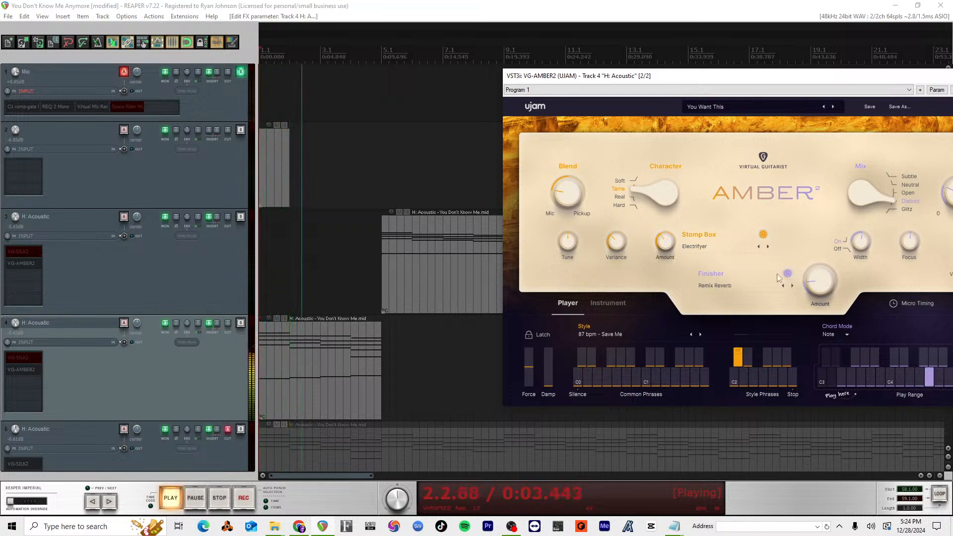
key(space)
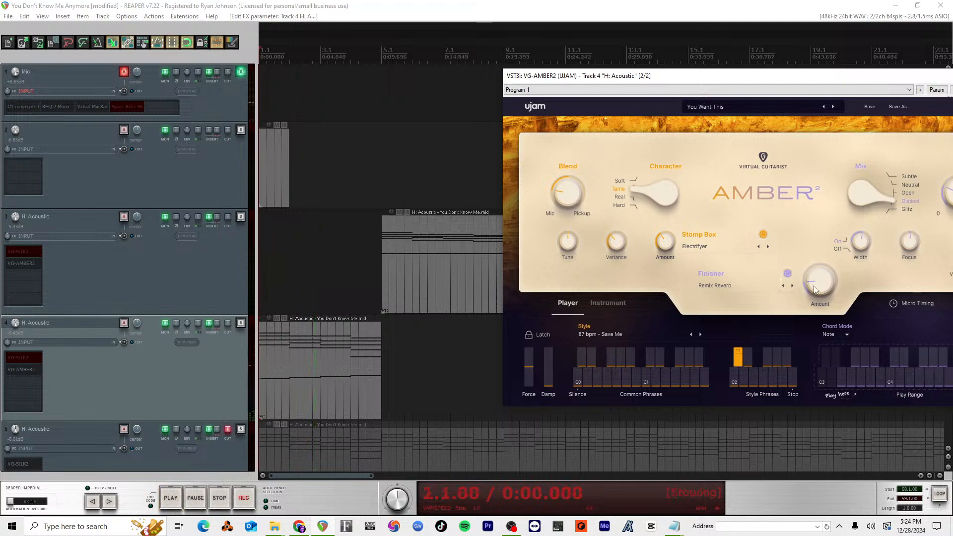
click(817, 291)
key(space)
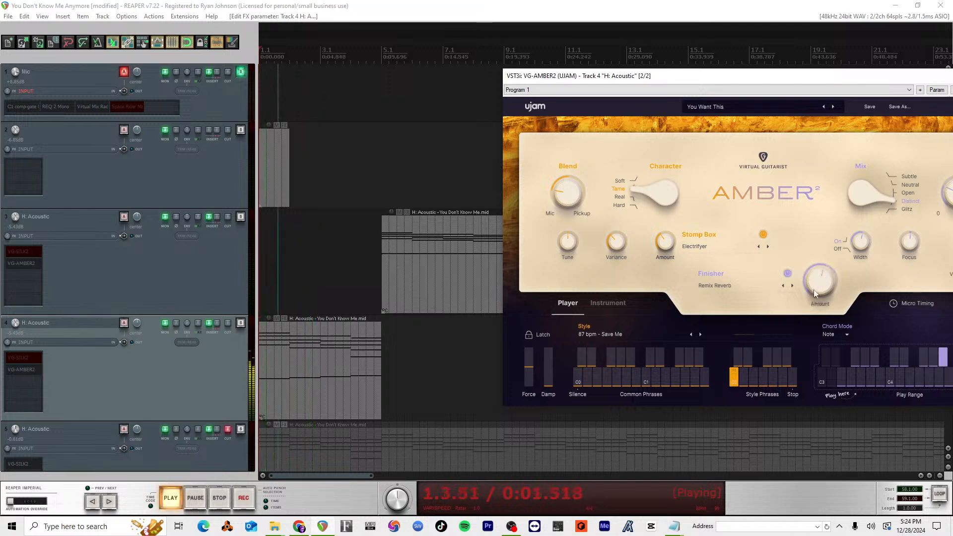
drag(814, 291, 805, 294)
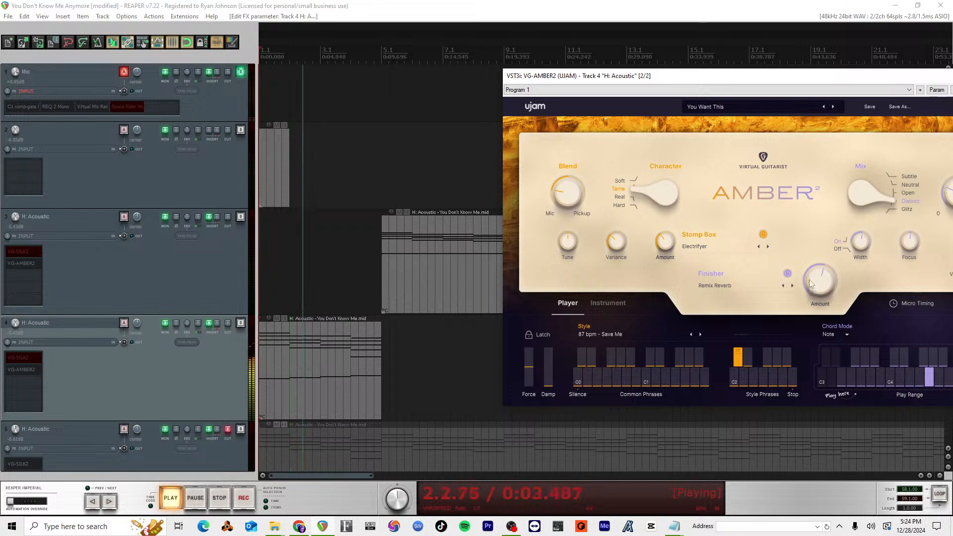
key(space)
key(space)
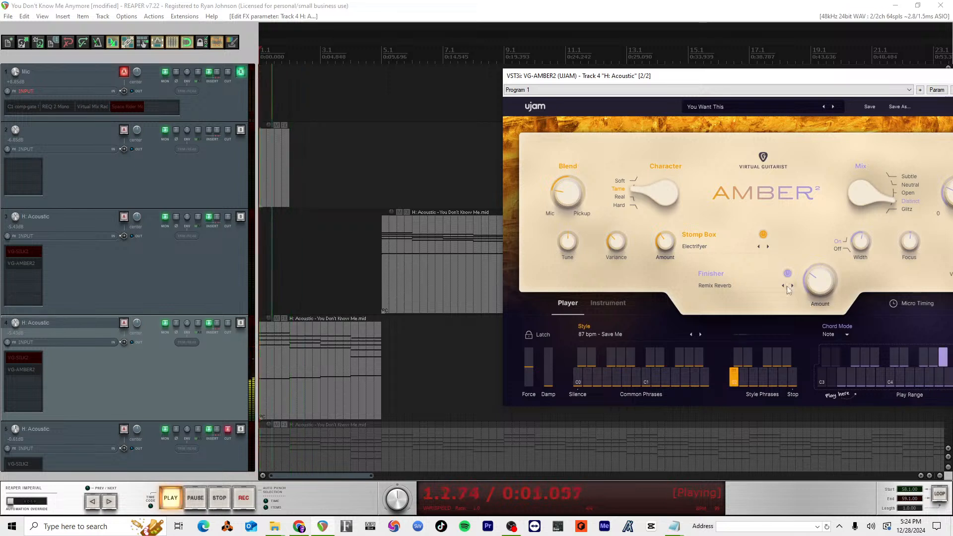
drag(666, 242, 676, 222)
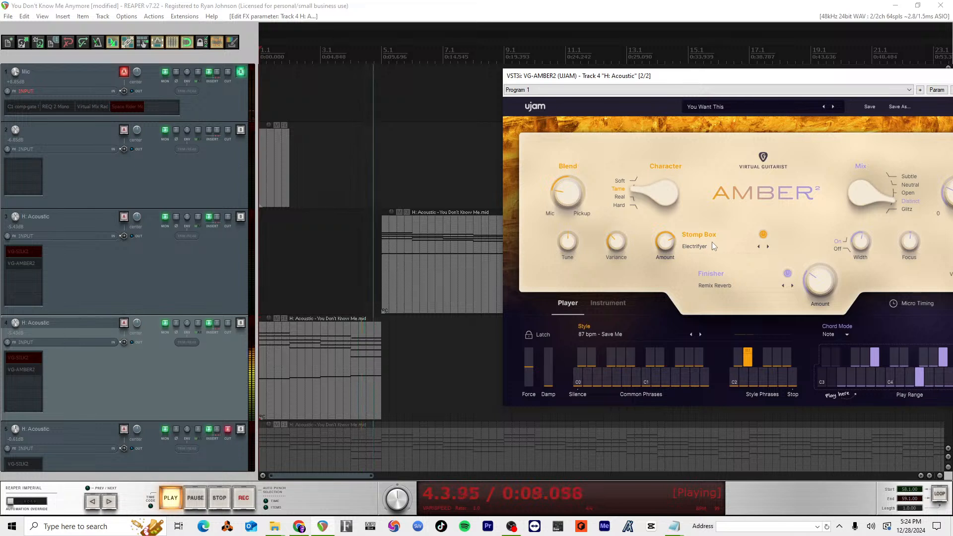
key(space)
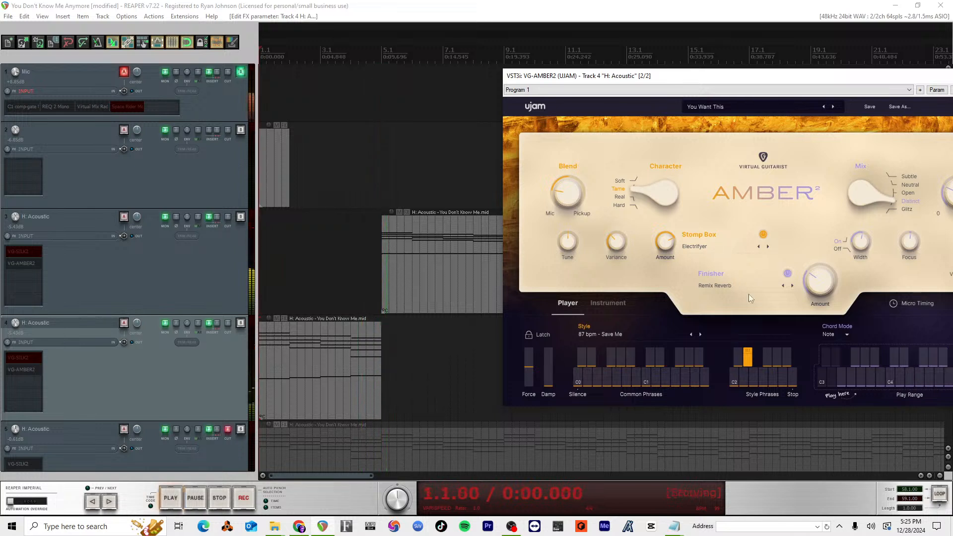
Step: Audition Filter Dynamic HP and Filter Mild HP in the Stomp Box, then return to Filter Dynamic HP
click(767, 247)
key(space)
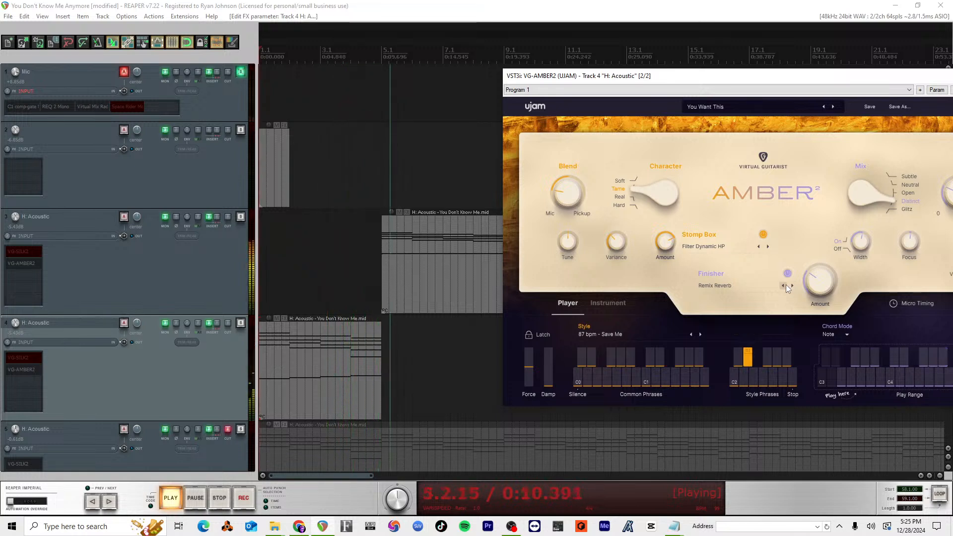
key(space)
key(space)
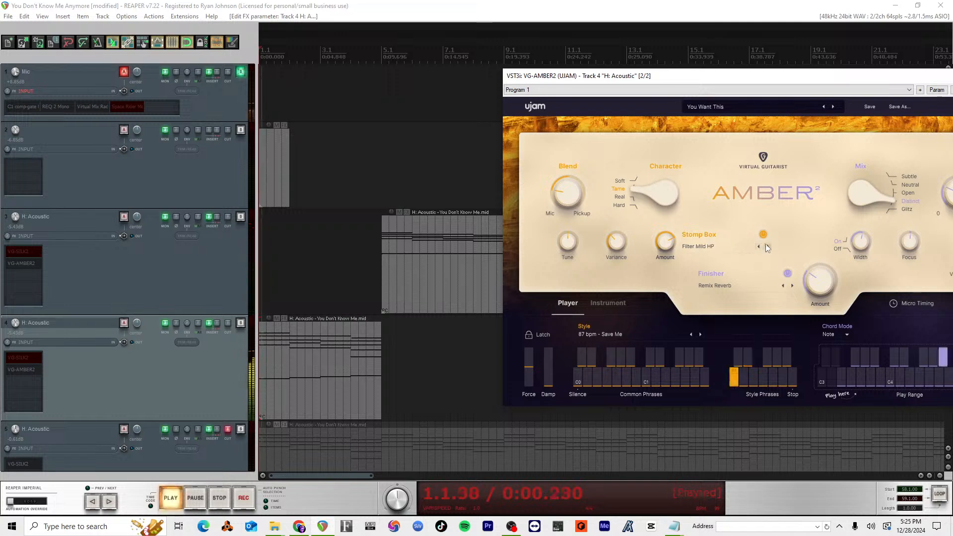
key(space)
click(758, 247)
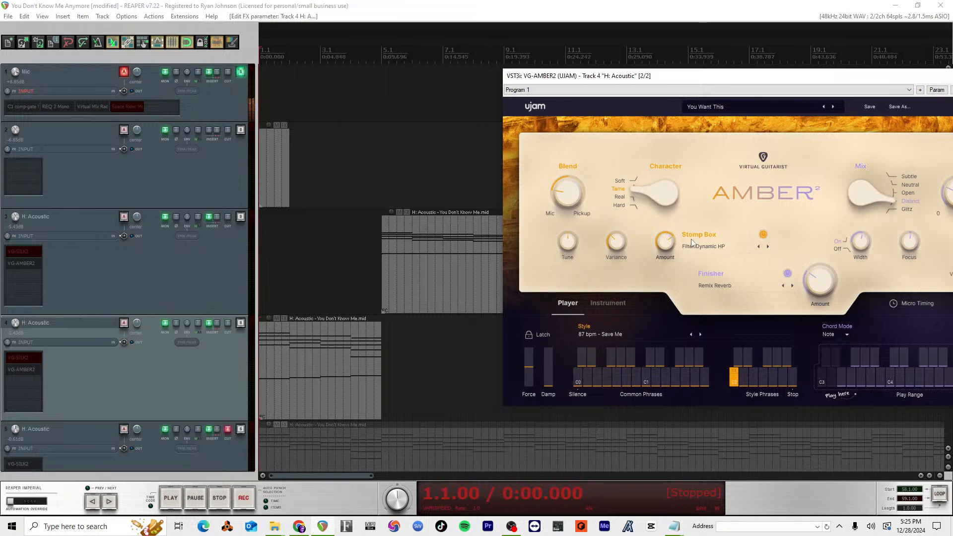
key(space)
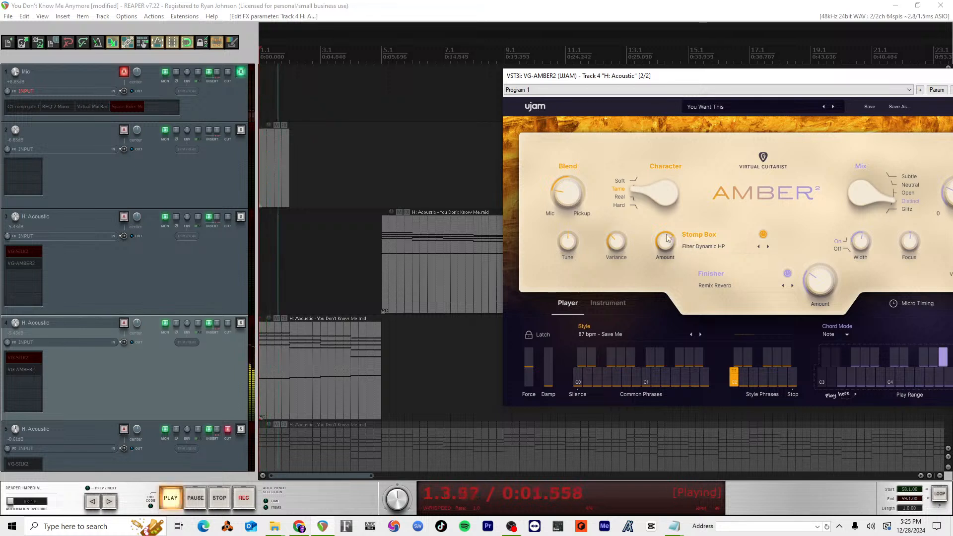
Step: Sweep the Filter Dynamic HP and Remix Reverb amounts down to minimum and back up while the intro plays
drag(666, 235, 680, 331)
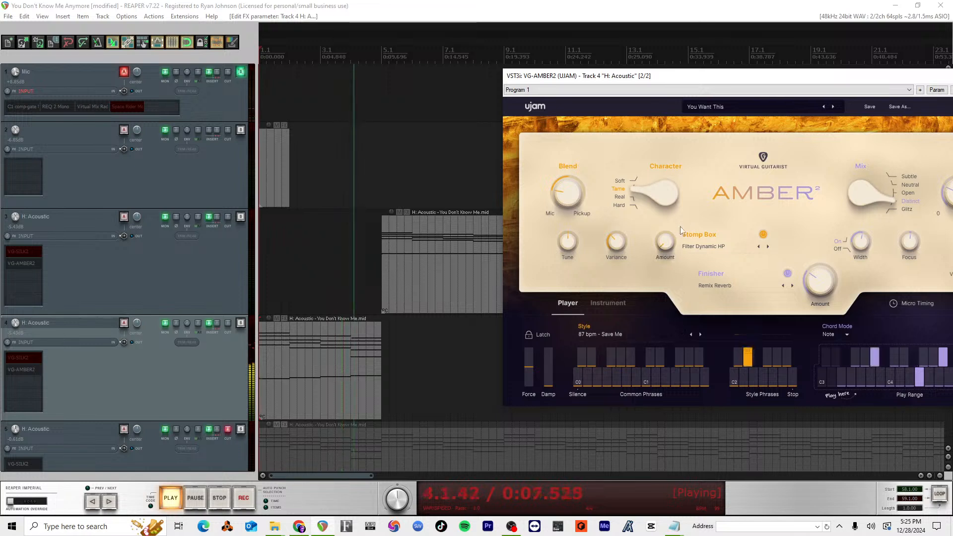
drag(819, 281, 821, 334)
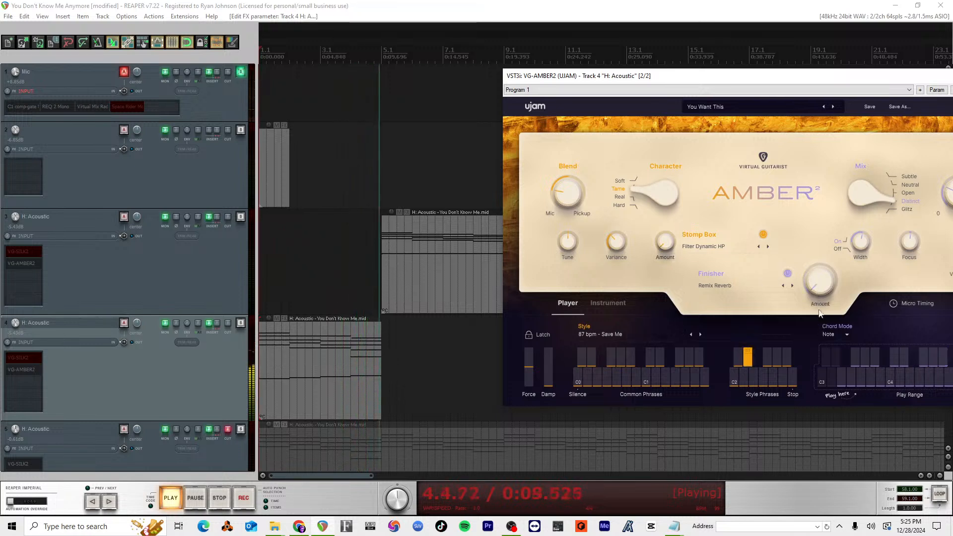
key(space)
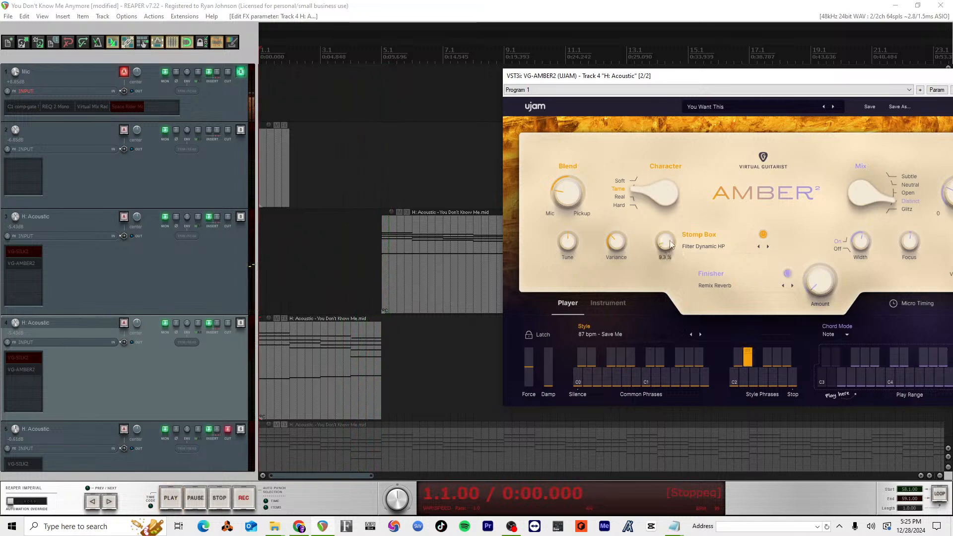
key(space)
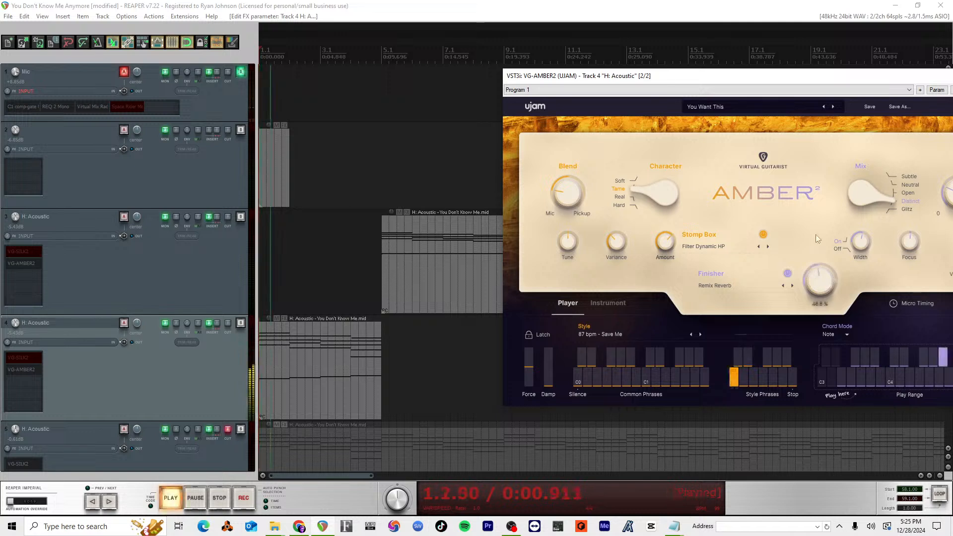
drag(818, 275, 818, 280)
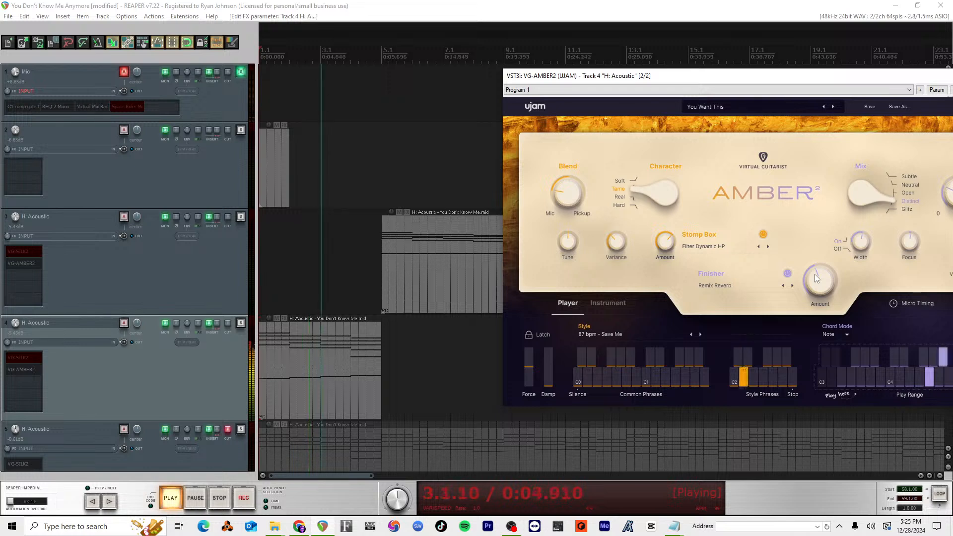
key(space)
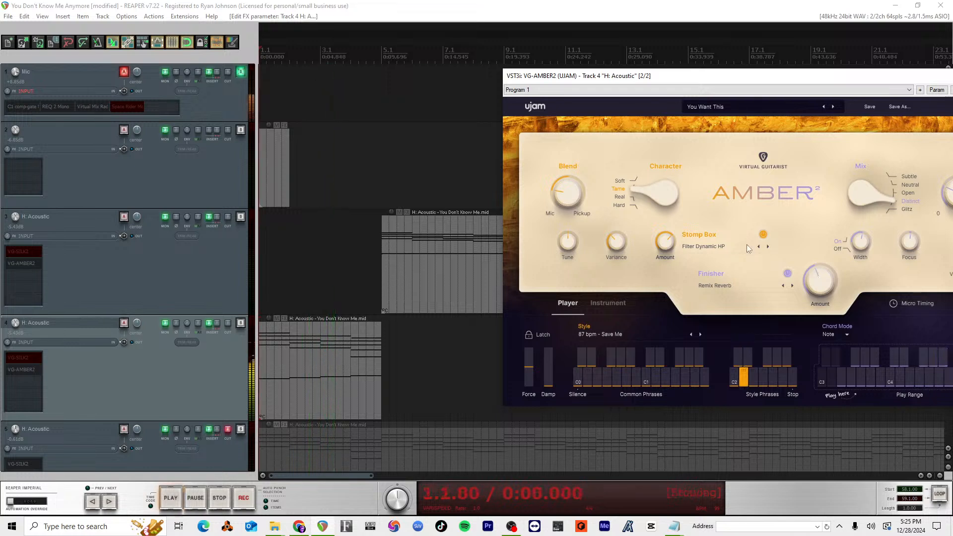
Step: Change the Stomp Box to Filter Resonant LP and lower both the Stomp Box and Finisher amounts during playback
click(768, 246)
key(space)
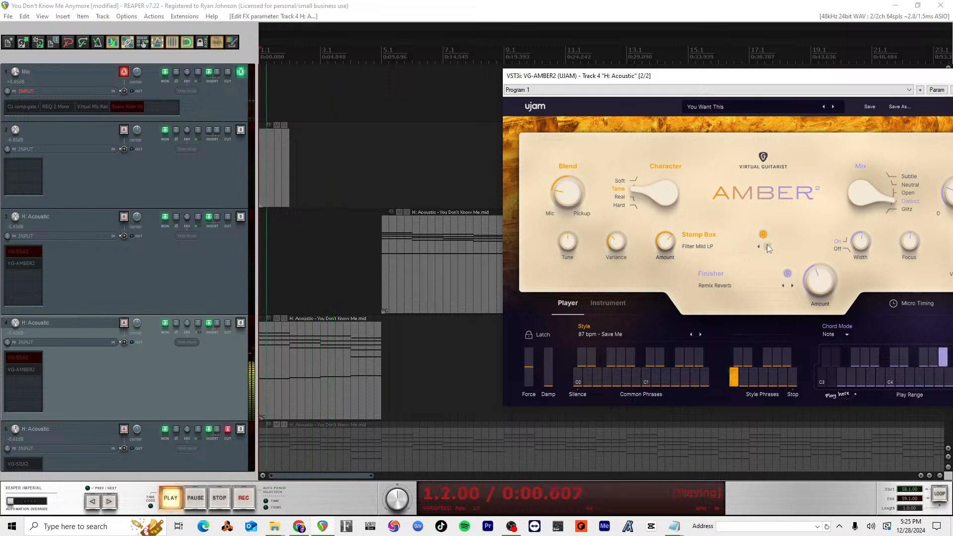
click(767, 245)
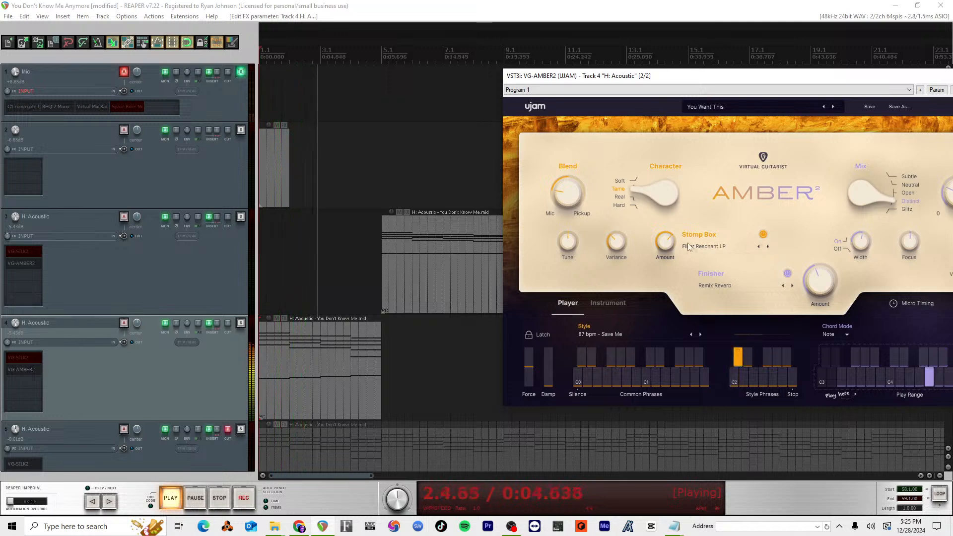
drag(667, 243, 683, 301)
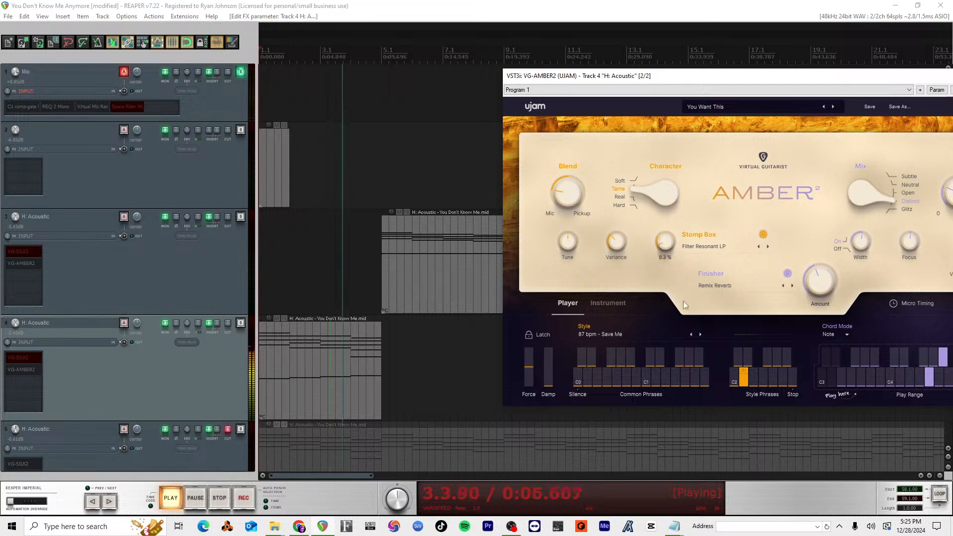
drag(815, 280, 806, 319)
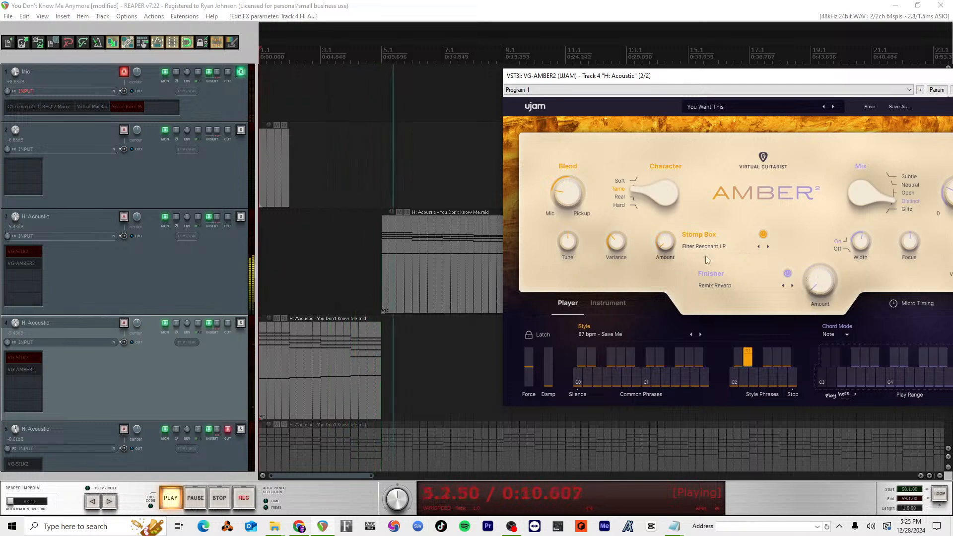
key(space)
Step: Raise the Filter Resonant LP and Remix Reverb amounts, then bring both back down as the intro plays
drag(690, 196, 691, 191)
key(space)
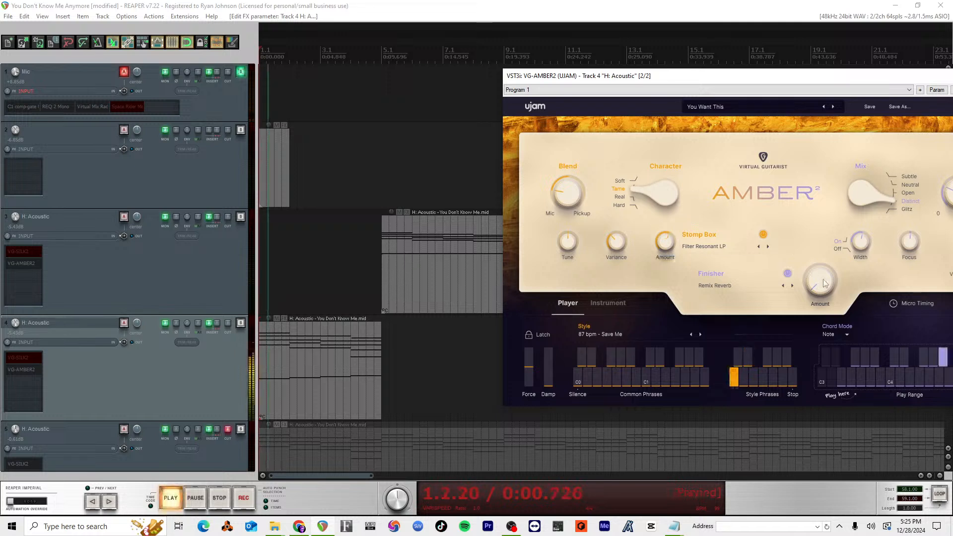
drag(822, 279, 819, 224)
drag(819, 301, 814, 308)
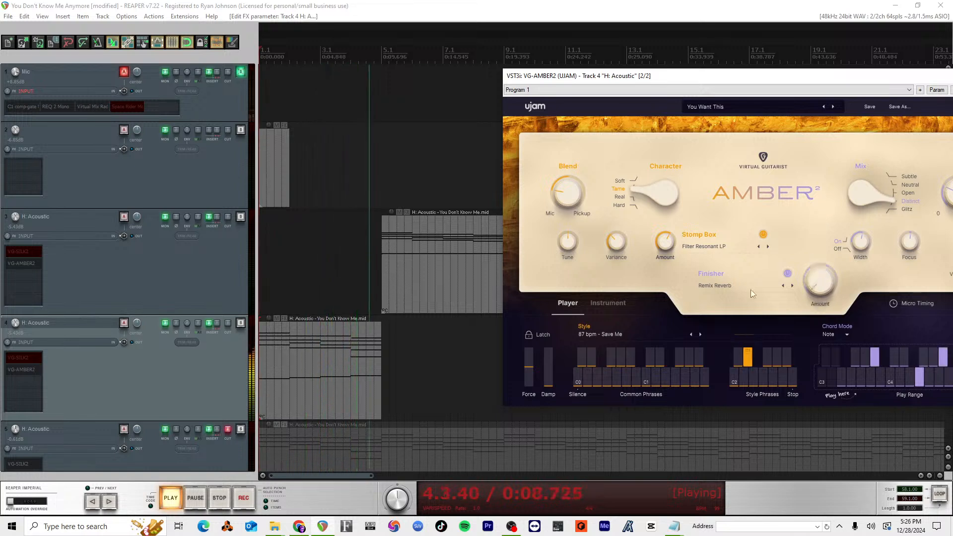
drag(668, 245, 682, 328)
key(space)
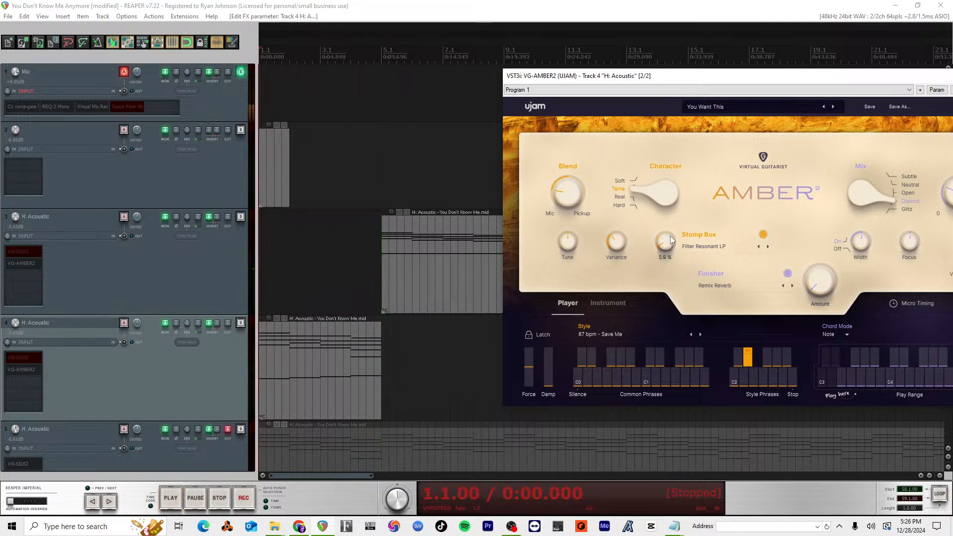
Step: Replay the intro, turning the Remix Reverb and Filter Resonant LP amounts down to minimum before measure 5, then audition it again
key(space)
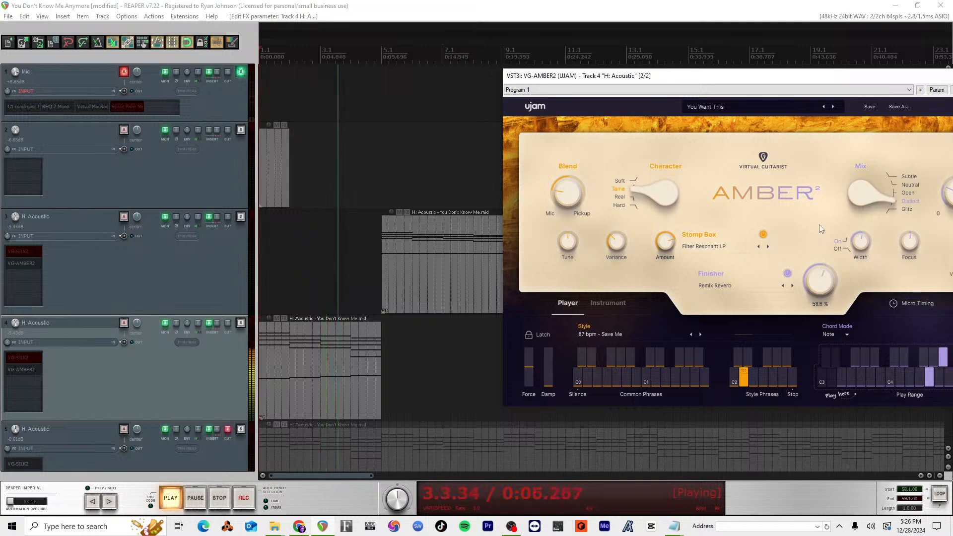
drag(814, 279, 810, 340)
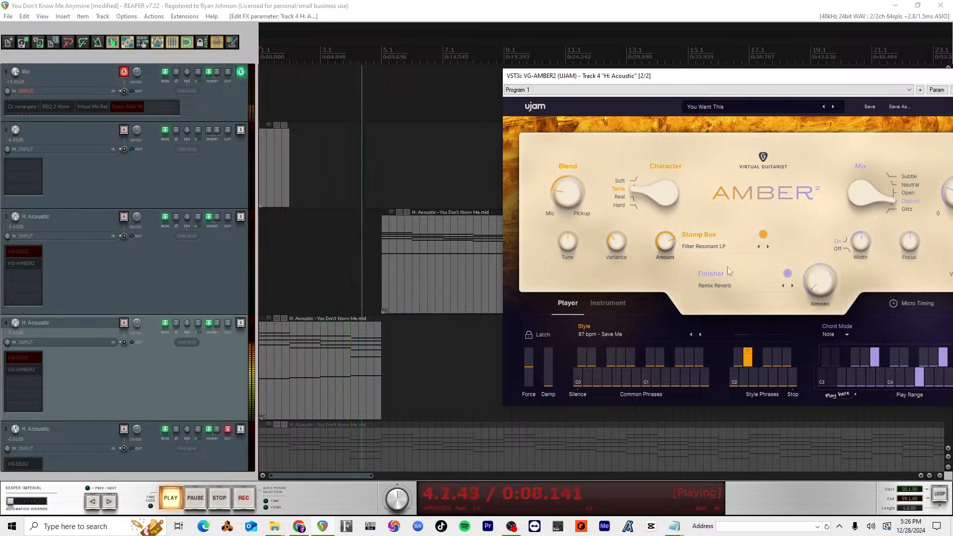
drag(668, 256, 679, 344)
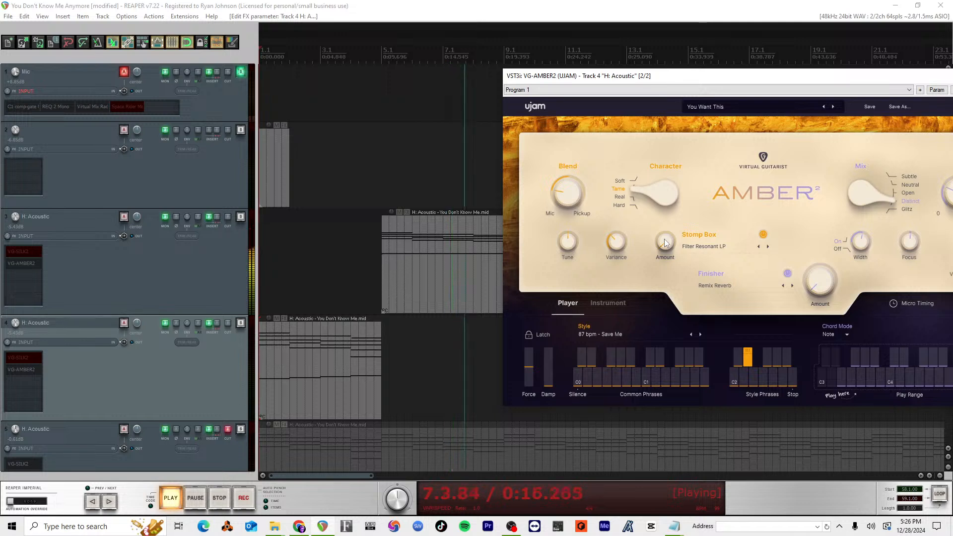
key(space)
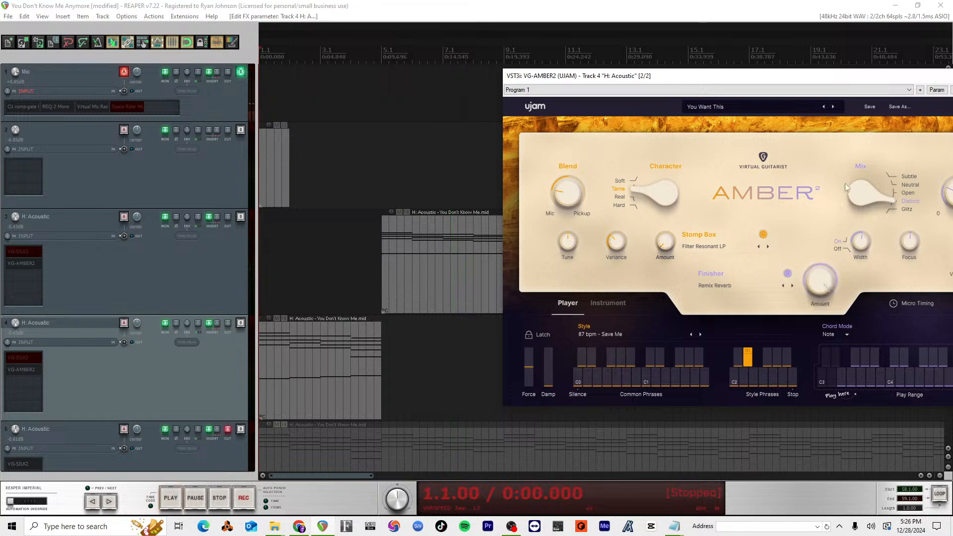
key(space)
mouse_move(817, 290)
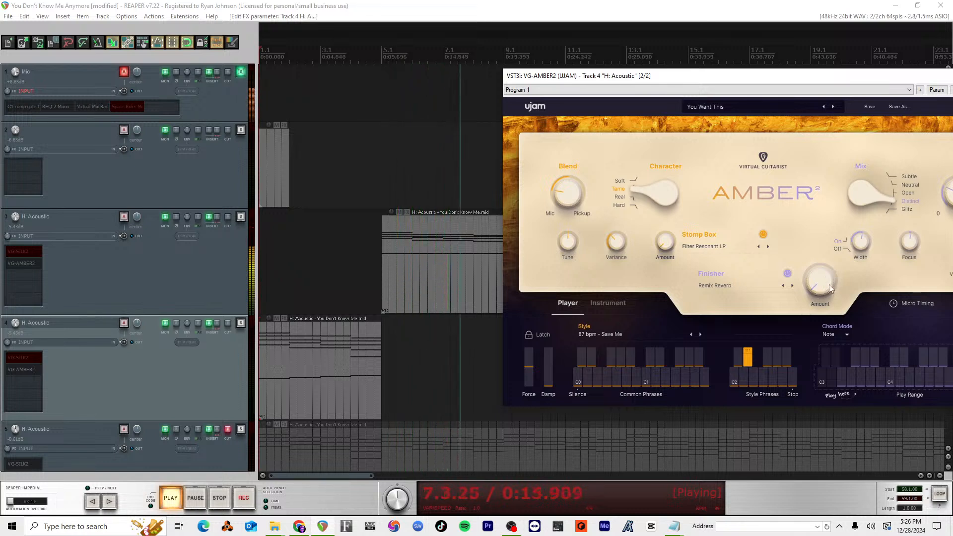
Step: Restart the intro and sweep the Stomp Box and Finisher amounts down to minimum as it plays
key(space)
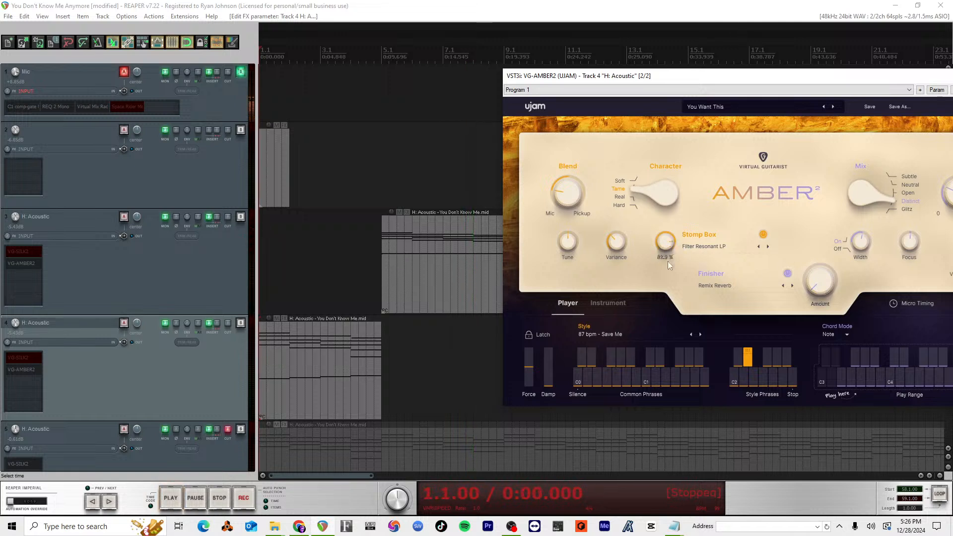
key(space)
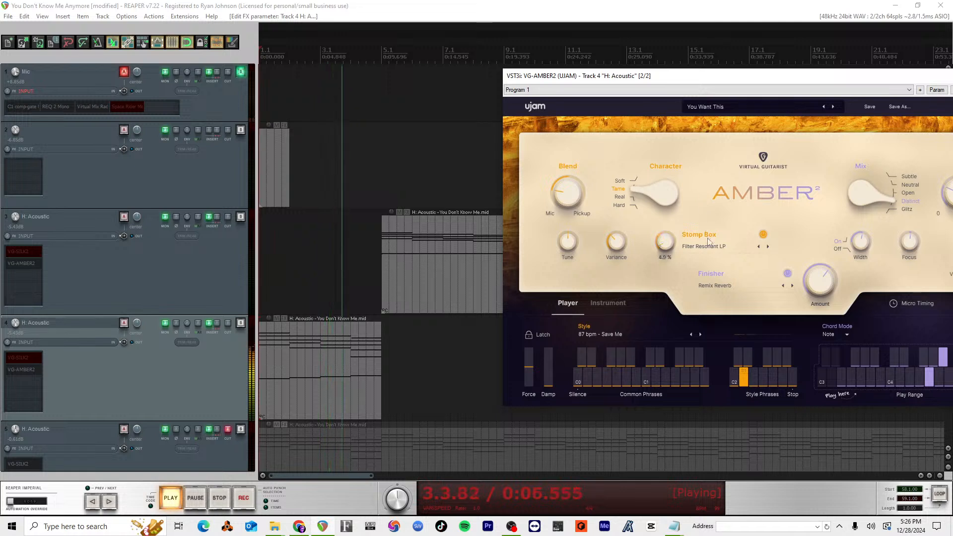
drag(821, 297, 813, 354)
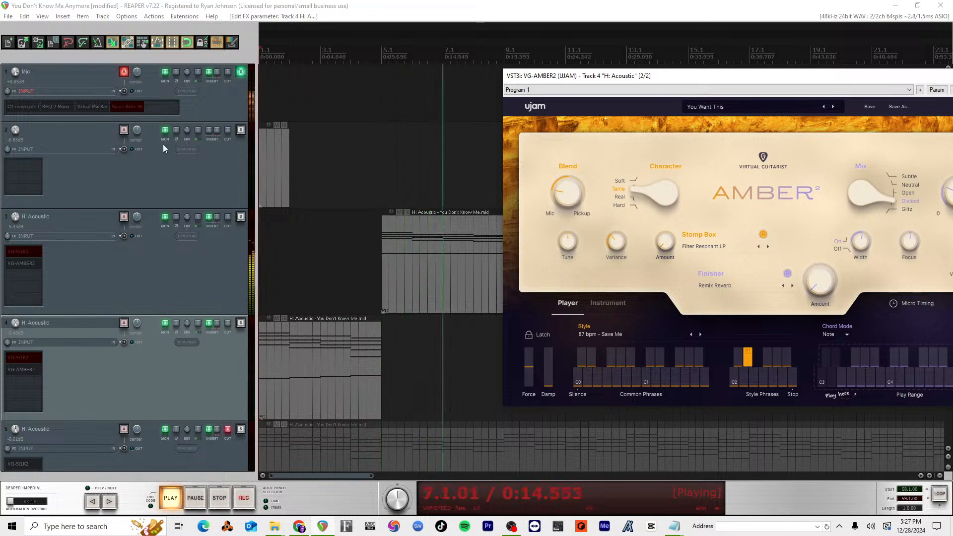
Step: Turn on the Space Rider effect on the Mic track and reposition the VG-AMBER2 window while the song plays
shift+click(130, 108)
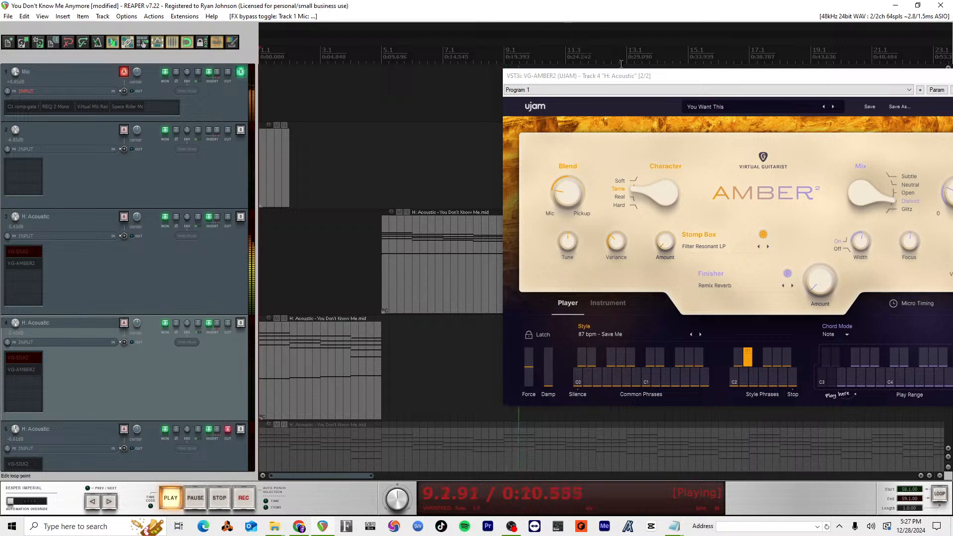
drag(631, 80, 540, 64)
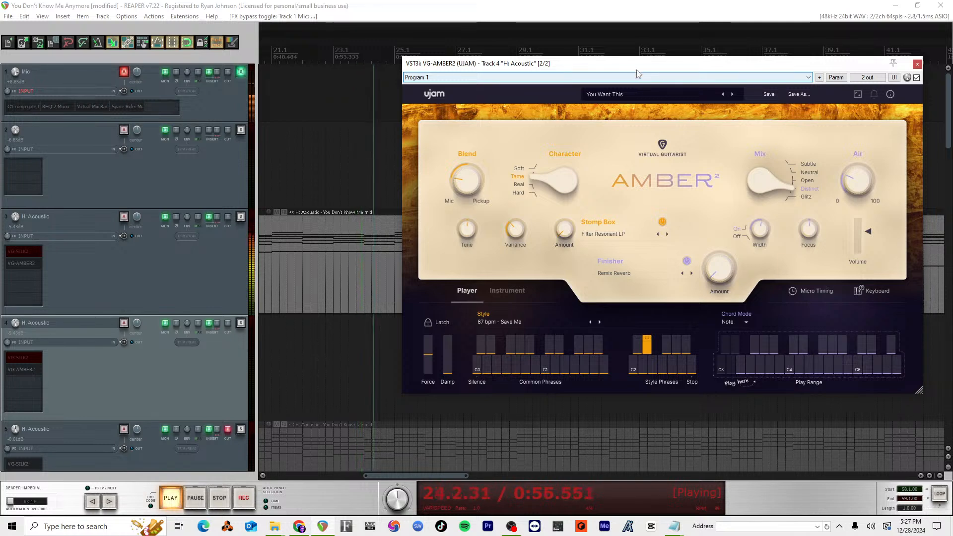
mouse_move(637, 68)
mouse_down()
mouse_move(569, 47)
mouse_move(638, 95)
mouse_move(648, 82)
mouse_move(636, 85)
mouse_up()
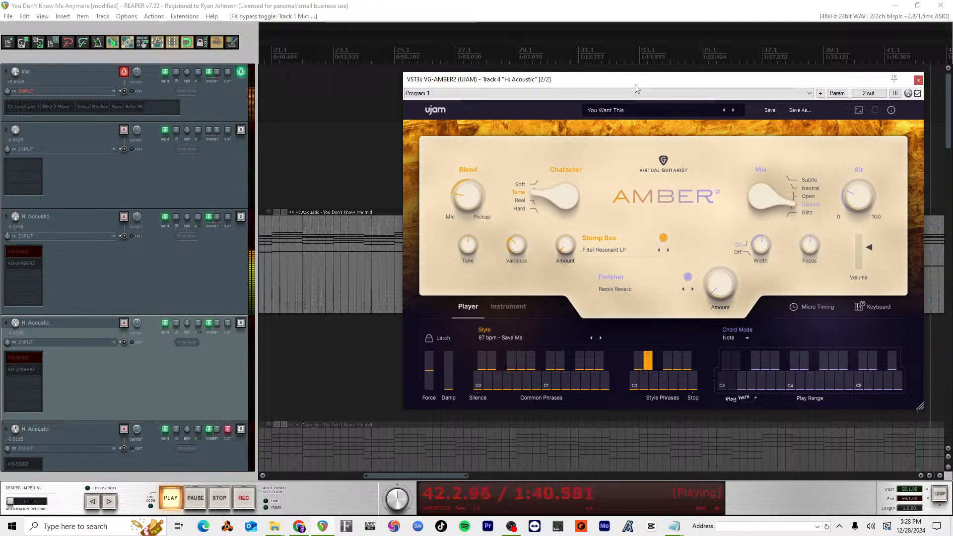
drag(635, 84, 577, 81)
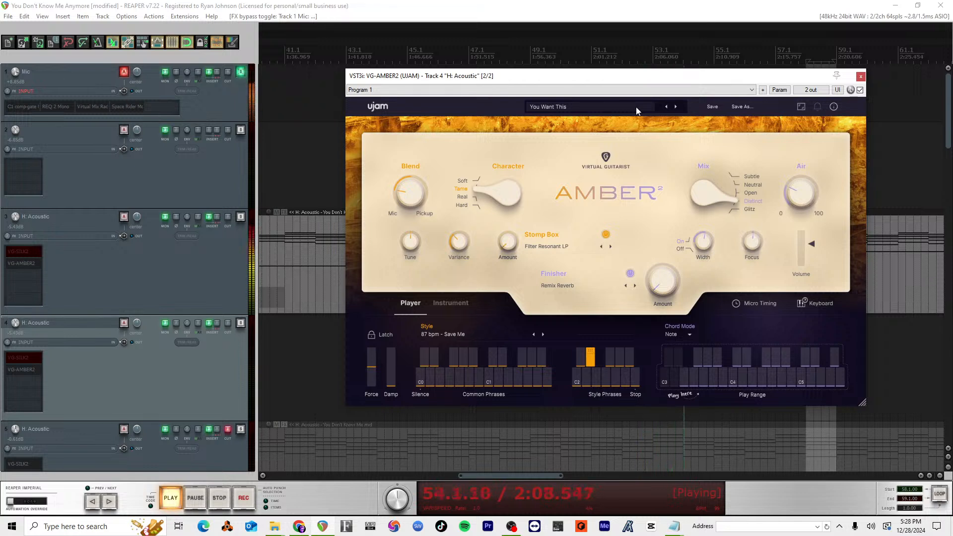
Step: Close the VG-AMBER2 window, stop playback and return the edit cursor to measure 1 of the intro
click(860, 76)
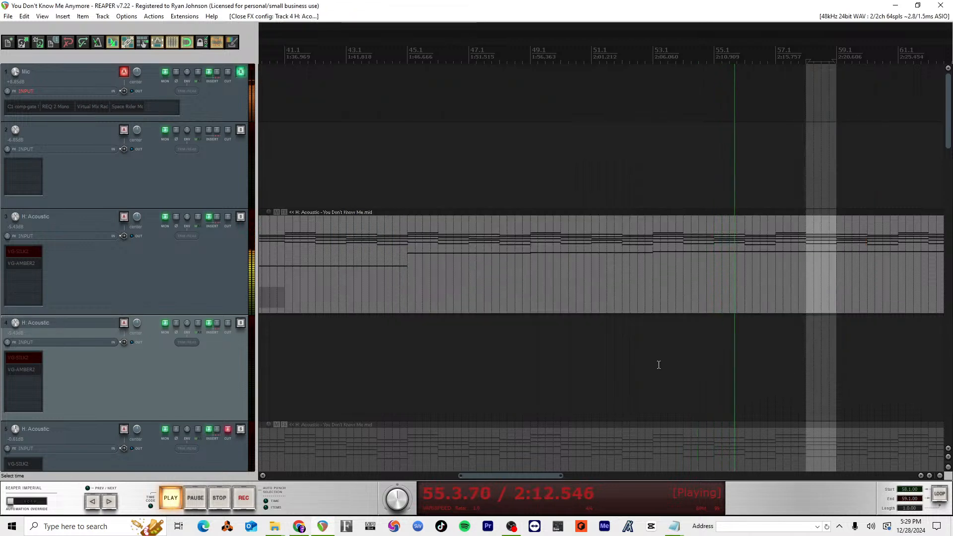
scroll(659, 365, down, 3)
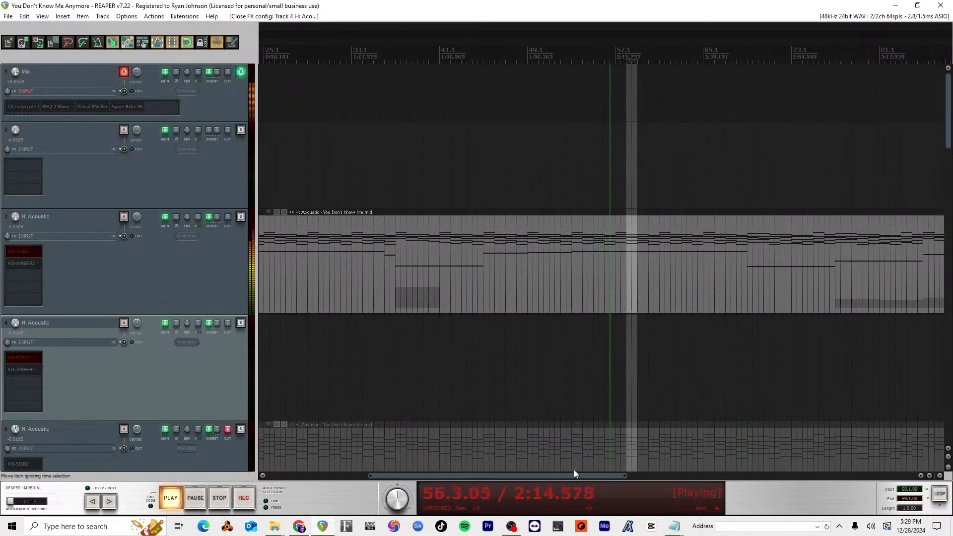
drag(575, 475, 400, 464)
key(space)
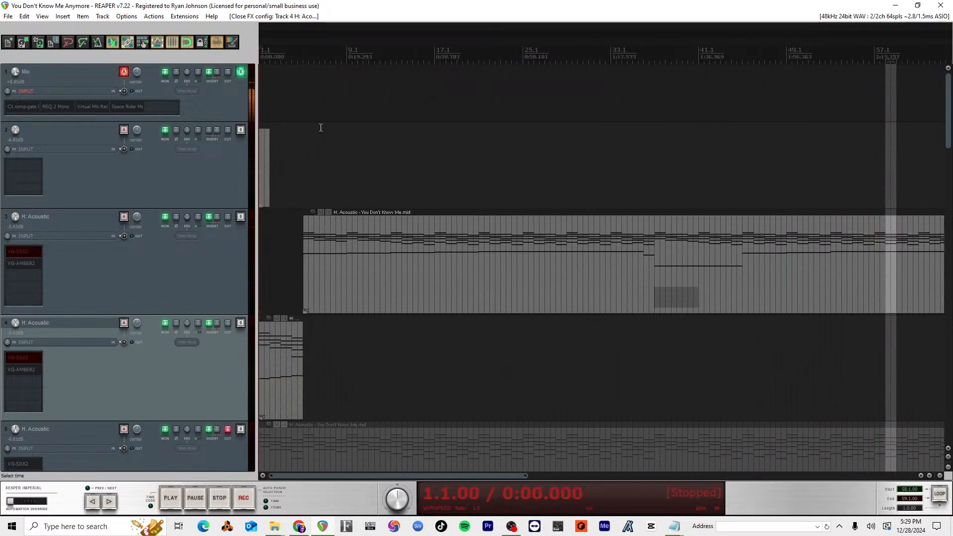
click(303, 59)
scroll(341, 315, up, 5)
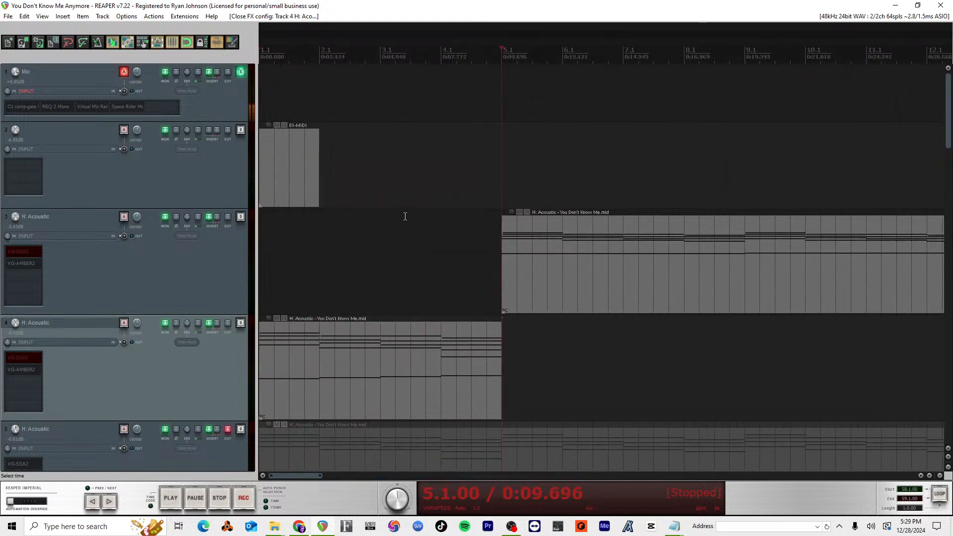
click(263, 51)
Step: Open VG-AMBER2 on track 4 along with the track's envelope list, keeping the plugin's amount controls uncovered
click(18, 370)
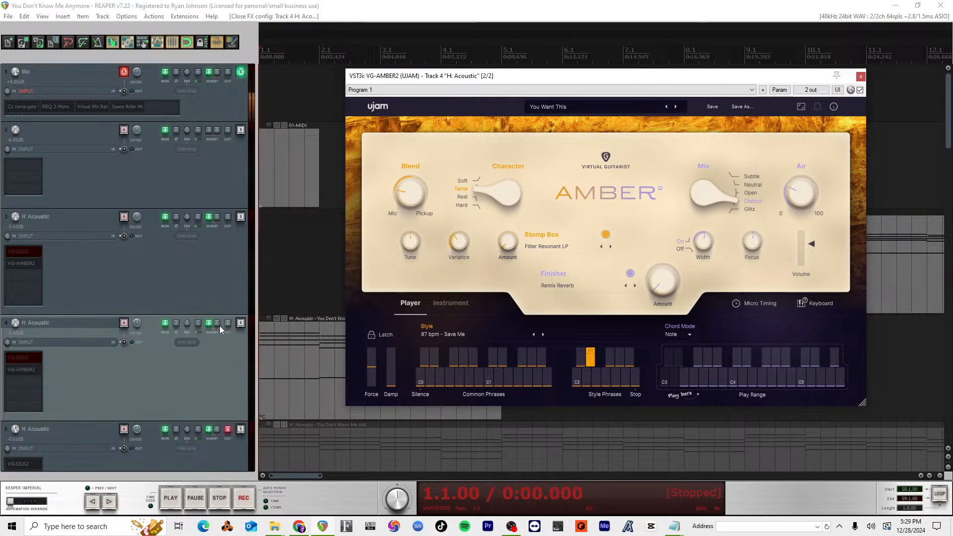
click(187, 323)
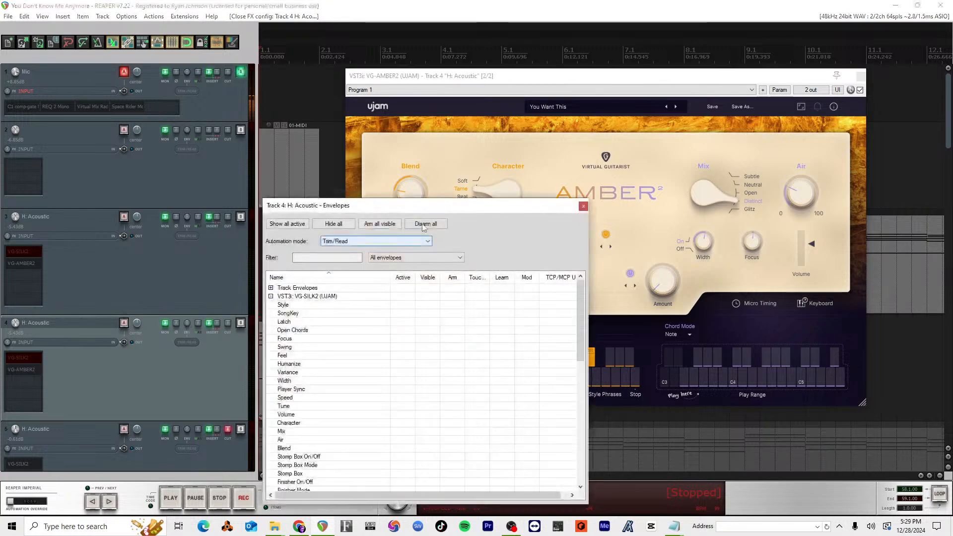
drag(472, 216, 663, 124)
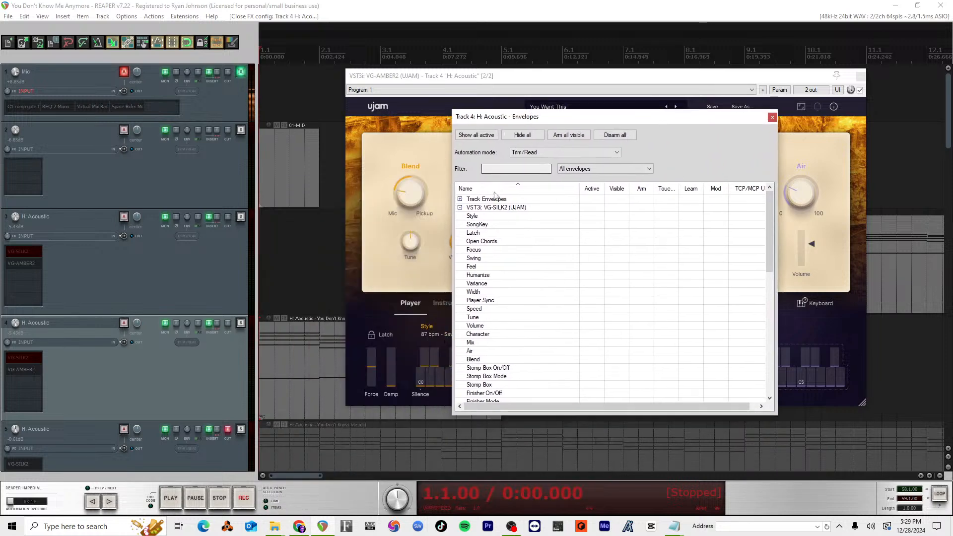
drag(555, 117, 255, 128)
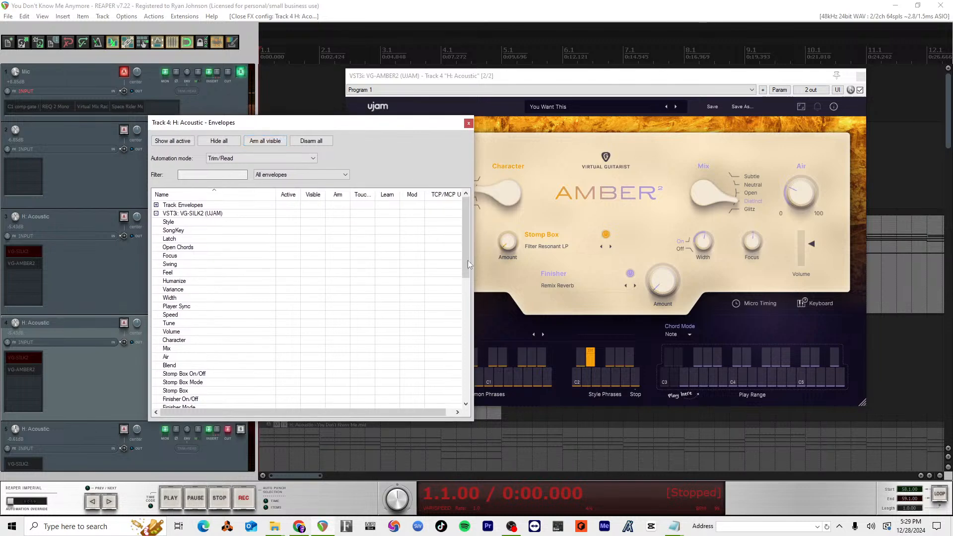
Step: Bypass the Space Rider effect on the Mic track and dismiss the OBS window
shift+click(121, 108)
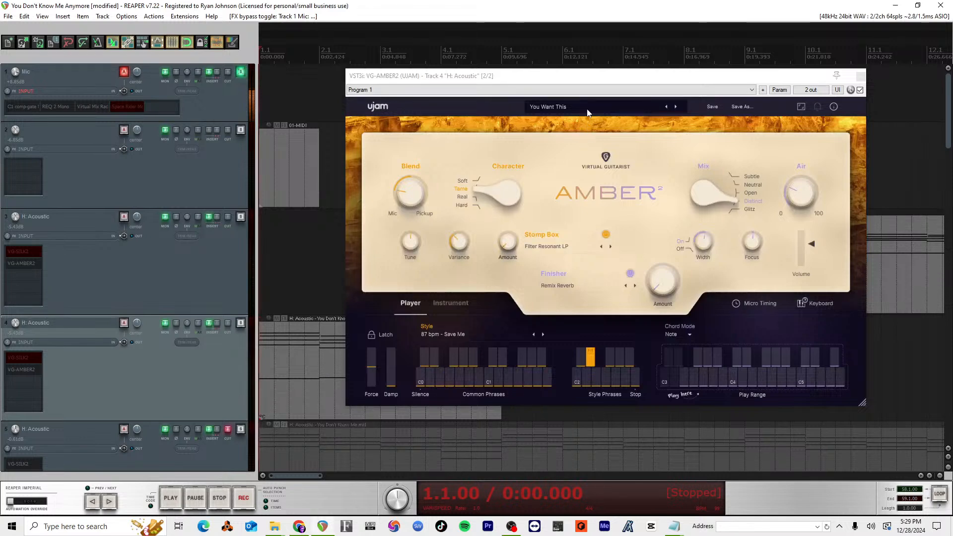
click(593, 81)
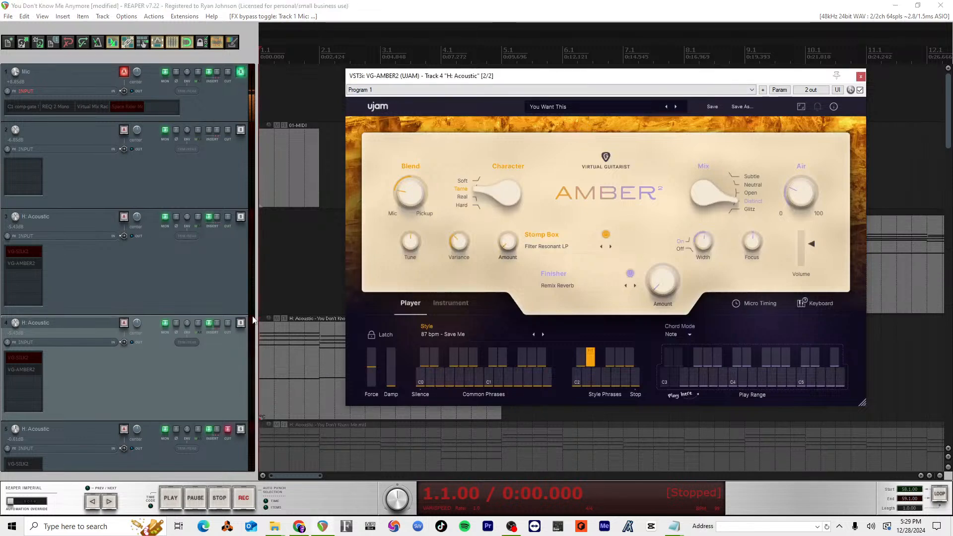
Step: Reopen track 4's envelope list and find the VG-AMBER2 Stomp Box and Finisher parameters
click(190, 325)
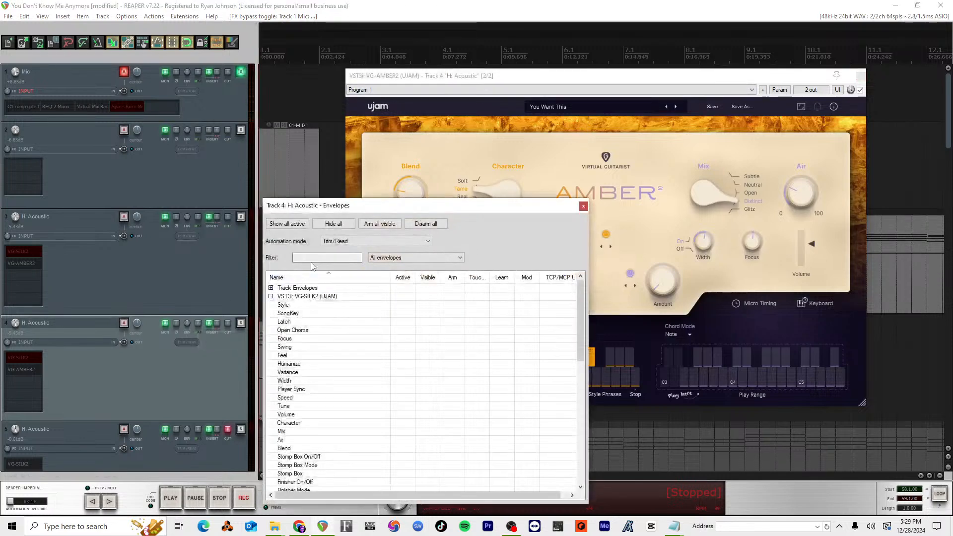
drag(380, 200, 575, 123)
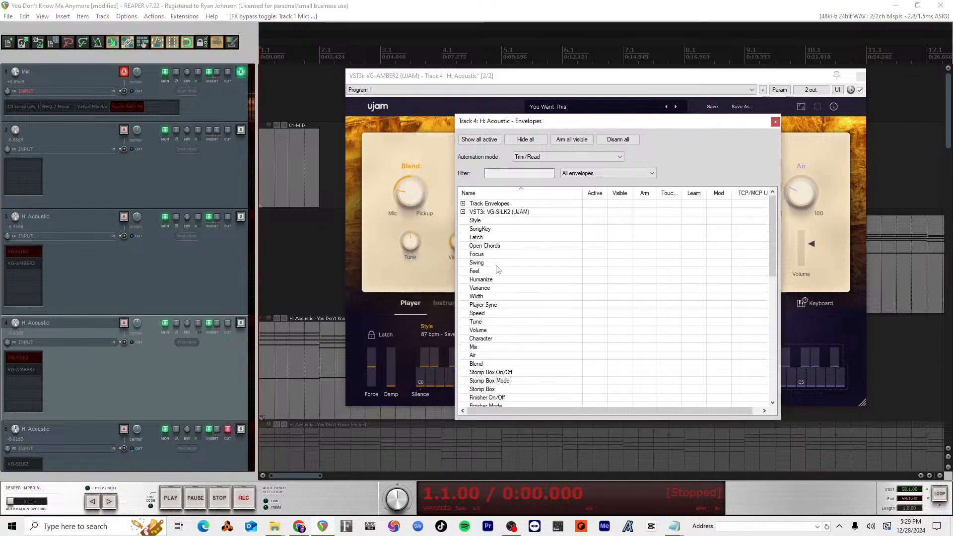
scroll(482, 305, down, 3)
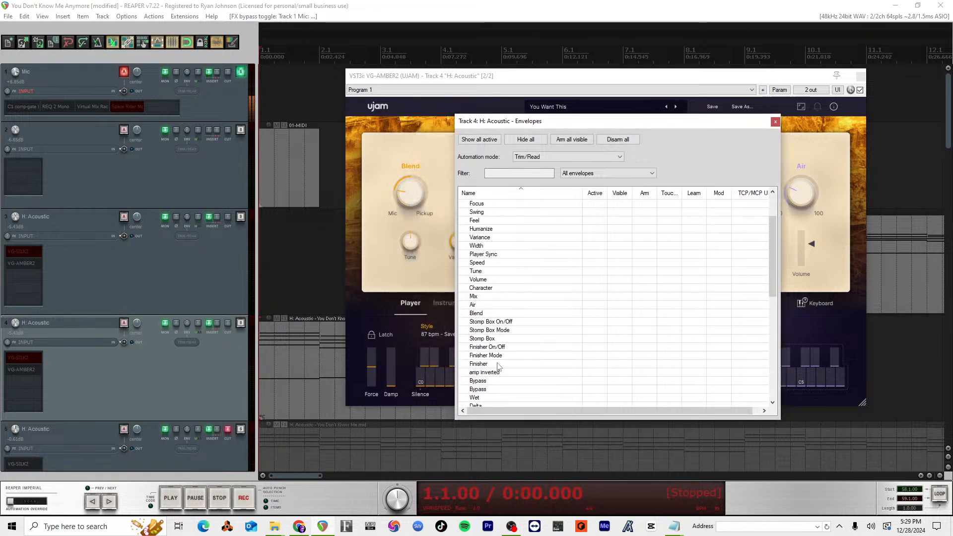
scroll(493, 353, down, 10)
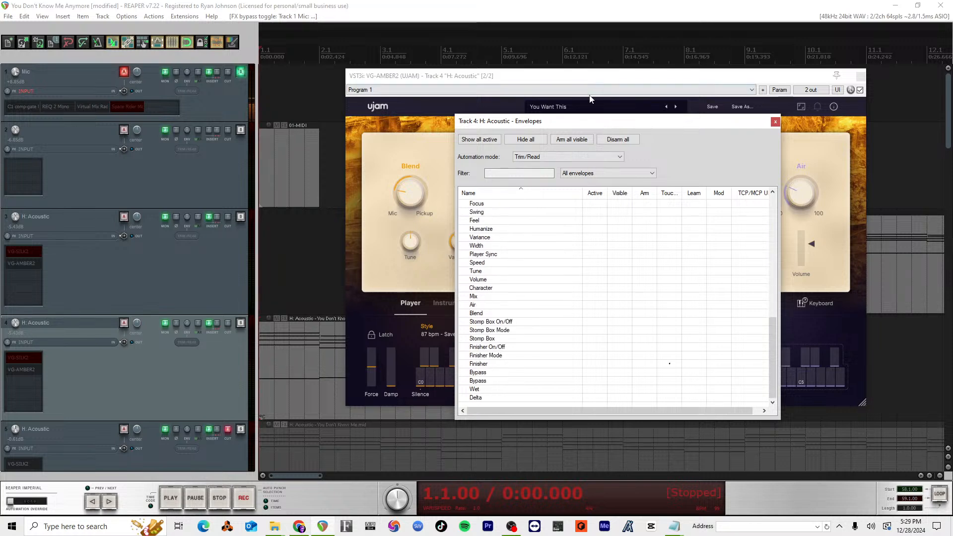
drag(592, 120, 746, 123)
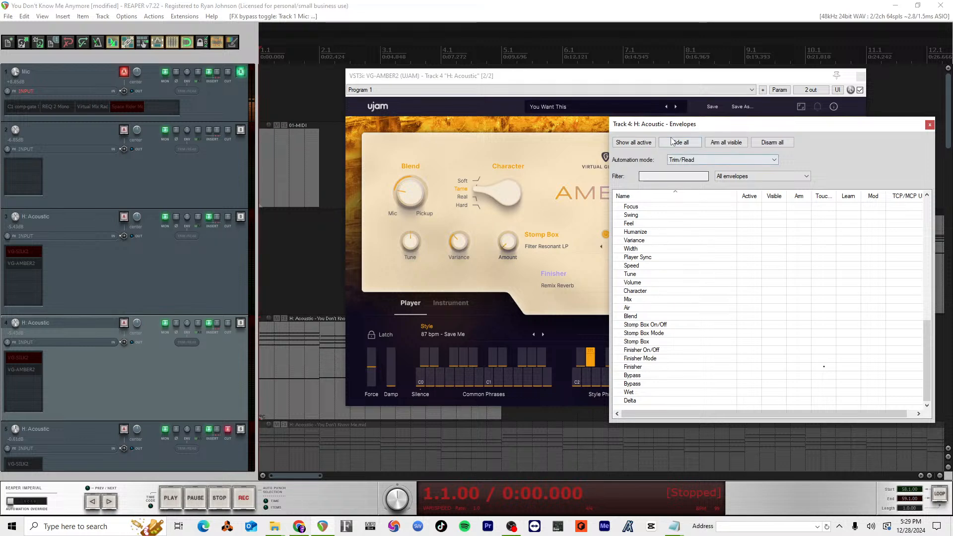
drag(678, 124, 614, 132)
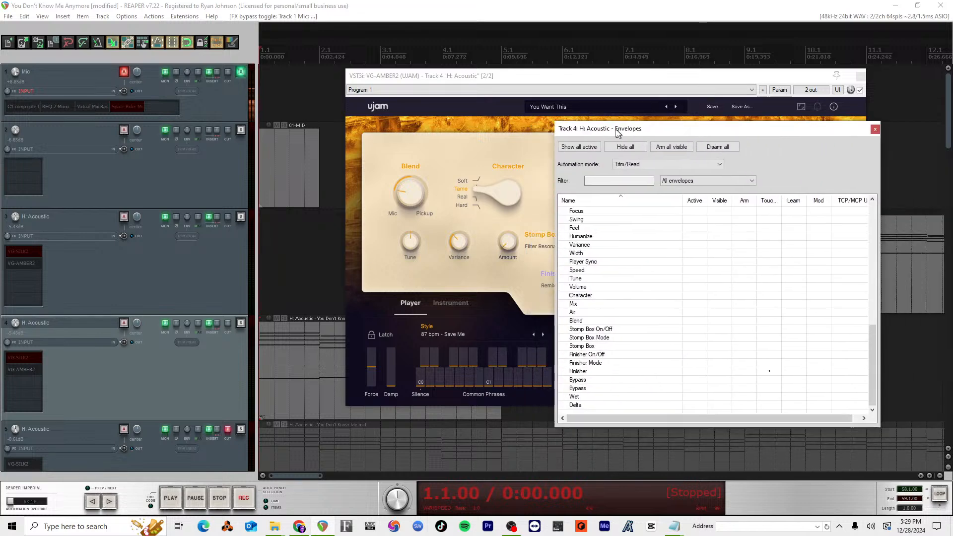
Step: Activate the VG-AMBER2 Stomp Box and Finisher envelopes for track 4 and close the envelope list
click(585, 346)
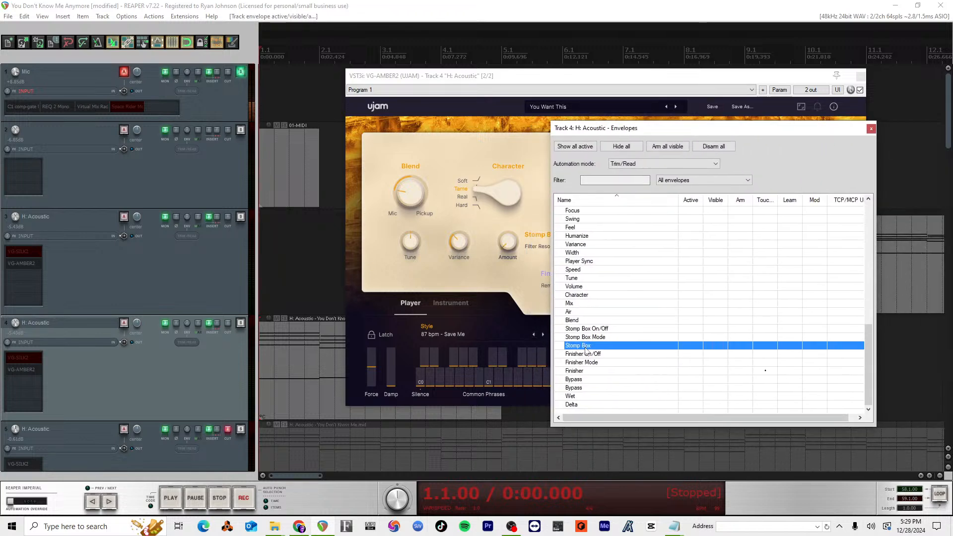
click(580, 372)
click(584, 363)
click(580, 372)
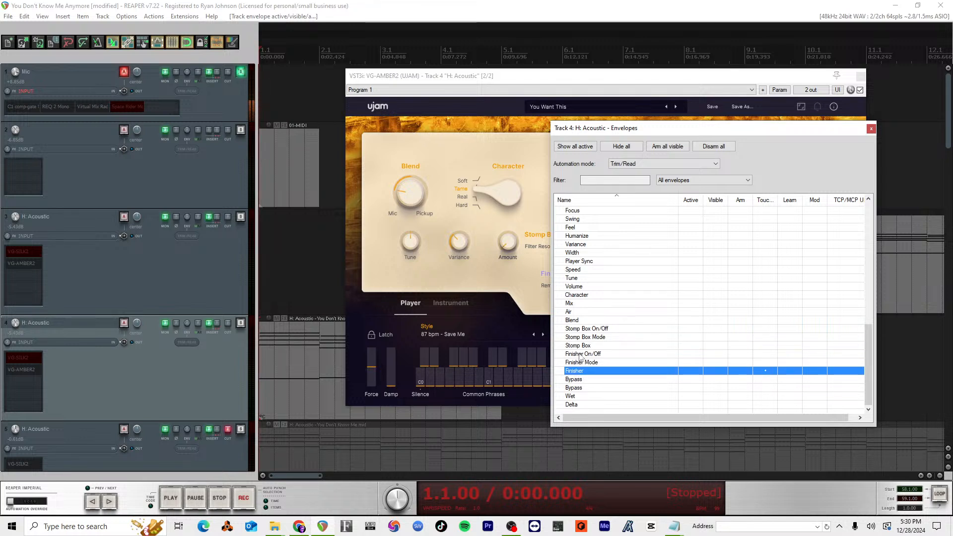
click(582, 347)
click(583, 337)
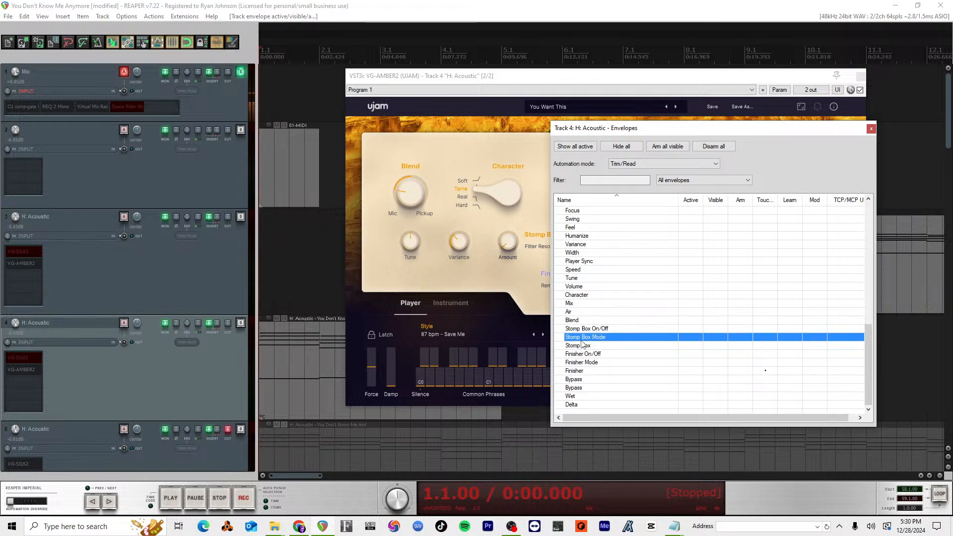
click(585, 346)
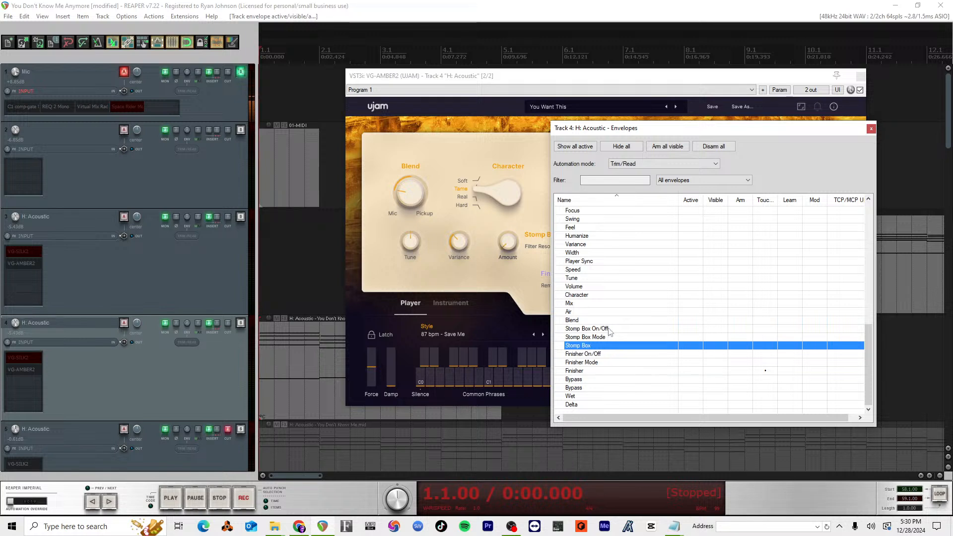
click(689, 345)
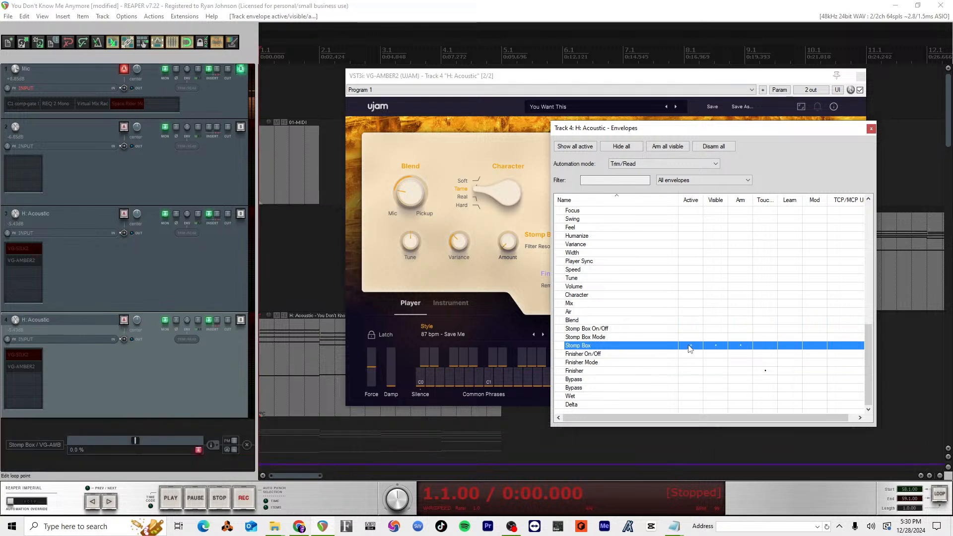
click(685, 372)
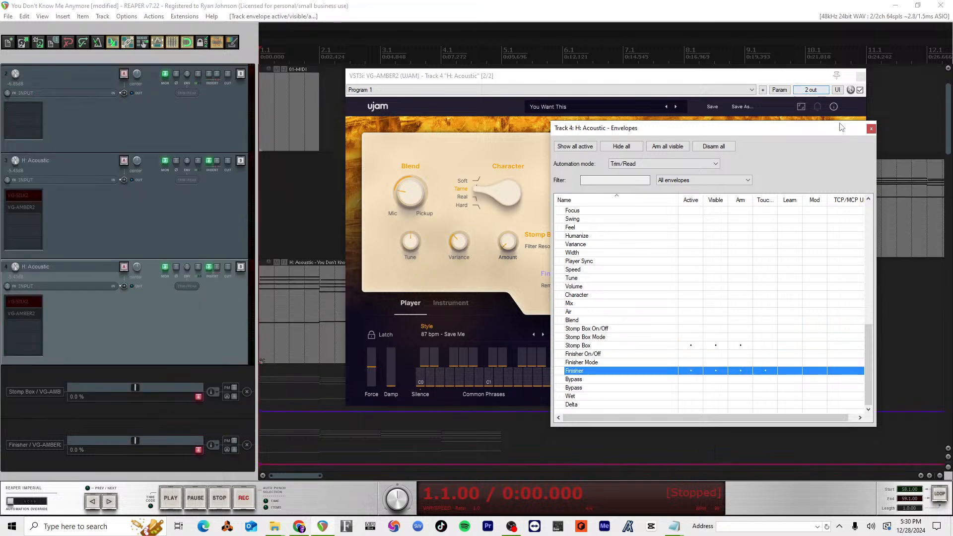
click(870, 129)
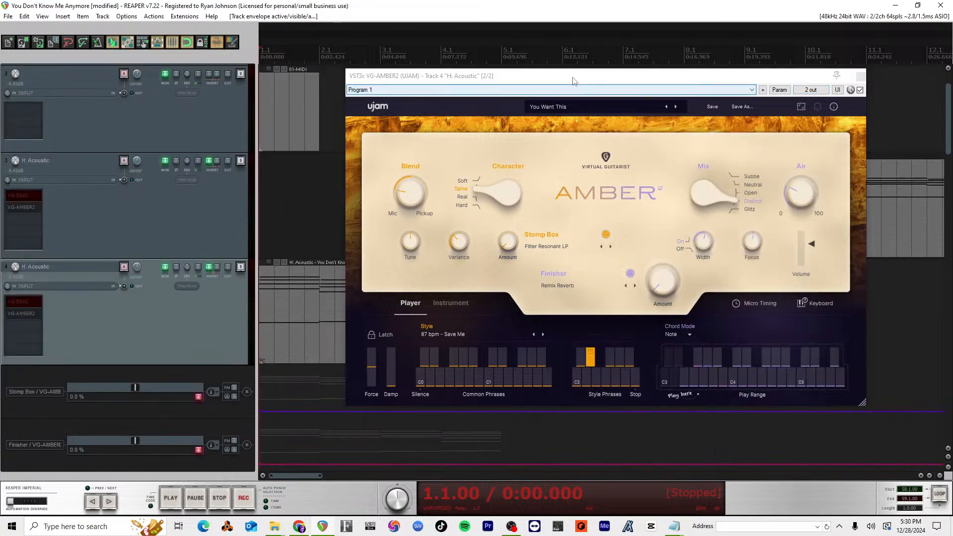
Step: Move the plugin window off the intro, raise the Finisher envelope to 100% and briefly audition it
drag(574, 78, 783, 55)
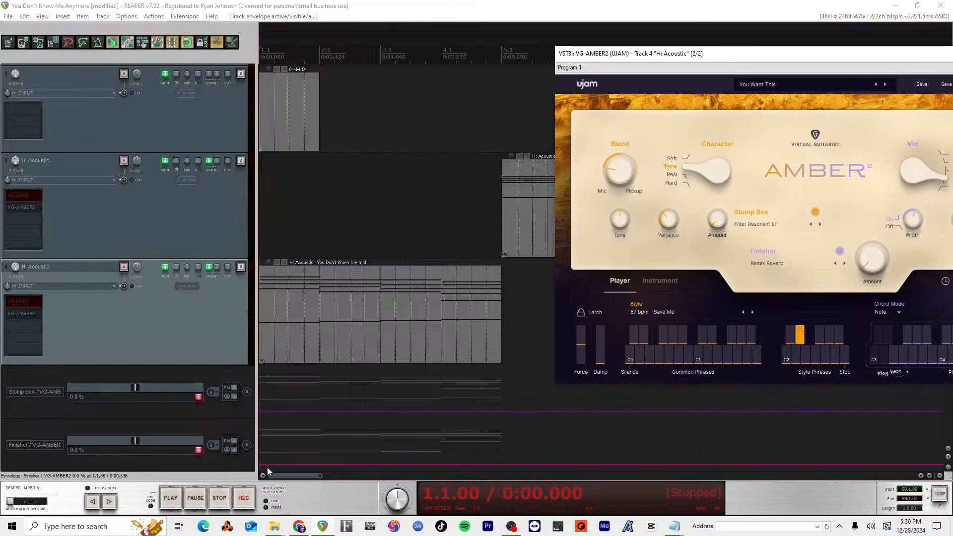
drag(264, 466, 289, 315)
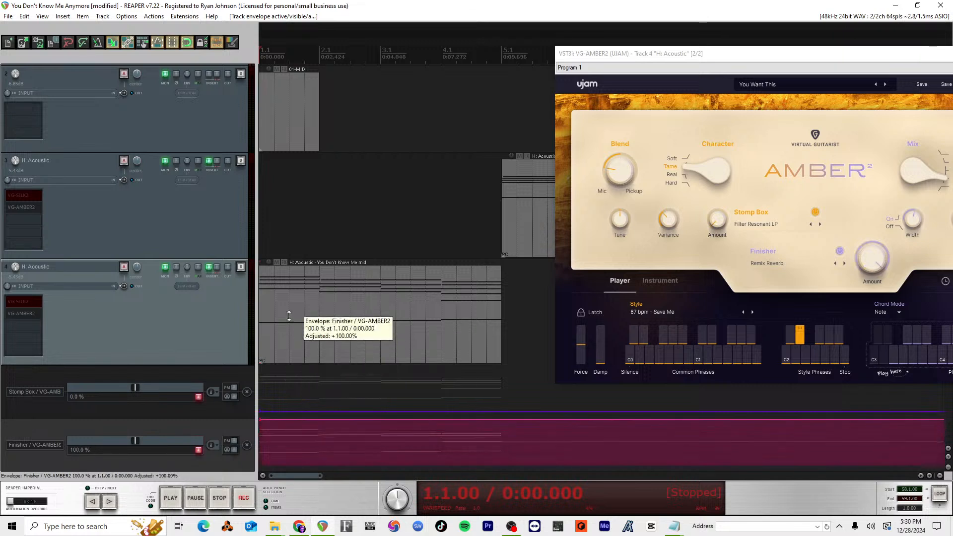
key(space)
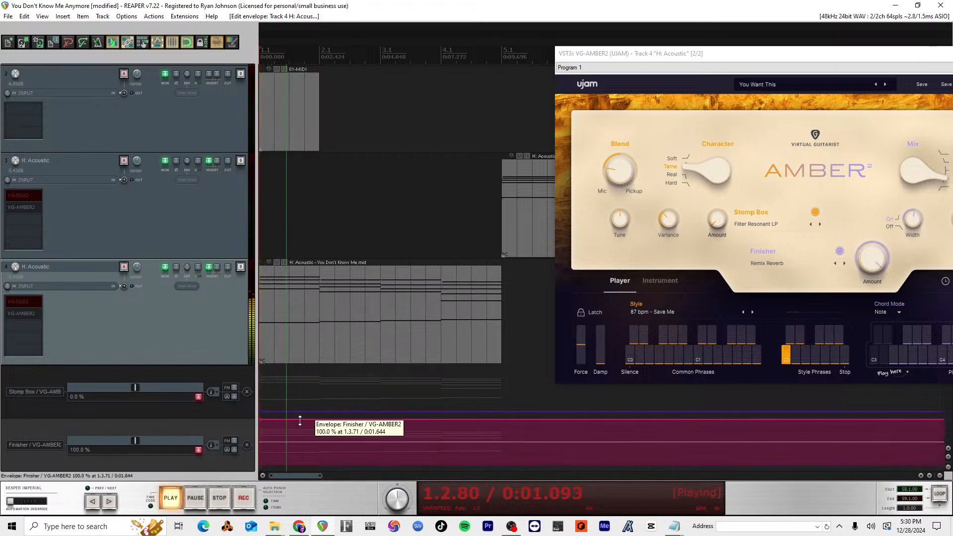
key(space)
Step: Draw freehand intro automation, with Finisher dipping, recovering and falling to 0%, and Stomp Box rising in measure 2 and returning to 0% by measure 5
mouse_move(291, 419)
mouse_down()
mouse_move(314, 440)
mouse_move(386, 420)
mouse_move(505, 464)
mouse_up()
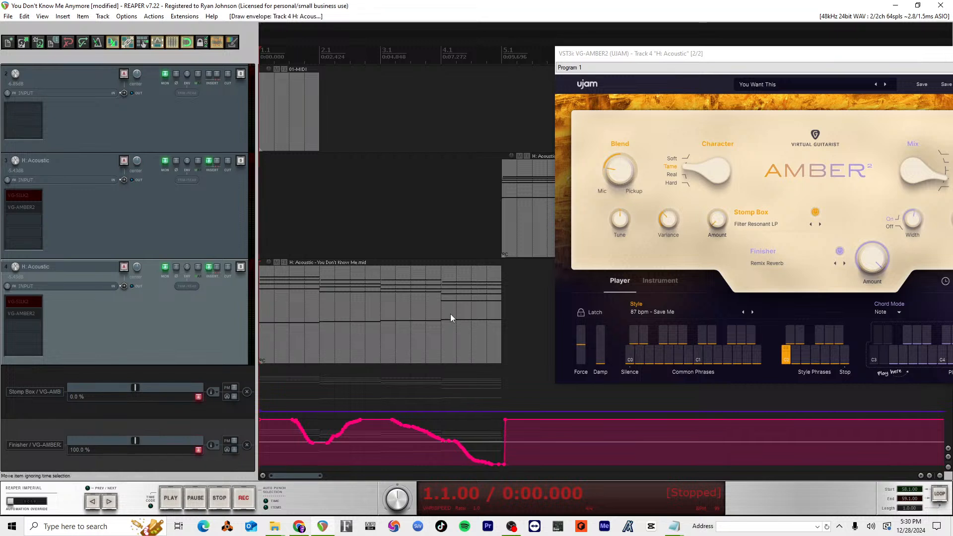
mouse_move(265, 410)
mouse_down()
mouse_move(300, 403)
mouse_move(319, 371)
mouse_move(368, 367)
mouse_move(387, 394)
mouse_move(477, 385)
mouse_move(506, 411)
mouse_up()
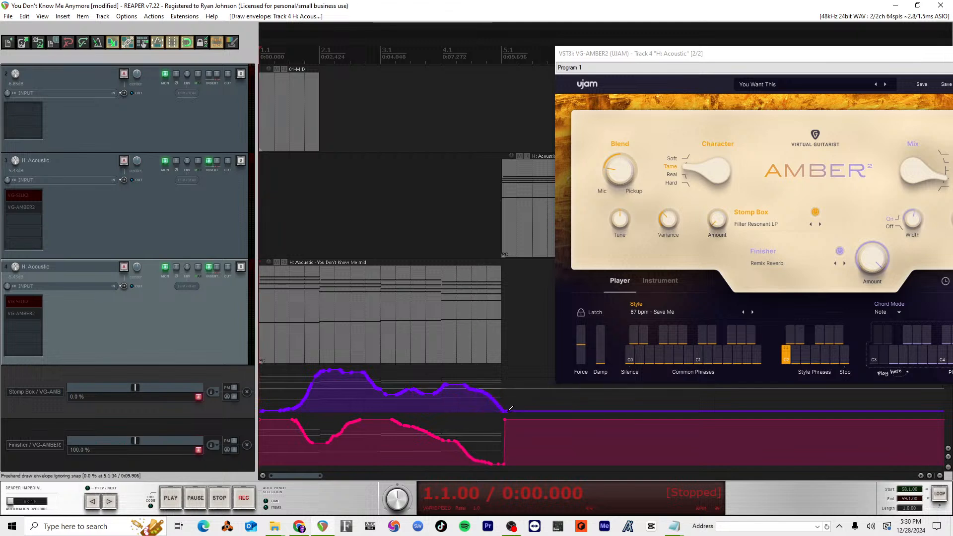
Step: Audition track 4's intro automation from the start into measure 6 and save the project
key(space)
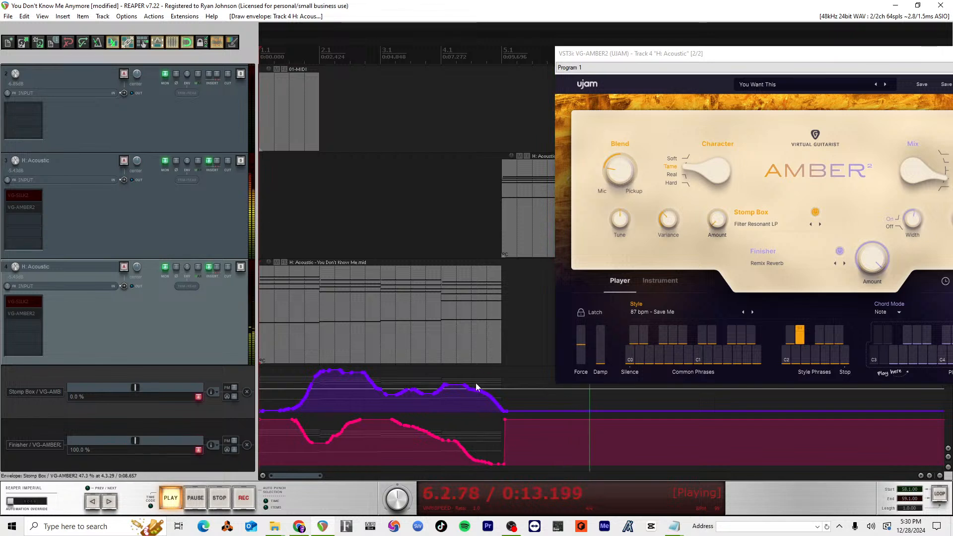
key(space)
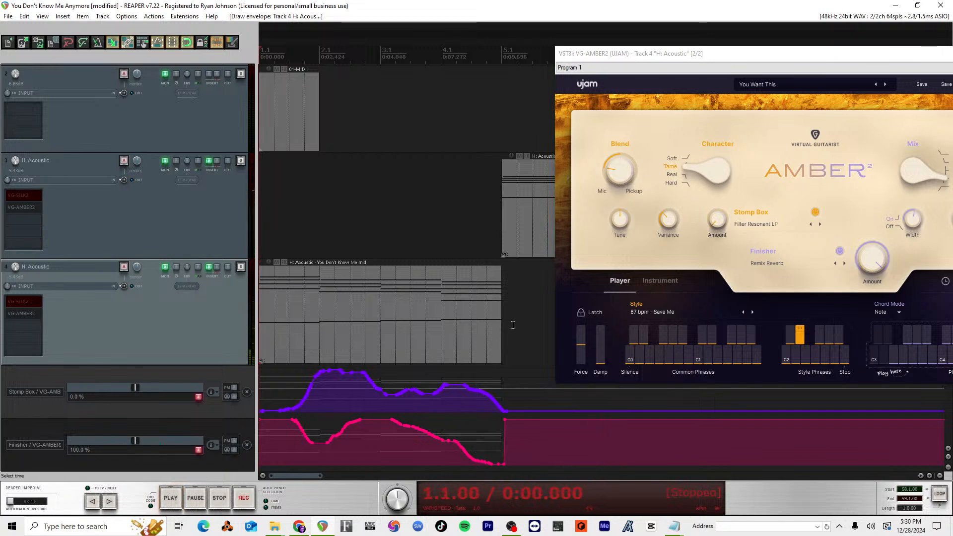
key(ctrl+s)
Step: Bring track 4's VG-AMBER2 window fully into view, check its Micro Timing settings and close it
drag(723, 53, 426, 54)
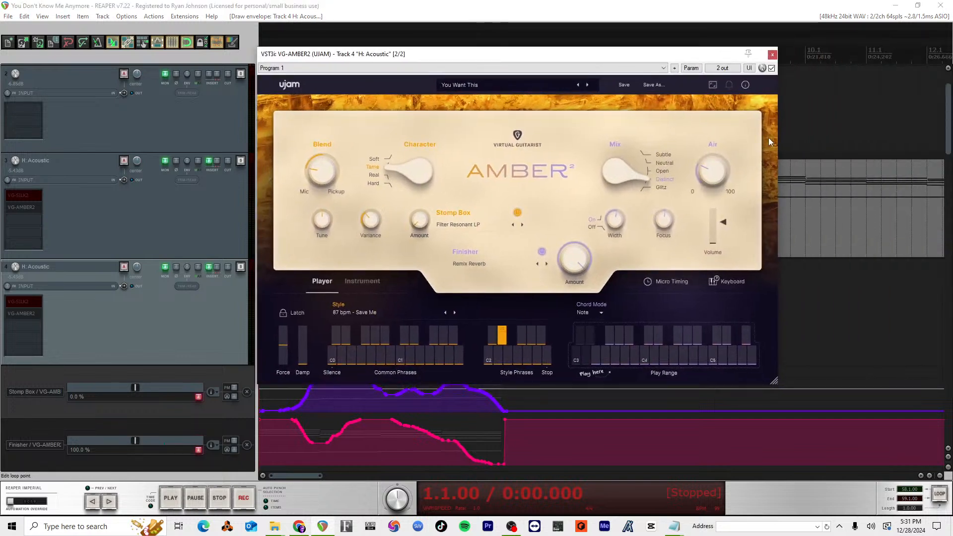
mouse_move(711, 56)
mouse_down()
mouse_move(714, 68)
mouse_move(783, 84)
mouse_move(719, 51)
mouse_up()
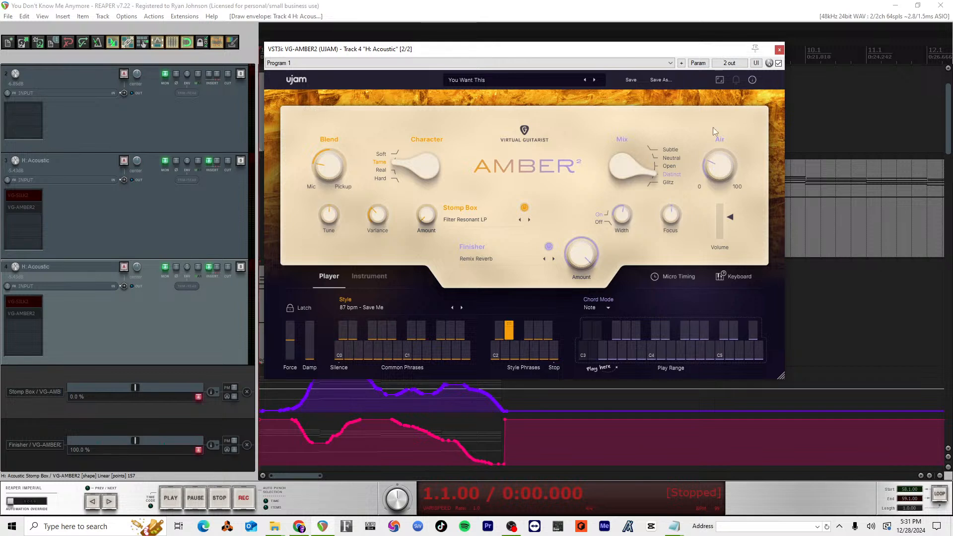
click(678, 276)
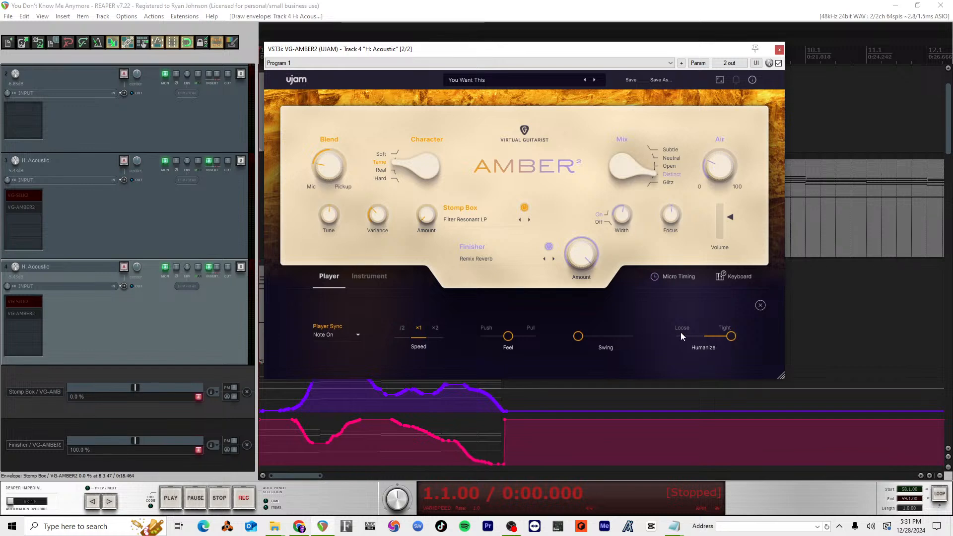
click(778, 49)
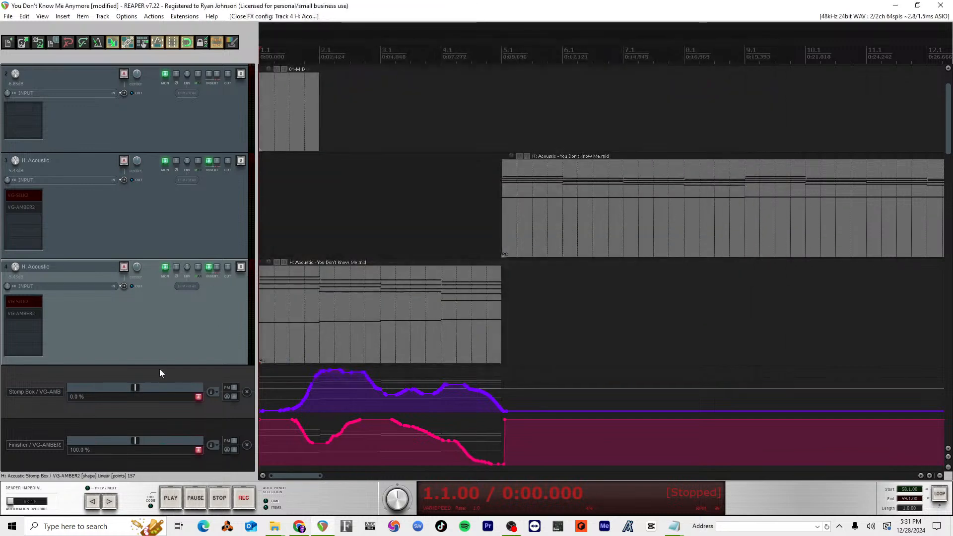
Step: While playing from measure 5, loosen Humanize and shift Feel slightly toward Push in track 3's VG-AMBER2 Micro Timing, and close the plugin
scroll(156, 245, up, 1)
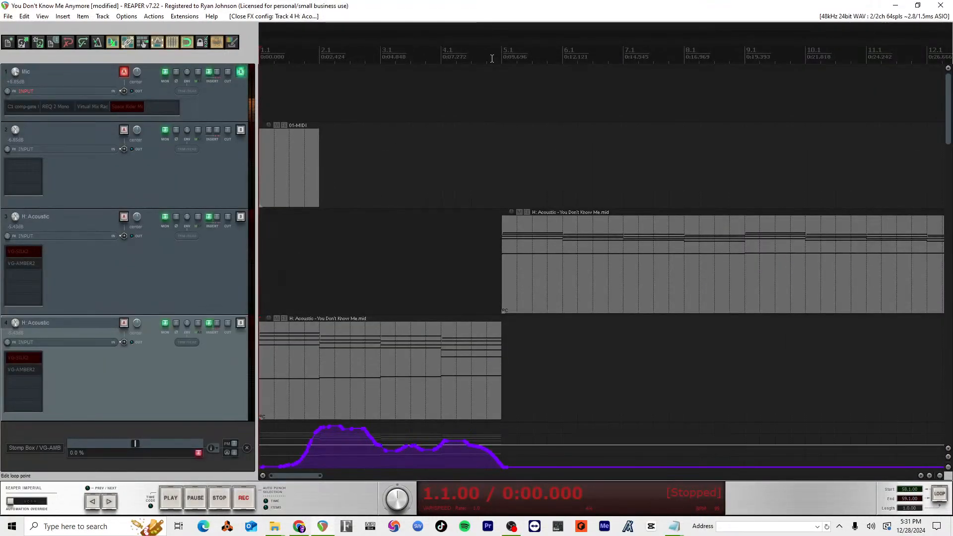
key(space)
click(31, 264)
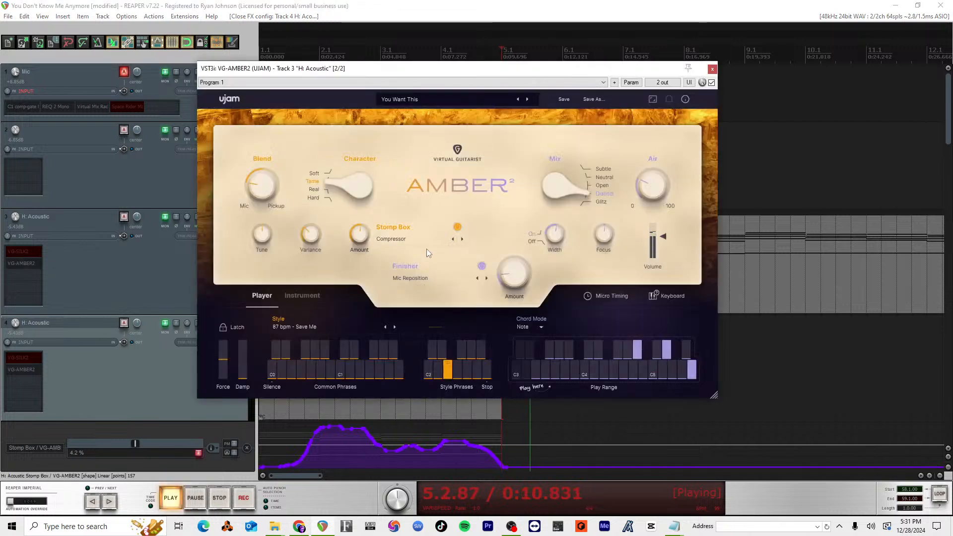
click(611, 297)
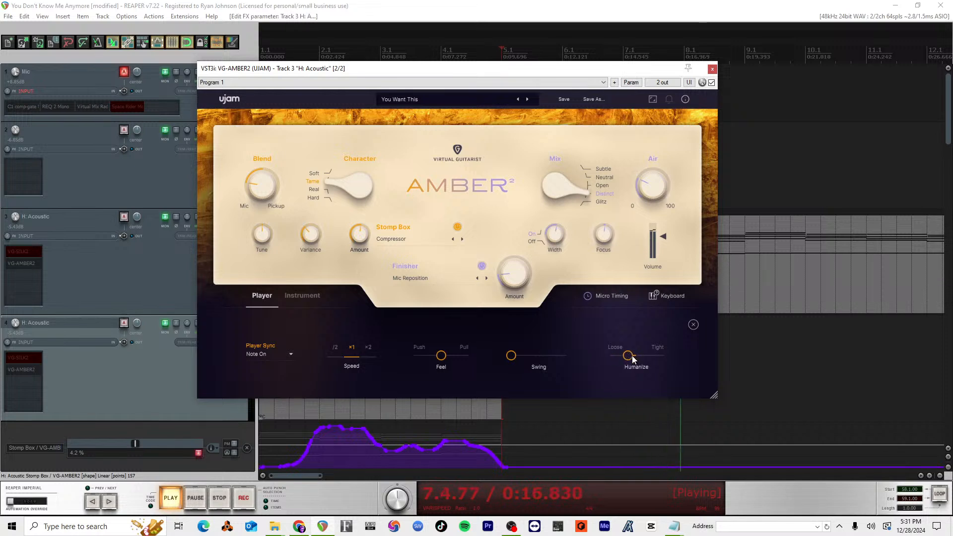
drag(443, 356, 427, 355)
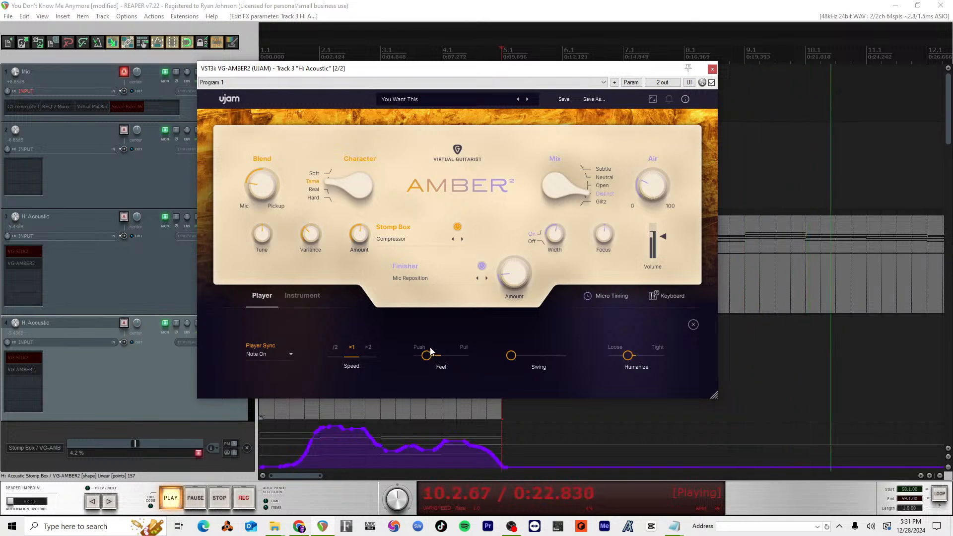
drag(427, 357, 431, 357)
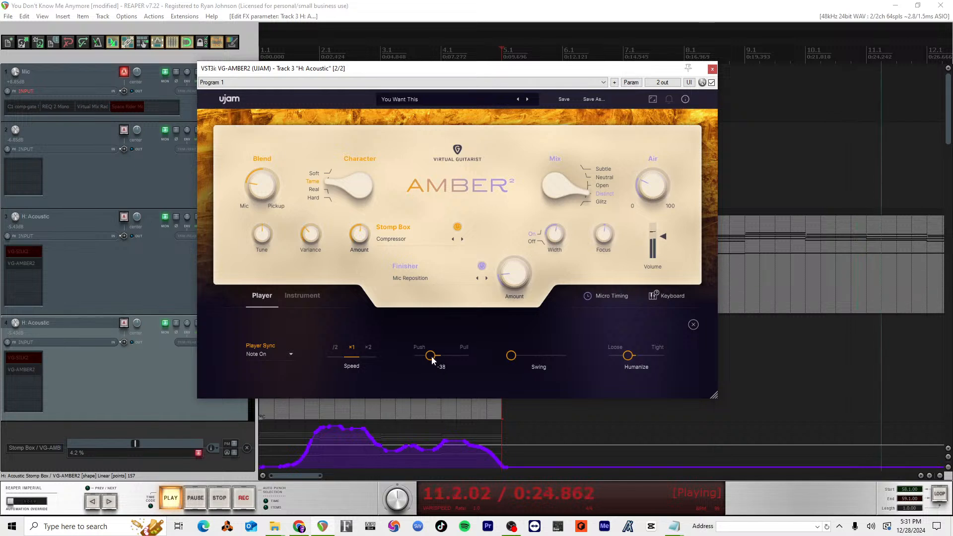
click(712, 69)
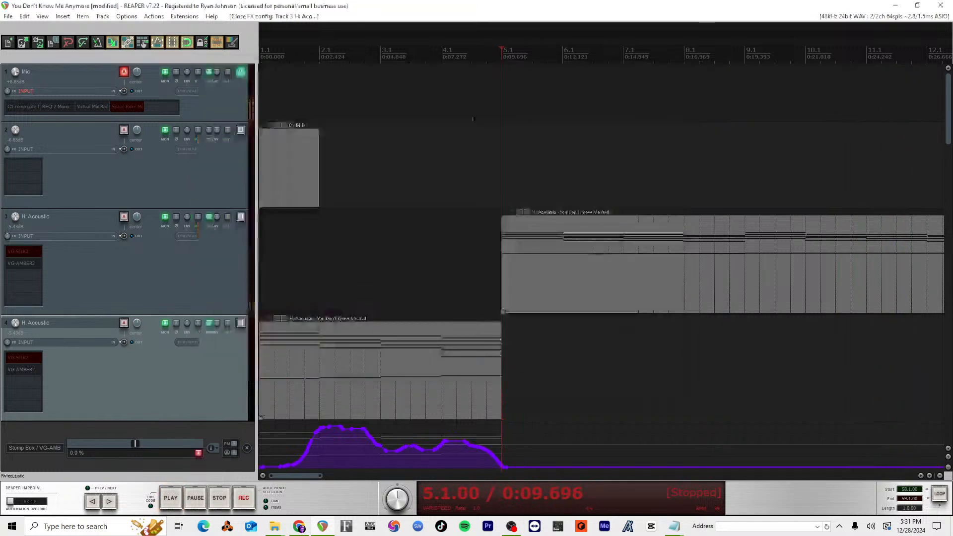
Step: Redraw track 4's Stomp Box envelope to spike late in measure 3 and slope to 0% at measure 5, auditioning from measure 4
click(442, 57)
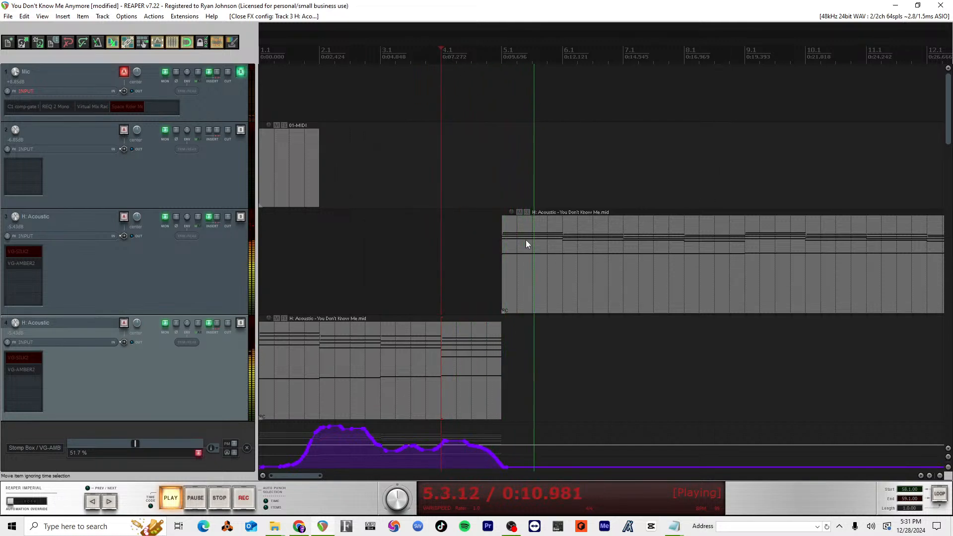
scroll(491, 356, down, 5)
key(space)
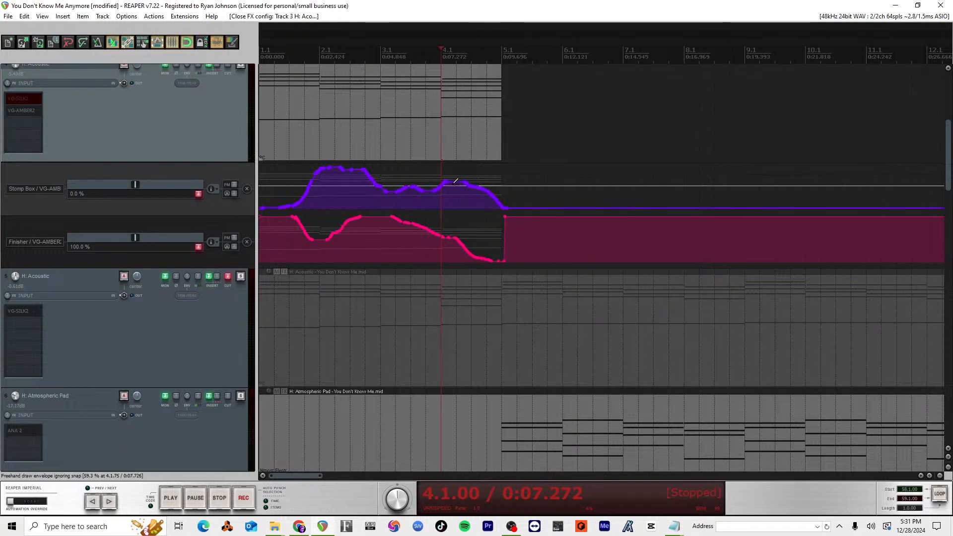
mouse_move(468, 186)
mouse_down()
mouse_move(503, 217)
mouse_move(464, 202)
mouse_move(426, 165)
mouse_move(501, 209)
mouse_up()
key(space)
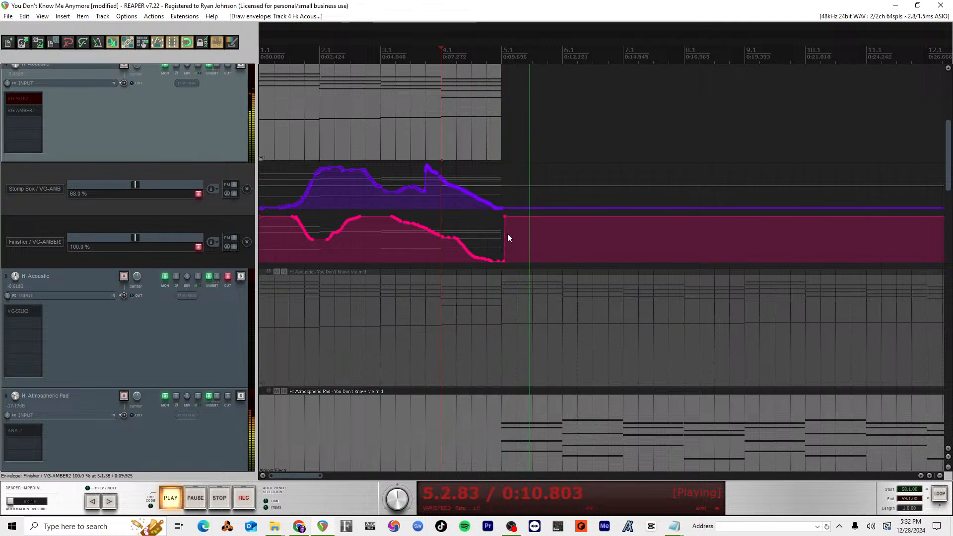
key(space)
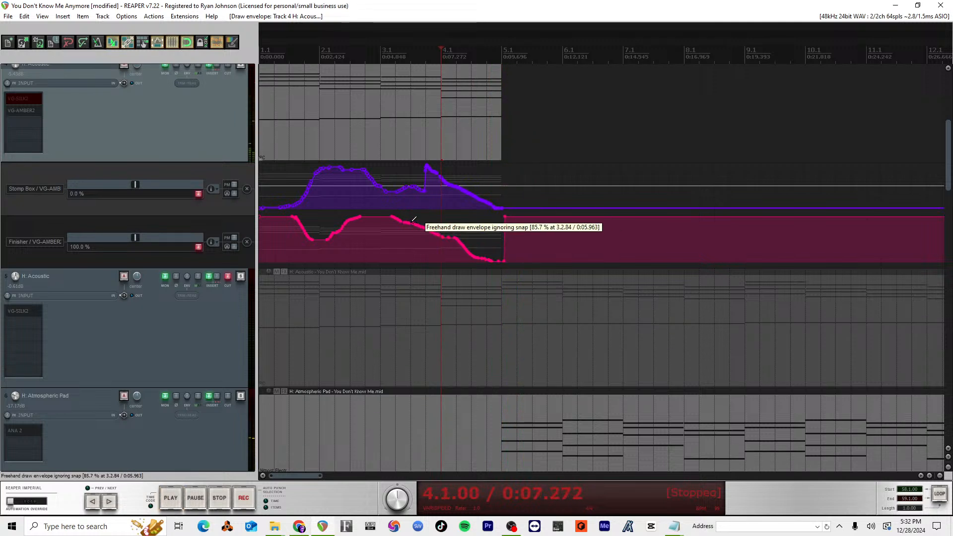
Step: Redraw track 4's Finisher envelope to fall from late measure 3 to 0% early in measure 4, and audition it
mouse_move(409, 223)
mouse_down()
mouse_move(435, 227)
mouse_move(461, 259)
mouse_move(504, 271)
mouse_up()
key(space)
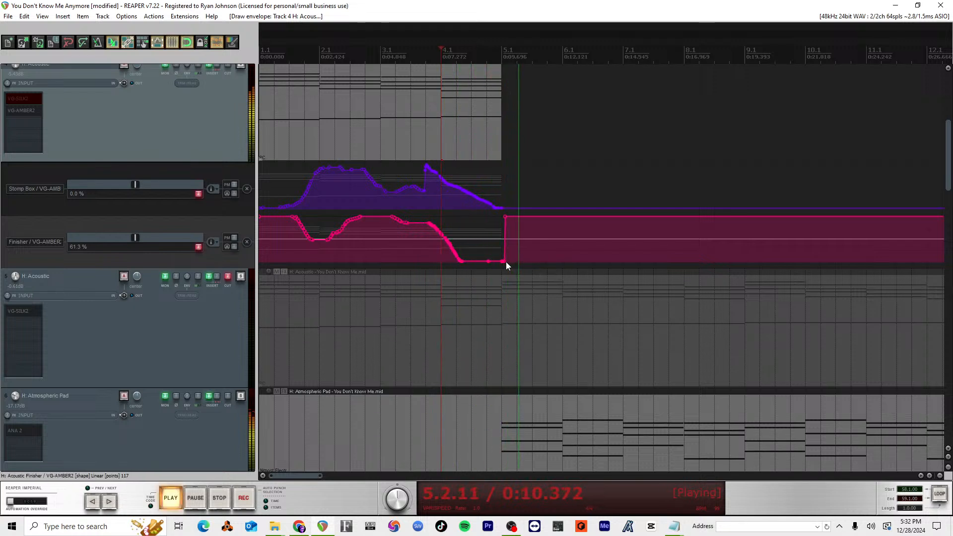
key(space)
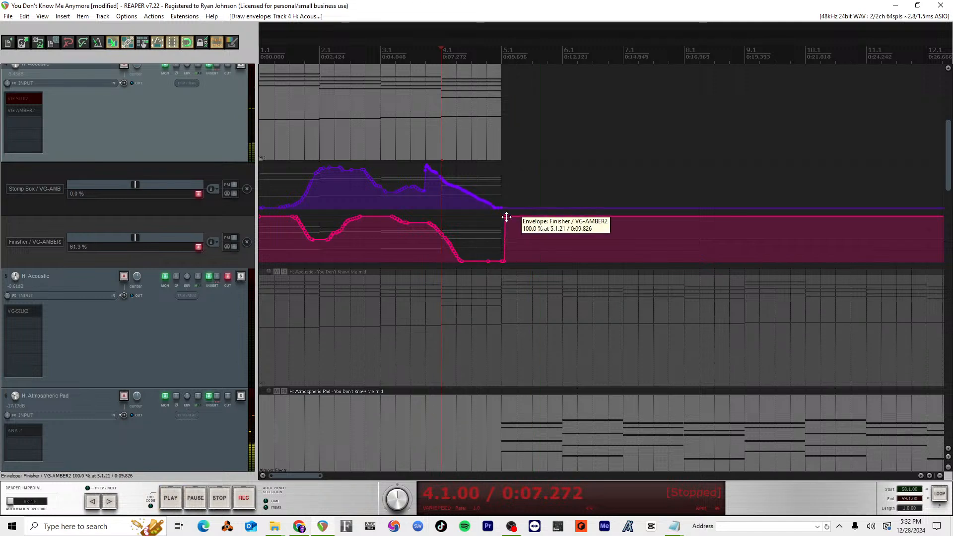
Step: Reshape the Finisher envelope to ramp from 0% at measure 5 up to about 44% just after it, and audition from 3.3
drag(505, 217, 466, 353)
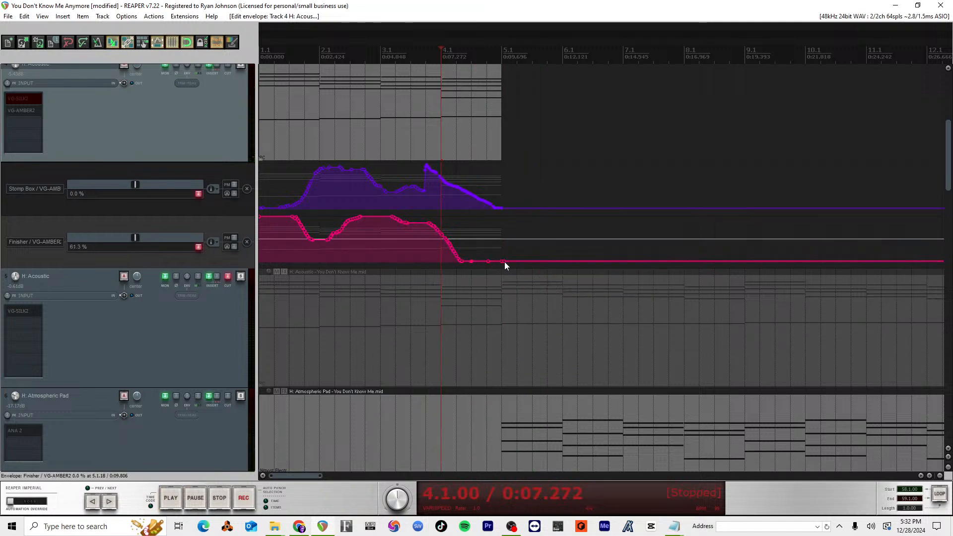
drag(499, 262, 513, 217)
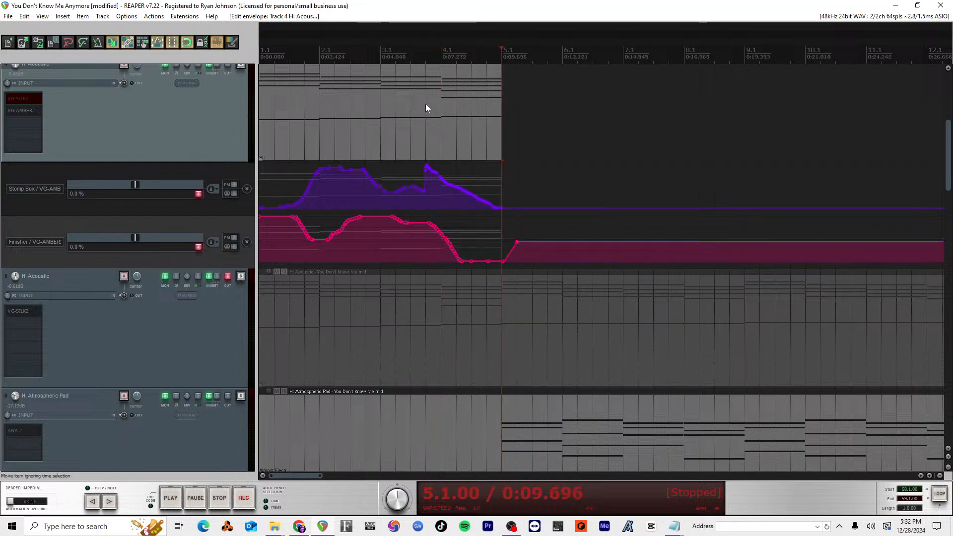
click(409, 53)
key(space)
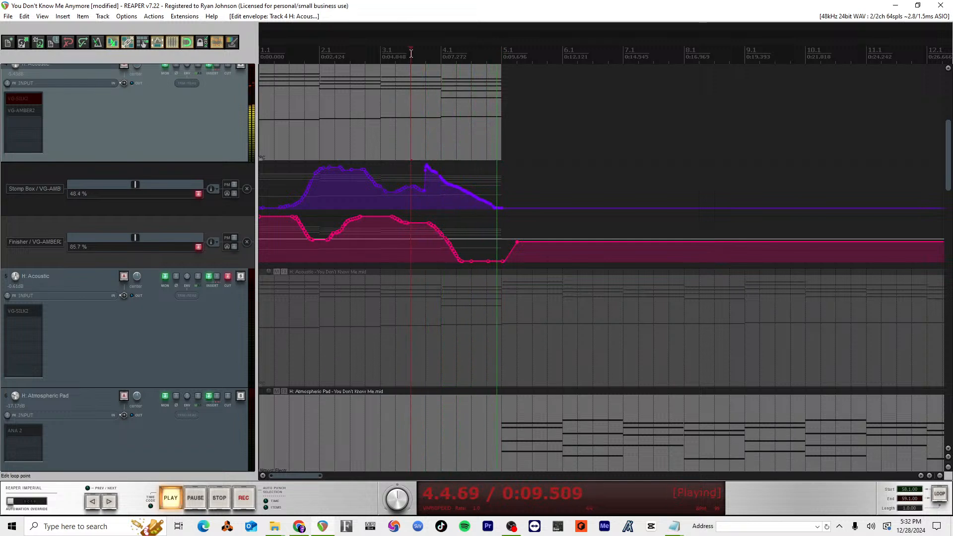
key(space)
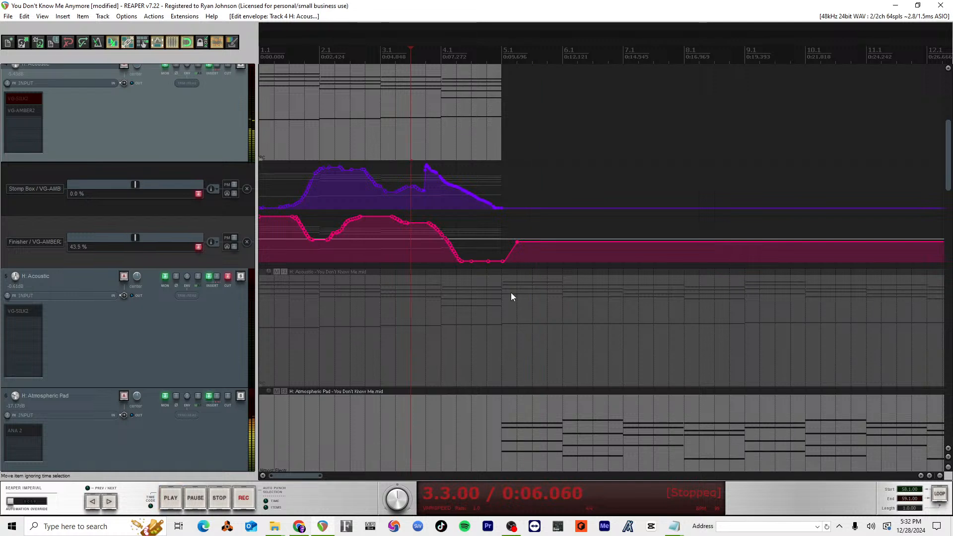
Step: Delete the Finisher's 0% point at measure 5, move its recovery point onto measure 5 at about 60%, and audition the transition
key(Delete)
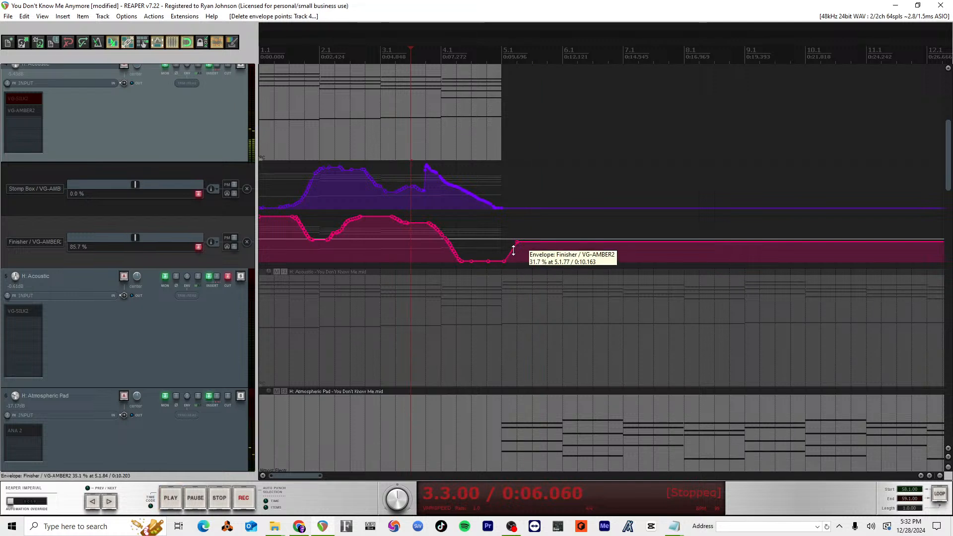
alt+click(504, 261)
key(space)
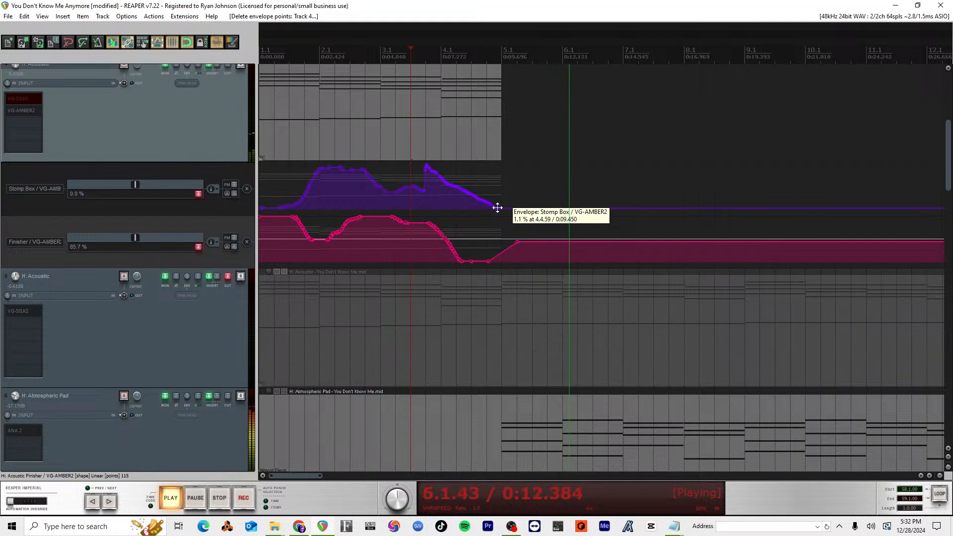
key(space)
mouse_move(516, 242)
mouse_down()
mouse_move(494, 238)
mouse_move(494, 223)
mouse_move(501, 233)
mouse_up()
key(space)
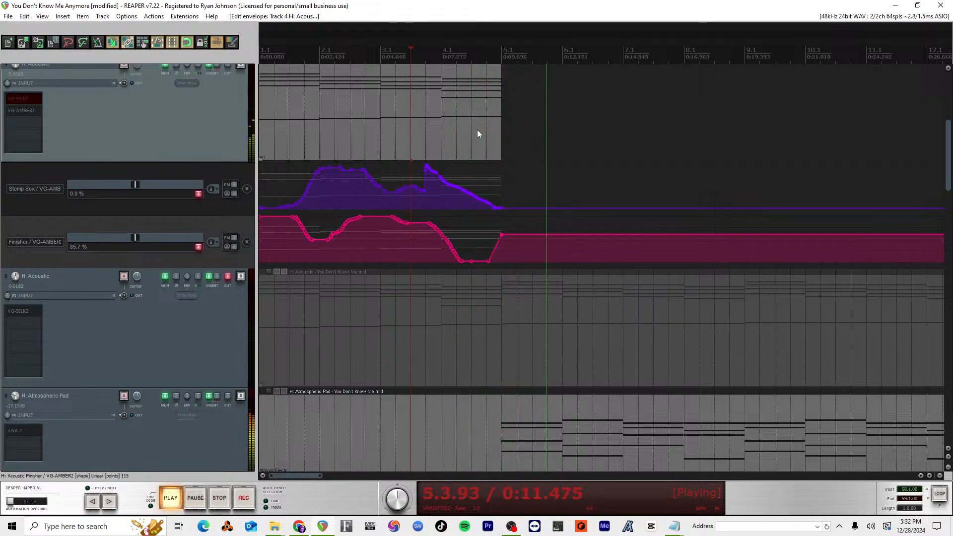
key(space)
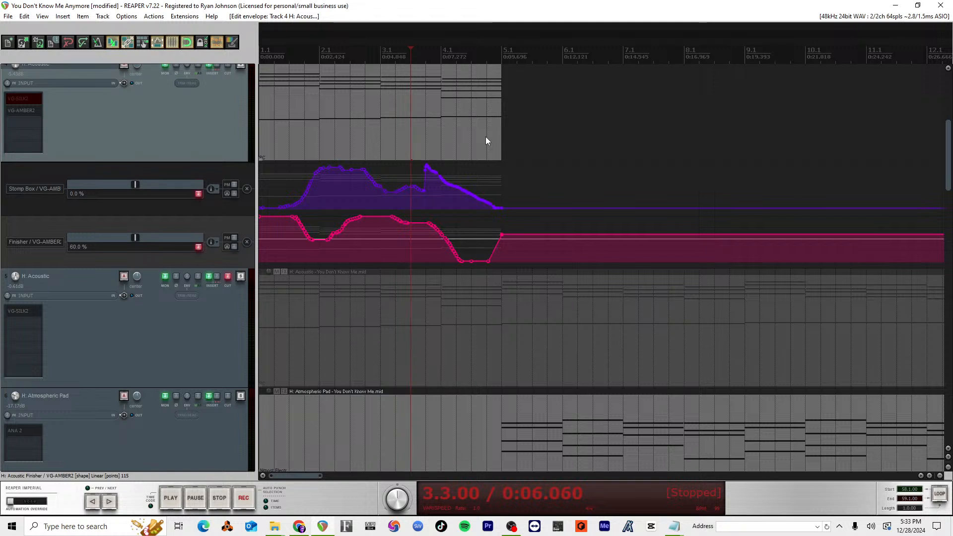
Step: Replay the transition from 3.3 with more of the arrangement in view to check how track 4 leads into track 3
key(space)
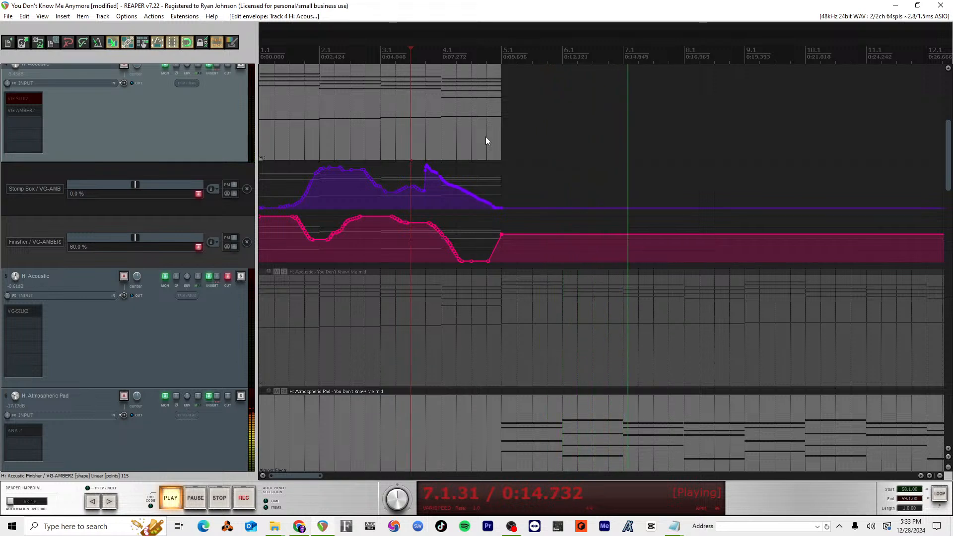
drag(485, 141, 564, 307)
scroll(566, 307, down, 3)
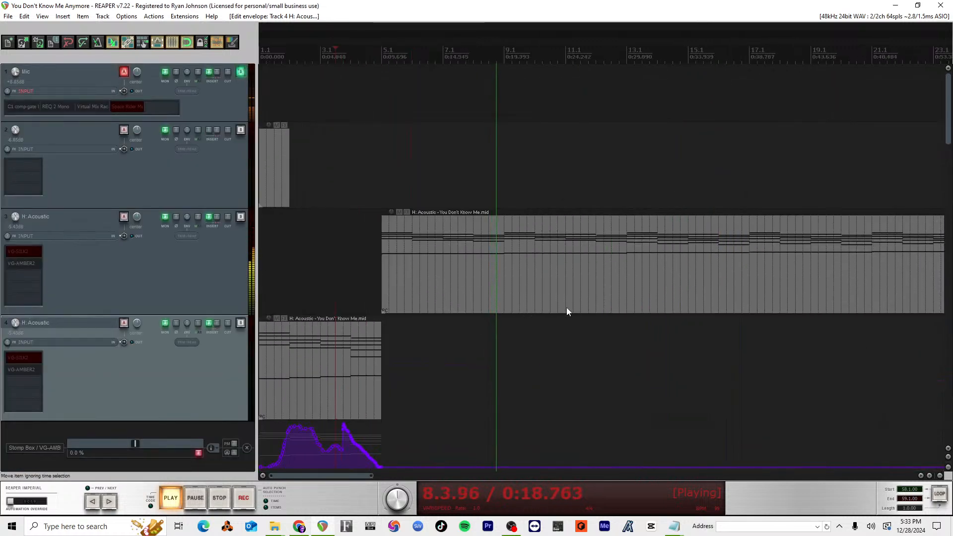
key(space)
key(space)
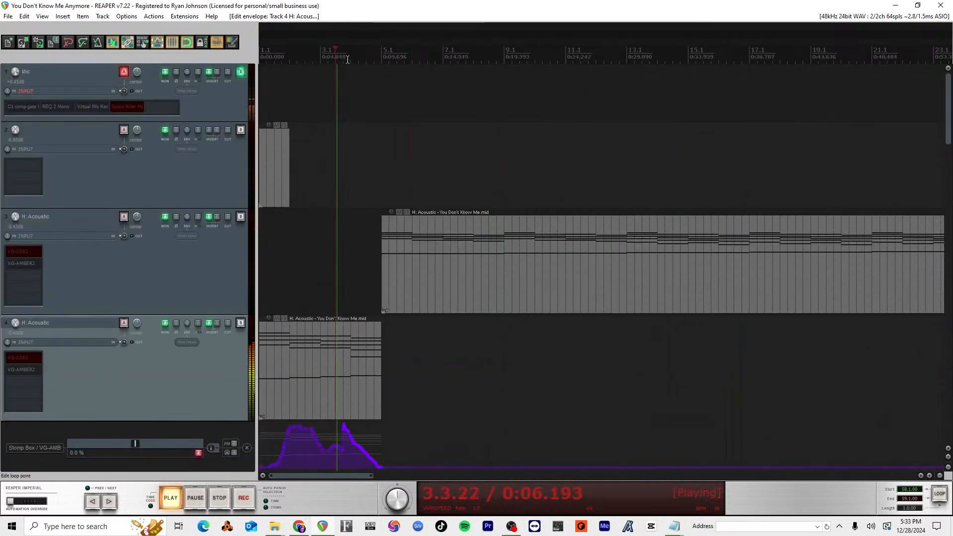
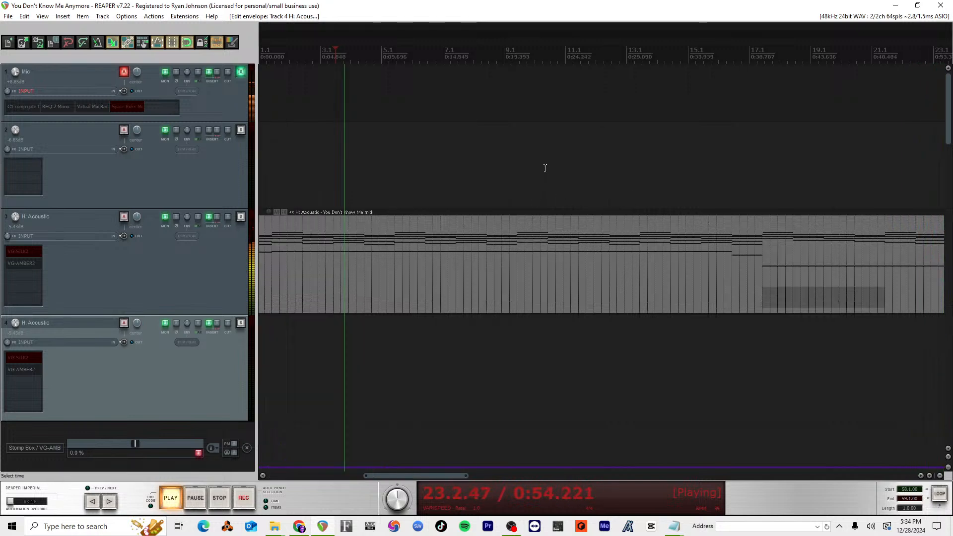
Step: Play the song from around bar 37 and raise the Atmospheric Pad track's volume to about -14.2 dB in the mixer
key(space)
scroll(588, 290, down, 3)
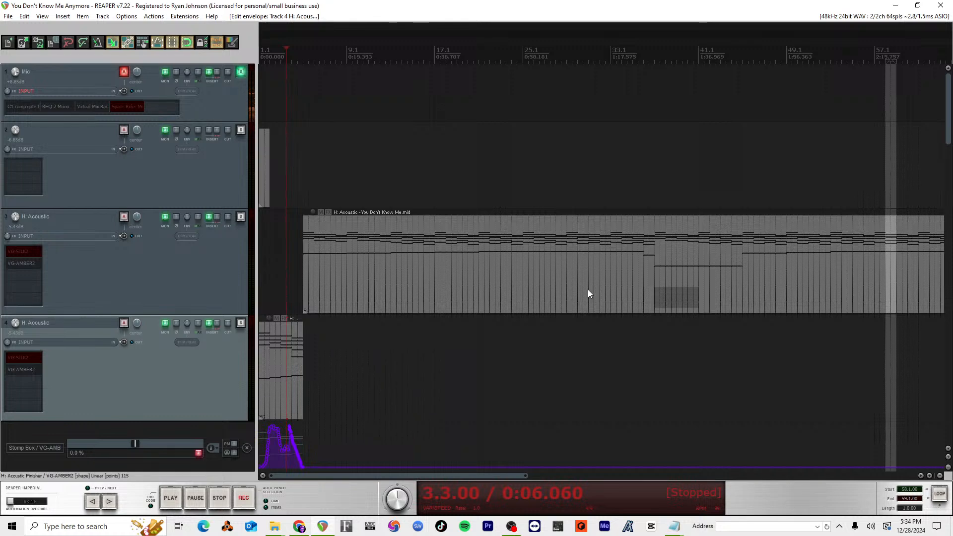
key(ctrl+m)
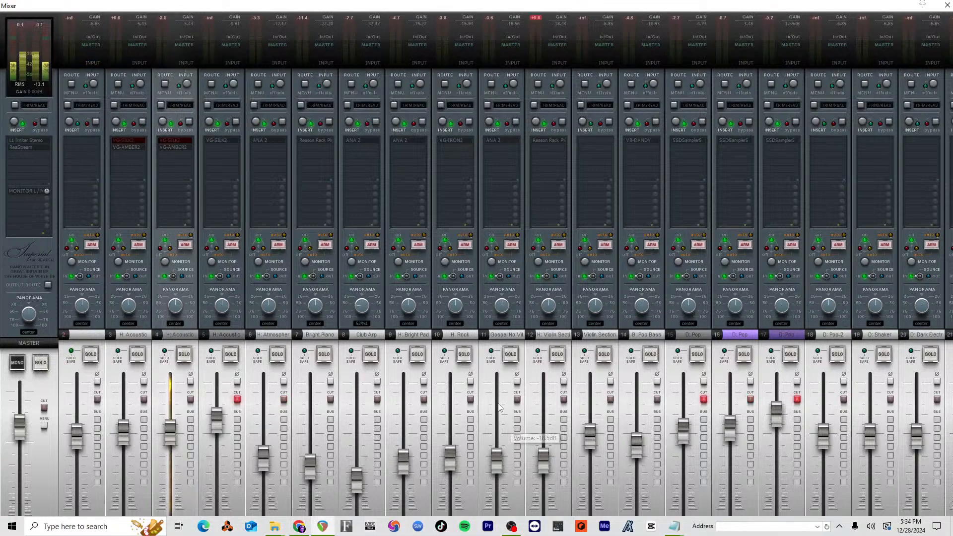
key(ctrl+m)
click(659, 70)
key(space)
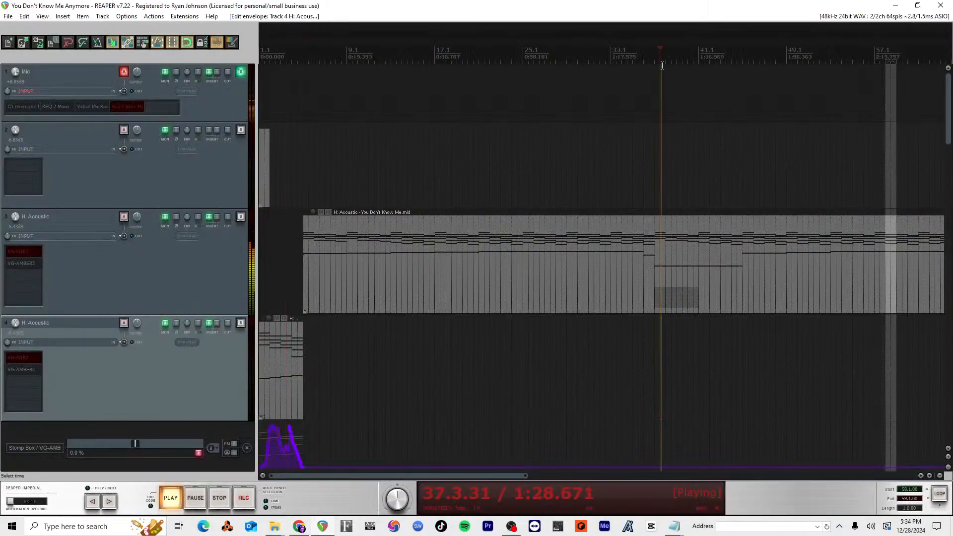
key(ctrl+m)
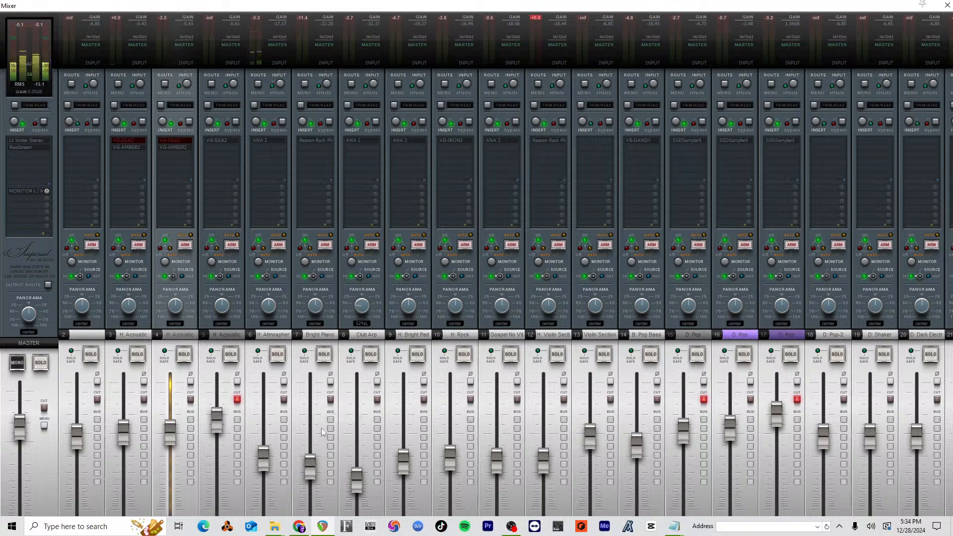
drag(266, 456, 265, 451)
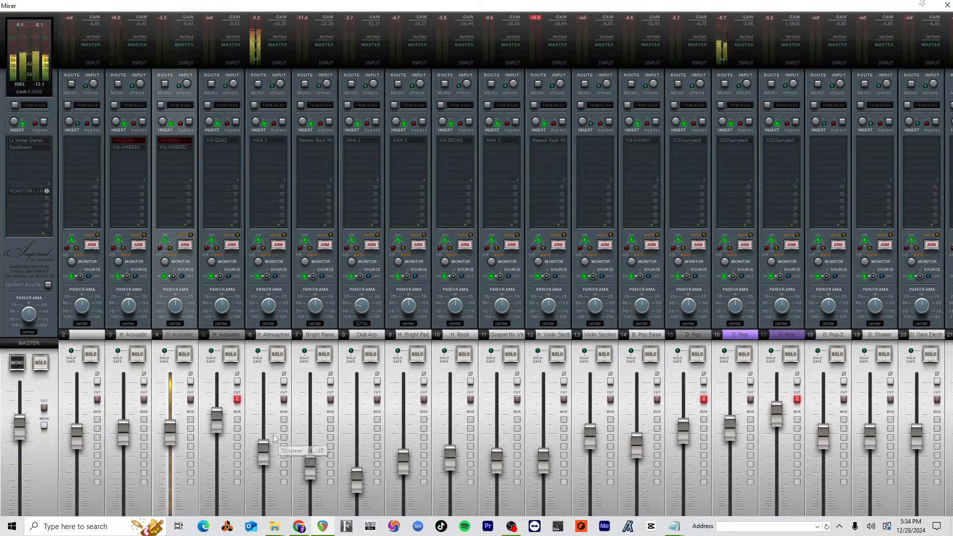
mouse_move(308, 443)
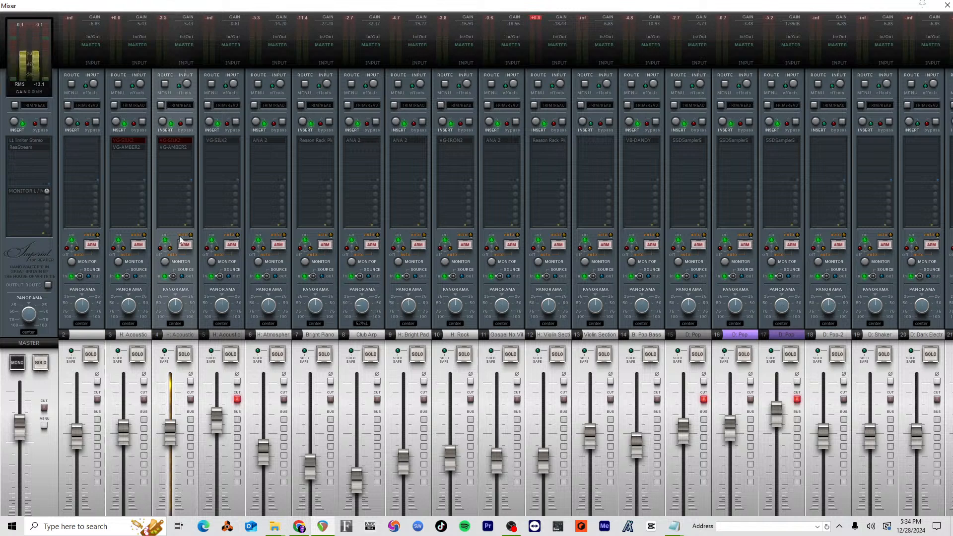
Step: Adjust the Width of the VG-AMBER2 instrument on the track 3 acoustic guitar and return to the arrangement
click(137, 147)
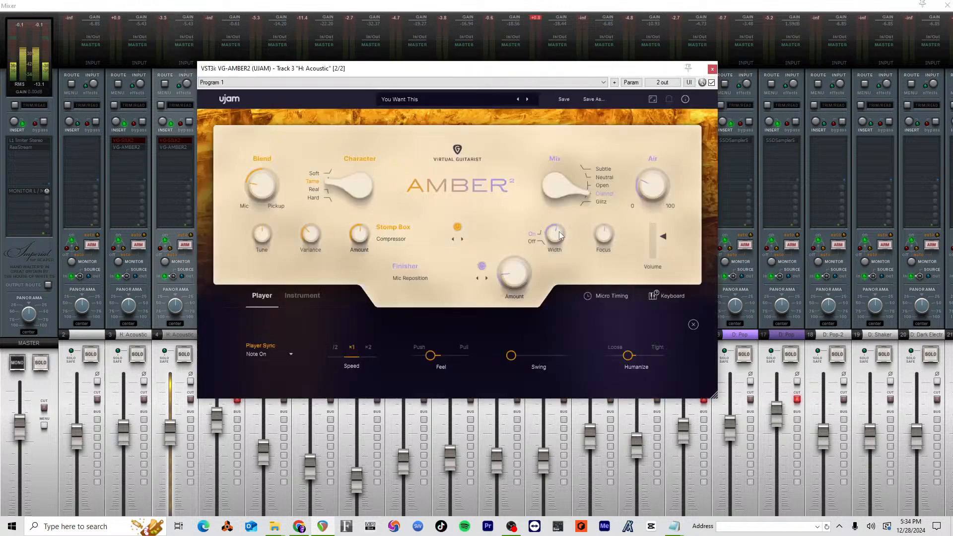
drag(561, 257, 562, 263)
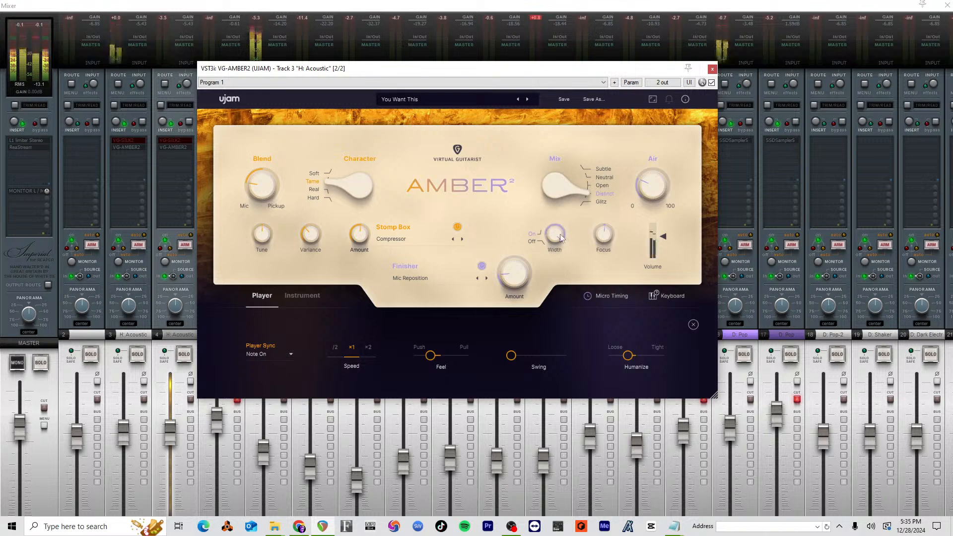
drag(560, 234, 560, 235)
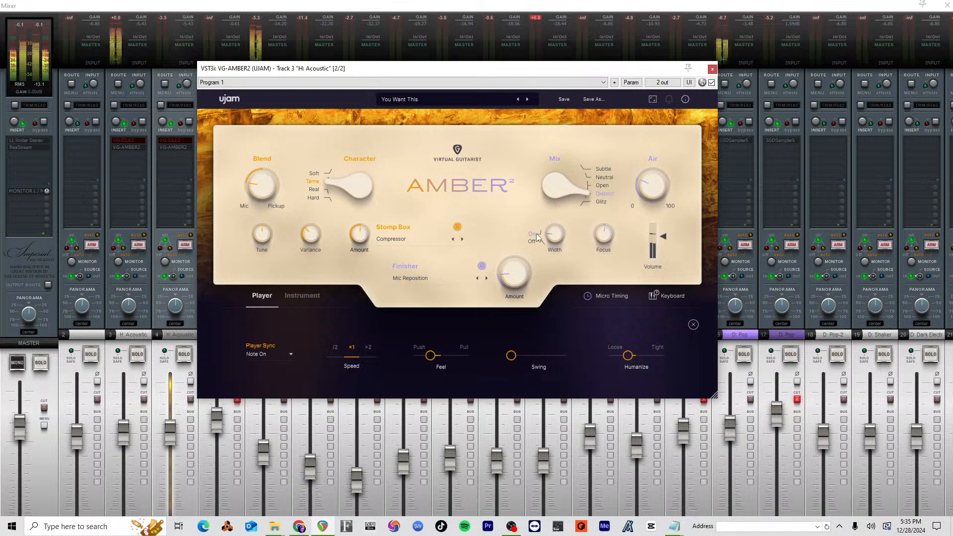
click(712, 68)
key(ctrl+m)
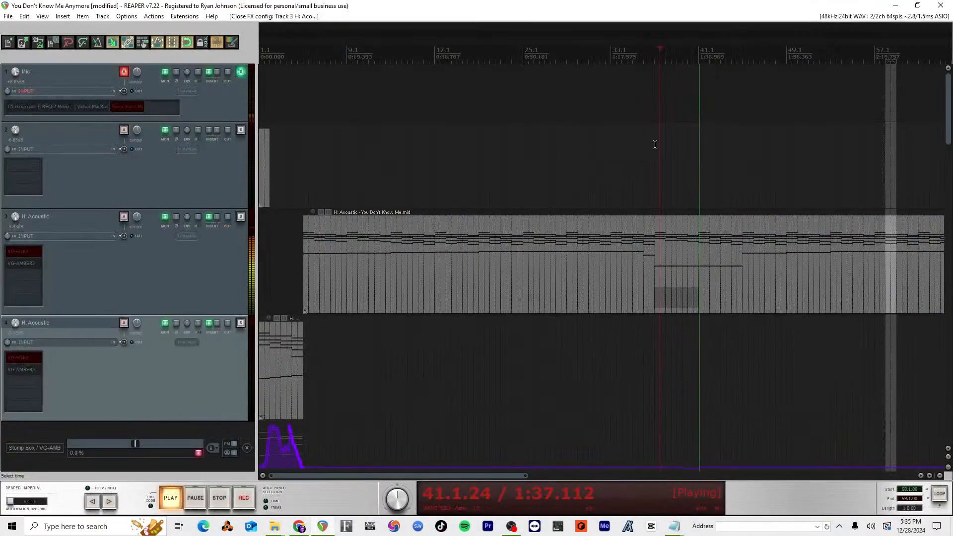
Step: Play the song from bar 4.3 and lower the Atmospheric Pad track's volume in the mixer, ending with playback stopped
key(space)
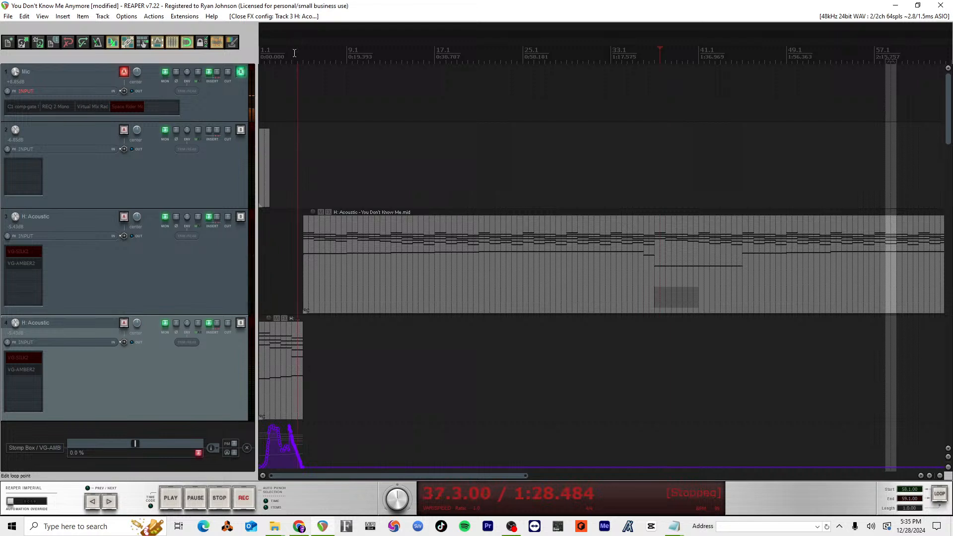
key(space)
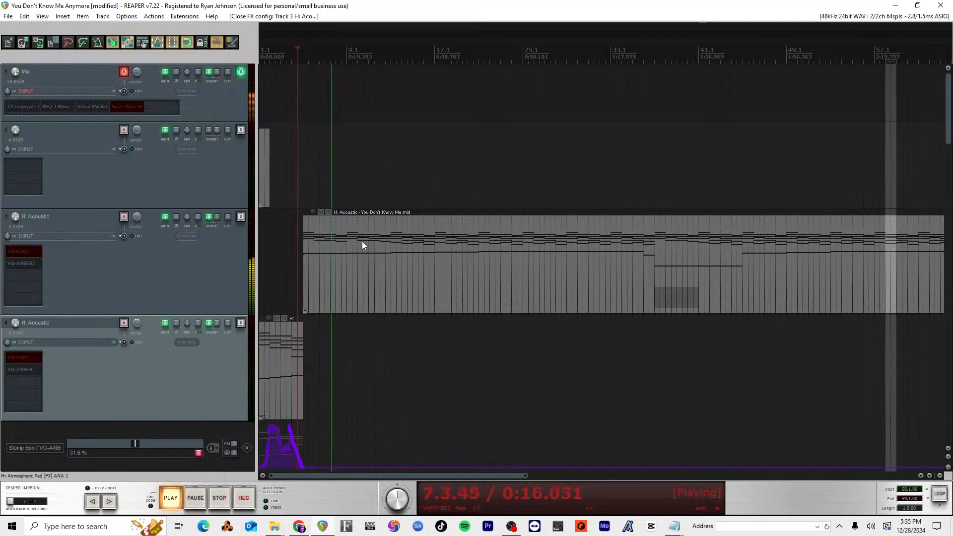
key(ctrl+m)
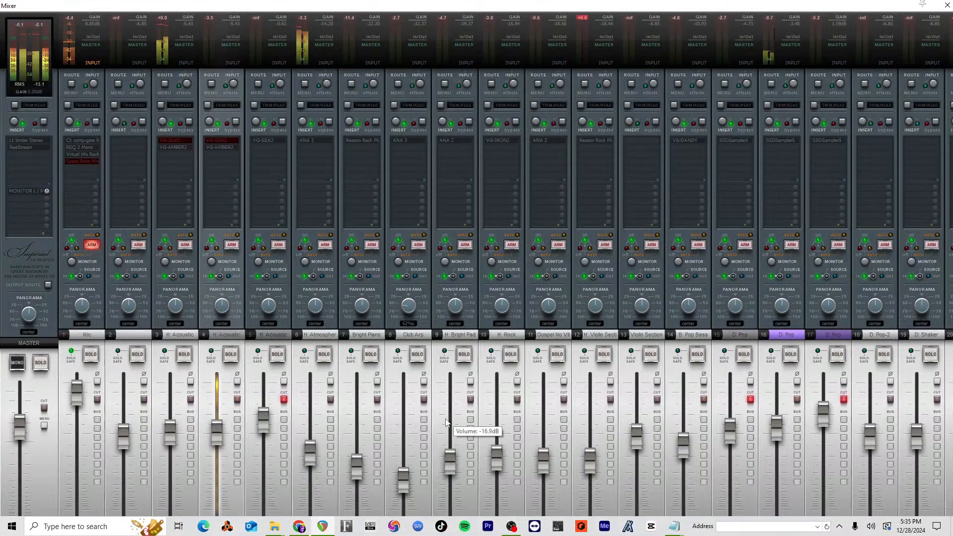
drag(311, 450, 311, 462)
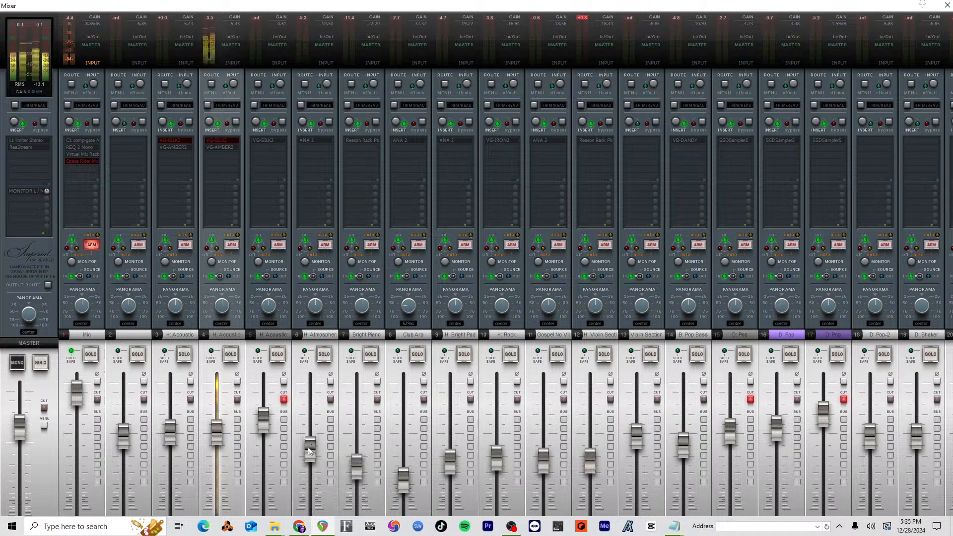
double_click(308, 452)
drag(308, 452, 301, 462)
key(ctrl+m)
key(space)
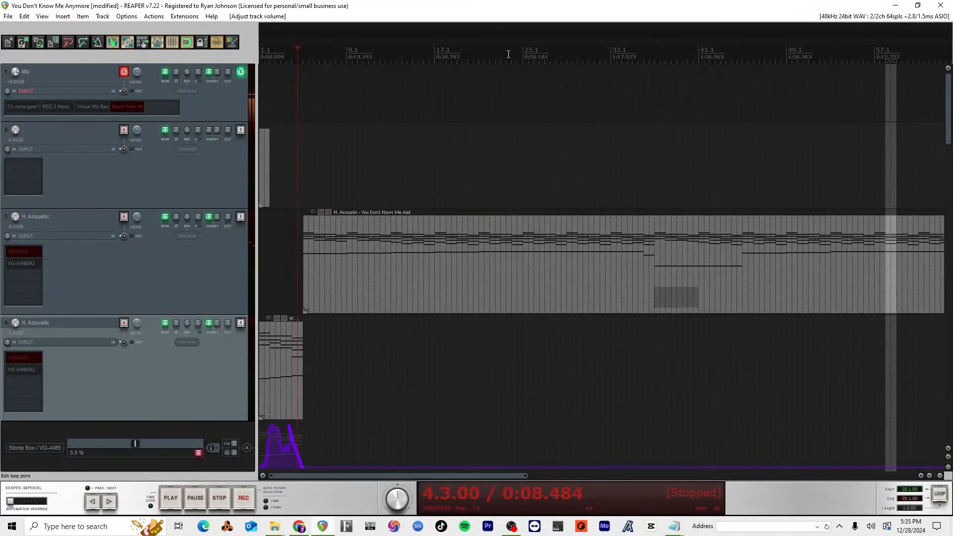
Step: Play the song from around bar 25 and raise the Atmospheric Pad track's volume to about -11.2 dB
click(521, 54)
key(space)
key(ctrl+m)
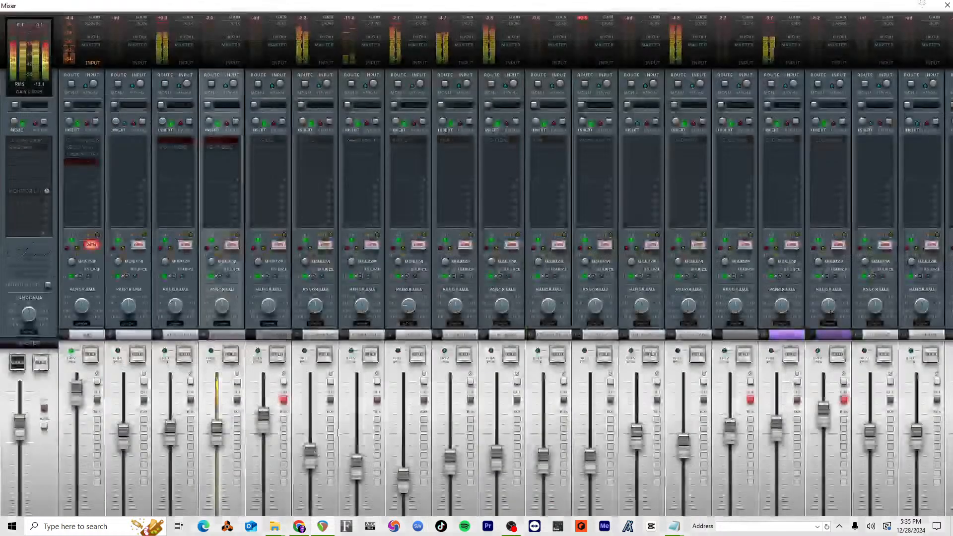
mouse_move(306, 464)
mouse_down()
mouse_move(307, 424)
mouse_move(306, 445)
mouse_up()
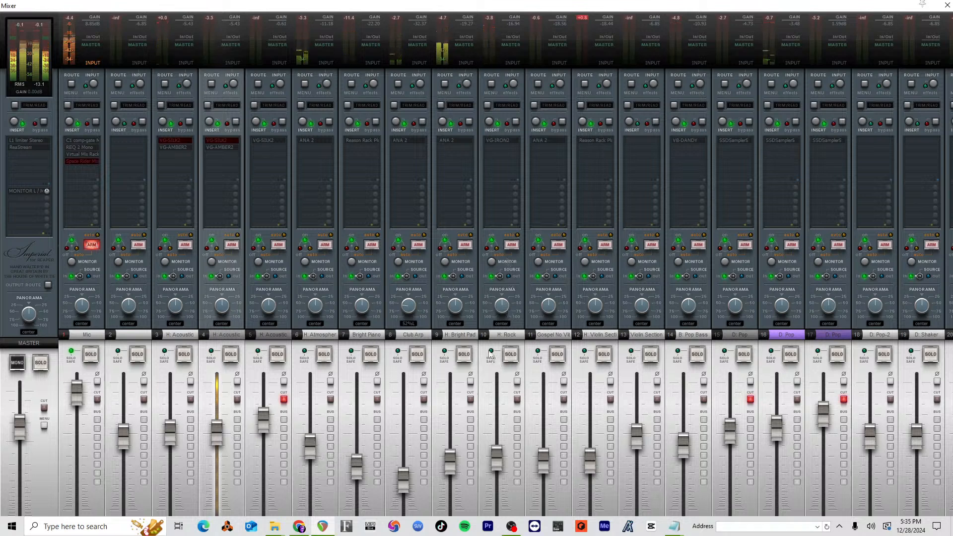
Step: Adjust the Width and Focus of the VG-IRON2 instrument on the Rock guitar track
click(499, 141)
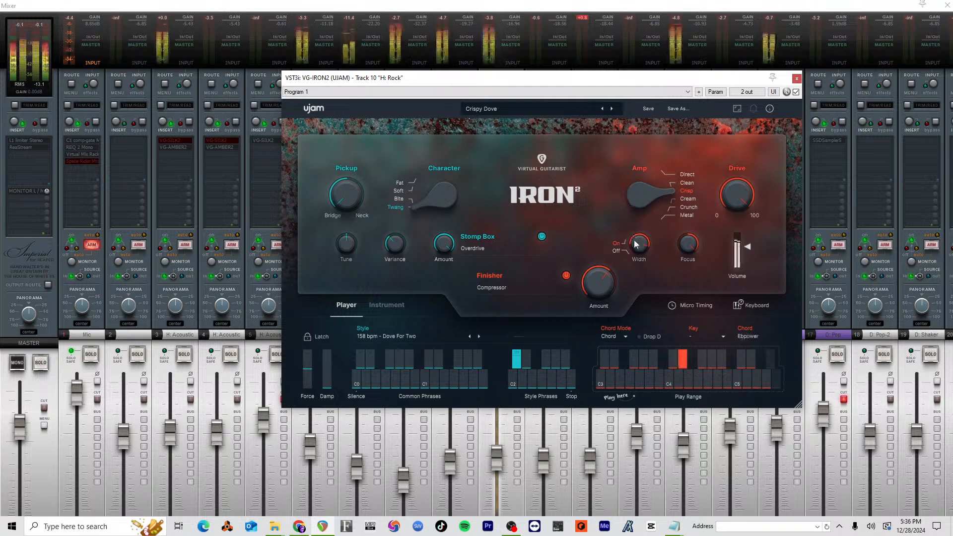
drag(635, 248, 635, 246)
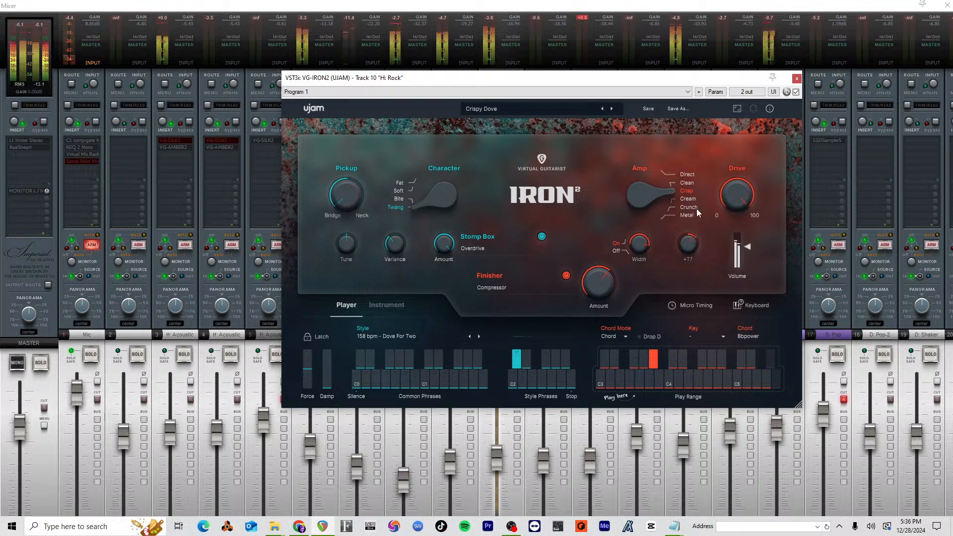
drag(687, 254, 682, 291)
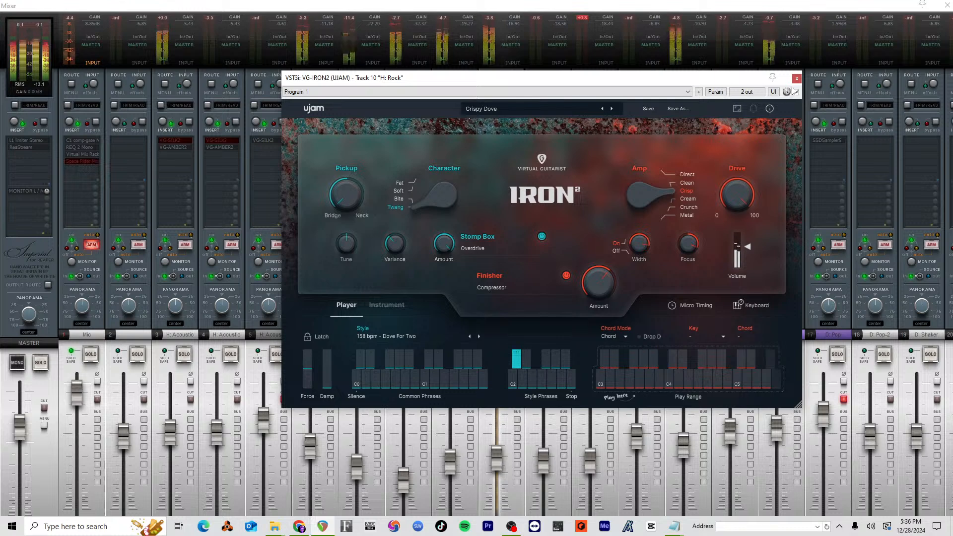
click(797, 78)
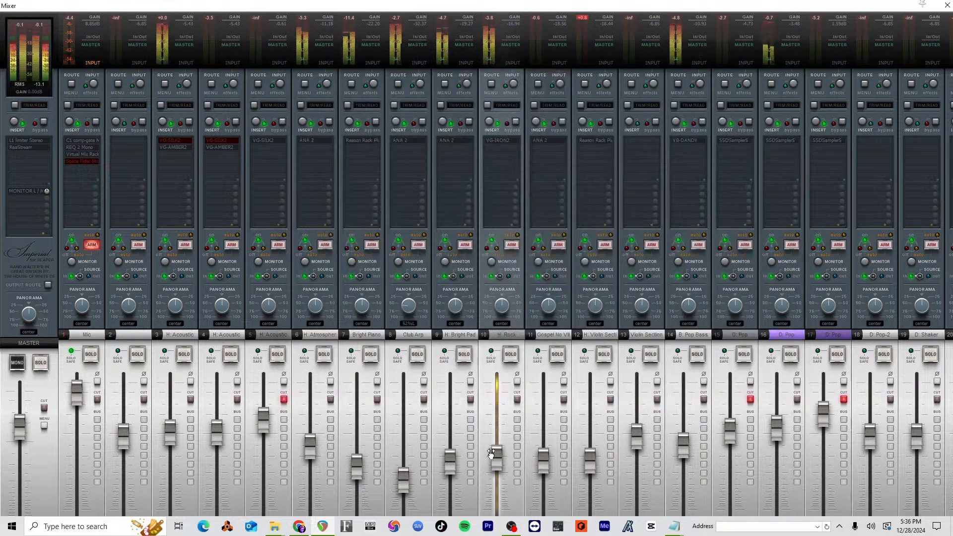
Step: Raise the Rock guitar track's volume to about -15.2 dB and leave its pan at center
drag(490, 453, 499, 450)
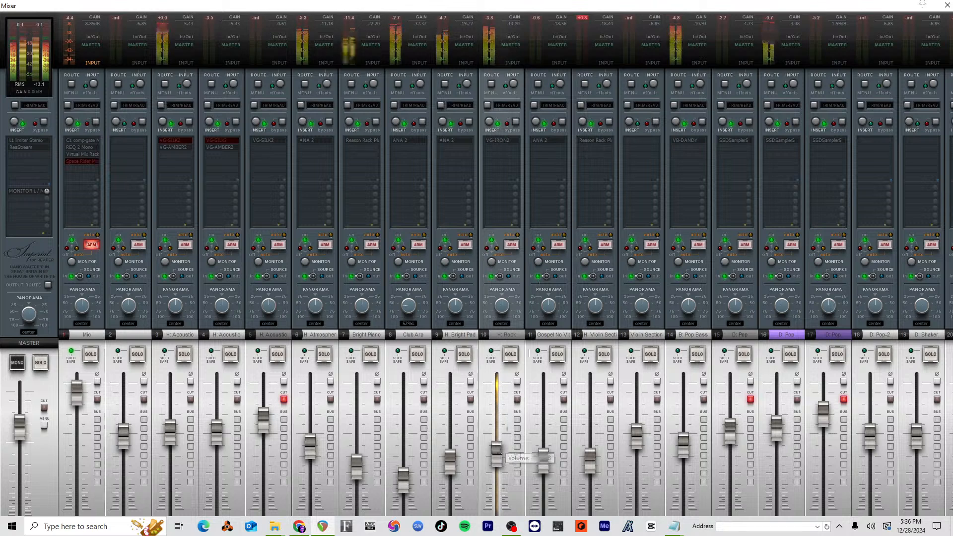
drag(504, 306, 505, 285)
double_click(504, 307)
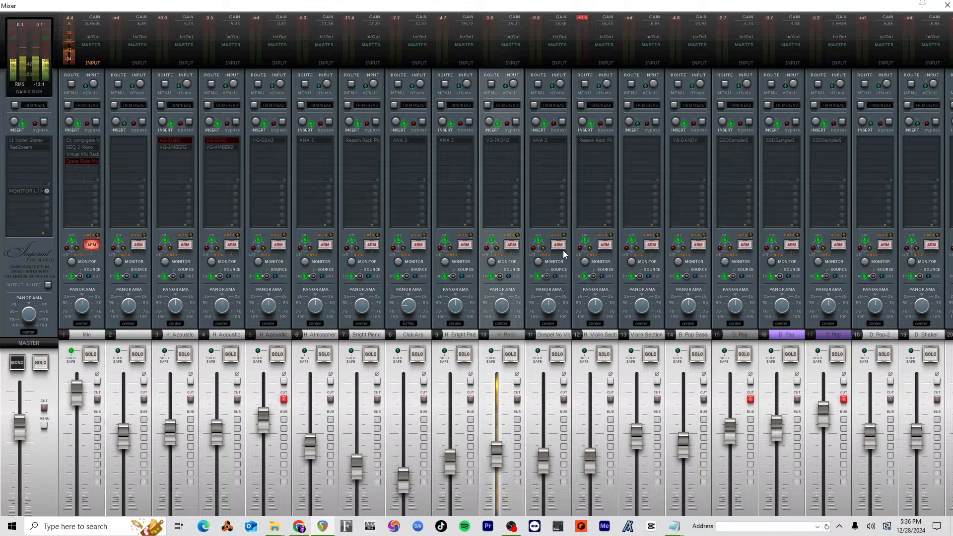
Step: Solo the Club Arp track briefly to hear it alone and raise its volume to about -17 dB in the full mix
click(415, 354)
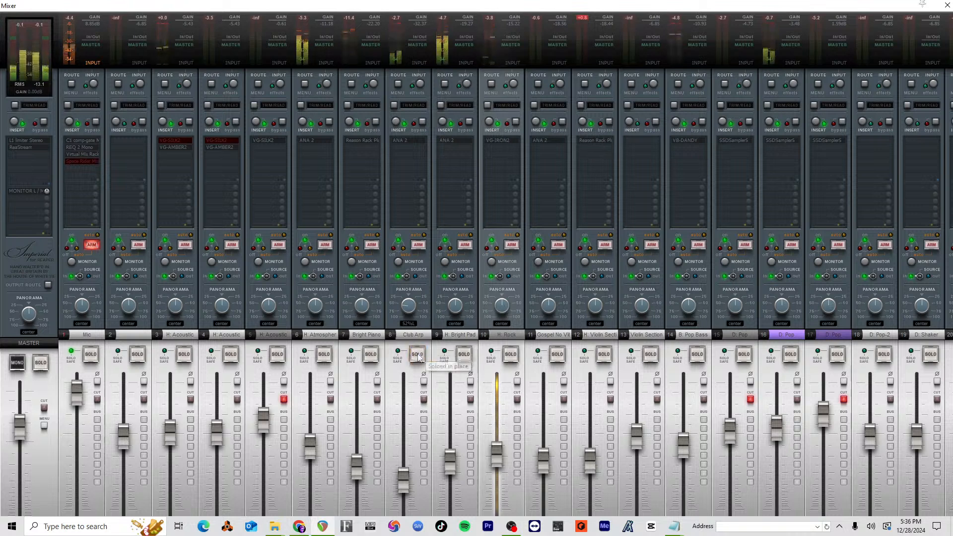
click(417, 354)
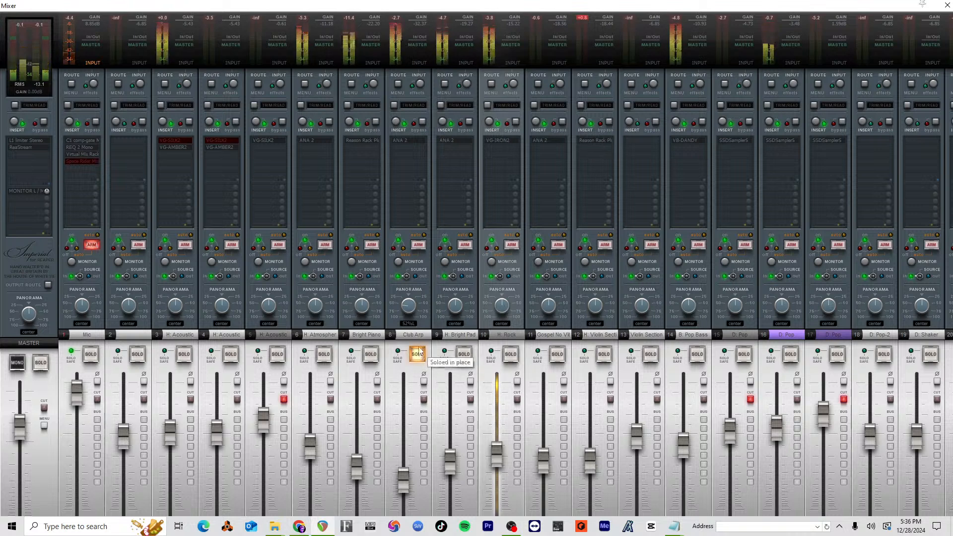
click(417, 354)
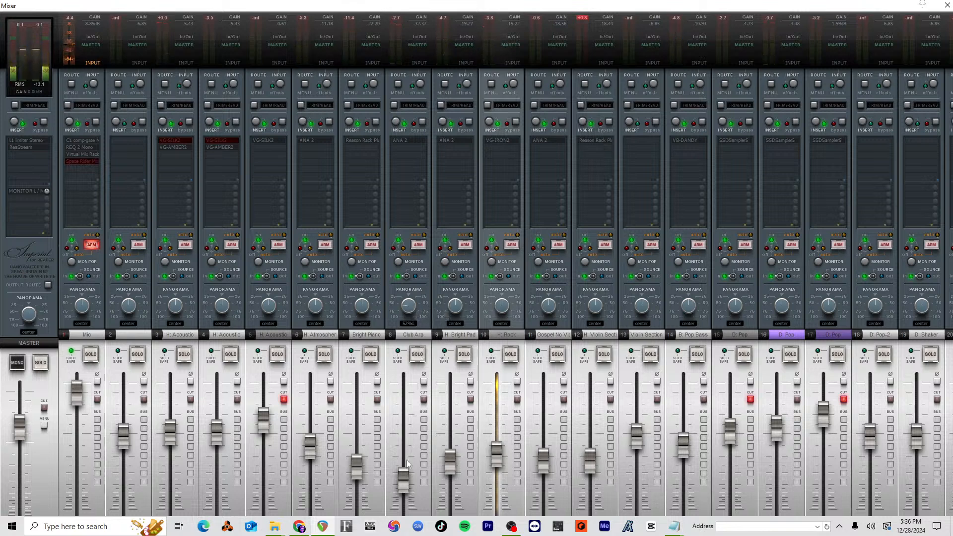
drag(406, 469, 403, 451)
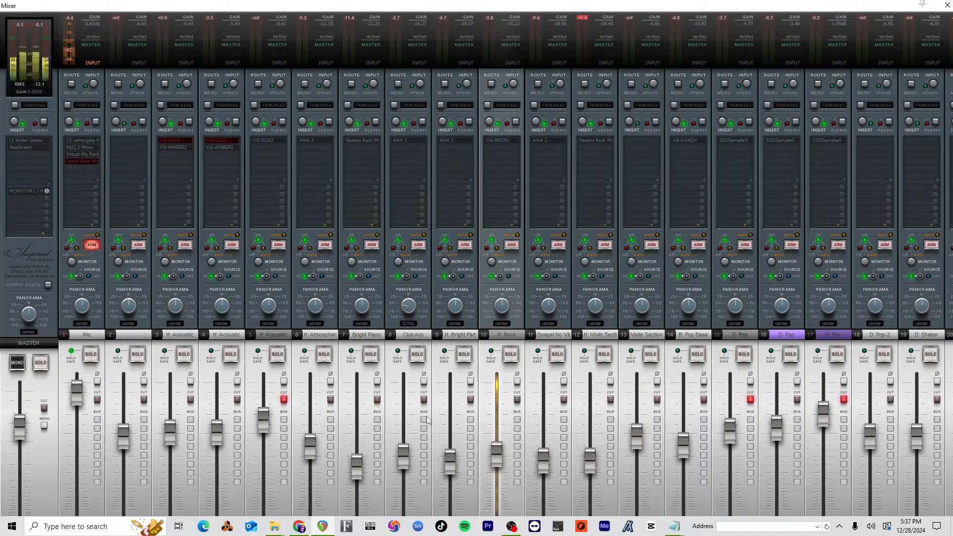
key(space)
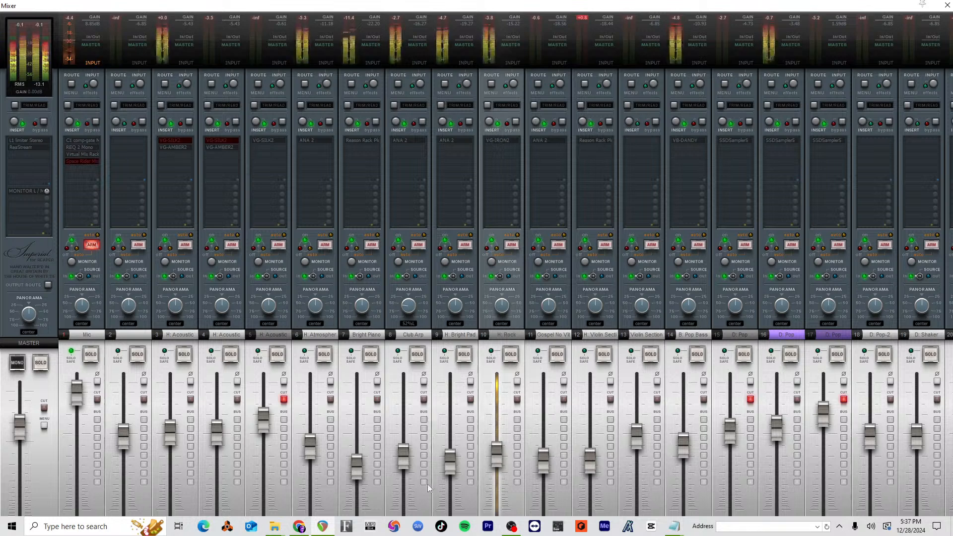
drag(403, 461, 403, 455)
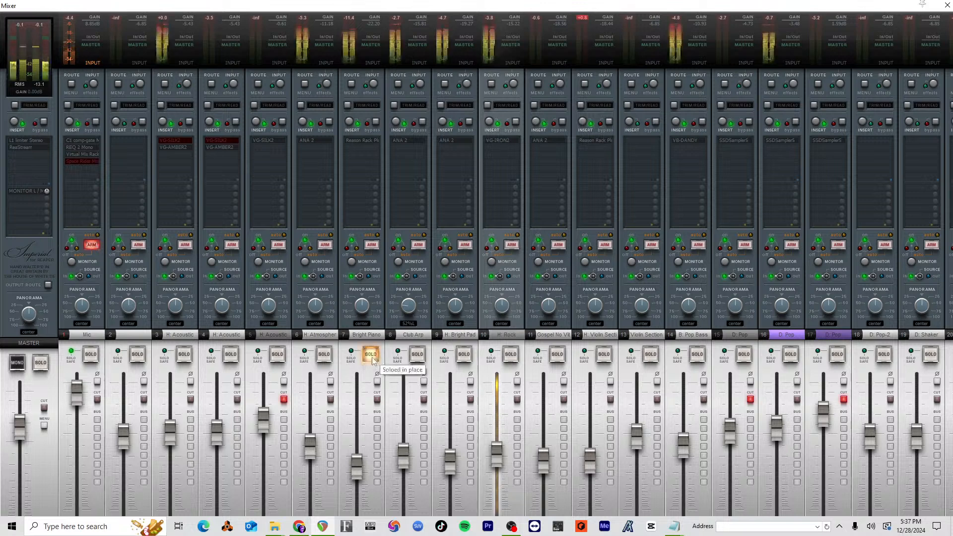
Step: Raise the Bright Piano track's volume to about -11.5 dB, checking its Reason Rack instrument and its soloed sound
mouse_move(359, 464)
mouse_down()
mouse_move(358, 447)
mouse_move(407, 466)
mouse_move(360, 448)
mouse_up()
drag(362, 305, 362, 312)
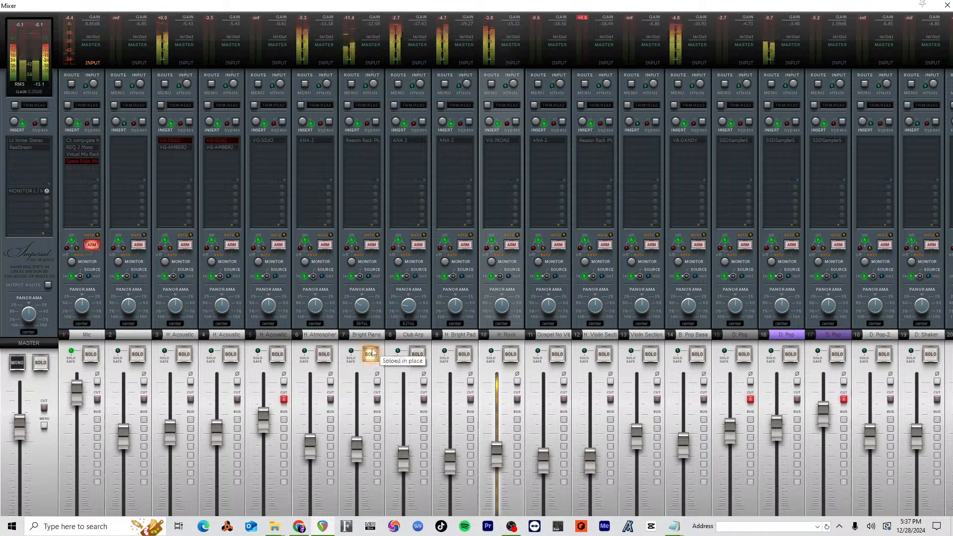
click(378, 140)
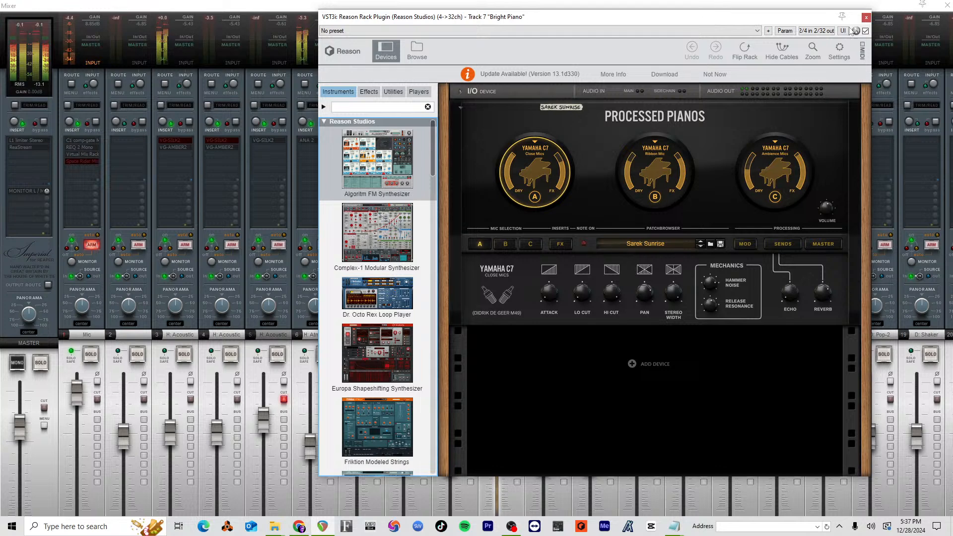
click(866, 18)
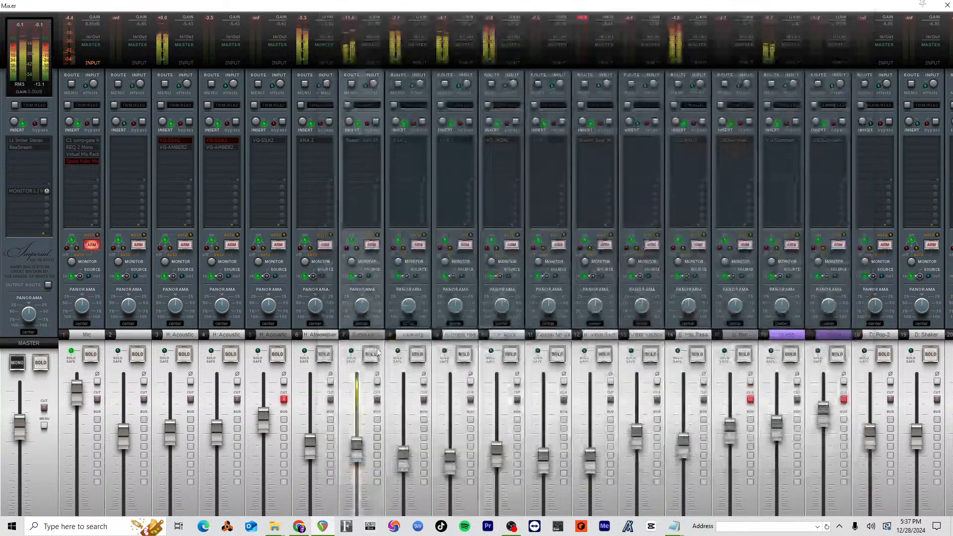
click(371, 354)
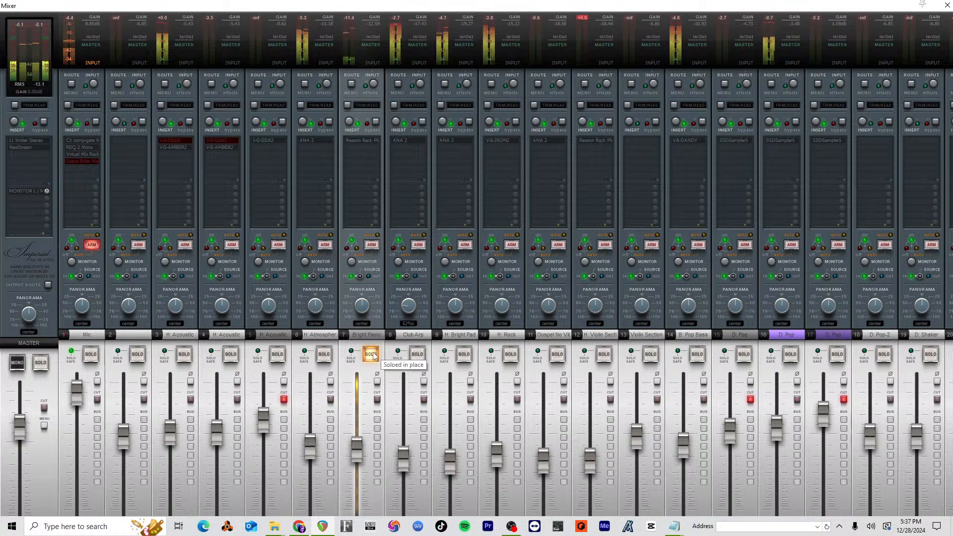
click(372, 354)
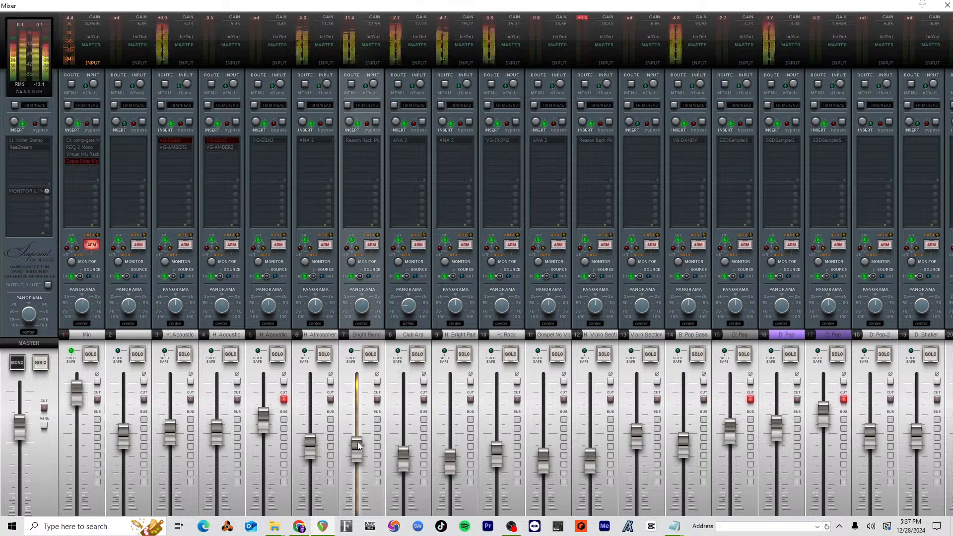
drag(358, 444, 358, 443)
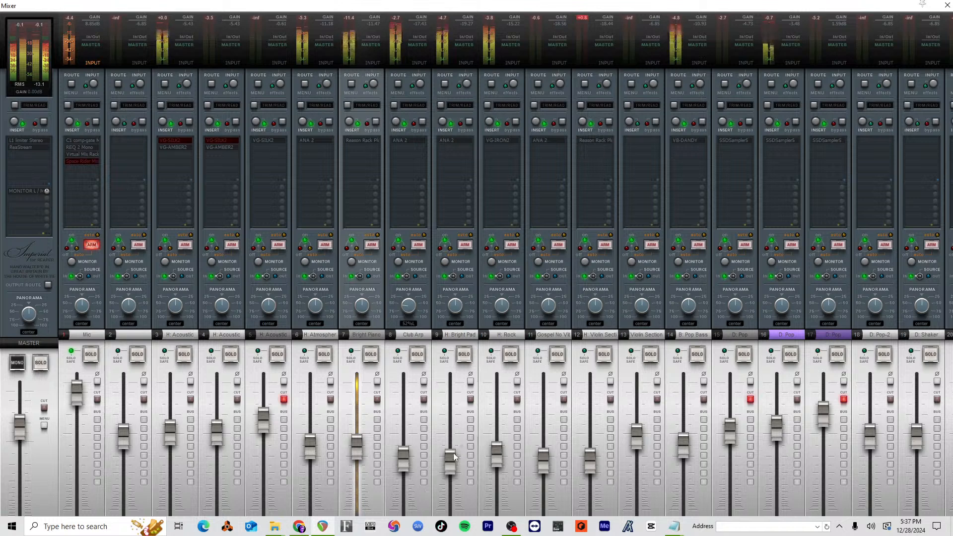
Step: Raise the Bright Pad track's volume to about -11.4 dB and open its ANA 2 instrument
mouse_move(454, 456)
mouse_down()
mouse_move(457, 432)
mouse_move(452, 440)
mouse_up()
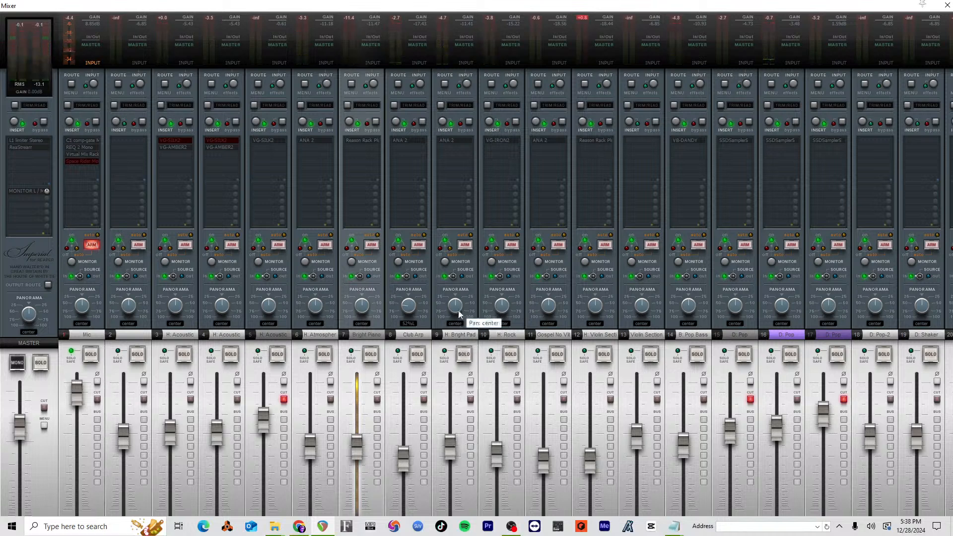
click(468, 142)
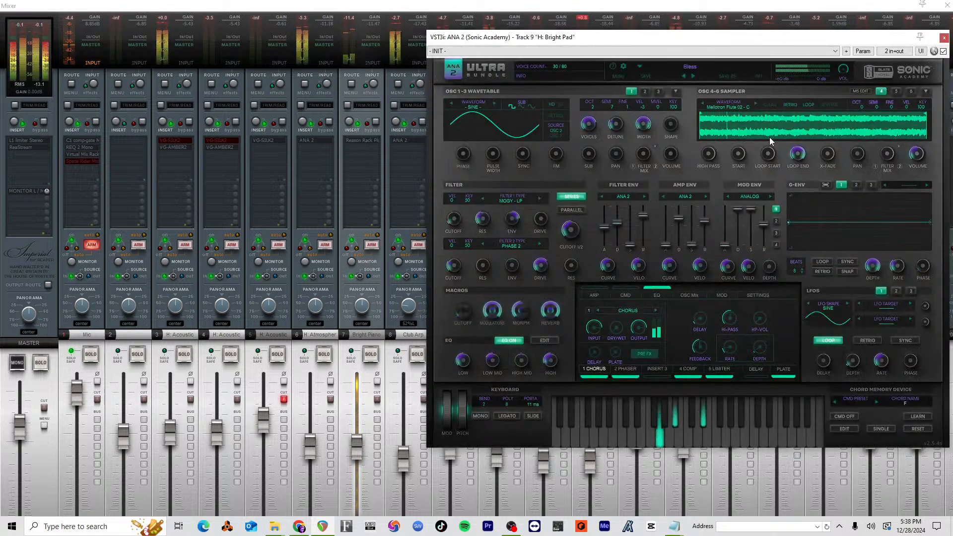
drag(758, 40, 691, 44)
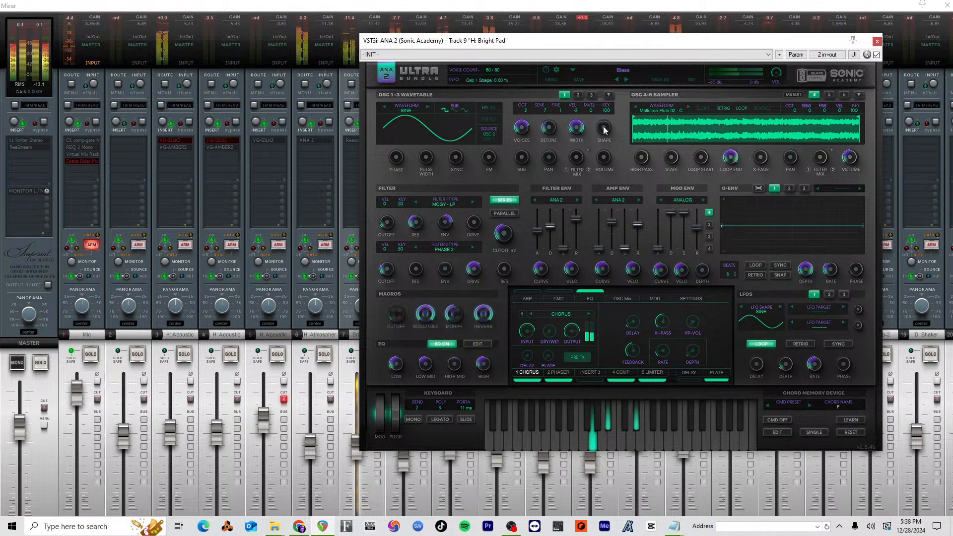
Step: Try a narrower oscillator 1 Width in the Bright Pad's ANA 2, and return it to full
drag(577, 132, 577, 142)
drag(583, 222, 585, 228)
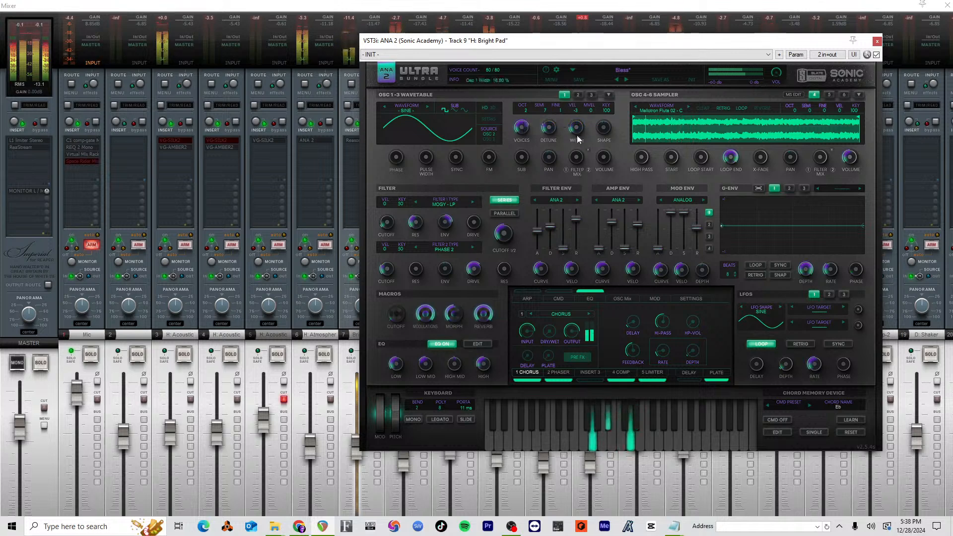
drag(576, 134, 595, 75)
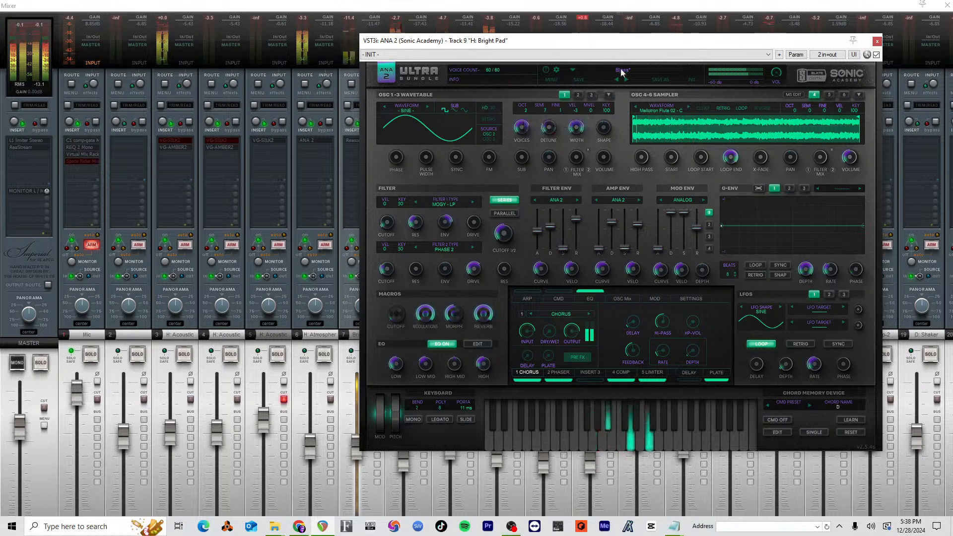
Step: Solo only the Bright Pad track during playback, keeping its ANA 2 instrument window in view beside the solo controls
drag(576, 41, 802, 48)
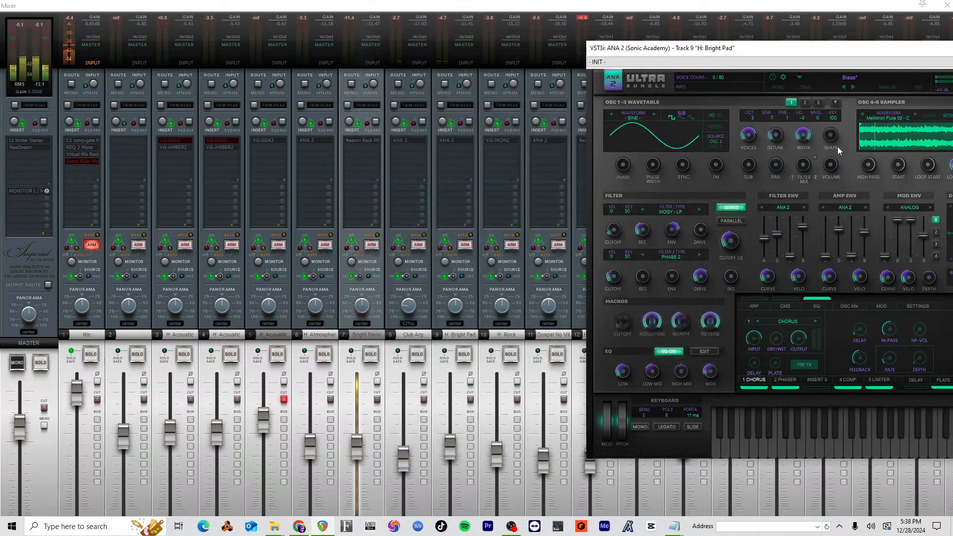
drag(849, 49, 658, 61)
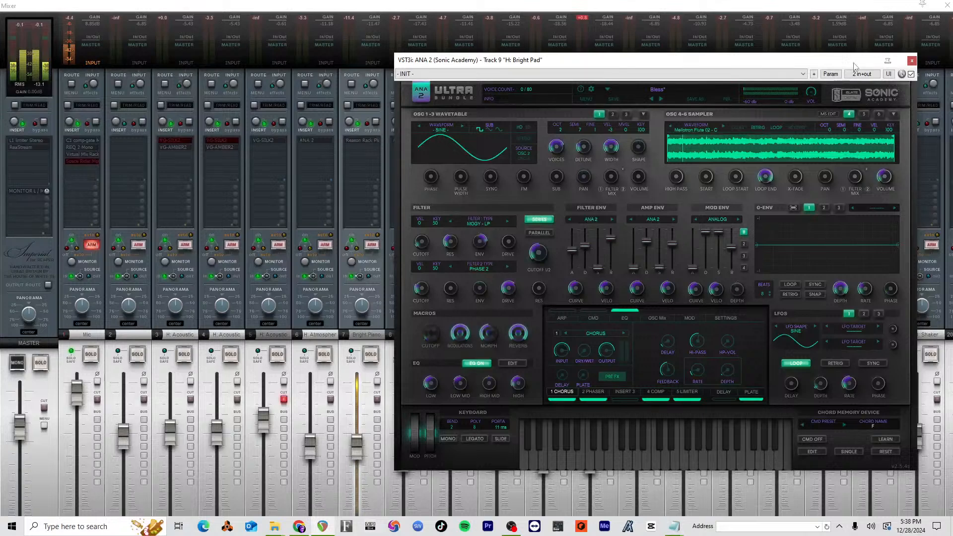
drag(855, 66, 920, 61)
click(419, 356)
key(space)
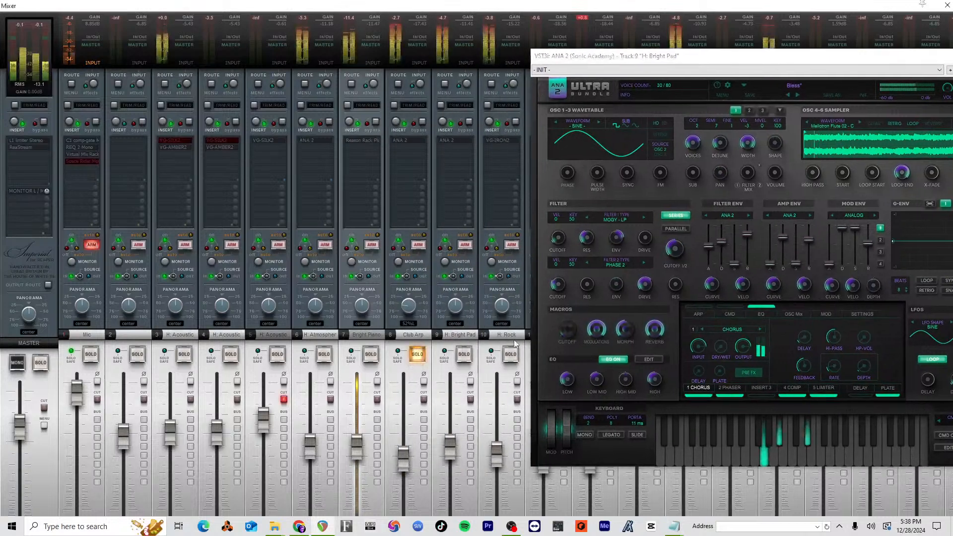
click(464, 355)
click(416, 356)
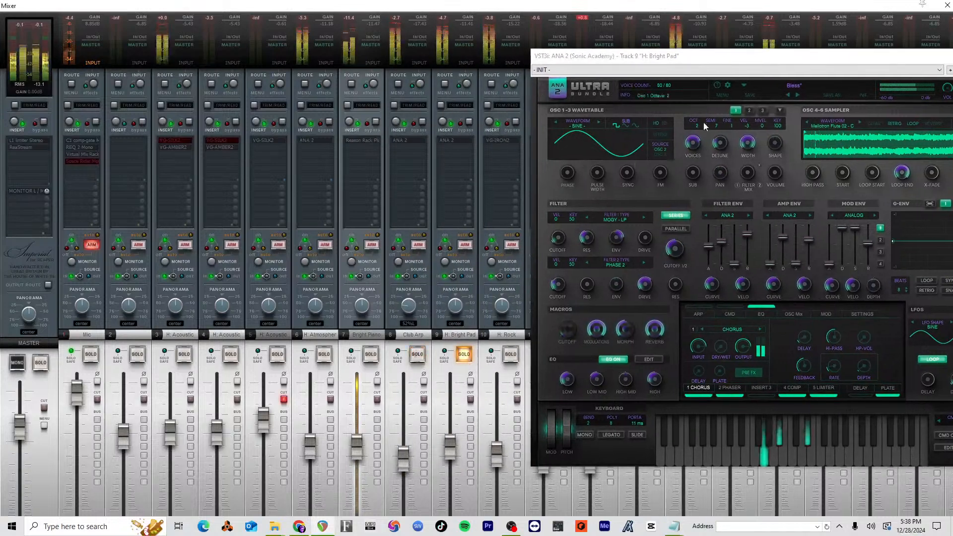
drag(814, 56, 711, 66)
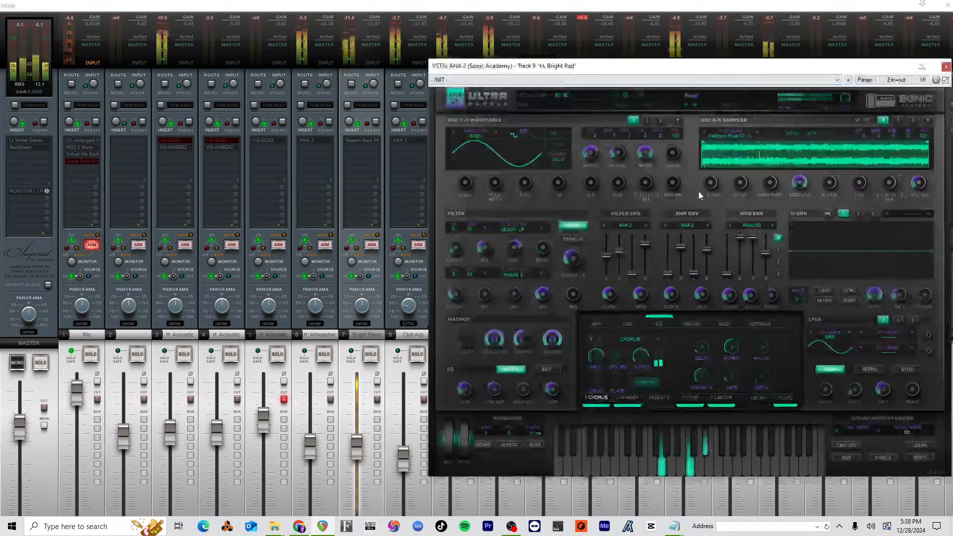
Step: Compare oscillator 1 of the Bright Pad at 0% and 100% Width by ear, and leave it at 100%
drag(647, 154, 678, 377)
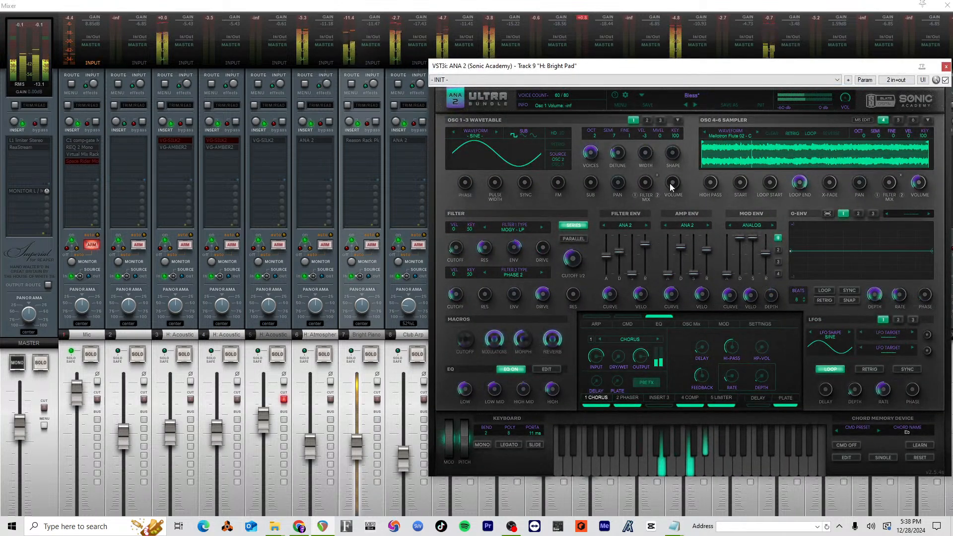
drag(646, 156, 654, 45)
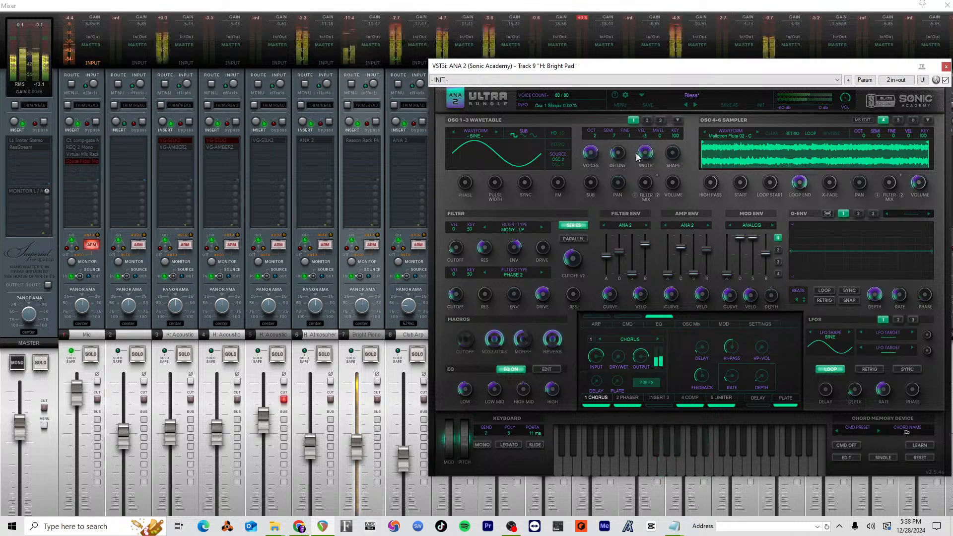
drag(651, 157, 637, 439)
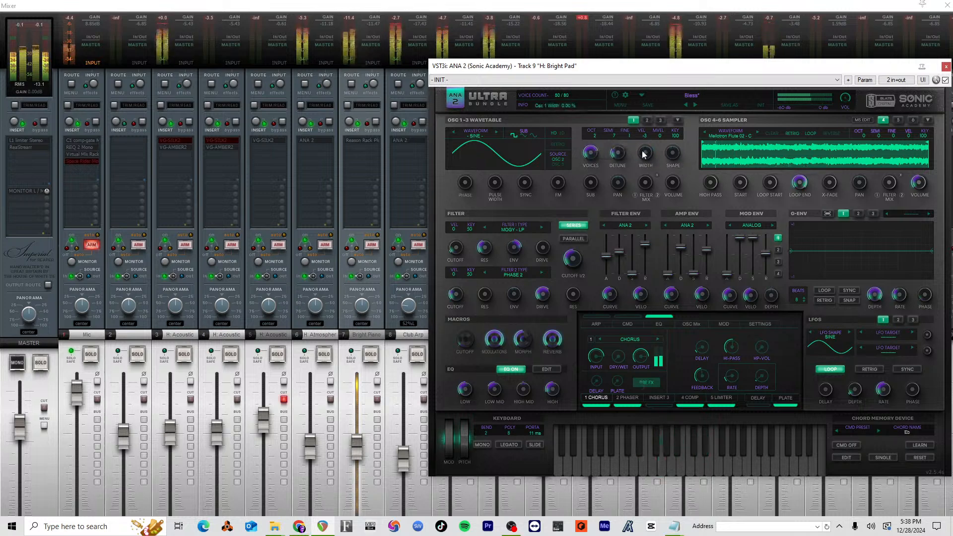
drag(645, 153, 711, 7)
drag(645, 152, 633, 316)
drag(647, 155, 719, 3)
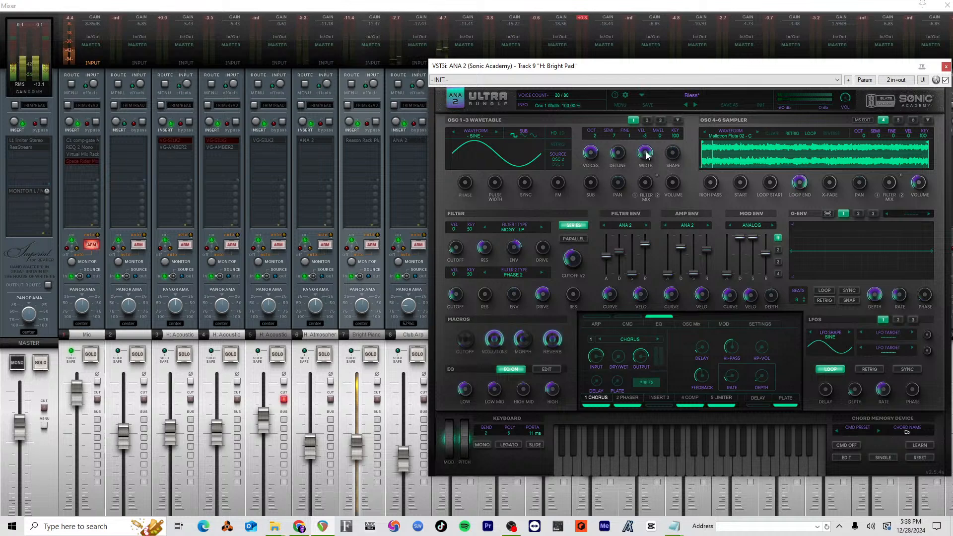
mouse_move(646, 155)
mouse_down()
mouse_move(646, 164)
mouse_move(651, 144)
mouse_up()
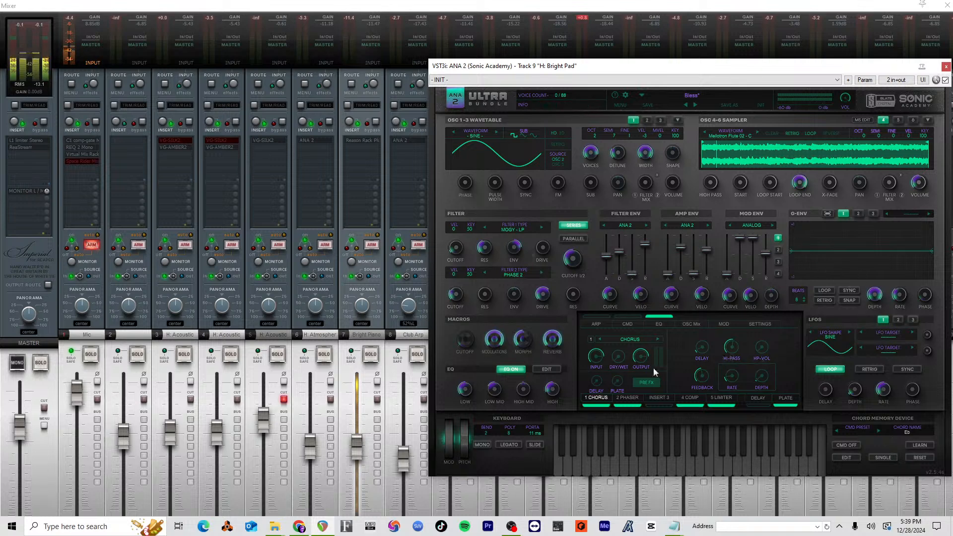
Step: Examine the Plate effect settings and the sampler's Pan in ANA 2, leaving the Pan at its default
click(789, 398)
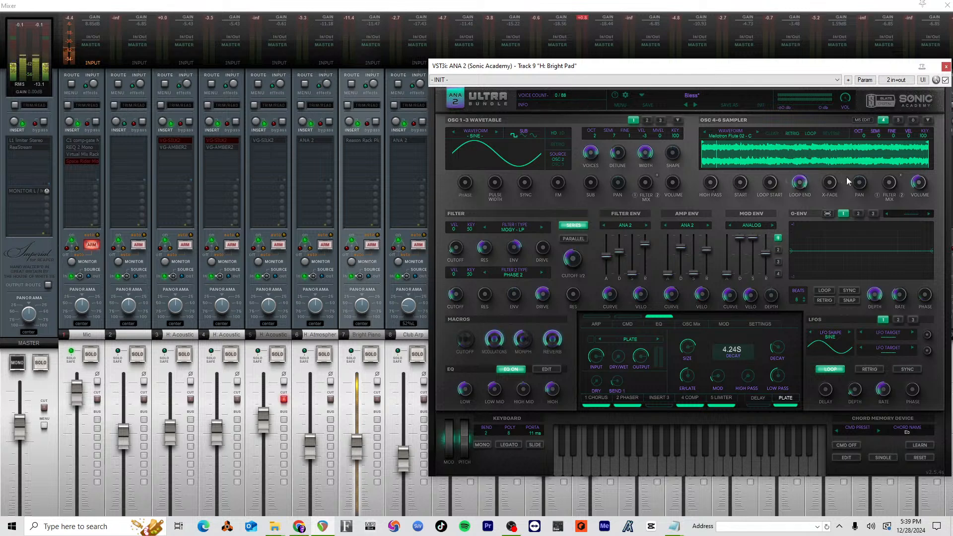
drag(864, 184, 864, 183)
double_click(860, 183)
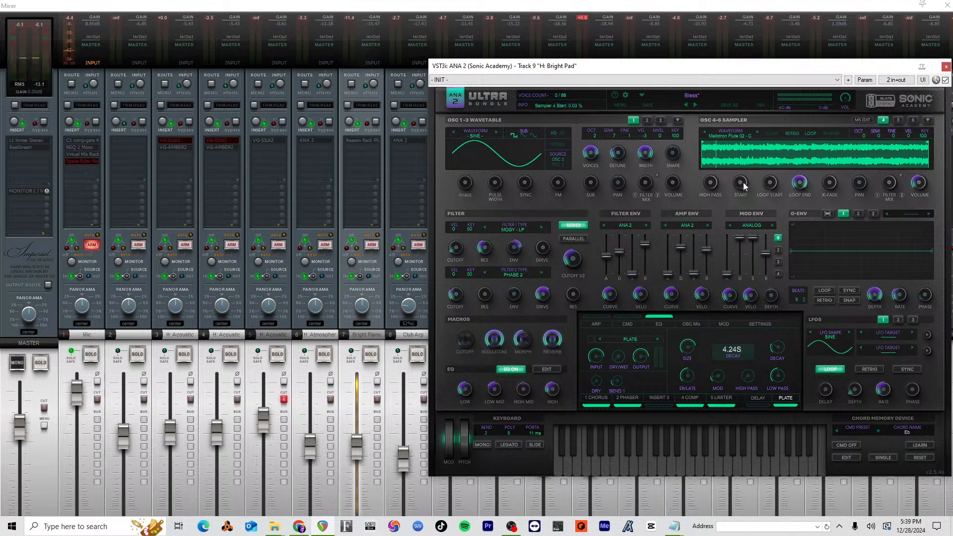
Step: Set the Bright Pad track's pan mode to Dual pan
drag(799, 67, 193, 82)
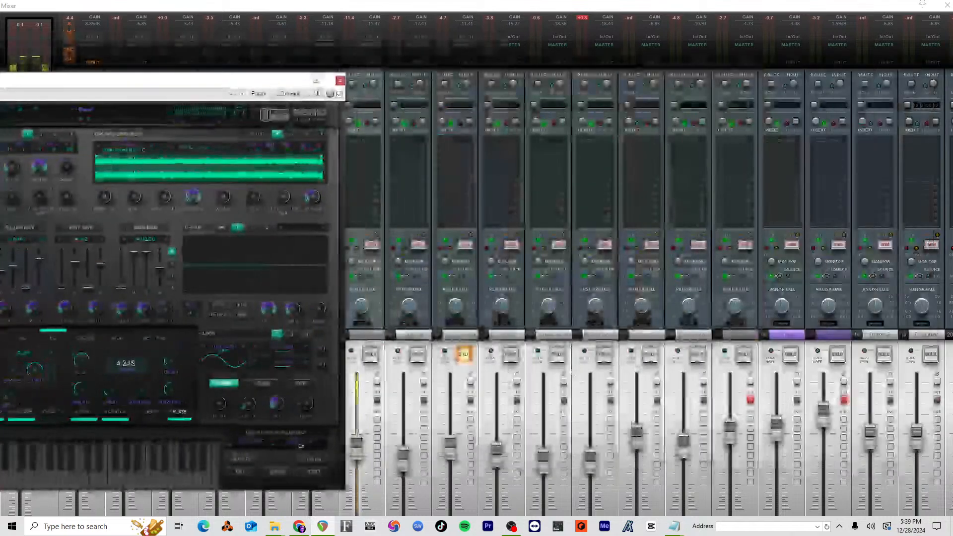
right_click(455, 302)
click(510, 340)
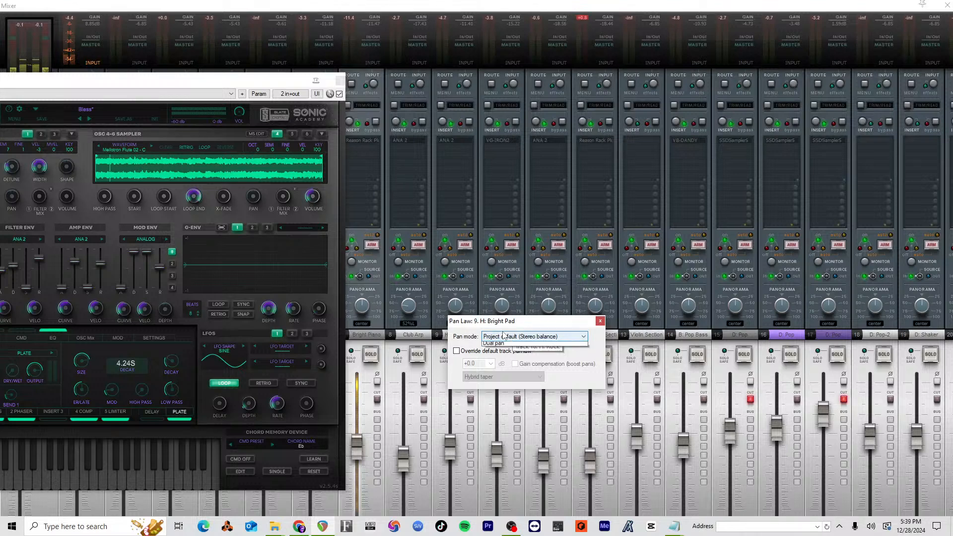
click(496, 369)
click(472, 294)
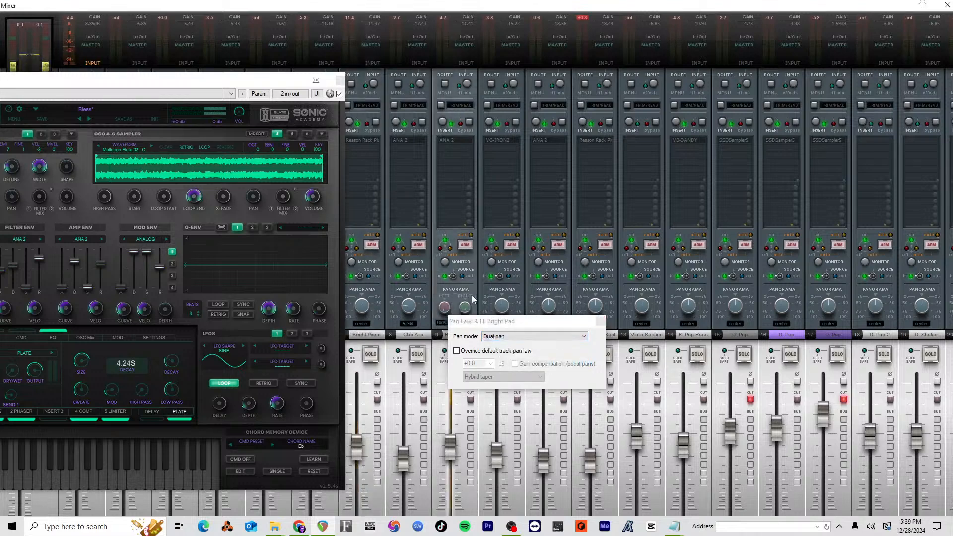
Step: Test the Bright Pad's right-channel pan during playback, keep it at 100%R, and close the ANA 2 window
key(space)
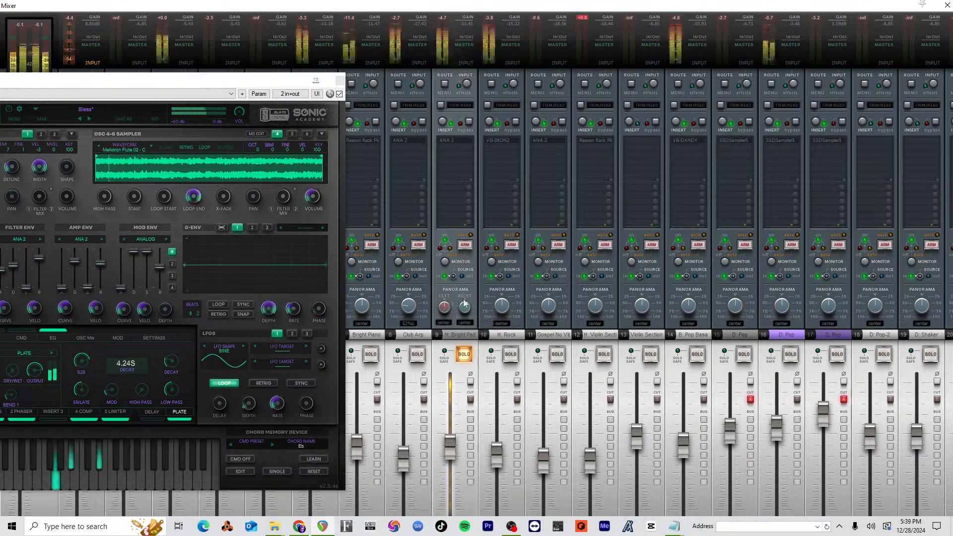
mouse_move(464, 308)
mouse_down()
mouse_move(466, 299)
mouse_move(452, 305)
mouse_up()
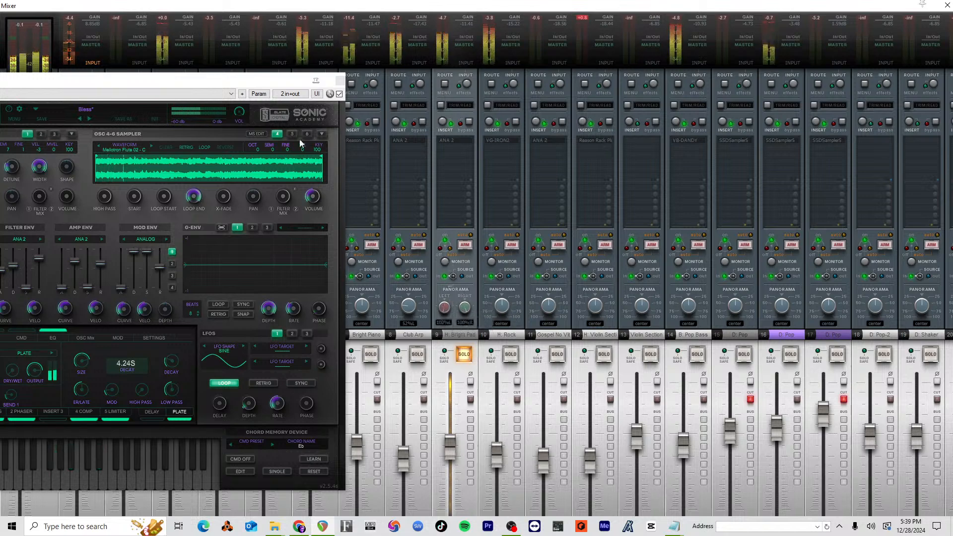
drag(254, 82, 748, 61)
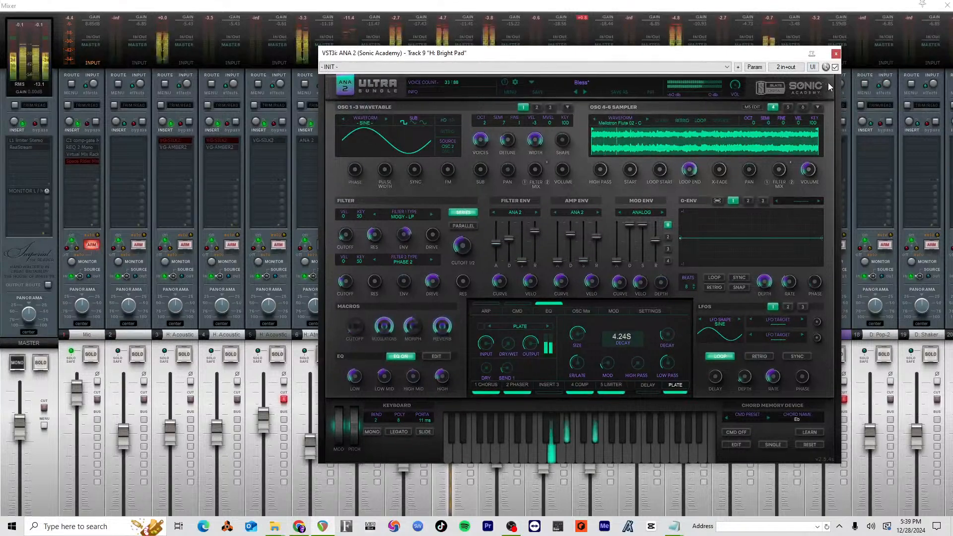
click(835, 54)
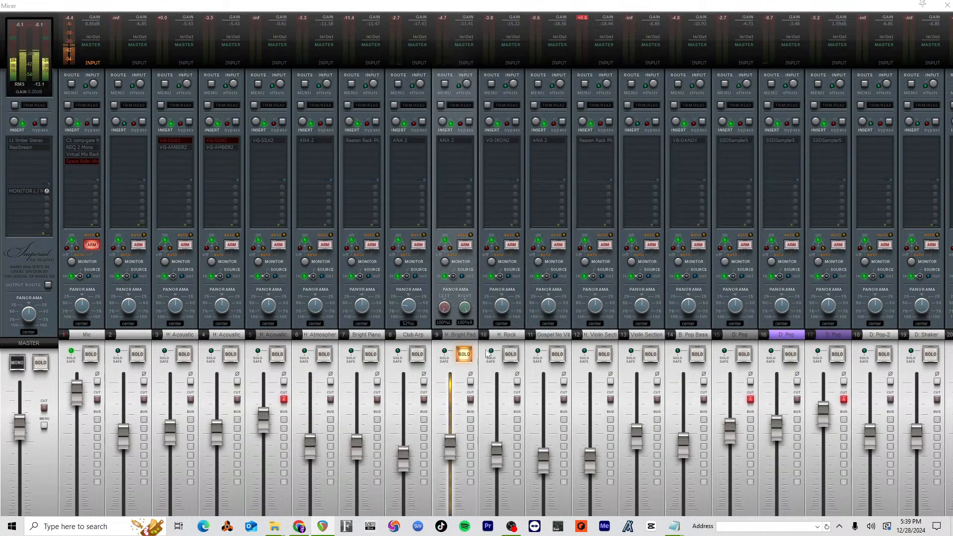
Step: Listen to the Bright Pad soloed together with the Rock, Club Arp and Bright Piano tracks, and clear all the solos
click(512, 354)
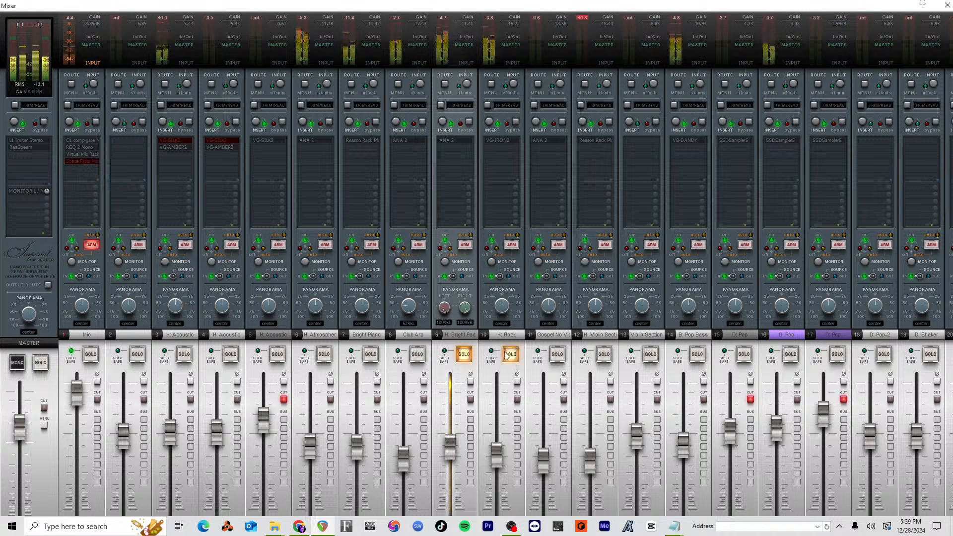
click(463, 356)
click(463, 356)
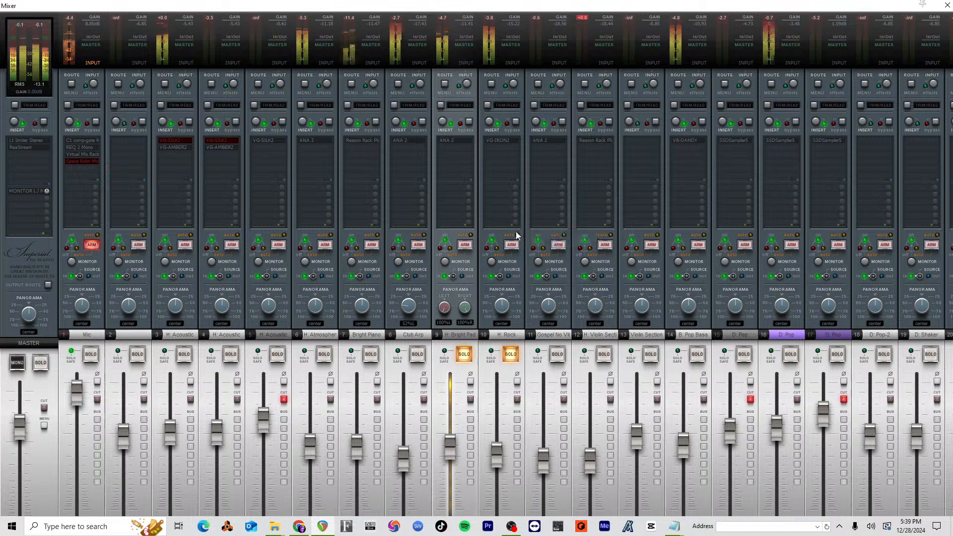
click(417, 353)
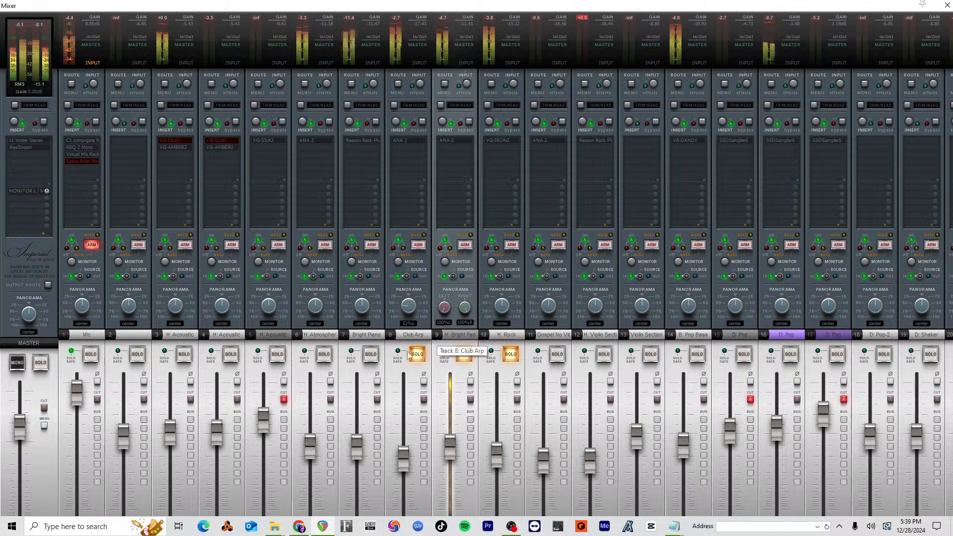
click(372, 354)
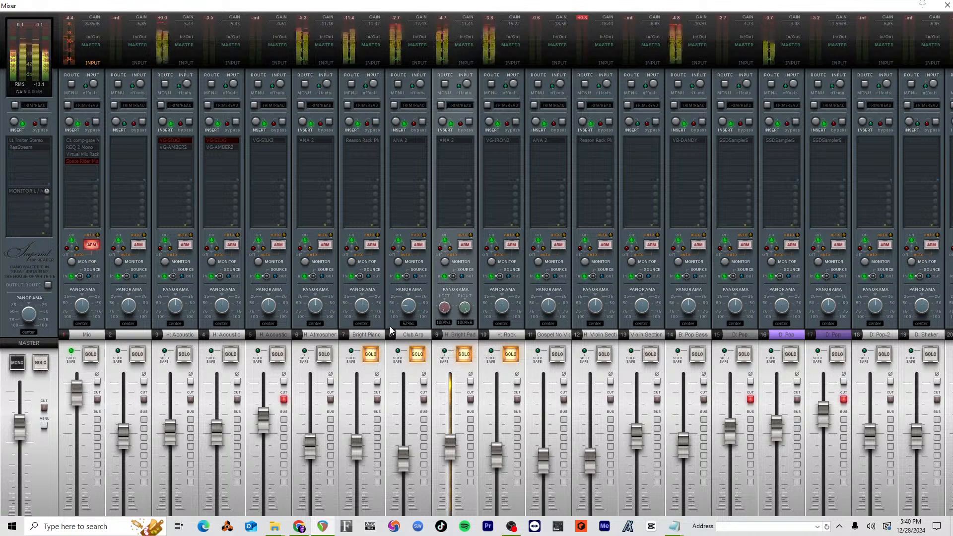
click(371, 355)
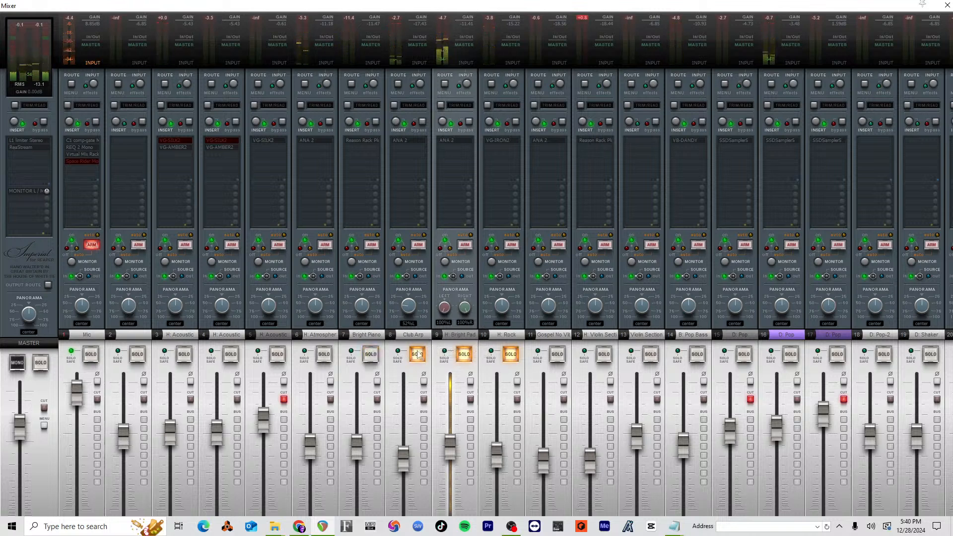
click(417, 356)
click(462, 356)
click(510, 355)
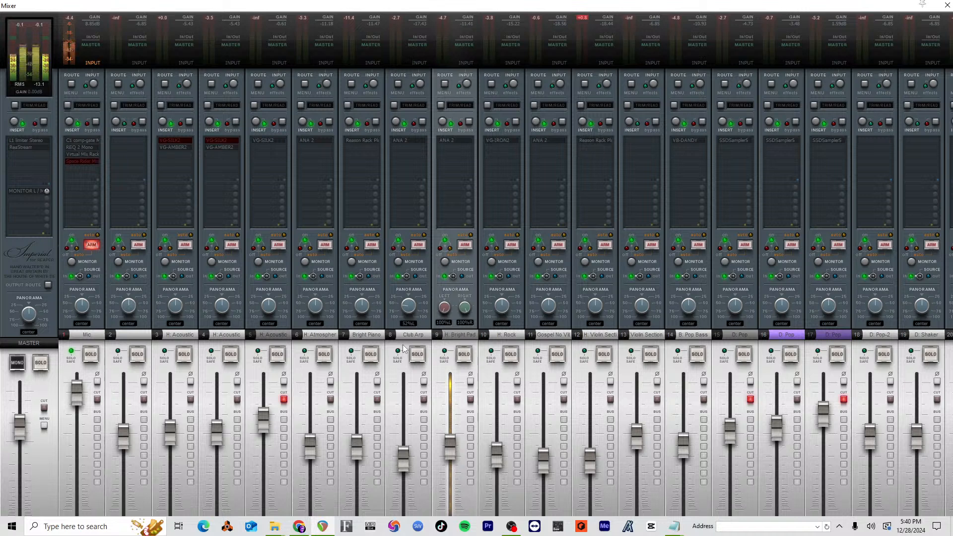
Step: Compare the soloed Club Arp with the Bright Pad, alone and combined with the Atmosphere track, and clear the solos
click(418, 354)
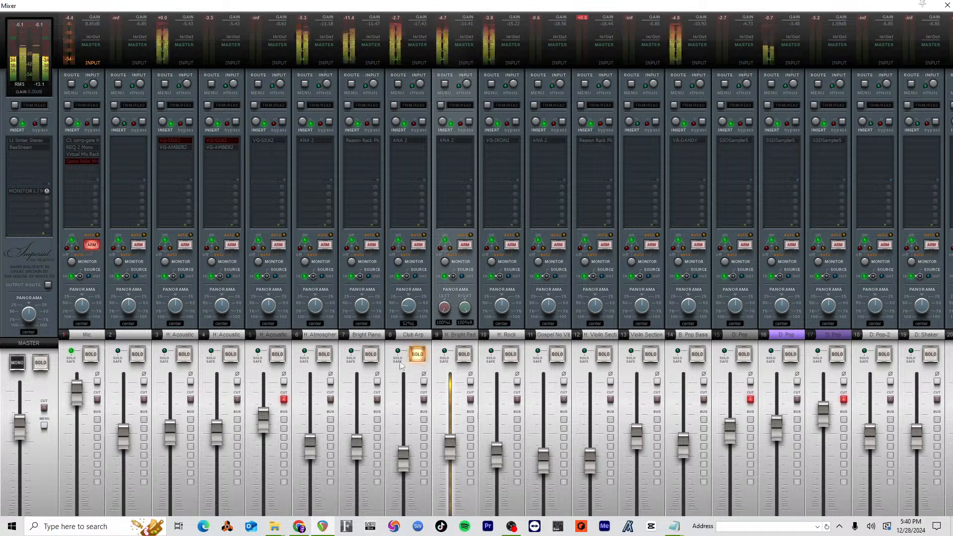
click(417, 354)
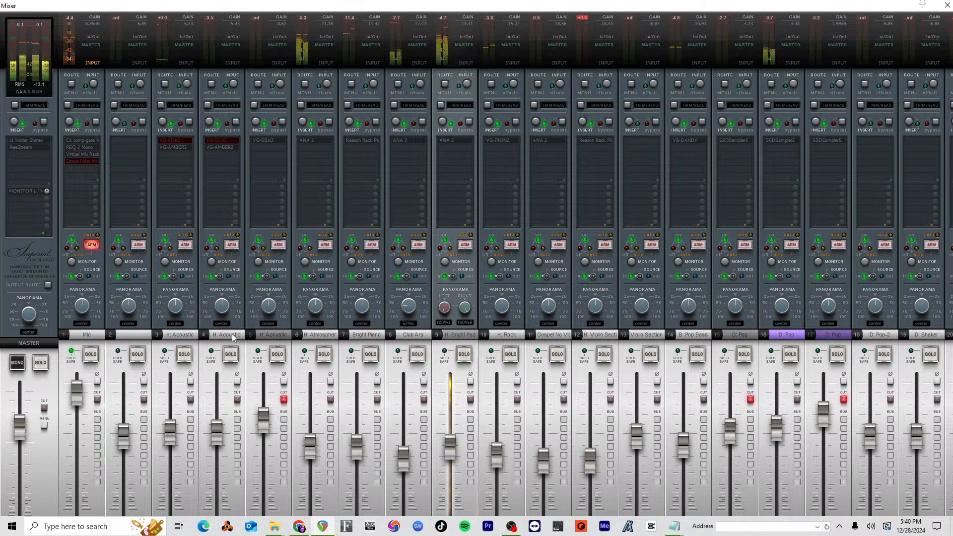
click(468, 353)
click(324, 353)
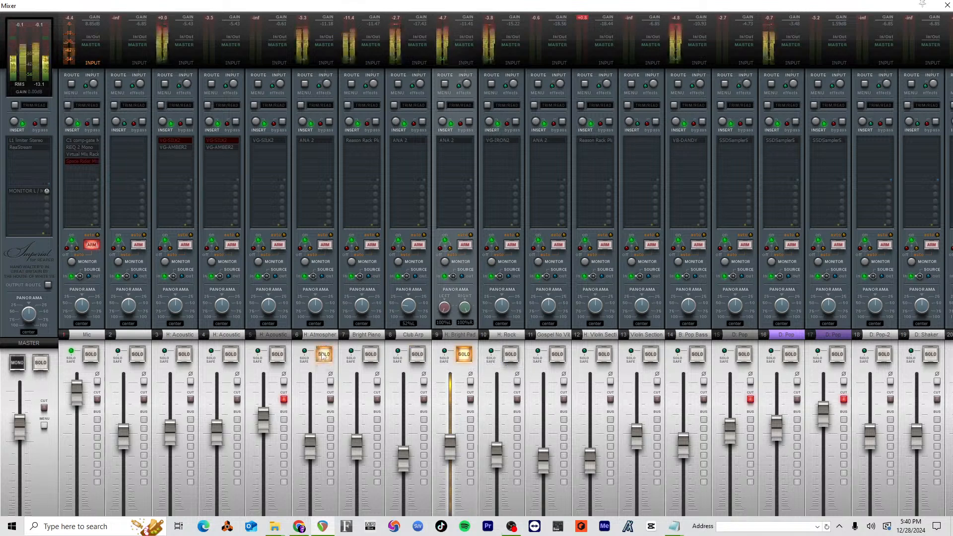
click(324, 354)
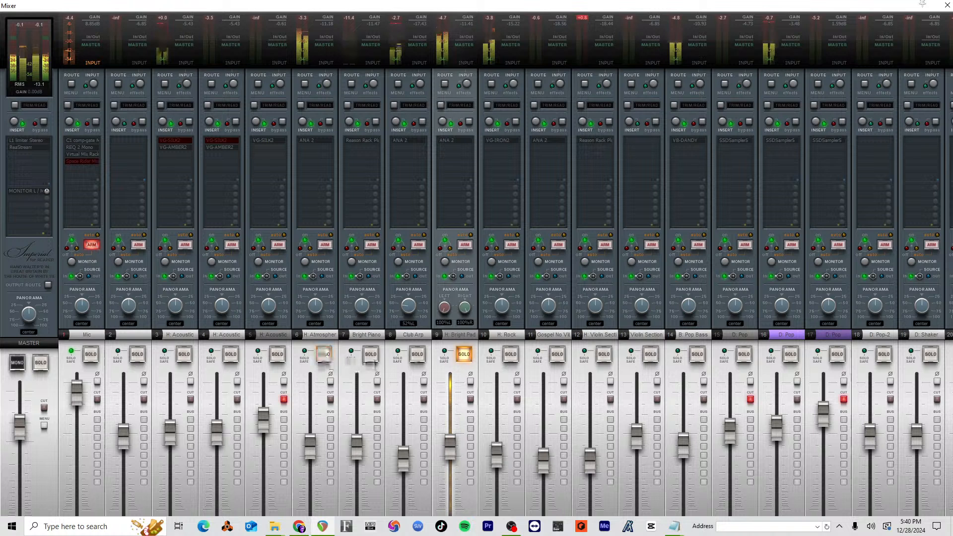
click(463, 353)
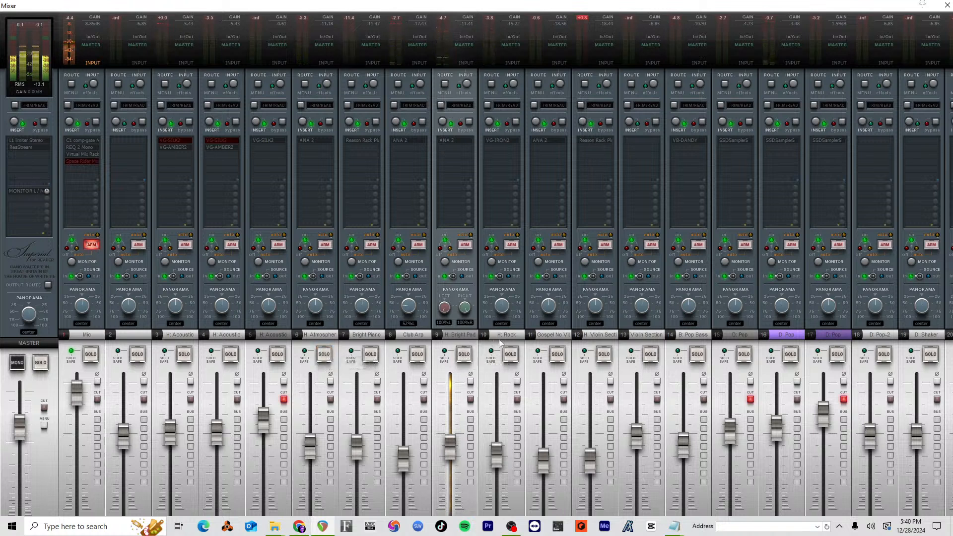
Step: Select the Gospel No Vib track, close the mixer and locate the track's notes in the arrangement
click(551, 339)
click(946, 5)
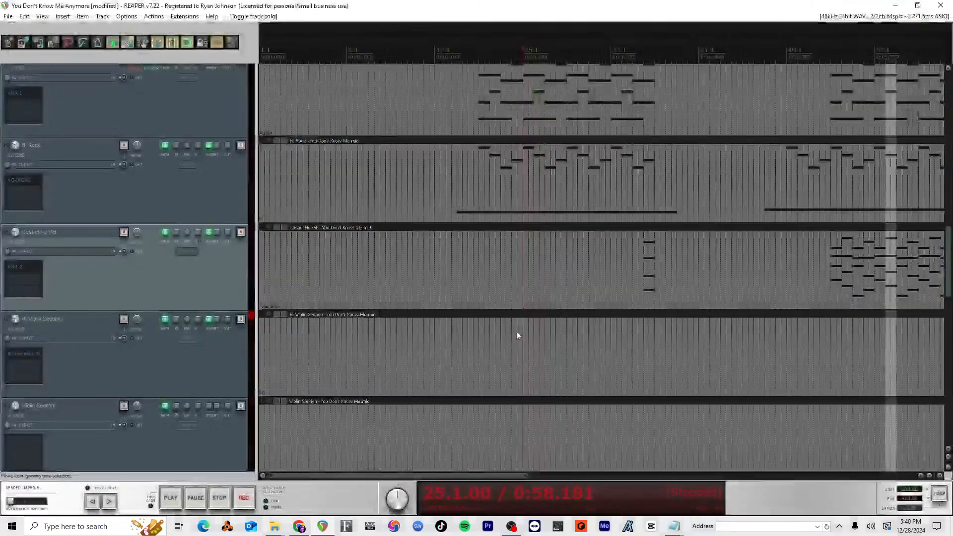
scroll(579, 237, down, 3)
scroll(580, 237, up, 1)
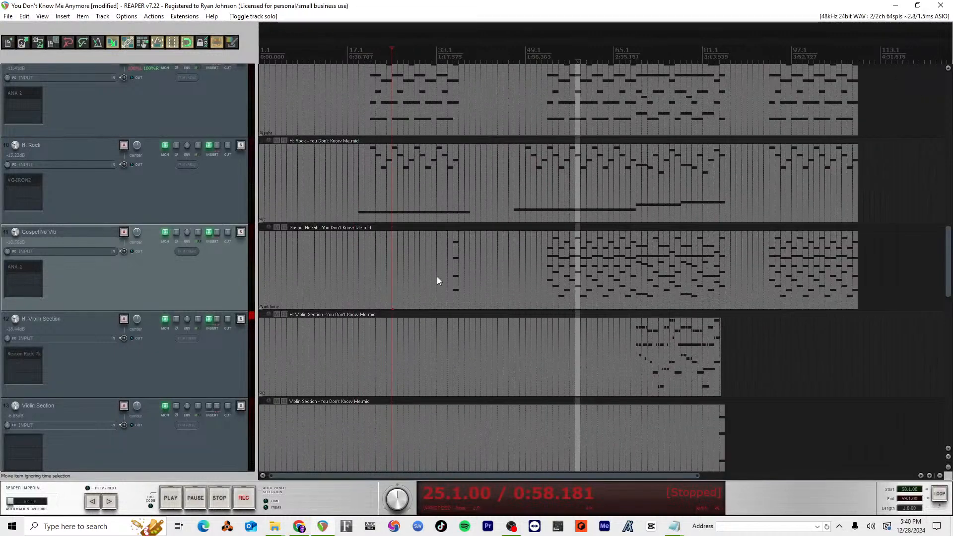
scroll(361, 281, down, 5)
scroll(359, 278, up, 3)
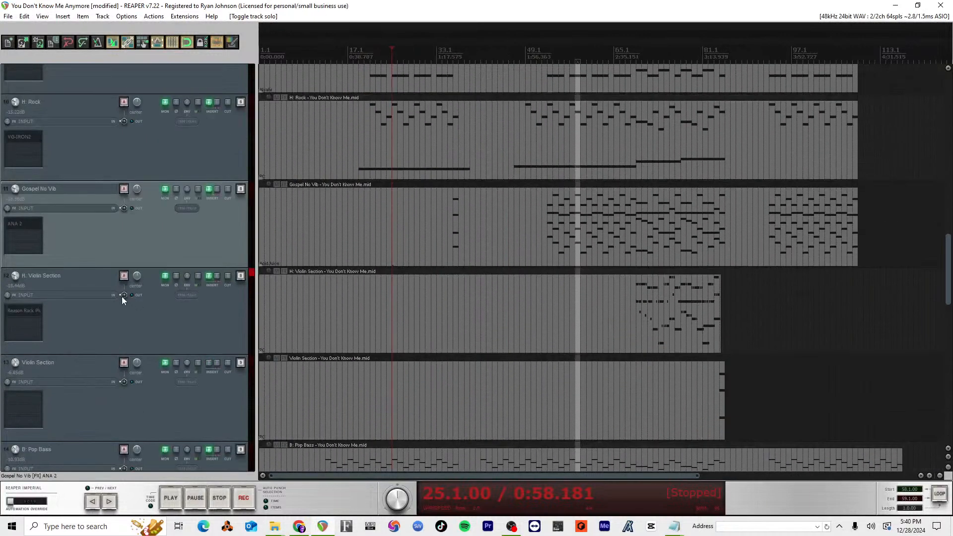
scroll(623, 201, up, 1)
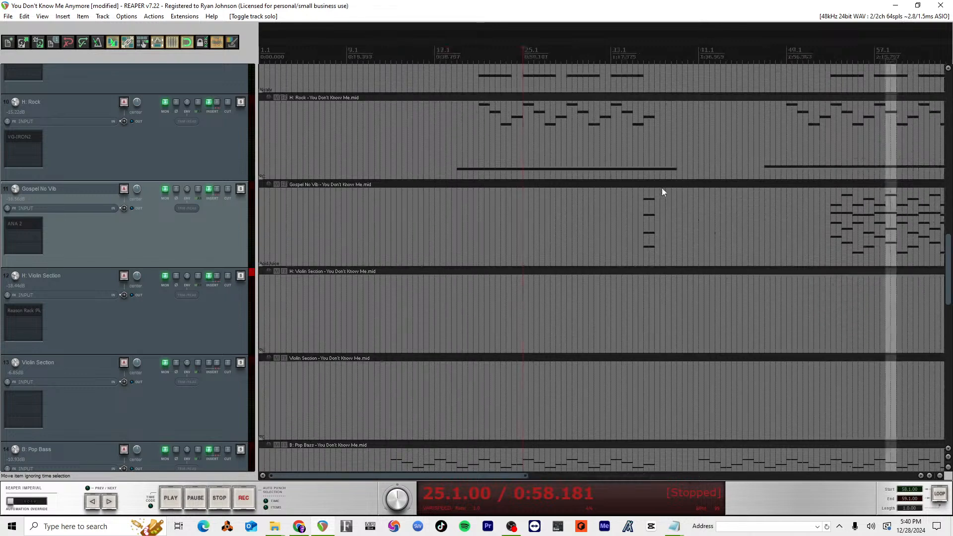
scroll(662, 188, down, 2)
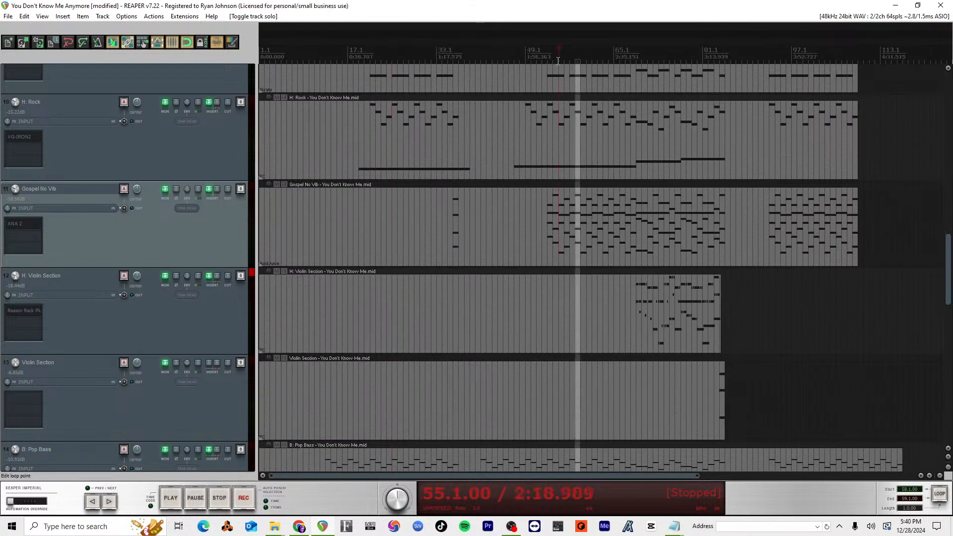
Step: Play the song from bar 55, compare the Gospel No Vib track soloed and within the full mix, and stop playback
key(space)
click(241, 189)
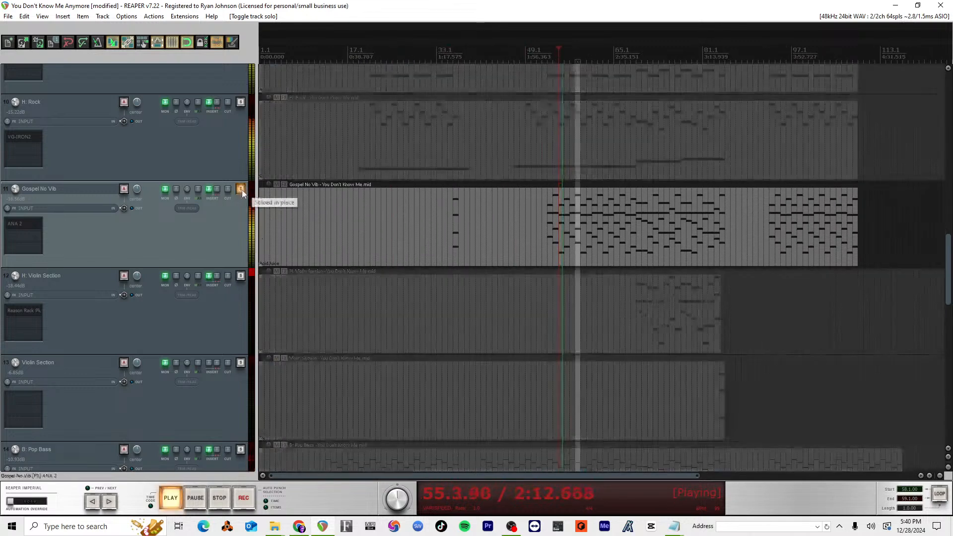
click(241, 189)
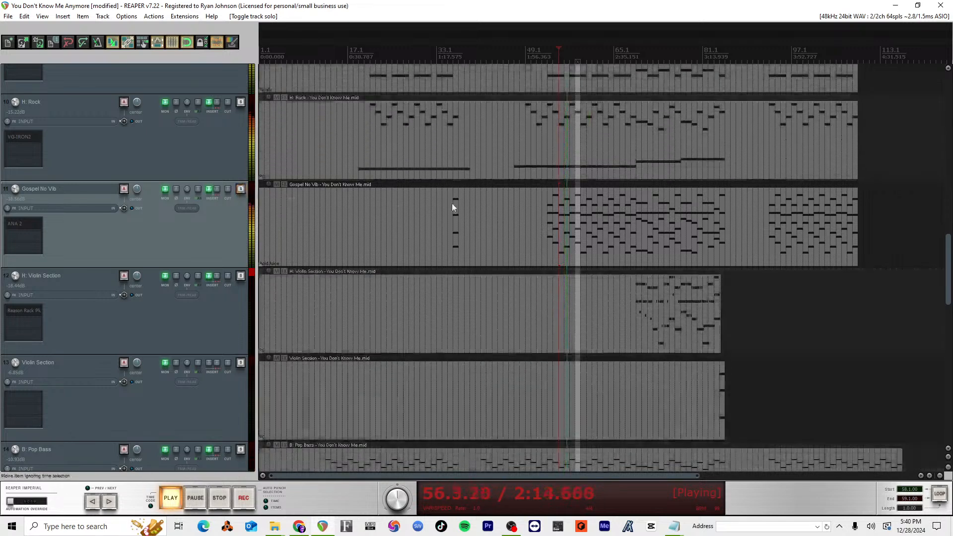
scroll(575, 248, up, 4)
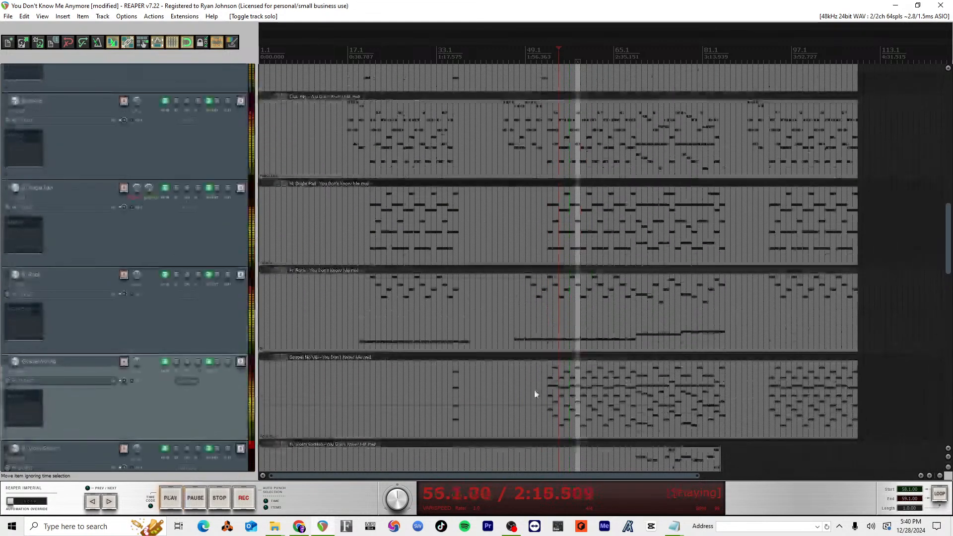
key(space)
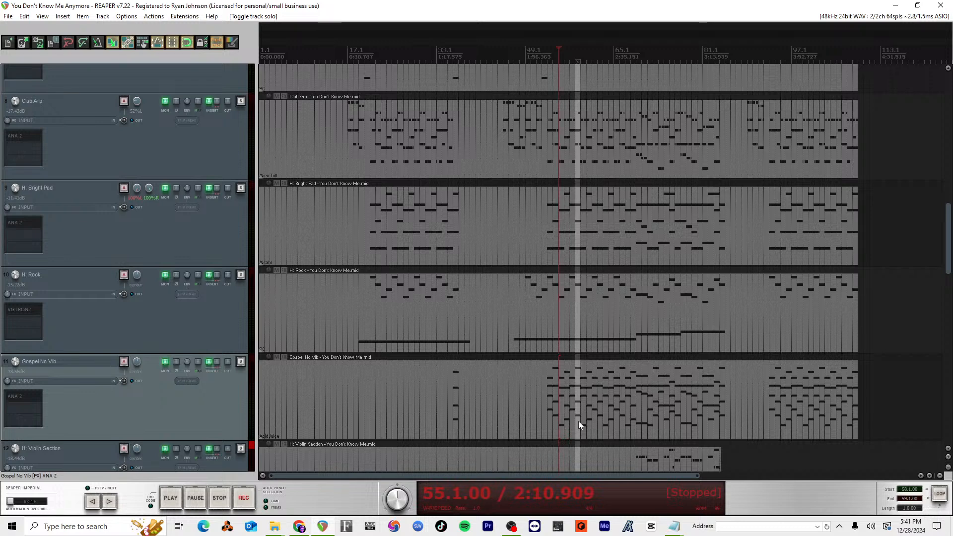
key(alt+Tab)
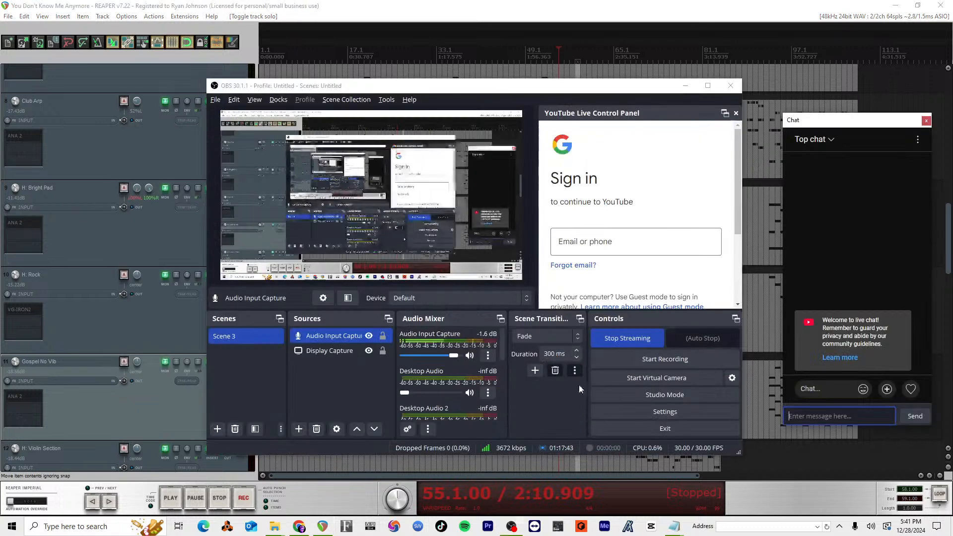
click(637, 341)
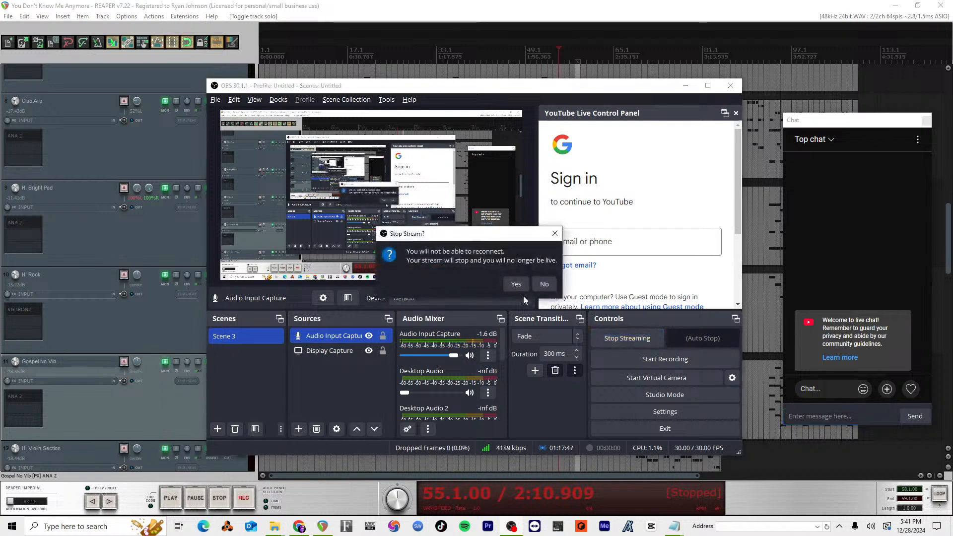
click(544, 286)
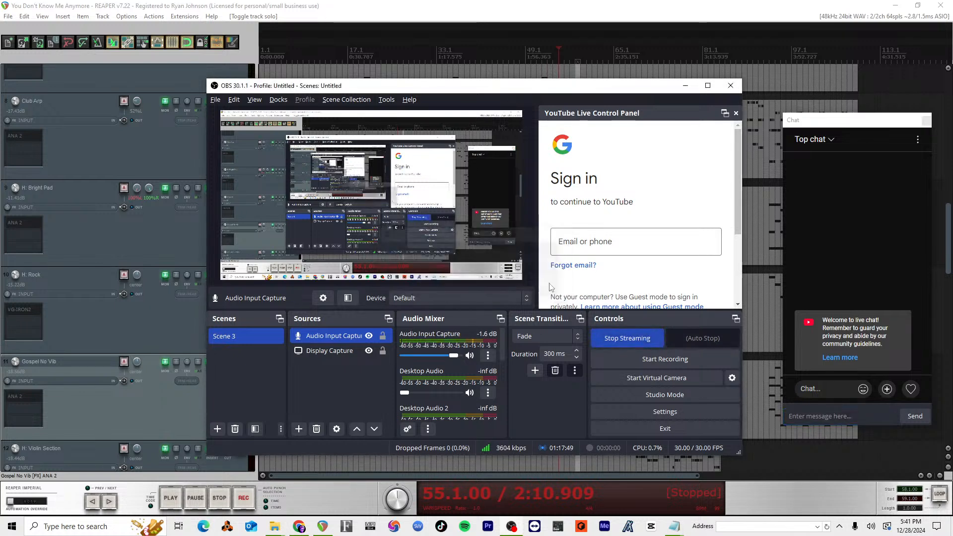
Step: Switch to YouTube Studio in the browser and request to end the live stream
key(alt+Tab)
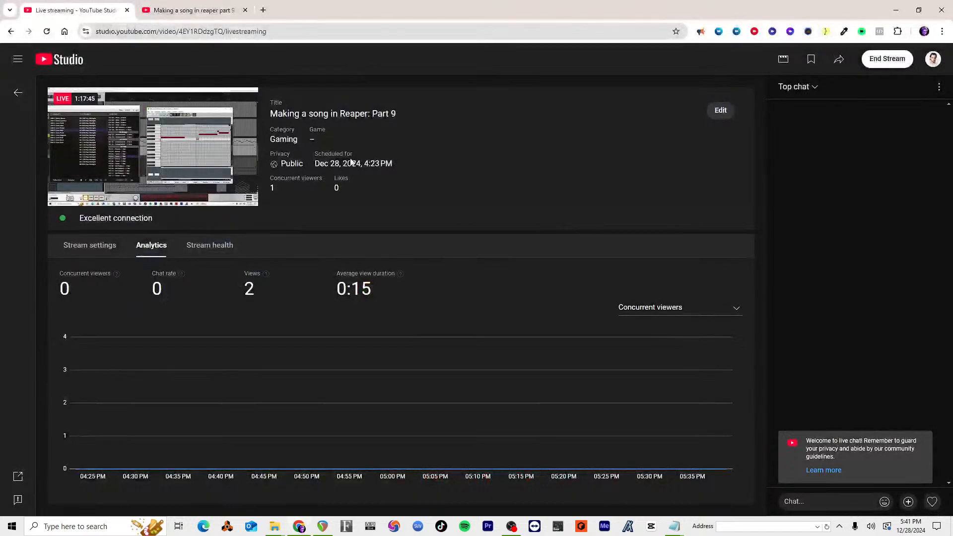
click(887, 59)
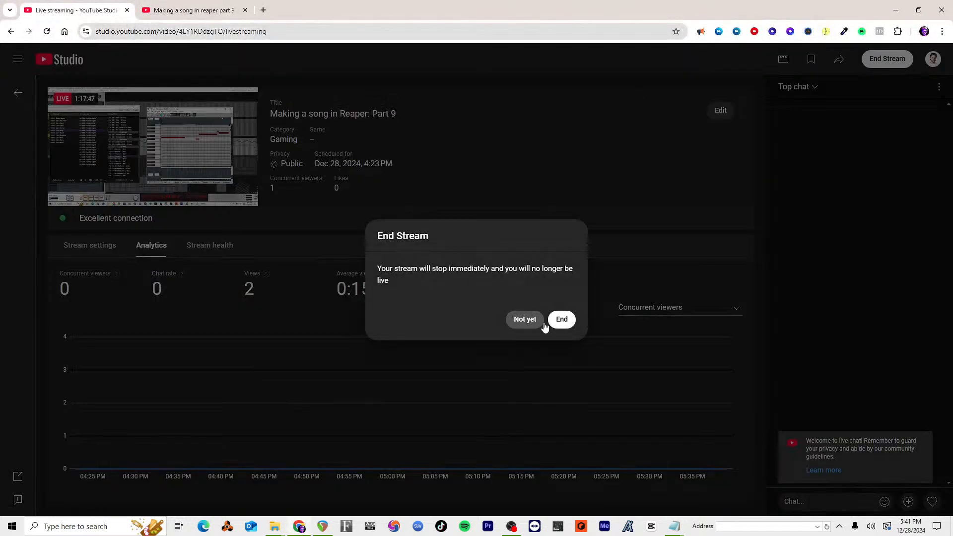